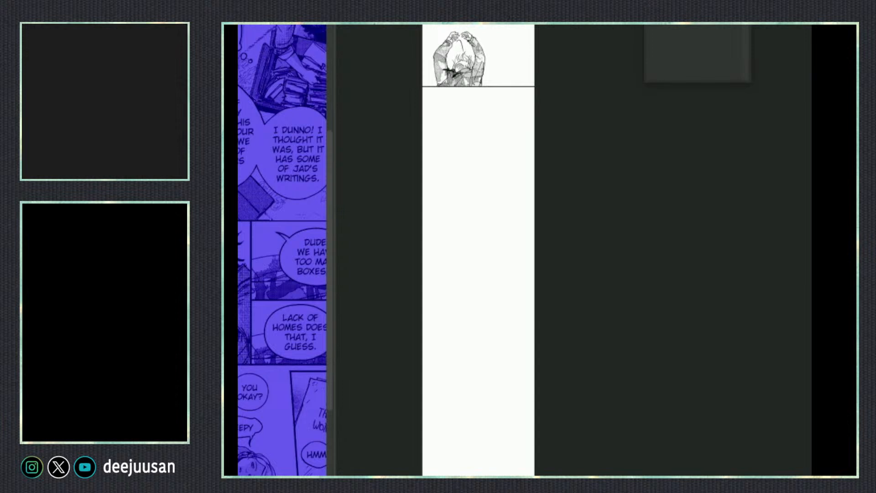
- Widen the source comic spread's view beside the webtoon canvas so the page with the boxes scene is visible
left_click_drag(585, 86, 809, 108)
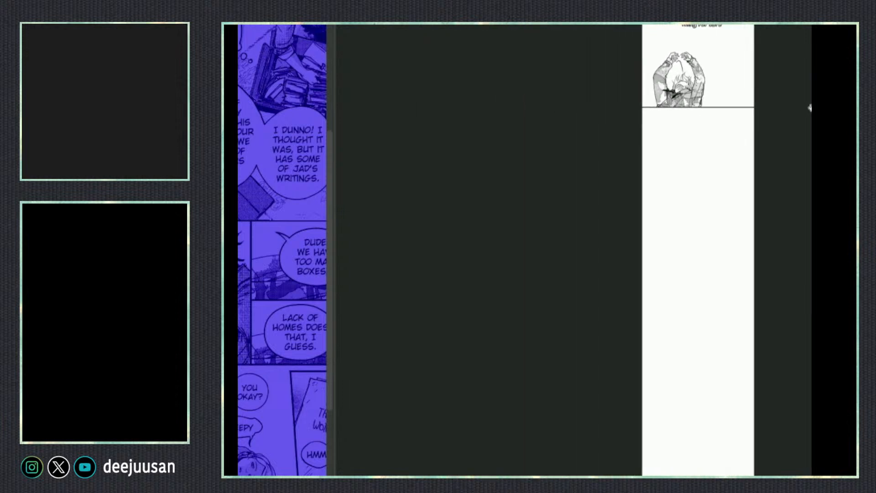
left_click_drag(334, 234, 612, 232)
left_click_drag(768, 180, 646, 218)
scroll(484, 272, "down", 3)
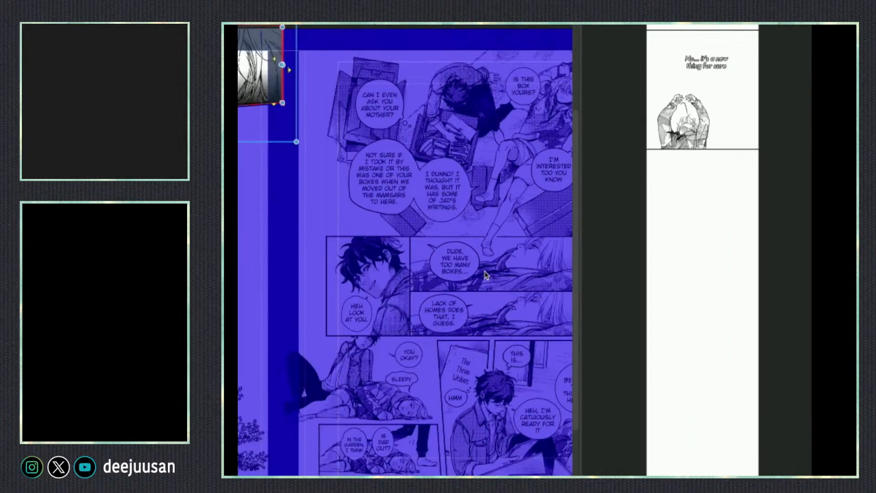
scroll(467, 301, "down", 2)
- Copy the source page's top panel artwork of the two characters among boxes and paste it into the webtoon canvas
left_click(469, 301)
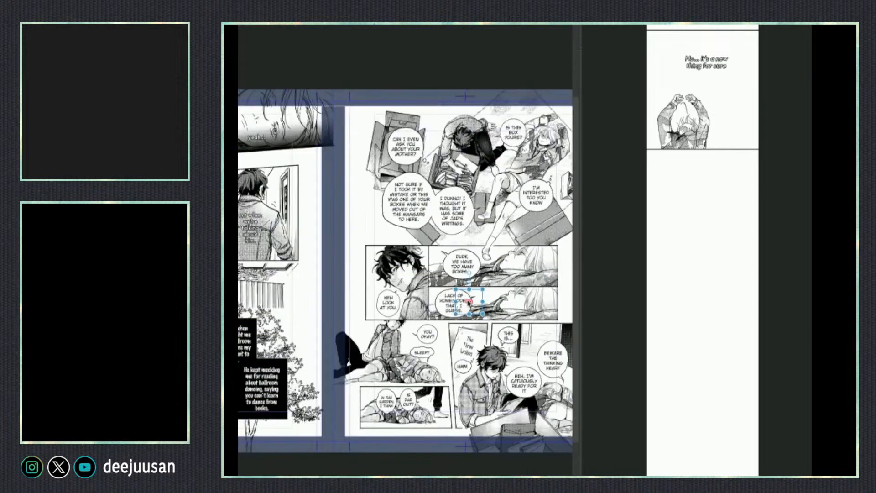
left_click(484, 292)
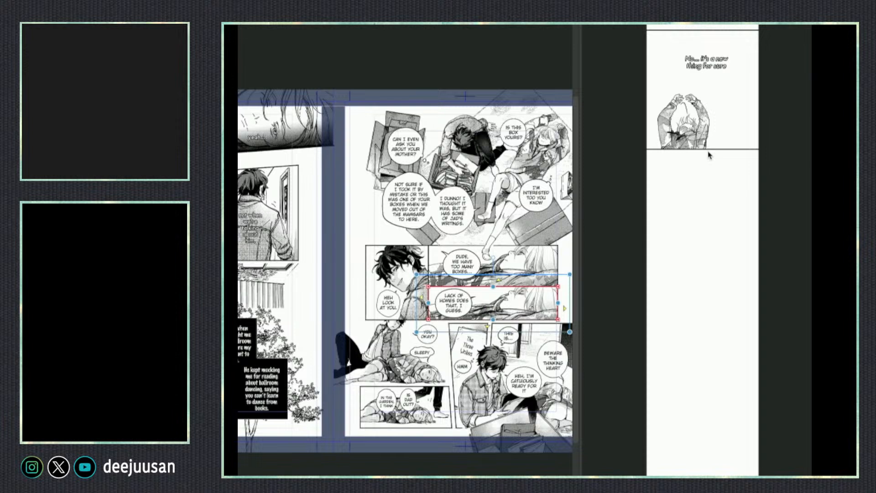
right_click(705, 157)
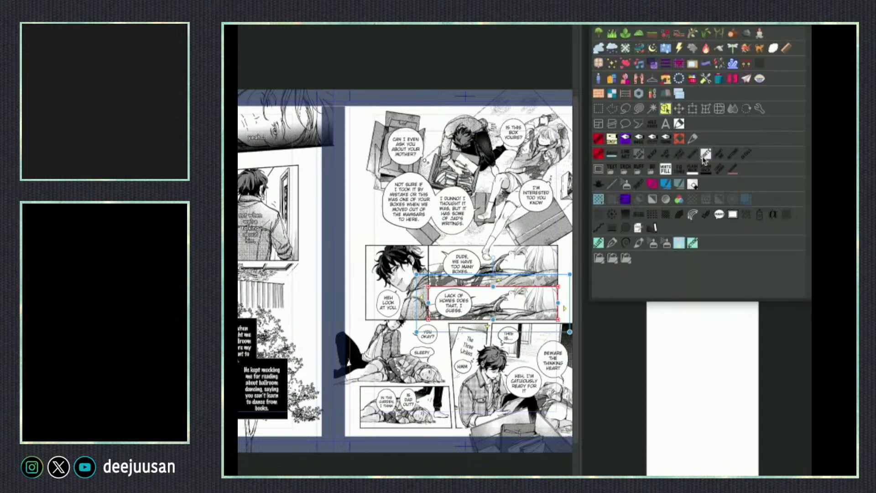
left_click(679, 123)
left_click_drag(517, 273, 426, 296)
scroll(426, 296, "up", 1)
left_click_drag(488, 262, 505, 260)
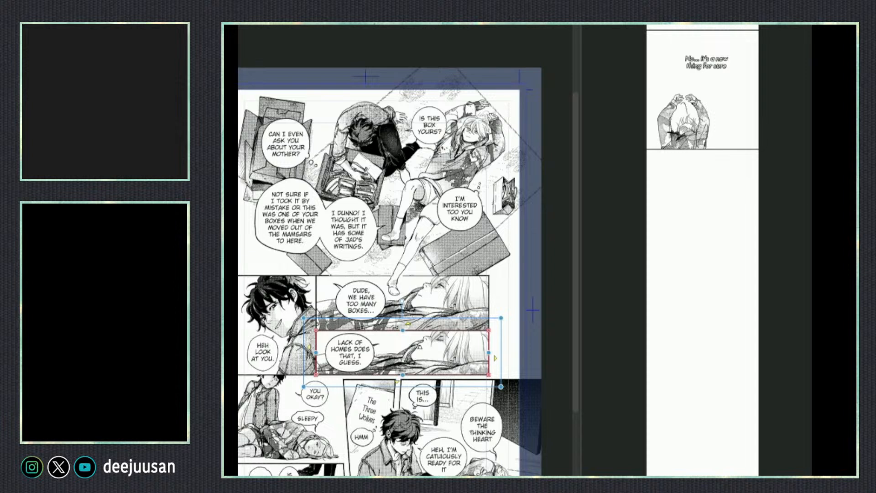
key("Return")
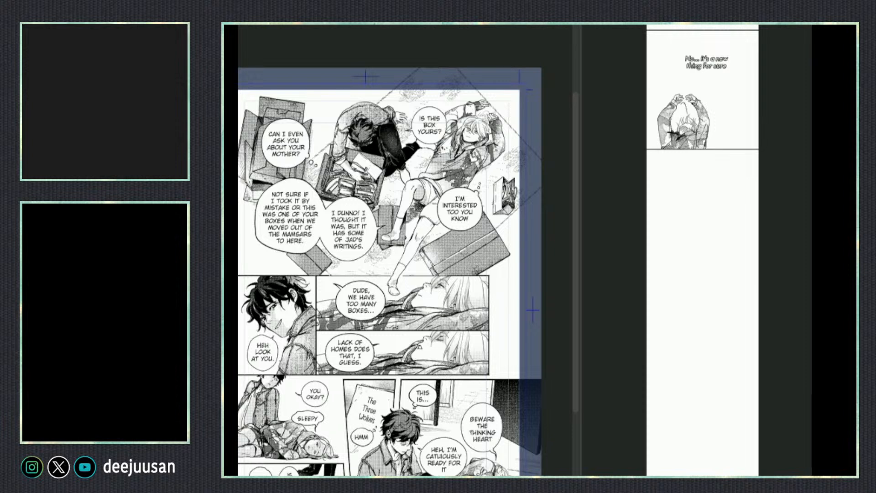
key("ctrl+t")
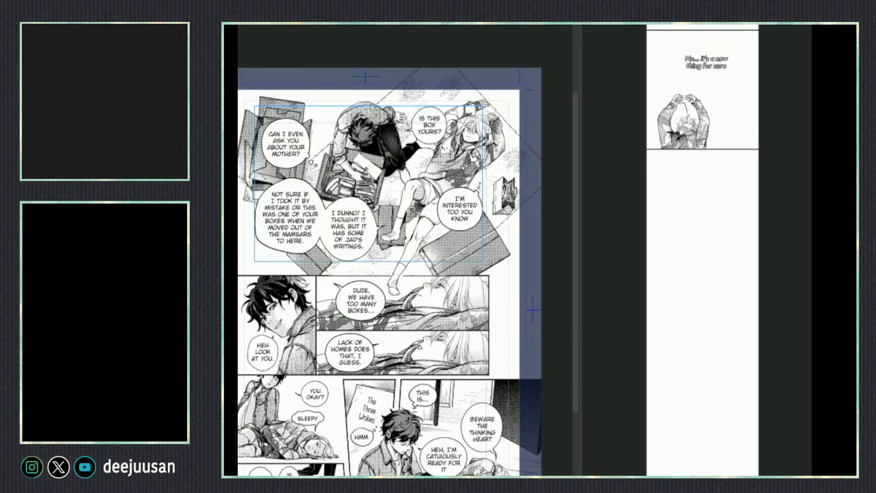
key("o")
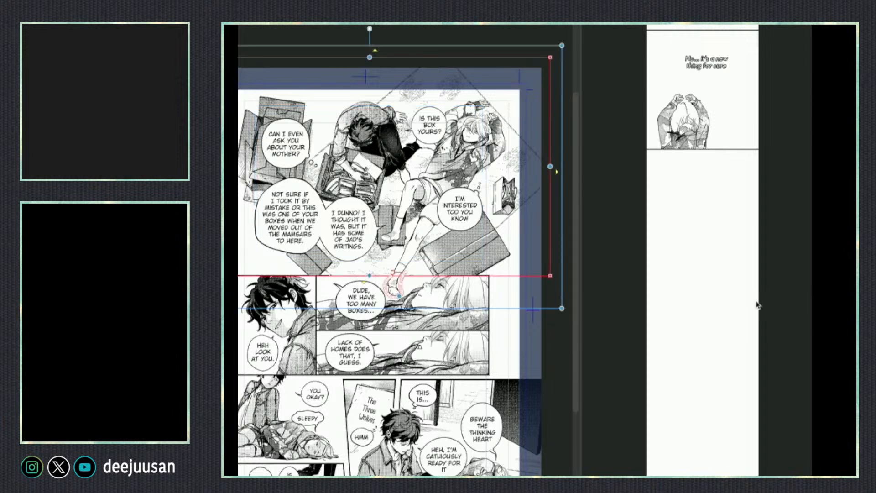
key("Return")
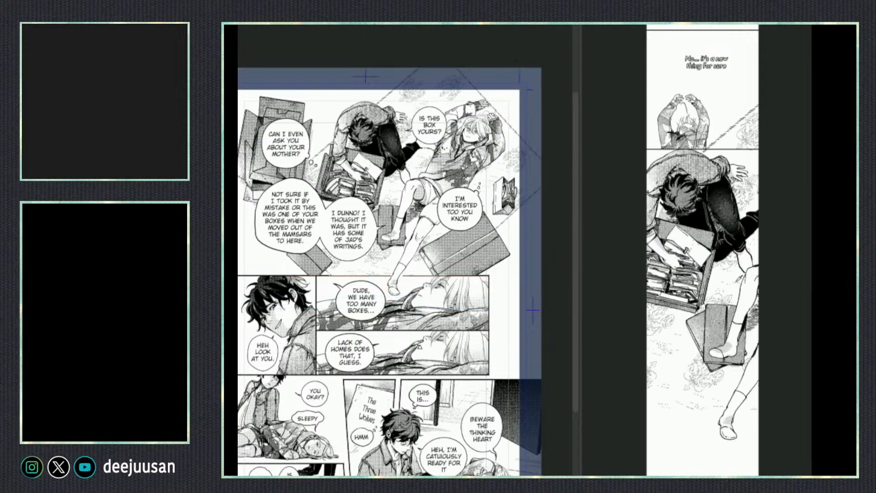
- Scale down the pasted artwork until both characters fit the strip's width and place it below the horizontal panel line
key("Tab")
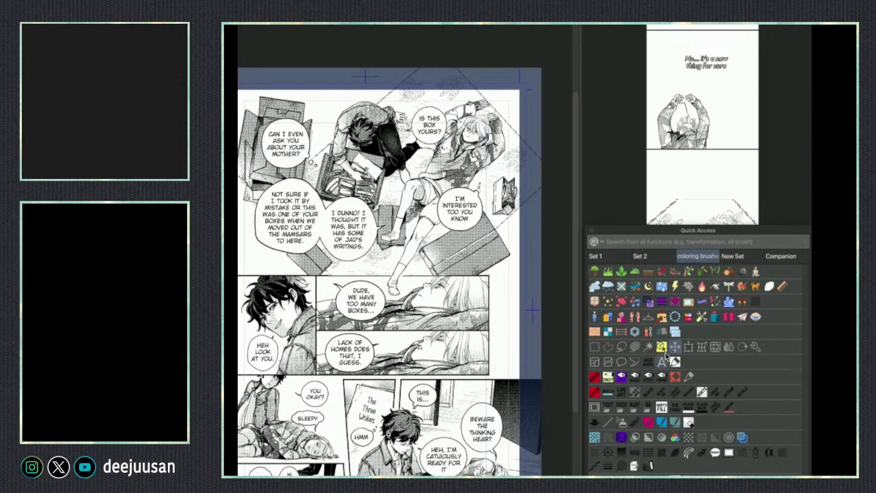
left_click(688, 347)
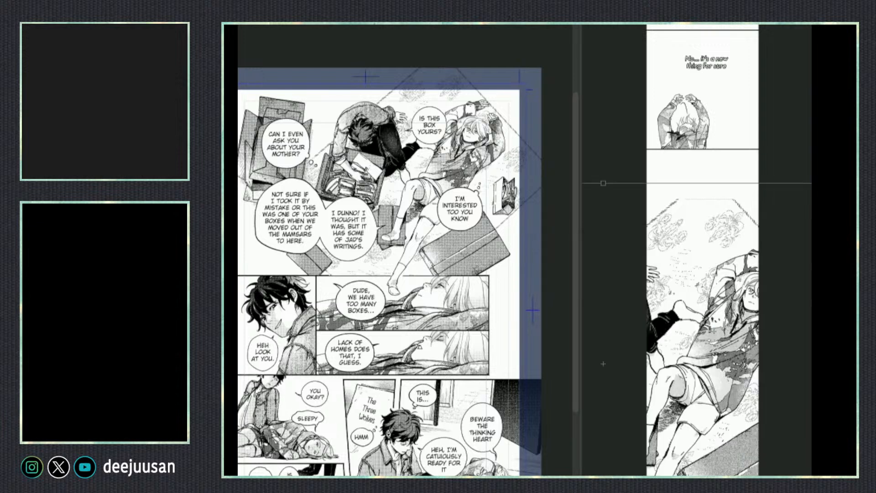
left_click_drag(636, 490, 637, 391)
left_click_drag(699, 376, 717, 369)
left_click(706, 400)
scroll(706, 403, "up", 1)
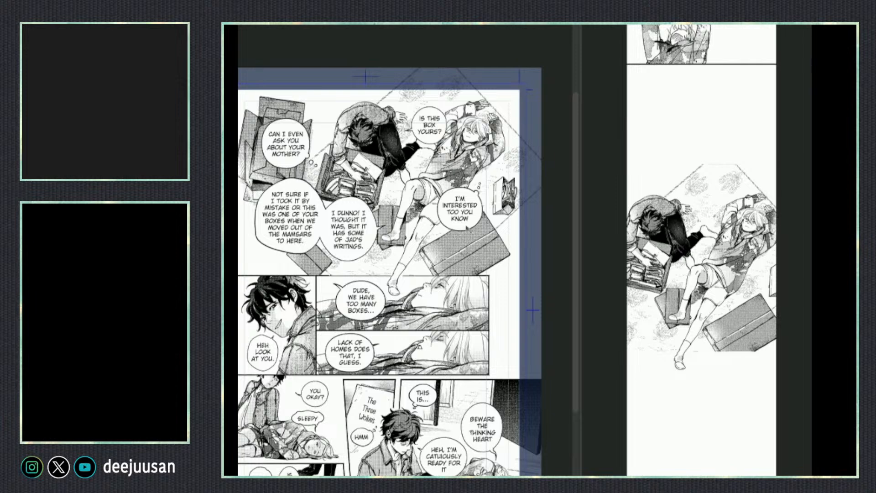
- Copy the "I'm interested too you know" bubble from the source page and paste it into the webtoon canvas
left_click(474, 228)
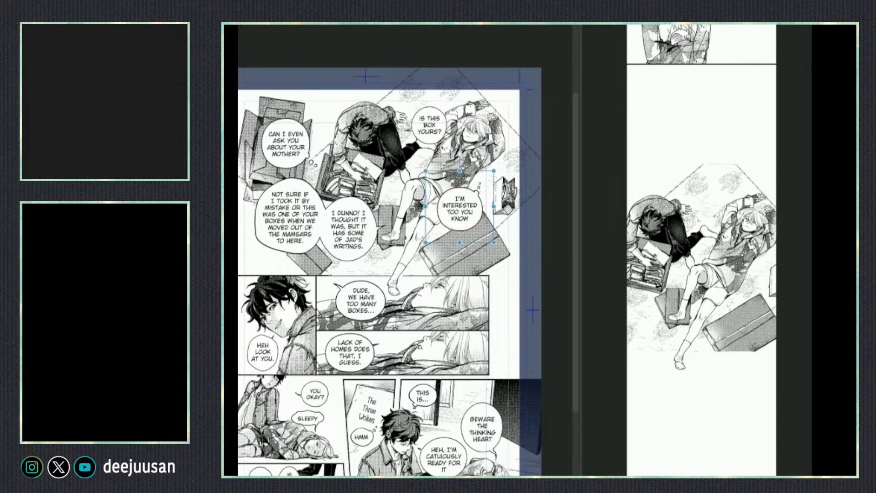
key("ctrl+c")
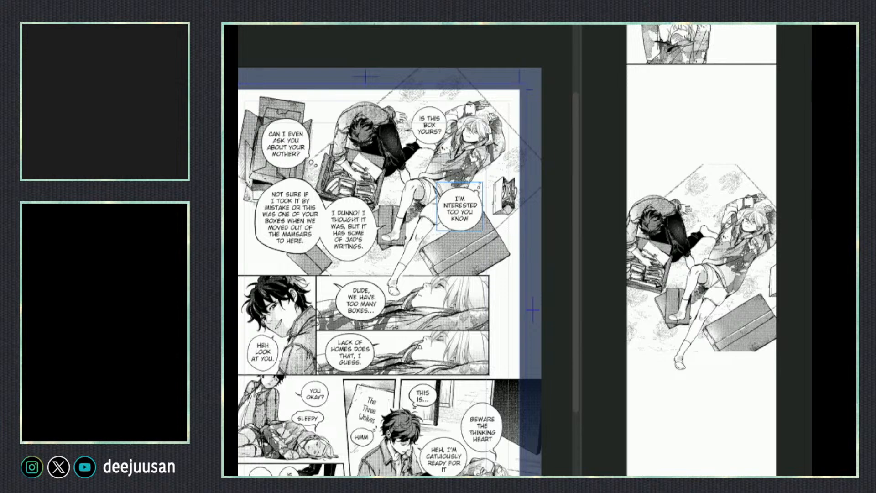
left_click_drag(434, 318, 775, 38)
left_click(780, 225)
key("ctrl+v")
- Shrink the pasted "I'm interested too you know" bubble and place it in the white space above the characters
right_click(757, 269)
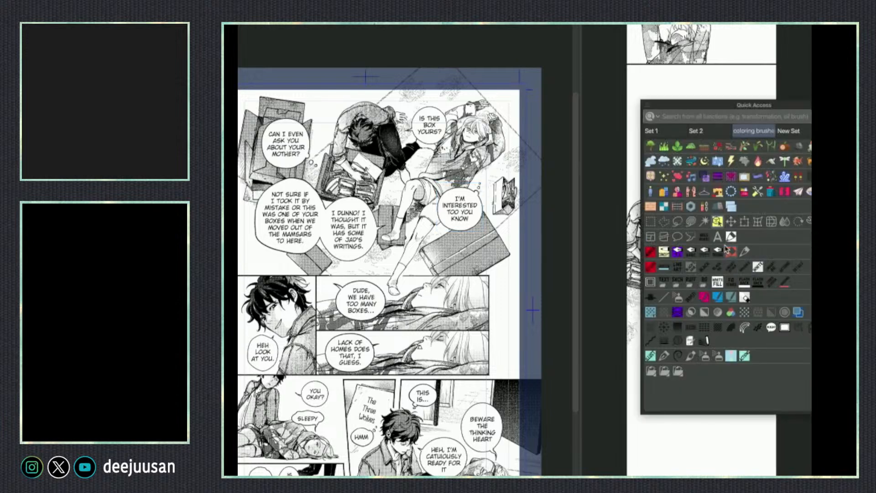
left_click(743, 221)
scroll(795, 156, "up", 1)
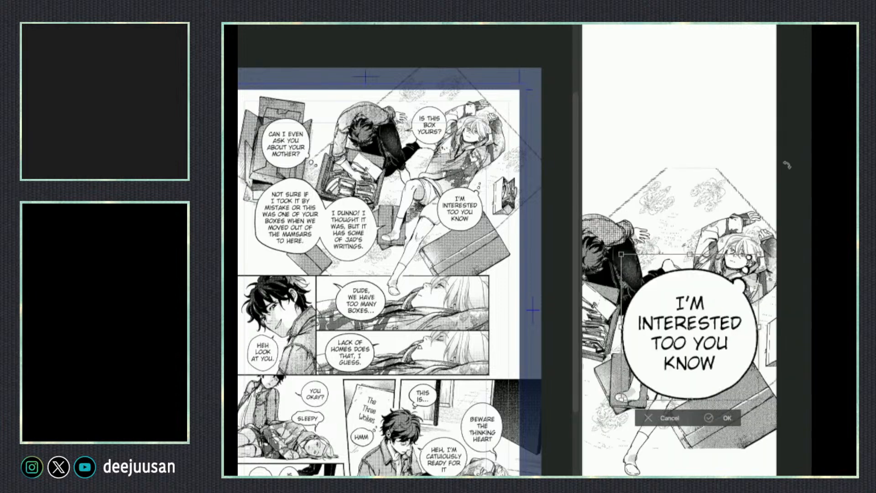
left_click_drag(762, 254, 705, 311)
left_click_drag(693, 382, 705, 140)
left_click(696, 169)
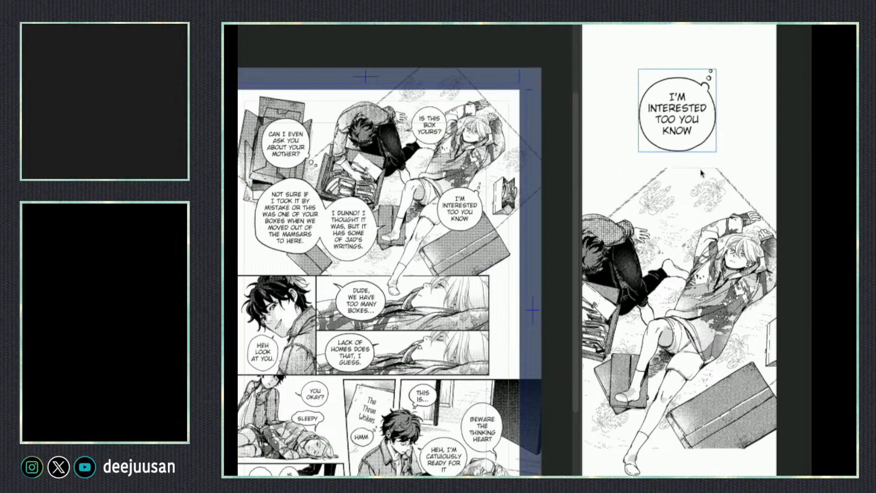
- Shift the speech bubble slightly up and to the right, and move the characters' artwork lower to widen the gap
scroll(656, 243, "down", 1)
left_click_drag(734, 263, 749, 237)
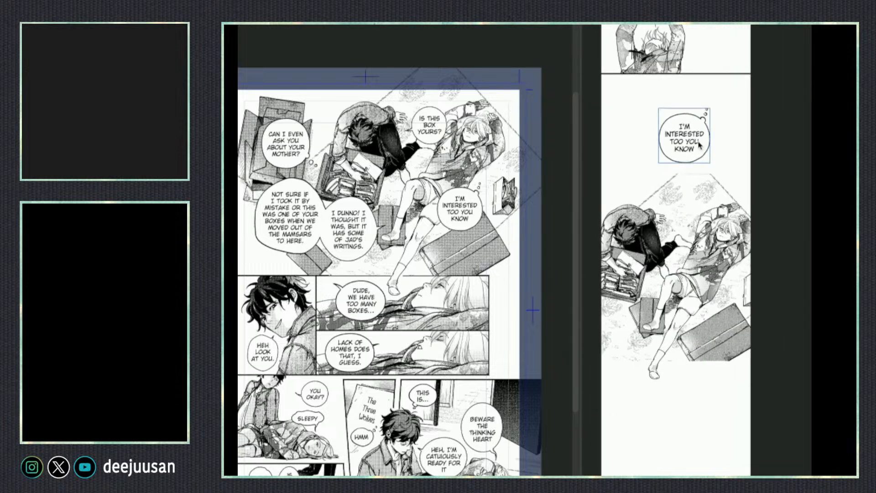
left_click_drag(709, 149, 719, 145)
left_click_drag(732, 237, 731, 296)
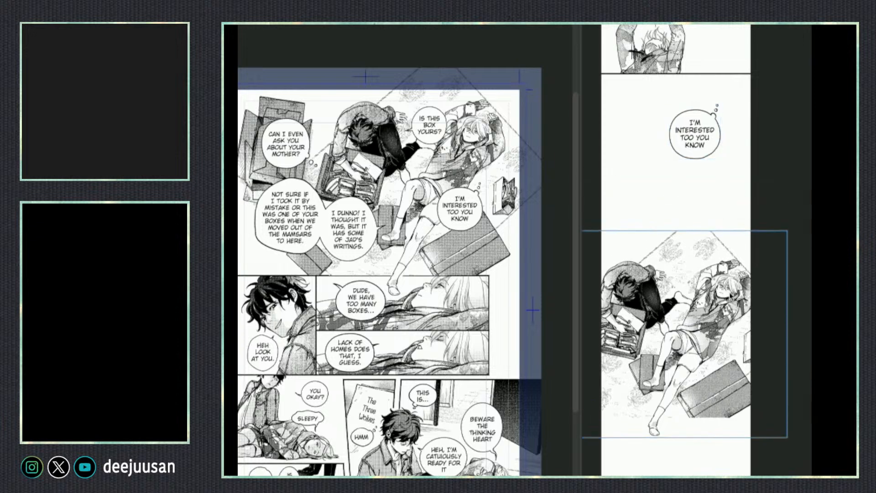
key("space")
mouse_move(688, 360)
left_mouse_down()
mouse_move(695, 294)
mouse_move(697, 352)
left_mouse_up()
- Remove all the speech bubbles covering the source page's top panel artwork
left_click(324, 182)
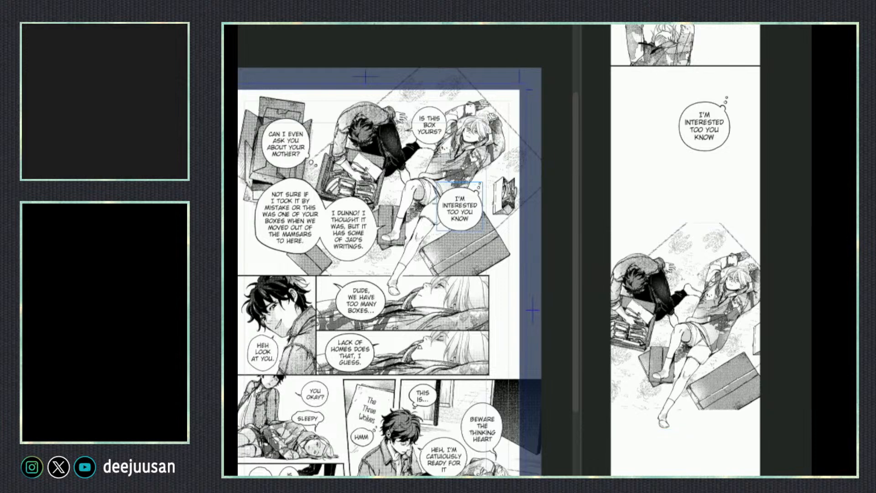
left_click(390, 182)
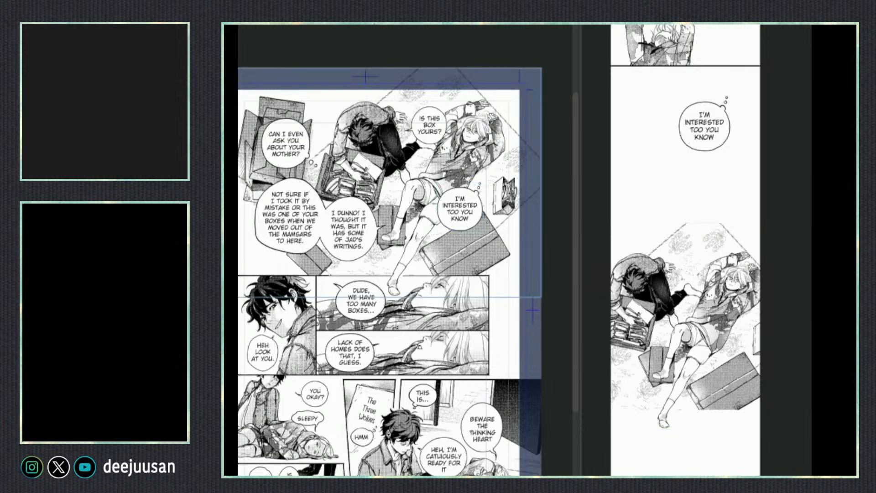
key("Delete")
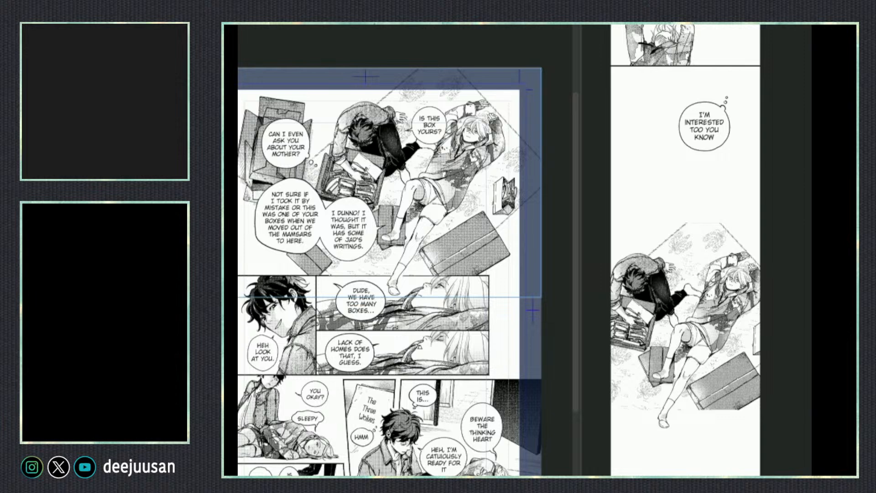
key("Delete")
key("ctrl+d")
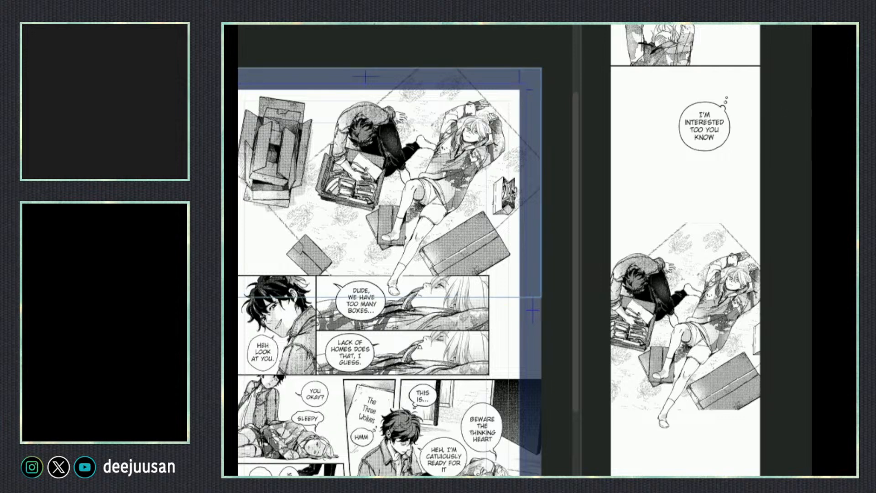
- Lasso the open cardboard box in the source page's top panel, copy it, and paste it into the webtoon canvas
key("q")
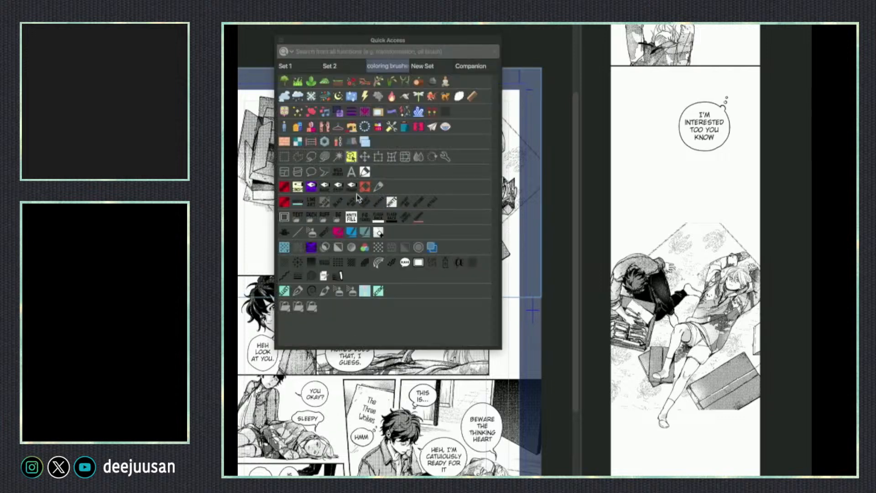
left_click(311, 157)
mouse_move(314, 151)
left_mouse_down()
mouse_move(300, 202)
mouse_move(253, 210)
mouse_move(291, 82)
mouse_move(319, 98)
left_mouse_up()
key("ctrl+c")
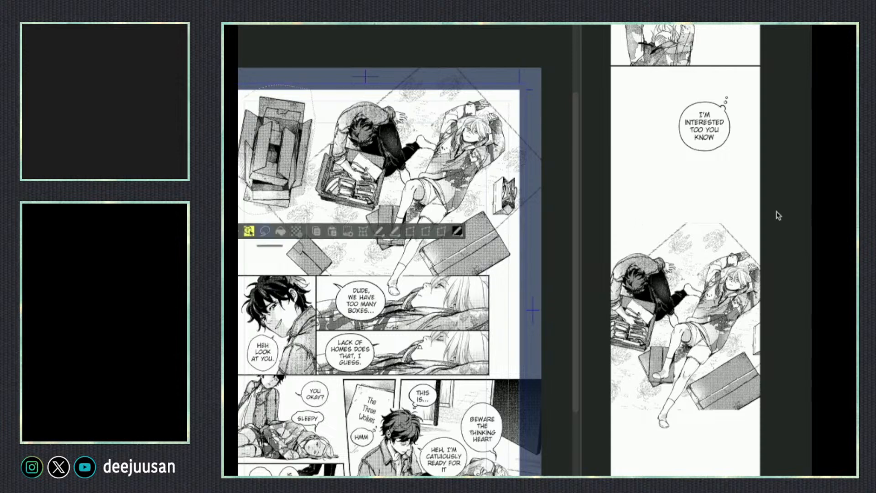
left_click(703, 216)
key("ctrl+v")
- Shrink the pasted open box, tilt it counter-clockwise, and place it between the speech bubble and the dark-haired character
left_click_drag(809, 216, 748, 186)
key("F6")
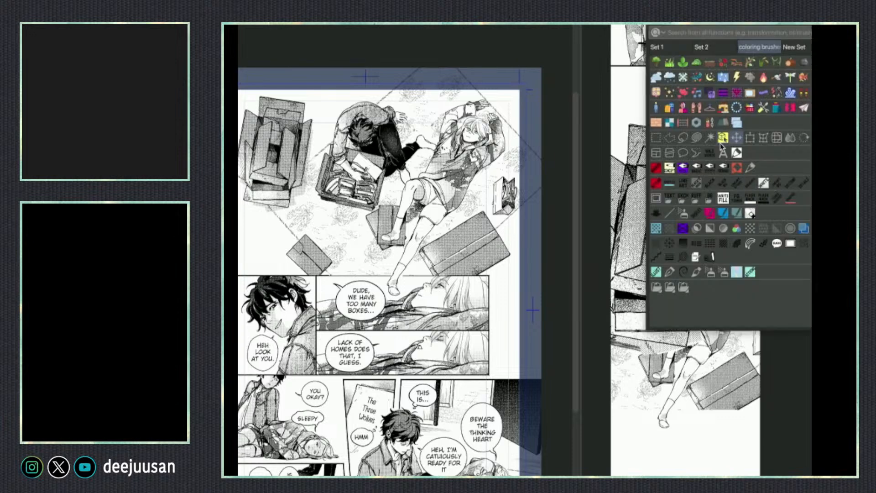
left_click(750, 138)
left_click_drag(665, 273, 734, 186)
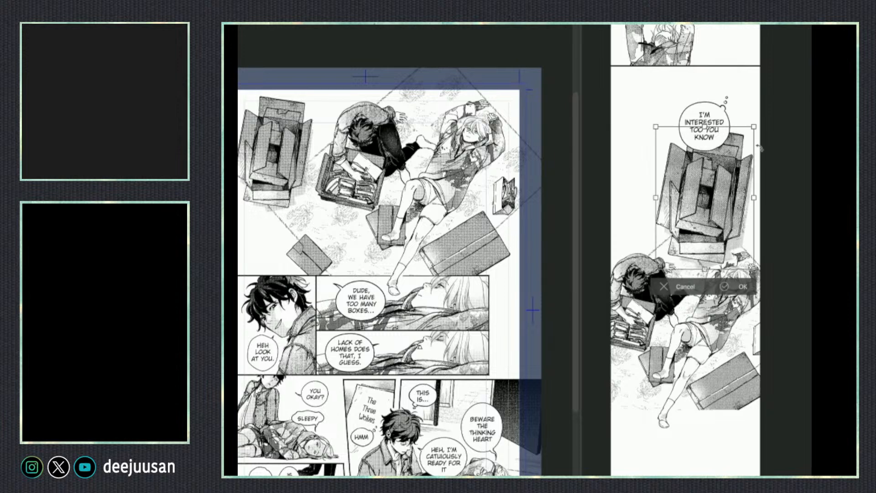
left_click_drag(753, 127, 724, 169)
left_click_drag(698, 214, 697, 208)
left_click_drag(764, 155, 735, 212)
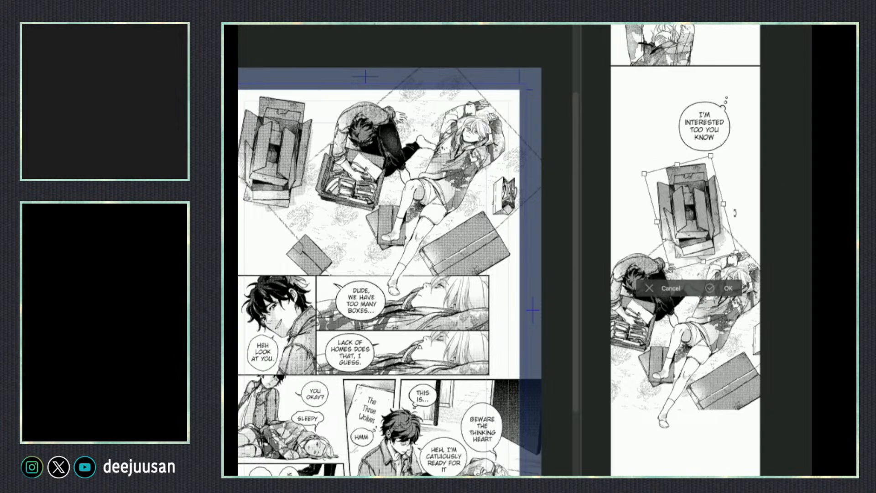
left_click_drag(739, 253, 714, 236)
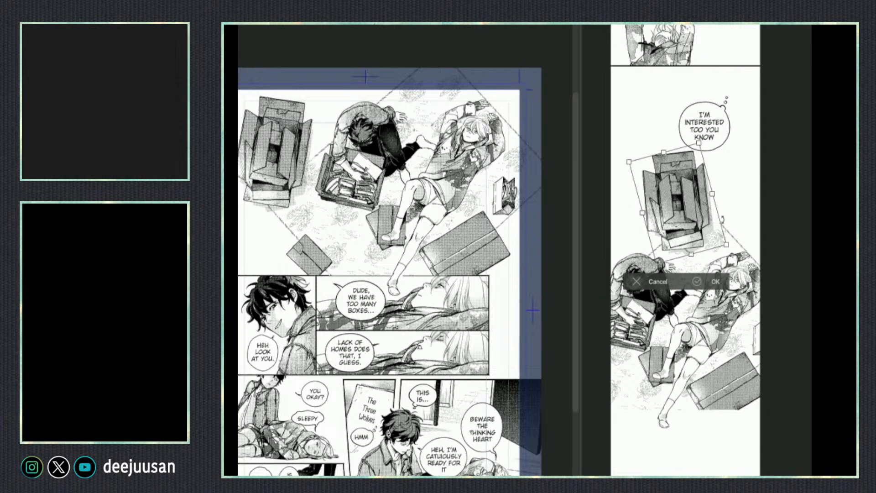
left_click(715, 282)
key("q")
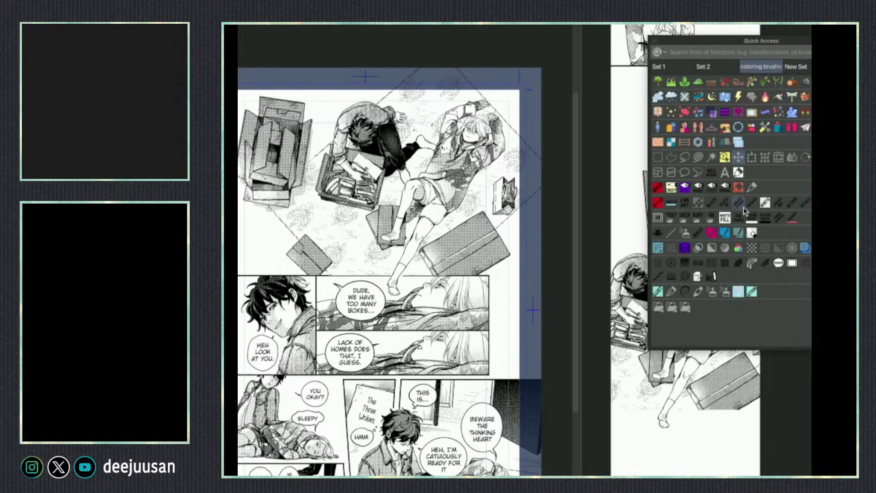
left_click(725, 159)
left_click_drag(790, 221, 773, 228)
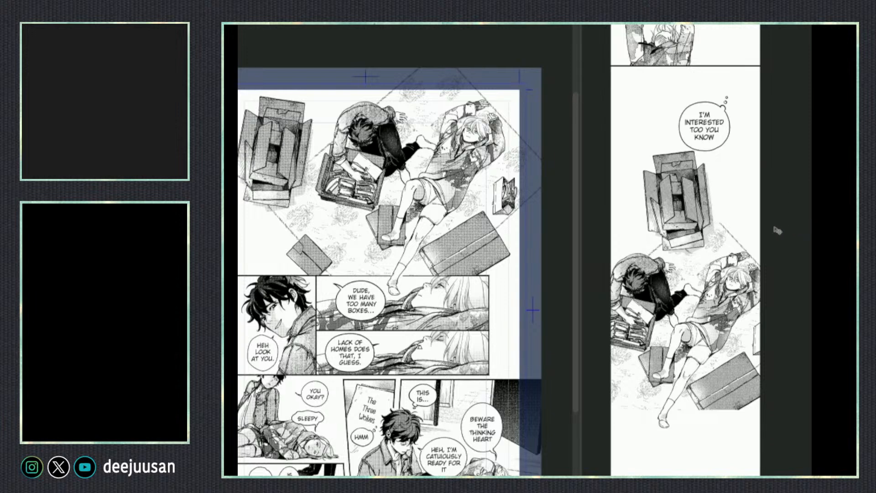
left_click_drag(773, 356, 780, 291)
key("q")
left_click(710, 267)
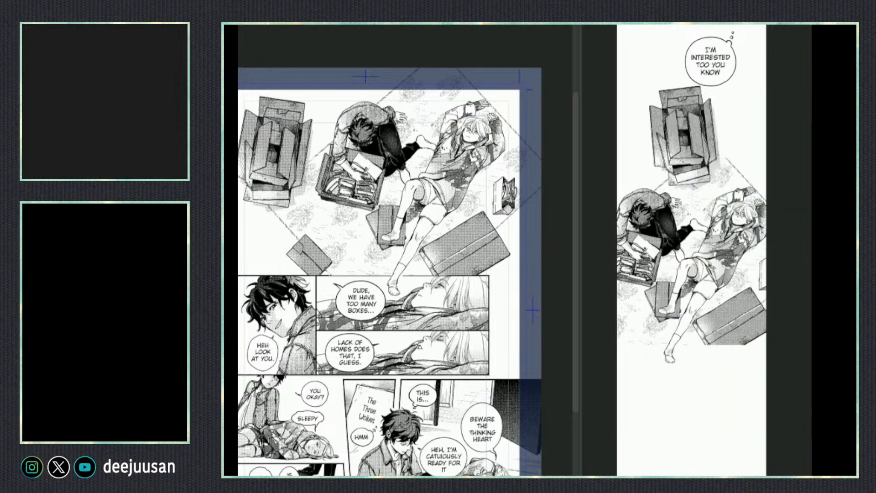
key("q")
left_click(704, 218)
key("super+z")
key("super+z")
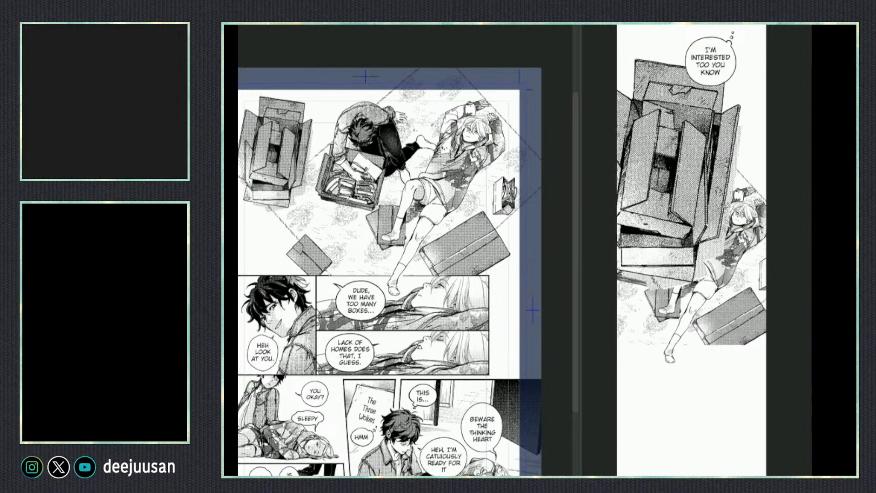
key("ctrl+z")
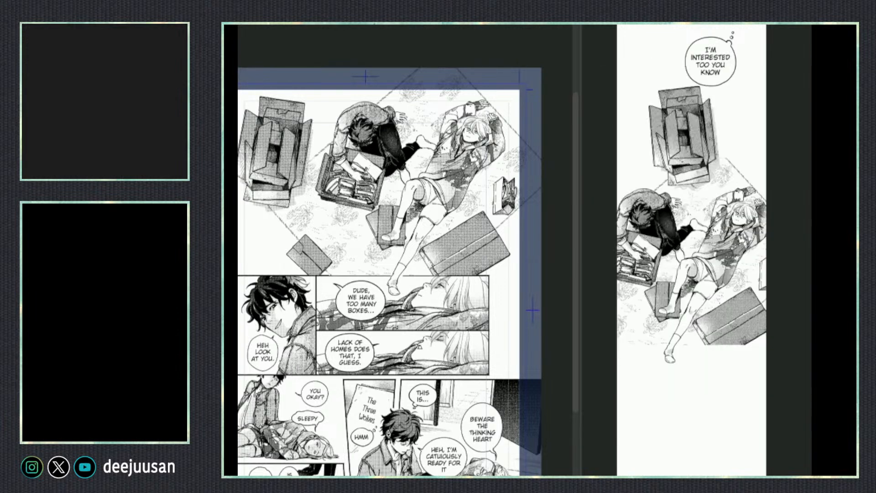
- Nudge the characters' artwork slightly to the right and draw a straight horizontal border line along its bottom edge
key("q")
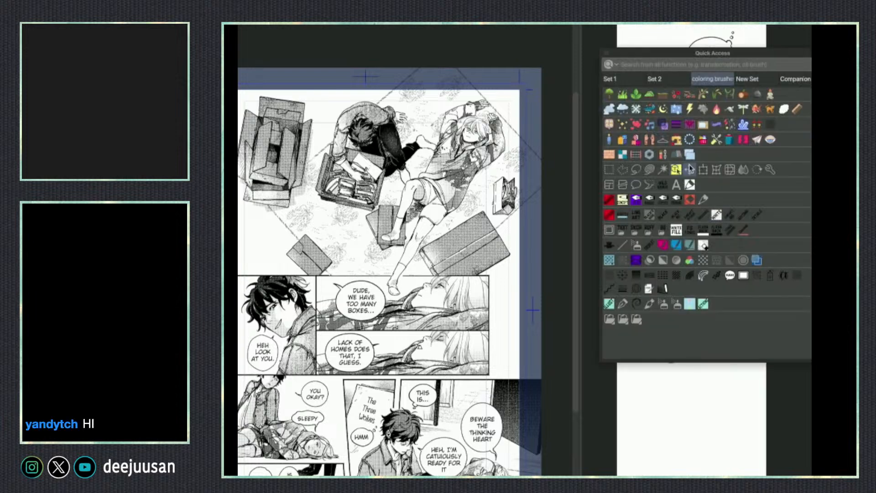
left_click(689, 168)
left_click(748, 287)
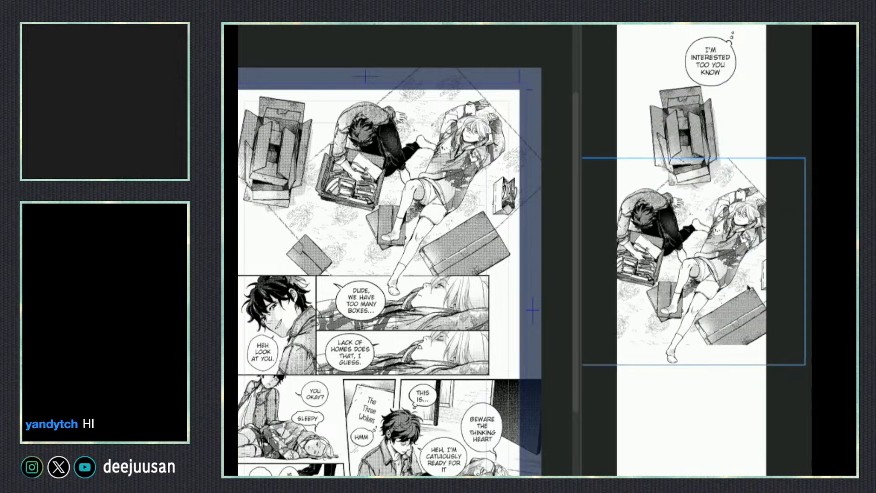
key("q")
left_click(646, 327)
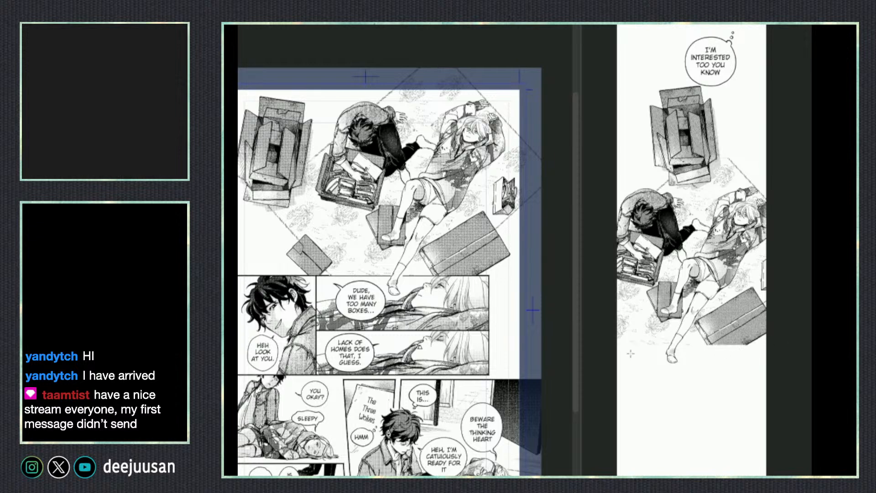
mouse_move(615, 346)
left_mouse_down()
mouse_move(803, 347)
mouse_move(623, 356)
left_mouse_up()
key("ctrl+z")
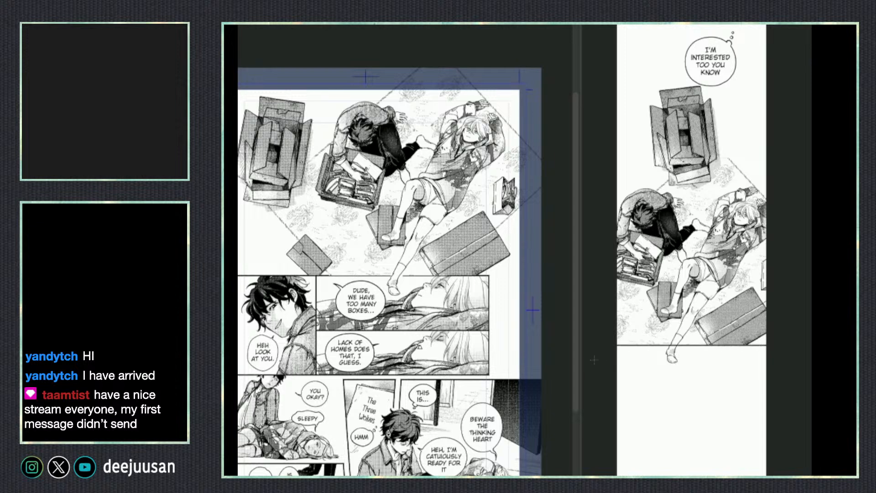
left_click_drag(757, 375, 758, 365)
left_click_drag(698, 365, 698, 318)
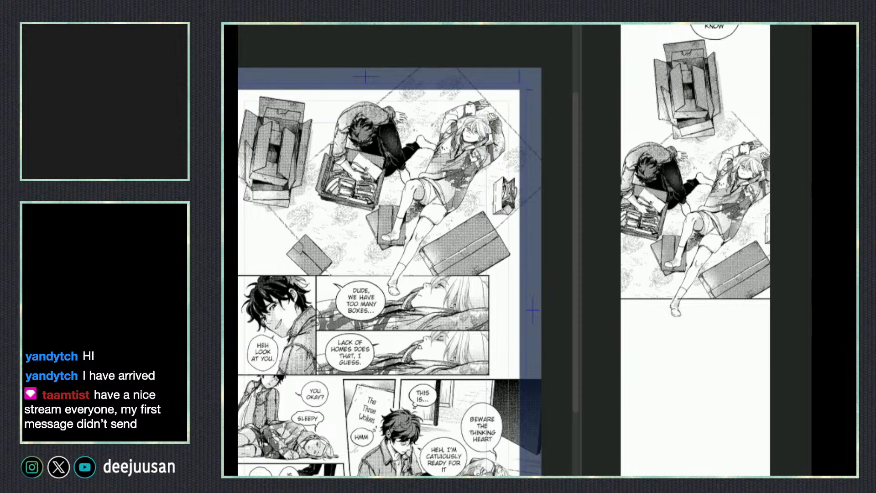
- Squash the open box's layer slightly from its top edge to leave more space below the "I'm interested too you know" bubble
left_click_drag(789, 280, 784, 324)
right_click(784, 291)
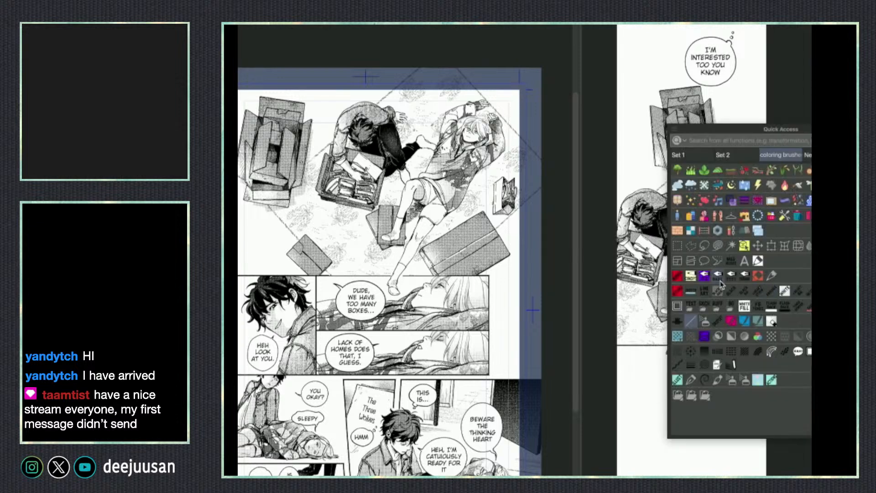
left_click(745, 249)
right_click(694, 163)
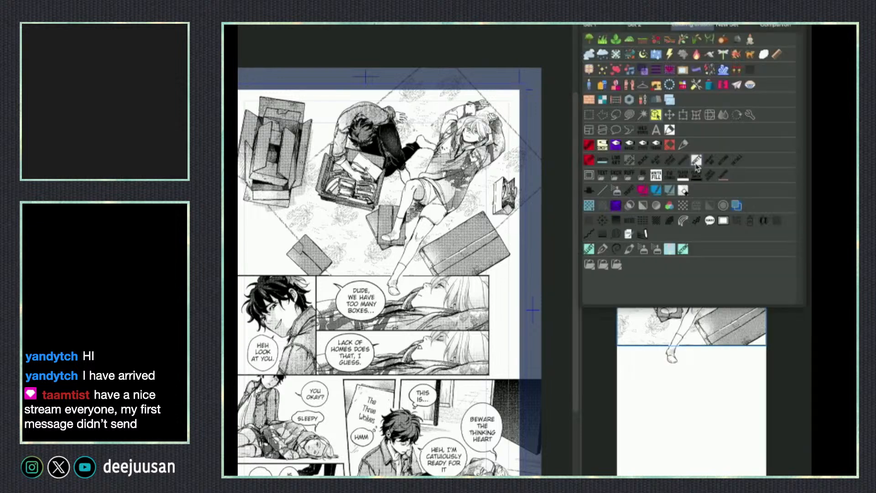
left_click(655, 114)
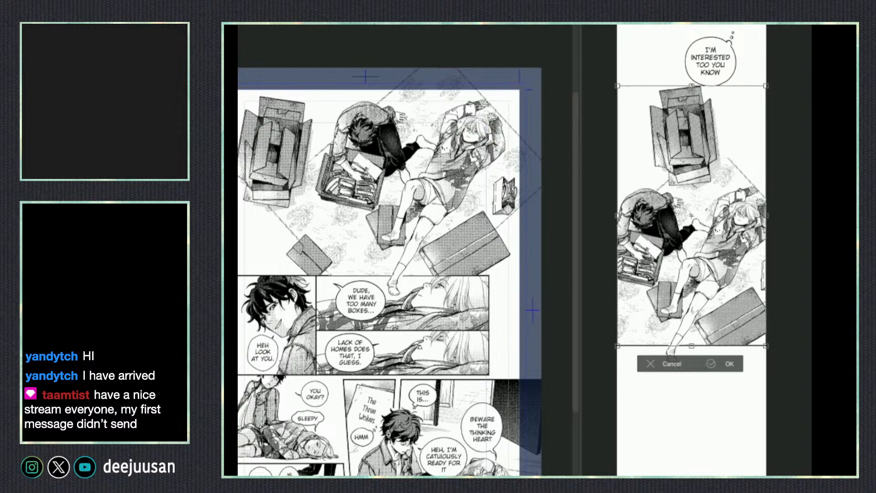
left_click_drag(691, 87, 692, 93)
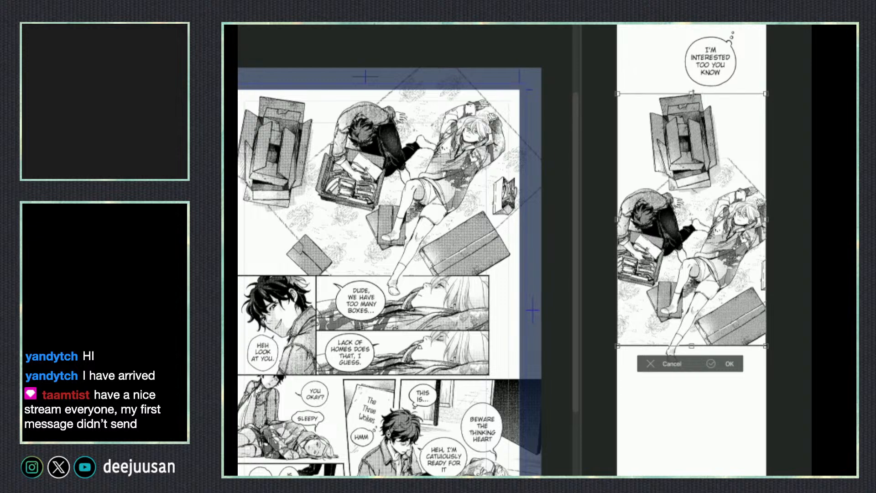
left_click(729, 364)
left_click_drag(719, 383, 713, 378)
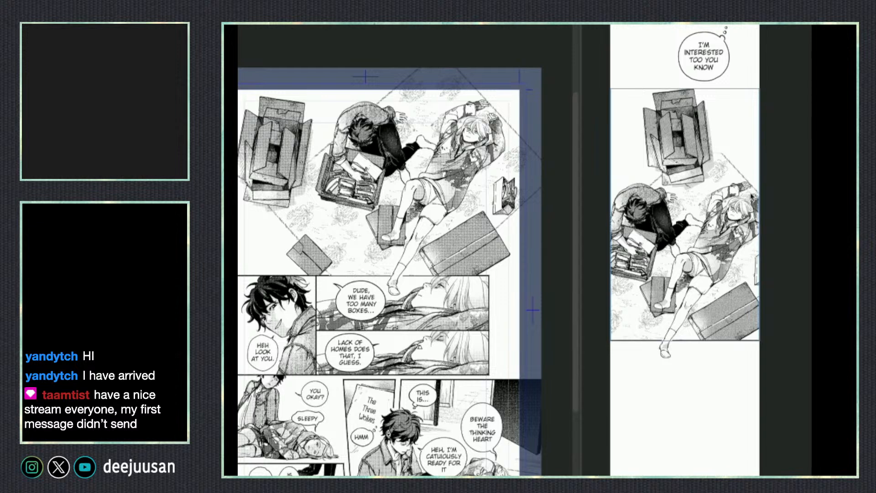
- Restore the removed speech bubbles in the source page's top panel by undoing their deletion
left_click(478, 239)
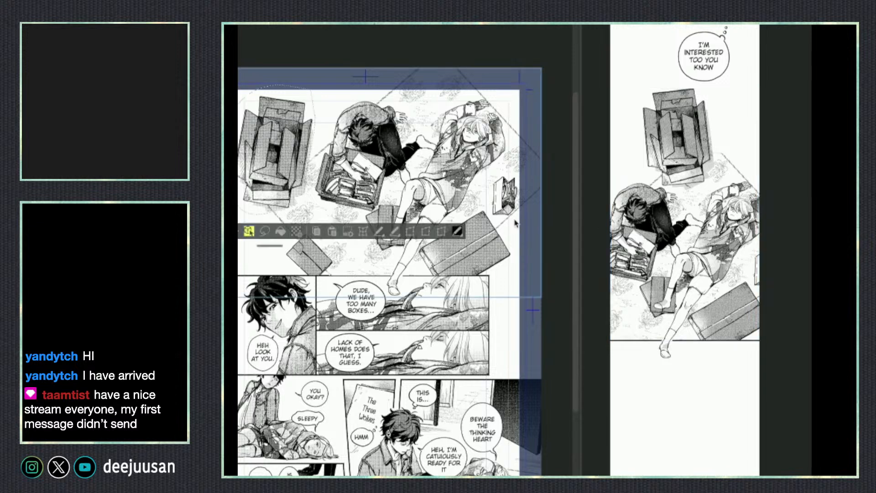
key("ctrl+z")
key("ctrl+z")
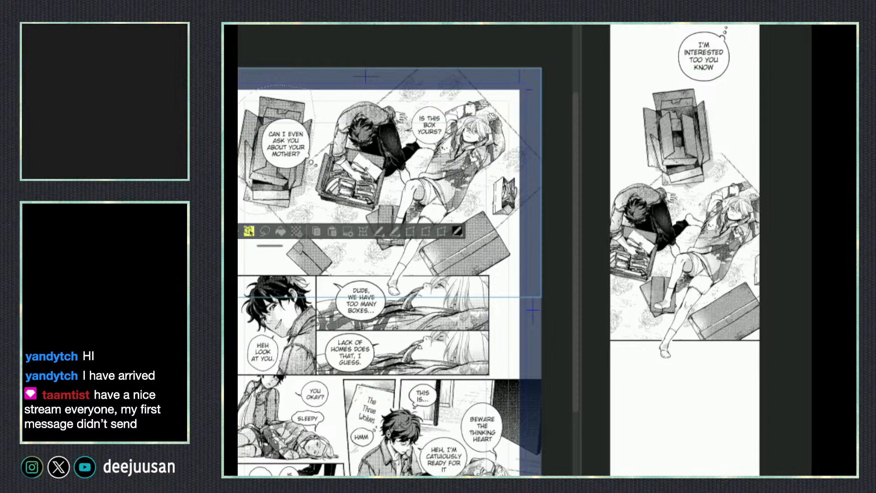
key("ctrl+z")
- Try to copy the "Can I even ask you about your mother?" bubble from the source page into the webtoon canvas
left_click(285, 143)
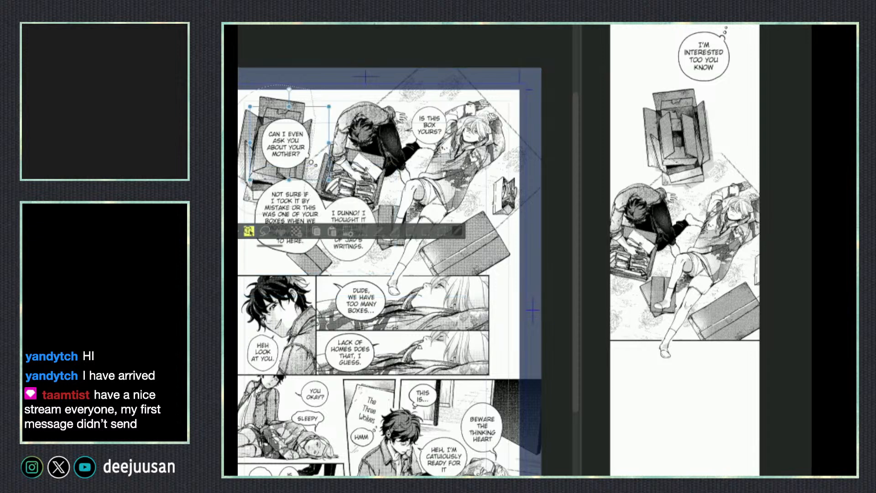
key("ctrl+d")
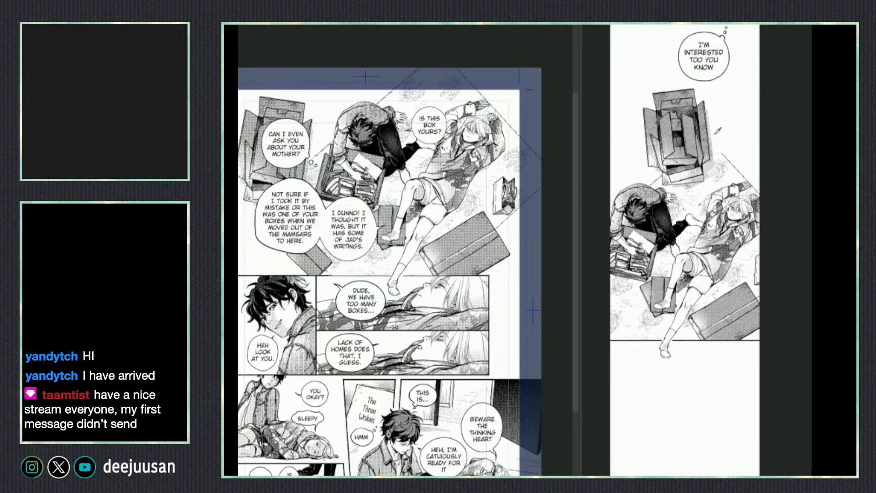
key("ctrl+v")
left_click_drag(785, 249, 744, 197)
key("q")
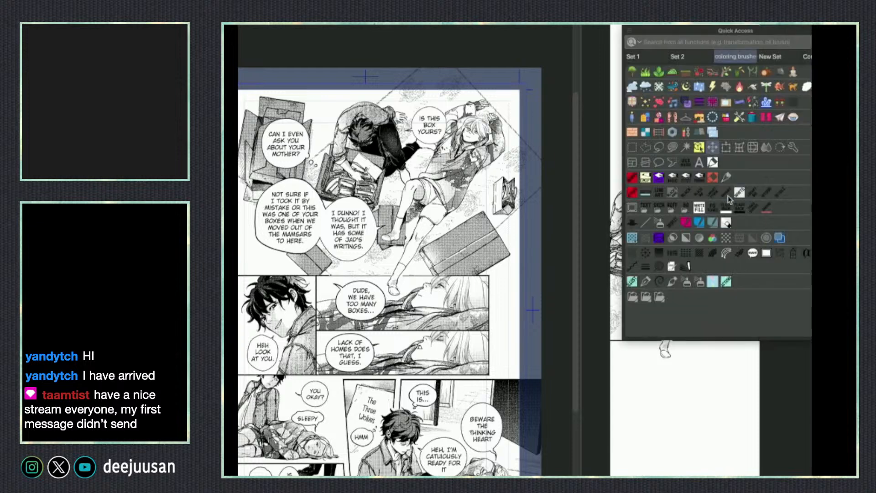
left_click(757, 177)
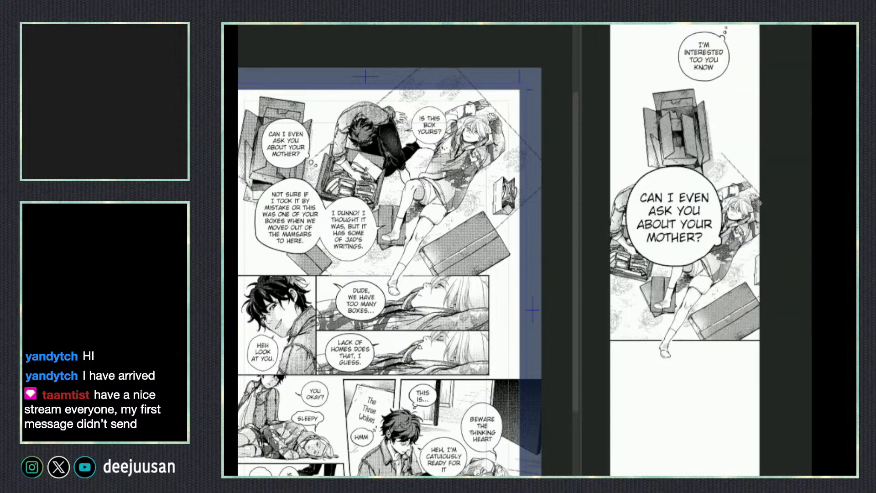
key("ctrl+z")
key("ctrl+z")
- Try pasting the "Can I even ask you about your mother?" bubble again, moving it over the dark-haired character, and discard it
left_click(469, 288)
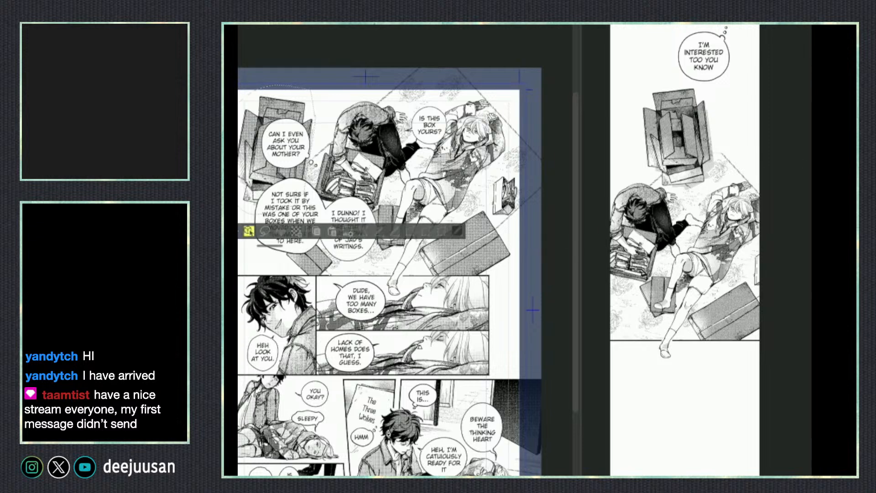
left_click(698, 214)
key("ctrl+v")
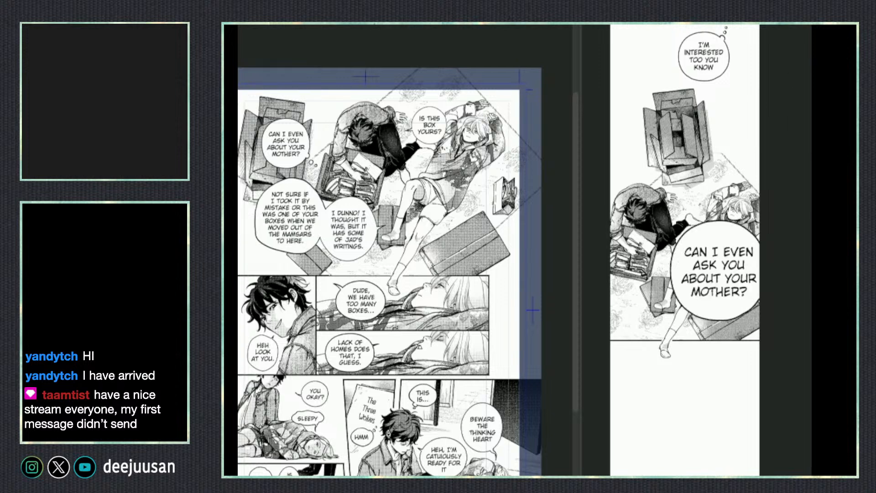
left_click_drag(729, 256, 658, 174)
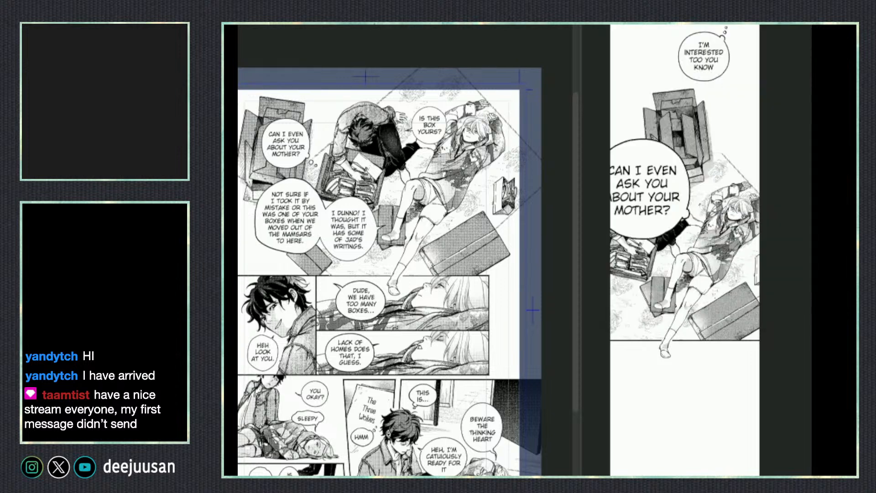
left_click(493, 286)
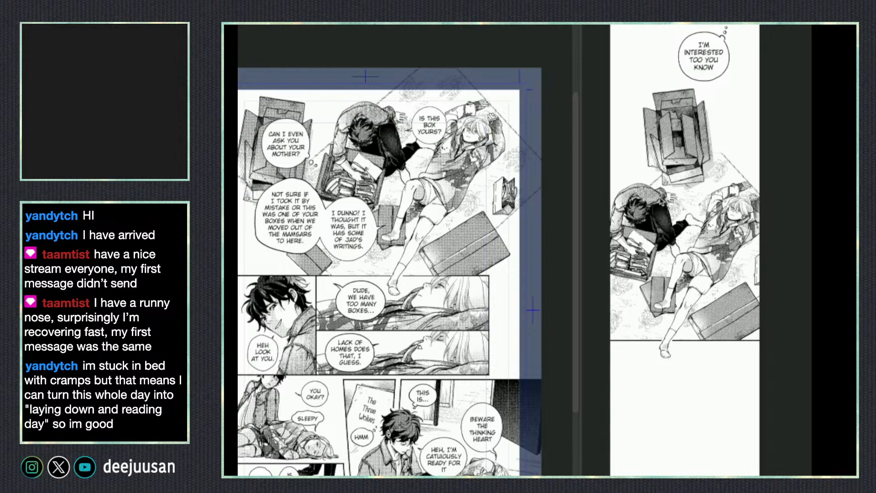
key("ctrl+z")
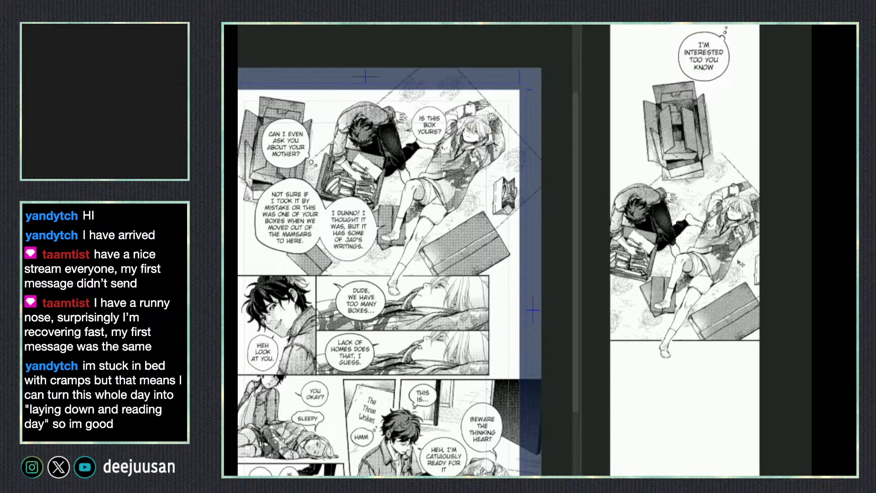
key("ctrl+y")
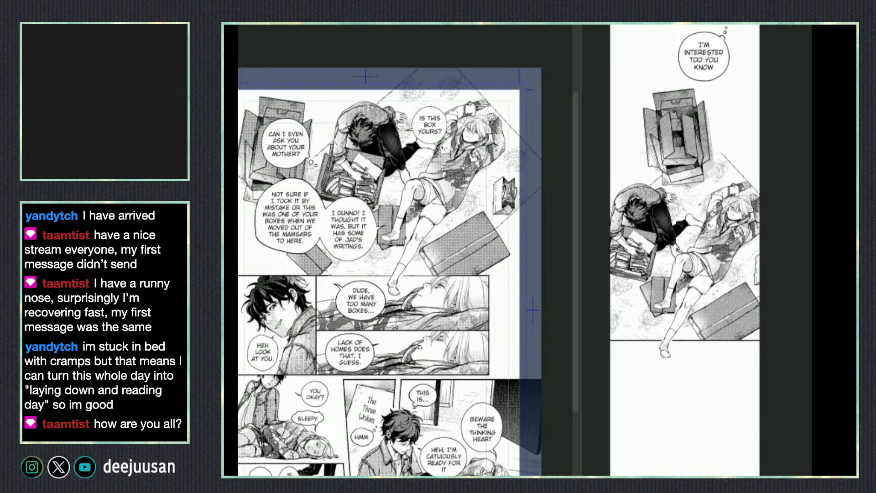
- Paste the "Is this box yours?" bubble into the webtoon canvas, shrink it, and place it just below the open box, between the characters
key("super+v")
left_click_drag(782, 272, 744, 230)
key("q")
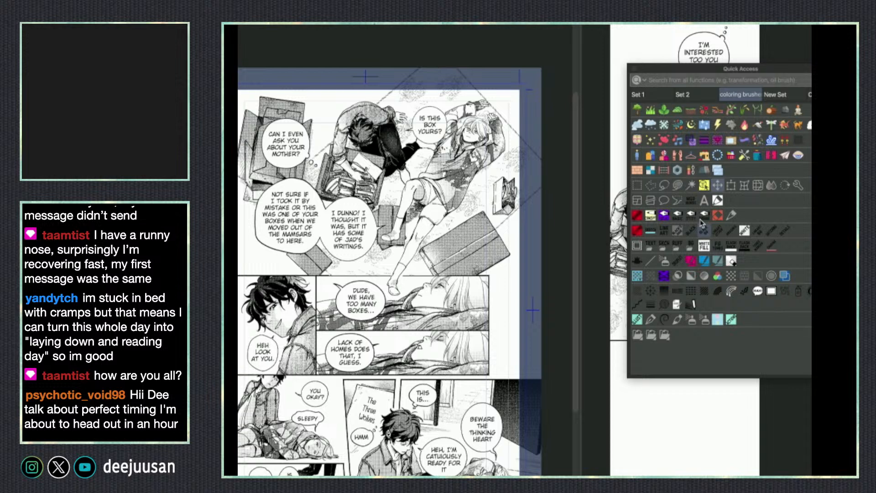
left_click(730, 185)
left_click_drag(743, 187, 723, 203)
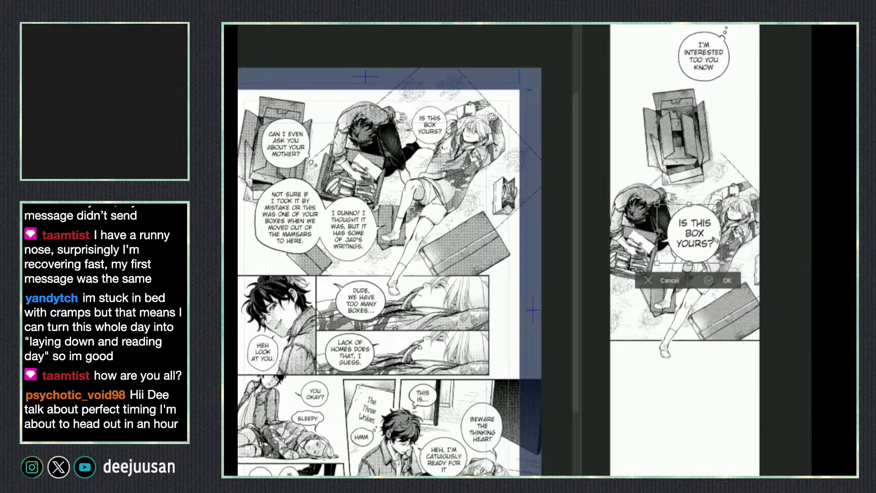
left_click_drag(696, 230, 722, 160)
mouse_move(712, 190)
left_mouse_down()
mouse_move(709, 174)
mouse_move(708, 182)
left_mouse_up()
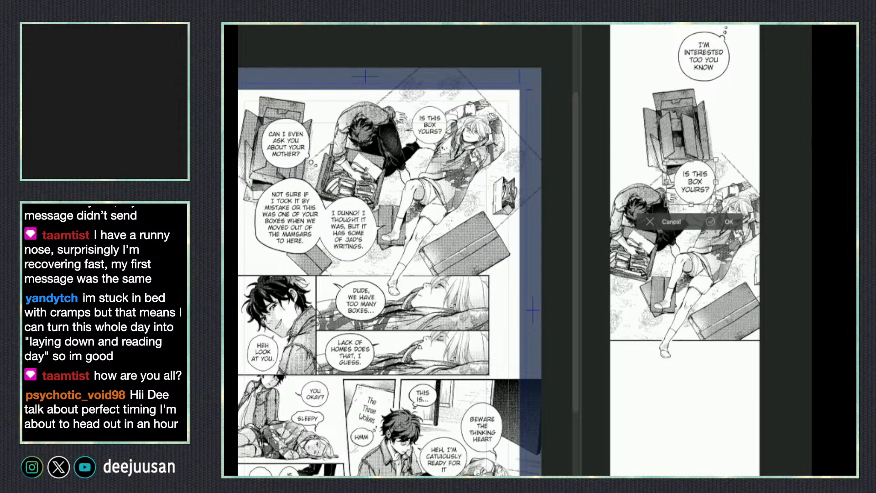
left_click(719, 223)
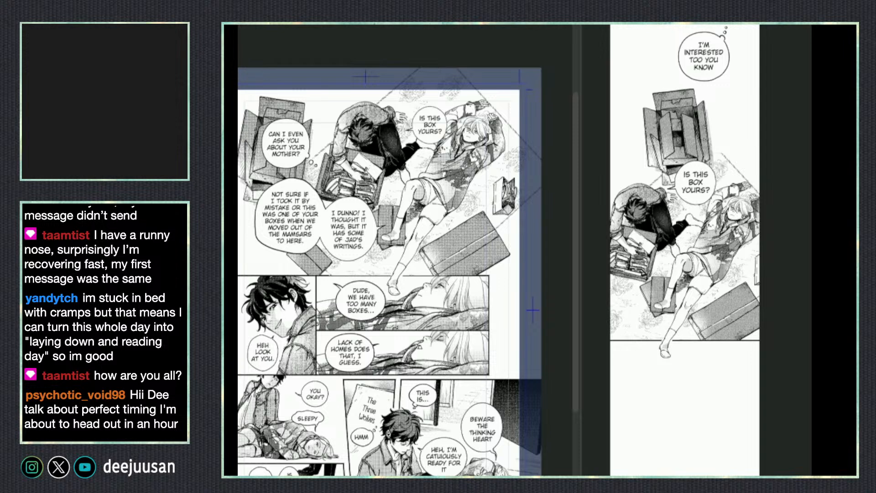
- Copy the "I dunno! I thought it was" bubble from the source page's top panel and paste it into the webtoon canvas
scroll(714, 183, "down", 1)
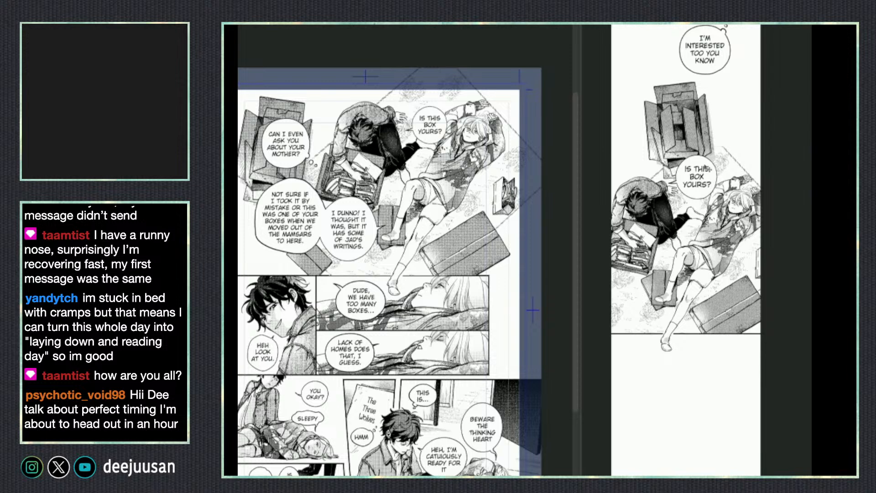
left_click_drag(778, 328, 784, 293)
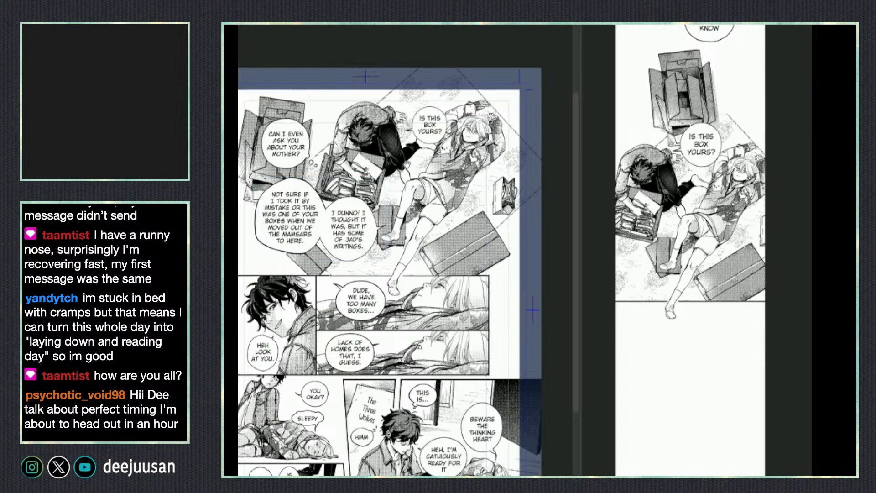
left_click_drag(405, 165, 438, 126)
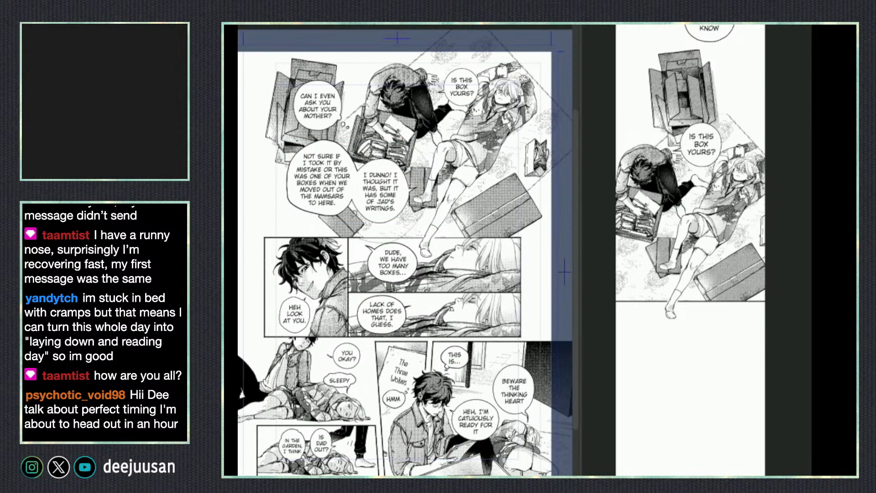
left_click_drag(353, 214, 361, 165)
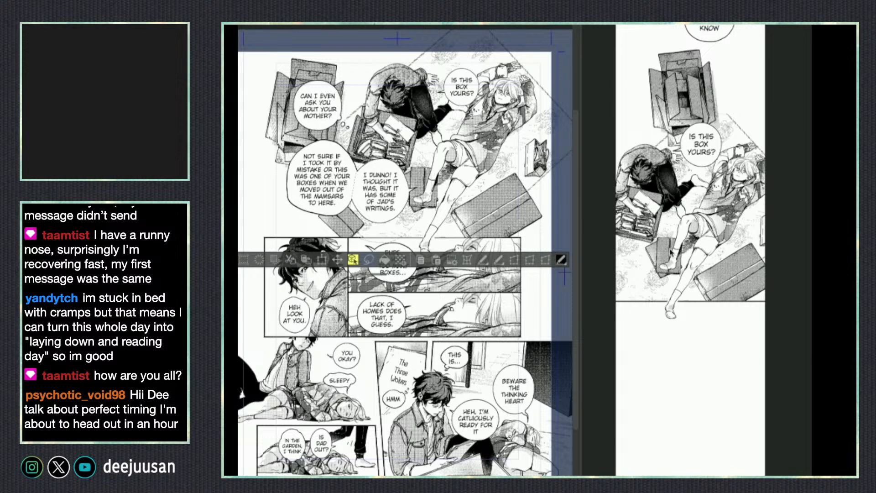
left_click(670, 251)
key("ctrl+v")
left_click_drag(759, 258, 719, 308)
- Shrink the pasted "I dunno!" bubble and place it over the closed box beside the light-haired character's legs
key("q")
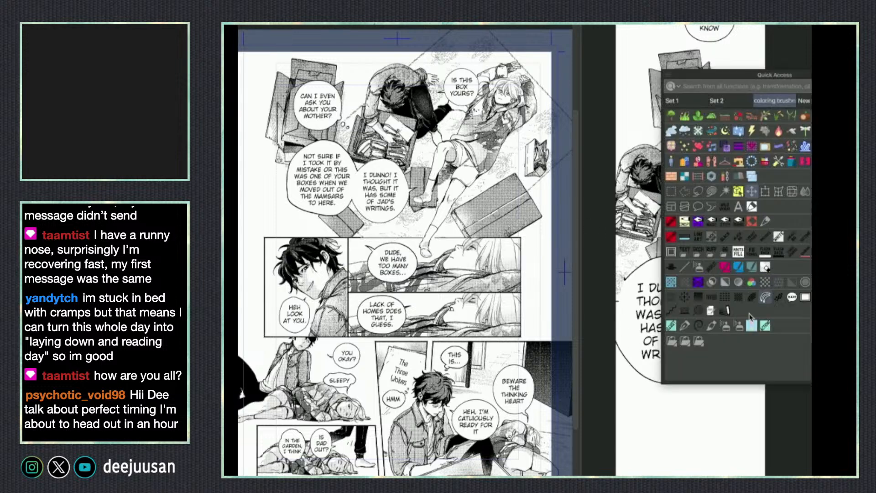
left_click(740, 204)
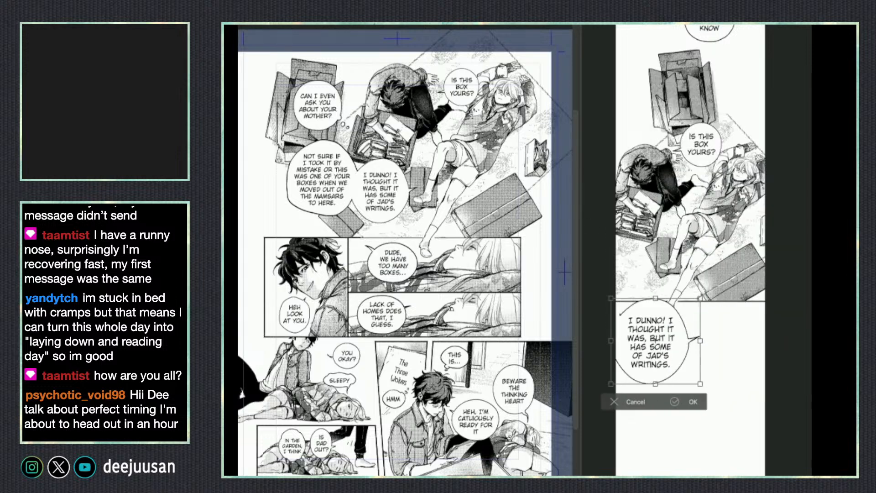
left_click_drag(699, 298, 756, 255)
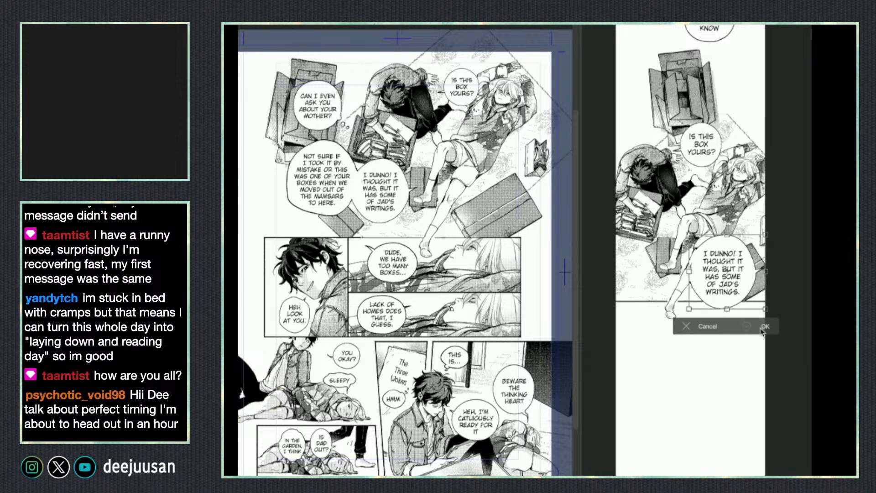
left_click(763, 326)
- Redraw the missing left edge of the "I dunno!" bubble's outline with a pen
scroll(765, 274, "up", 2)
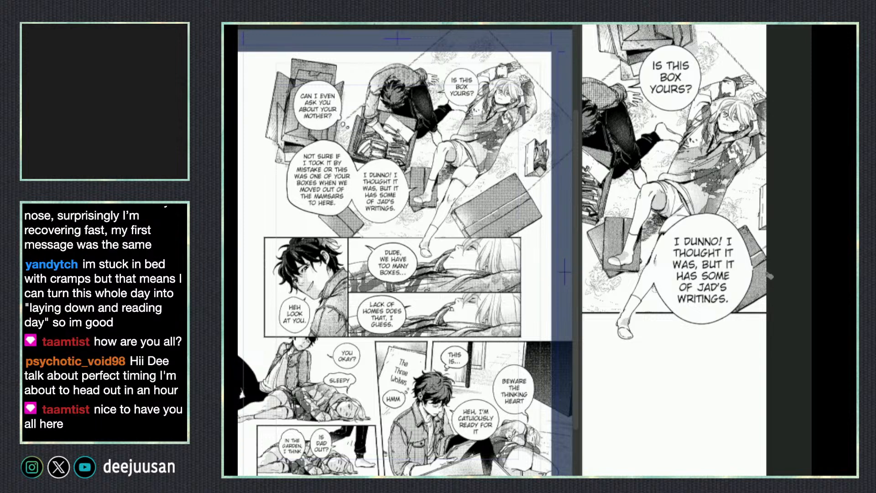
right_click(765, 273)
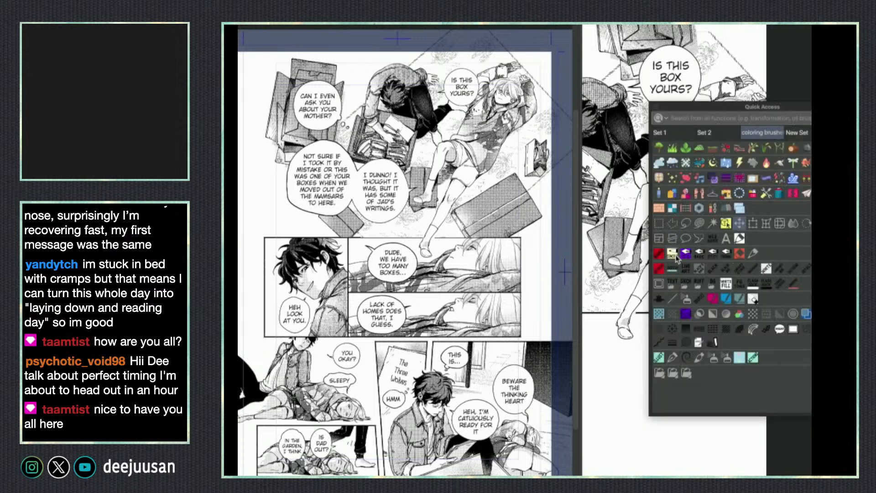
left_click(696, 255)
scroll(697, 255, "up", 2)
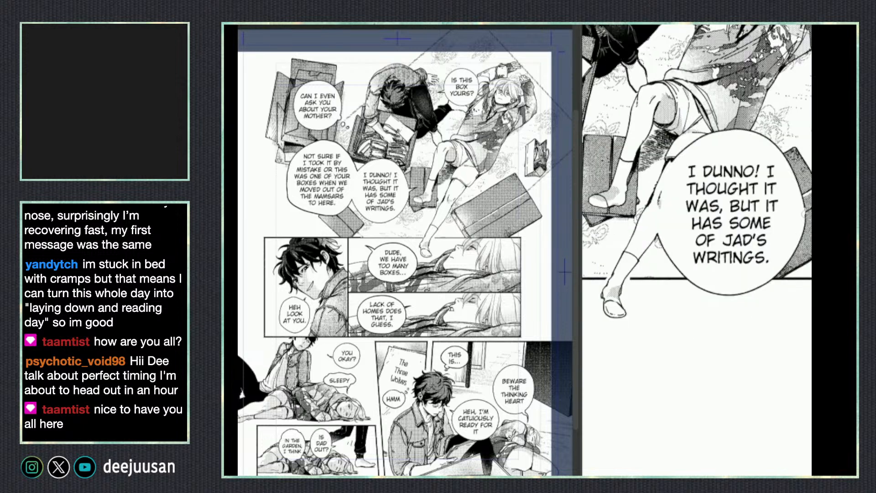
left_click_drag(811, 183, 800, 231)
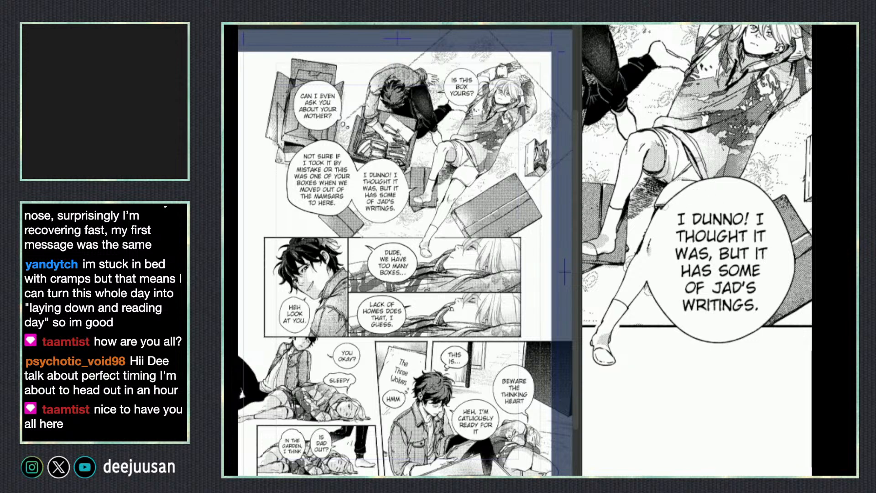
mouse_move(665, 206)
left_mouse_down()
mouse_move(646, 249)
mouse_move(656, 220)
mouse_move(651, 286)
left_mouse_up()
key("ctrl+z")
key("ctrl+z")
left_click_drag(660, 208, 641, 280)
left_click_drag(792, 312, 777, 362)
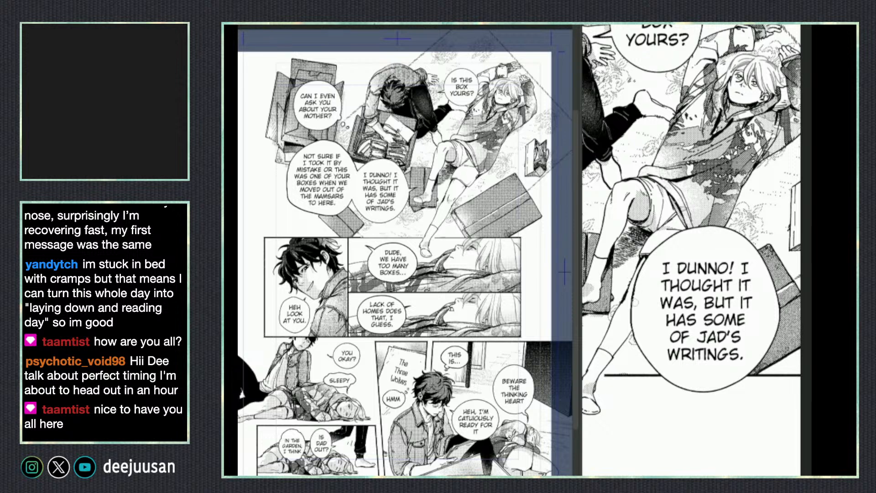
- Move the "I dunno!" bubble slightly up and to the right, above the panel's bottom border and over the closed box
scroll(640, 287, "down", 2)
right_click(727, 341)
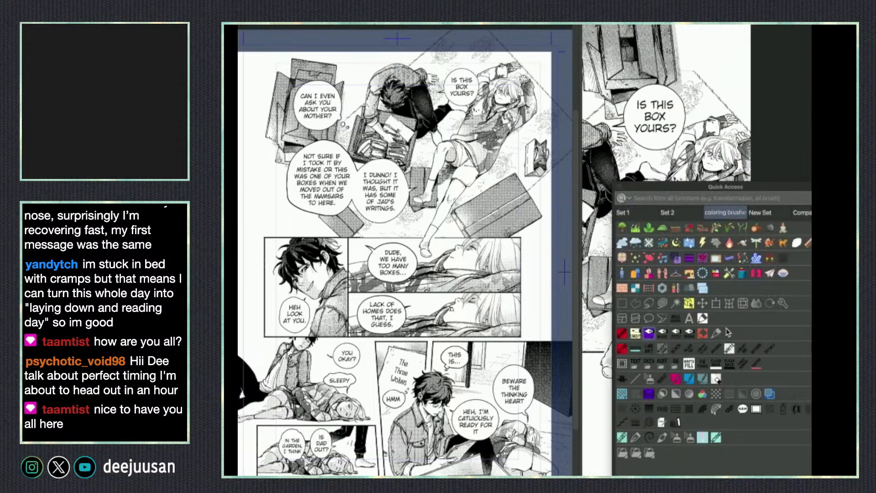
right_click(727, 342)
left_click_drag(727, 341, 776, 328)
right_click(788, 292)
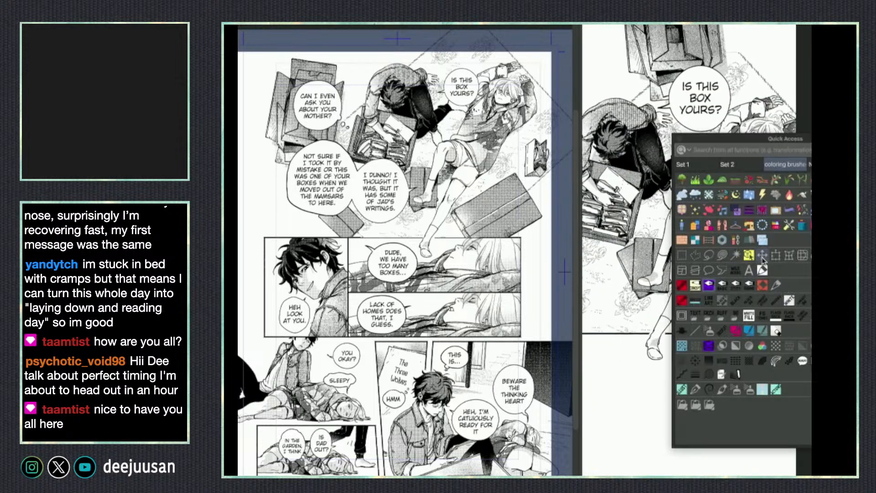
left_click(775, 256)
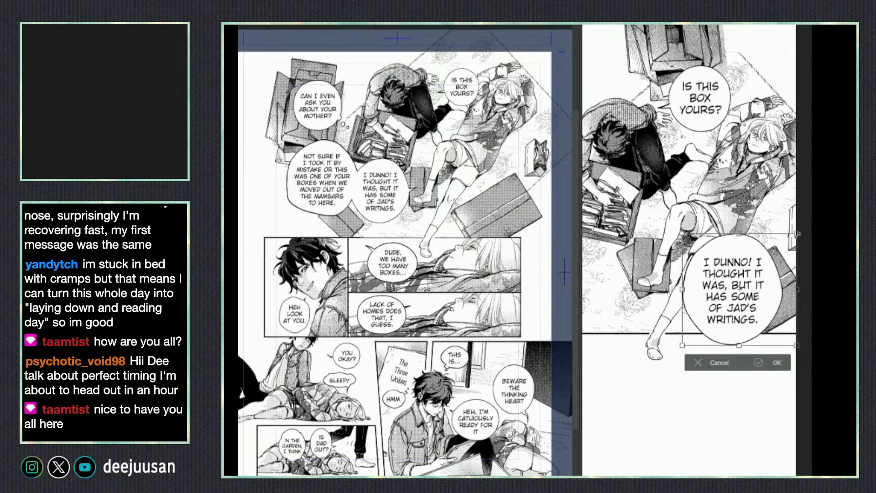
left_click_drag(764, 310, 777, 283)
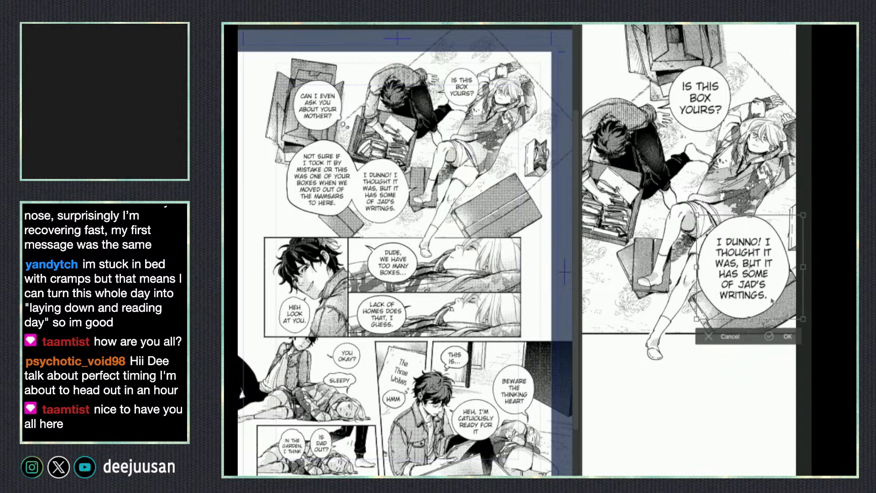
left_click(791, 337)
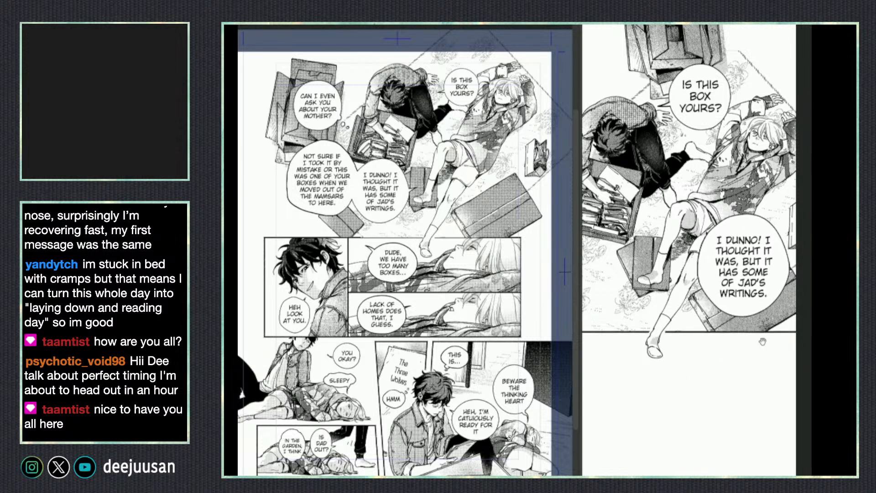
- Copy the "Not sure if I took it by mistake" bubble from the source page and paste it into the webtoon canvas
left_click_drag(762, 340, 774, 330)
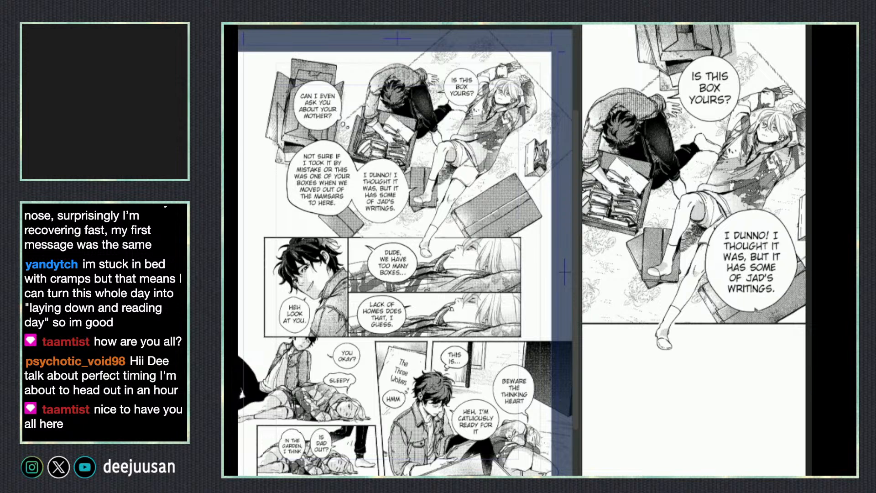
left_click_drag(764, 334, 756, 324)
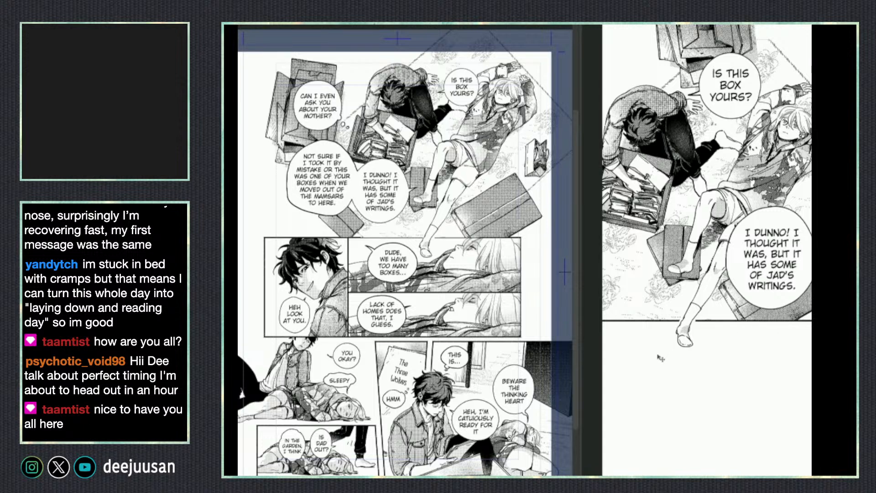
left_click_drag(710, 354, 718, 330)
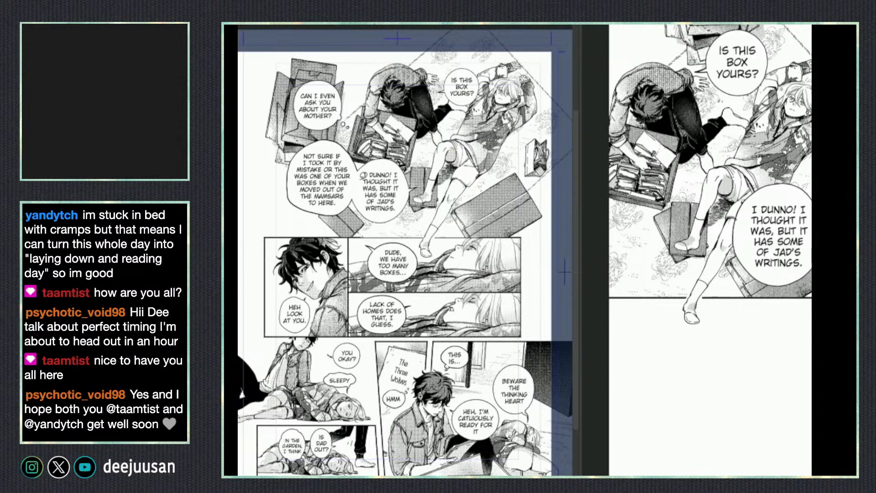
mouse_move(361, 163)
left_mouse_down()
mouse_move(358, 196)
mouse_move(323, 223)
mouse_move(344, 131)
mouse_move(363, 160)
left_mouse_up()
left_click(746, 311)
key("ctrl+v")
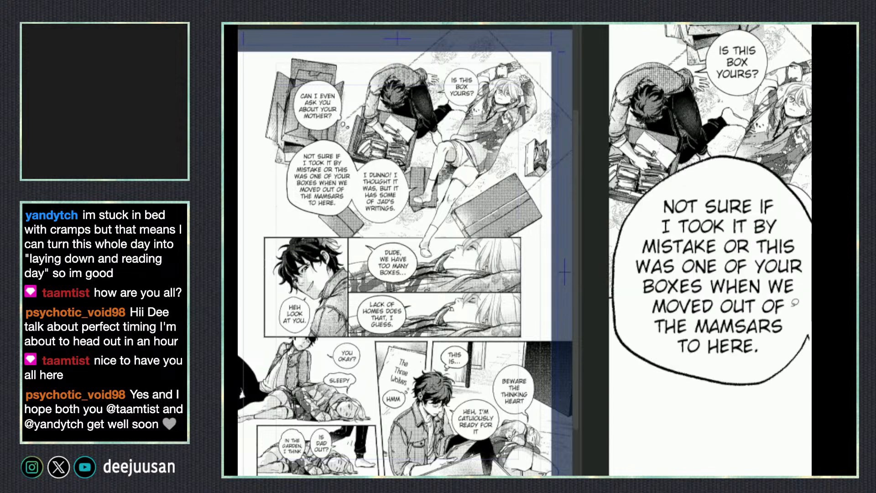
- Shrink the pasted "Not sure if" bubble and place it across the panel's bottom border, just below the "I dunno!" bubble
key("q")
left_click(774, 343)
key("ctrl+d")
key("q")
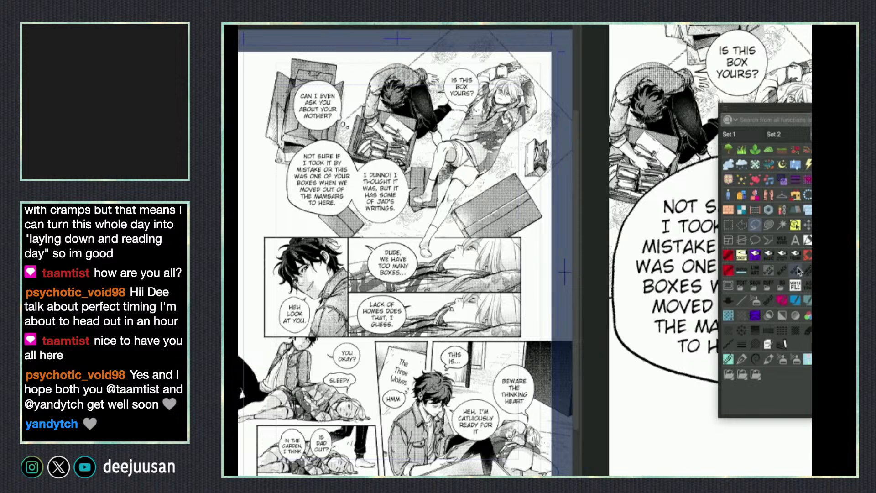
key("ctrl+t")
left_click_drag(825, 156, 726, 261)
left_click_drag(702, 342, 763, 345)
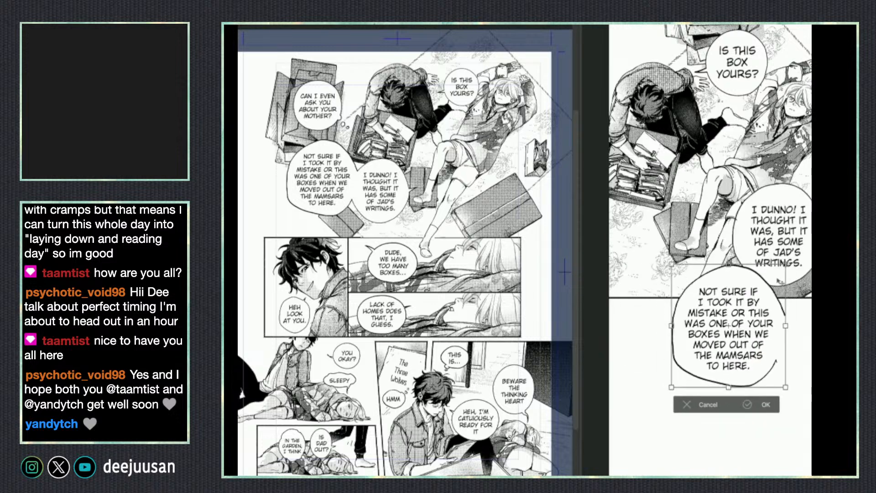
left_click_drag(786, 264, 779, 277)
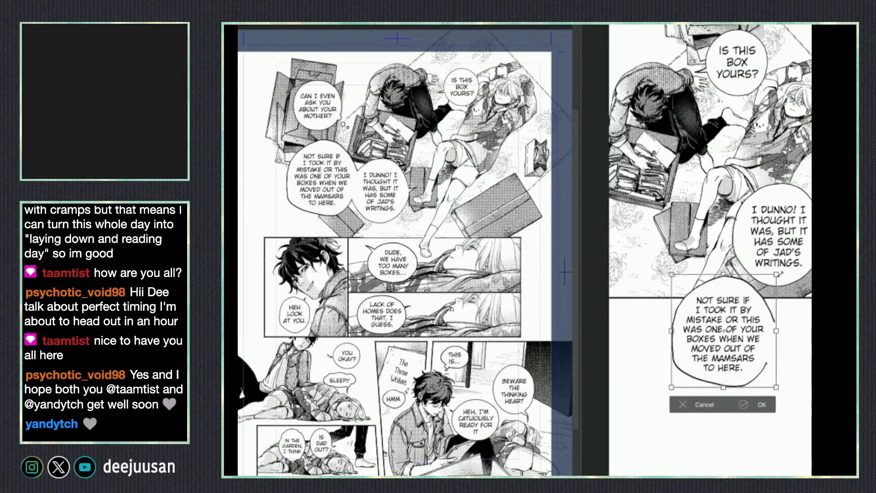
left_click_drag(764, 318, 771, 308)
left_click(767, 394)
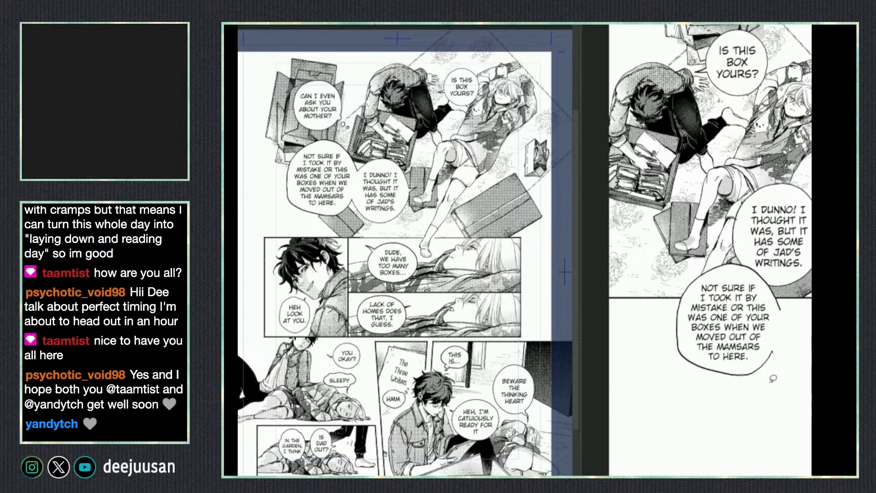
- Draw the missing right side of the "Not sure if" bubble's outline to close the shape
key("q")
left_click(696, 345)
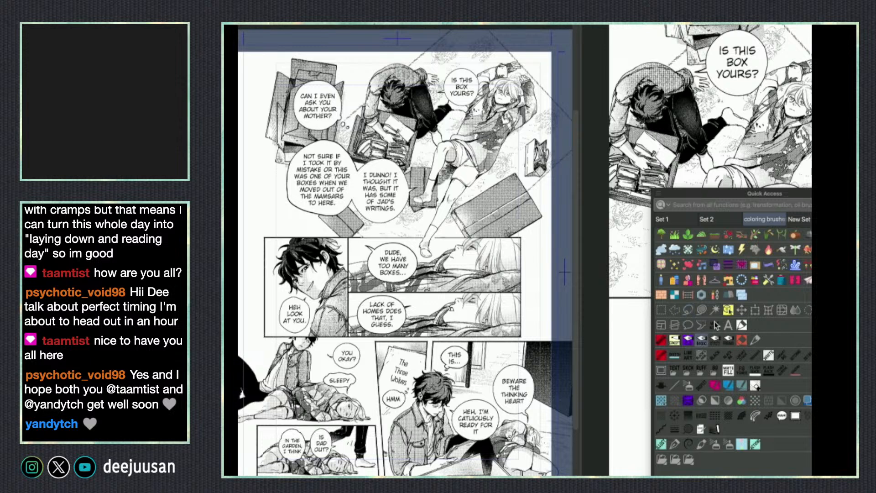
scroll(781, 258, "down", 5)
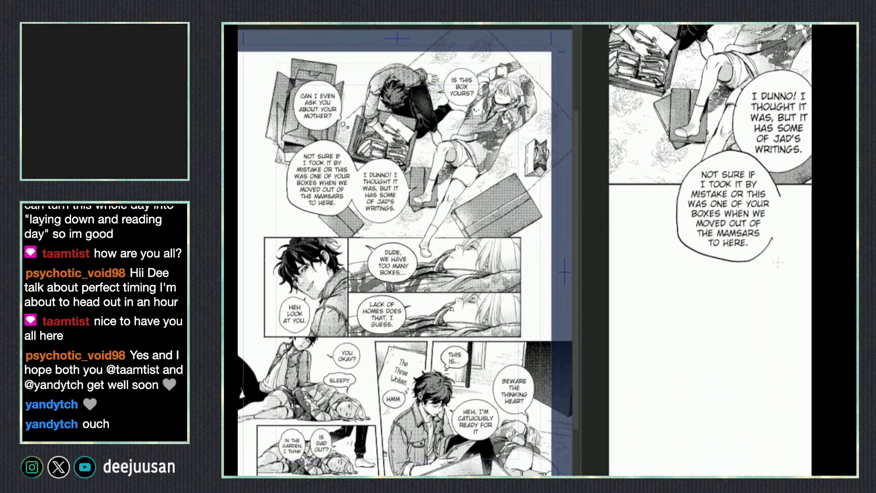
scroll(776, 265, "up", 2)
scroll(775, 265, "up", 2)
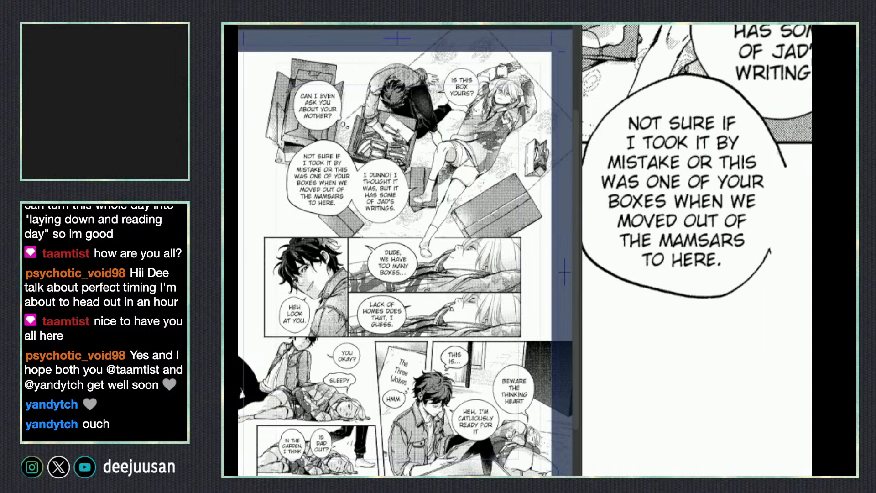
mouse_move(779, 151)
left_mouse_down()
mouse_move(784, 178)
mouse_move(773, 239)
left_mouse_up()
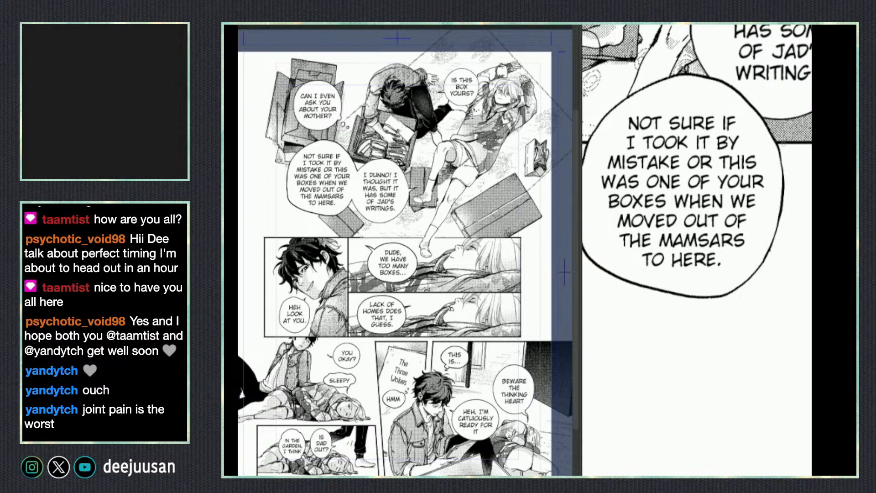
scroll(673, 292, "down", 1)
left_click_drag(767, 275, 770, 352)
scroll(783, 267, "down", 1)
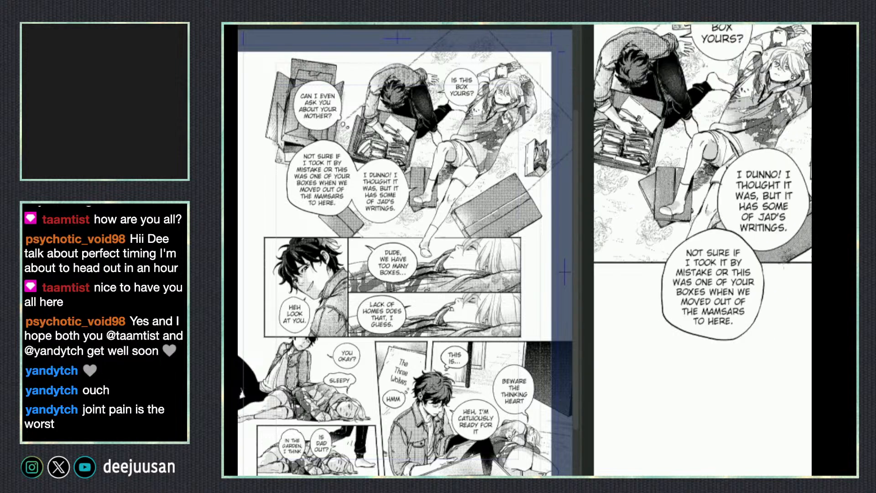
- Add a small pointed tail to the top of the "I dunno!" bubble, aimed at the light-haired character
left_click_drag(784, 269, 795, 305)
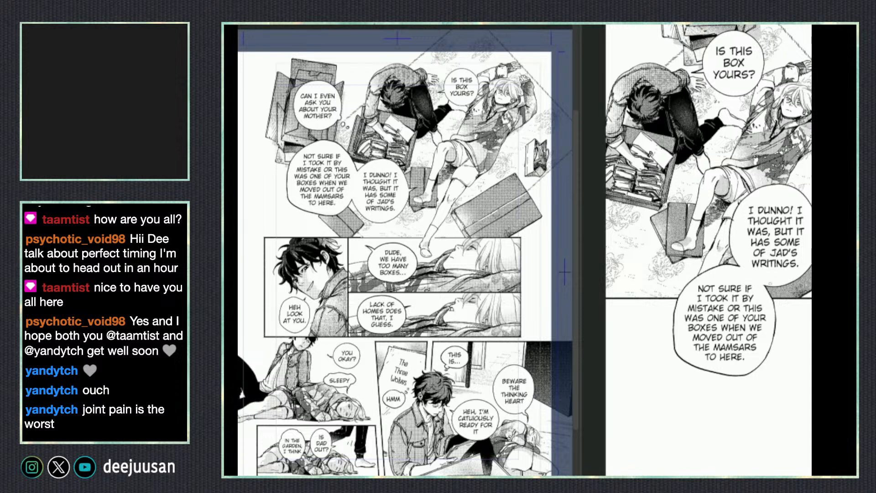
left_click_drag(789, 326, 774, 351)
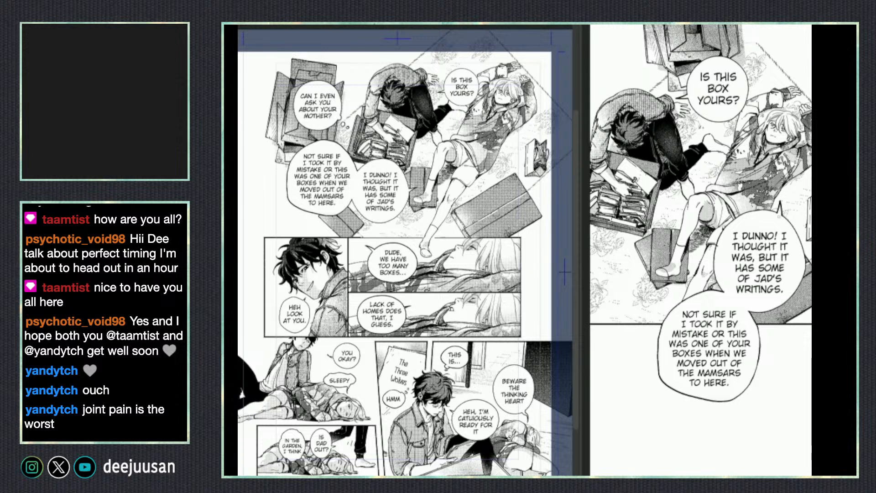
scroll(772, 224, "up", 1)
left_click_drag(772, 91, 746, 181)
scroll(746, 181, "up", 1)
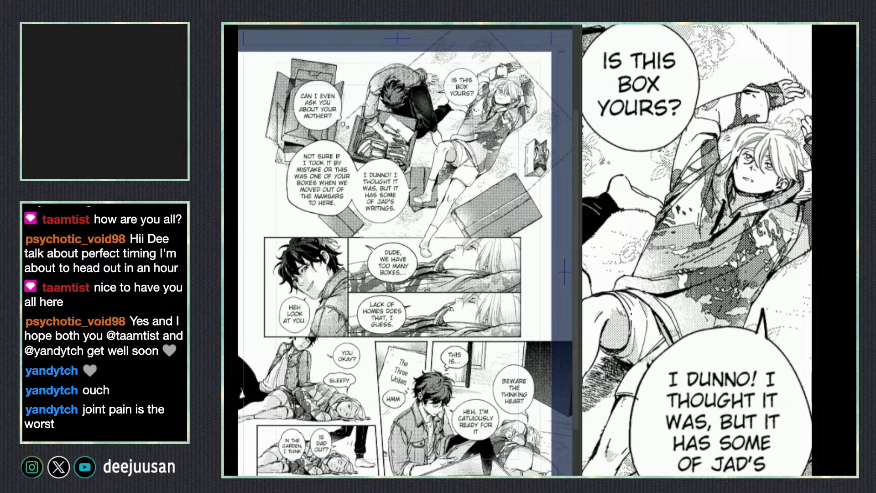
scroll(763, 446, "down", 4)
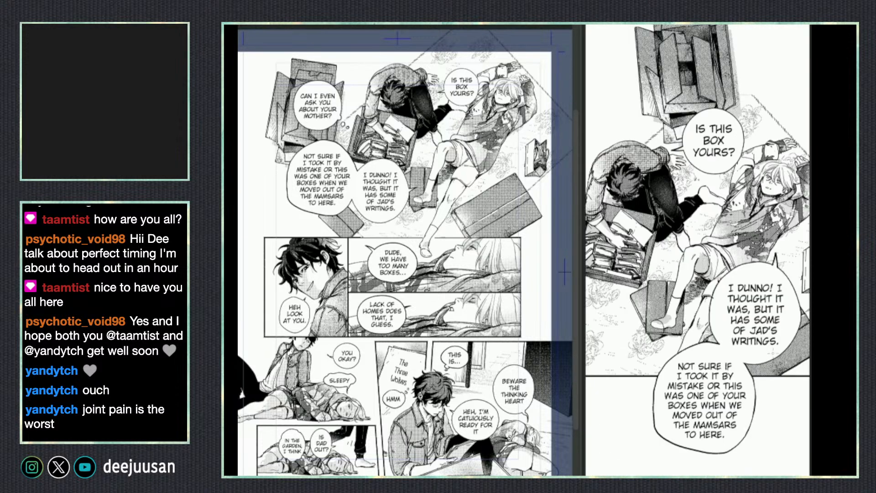
scroll(764, 446, "up", 2)
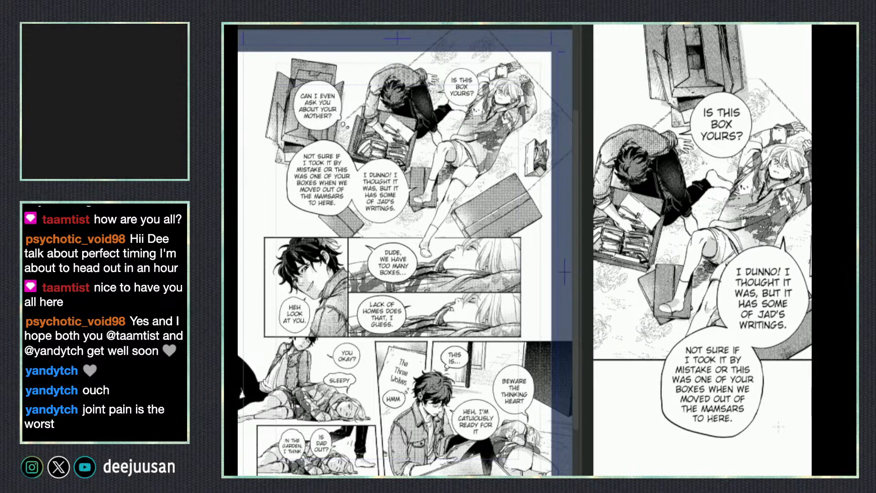
- Copy the "Can I even ask you about your mother?" bubble from the source page and paste it into the webtoon canvas
key("o")
left_click(336, 107)
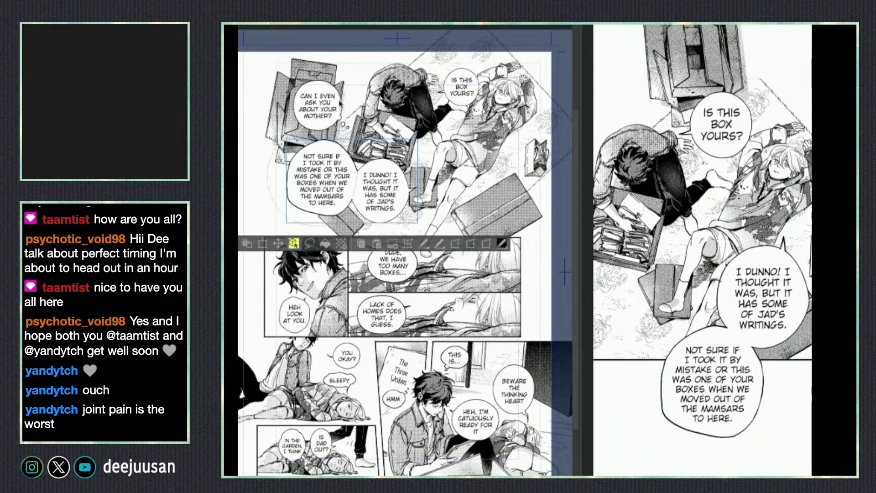
left_click(335, 103)
key("ctrl+d")
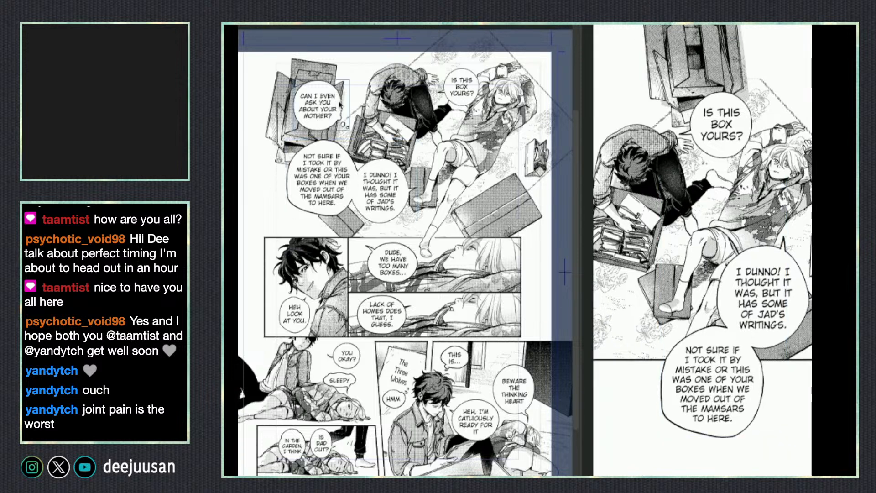
key("m")
mouse_move(348, 102)
left_mouse_down()
mouse_move(358, 111)
mouse_move(312, 132)
mouse_move(356, 89)
left_mouse_up()
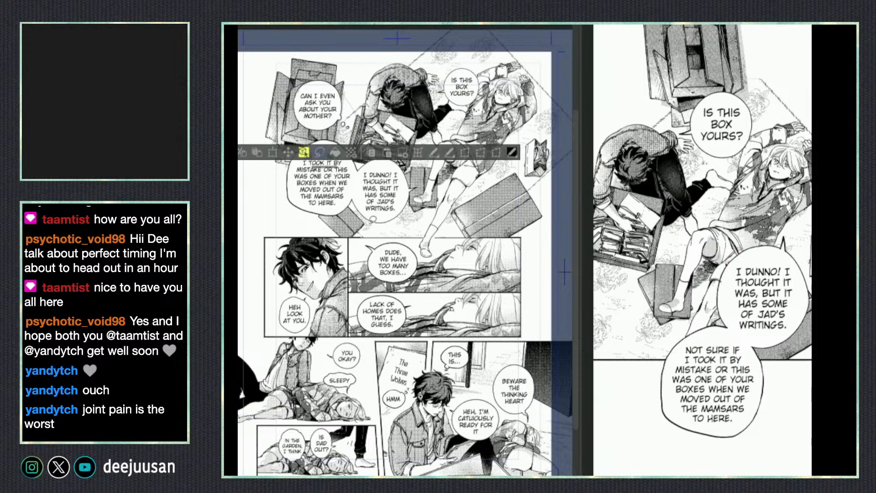
left_click(715, 341)
key("ctrl+v")
- Shrink the pasted "Can I even ask you" bubble and place it inside the canvas's left edge, below the box of files
left_click_drag(715, 341, 656, 359)
key("ctrl+t")
left_click_drag(748, 212, 689, 265)
left_click_drag(684, 297, 734, 269)
left_click_drag(738, 238, 723, 252)
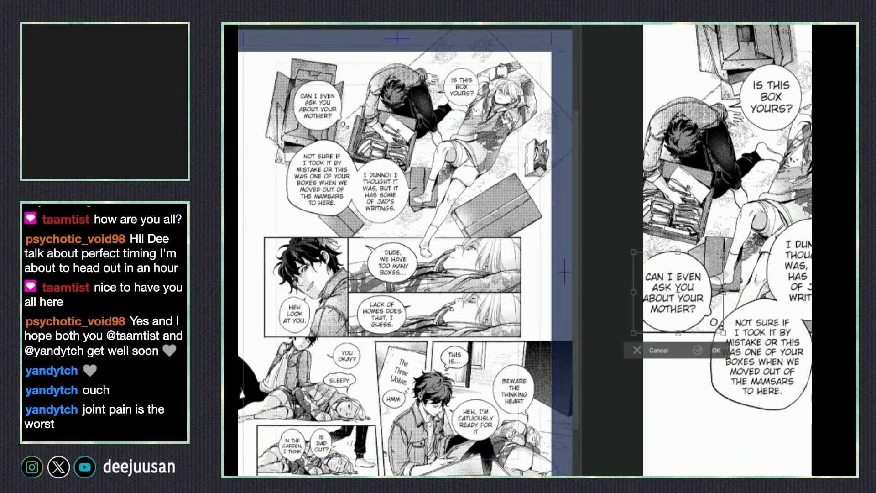
left_click_drag(713, 321, 710, 306)
key("Return")
left_click_drag(771, 327, 755, 289)
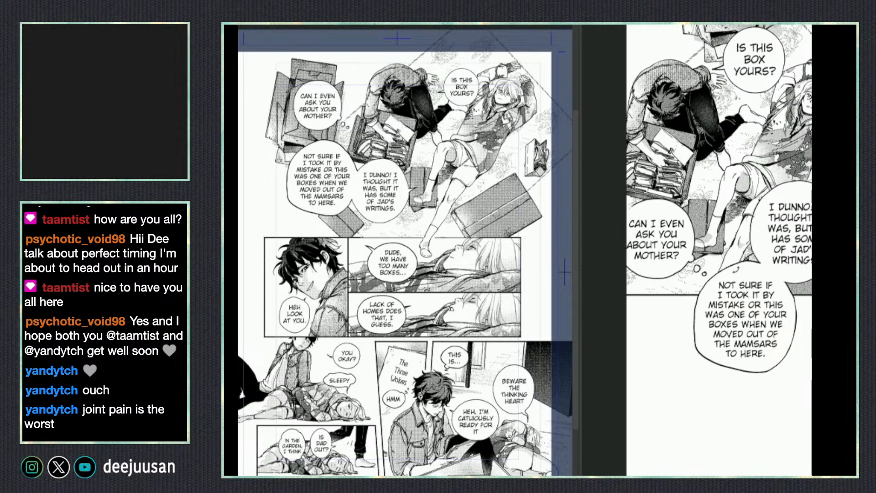
key("ctrl+t")
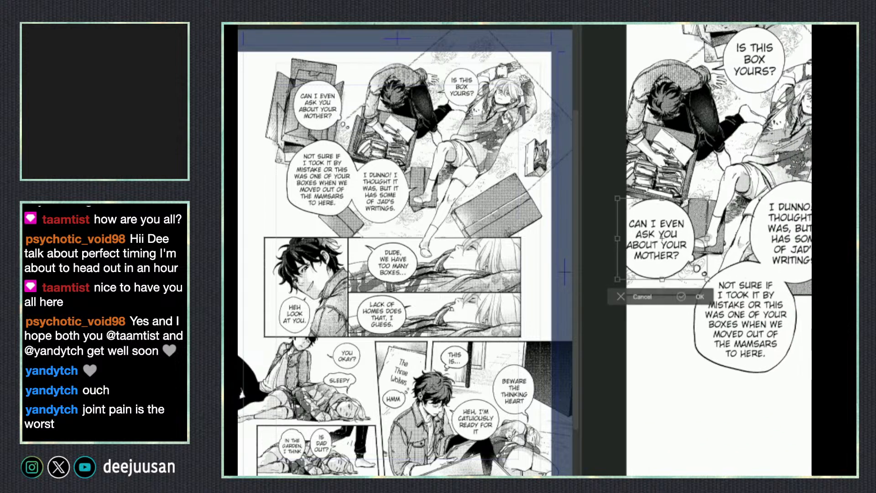
mouse_move(683, 270)
left_mouse_down()
mouse_move(717, 284)
mouse_move(698, 273)
mouse_move(748, 211)
mouse_move(692, 250)
mouse_move(693, 273)
left_mouse_up()
left_click(702, 294)
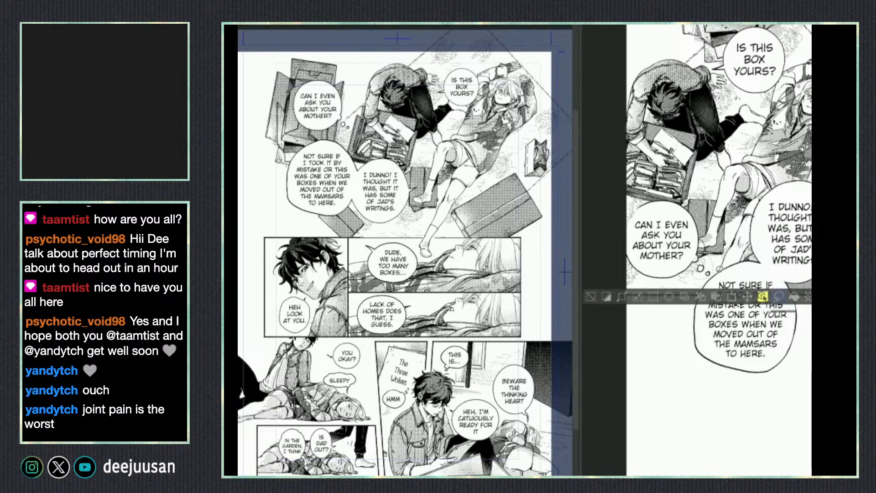
- Move the small thought-trail circles of the "Can I even ask you" bubble up beside the bubble's right edge and release the selection
scroll(718, 269, "up", 2)
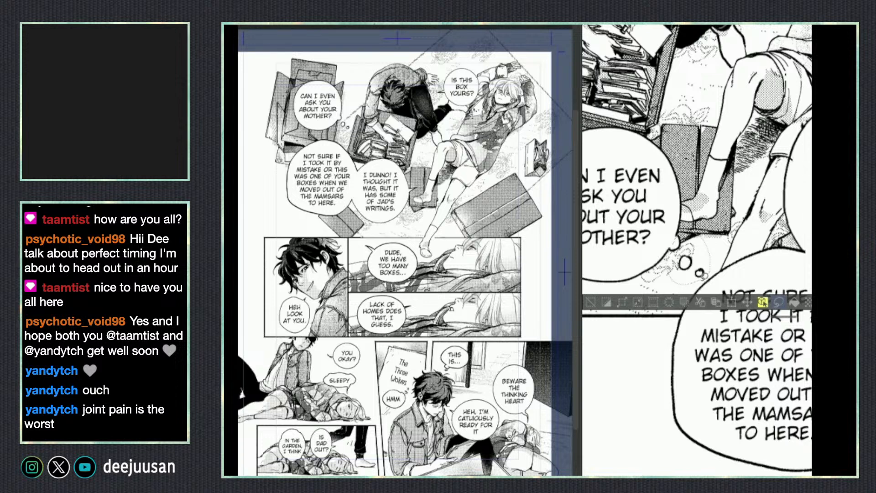
left_click_drag(706, 261, 724, 129)
key("ctrl+t")
left_click_drag(703, 185, 706, 176)
left_click_drag(723, 144, 730, 152)
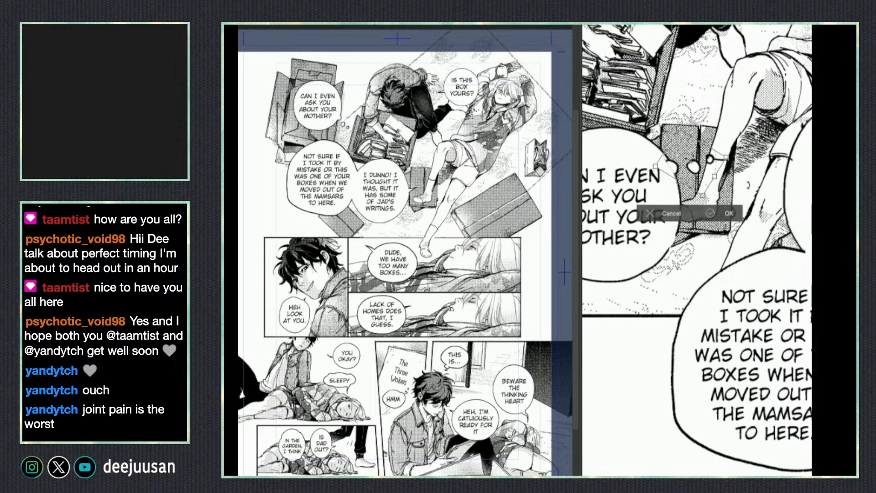
mouse_move(706, 179)
left_mouse_down()
mouse_move(709, 186)
mouse_move(715, 178)
left_mouse_up()
key("Return")
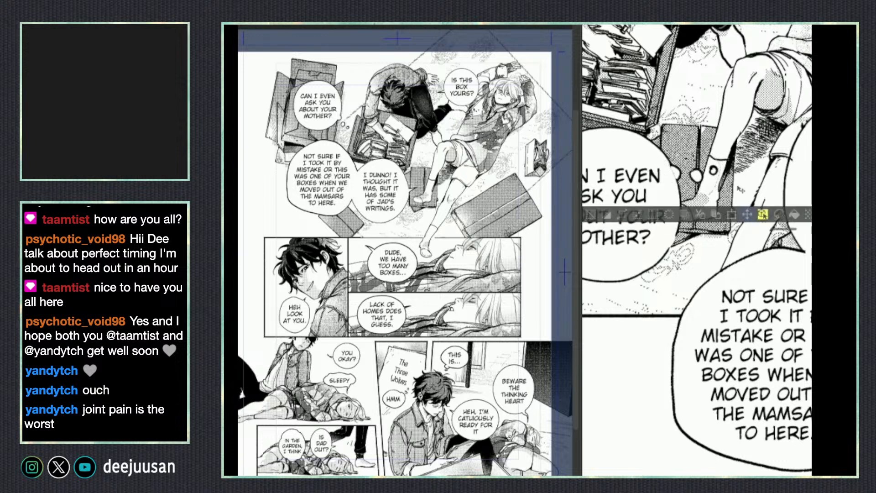
key("ctrl+d")
- Check the placement of the "Can I even ask you" bubble and its thought circles against the surrounding webtoon artwork
left_click_drag(708, 337, 789, 360)
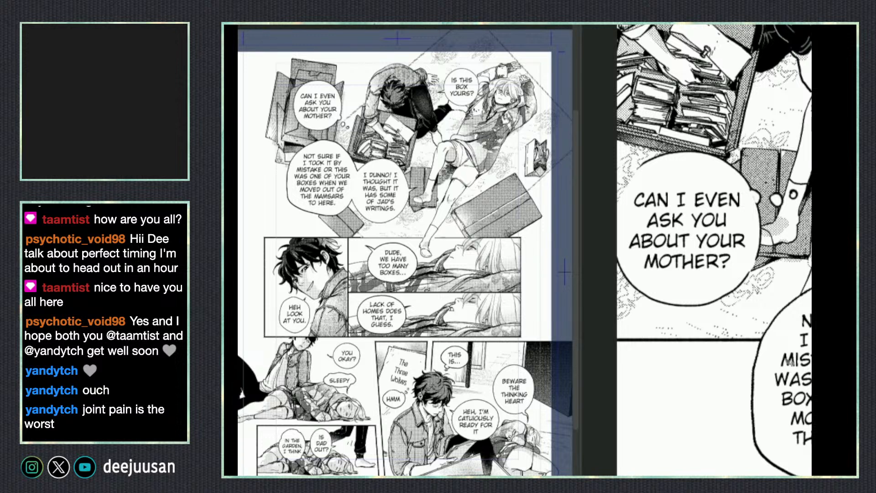
key("F1")
left_click(707, 343)
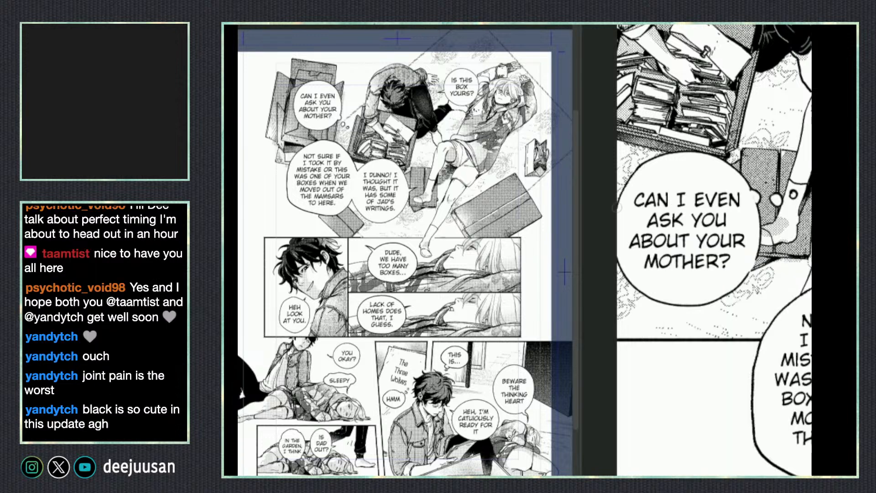
scroll(675, 134, "down", 2)
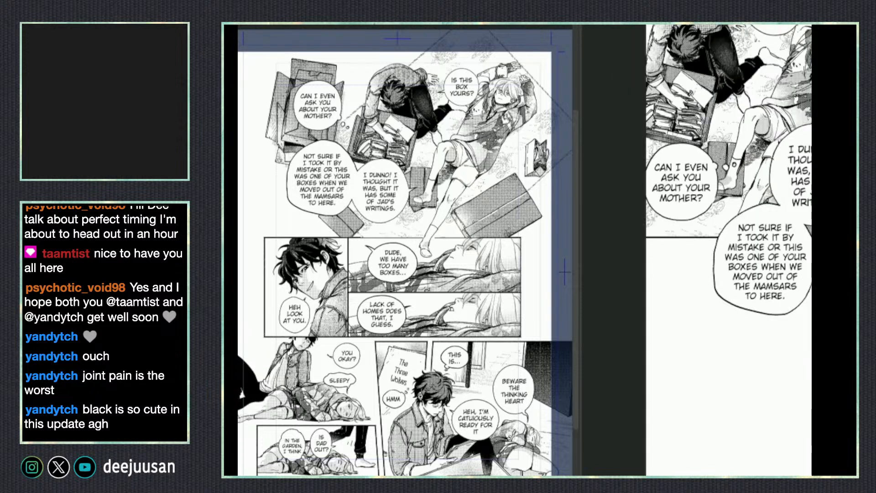
scroll(712, 219, "up", 2)
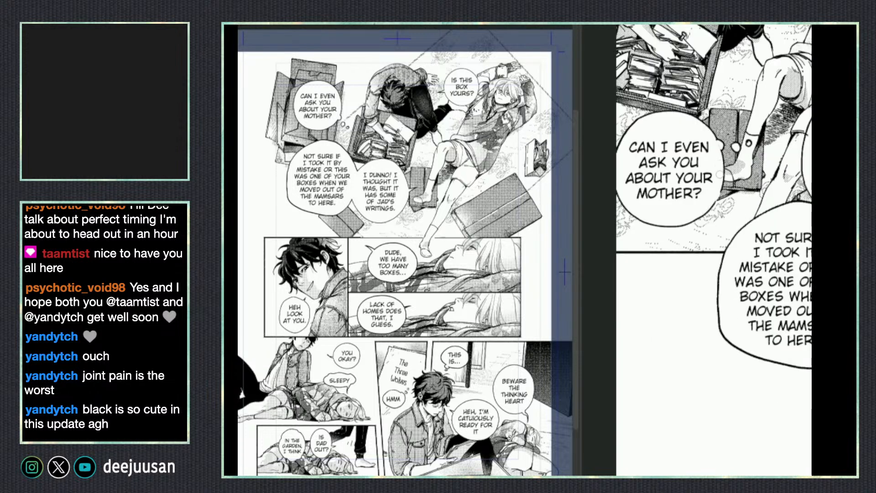
scroll(697, 250, "up", 1)
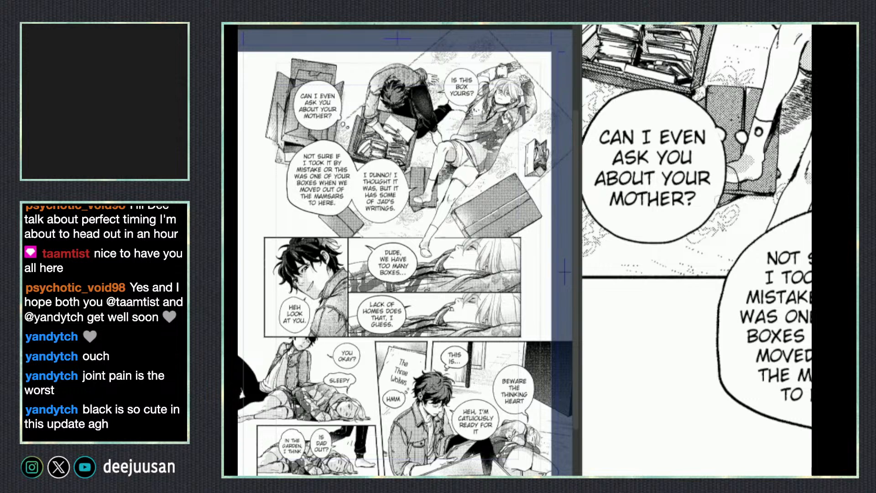
scroll(716, 201, "down", 3)
left_click_drag(784, 263, 724, 334)
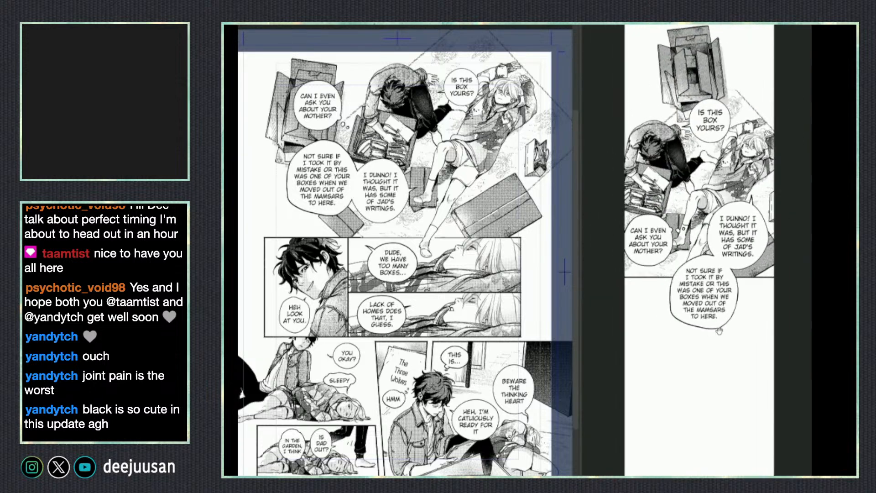
- Select the "Is this box yours?" lettering, shrink it slightly and recentre it inside its speech bubble
key("q")
left_click(653, 267)
scroll(714, 111, "up", 1)
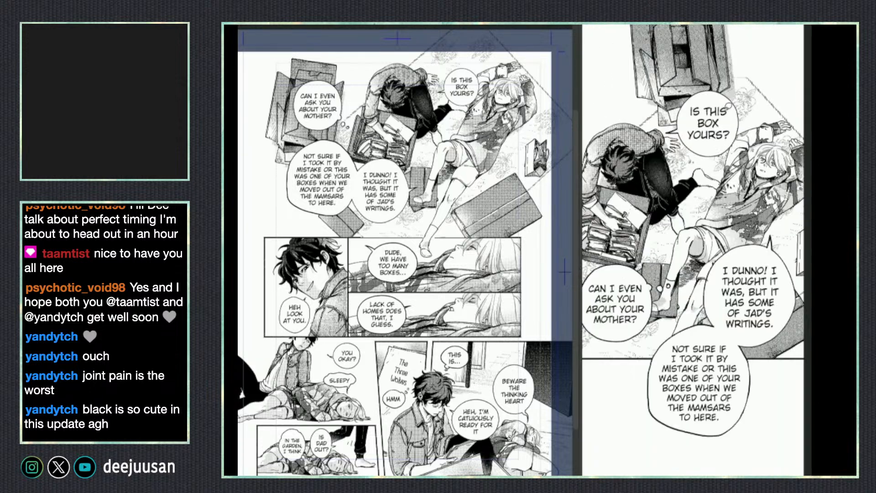
mouse_move(691, 132)
left_mouse_down()
mouse_move(690, 109)
mouse_move(719, 97)
mouse_move(710, 128)
left_mouse_up()
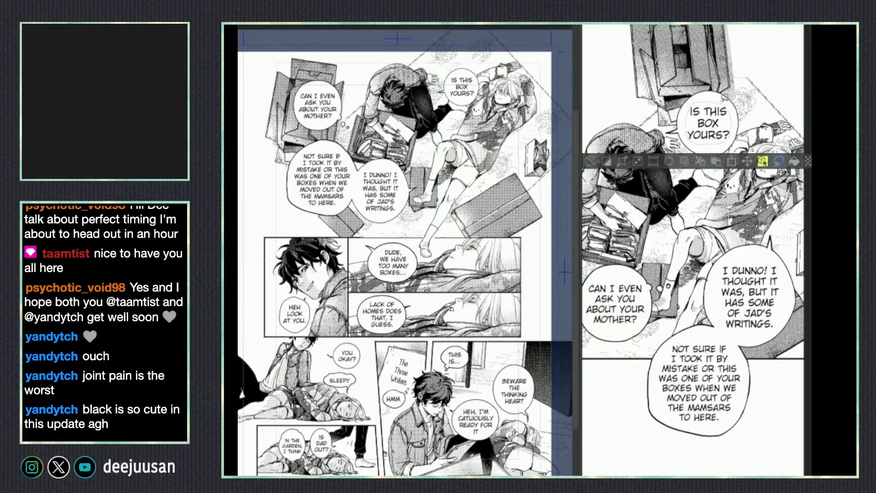
key("q")
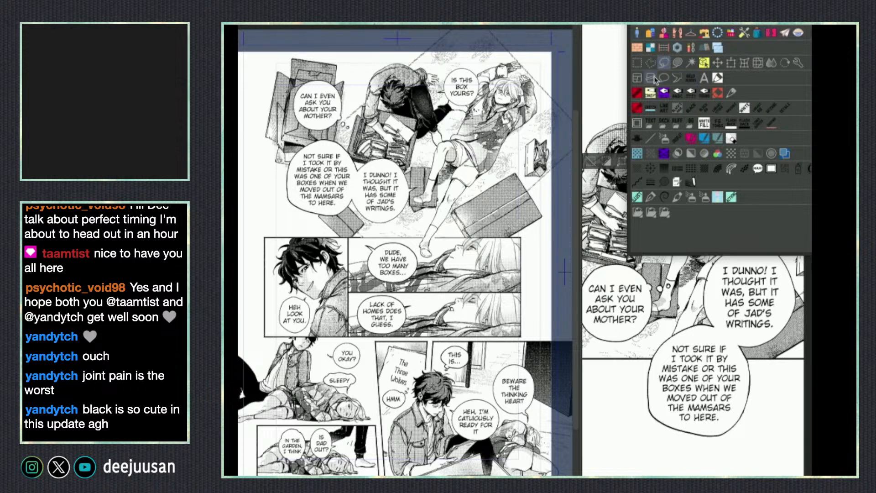
left_click(731, 62)
left_click(510, 156)
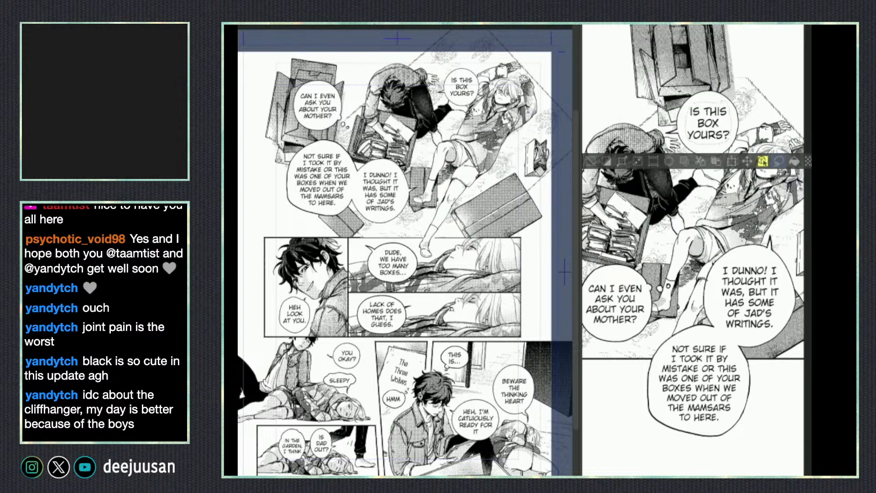
key("q")
left_click(761, 37)
left_click(721, 120)
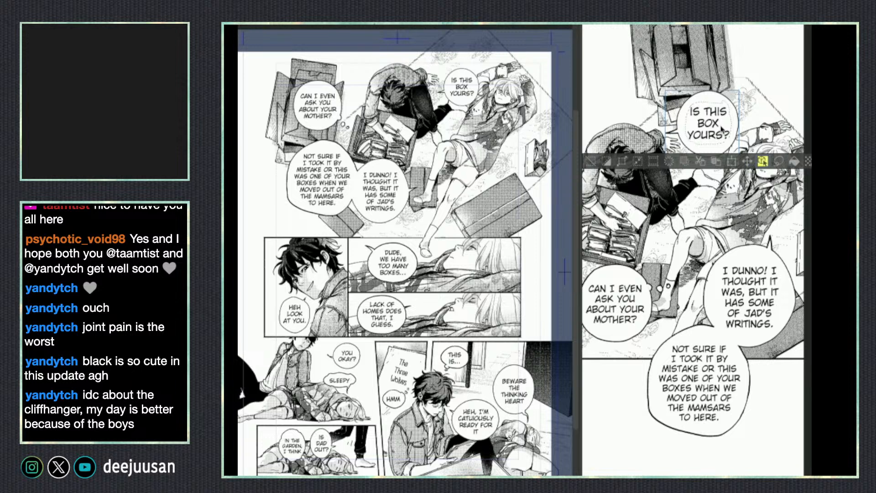
scroll(720, 126, "up", 2)
right_click(720, 126)
left_click(735, 84)
left_click_drag(740, 88, 733, 93)
left_click_drag(723, 132, 726, 130)
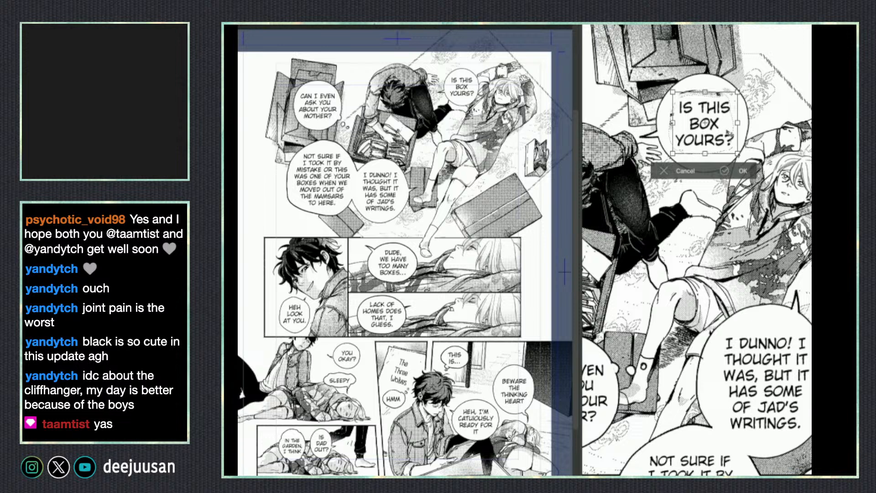
left_click(742, 170)
- Clean up the stray marks above and beside the lettering inside the "Is this box yours?" bubble
right_click(759, 178)
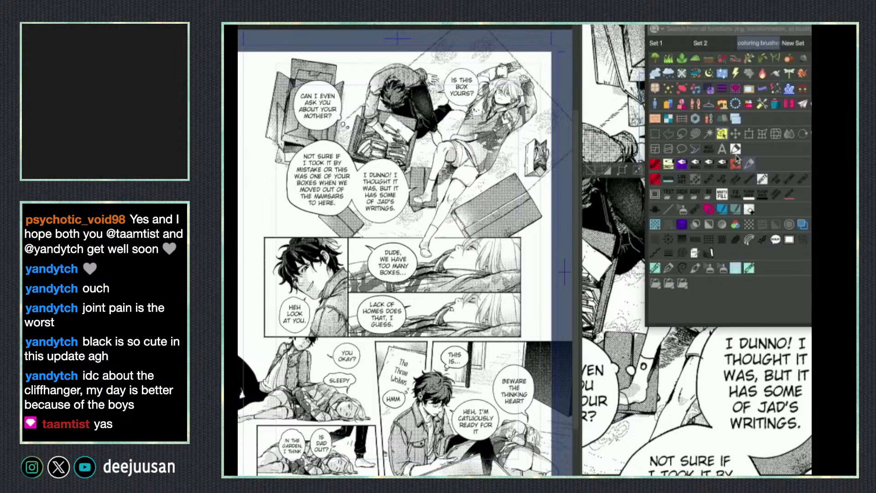
left_click(590, 170)
right_click(590, 175)
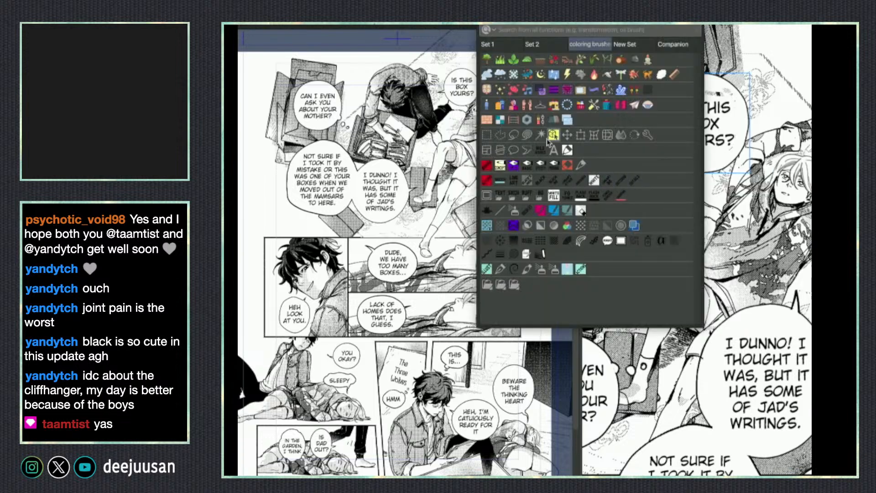
left_click(514, 196)
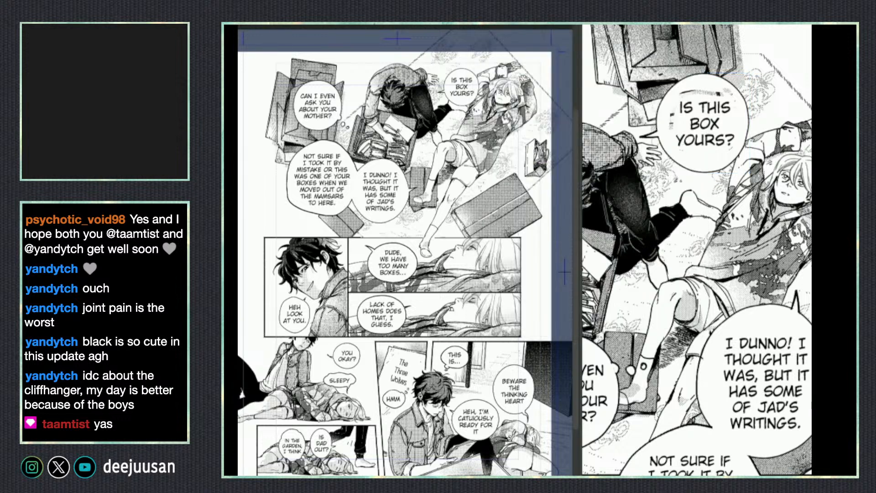
mouse_move(672, 126)
left_mouse_down()
mouse_move(678, 94)
mouse_move(712, 93)
left_mouse_up()
- Examine the source page's two panels of the light-haired character lying down and the empty webtoon space below the "Not sure if" bubble
scroll(770, 134, "down", 1)
left_click_drag(760, 314, 724, 286)
mouse_move(727, 366)
left_mouse_down()
mouse_move(756, 330)
mouse_move(775, 333)
mouse_move(772, 356)
left_mouse_up()
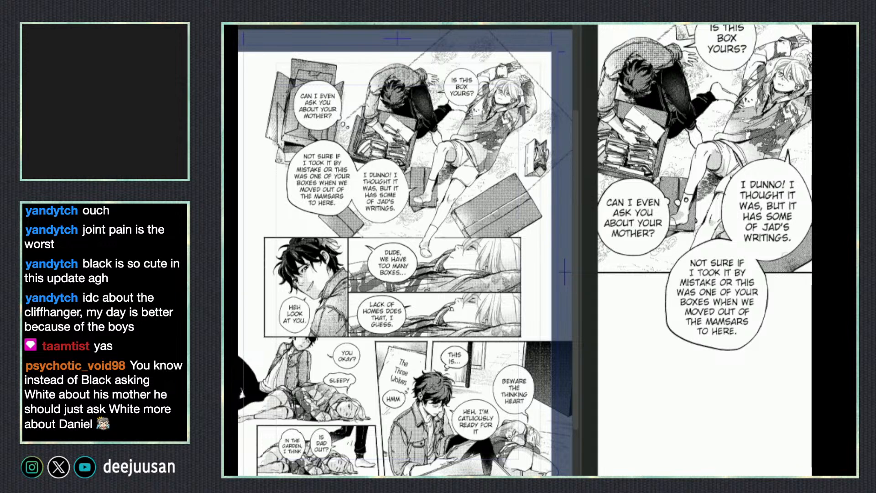
left_click_drag(753, 382, 778, 337)
left_click(491, 362)
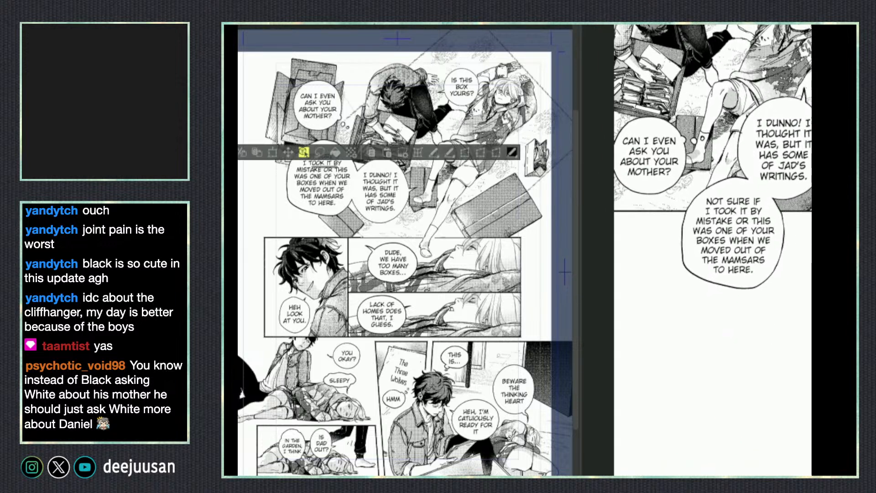
scroll(502, 310, "up", 2)
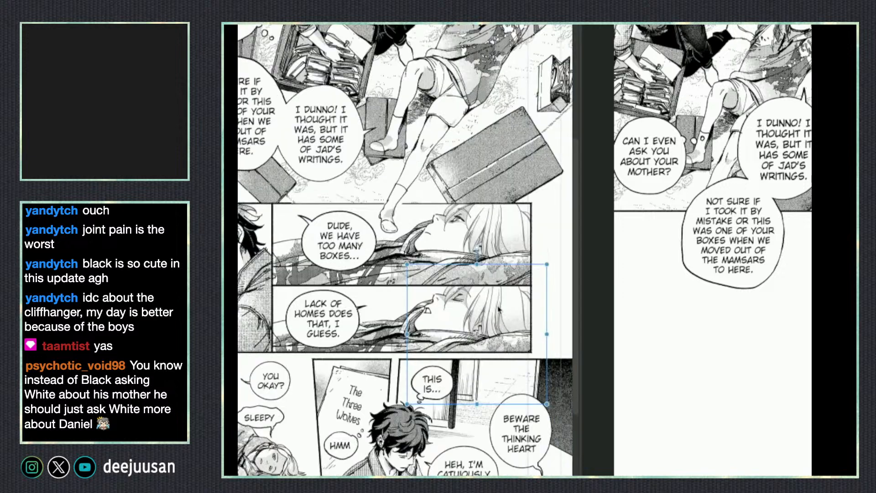
scroll(499, 309, "up", 2)
scroll(536, 320, "up", 2)
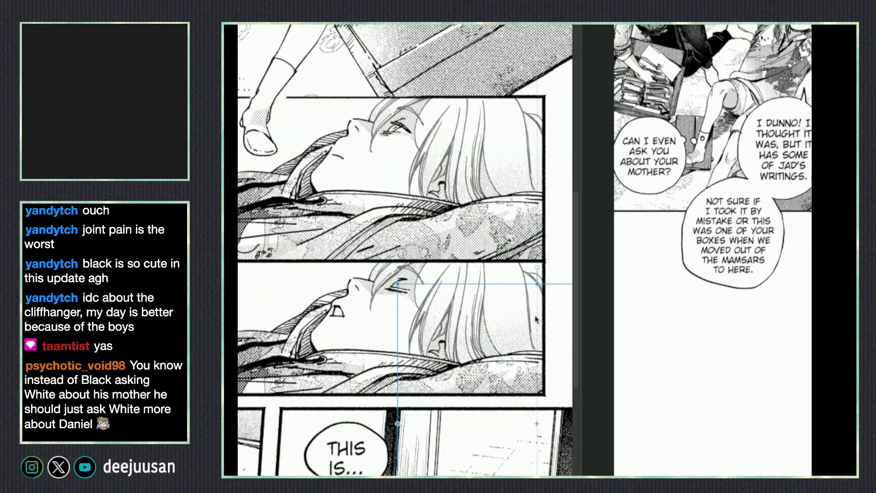
left_click_drag(475, 336, 506, 352)
scroll(525, 375, "down", 6)
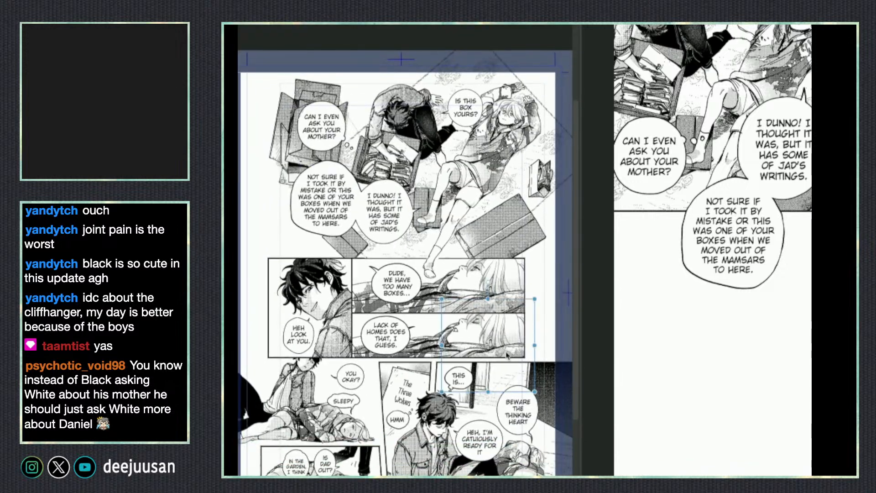
key("ctrl+d")
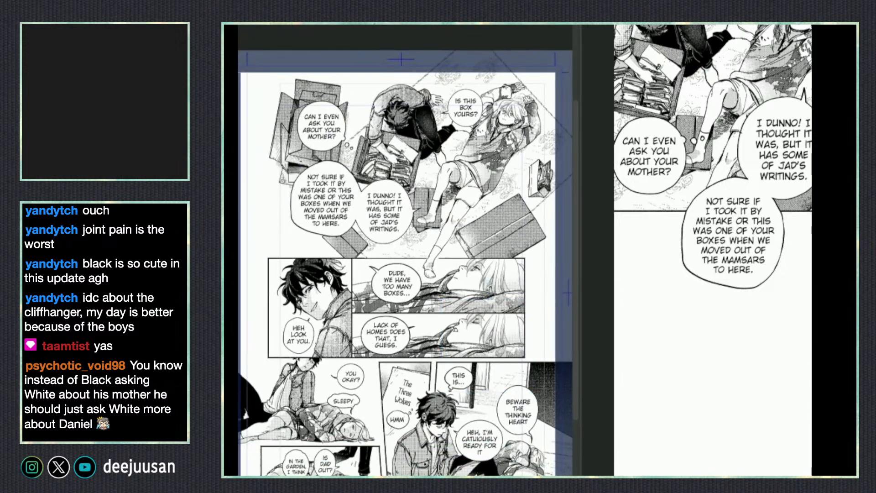
key("ctrl+z")
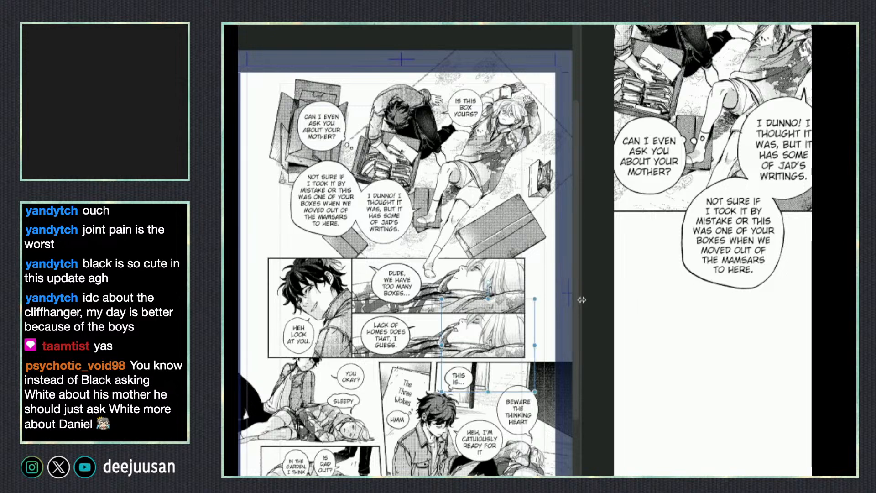
left_click_drag(582, 301, 569, 301)
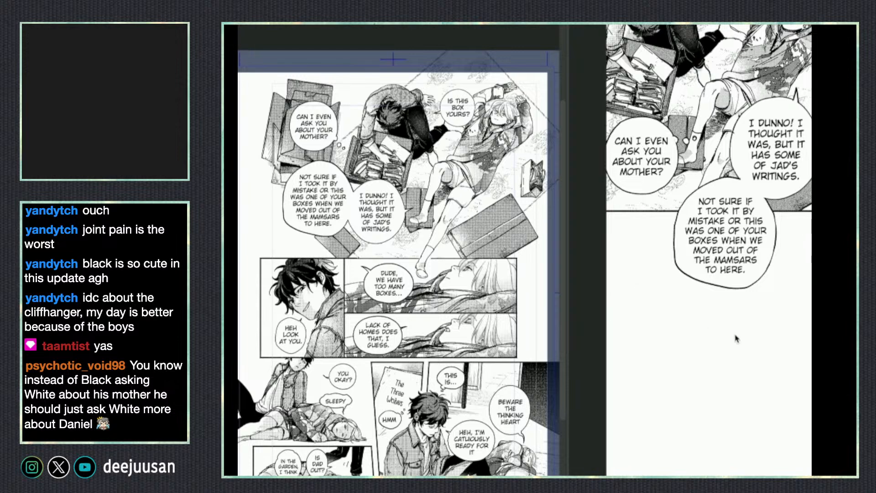
left_click_drag(763, 349, 751, 320)
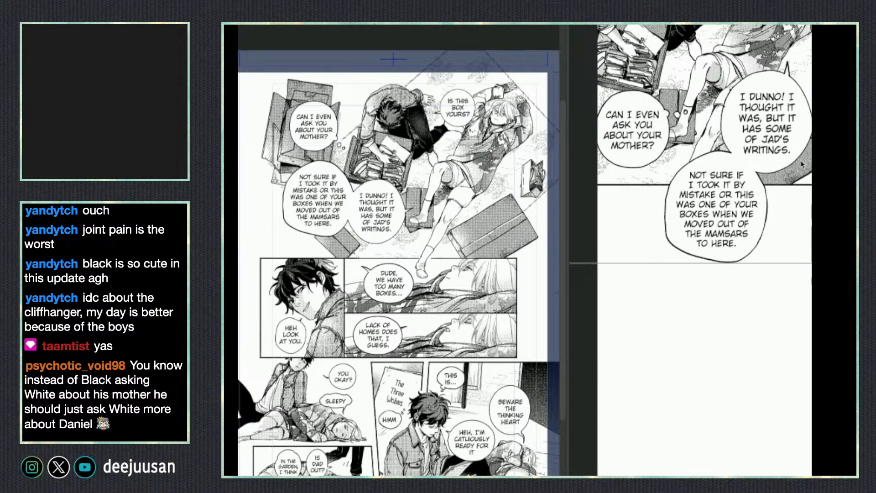
left_click_drag(524, 295, 469, 341)
key("ctrl+t")
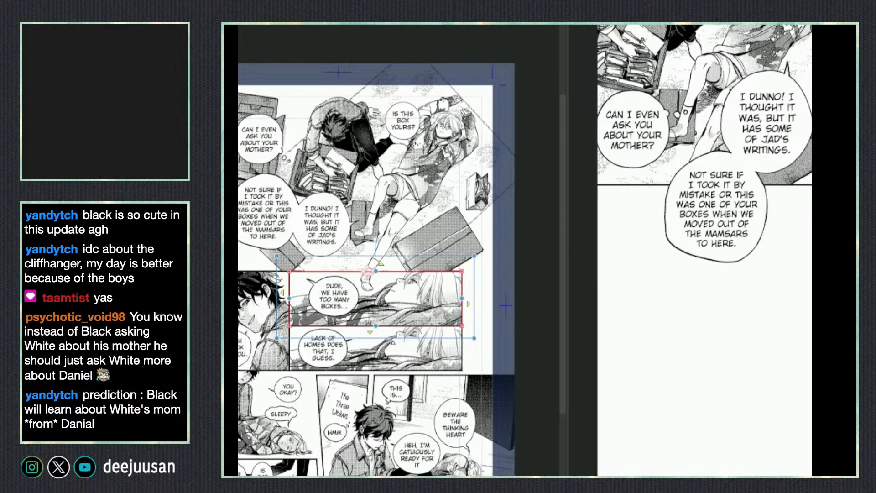
key("Return")
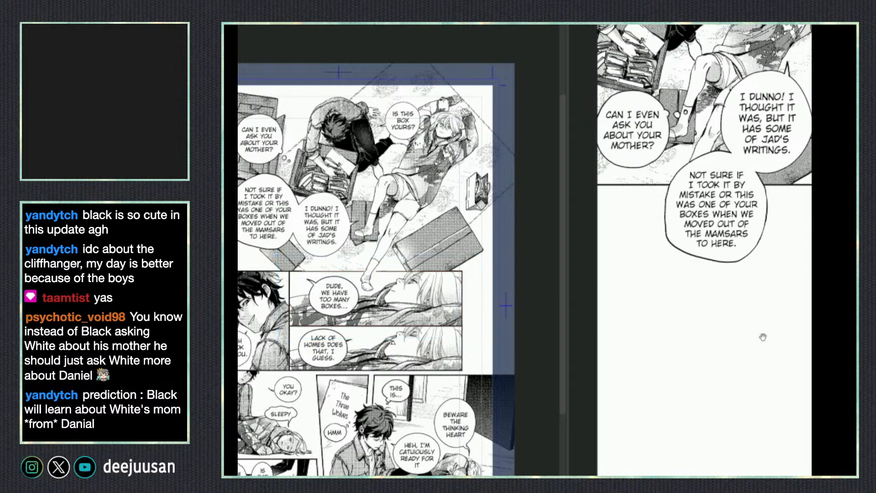
scroll(757, 292, "down", 2)
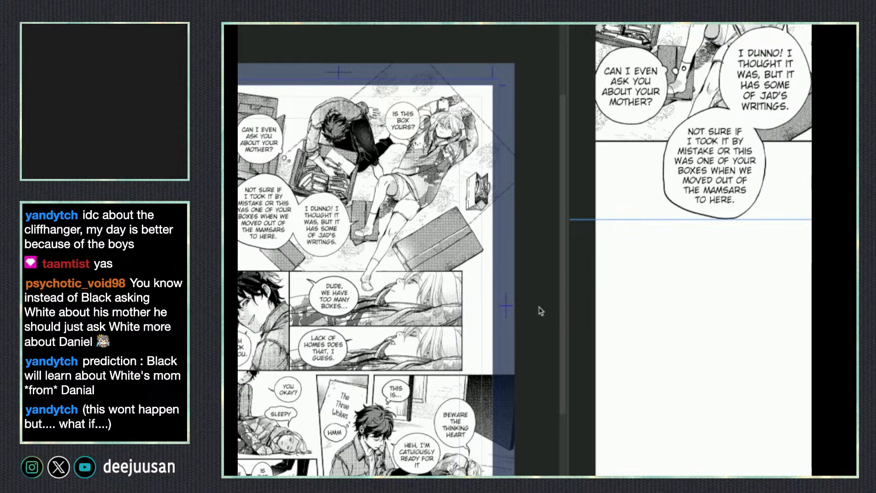
left_click(499, 337)
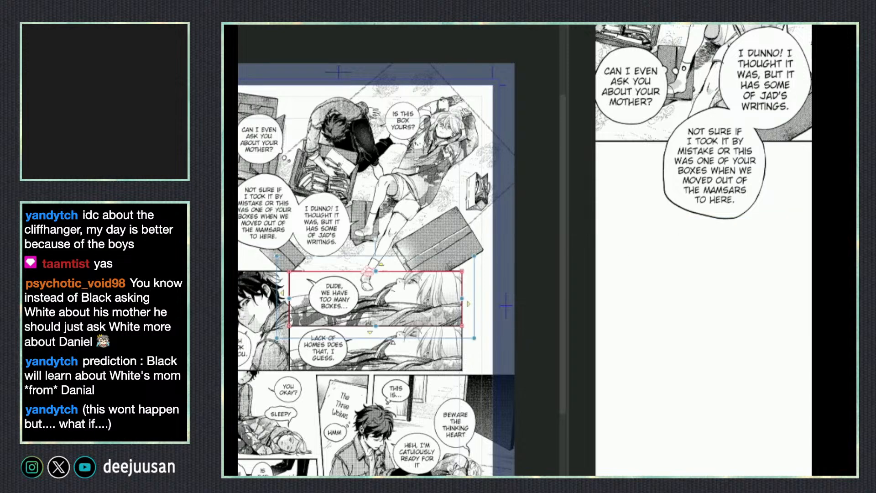
key("Delete")
key("ctrl+z")
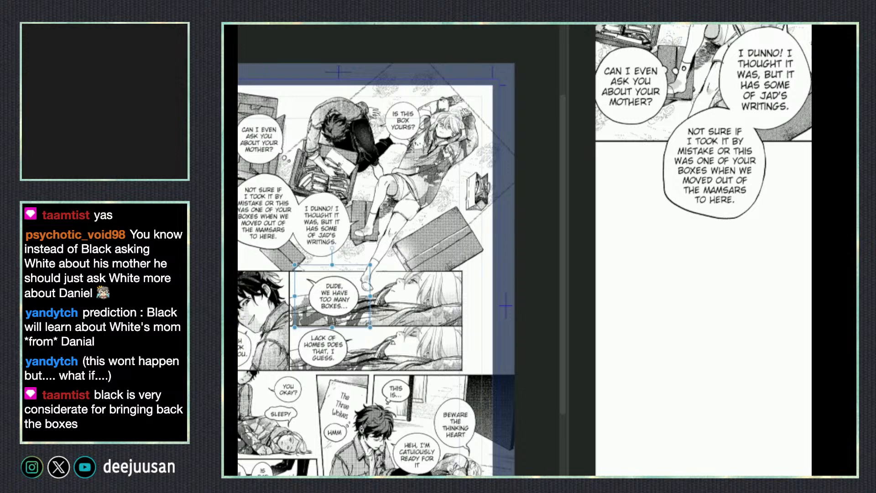
- Copy the "Dude, we have too many boxes" panel from the source page and paste it below the "Not sure if" bubble in the webtoon canvas
left_click(367, 271)
key("Escape")
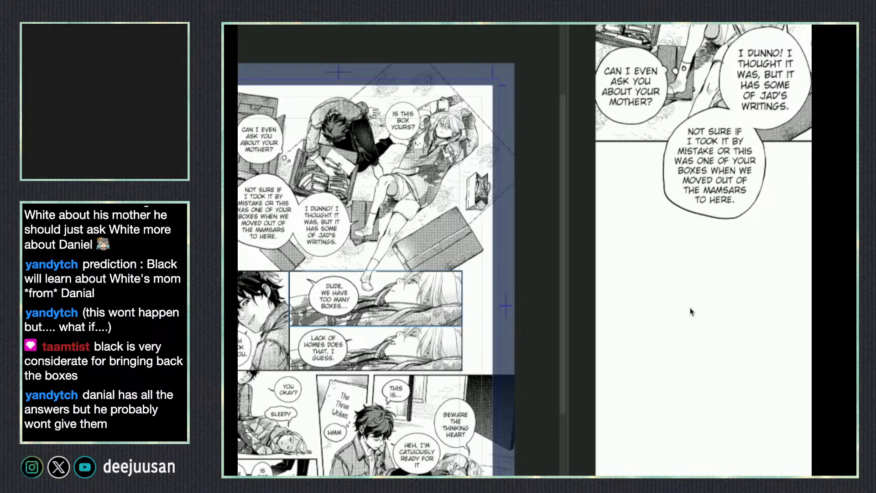
left_click(708, 309)
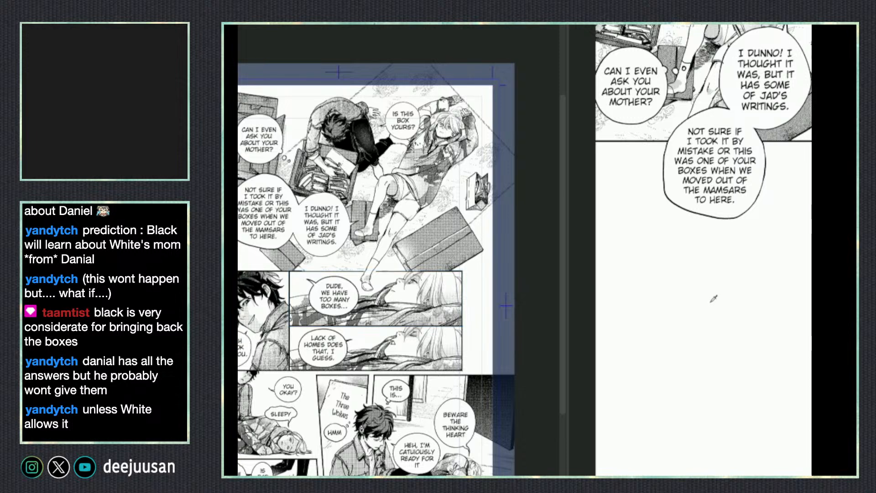
key("super+v")
left_click_drag(714, 299, 707, 312)
key("q")
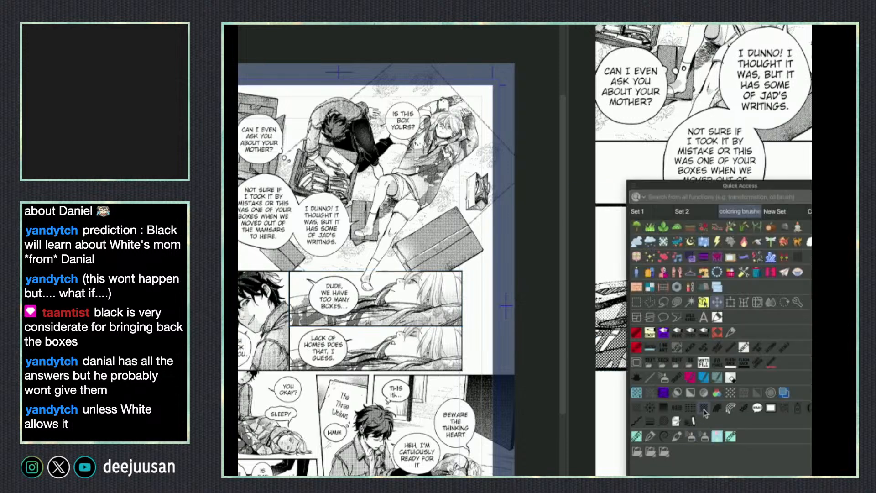
- Shrink the pasted "Dude, we have too many boxes" panel artwork to about the canvas width and leave a gap below the "Not sure if" bubble
left_click(703, 301)
key("q")
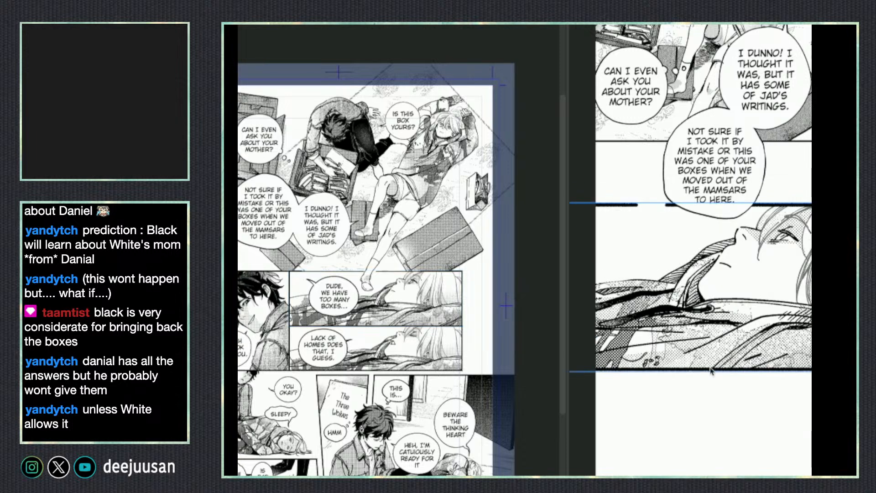
left_click_drag(711, 370, 868, 404)
scroll(690, 250, "down", 3)
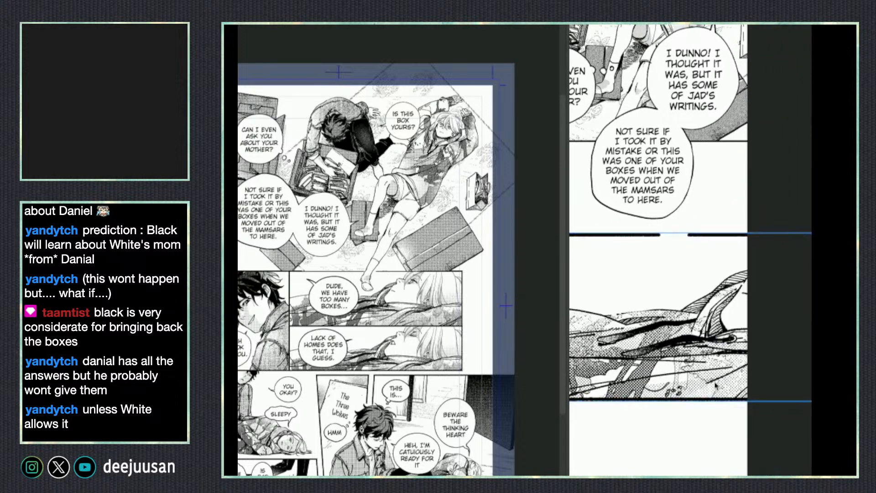
key("q")
left_click(728, 336)
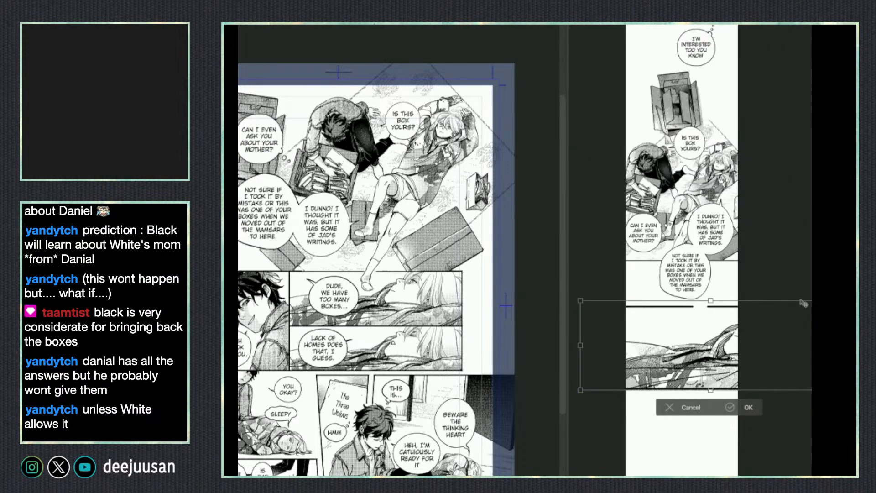
left_click_drag(657, 305, 657, 337)
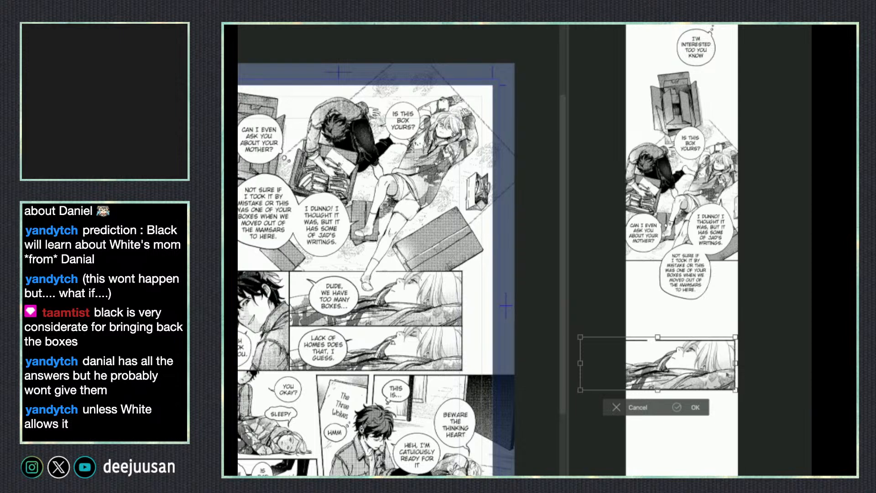
left_click_drag(728, 377, 736, 377)
left_click_drag(587, 390, 606, 385)
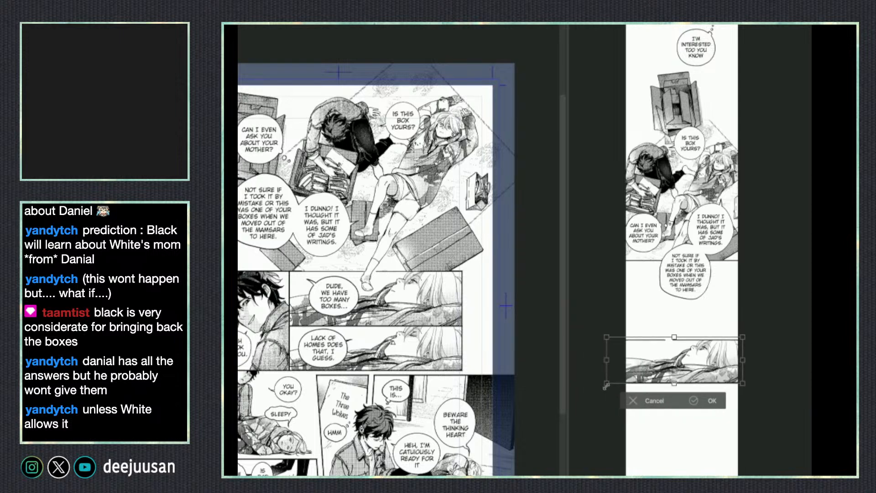
left_click(706, 400)
scroll(708, 395, "up", 1)
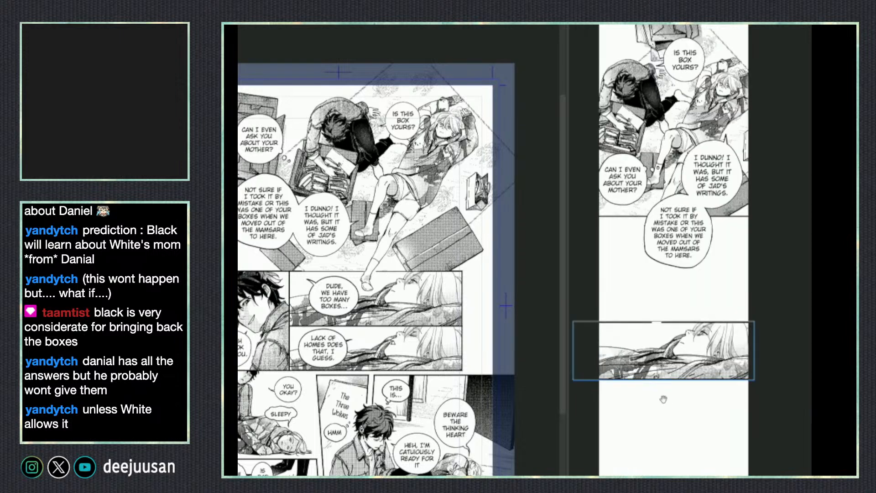
left_click_drag(663, 399, 717, 396)
scroll(694, 388, "up", 1)
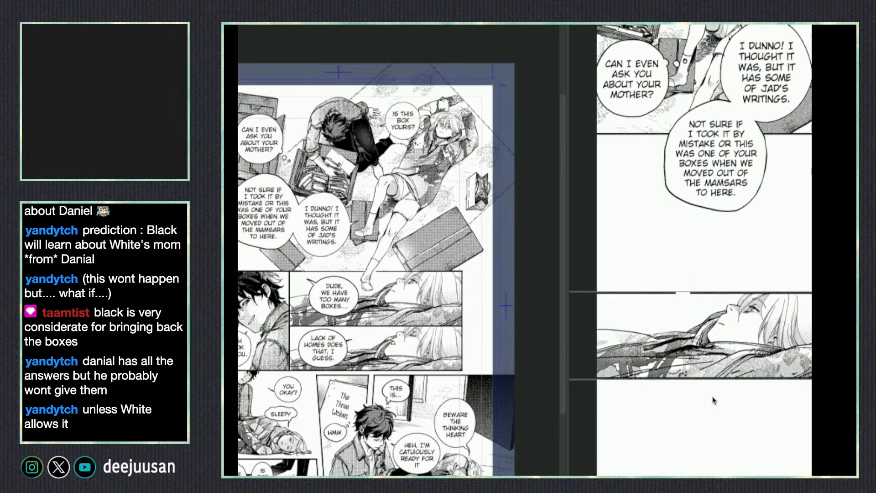
- Copy the "Lack of homes does that, I guess" panel from the source page and paste it into the webtoon, ready for transforming
left_click(460, 362)
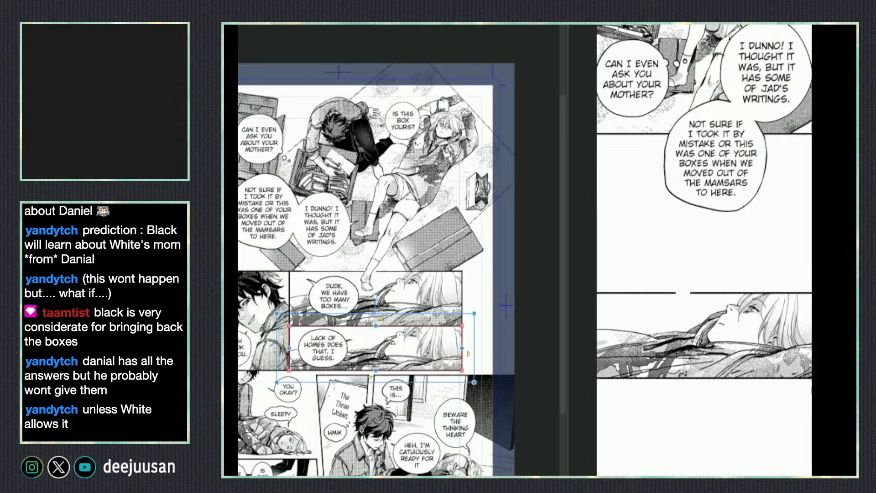
left_click(325, 347)
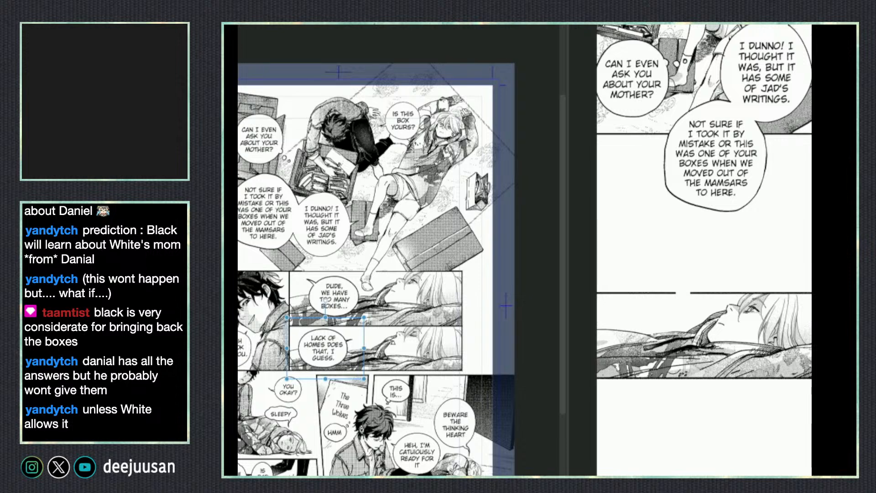
left_click(410, 348)
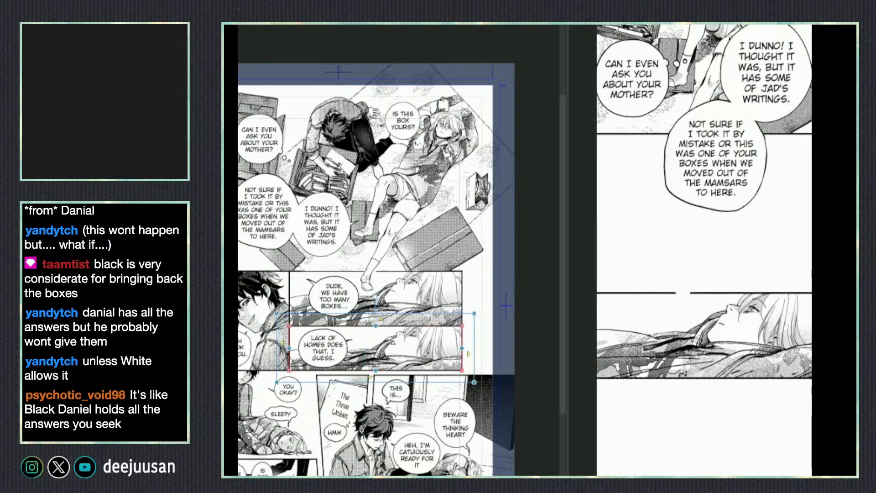
key("Return")
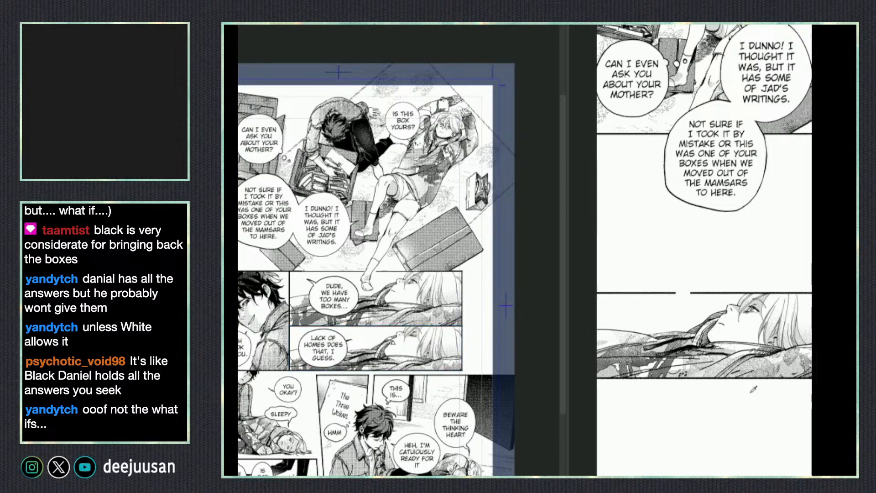
key("ctrl+v")
left_click_drag(774, 455, 758, 348)
right_click(758, 351)
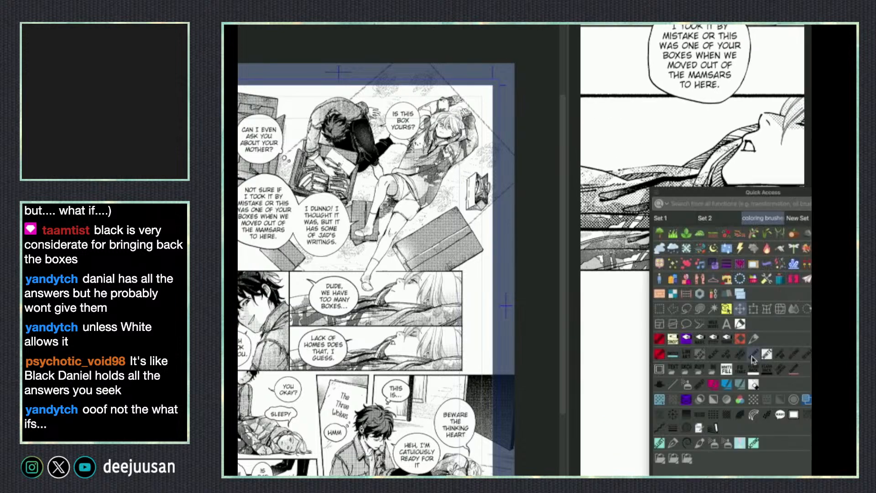
left_click(754, 311)
left_click_drag(720, 103, 718, 177)
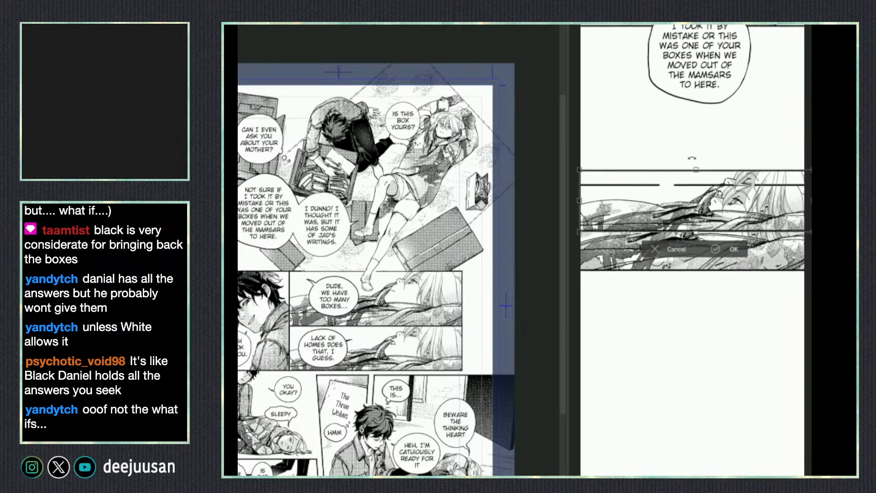
left_click_drag(738, 213, 734, 387)
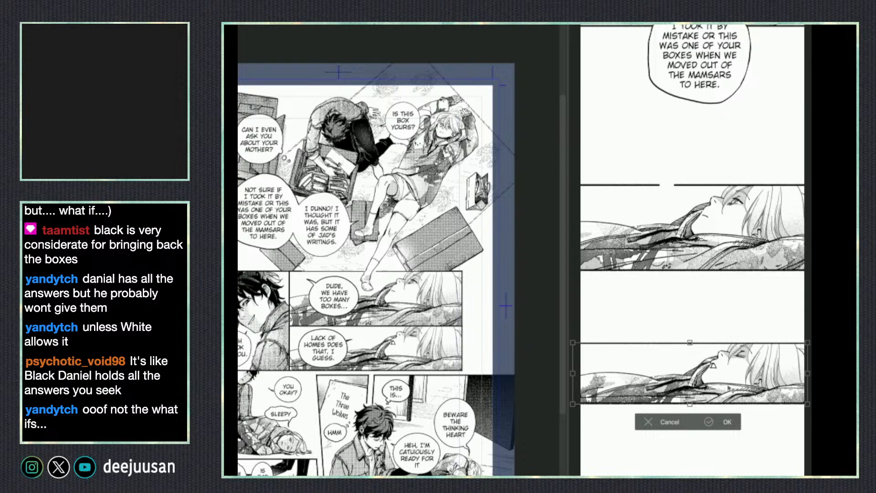
key("ctrl+z")
key("ctrl+z")
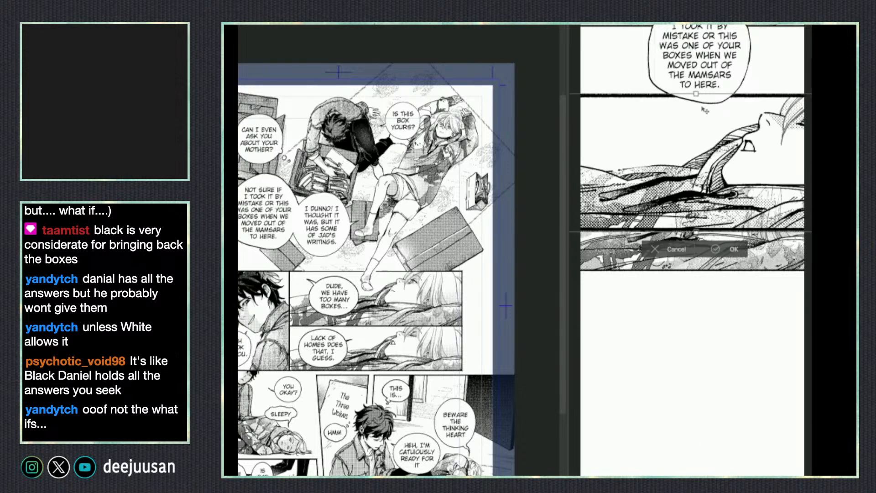
- Scale the pasted "Lack of homes" panel artwork down to the canvas width and place it below the first lying-down panel, leaving a gap
left_click_drag(697, 99, 702, 159)
left_click_drag(795, 207, 780, 216)
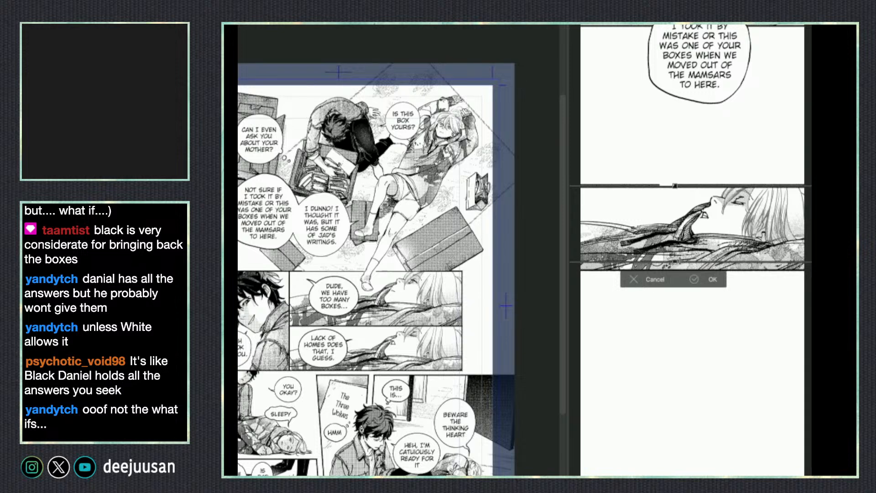
left_click_drag(675, 262, 675, 259)
left_click_drag(780, 216, 765, 410)
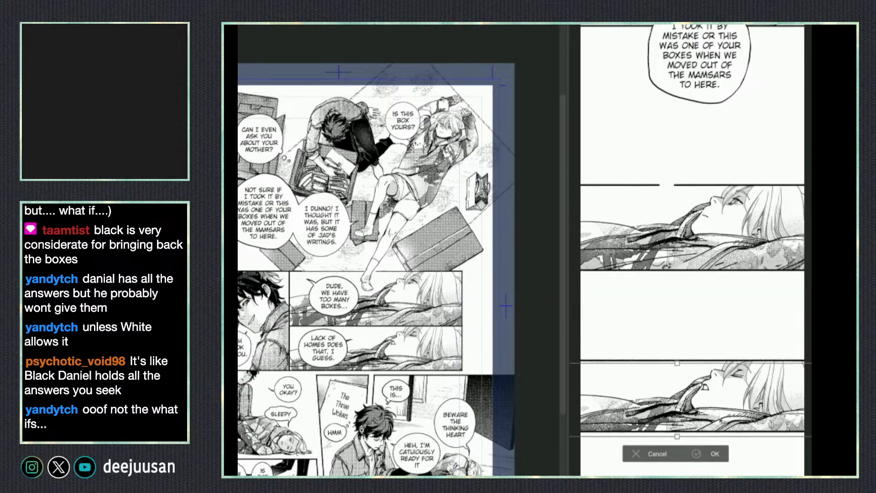
left_click(714, 455)
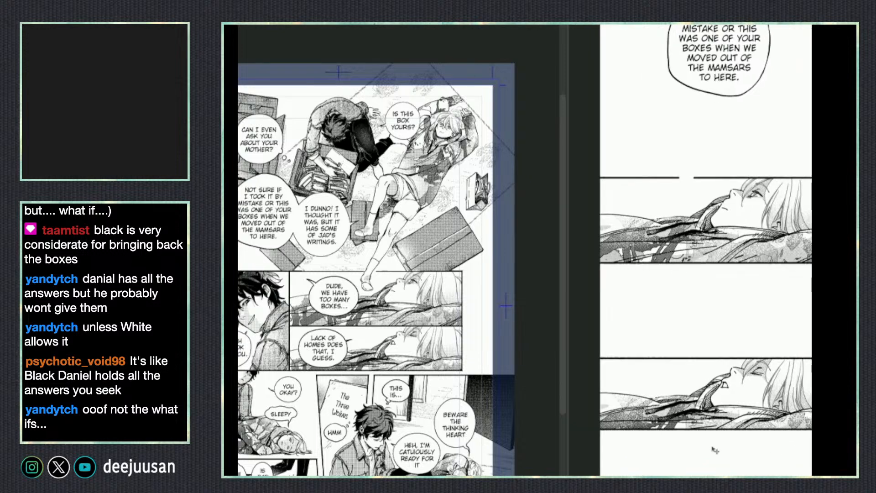
left_click_drag(568, 458, 543, 456)
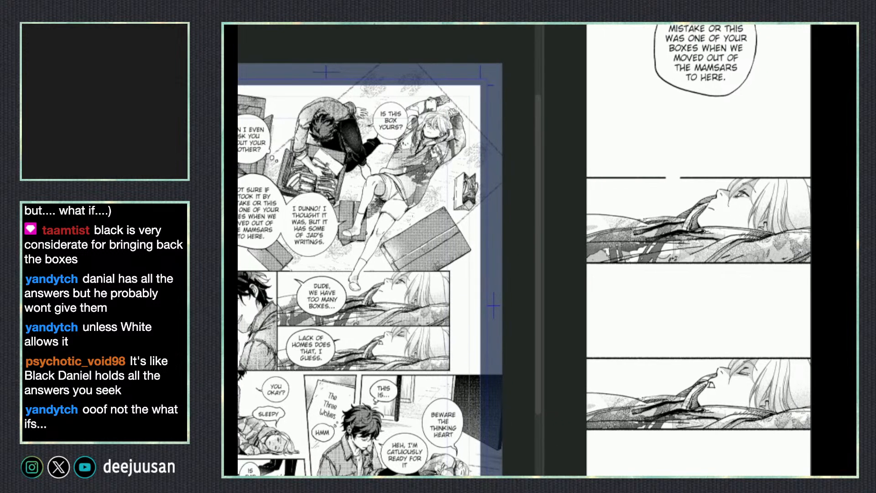
left_click_drag(748, 413, 744, 426)
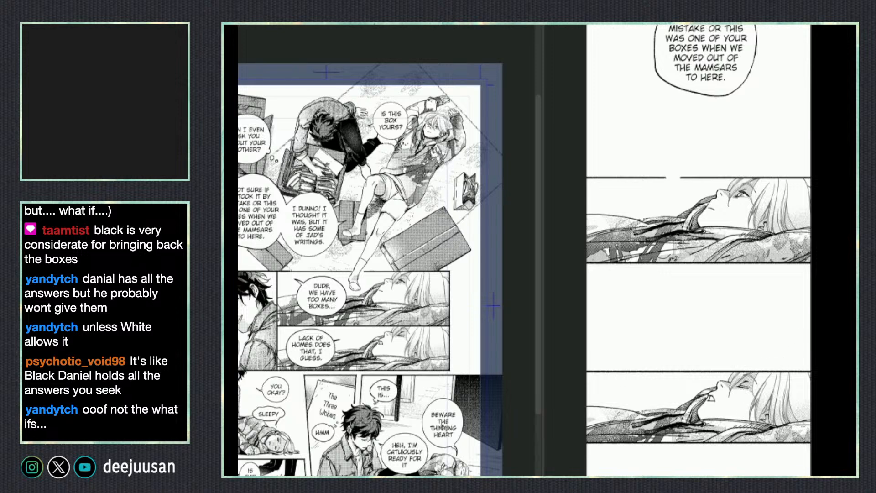
- Copy the panel of the smiling dark-haired character from the source page and paste it into the webtoon canvas
left_click(284, 343)
left_click(264, 373)
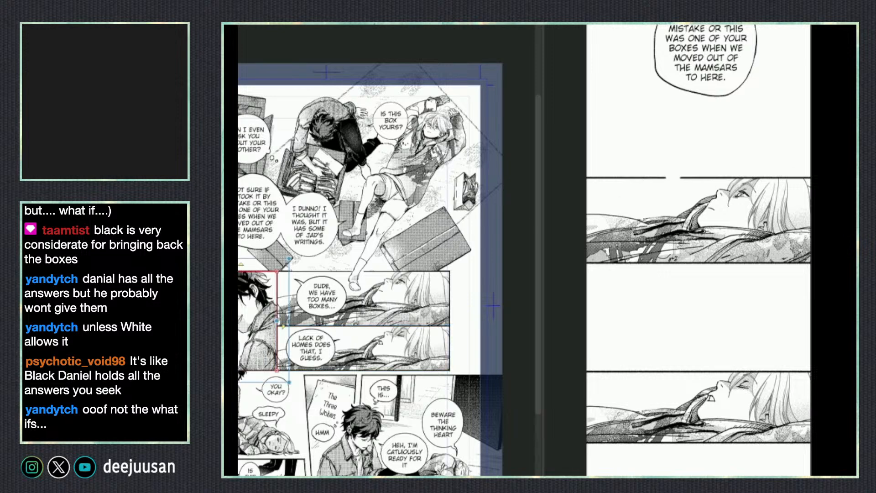
left_click(244, 347)
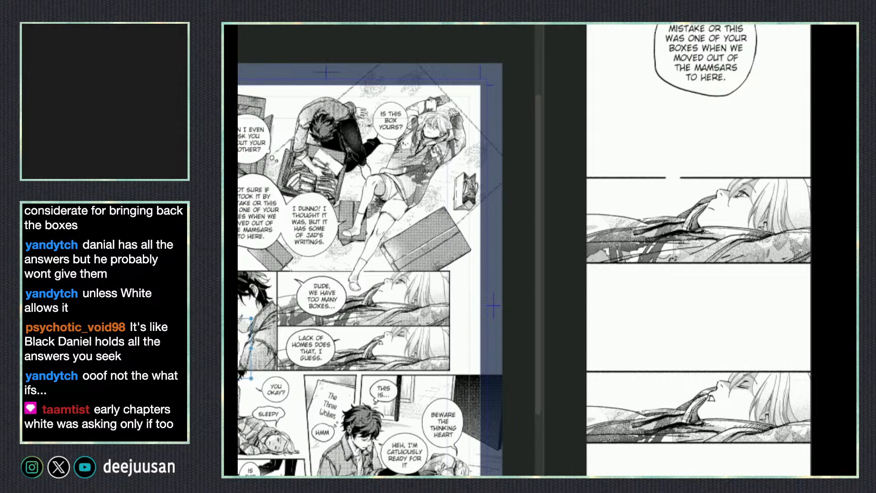
left_click(277, 321)
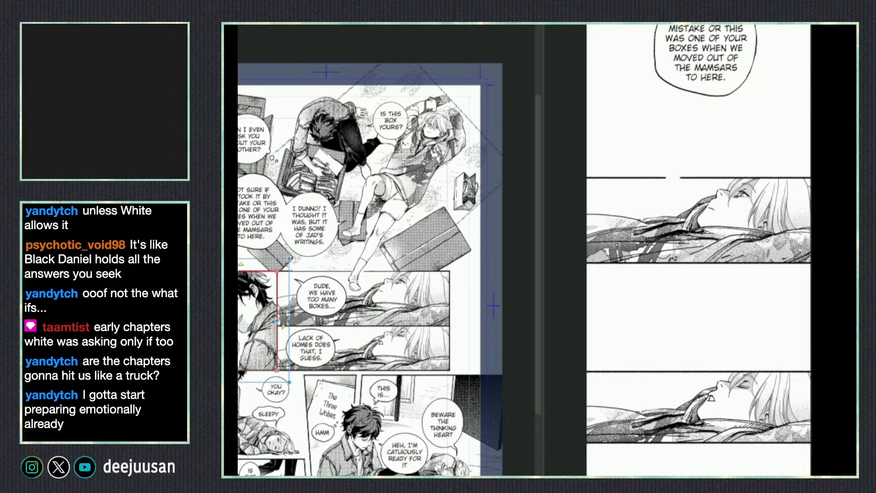
key("ctrl+c")
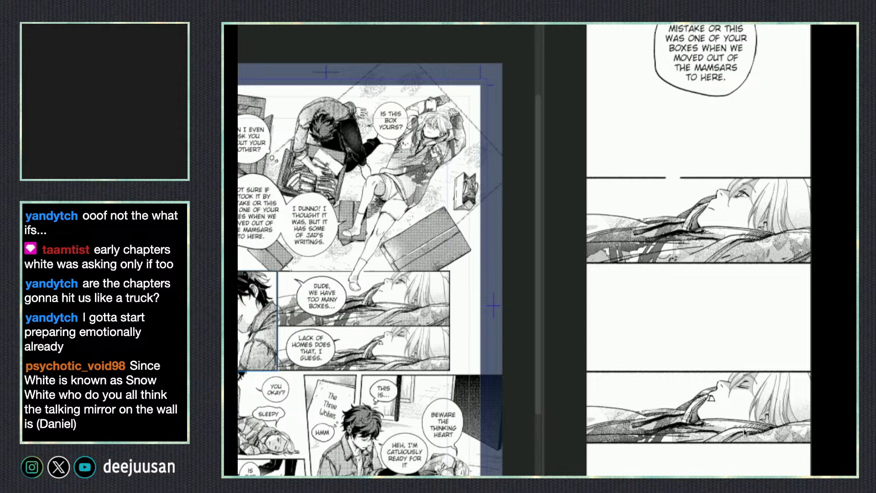
left_click(712, 419)
key("ctrl+v")
- Move the smiling dark-haired character's panel below the second lying-down panel and shrink it to fit inside the canvas with side margins
mouse_move(697, 228)
left_mouse_down()
mouse_move(699, 372)
mouse_move(691, 239)
left_mouse_up()
scroll(739, 411, "down", 3)
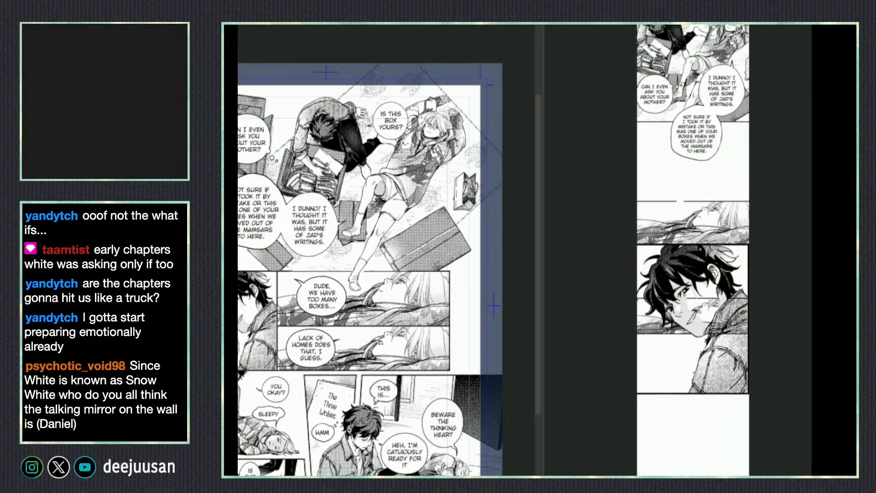
left_click_drag(724, 338, 725, 434)
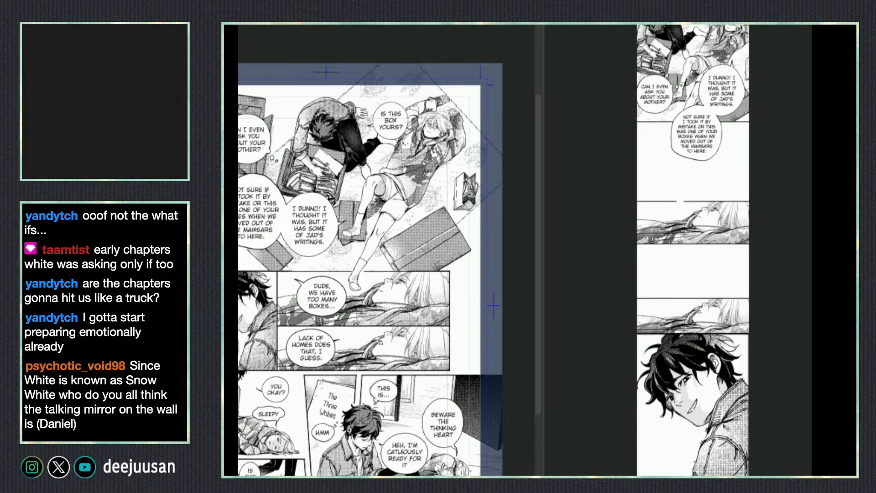
key("q")
left_click(714, 379)
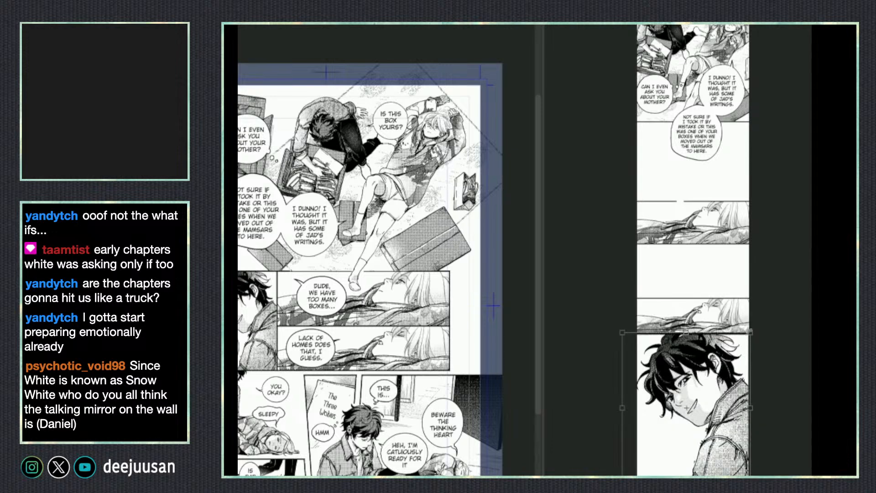
left_click_drag(747, 331, 714, 372)
left_click_drag(699, 436, 727, 435)
left_click_drag(743, 372, 737, 378)
key("Return")
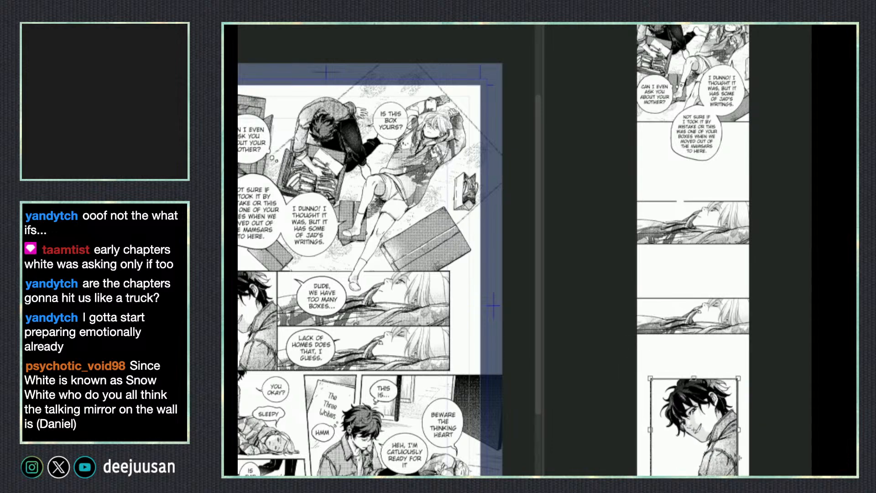
- Fine-tune the smiling character panel's position, centring it in the canvas and widening the gap below the second lying-down panel
scroll(735, 451, "up", 2)
left_click_drag(734, 463, 735, 441)
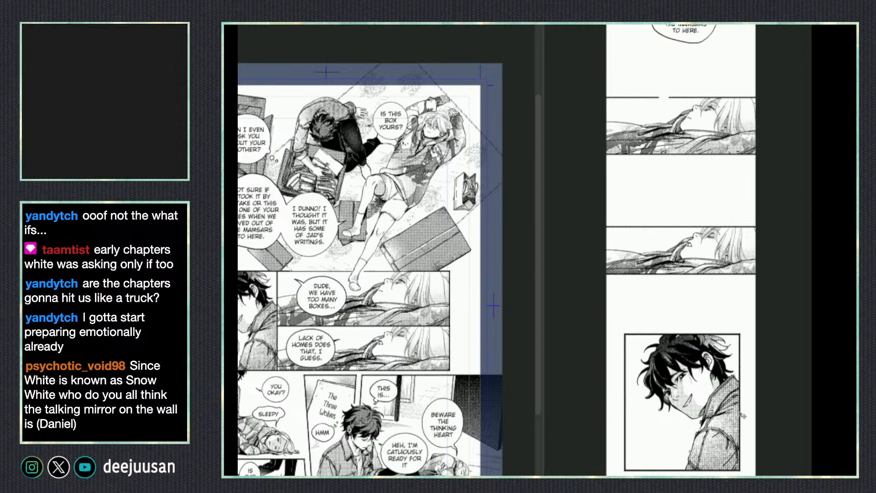
left_click_drag(743, 415, 741, 417)
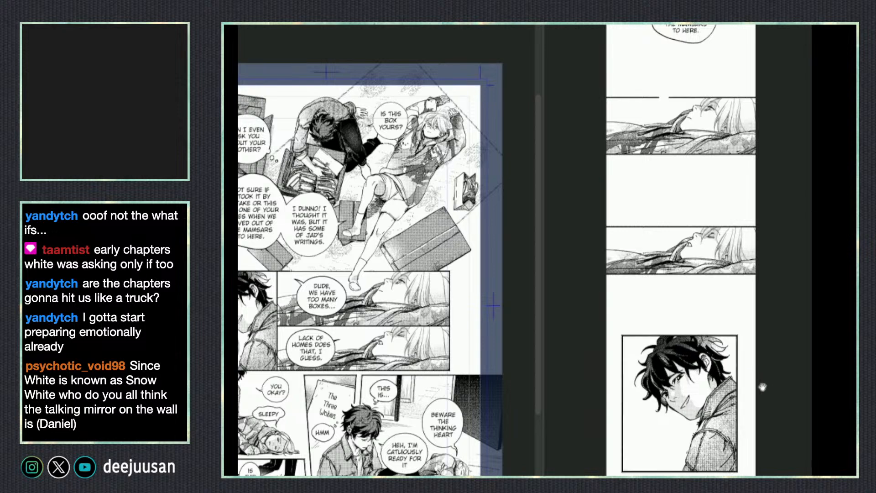
left_click_drag(762, 387, 769, 371)
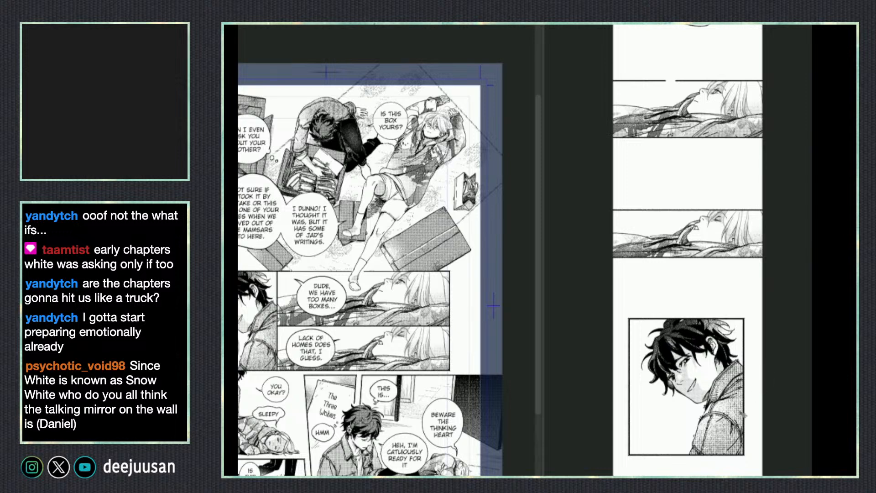
left_click_drag(739, 420, 733, 445)
left_click_drag(449, 475, 455, 437)
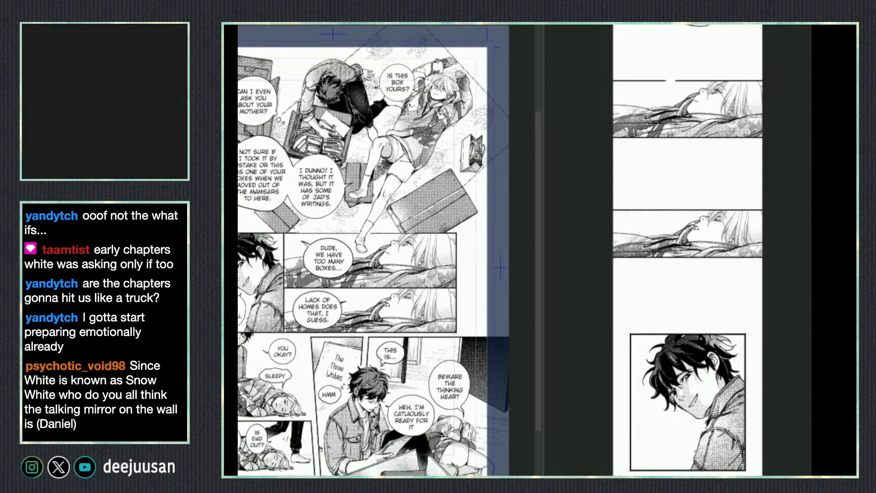
key("q")
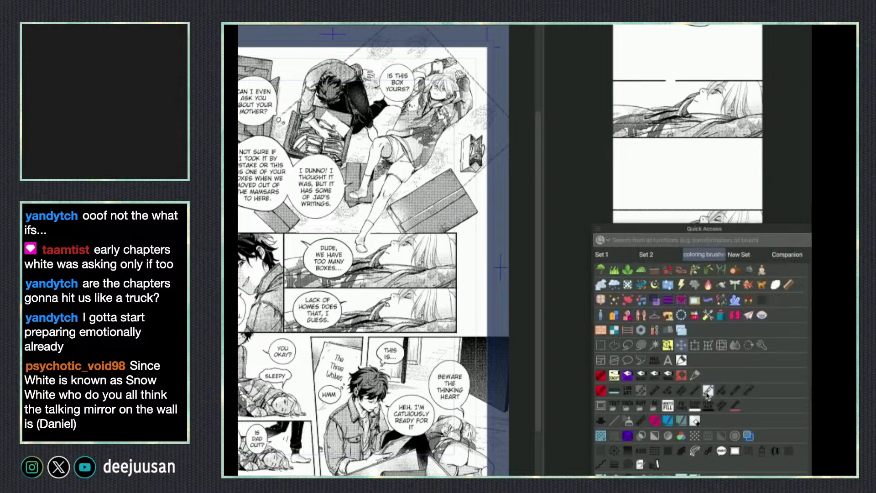
left_click(695, 346)
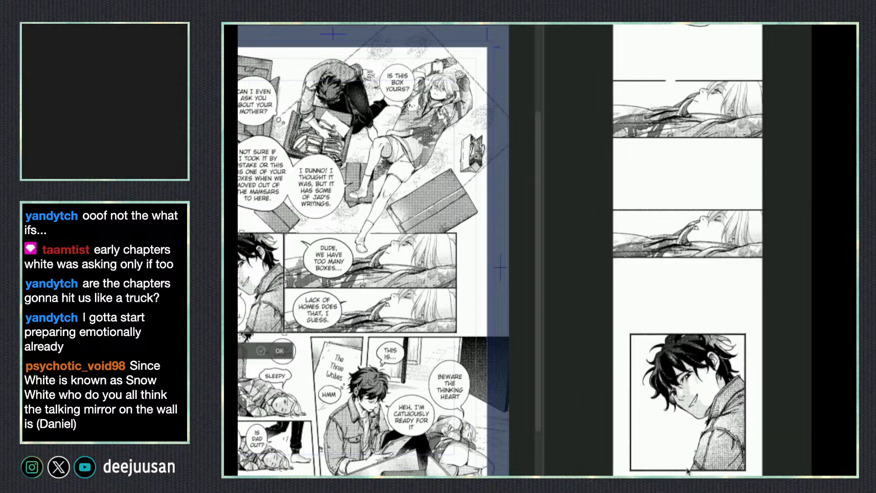
key("Return")
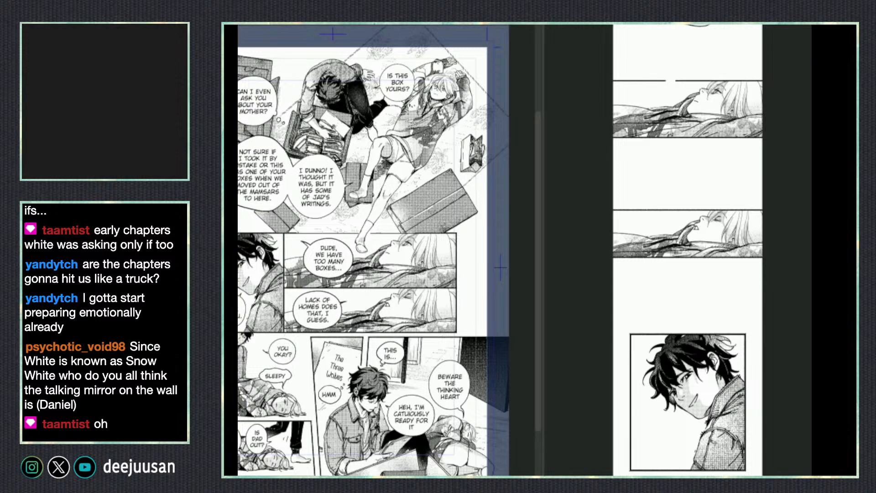
- Shrink the smiling dark-haired character's panel slightly, keeping it centred between the canvas side margins
key("q")
left_click(697, 391)
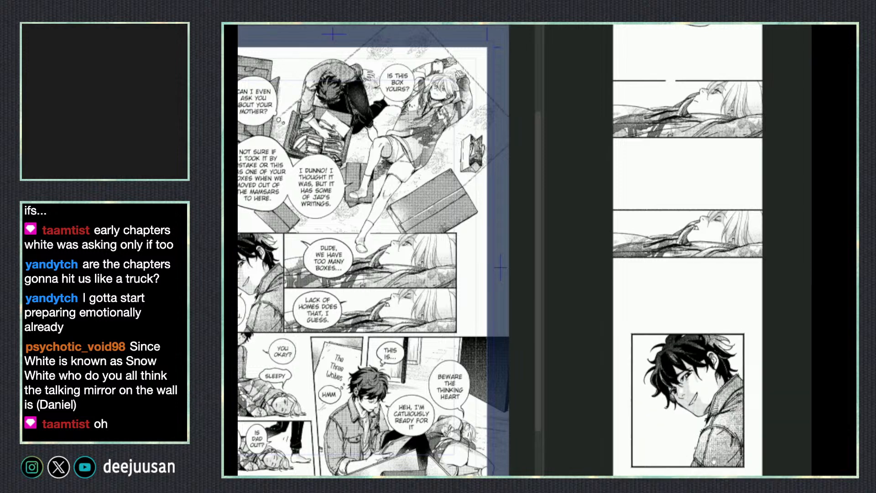
left_click_drag(714, 461, 716, 436)
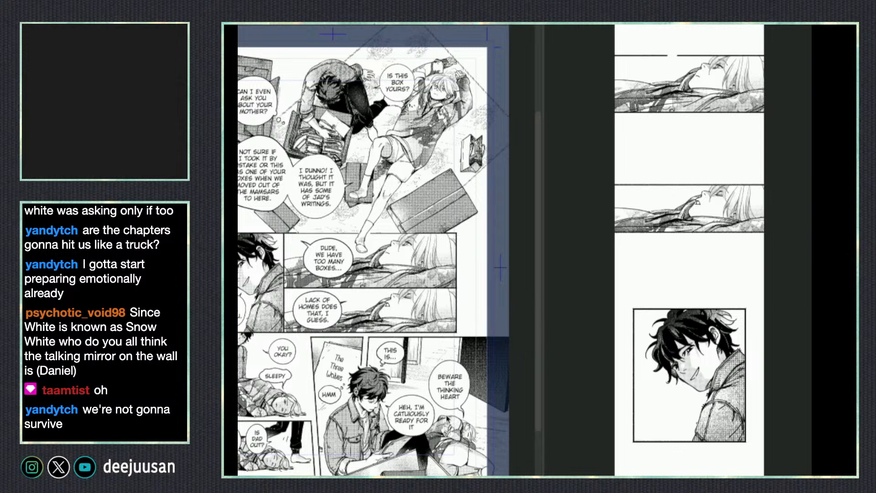
scroll(489, 472, "down", 1)
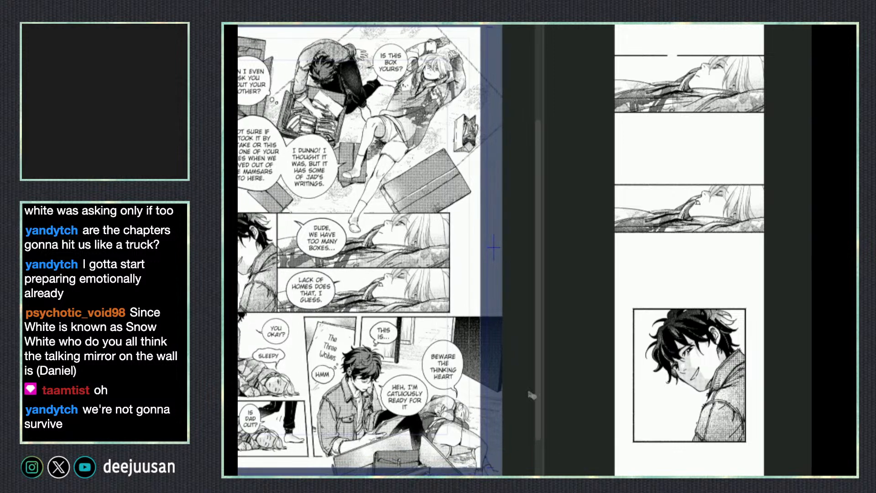
scroll(749, 100, "up", 2)
left_click_drag(739, 150, 777, 241)
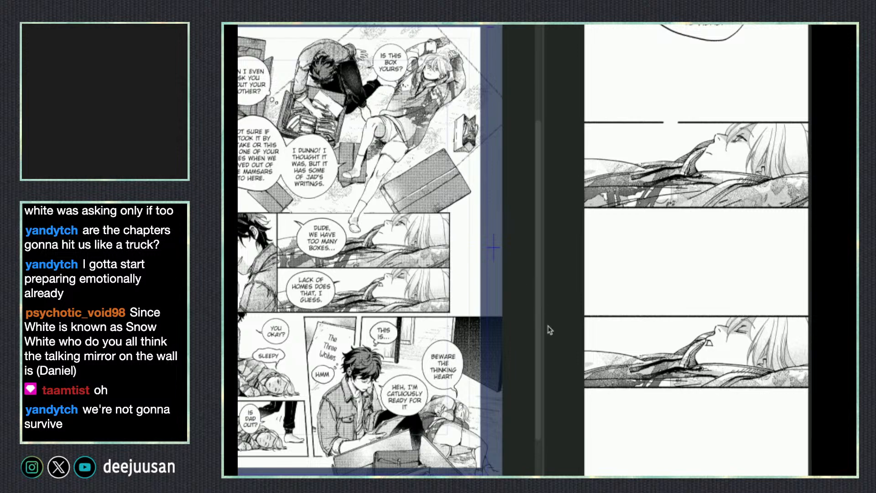
- Paste the "Heh look at you." speech bubble into the webtoon canvas, scale it down and place it over the first lying-down panel's upper edge
key("super+z")
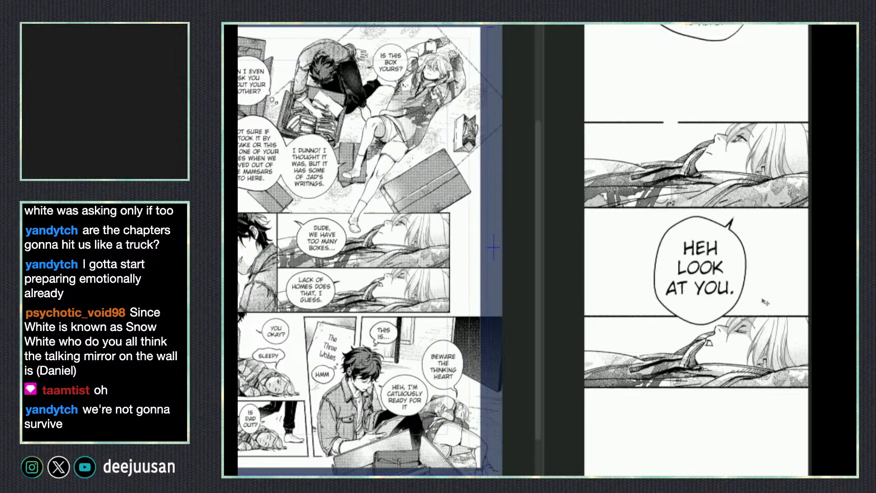
key("q")
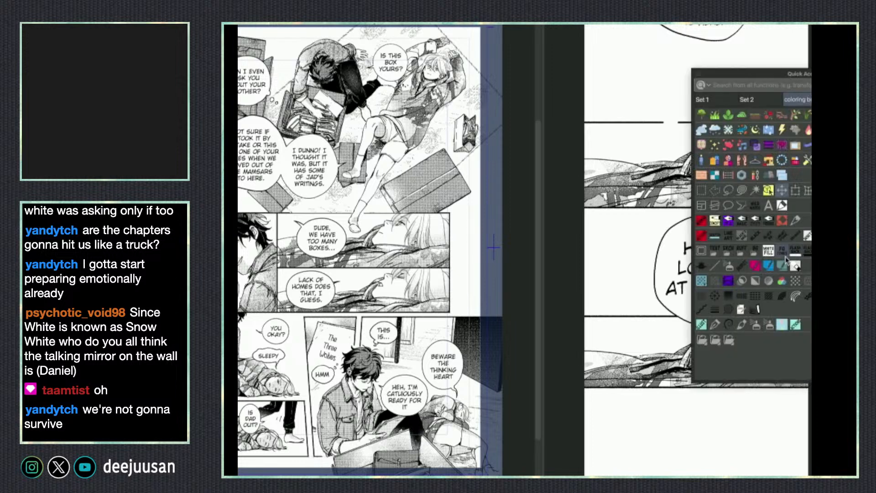
left_click(795, 194)
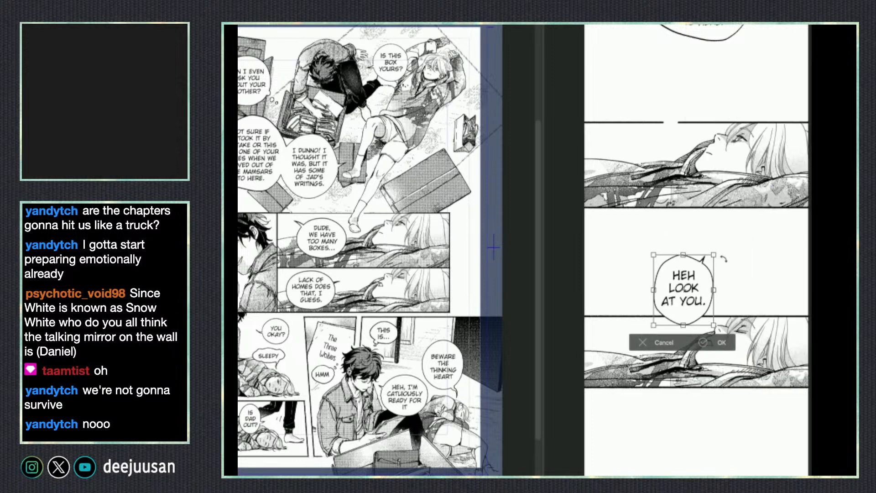
left_click_drag(731, 266, 681, 128)
left_click_drag(695, 89, 691, 93)
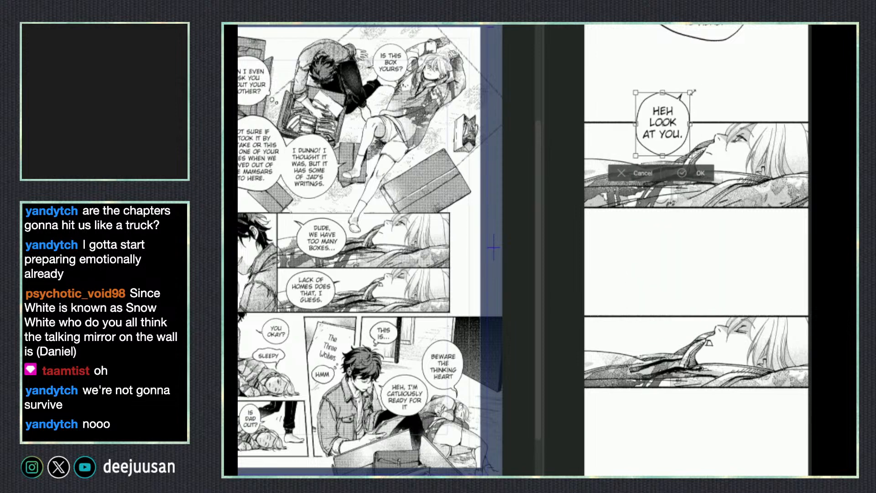
left_click_drag(678, 144, 680, 141)
left_click(684, 171)
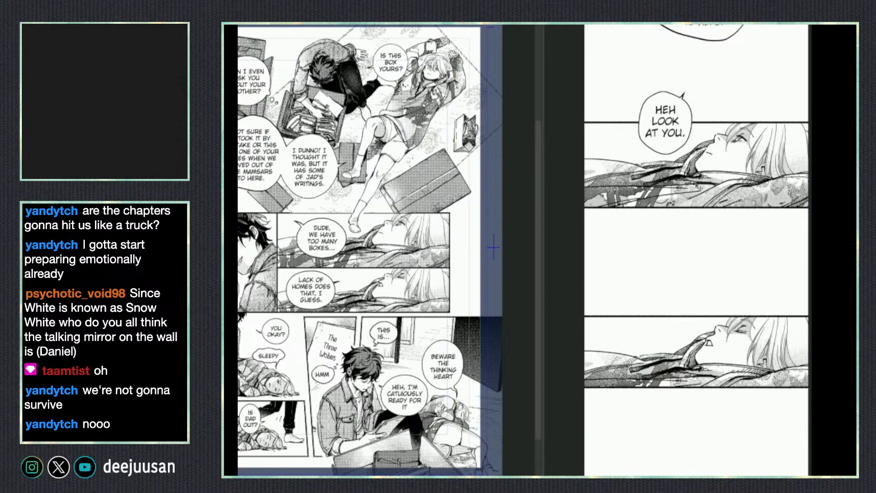
- Scale the "Heh look at you." bubble down a little further in proportion to the neighbouring speech bubbles
left_click_drag(694, 197, 694, 333)
key("q")
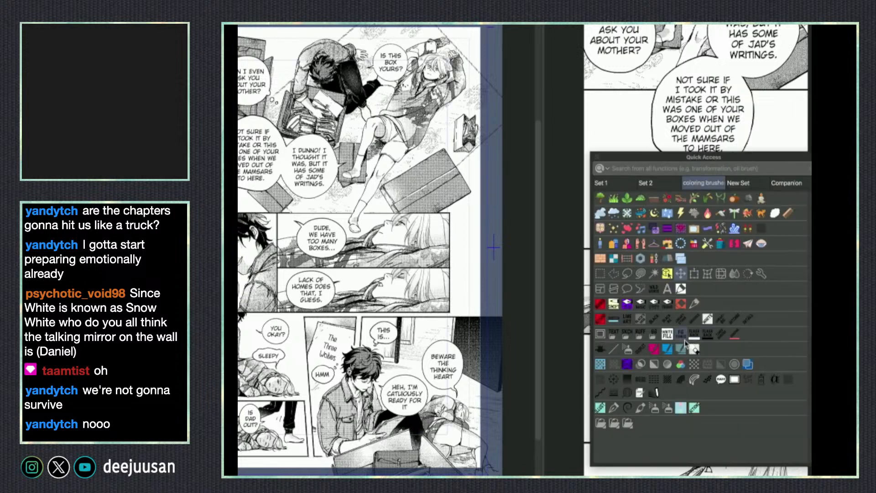
left_click(680, 274)
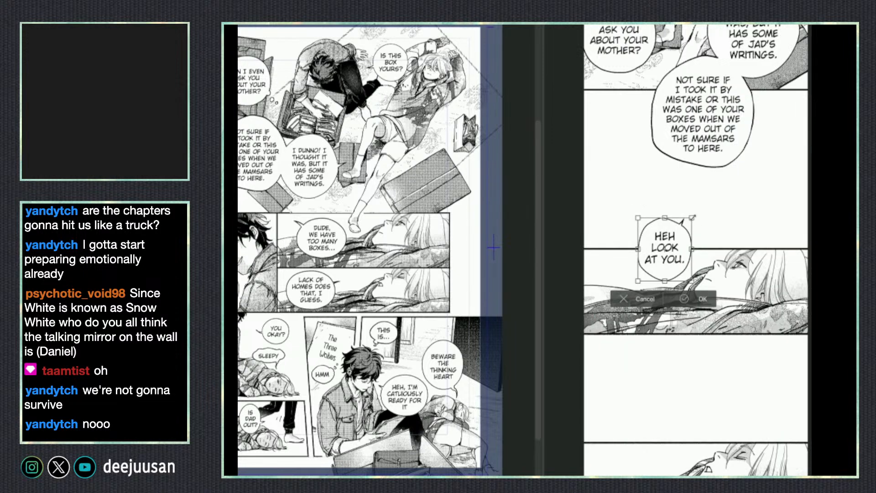
left_click_drag(680, 275, 681, 272)
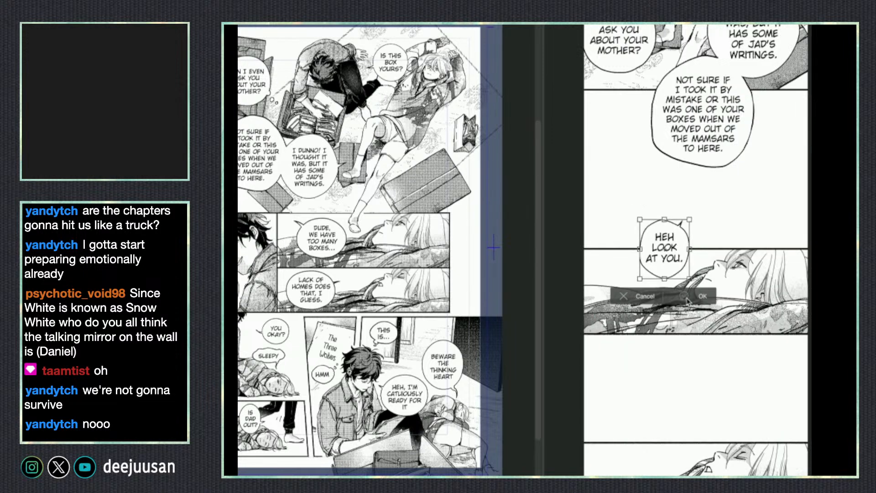
left_click(703, 298)
- Move the "Heh look at you." bubble down the canvas, away from the first lying-down panel
scroll(725, 294, "down", 1)
left_click_drag(774, 430, 761, 315)
left_click_drag(679, 182, 675, 489)
key("ctrl+z")
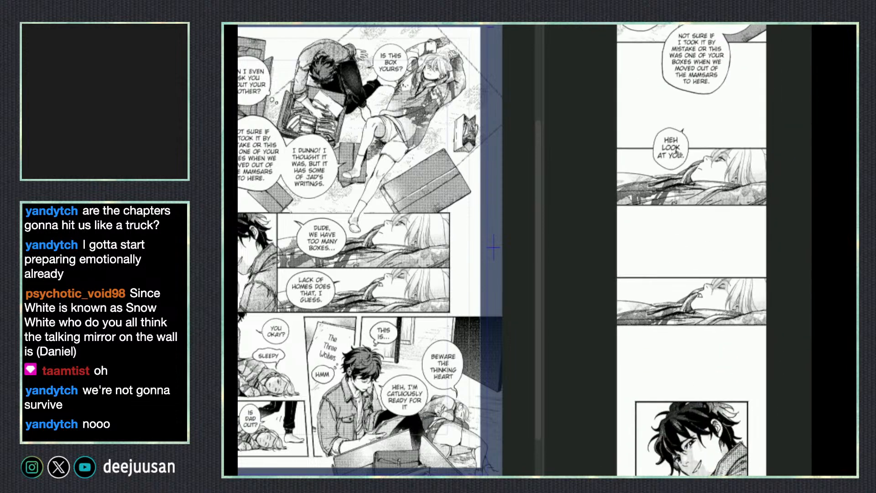
left_click_drag(678, 153, 672, 316)
scroll(701, 192, "up", 1)
scroll(761, 163, "up", 1)
left_click_drag(761, 162, 760, 214)
scroll(760, 214, "down", 1)
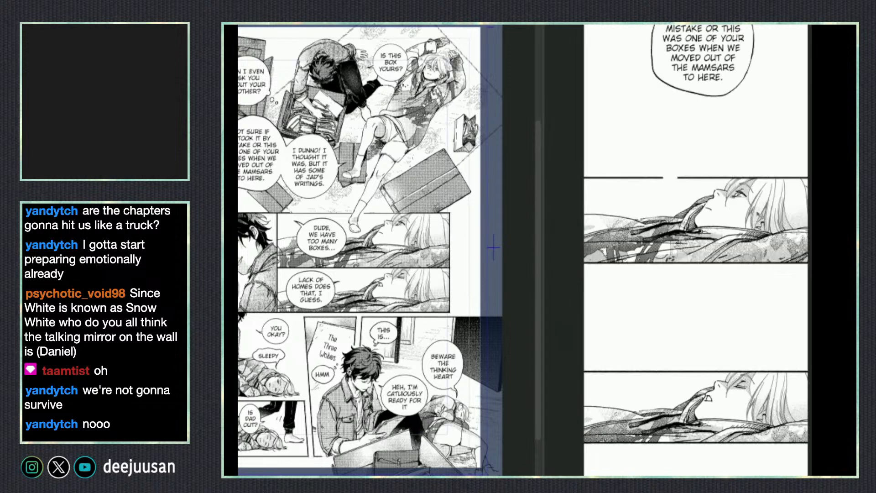
- Copy the "Dude, we have too many boxes..." speech bubble from the source page and paste it into the webtoon canvas
right_click(744, 182)
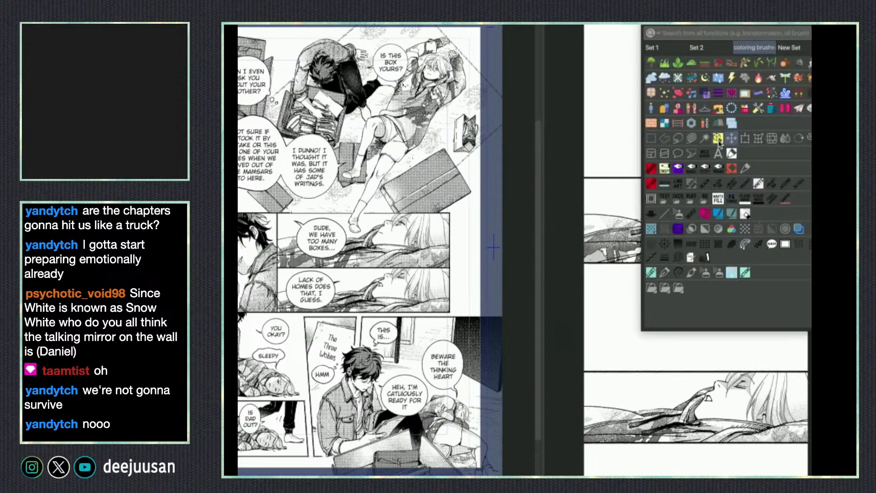
left_click(717, 139)
left_click(773, 236)
left_click(336, 253)
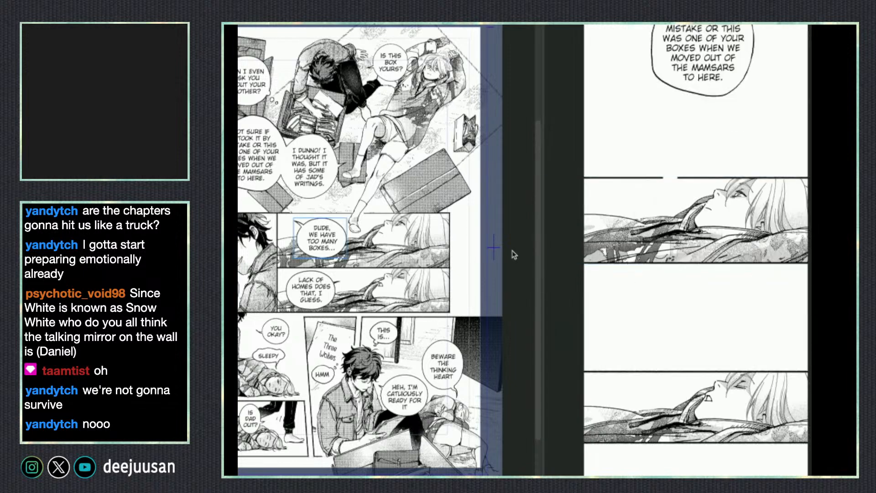
left_click(739, 292)
key("super+v")
- Scale down the "Dude, we have too many boxes..." bubble and place it over the first lying-down panel's upper edge, beside the face
left_click_drag(755, 274, 730, 216)
right_click(730, 215)
left_click(720, 180)
left_click_drag(748, 152, 687, 219)
left_click_drag(639, 232, 691, 181)
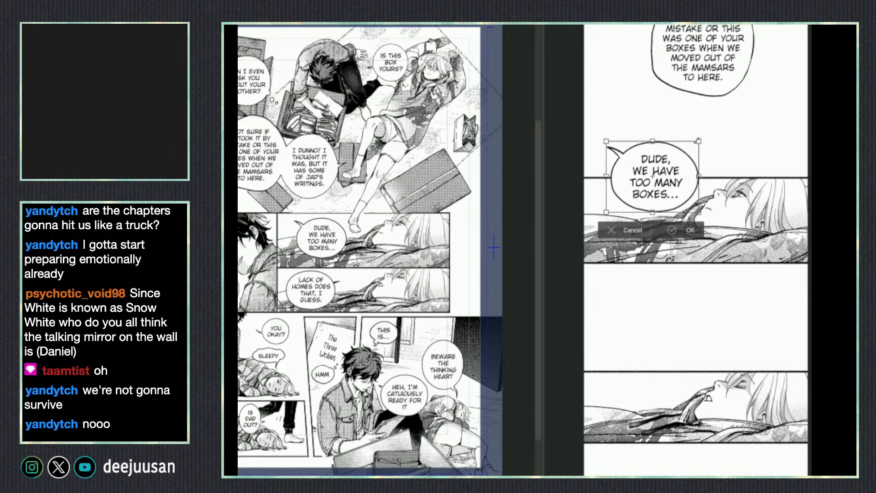
left_click_drag(698, 141, 695, 143)
left_click(691, 229)
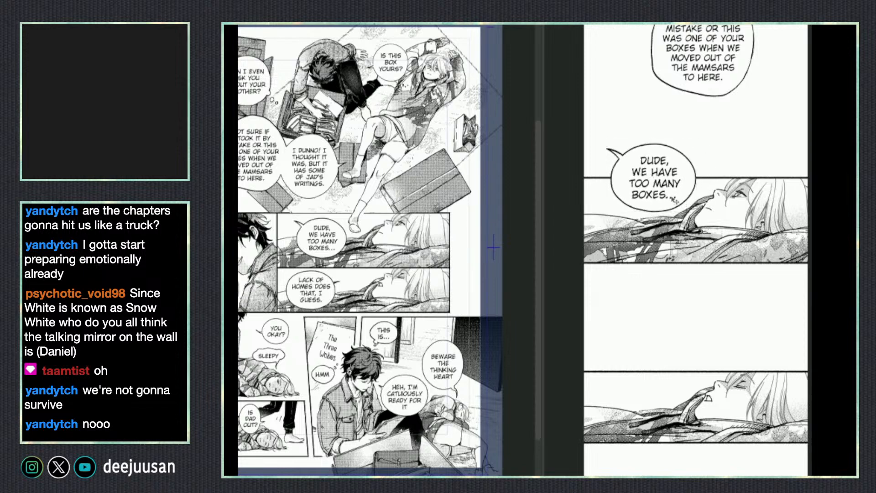
left_click_drag(673, 198, 676, 197)
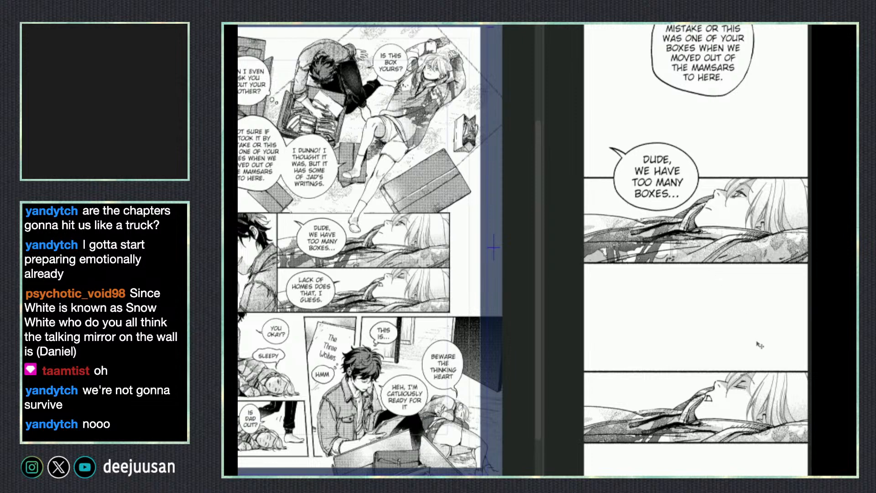
- Move the second lying-down panel up slightly to narrow the gap below the first one
left_click_drag(757, 342, 762, 304)
key("q")
left_click(726, 252)
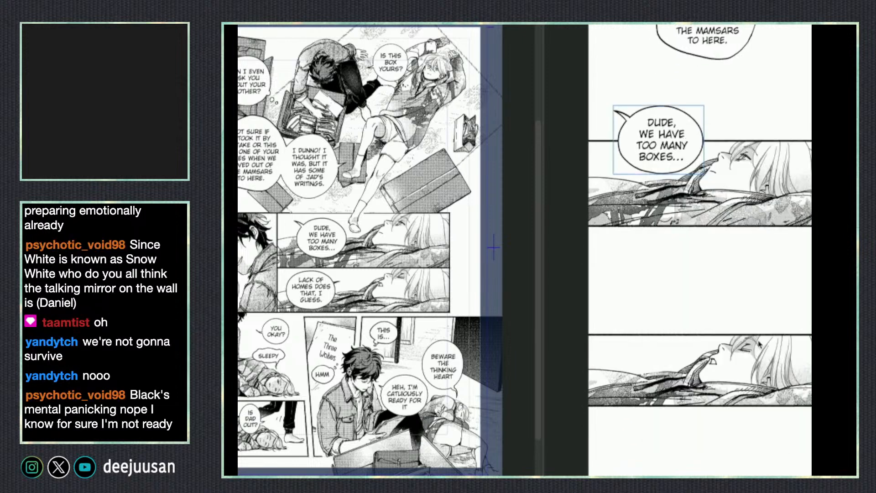
left_click(764, 400)
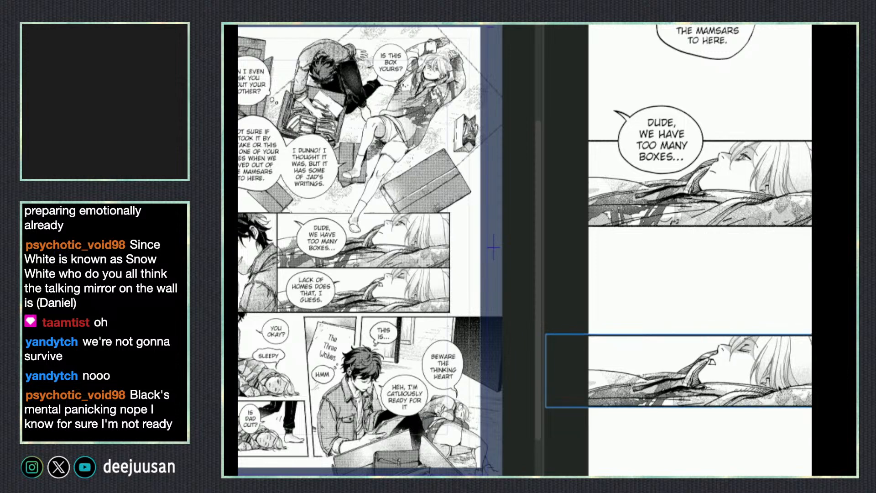
left_click_drag(778, 388, 776, 374)
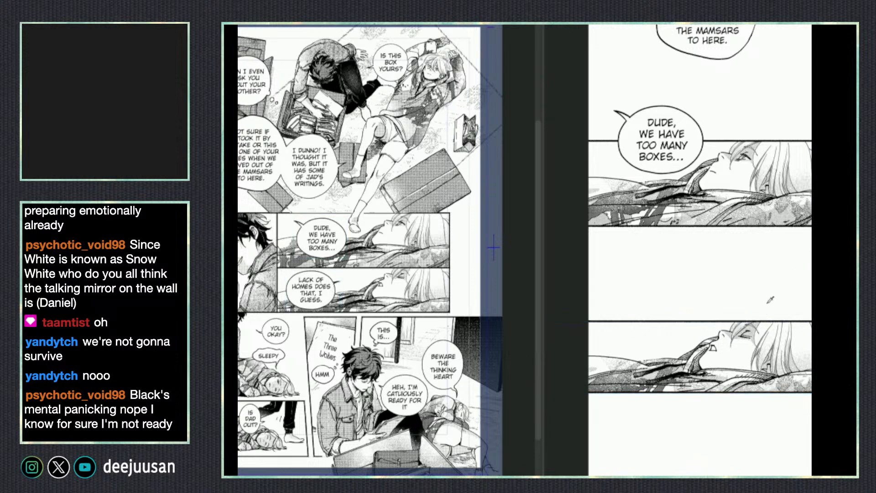
- Paste the "Lack of homes does that, I guess." bubble, scale it down and place it over the second lying-down panel's upper edge
key("super+v")
left_click_drag(784, 321, 761, 330)
key("F7")
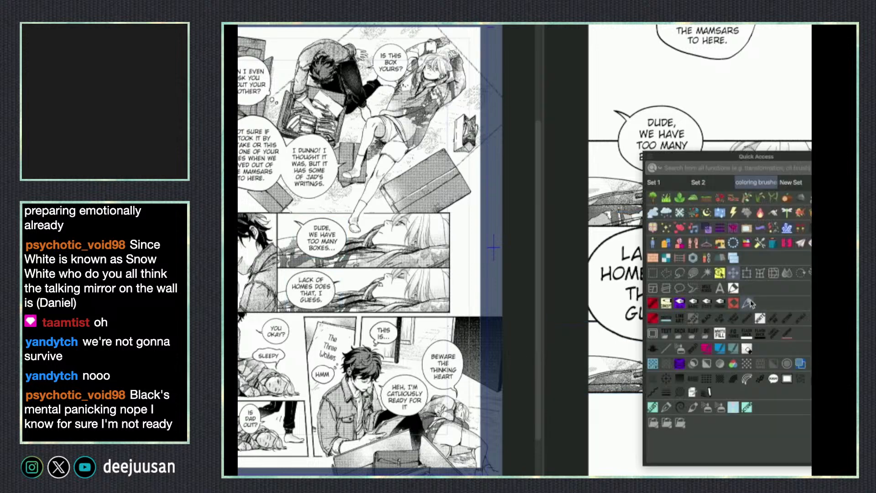
left_click(706, 288)
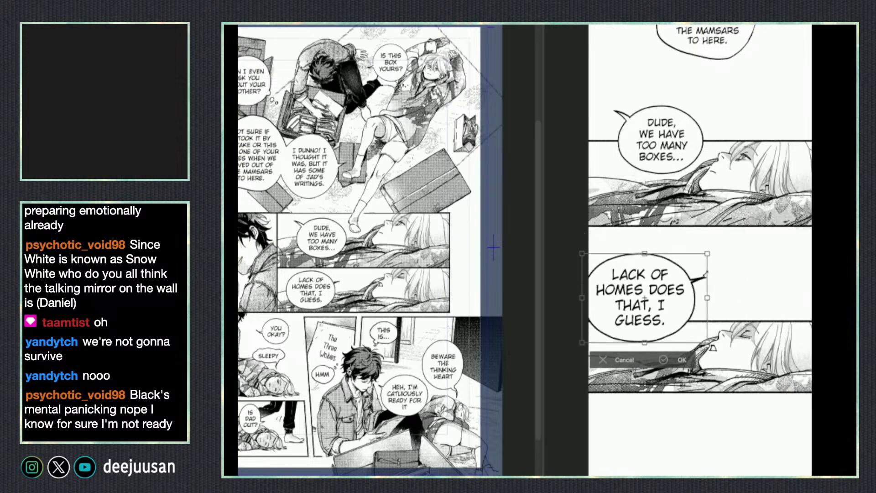
mouse_move(705, 274)
left_mouse_down()
mouse_move(680, 313)
mouse_move(707, 296)
mouse_move(705, 282)
left_mouse_up()
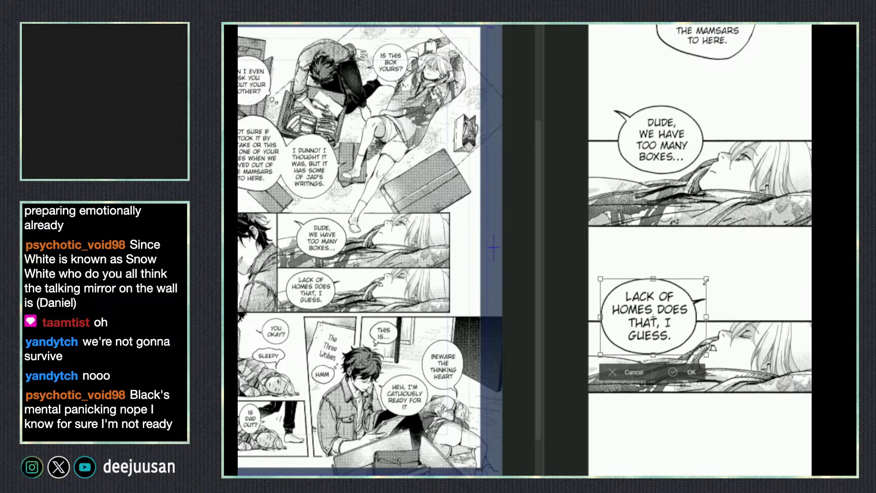
left_click(673, 371)
- Erase the tail of the "Lack of homes does that, I guess." bubble, leaving a clean oval outline
left_click_drag(777, 409, 796, 355)
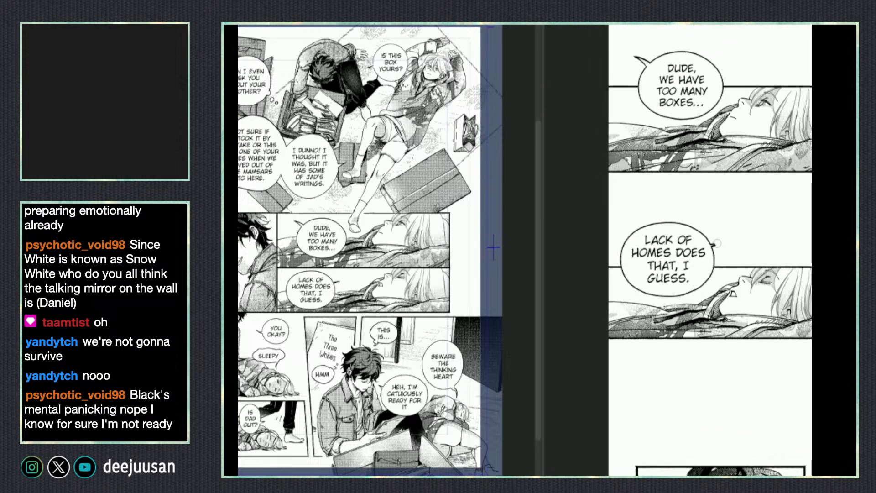
key("q")
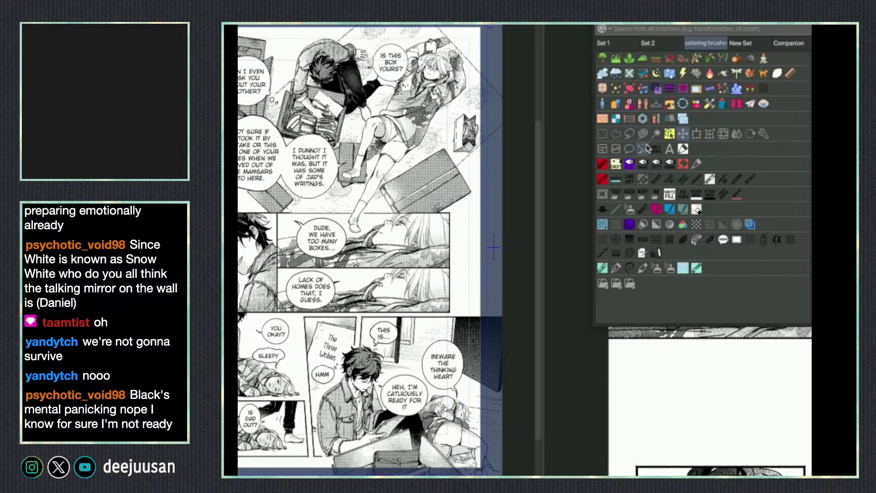
left_click(656, 189)
key("q")
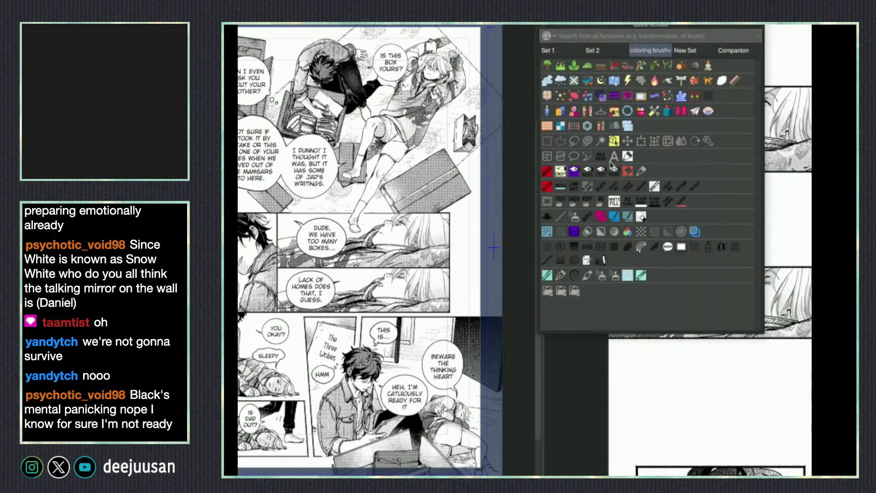
left_click(591, 158)
key("super+plus")
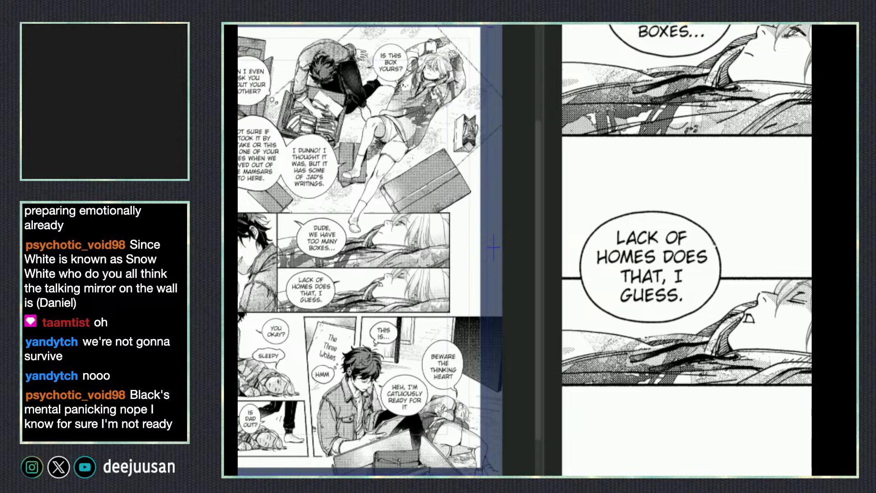
left_click_drag(716, 276, 705, 269)
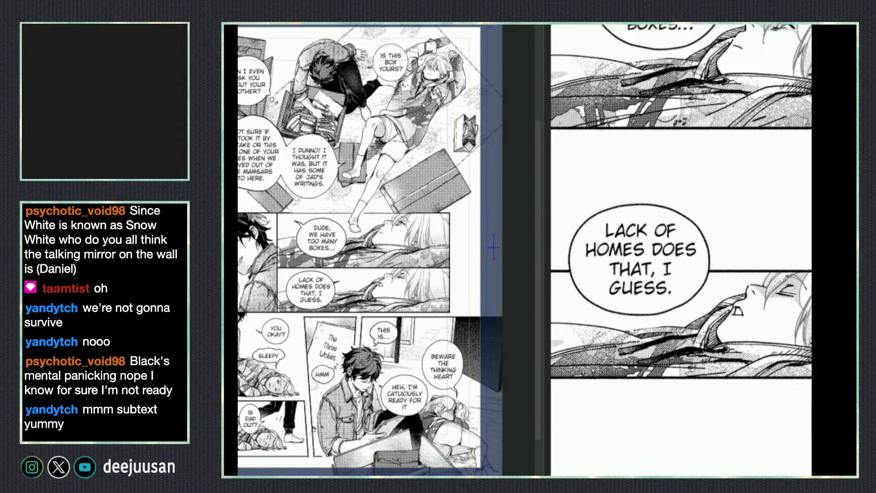
scroll(735, 391, "down", 2)
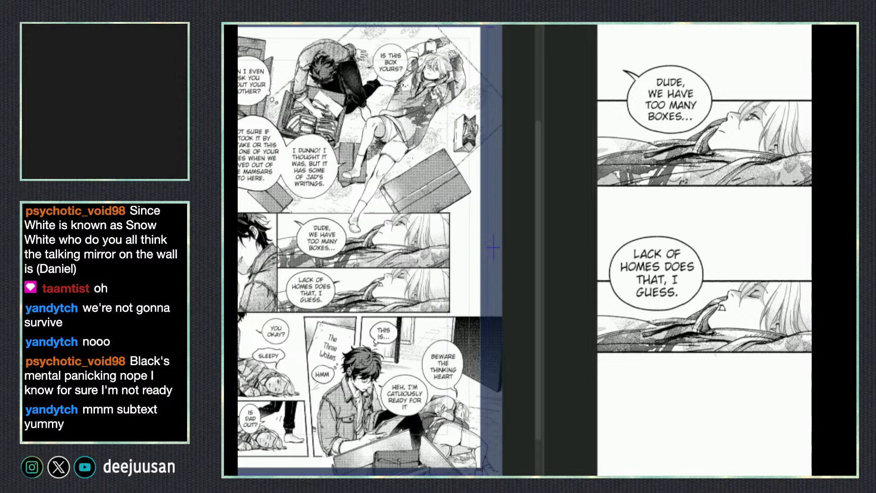
- Select the "Dude, we have too many boxes..." bubble and scale it down slightly over the first lying-down panel
left_click_drag(718, 361, 718, 358)
key("q")
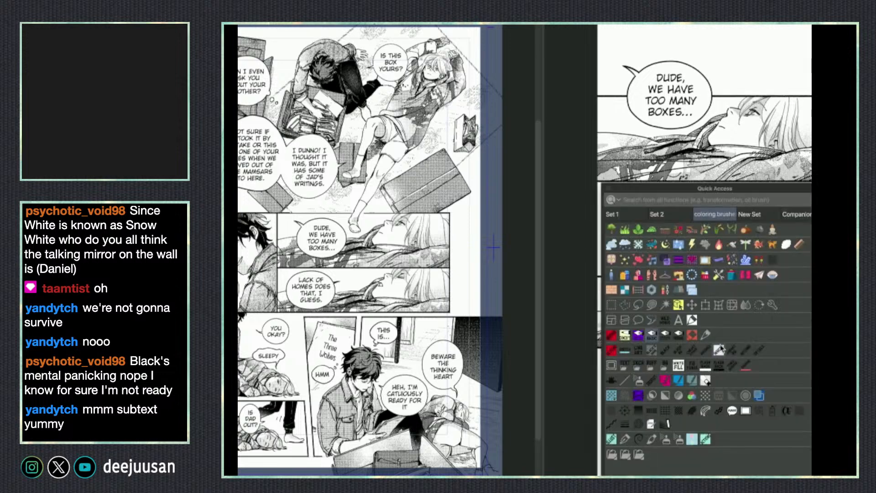
left_click(678, 309)
left_click(692, 109)
key("q")
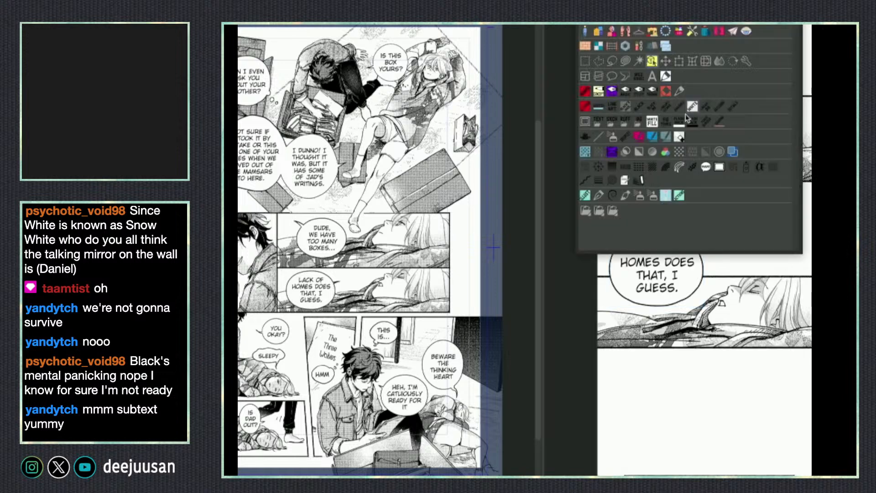
left_click(662, 65)
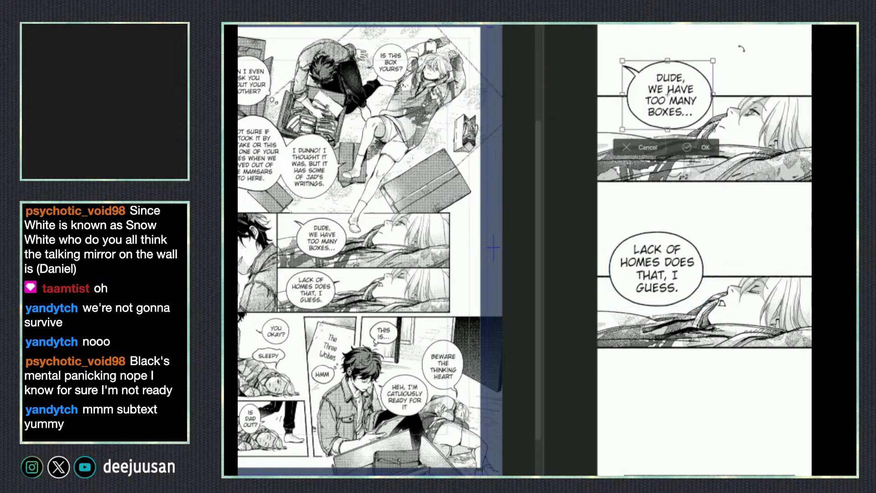
left_click(701, 148)
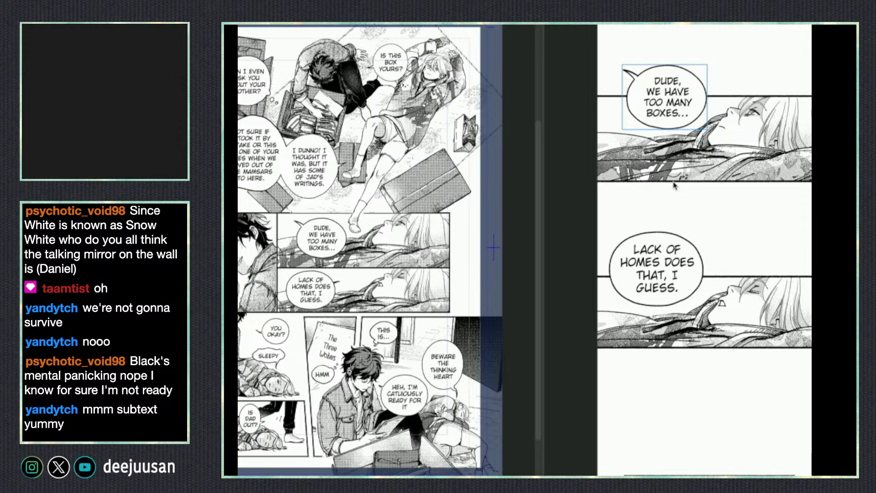
- Scale the "Lack of homes does that, I guess." bubble down slightly and shift it closer to the lying character's face
left_click_drag(737, 346, 705, 376)
left_click(664, 315)
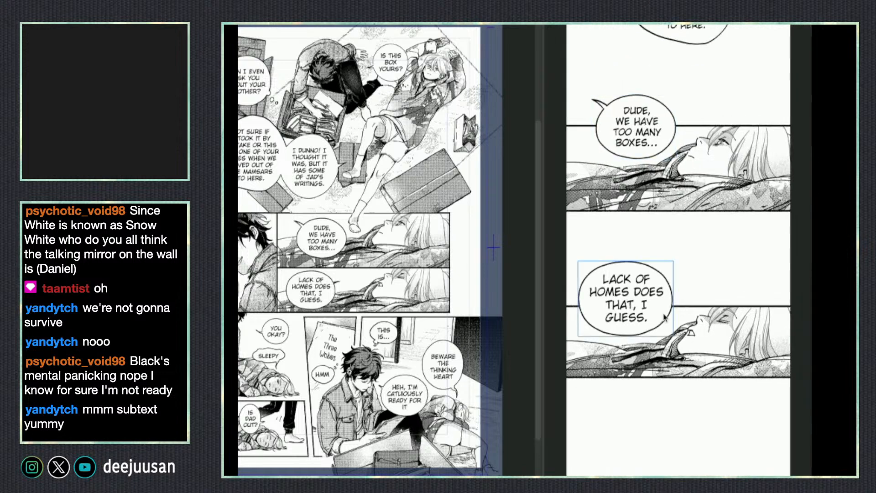
key("q")
left_click(659, 265)
left_click_drag(673, 260, 665, 269)
left_click_drag(658, 322, 671, 320)
left_click(680, 354)
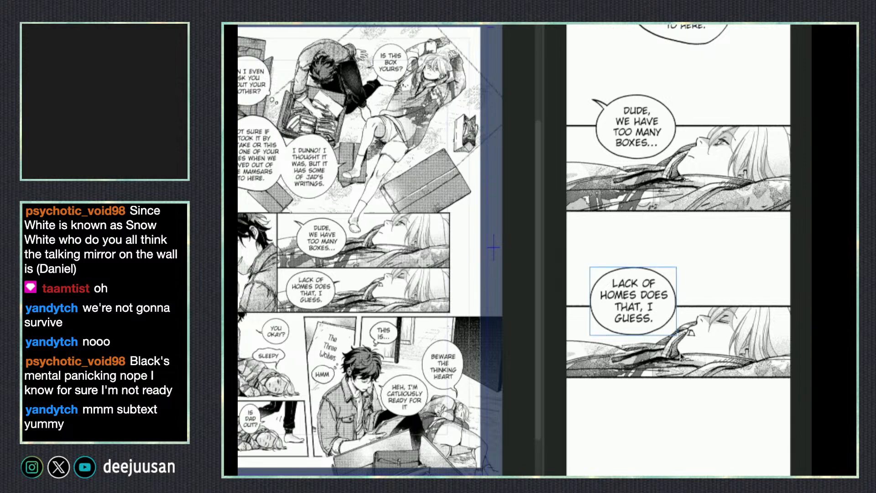
- Review the spacing and reading flow of the strip from the "I'm interested too you know" bubble down to the lying-down panels
left_click_drag(711, 345, 740, 399)
scroll(737, 401, "down", 1)
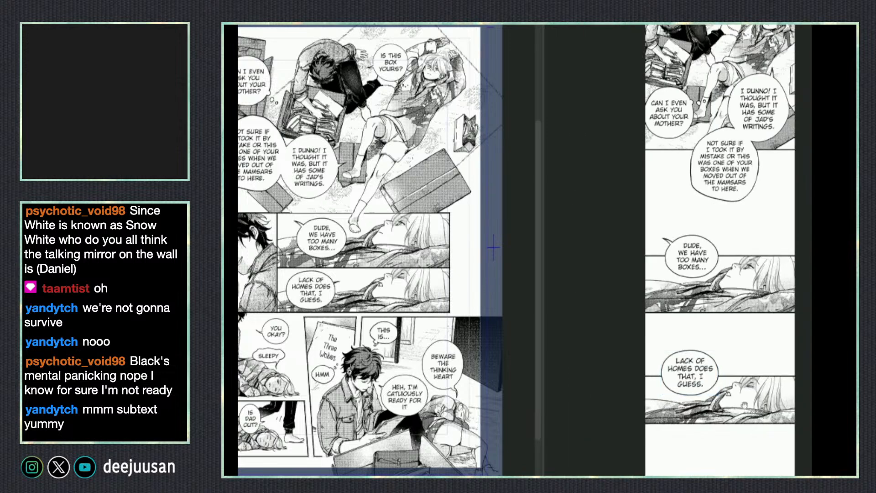
left_click_drag(781, 342, 720, 474)
left_click_drag(737, 336, 725, 474)
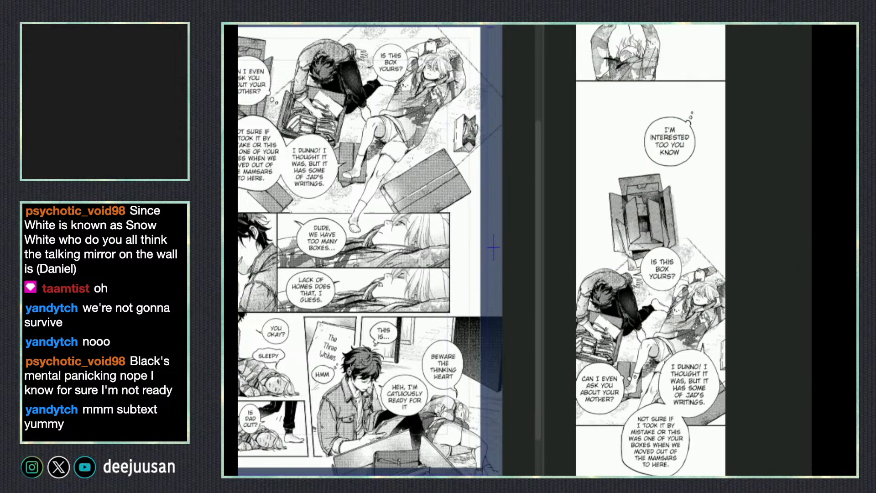
scroll(650, 250, "up", 2)
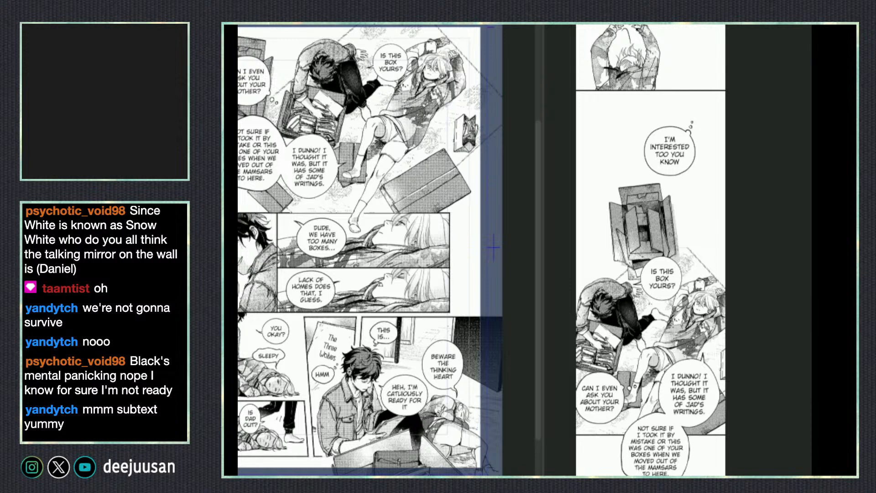
scroll(752, 407, "down", 10)
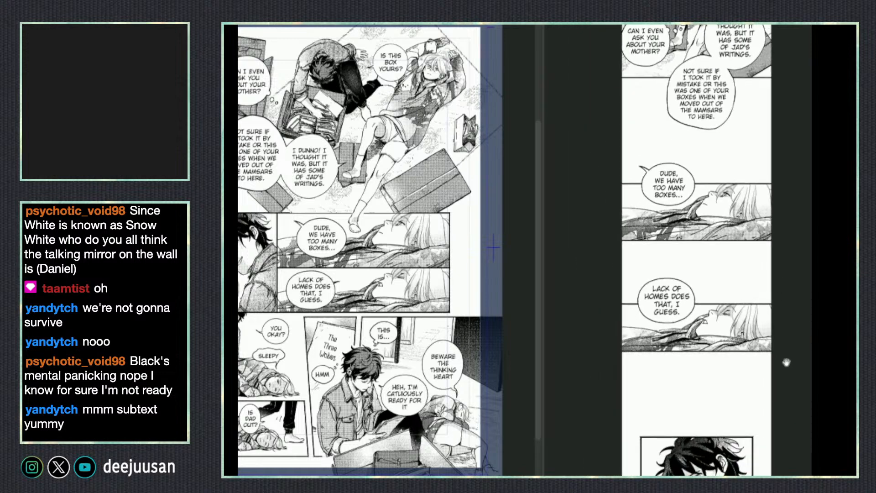
scroll(692, 311, "up", 1)
- Draw a short tail on the "Lack of homes does that, I guess." bubble pointing towards the lying character's mouth
key("q")
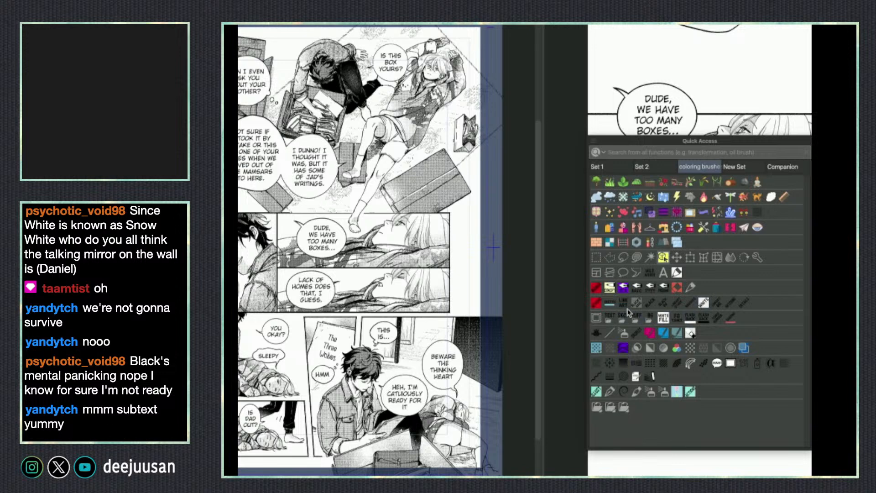
left_click(638, 288)
scroll(690, 312, "up", 1)
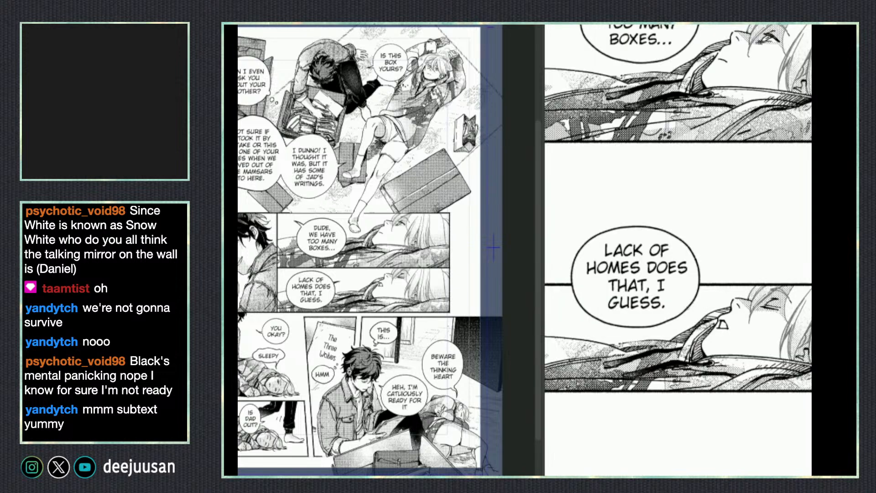
left_click_drag(685, 311, 699, 312)
left_click_drag(684, 435, 687, 391)
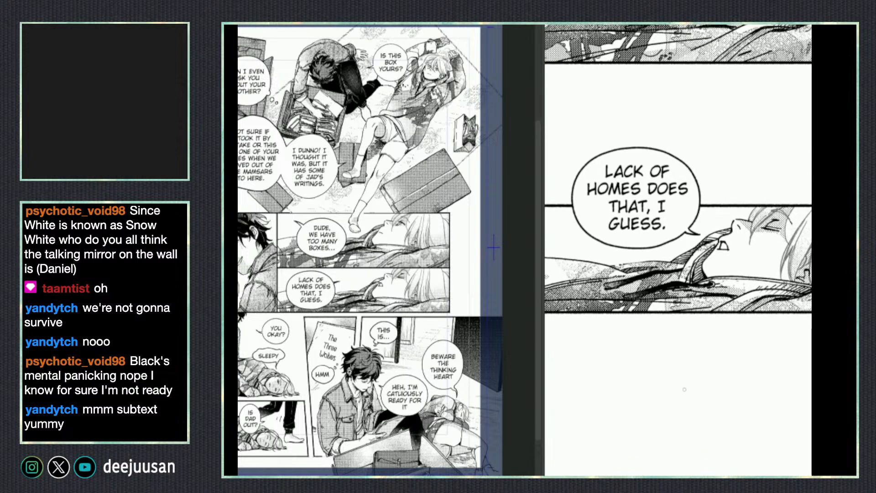
- Scale down the "Heh look at you." panel and move it up, centred closely beneath the second lying-down panel
scroll(687, 391, "down", 1)
left_click_drag(777, 431, 748, 370)
key("q")
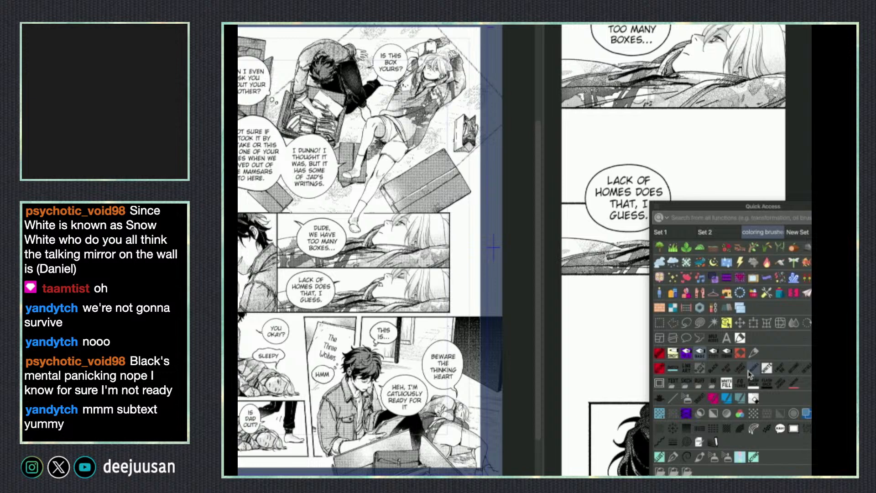
left_click(726, 323)
key("q")
left_click(708, 458)
key("q")
left_click(700, 445)
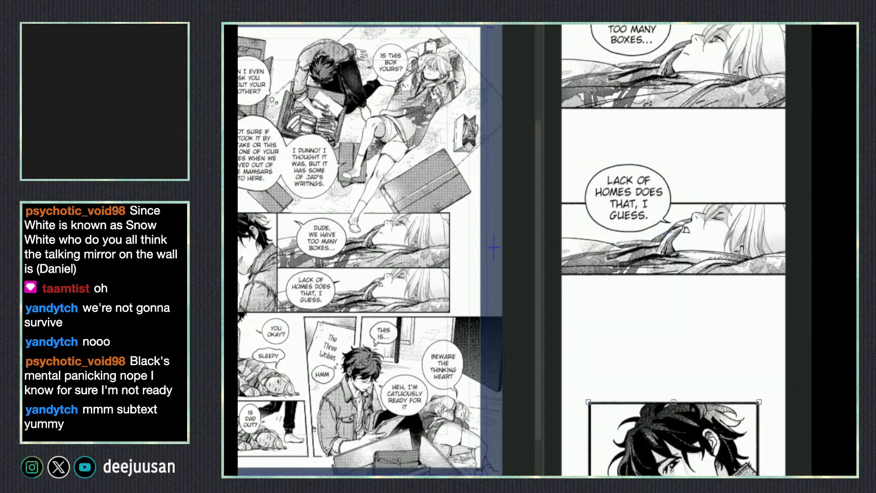
left_click_drag(759, 403, 748, 403)
left_click_drag(672, 470, 682, 385)
left_click_drag(647, 492, 651, 452)
left_click_drag(754, 492, 759, 473)
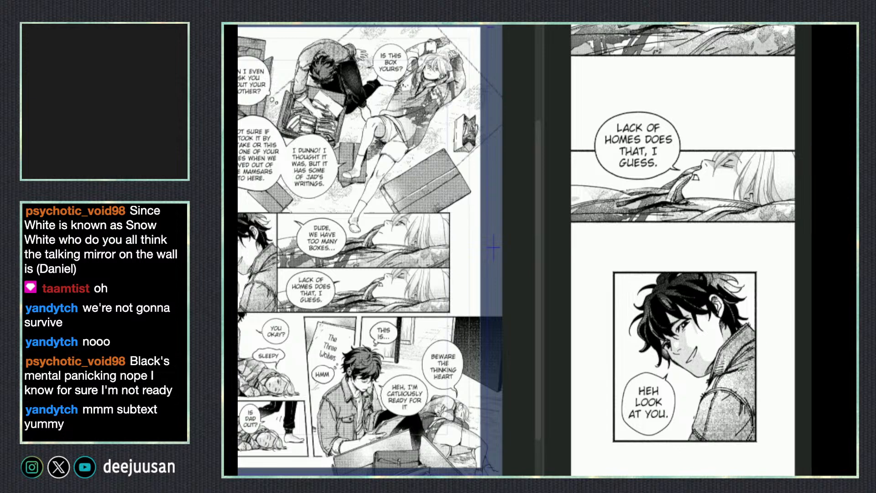
left_click_drag(744, 489, 748, 466)
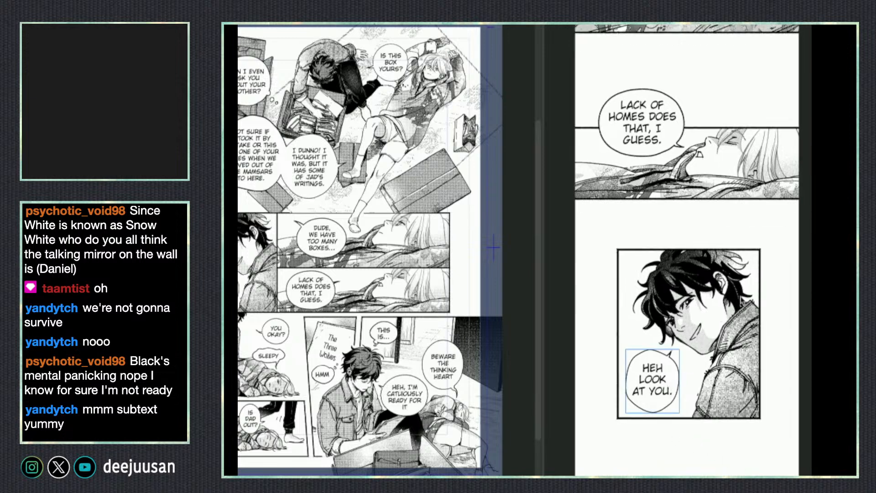
- Copy the panel of the man reading among the boxes from the original page and paste it into the webtoon strip
scroll(712, 449, "down", 1)
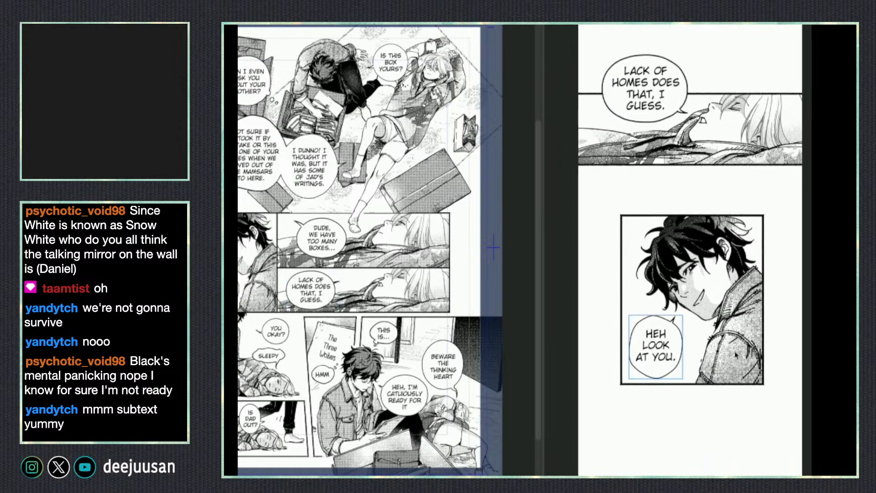
scroll(732, 353, "down", 1)
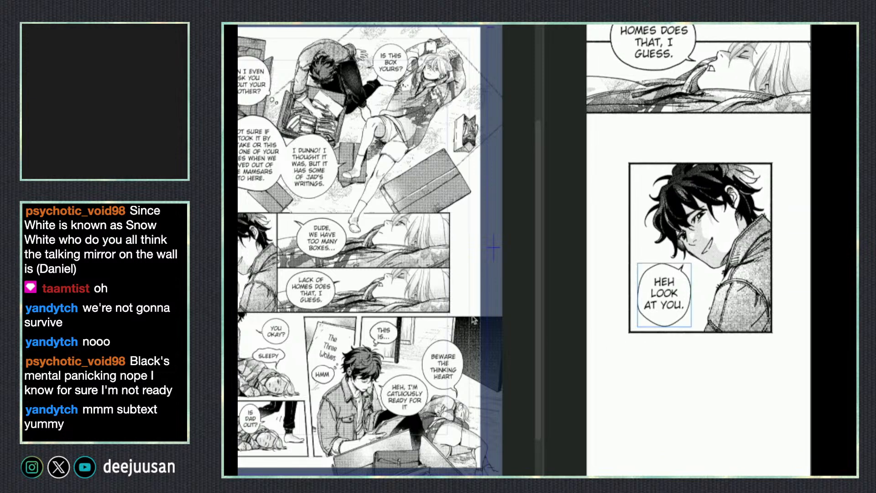
left_click(472, 317)
left_click(449, 318)
left_click(470, 312)
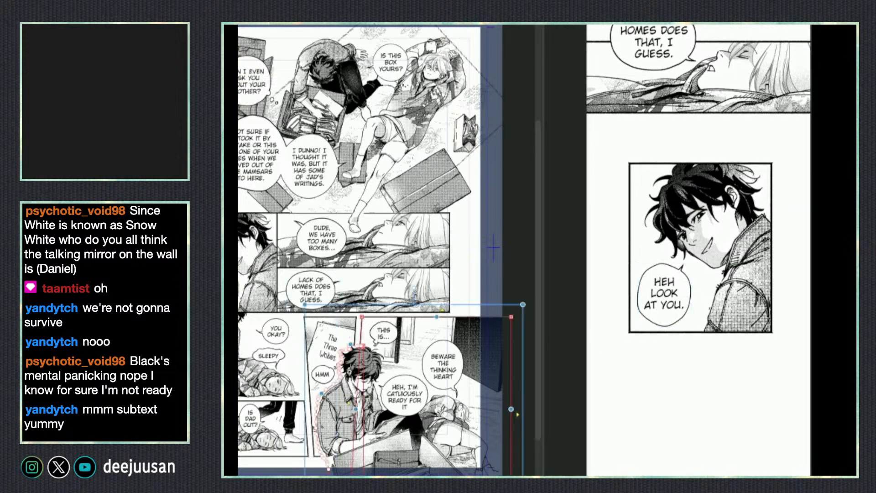
key("ctrl+z")
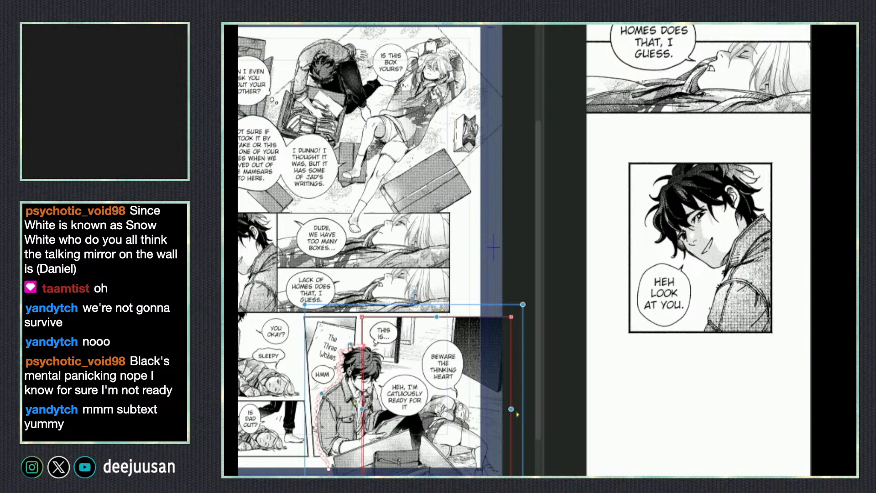
key("Return")
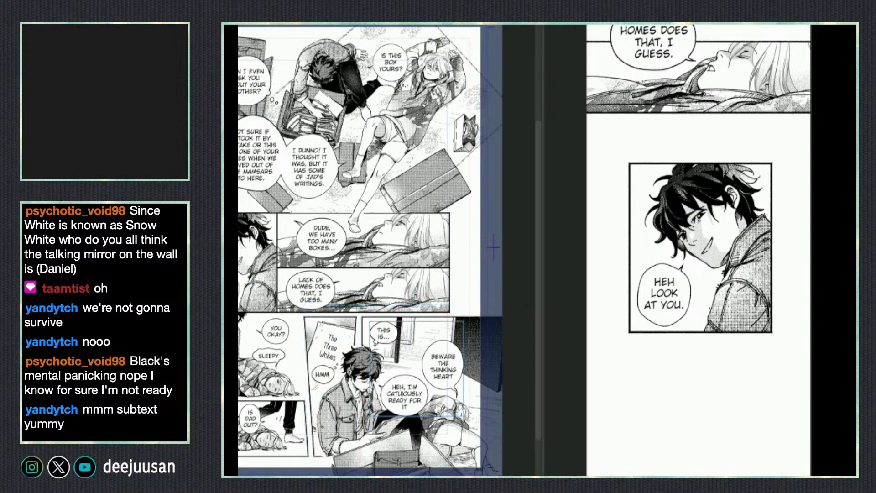
key("ctrl+t")
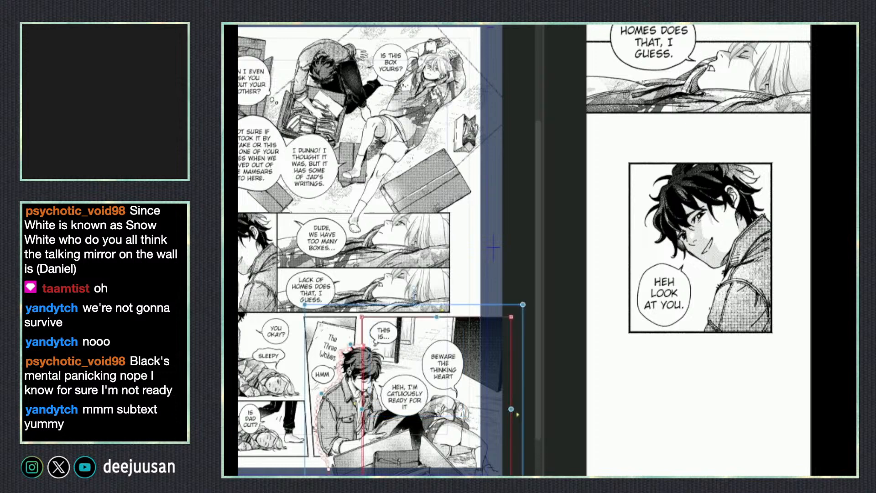
key("ctrl+c")
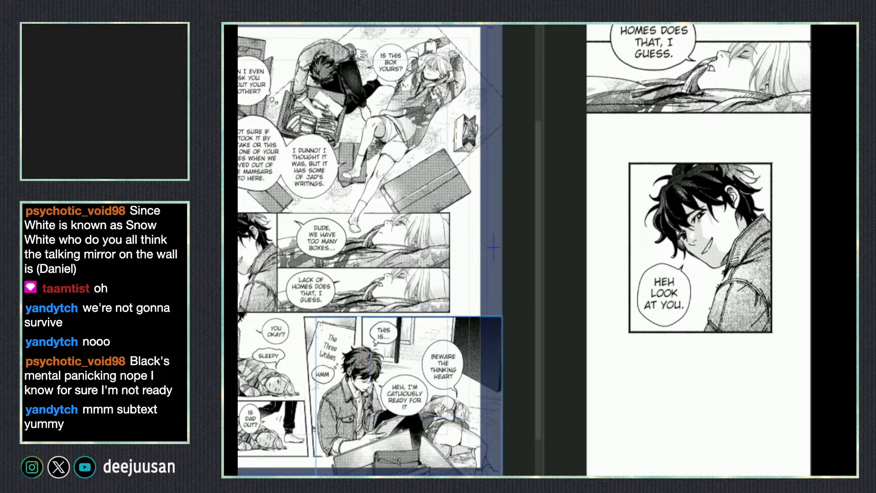
left_click(687, 464)
key("ctrl+v")
- Scale the pasted reading panel down to roughly the strip's width and place it below the "Heh look at you." panel
scroll(729, 445, "down", 2)
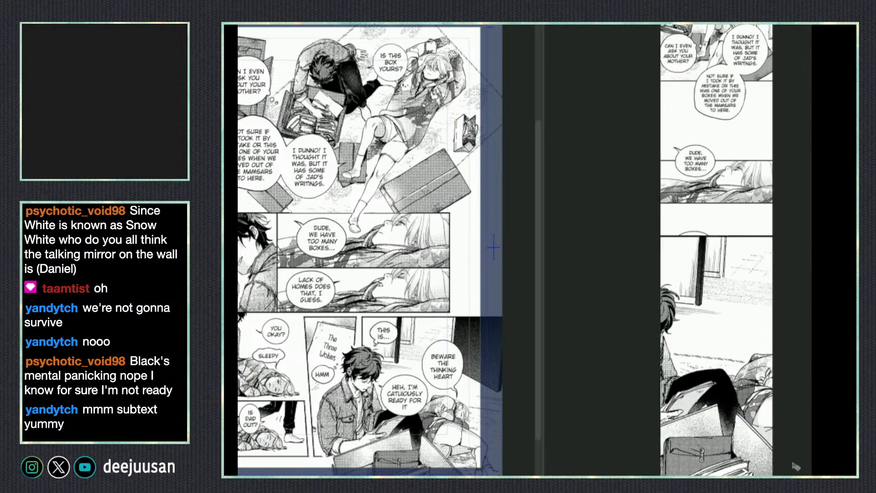
left_click_drag(778, 463, 758, 397)
right_click(756, 395)
left_click(746, 357)
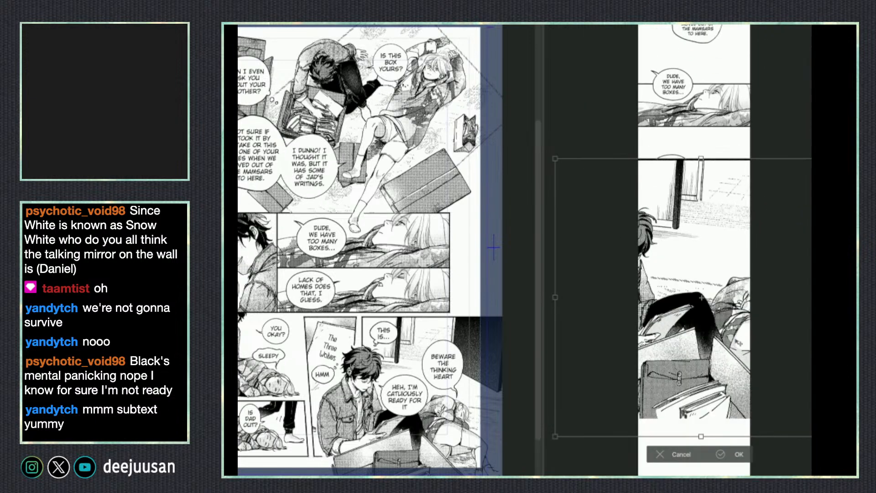
left_click_drag(701, 158, 701, 273)
left_click_drag(703, 355, 703, 443)
left_click_drag(701, 492, 702, 467)
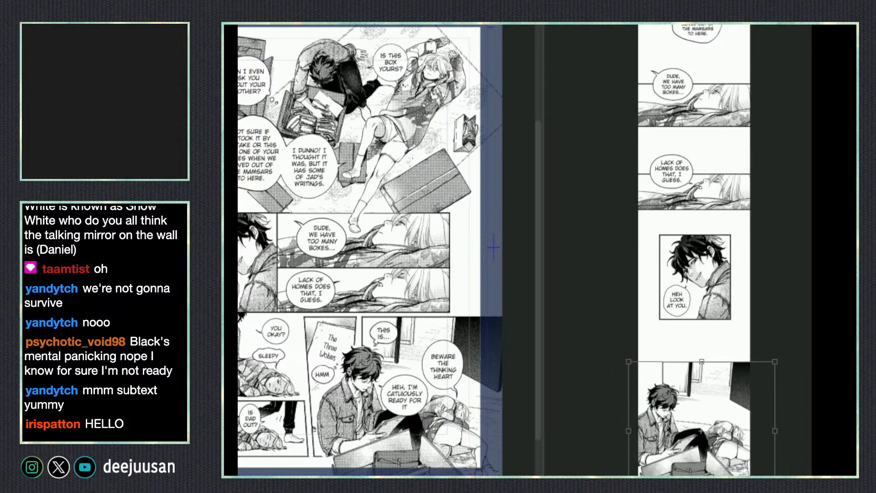
key("Return")
- Trim the uneven lower edge of the reading panel and draw a straight border line along it
key("ctrl+plus")
left_click_drag(768, 475, 782, 427)
right_click(780, 425)
left_click(677, 376)
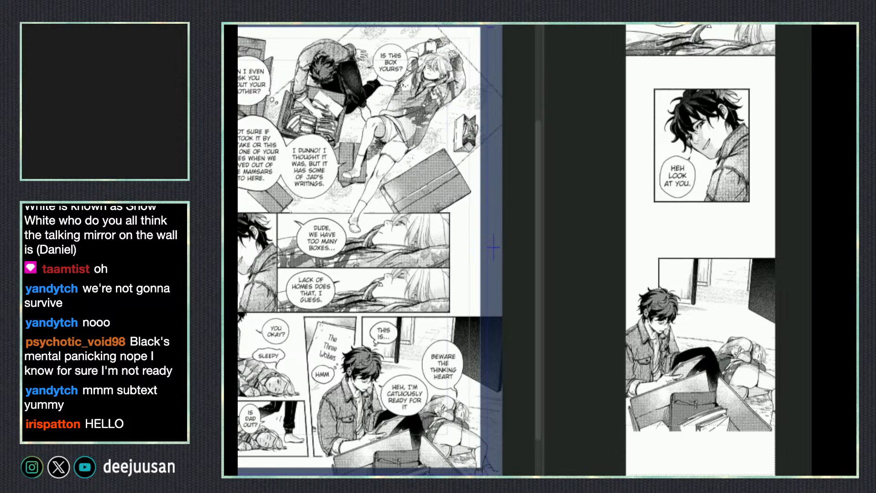
right_click(648, 474)
left_click(536, 465)
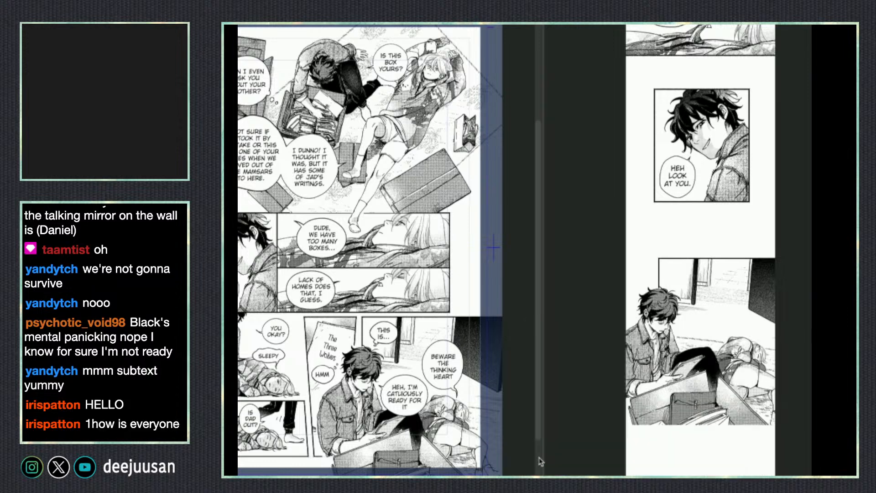
right_click(538, 462)
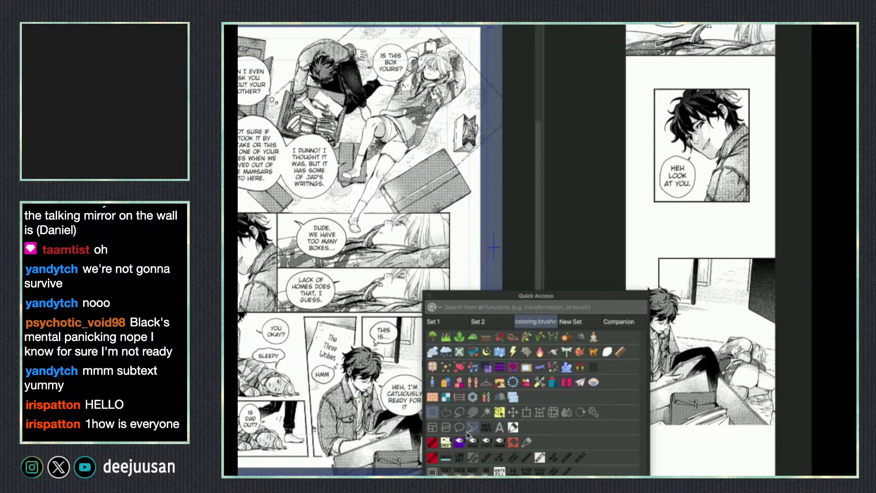
left_click(432, 443)
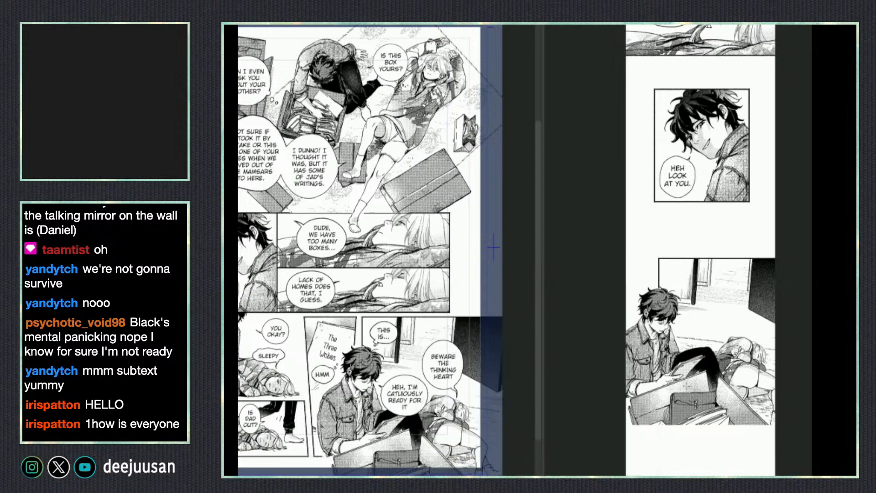
mouse_move(624, 427)
left_mouse_down()
mouse_move(792, 432)
mouse_move(598, 437)
left_mouse_up()
- Move the reading panel down to widen the gap below the "Heh look at you." panel
right_click(598, 445)
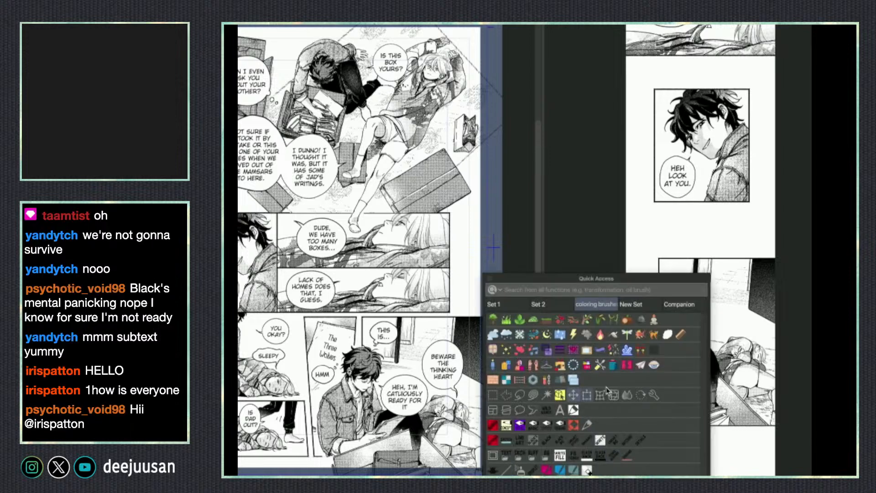
left_click(579, 394)
left_click_drag(724, 403, 724, 431)
left_click_drag(549, 445, 549, 450)
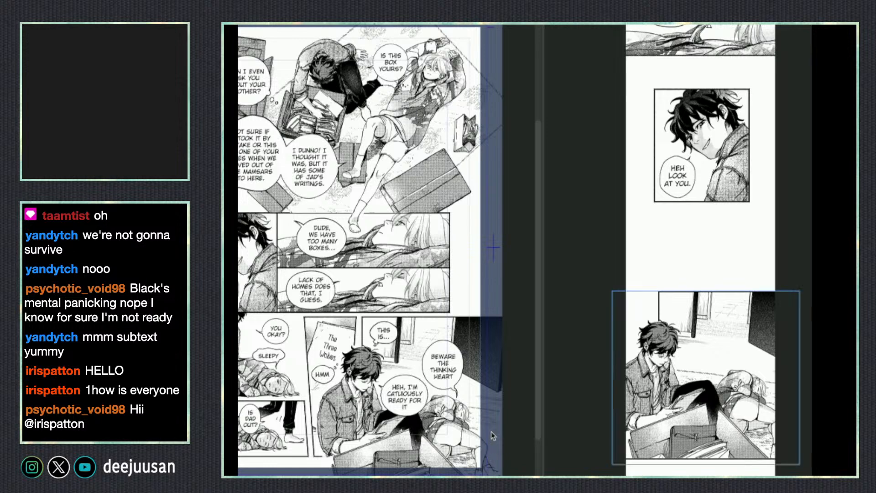
- Copy the "Beware the thinking heart" bubble from the original page and paste it over the reading panel in the strip
left_click(446, 391)
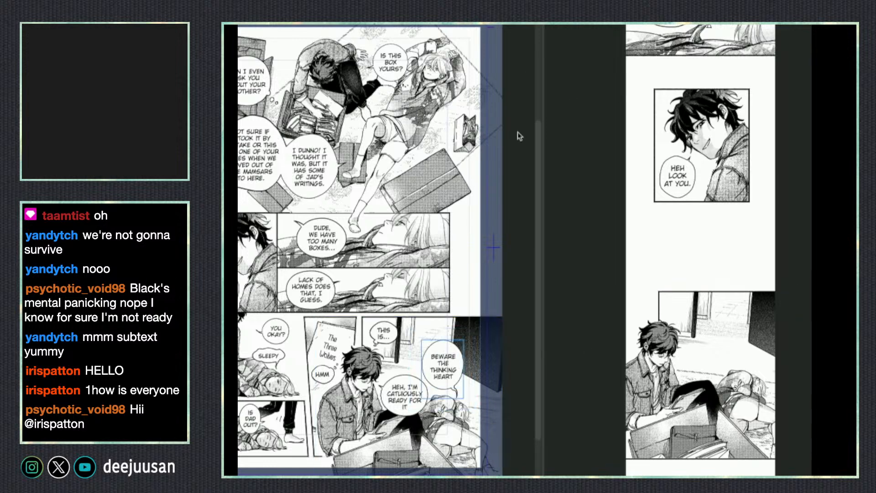
left_click(404, 396)
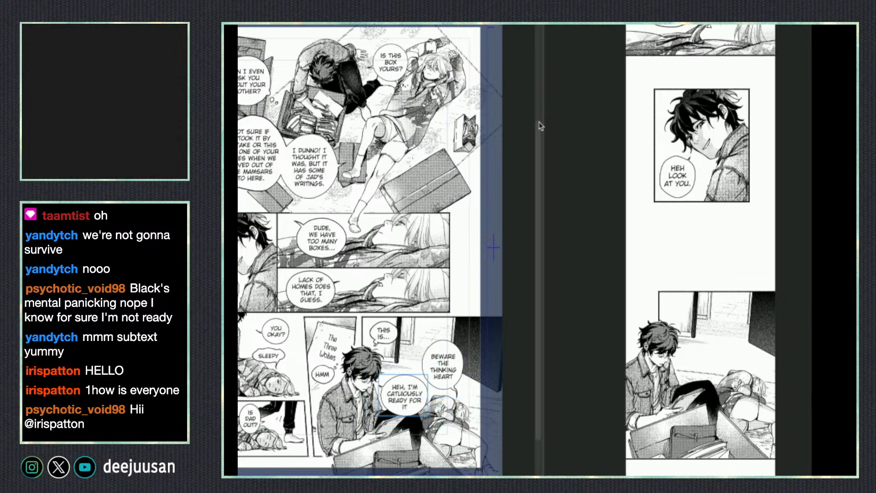
left_click(383, 333)
left_click(477, 306)
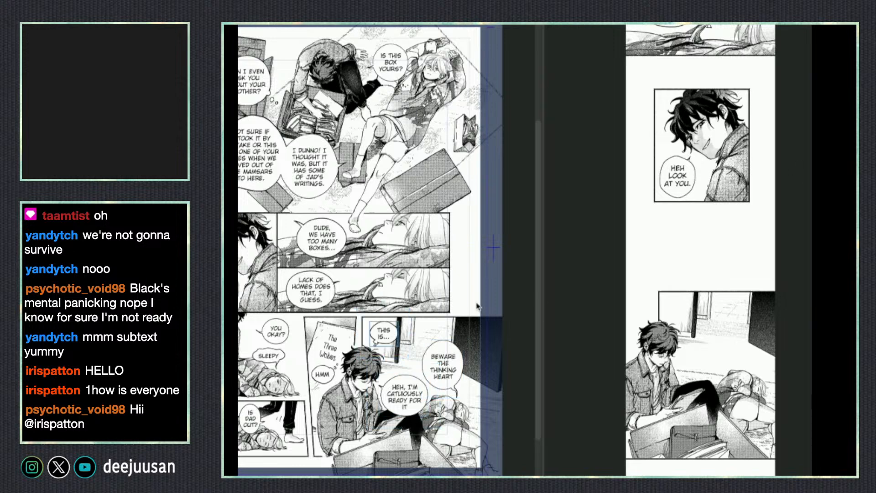
left_click(751, 367)
key("ctrl+v")
left_click_drag(775, 367, 777, 379)
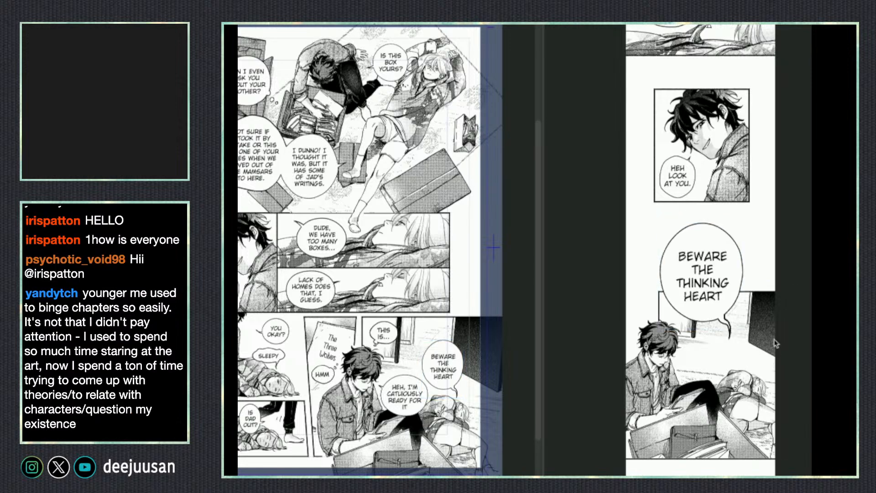
- Scale down the "Beware the thinking heart" bubble and place it over the reading panel's upper edge, near the dark box
right_click(774, 326)
left_click(763, 302)
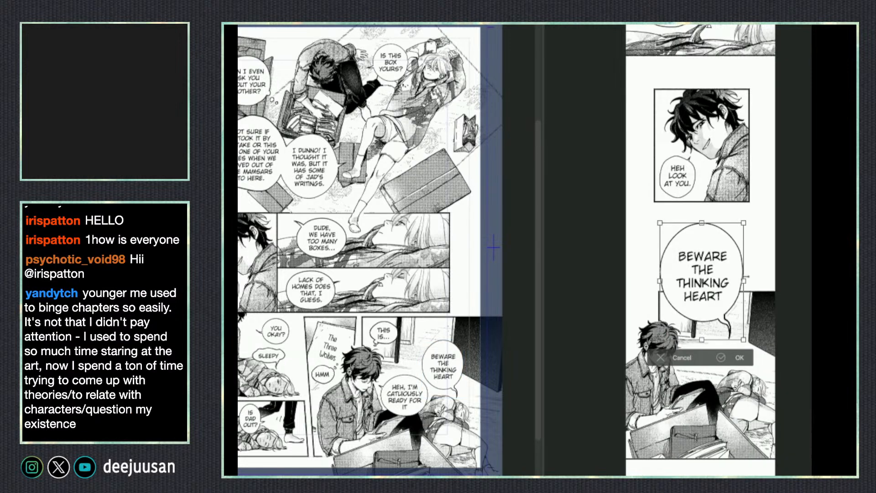
left_click_drag(743, 223, 750, 260)
left_click(761, 322)
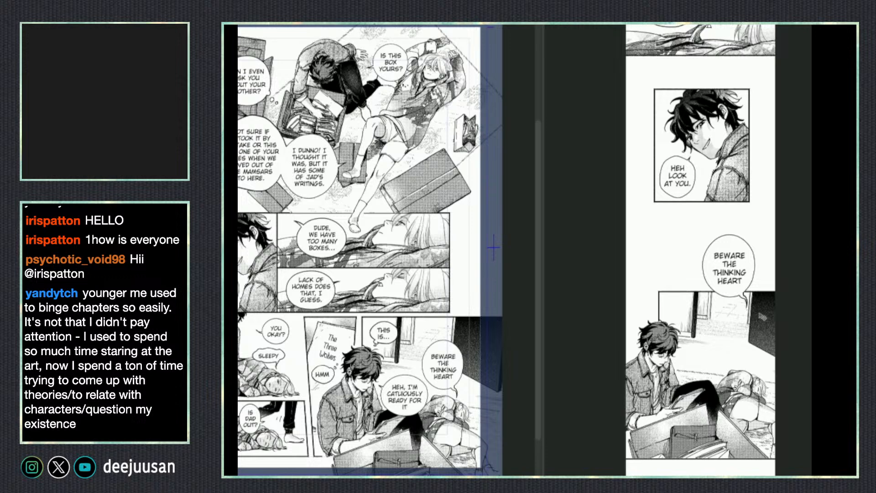
- Enlarge the "Heh look at you." bubble slightly so it overlaps the lower border of its panel
right_click(677, 189)
left_click(644, 145)
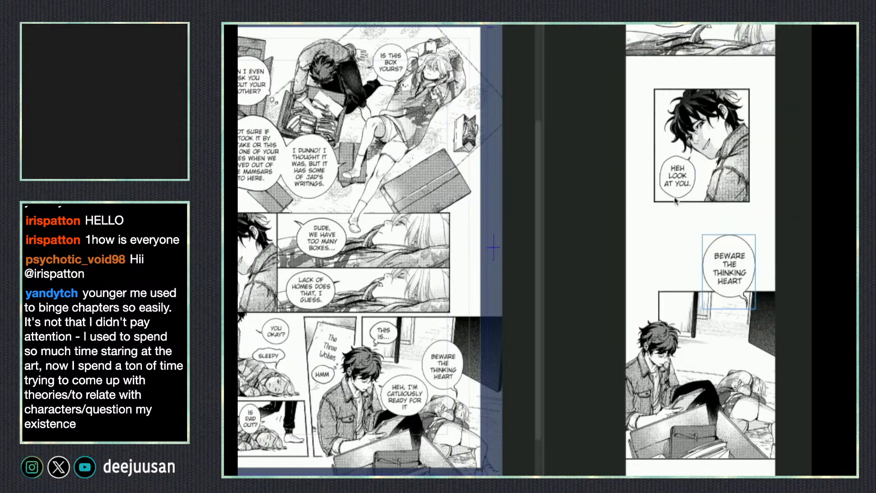
left_click(677, 200)
right_click(671, 203)
left_click(661, 157)
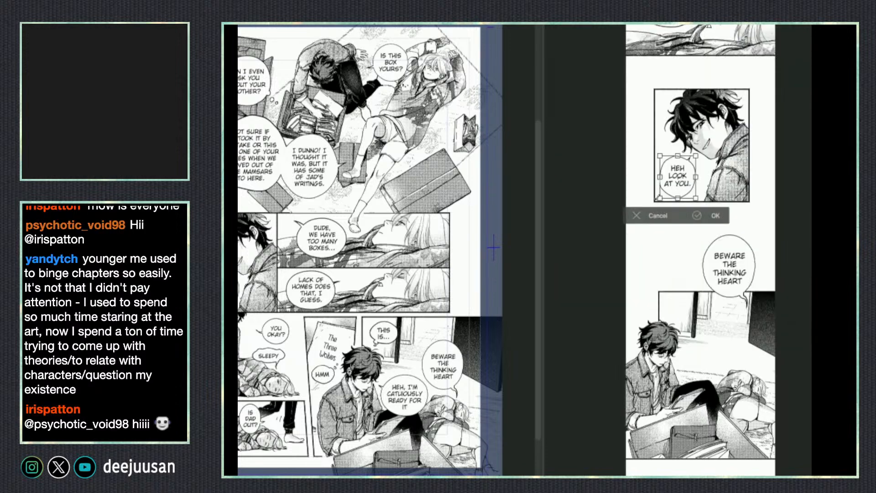
left_click_drag(667, 205, 695, 193)
key("Return")
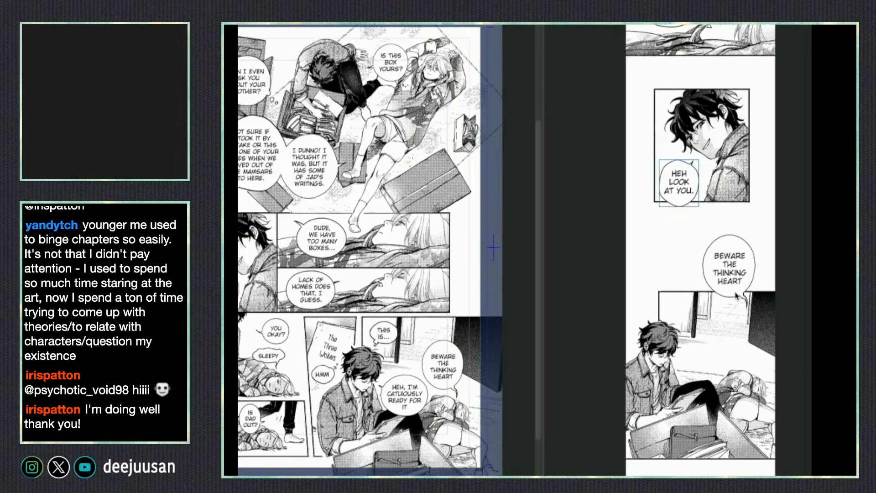
- Move the reading panel up to narrow the gap below the "Heh look at you." panel
left_click_drag(733, 299, 733, 296)
left_click(736, 402)
left_click_drag(737, 404, 736, 372)
left_click_drag(735, 295, 733, 295)
key("ctrl+z")
key("ctrl+z")
left_click_drag(715, 343, 717, 326)
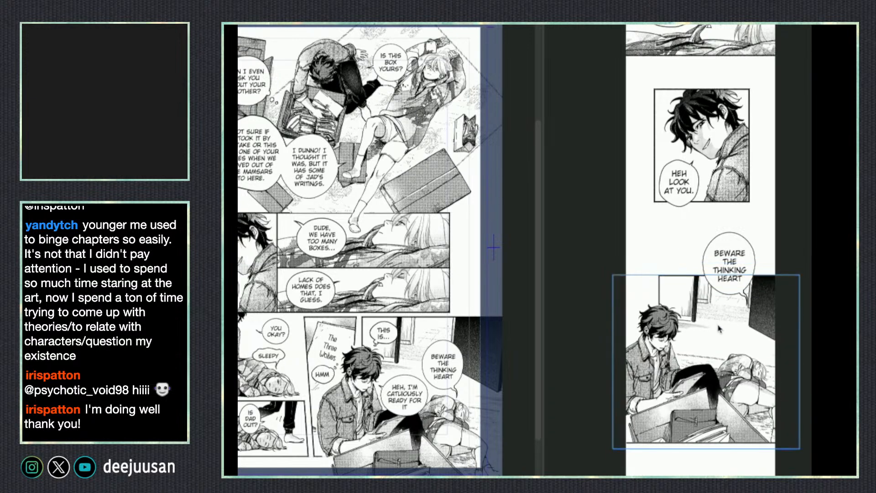
- Move the "Beware the thinking heart" bubble left and down so it sits over the window in the reading panel
left_click(729, 291)
mouse_move(728, 290)
left_mouse_down()
mouse_move(712, 290)
mouse_move(722, 296)
left_mouse_up()
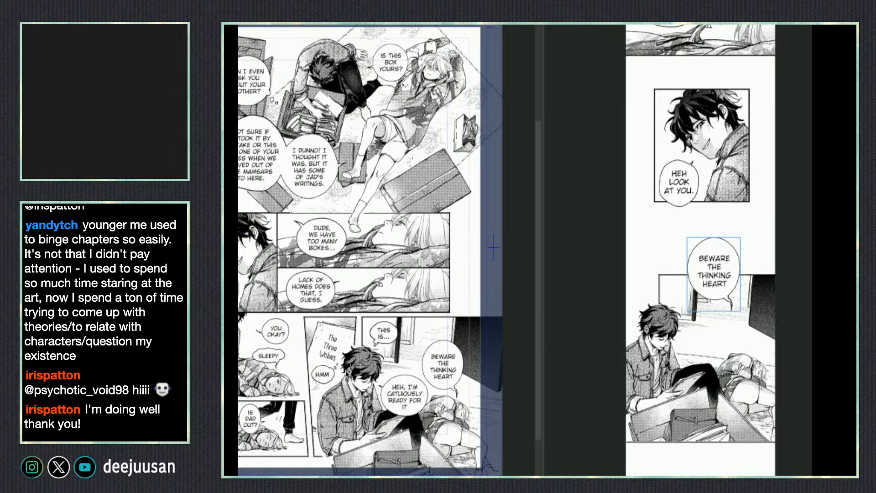
left_click(391, 350)
left_click(392, 339)
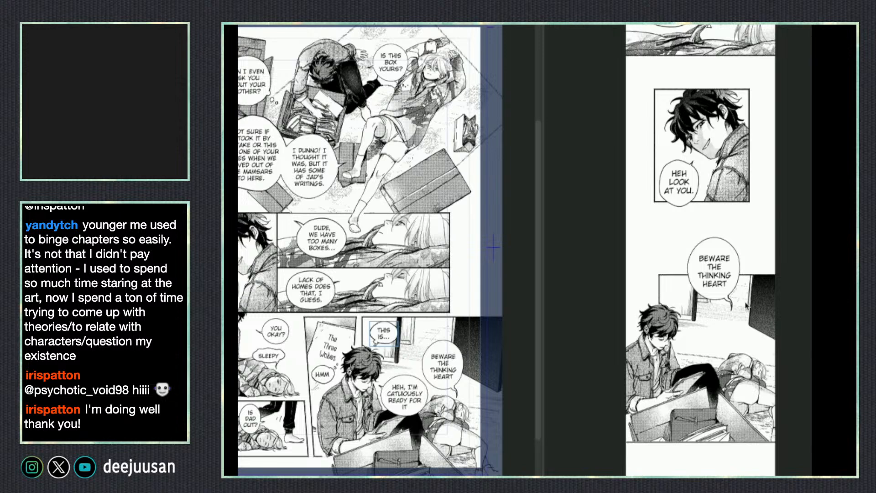
left_click(729, 296)
left_click_drag(731, 294, 734, 301)
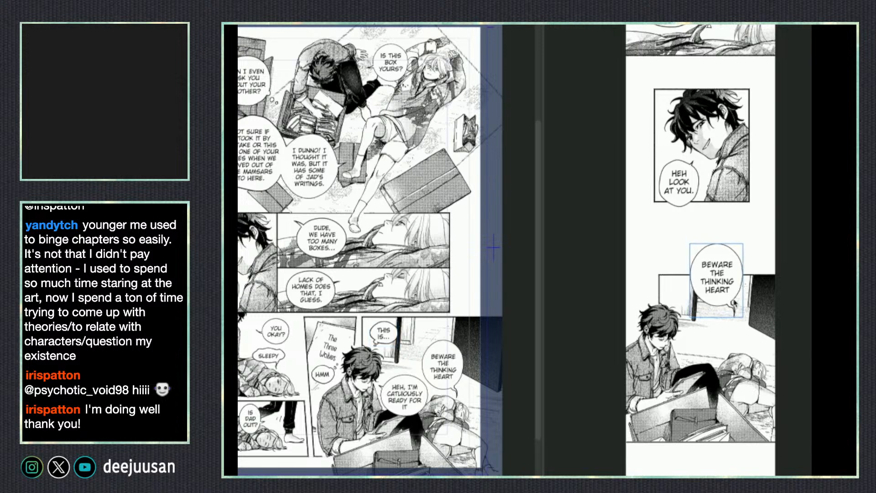
- Copy the "Heh, I'm catuiously ready for it" bubble from the original page and paste it over the reading panel
left_click(409, 375)
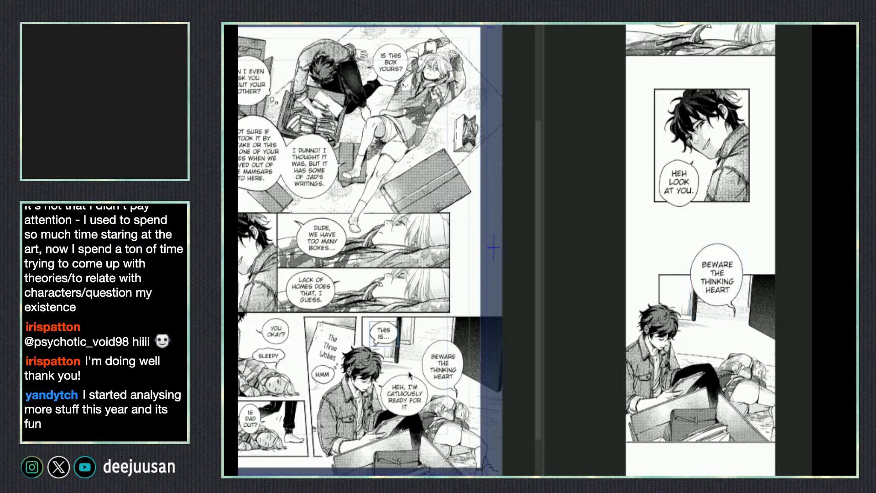
left_click(408, 381)
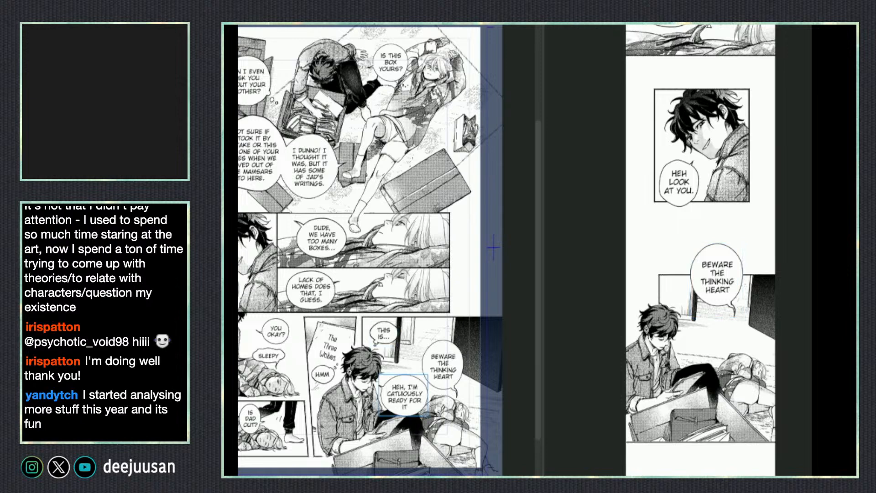
left_click(701, 371)
key("ctrl+v")
left_click_drag(717, 288, 715, 348)
- Scale down the "Heh, I'm catuiously ready for it" bubble and place it below the "Beware the thinking heart" bubble
key("q")
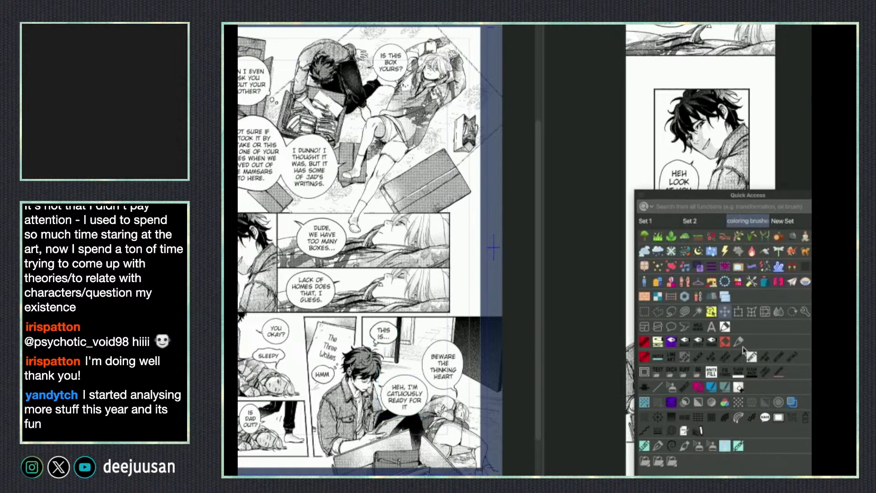
left_click(739, 313)
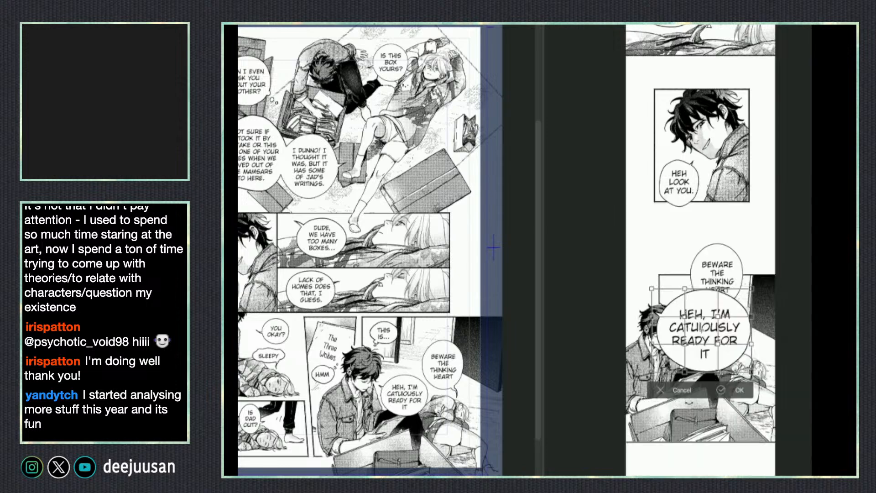
left_click(674, 390)
key("q")
left_click(657, 349)
left_click_drag(751, 288, 718, 315)
left_click_drag(686, 343, 729, 362)
left_click(748, 391)
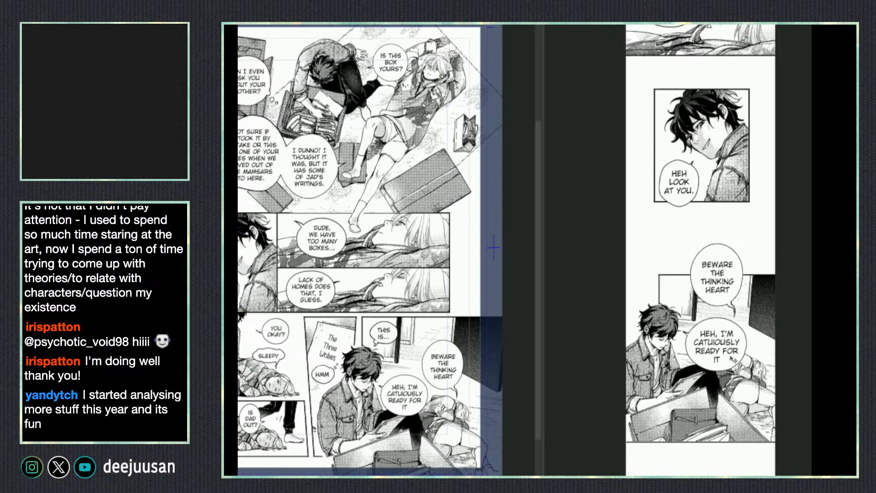
- Shrink the "Heh, I'm catuiously ready for it" bubble slightly more and nudge it into place beside the reading man's head
key("F7")
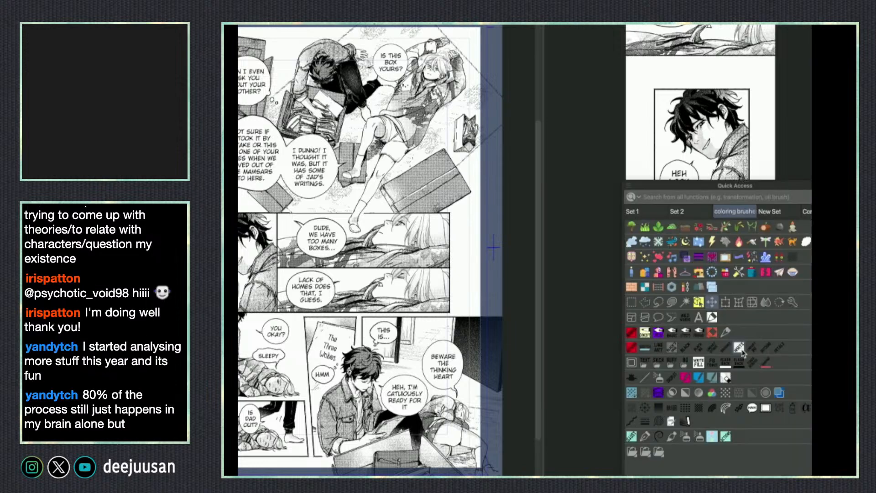
left_click(726, 304)
left_click_drag(744, 318, 741, 321)
left_click(748, 385)
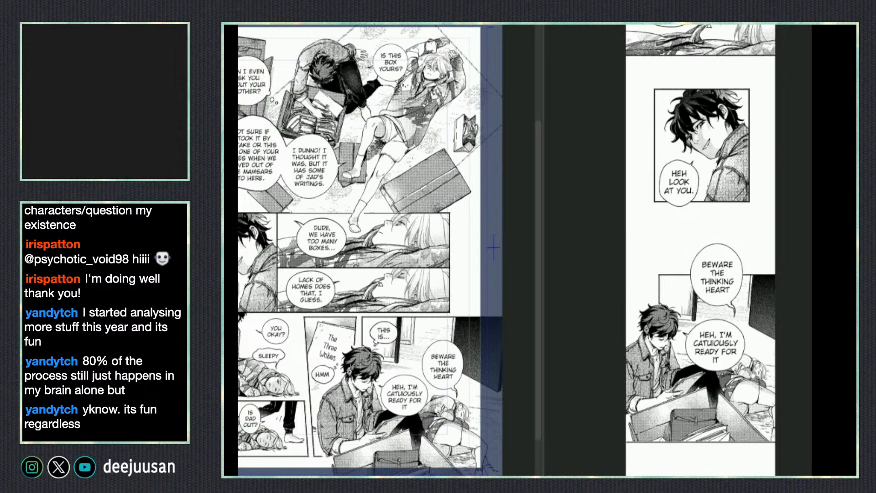
scroll(756, 372, "down", 1)
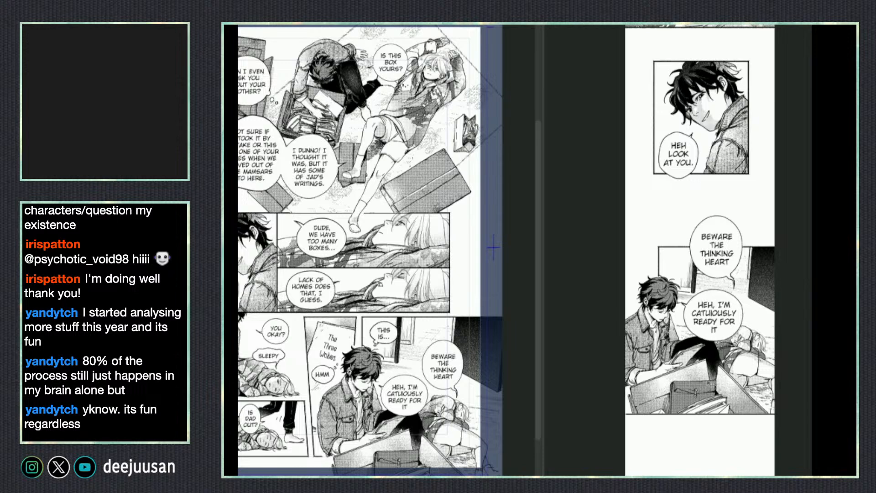
scroll(698, 409, "down", 1)
left_click_drag(715, 316, 716, 319)
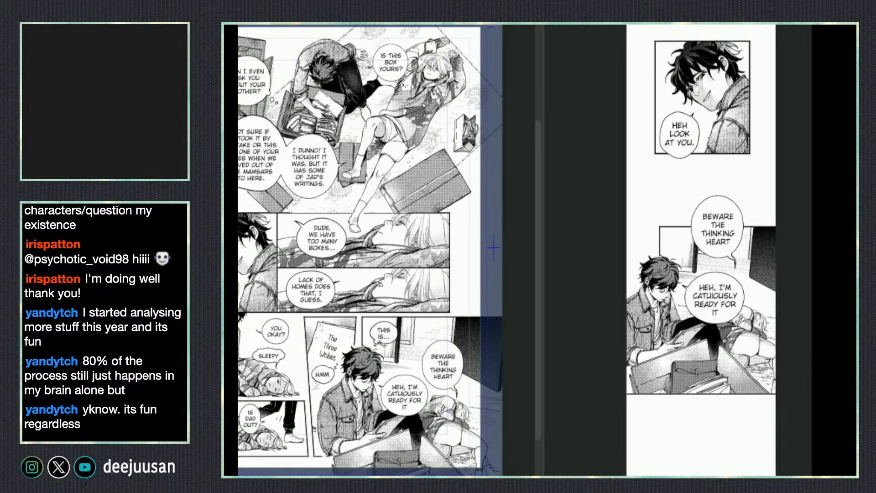
- Copy the "This is..." bubble from the original page into the strip, scaled down and placed above the reading man's head
left_click(393, 341)
left_click(734, 324)
key("ctrl+v")
left_click_drag(744, 329, 727, 323)
key("q")
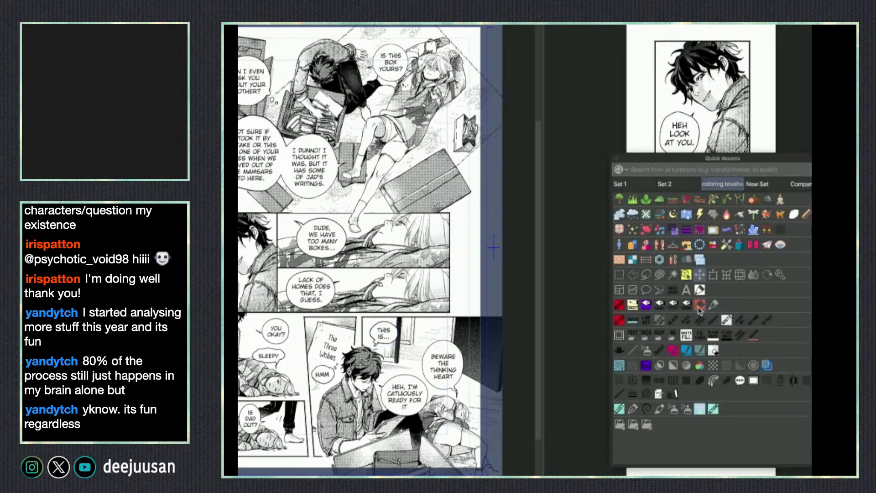
left_click(713, 275)
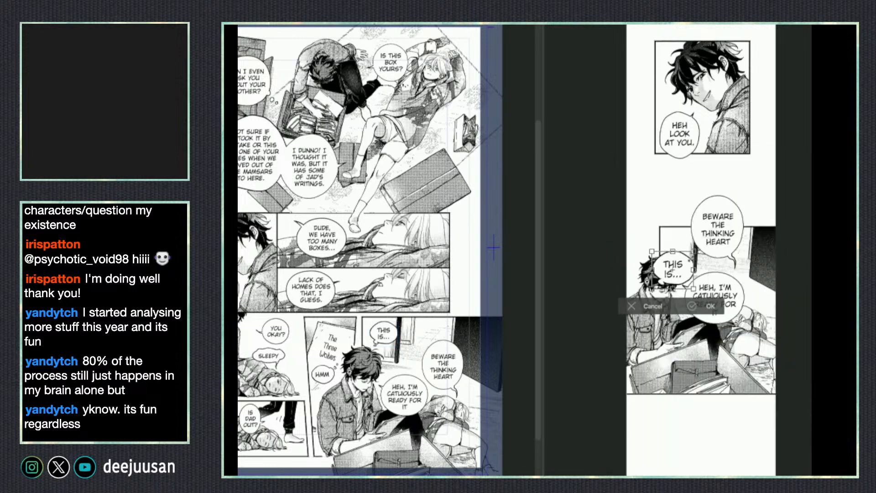
left_click_drag(673, 277, 676, 243)
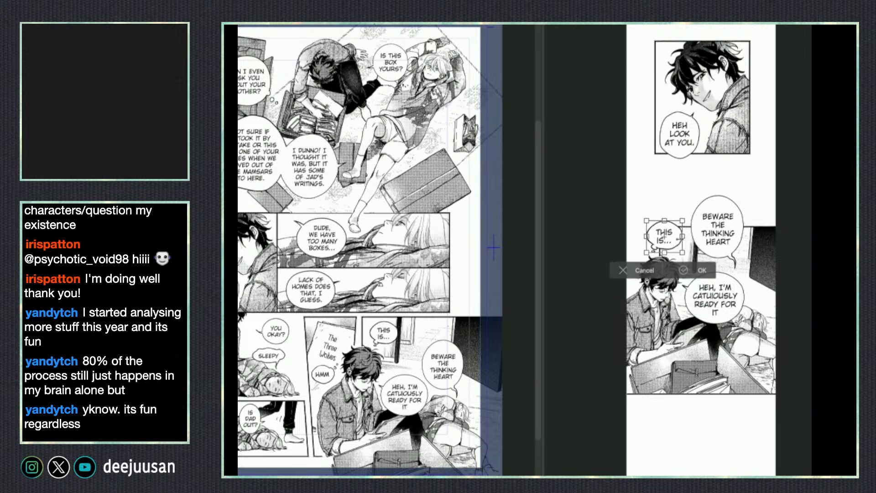
left_click(697, 268)
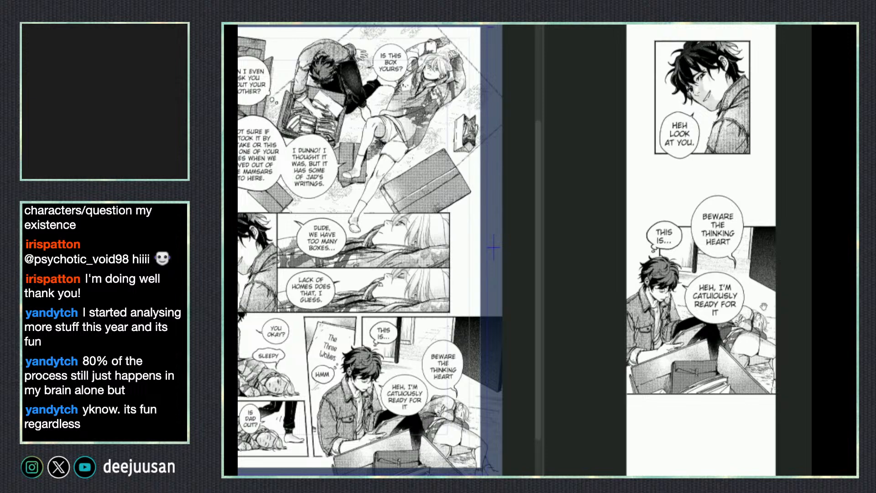
- Copy the "The Three Wolves" panel from the original page and paste it into the strip below the reading panel
left_click_drag(758, 374, 753, 345)
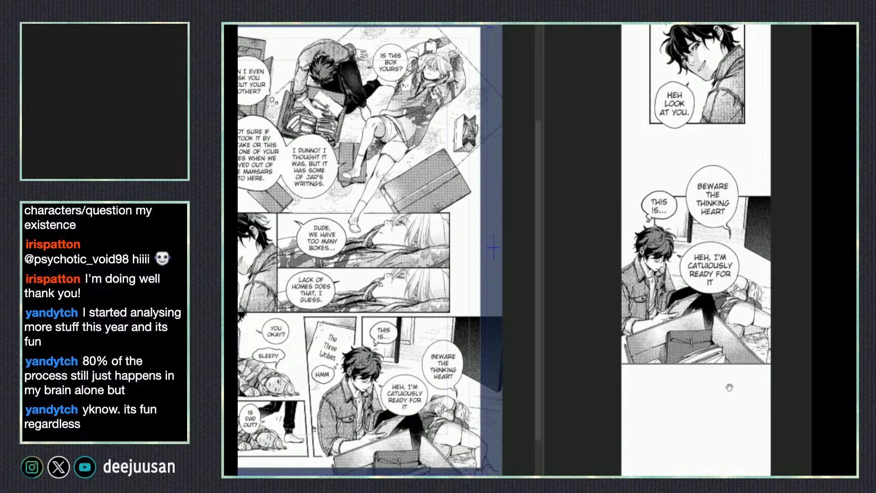
scroll(729, 381, "down", 1)
left_click_drag(712, 405, 710, 378)
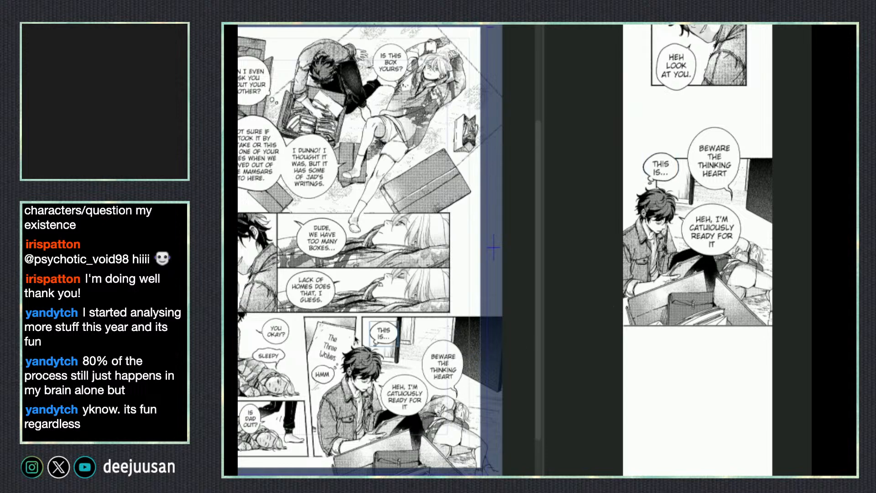
left_click(355, 343)
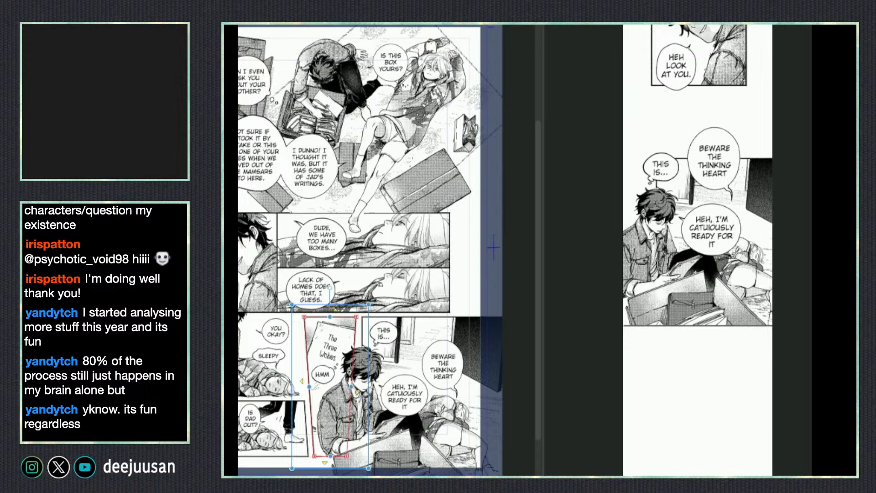
left_click(330, 347)
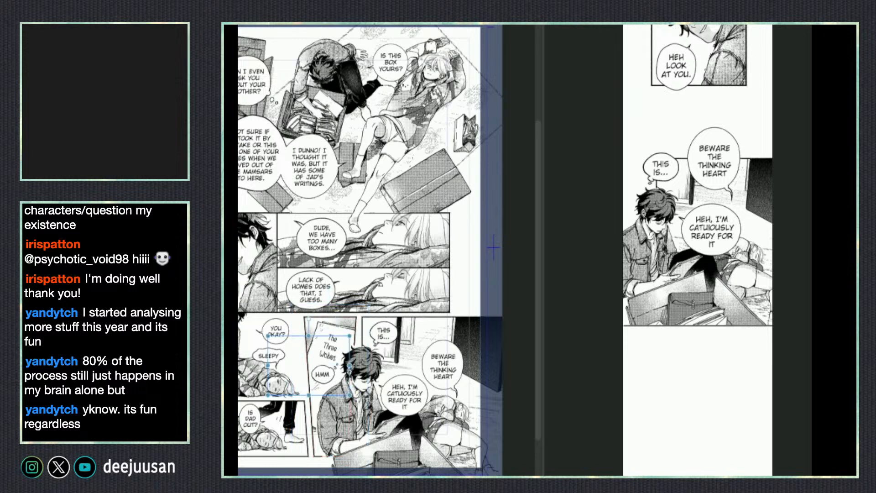
left_click(309, 384)
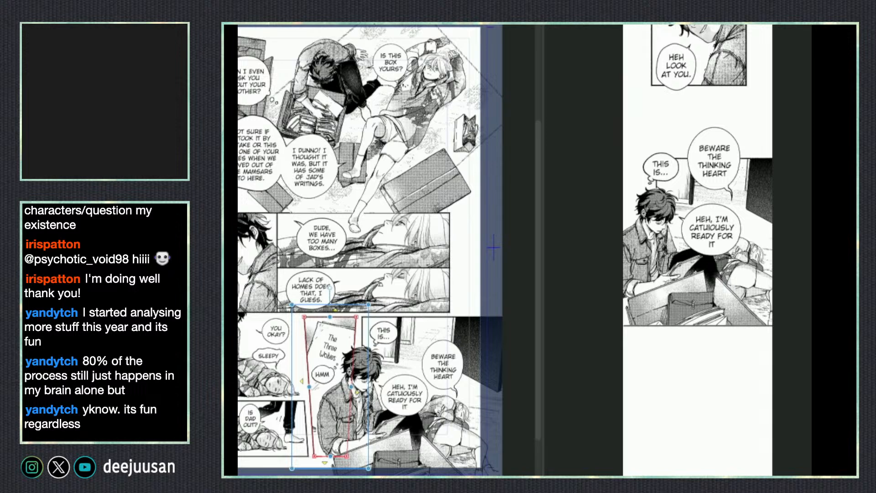
key("Return")
left_click(663, 459)
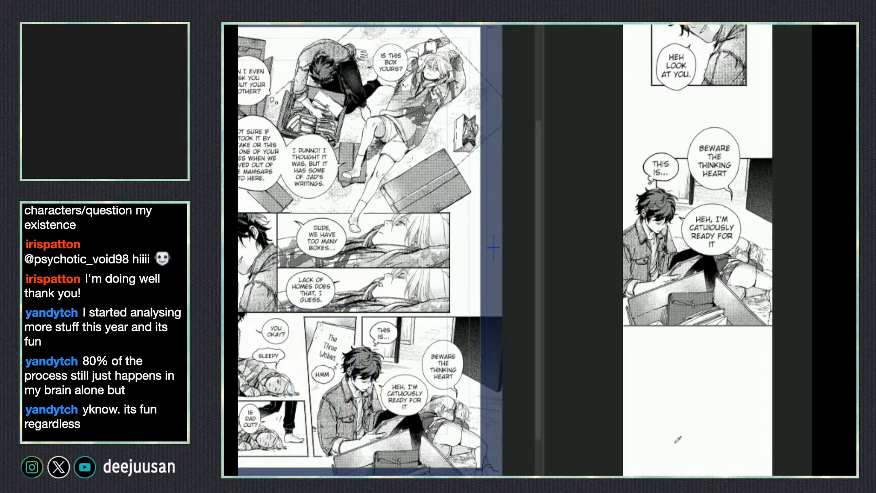
key("super+v")
left_click_drag(703, 219, 715, 410)
- Position the pasted "The Three Wolves" panel near the strip's centre, just under the reading panel
key("q")
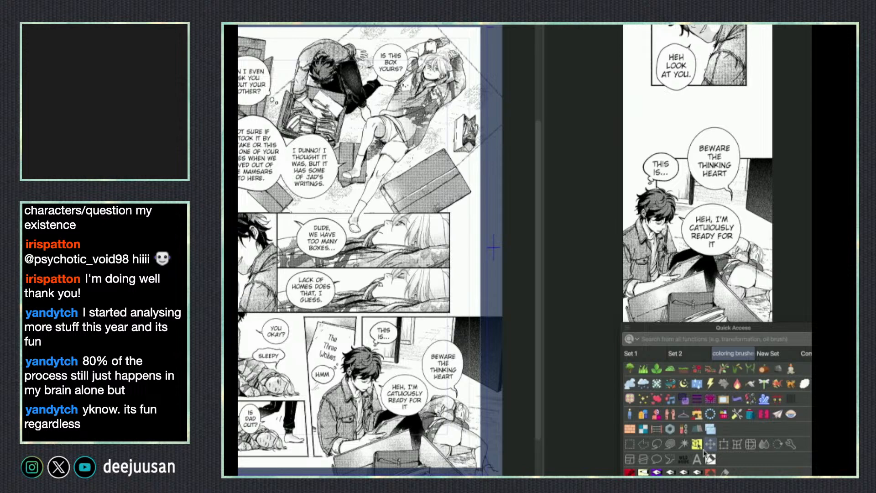
left_click_drag(740, 382, 731, 412)
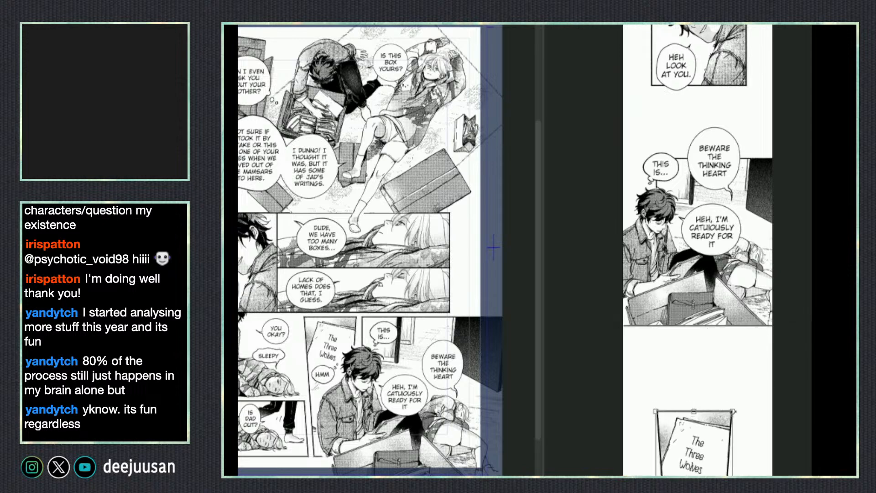
left_click_drag(726, 465, 753, 405)
left_click_drag(758, 352, 756, 357)
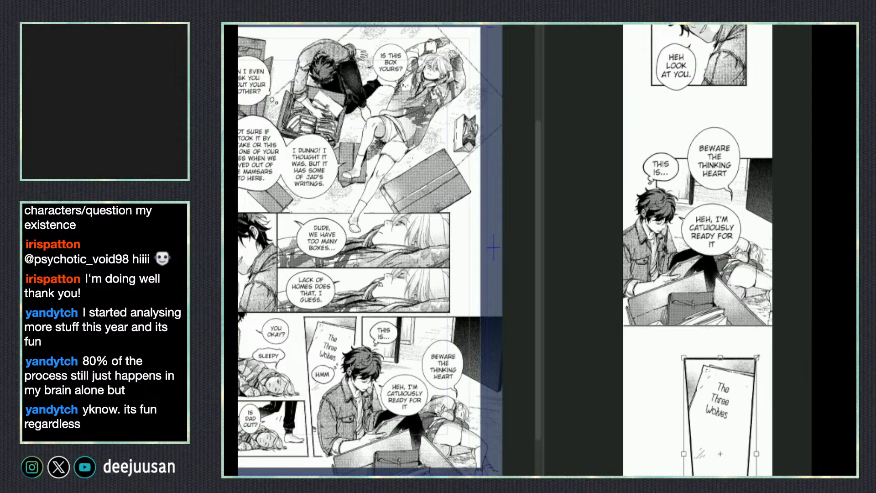
left_click_drag(745, 425, 719, 399)
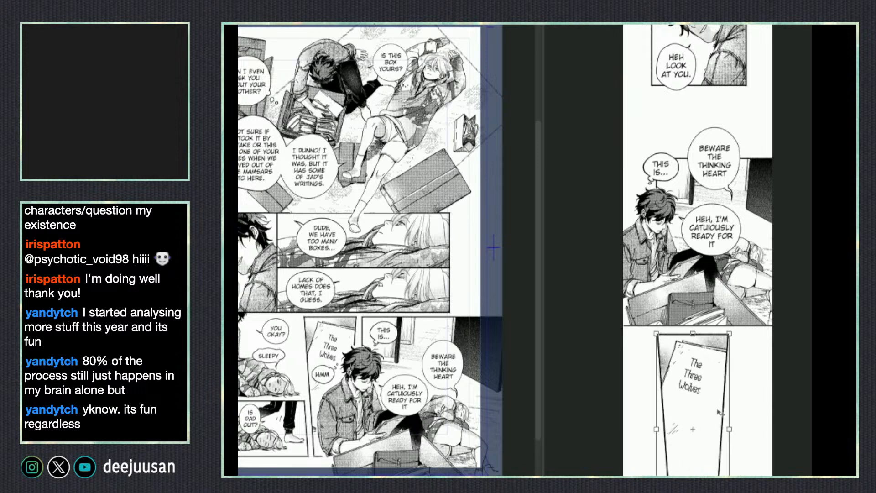
key("Return")
- Enlarge the "The Three Wolves" panel and widen the gap between it and the reading panel
key("F1")
left_click(671, 382)
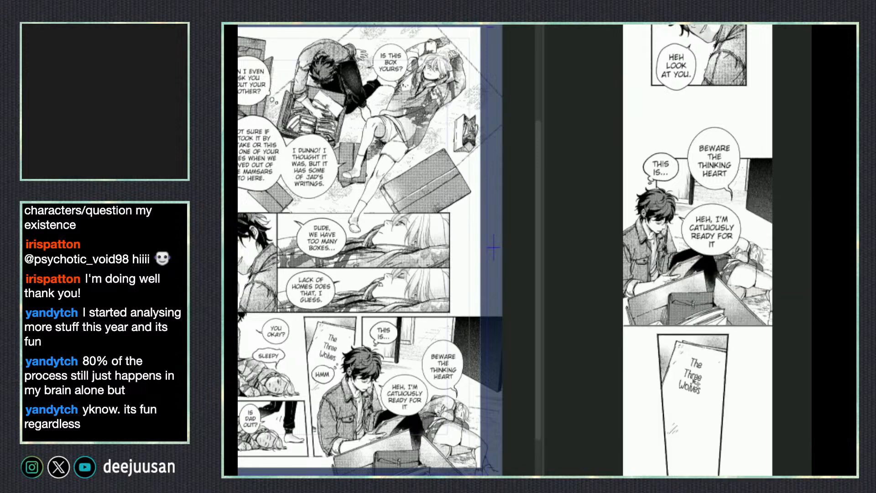
left_click_drag(778, 462, 719, 429)
key("F1")
key("F1")
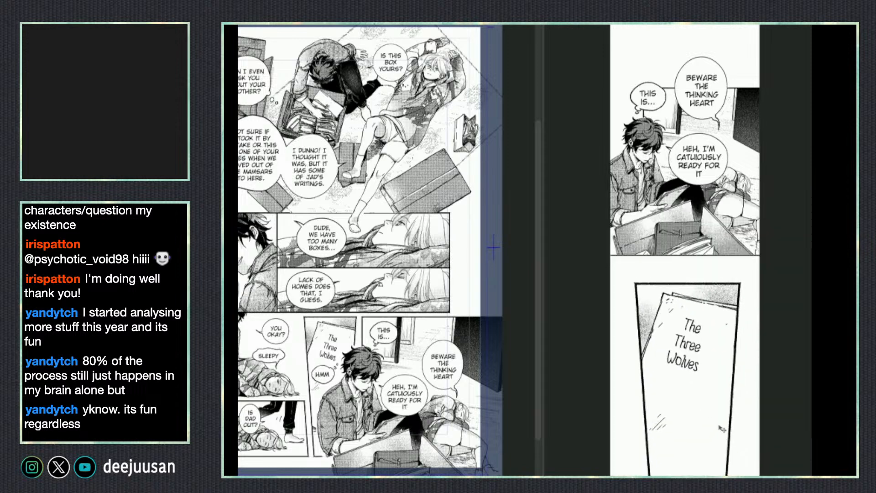
- Draw straight left, lower and right border lines to frame the titled upper part of the "The Three Wolves" panel
key("F1")
left_click(623, 451)
mouse_move(641, 282)
left_mouse_down()
mouse_move(643, 420)
mouse_move(741, 401)
left_mouse_up()
key("ctrl+z")
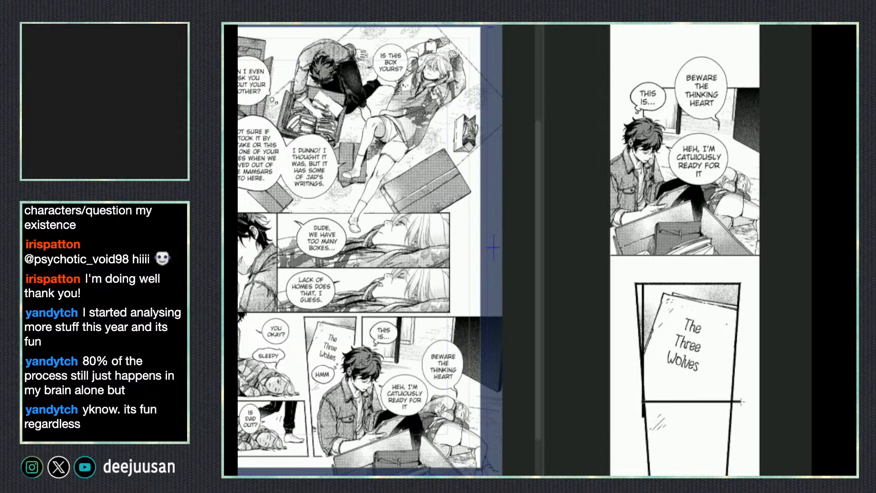
left_click_drag(739, 284, 743, 404)
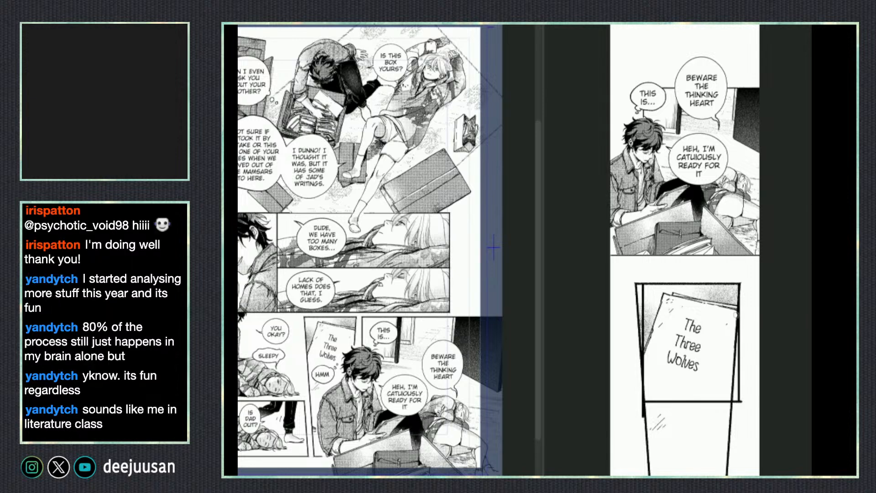
- Delete the artwork and border lines that extend below the new frame of the "The Three Wolves" panel
left_click_drag(733, 339, 733, 397)
left_click_drag(743, 403, 611, 476)
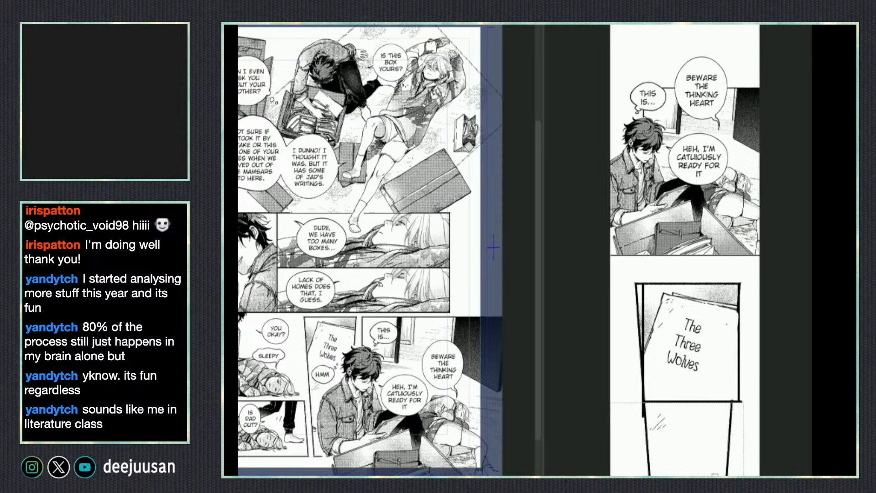
key("Delete")
- Clear the leftover lines outside the "The Three Wolves" frame on all four sides, then deselect
left_click_drag(760, 272, 739, 424)
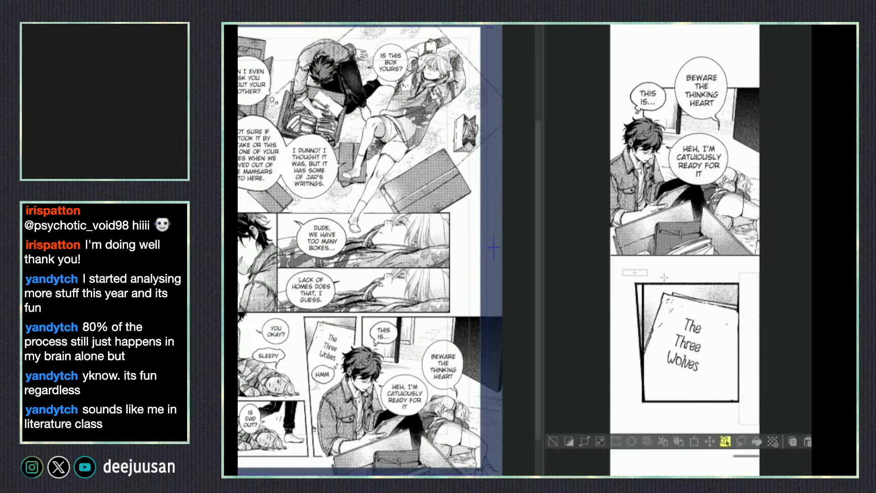
left_click_drag(663, 278, 779, 283)
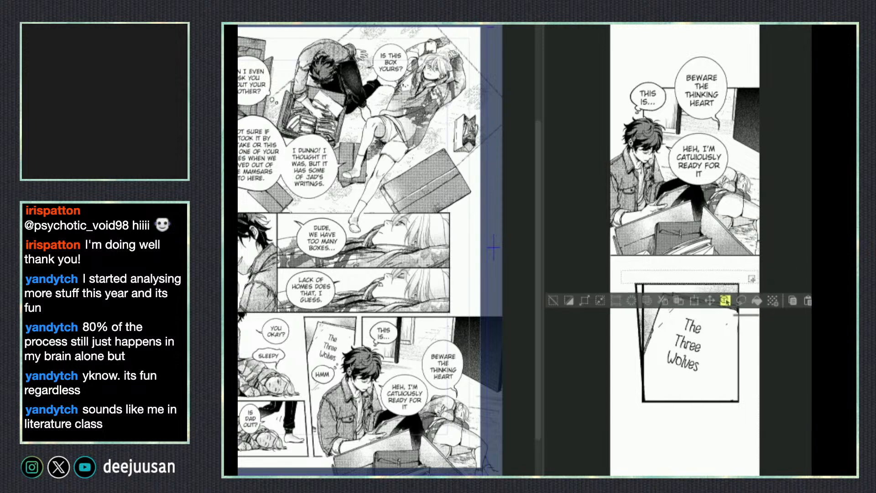
left_click_drag(629, 280, 643, 443)
key("Delete")
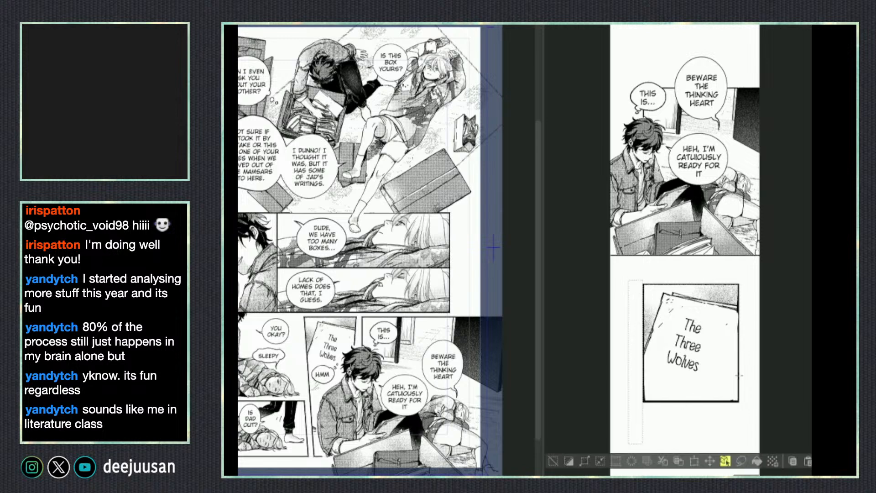
key("ctrl+d")
left_click_drag(739, 402, 629, 437)
key("Delete")
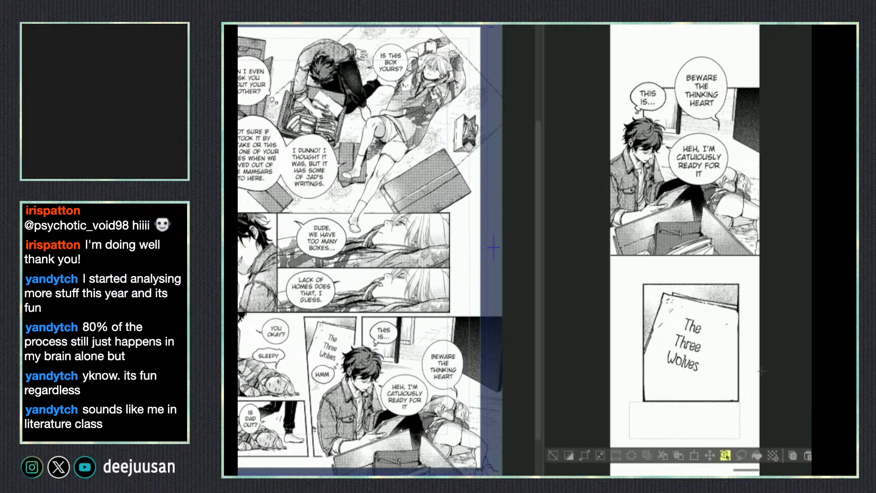
key("ctrl+d")
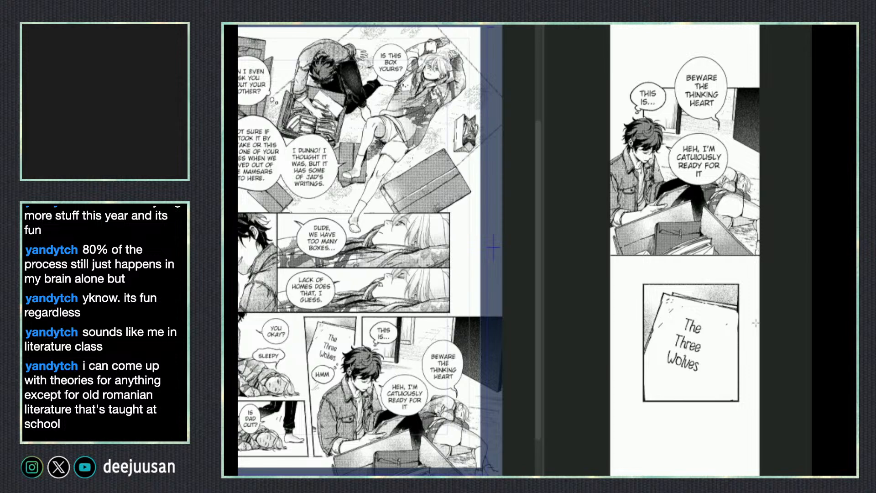
- Redraw the right border of the "The Three Wolves" panel as a straight line
key("q")
left_click(661, 354)
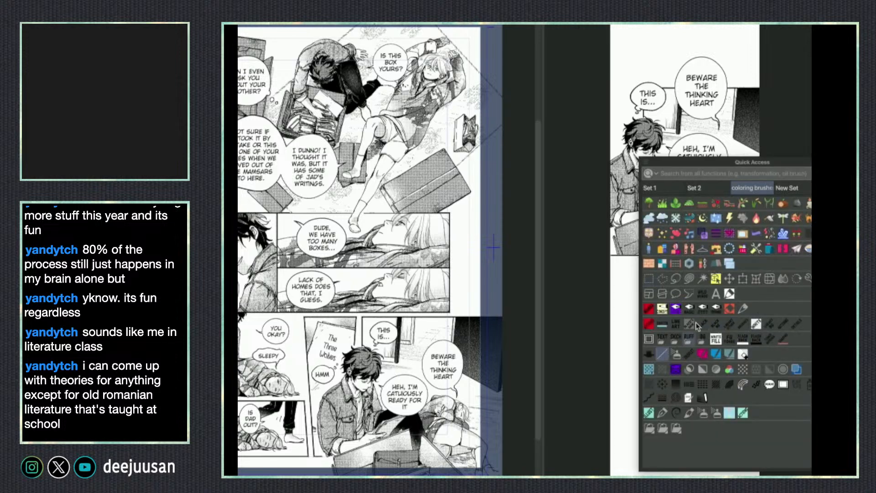
left_click_drag(738, 285, 738, 377)
key("ctrl+z")
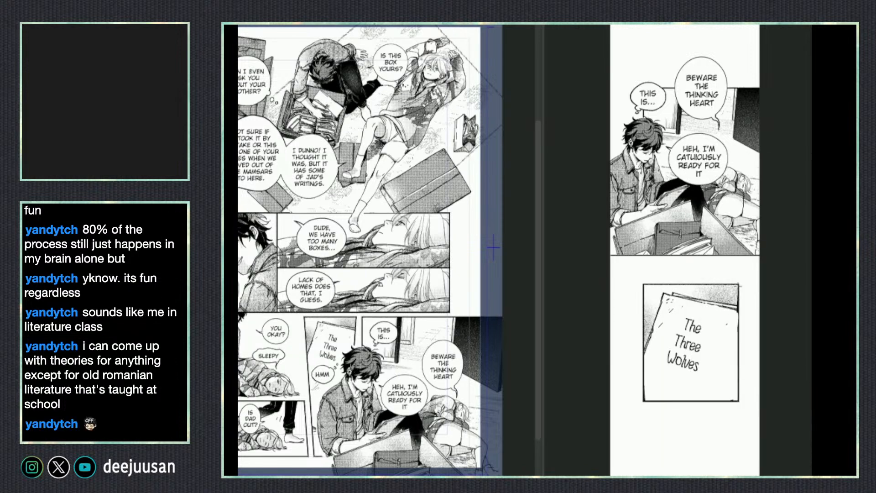
left_click_drag(739, 287, 739, 373)
key("ctrl+z")
mouse_move(738, 285)
left_mouse_down()
mouse_move(739, 401)
mouse_move(711, 440)
left_mouse_up()
- Shift the framed "The Three Wolves" panel slightly up and to the left within the strip
key("q")
left_click(742, 292)
left_click_drag(709, 422, 700, 420)
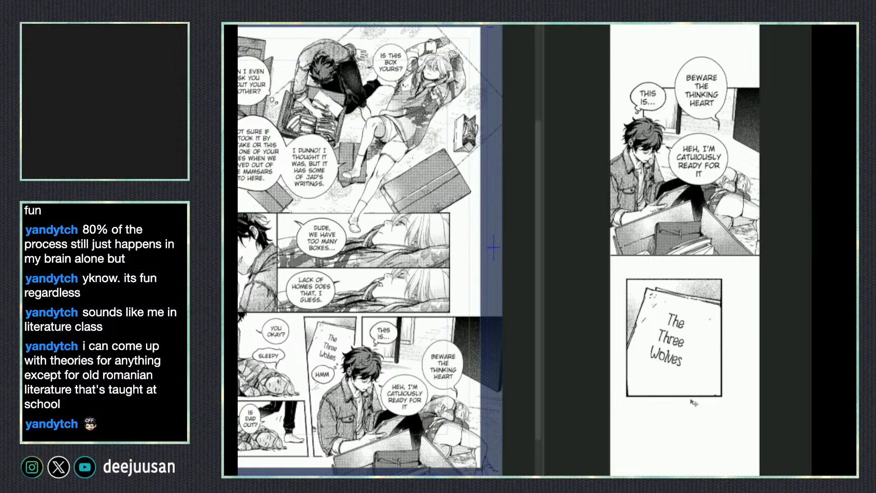
left_click_drag(729, 422, 709, 414)
left_click_drag(685, 383, 691, 389)
- Scale the "The Three Wolves" panel down slightly and centre it below the reading panel
key("q")
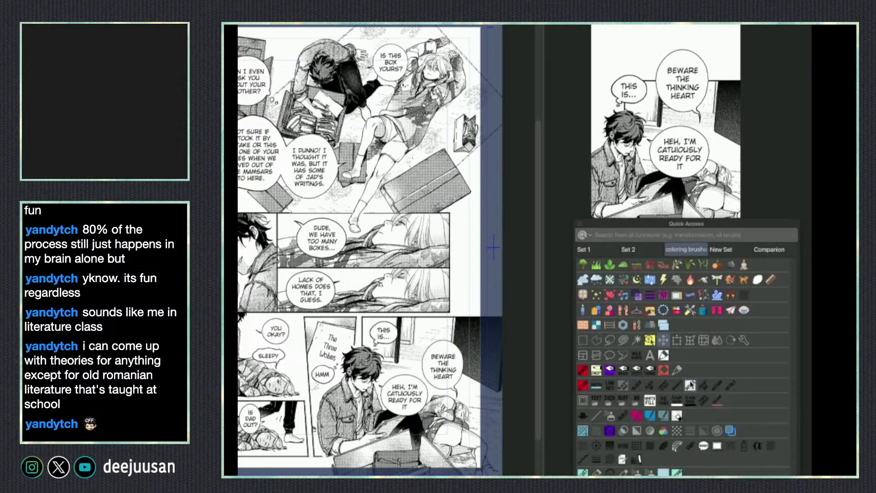
left_click(677, 340)
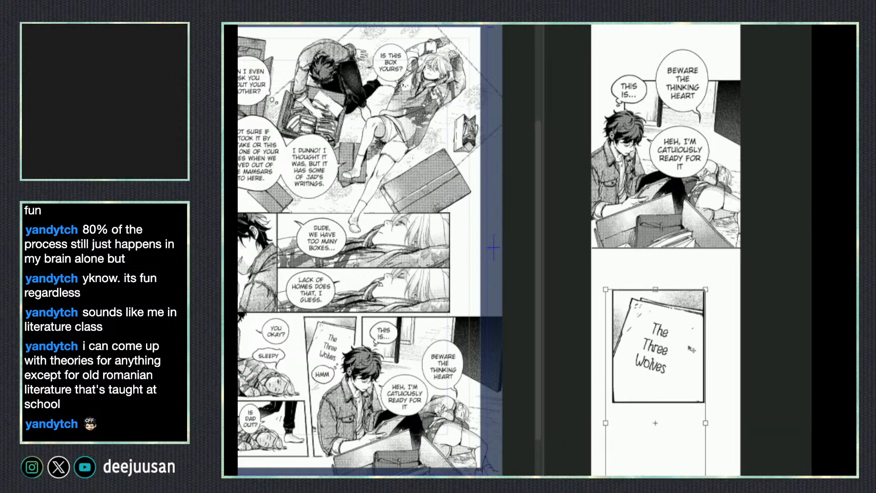
left_click_drag(691, 342, 692, 339)
key("Return")
left_click_drag(690, 393, 705, 378)
- Select the reading panel and draw a straight line along its bottom edge across the full strip width
key("q")
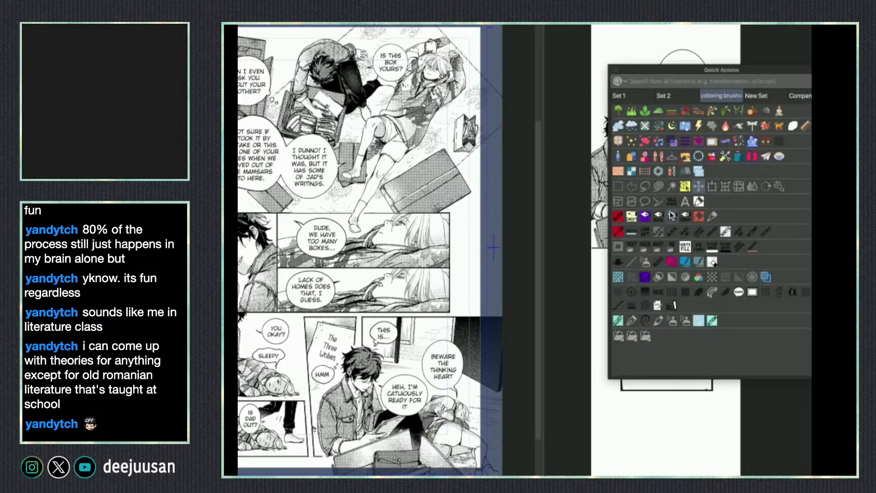
left_click(686, 187)
left_click(704, 209)
key("q")
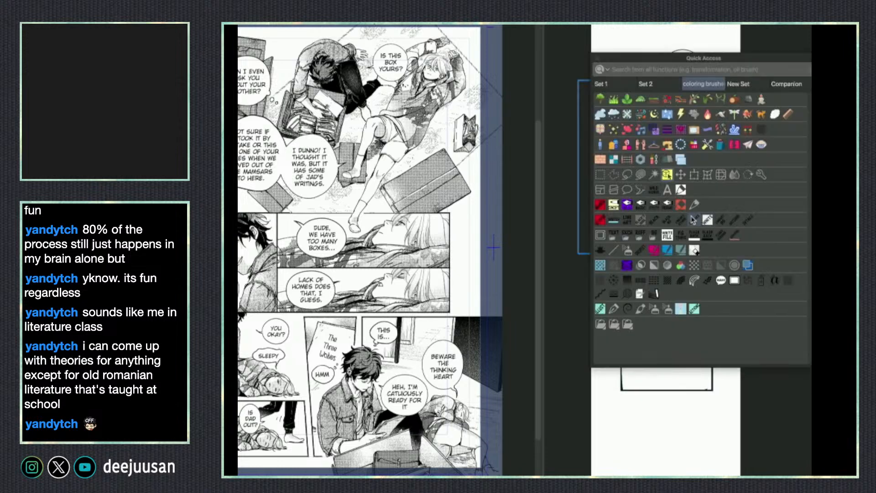
left_click(611, 251)
left_click_drag(589, 249, 743, 248)
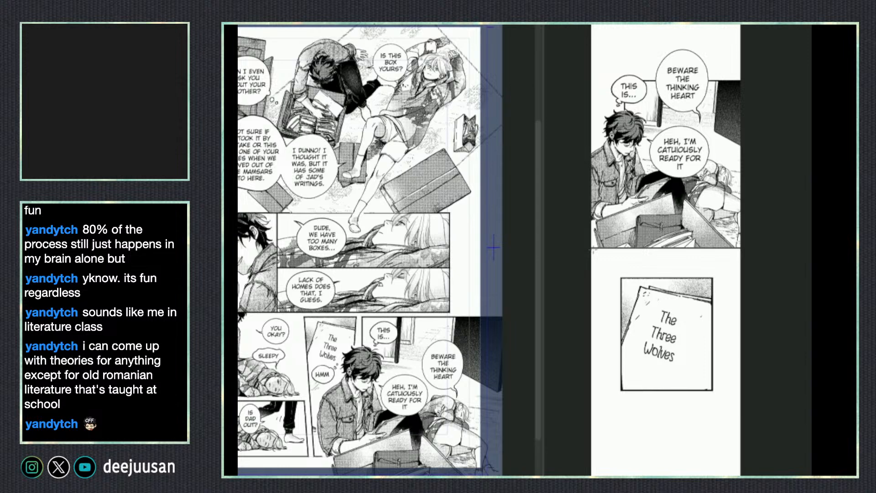
- Copy the "HMM" thought bubble from the original page and paste it into the webtoon strip
key("q")
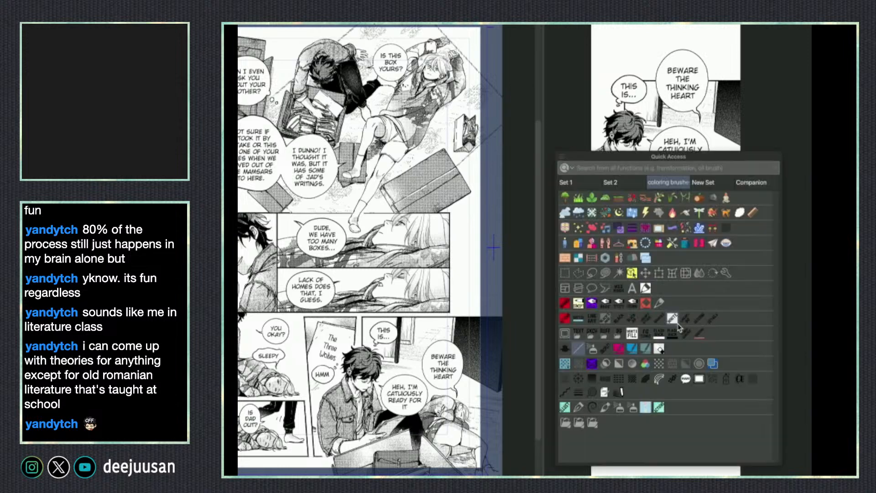
left_click(633, 273)
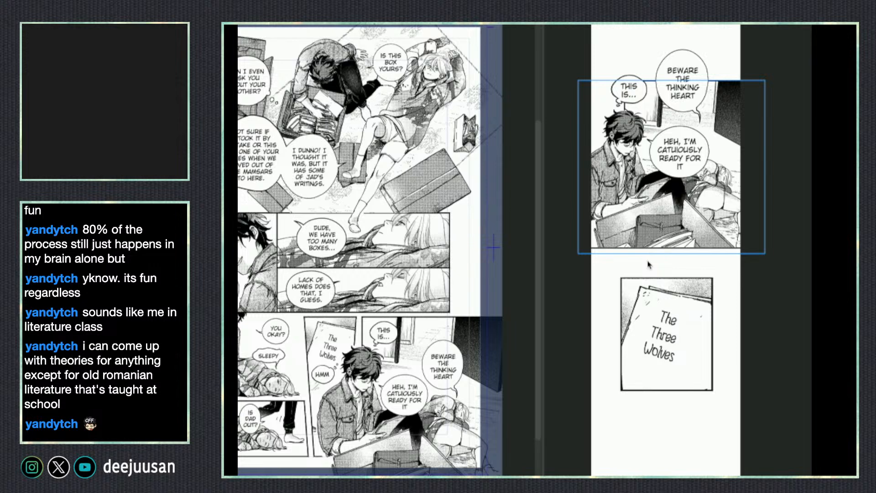
left_click(310, 448)
left_click_drag(309, 448, 326, 447)
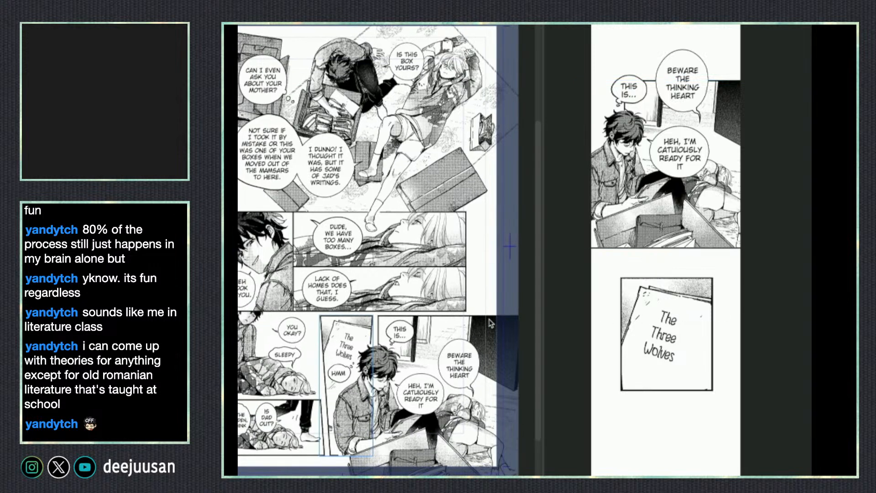
left_click(338, 372)
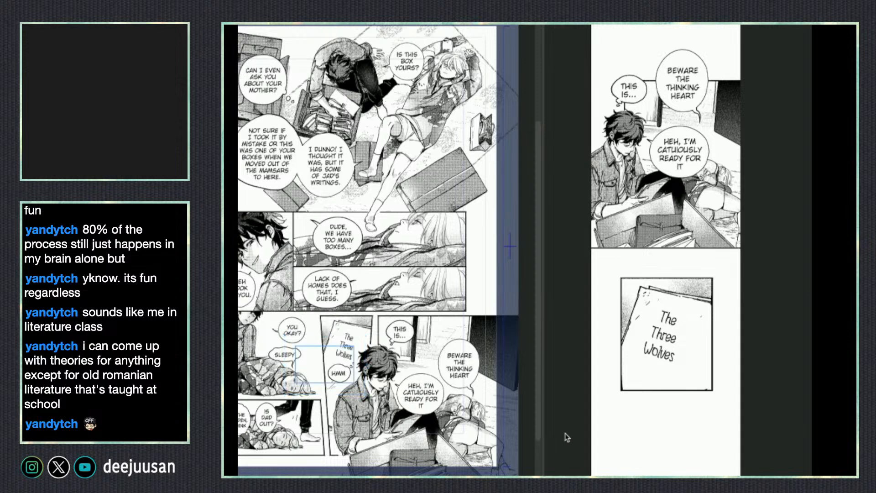
left_click(659, 387)
key("ctrl+v")
- Shrink the pasted "HMM" bubble and place it over the top edge of the "The Three Wolves" panel
left_click_drag(750, 386, 703, 451)
key("F6")
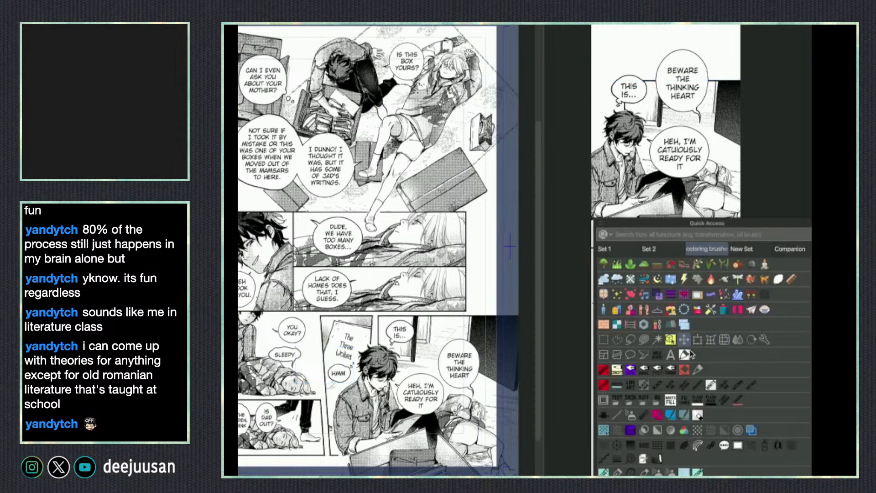
left_click(709, 339)
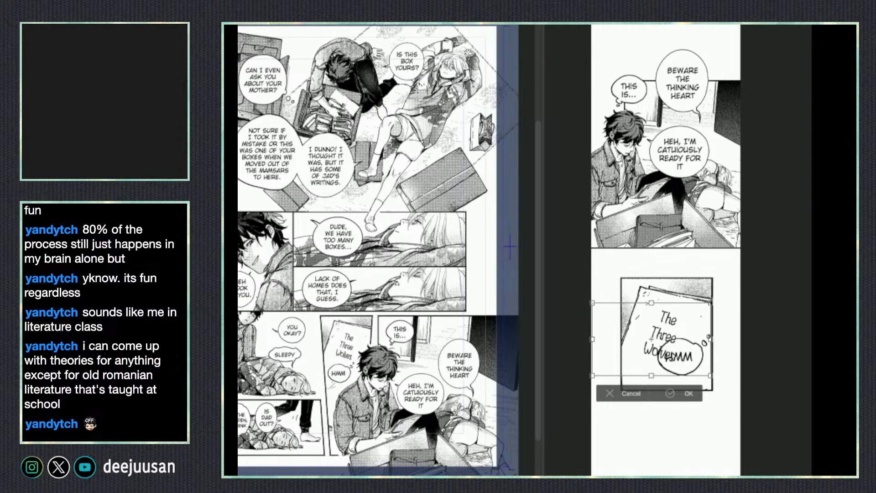
left_click_drag(710, 301, 687, 327)
key("Return")
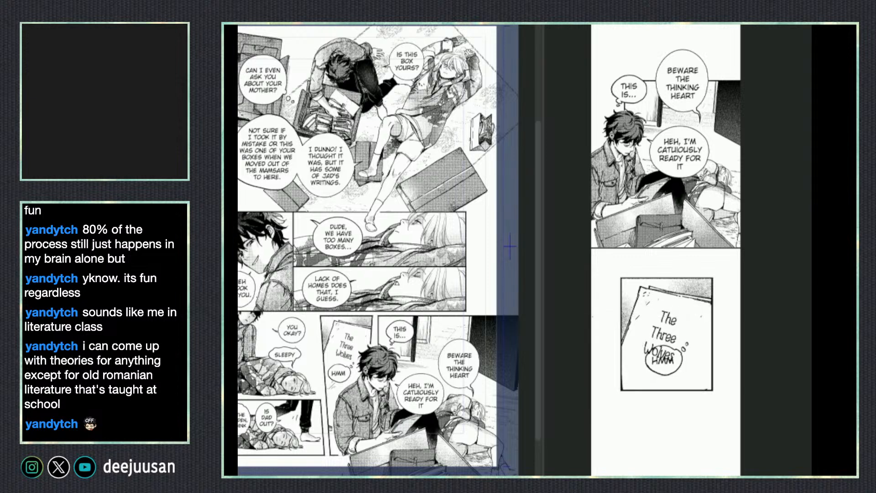
left_click_drag(675, 405, 655, 434)
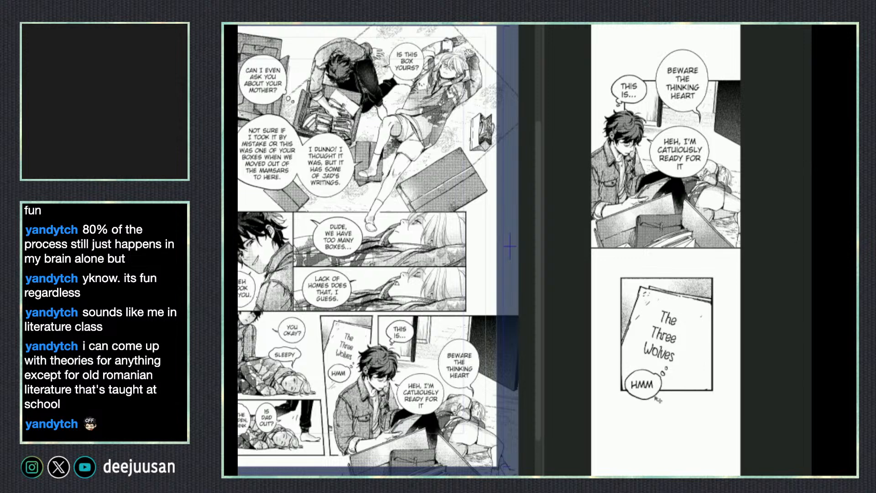
left_click_drag(651, 400, 691, 290)
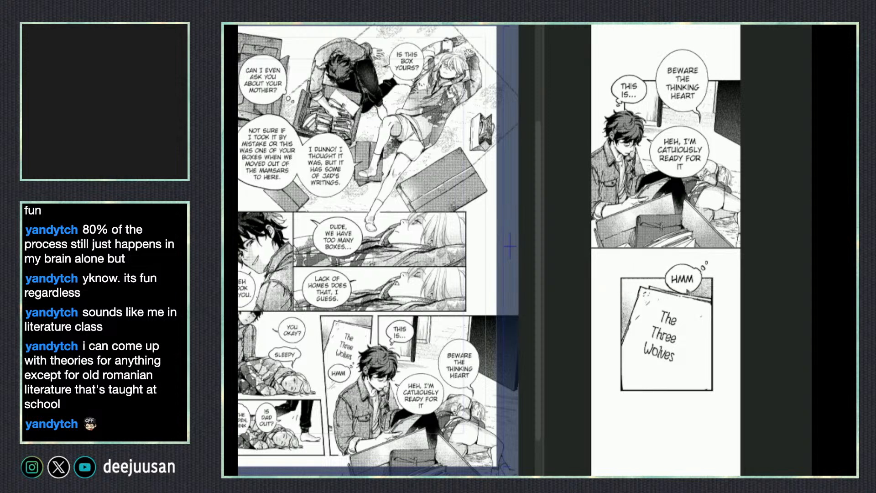
key("q")
left_click(672, 243)
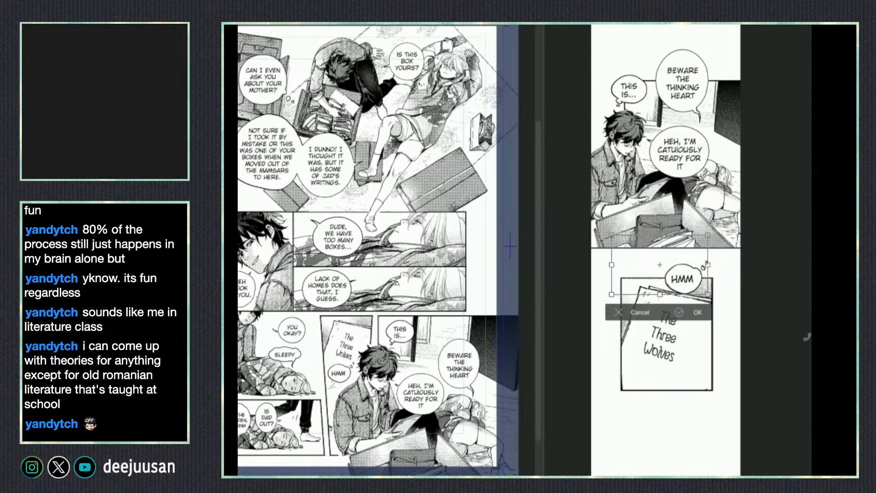
left_click(638, 314)
- Mirror the "HMM" bubble horizontally and move it over the upper-left corner of the "The Three Wolves" panel
key("q")
left_click(561, 260)
left_click_drag(676, 257, 640, 303)
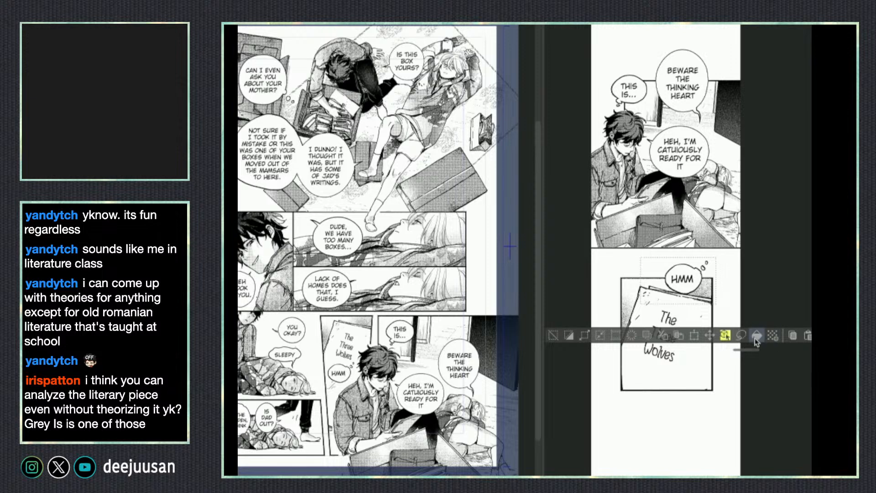
left_click_drag(542, 411, 498, 414)
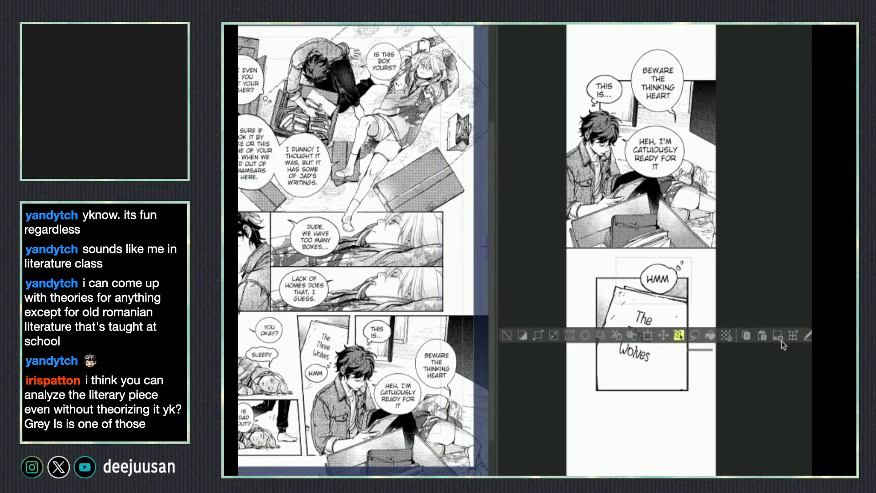
left_click(807, 336)
left_click_drag(669, 304, 598, 288)
- Flip the lettering inside the mirrored bubble back so it reads "HMM", and clear the selection
left_click(654, 324)
left_click(686, 252)
left_click(679, 304)
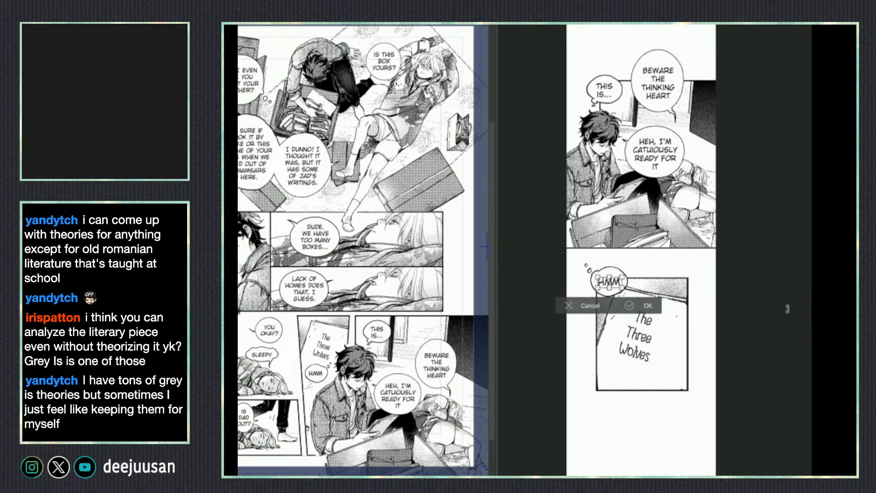
key("ctrl+d")
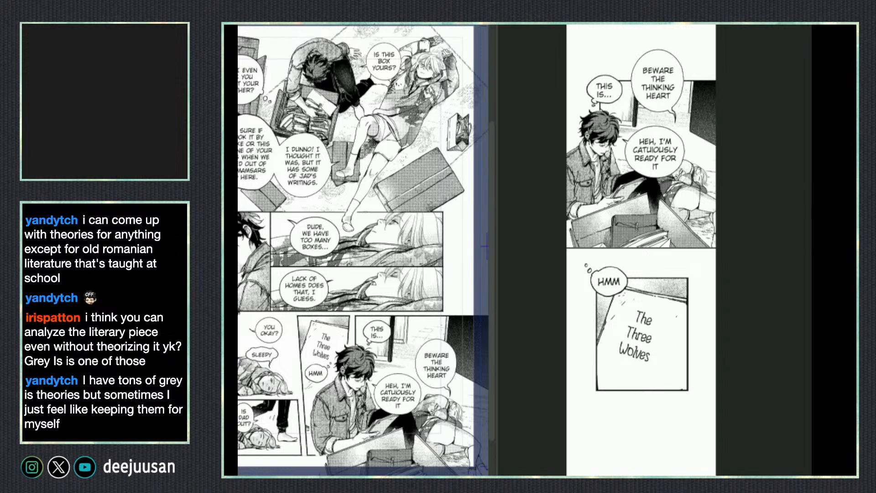
- Copy the "YOU OKAY?" panel's artwork from the original page and paste it into the webtoon strip
scroll(771, 345, "down", 1)
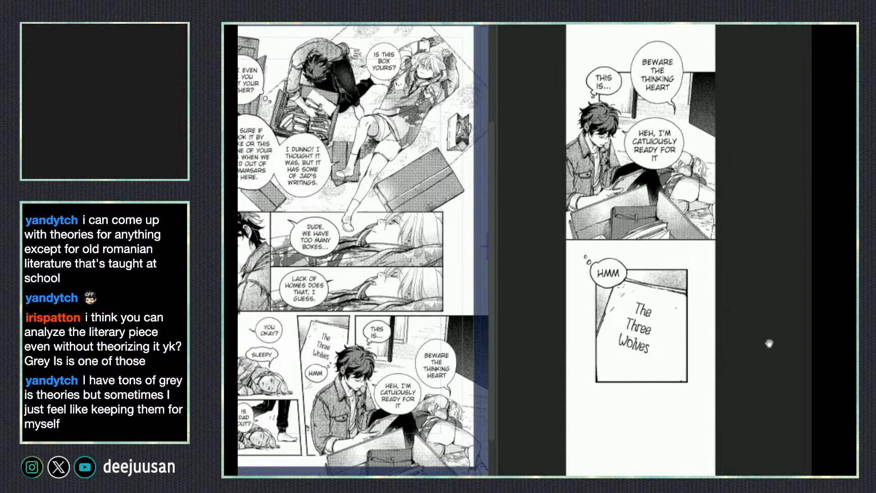
left_click_drag(733, 392, 735, 374)
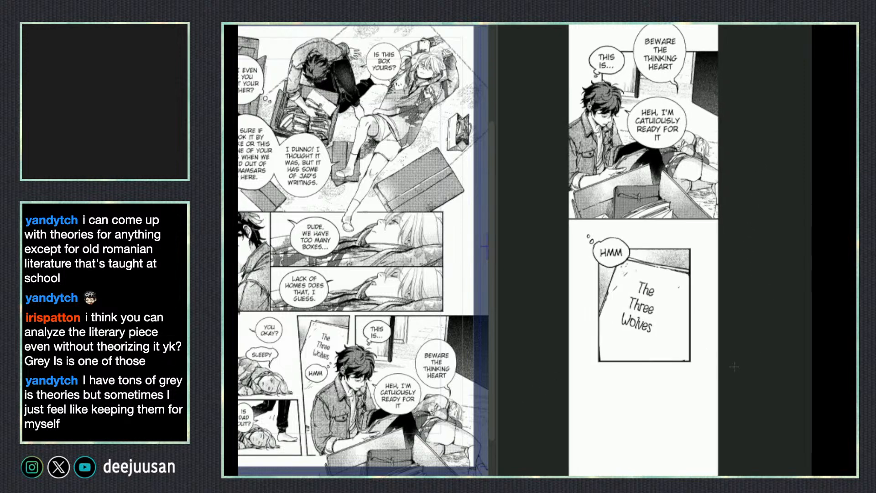
key("q")
left_click(669, 330)
left_click(273, 334)
key("Escape")
left_click(306, 361)
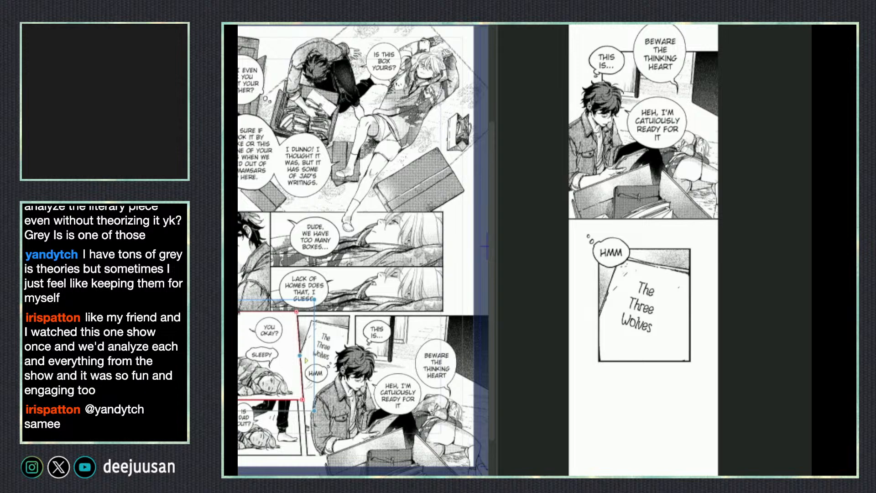
key("ctrl+z")
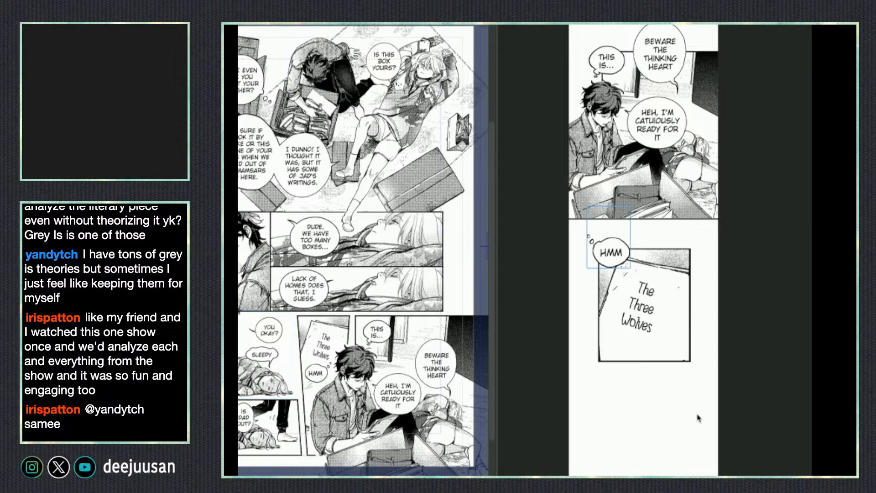
key("ctrl+v")
- Move the pasted "YOU OKAY?" artwork below the "The Three Wolves" panel and scale it down to roughly the strip's width
left_click_drag(709, 318, 693, 468)
key("q")
left_click(683, 423)
left_click_drag(675, 342, 681, 409)
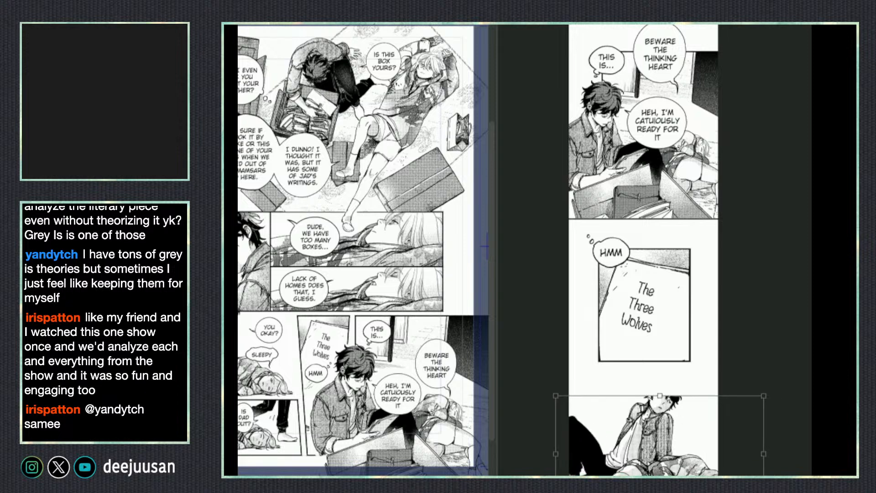
left_click_drag(762, 467, 735, 467)
left_click_drag(555, 475, 564, 451)
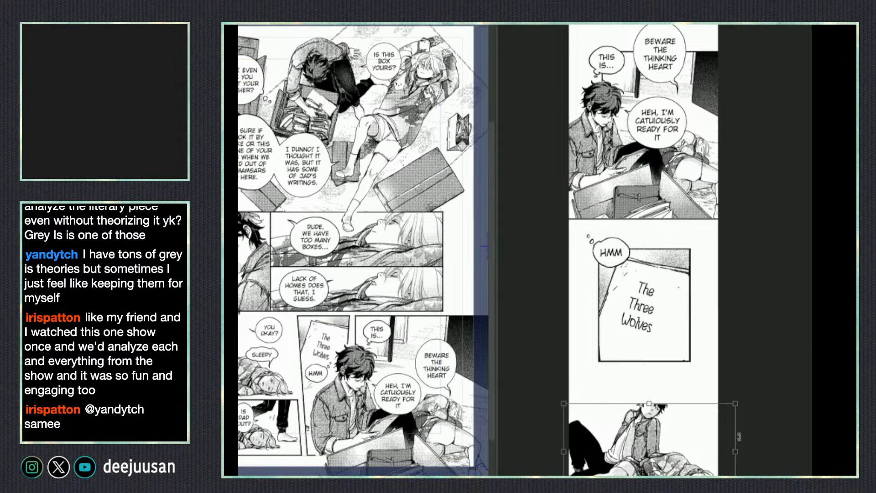
left_click_drag(735, 404, 735, 402)
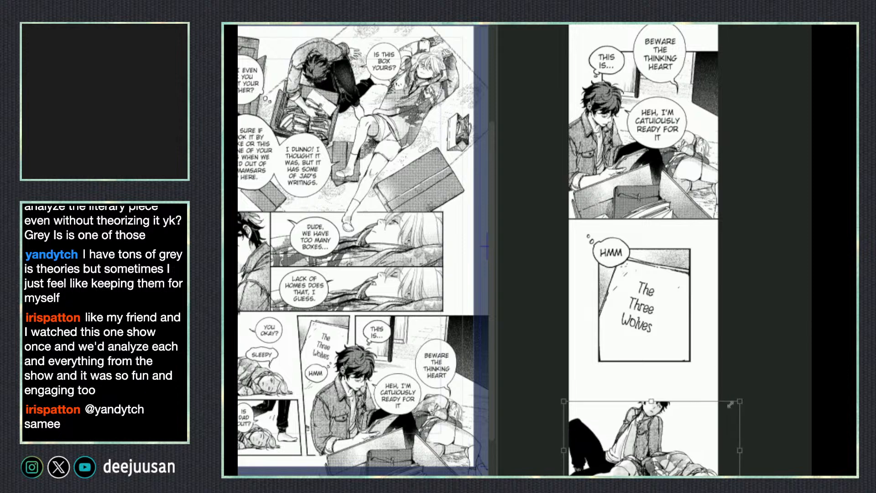
key("Return")
- Draw a straight black border line along the top edge of the couple's panel, redoing the first stroke to line it up
key("q")
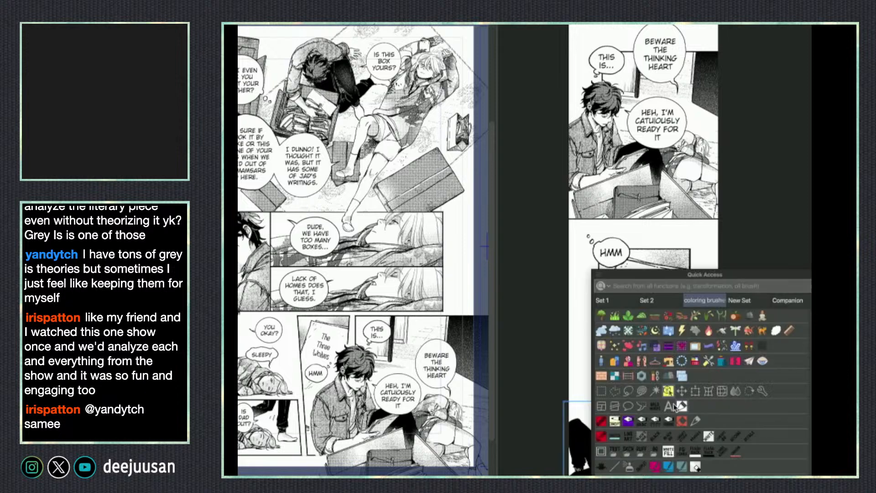
left_click(615, 467)
left_click_drag(715, 403, 568, 411)
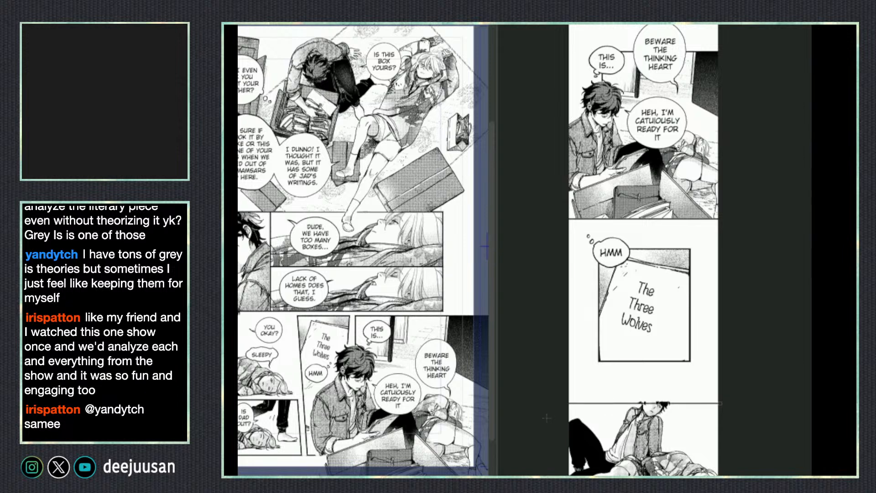
key("ctrl+z")
mouse_move(717, 401)
left_mouse_down()
mouse_move(533, 420)
mouse_move(765, 408)
left_mouse_up()
scroll(731, 385, "down", 3)
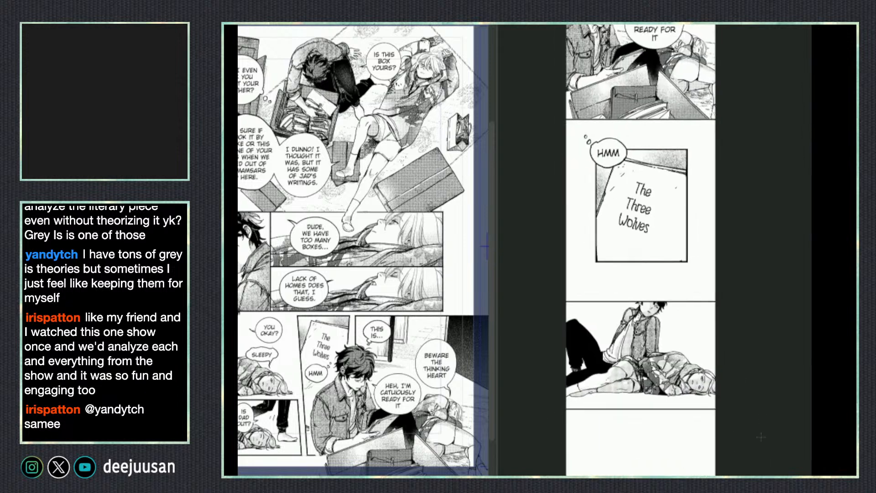
scroll(746, 425, "down", 1)
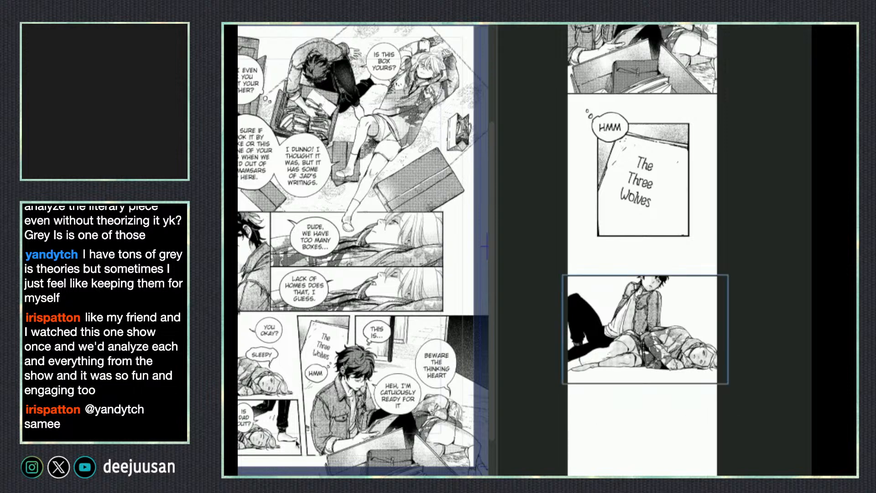
- Try to copy the original page's bottom-left panel and paste it into the webtoon strip below the couple's panel
left_click(305, 466)
left_click_drag(301, 454, 297, 455)
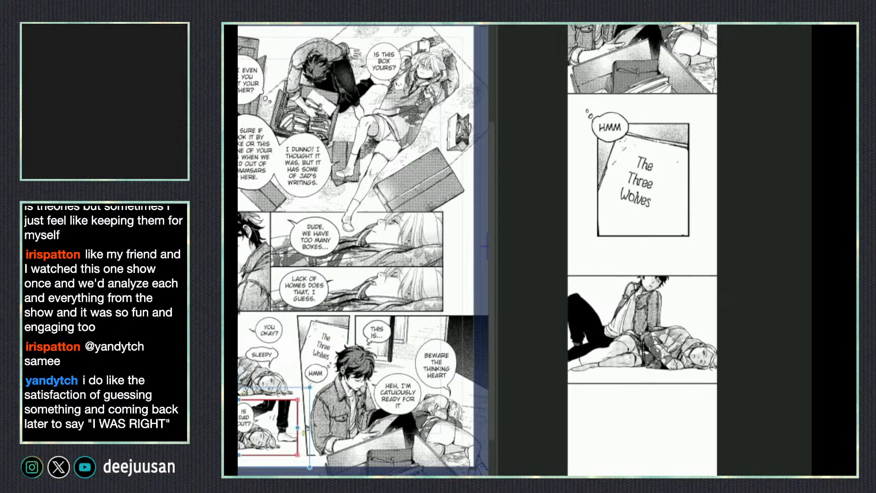
left_click(246, 417)
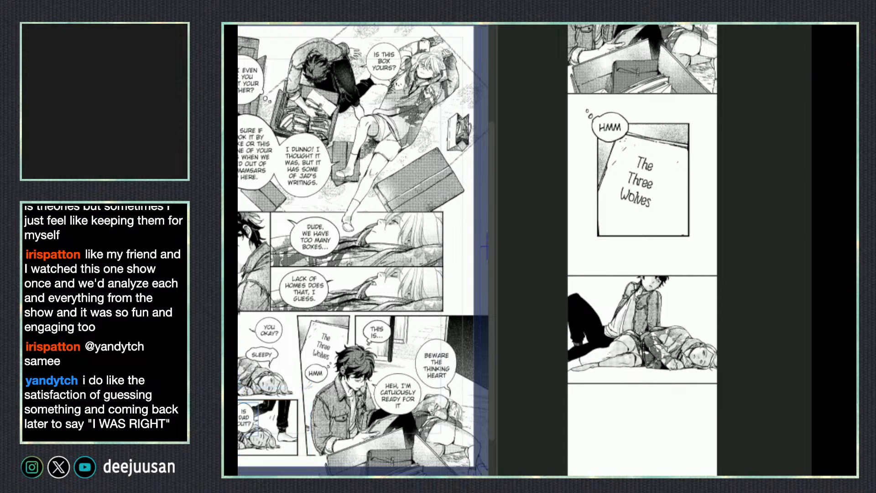
left_click(304, 431)
key("ctrl+d")
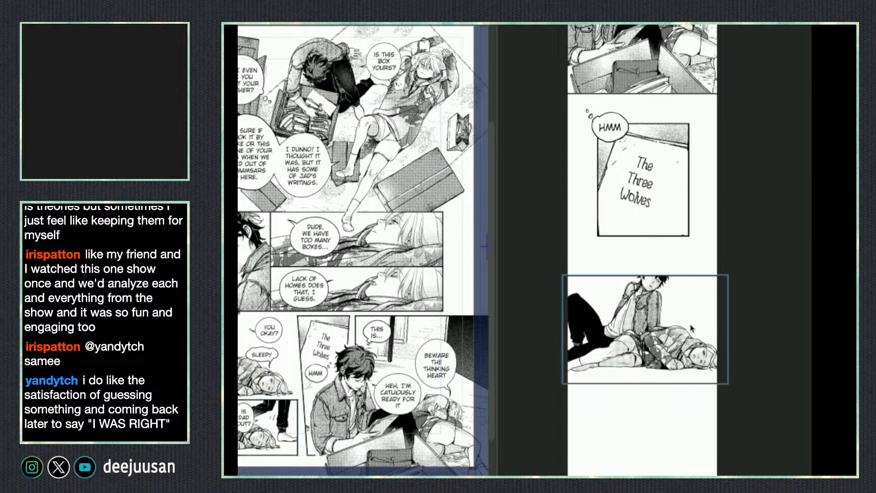
scroll(692, 329, "down", 1)
scroll(697, 281, "down", 3)
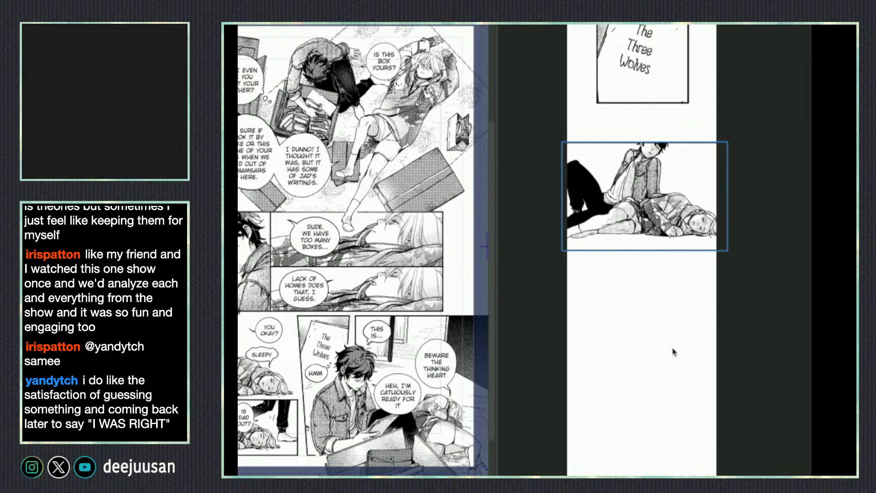
key("super+v")
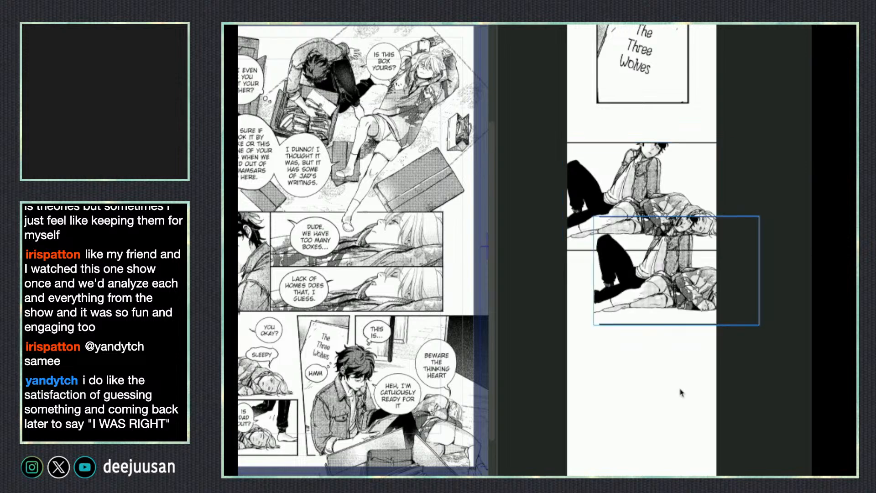
key("super+z")
- Copy the original page's bottom-left panel artwork, paste it into the webtoon strip and place it below the couple's panel
left_click(386, 458)
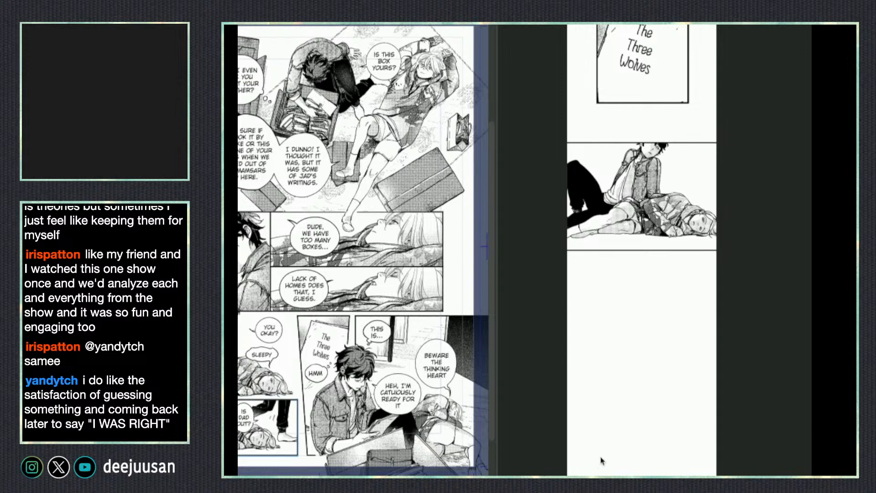
left_click_drag(693, 399, 684, 468)
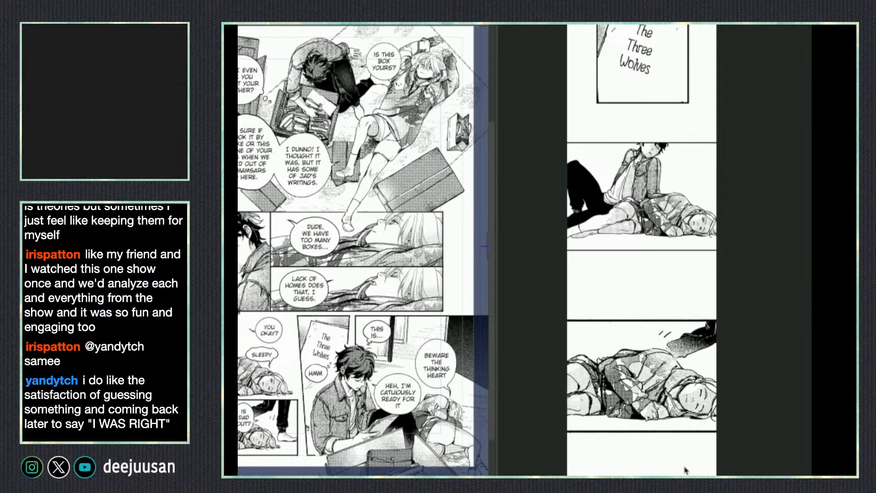
- Scale the pasted sleeping-figure panel down to fit inside the strip's width and move it slightly up
key("F6")
left_click(641, 428)
left_click(655, 441)
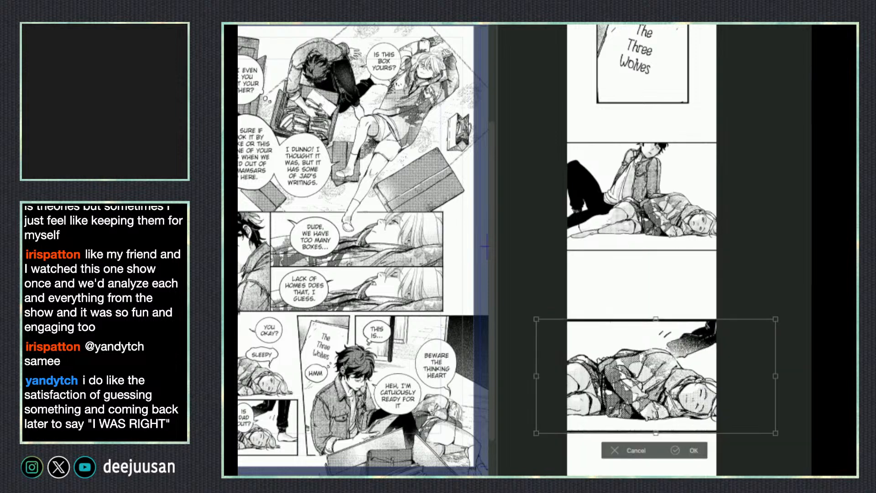
left_click_drag(637, 436, 624, 429)
left_click_drag(566, 423, 572, 420)
left_click(676, 440)
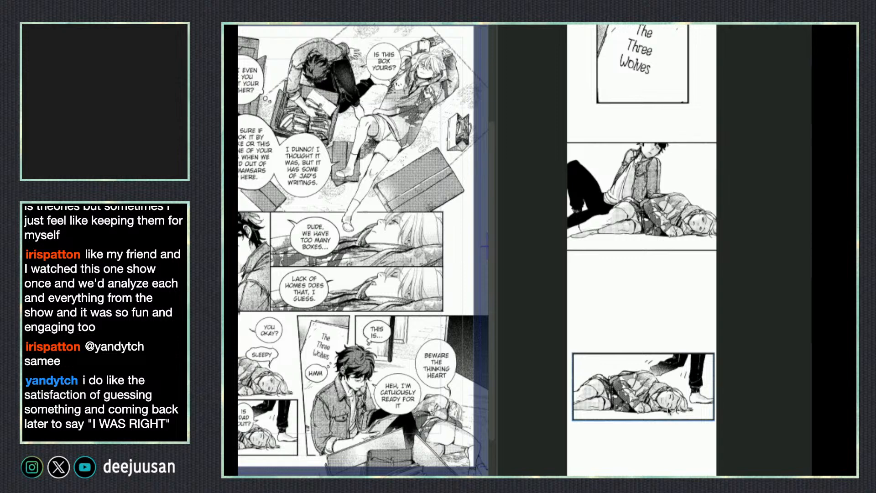
left_click_drag(673, 413, 668, 403)
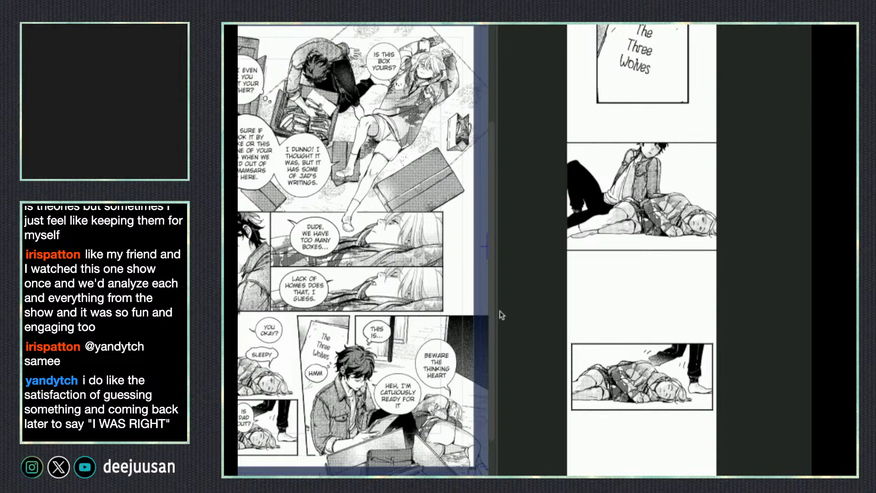
- Select the "YOU OKAY?" speech bubble on the original page
left_click(269, 335)
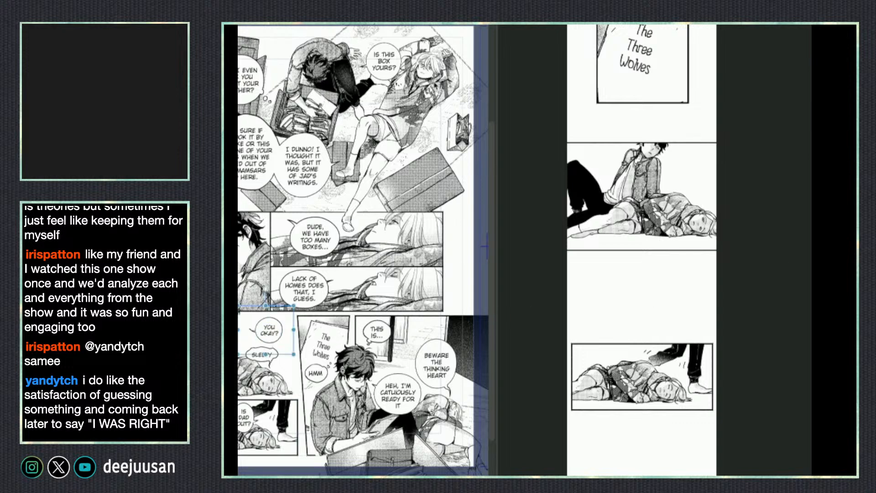
- Copy the "YOU OKAY?" bubble from the comic page into the vertical strip and fit it beside the seated boy's head
key("Escape")
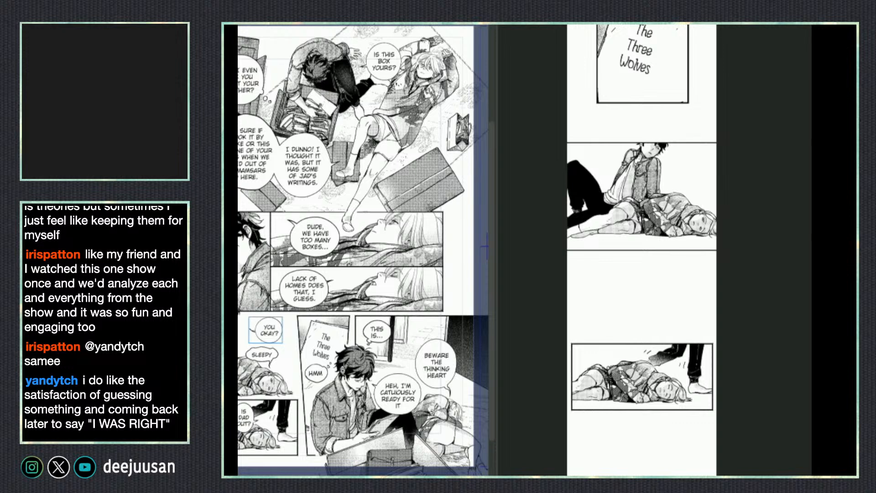
left_click(674, 388)
key("ctrl+v")
left_click_drag(684, 270, 658, 186)
right_click(697, 153)
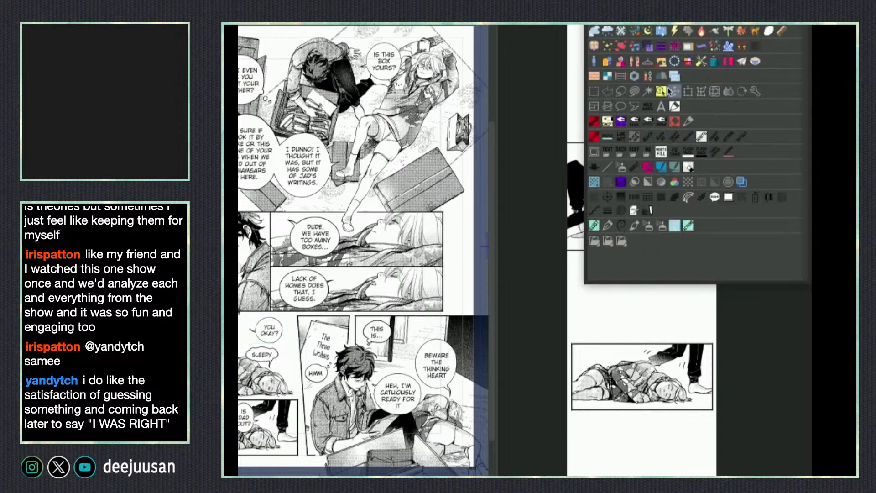
left_click(686, 95)
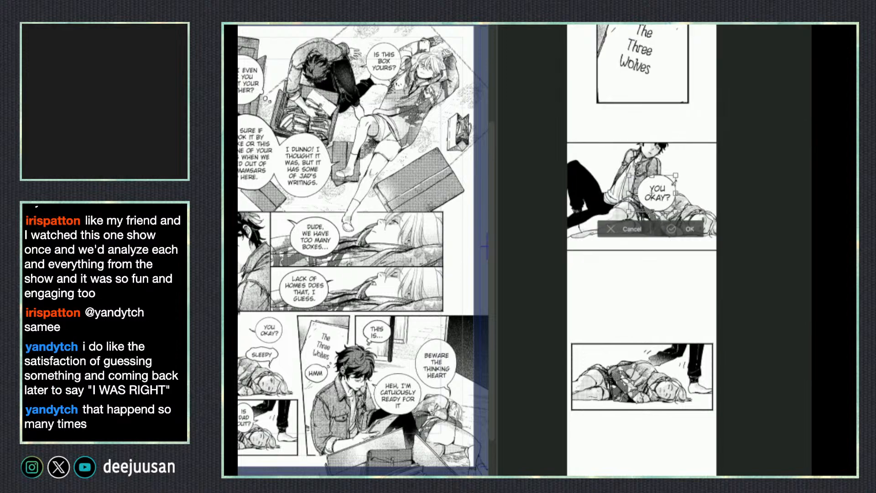
left_click_drag(699, 176, 709, 167)
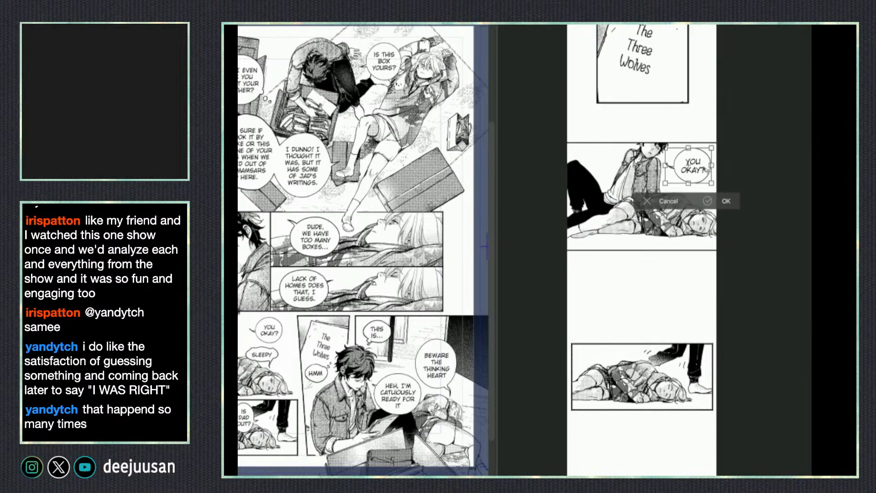
left_click(724, 206)
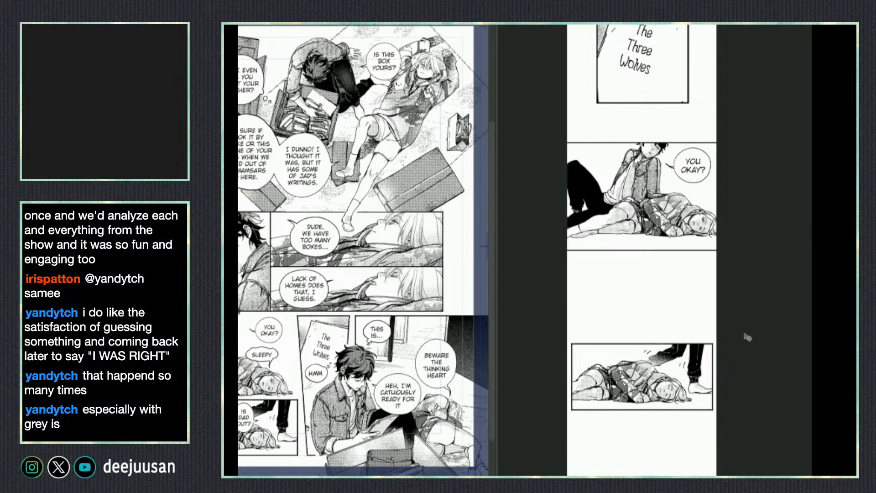
left_click(273, 360)
key("ctrl+v")
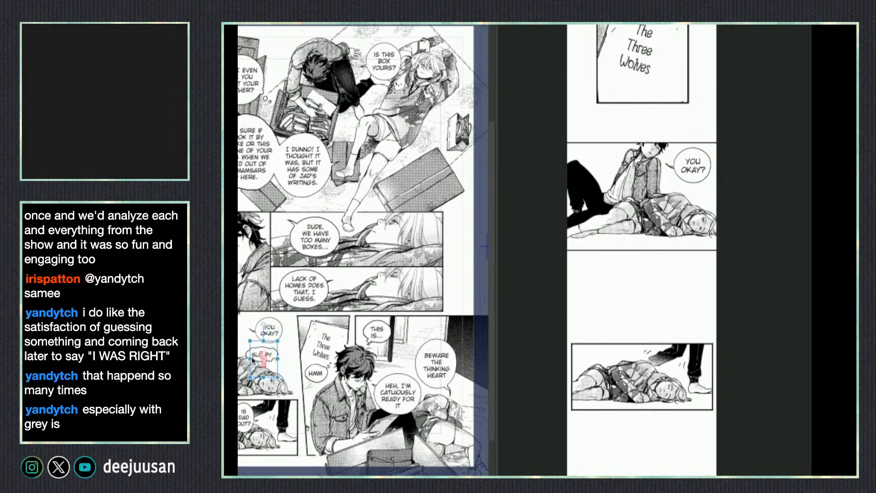
left_click_drag(269, 361, 247, 342)
left_click_drag(253, 307, 248, 307)
left_click_drag(245, 342, 272, 343)
left_click_drag(280, 308, 288, 313)
key("ctrl+z")
key("ctrl+z")
key("ctrl+y")
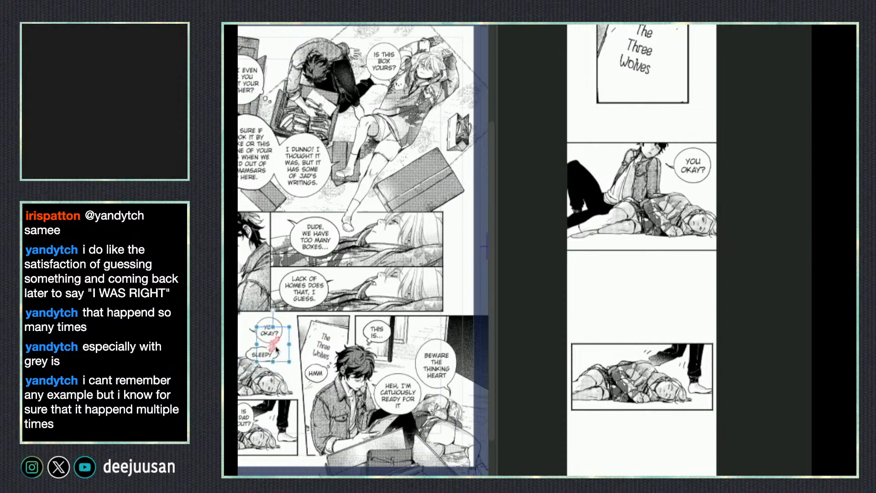
key("ctrl+y")
key("ctrl+z")
key("ctrl+z")
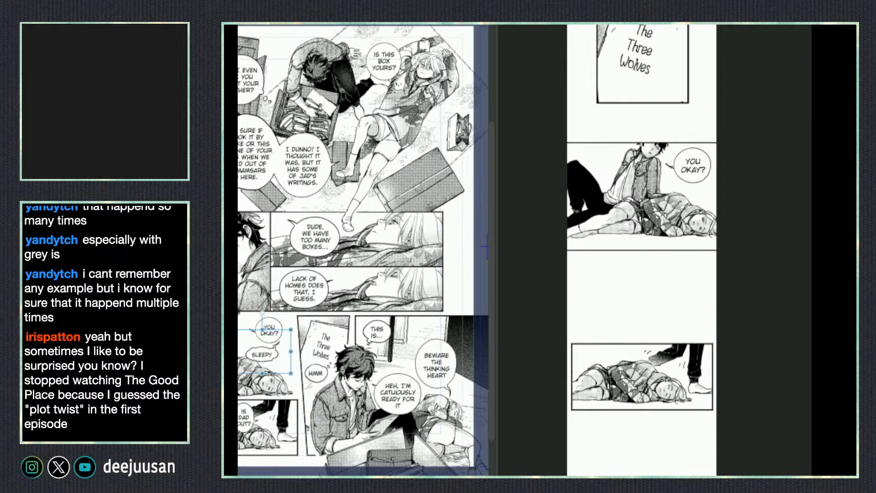
- Copy the "SLEEPY" bubble into the strip, scale it down and place it over the panel's lower border beneath the lying girl
left_click(262, 353)
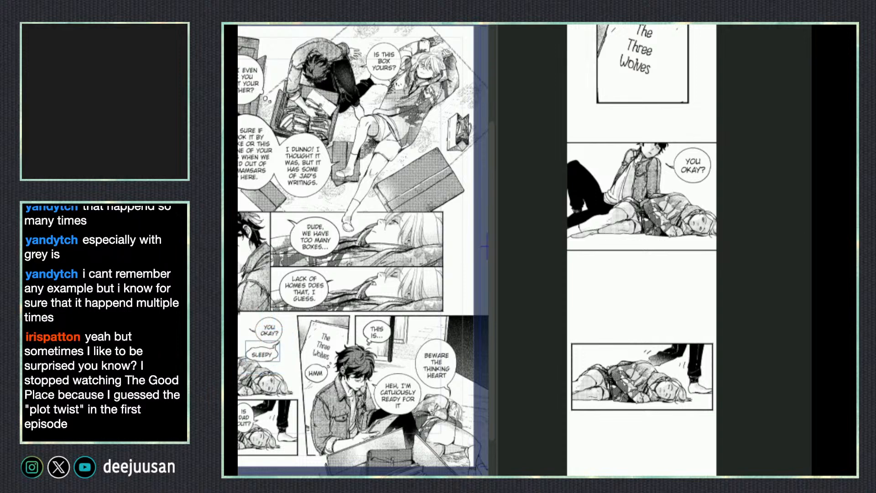
left_click(668, 379)
key("ctrl+v")
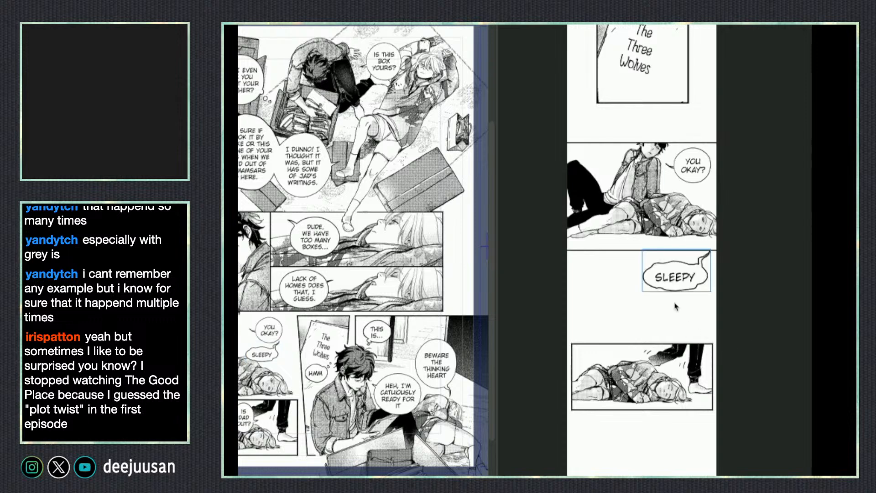
key("ctrl+t")
left_click_drag(676, 278, 686, 252)
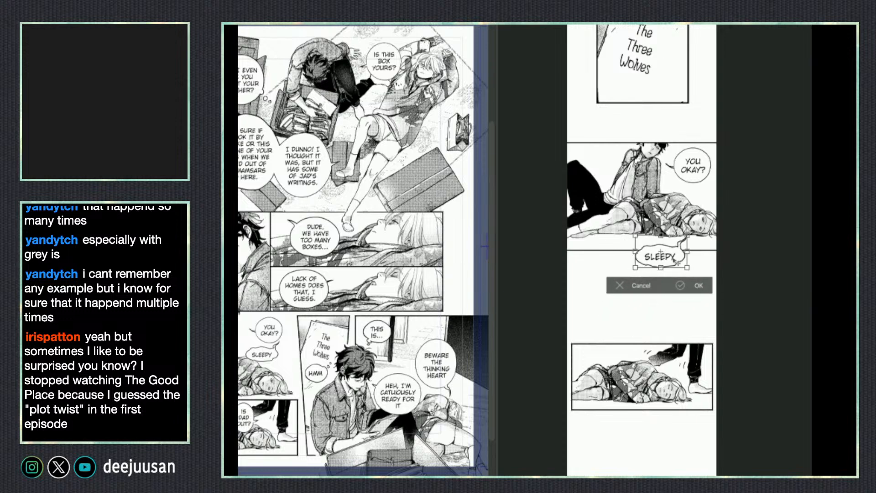
left_click(684, 286)
- Copy the "IS DAD OUT?" bubble into the strip, scale it down and place it across the next panel's upper border
scroll(775, 337, "down", 2)
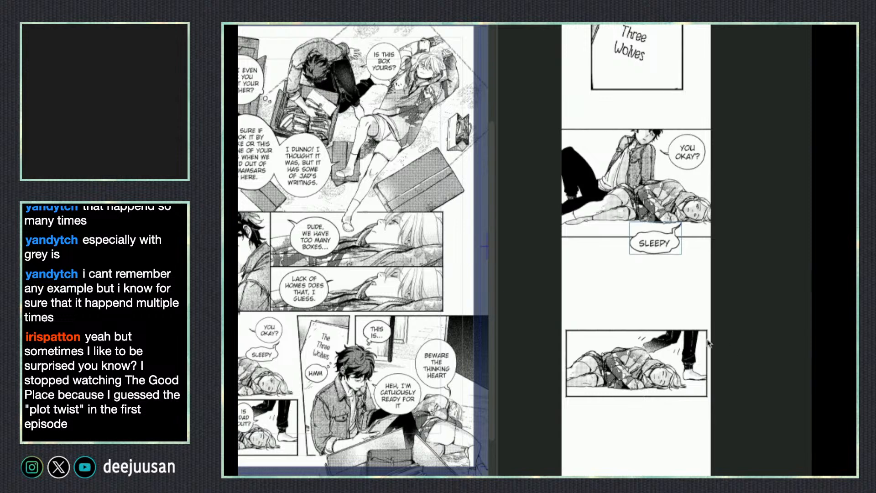
scroll(319, 416, "down", 3)
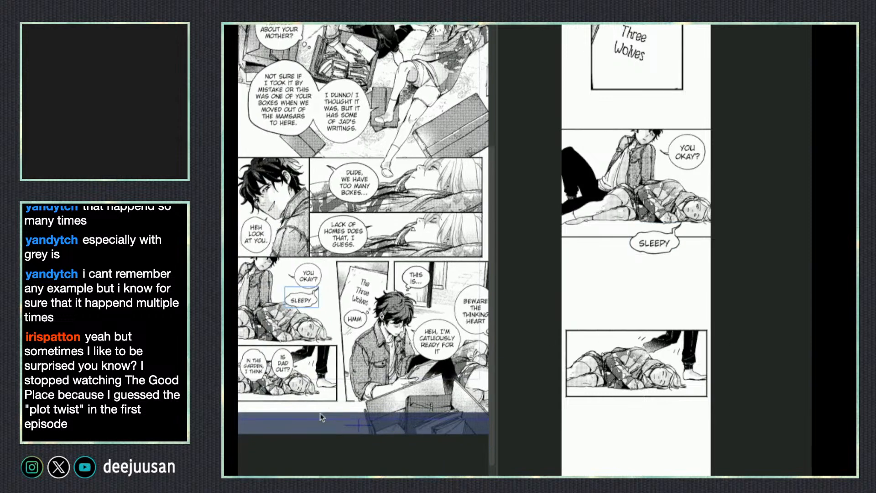
key("m")
key("ctrl+v")
left_click_drag(730, 388, 693, 422)
key("q")
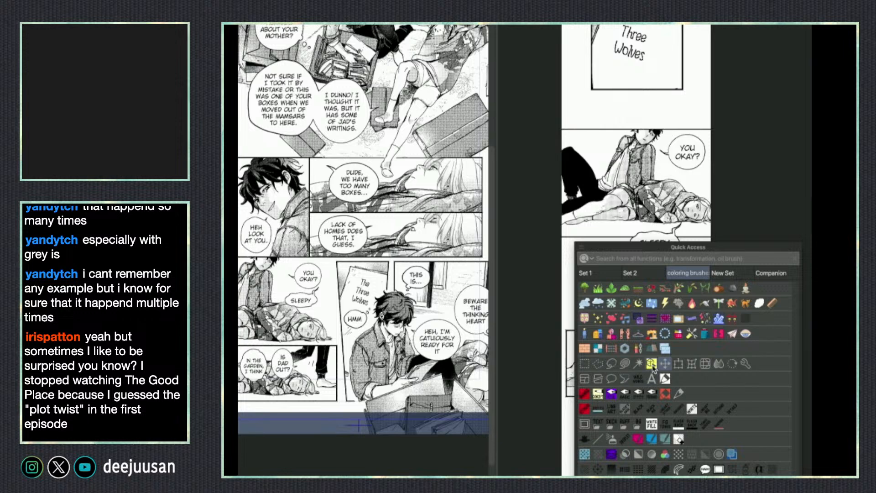
left_click(677, 365)
left_click_drag(653, 281, 636, 301)
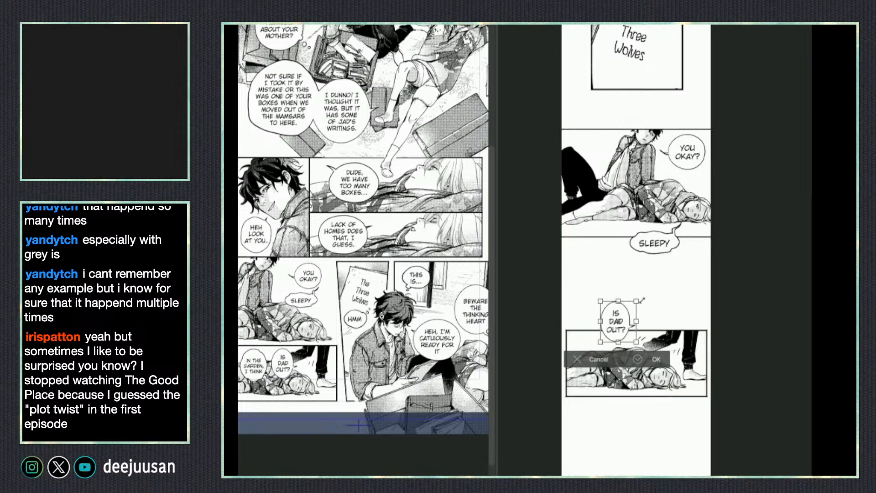
left_click_drag(631, 341, 643, 342)
left_click(660, 361)
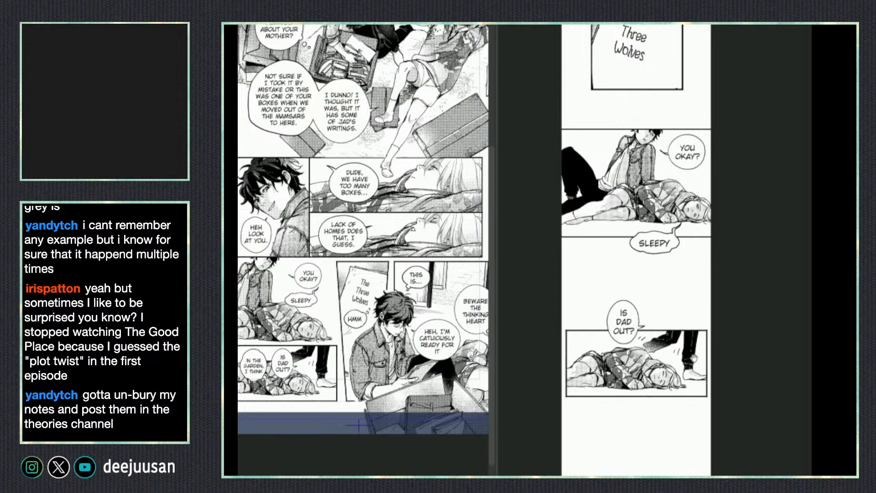
- Select the "IN THE GARDEN, I THINK" bubble on the comic page and copy it into the vertical strip
left_click_drag(697, 379, 692, 353)
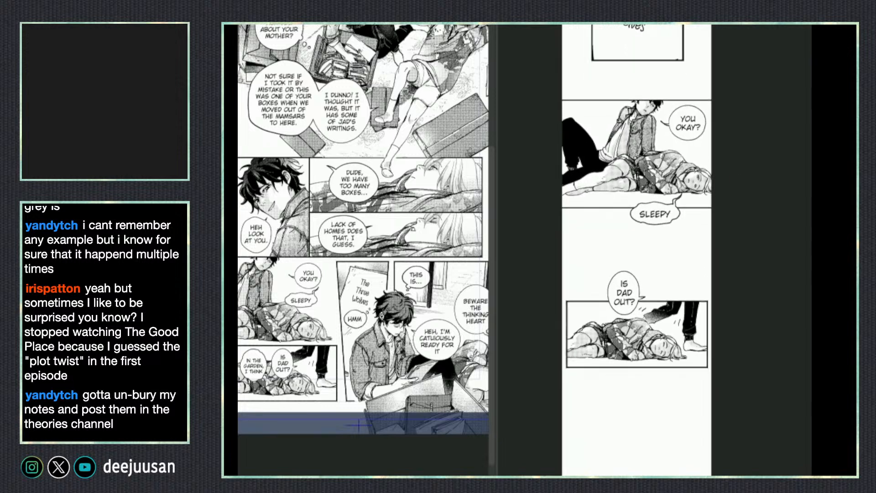
left_click(254, 379)
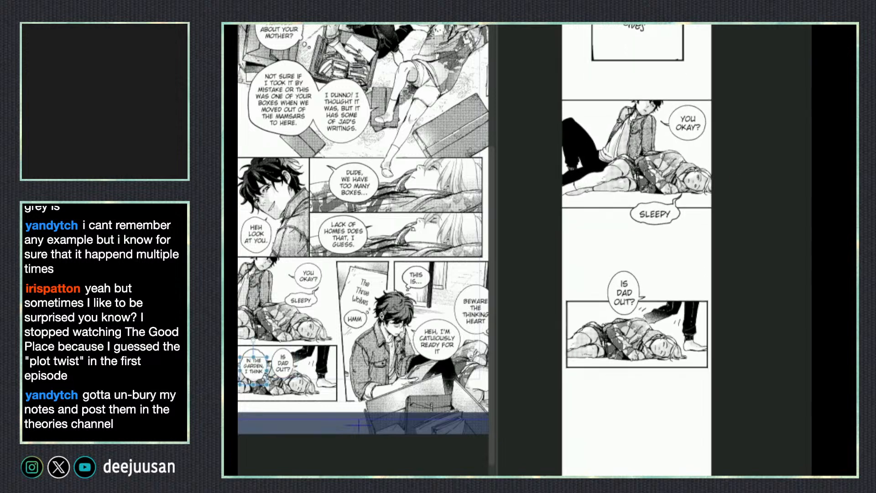
left_click(272, 365)
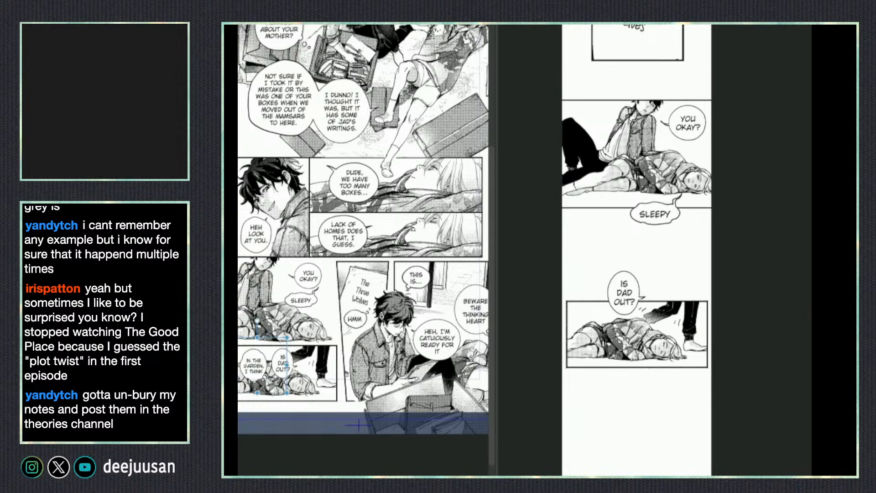
left_click(254, 366)
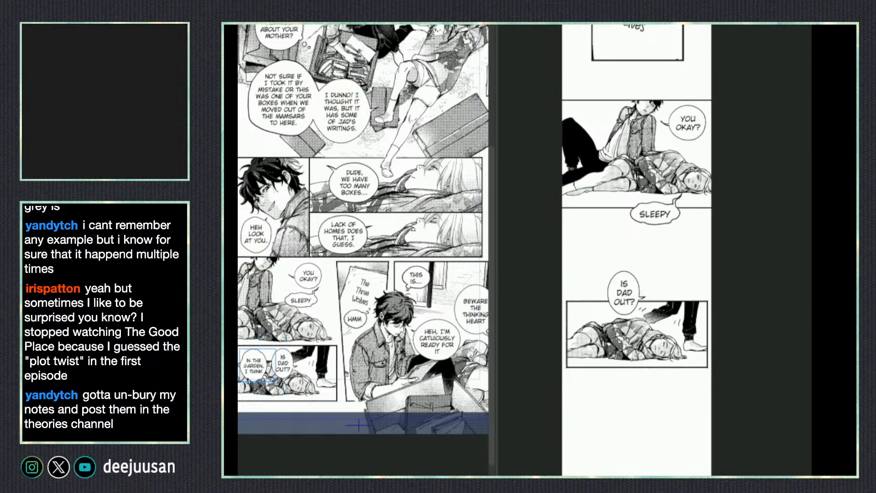
left_click(346, 428)
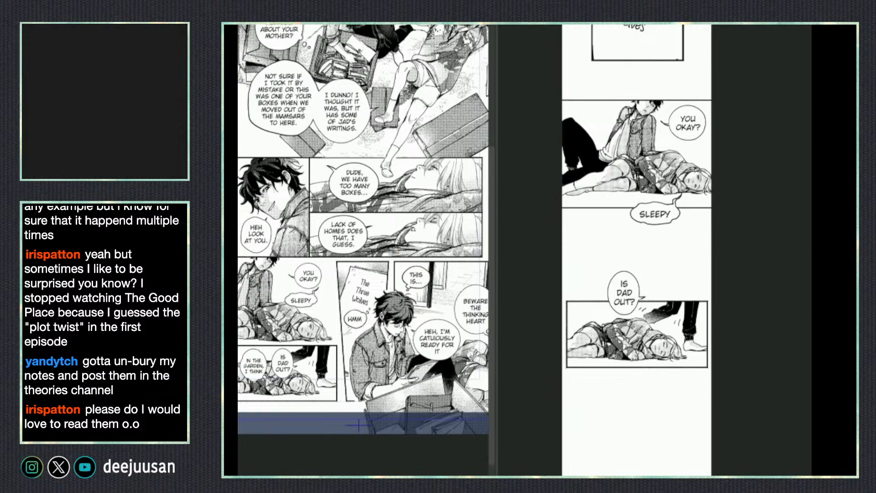
left_click(267, 375)
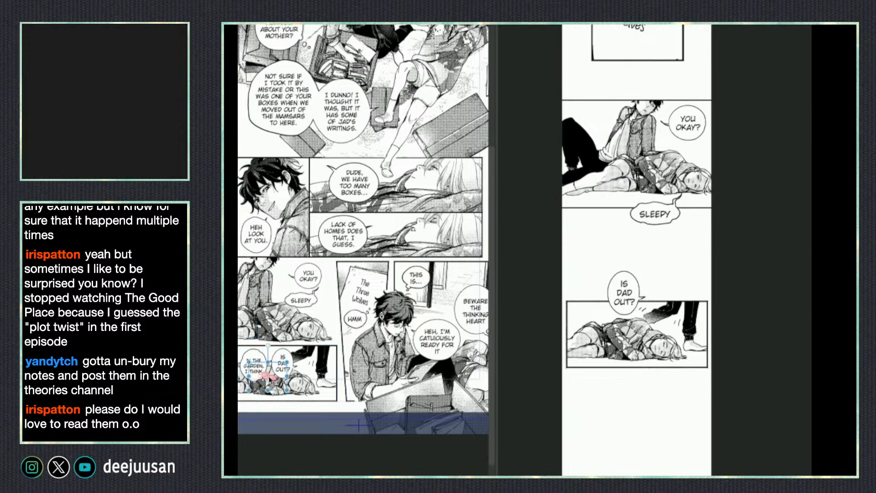
left_click_drag(269, 379, 269, 351)
mouse_move(269, 320)
left_mouse_down()
mouse_move(242, 336)
mouse_move(255, 317)
left_mouse_up()
left_click(253, 371)
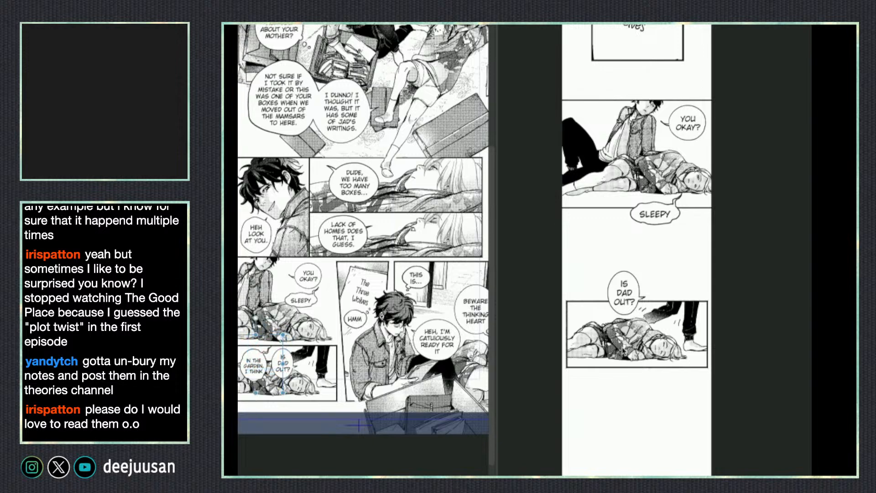
left_click(623, 350)
key("ctrl+v")
- Try resizing the "IN THE GARDEN, I THINK" bubble and placing it just below the lying girl's panel
left_click_drag(650, 396, 618, 400)
key("q")
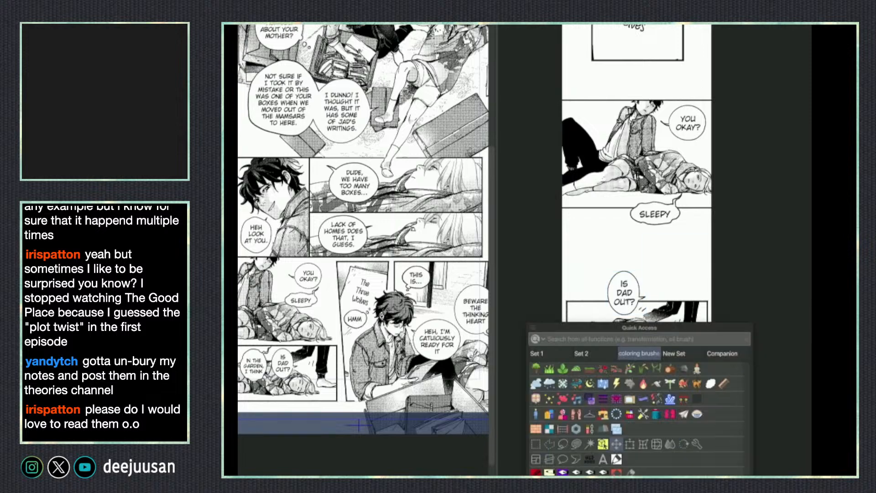
left_click(629, 444)
left_click_drag(620, 434, 618, 424)
left_click_drag(632, 421, 628, 420)
left_click(650, 442)
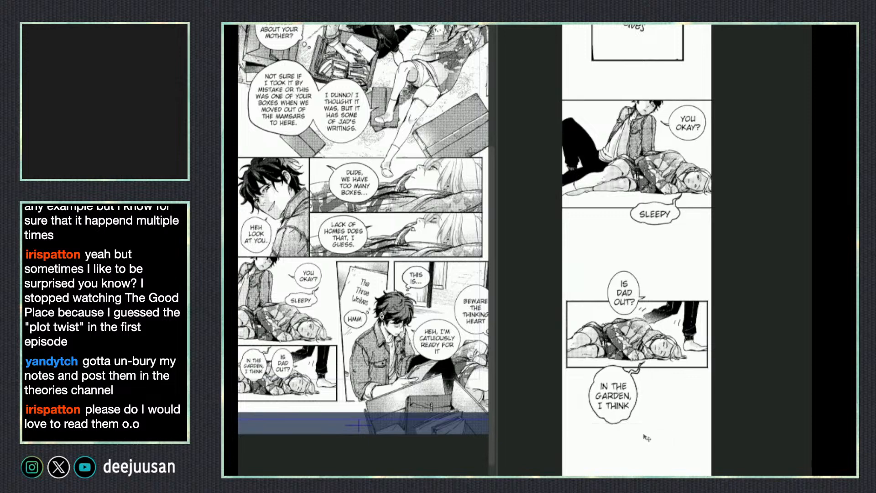
- Undo the last transformation of the "IN THE GARDEN, I THINK" bubble
scroll(698, 379, "down", 1)
key("ctrl+z")
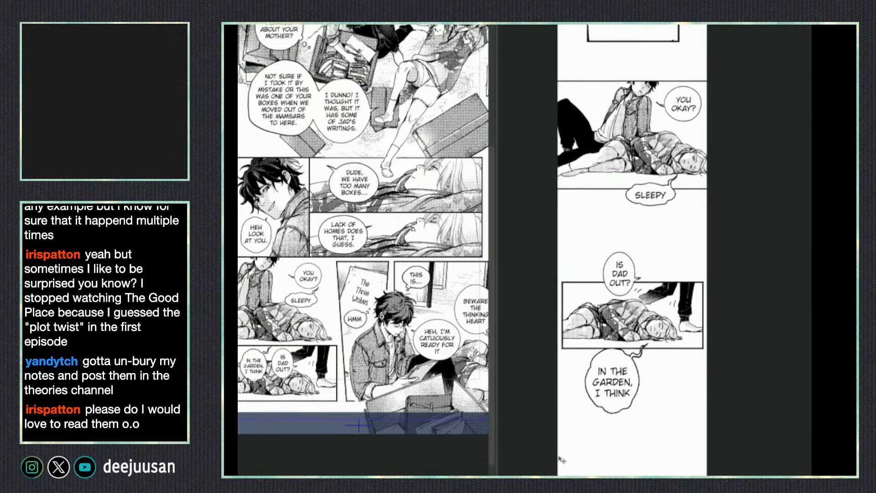
key("ctrl+z")
key("ctrl+z")
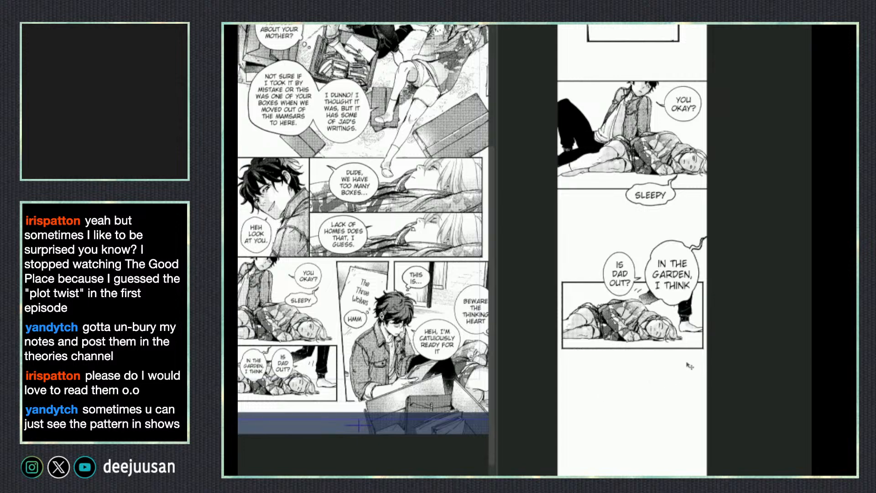
- Scale down the "IN THE GARDEN, I THINK" bubble and place it under the panel with its tail touching the lower border
right_click(625, 467)
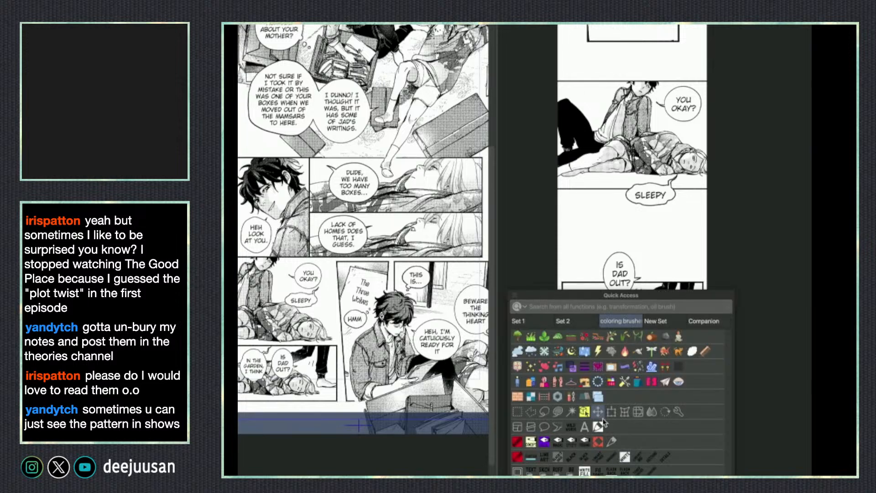
left_click(606, 413)
left_click_drag(611, 412, 611, 395)
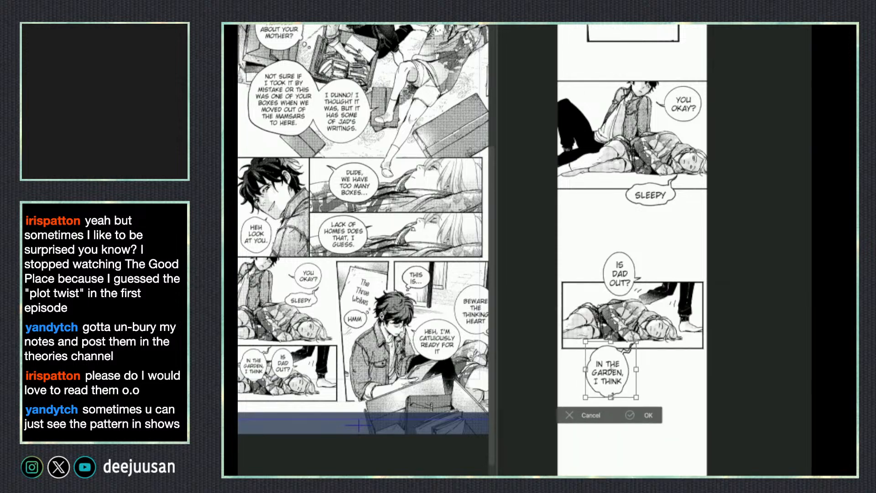
left_click(647, 415)
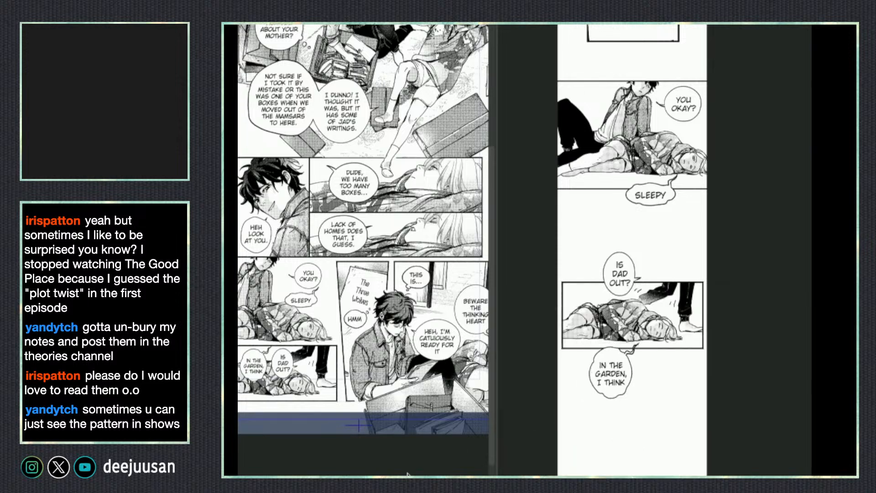
- Bring up another comic page as the source and nudge the "IN THE GARDEN, I THINK" bubble slightly right and down
left_click_drag(275, 347, 601, 428)
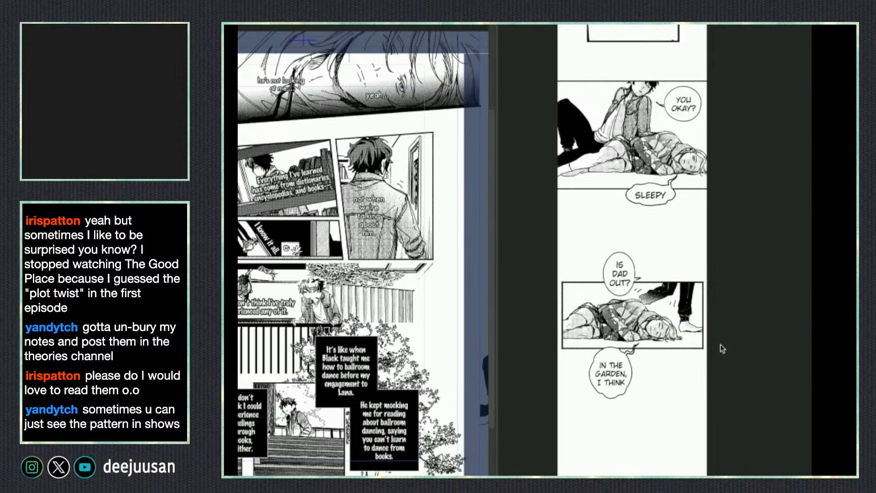
scroll(686, 244, "down", 3)
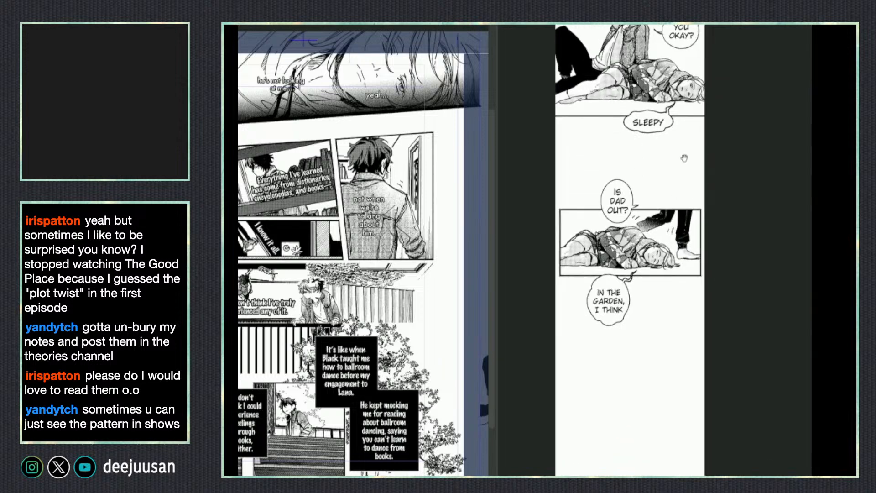
scroll(665, 180, "down", 1)
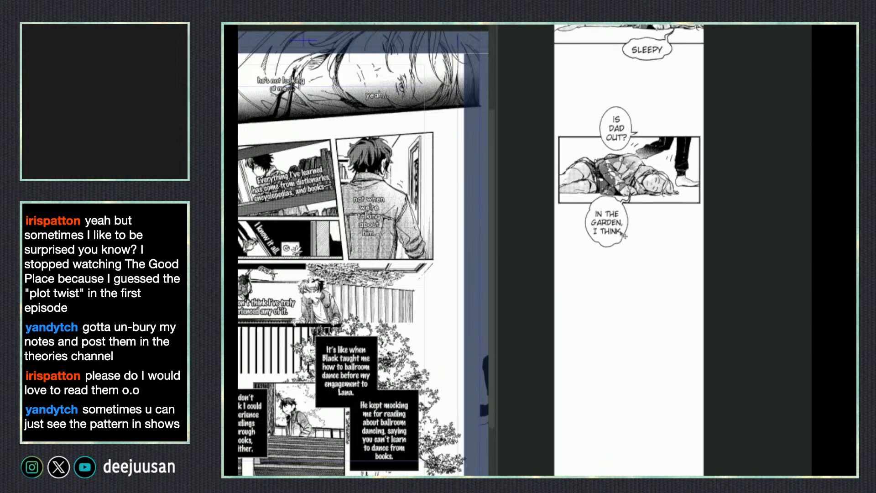
left_click_drag(624, 236, 626, 237)
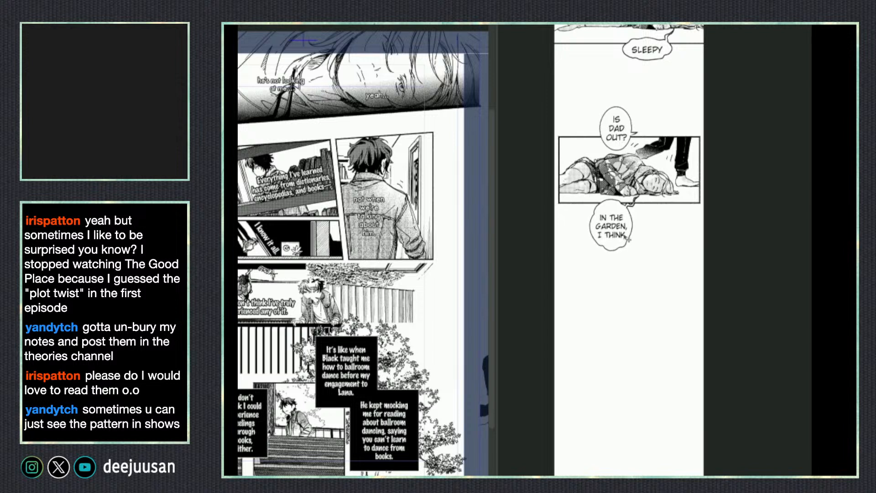
scroll(630, 249, "down", 1)
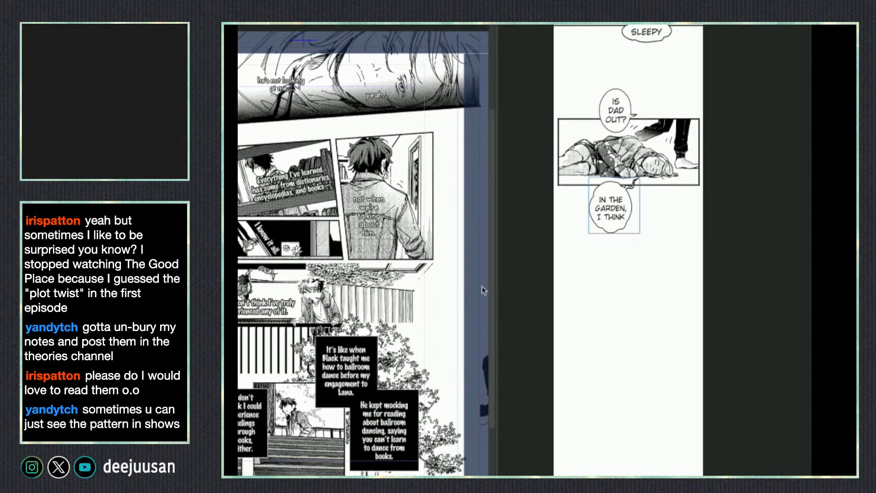
- Copy the close-up panel of the lying face from the source page and paste it into the vertical strip
key("space")
left_click_drag(448, 224, 449, 240)
left_click(448, 126)
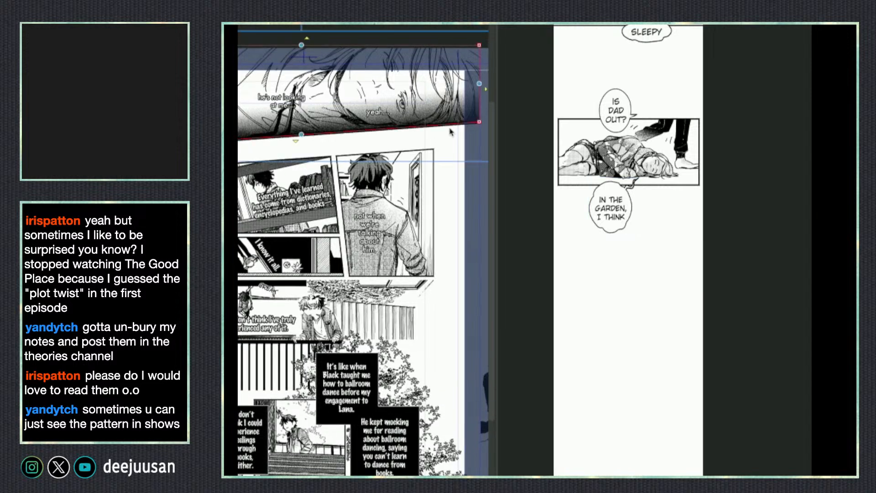
key("space")
key("ctrl+t")
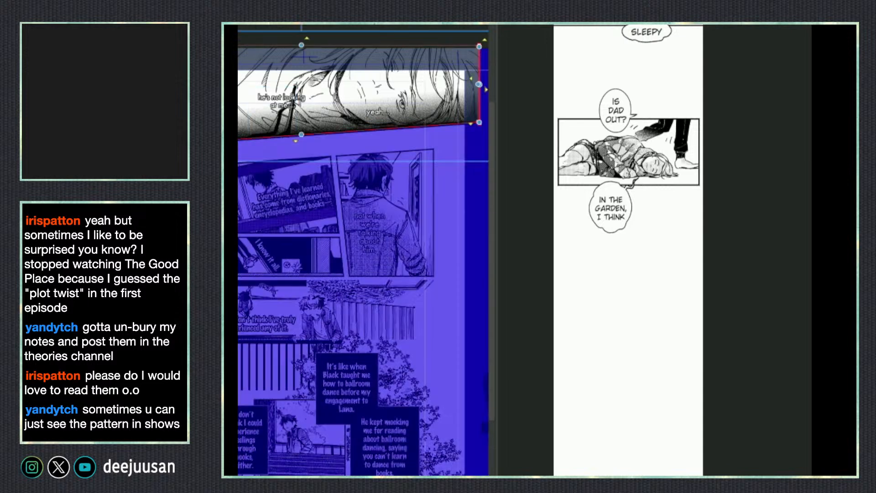
key("ctrl+c")
left_click(676, 330)
key("ctrl+v")
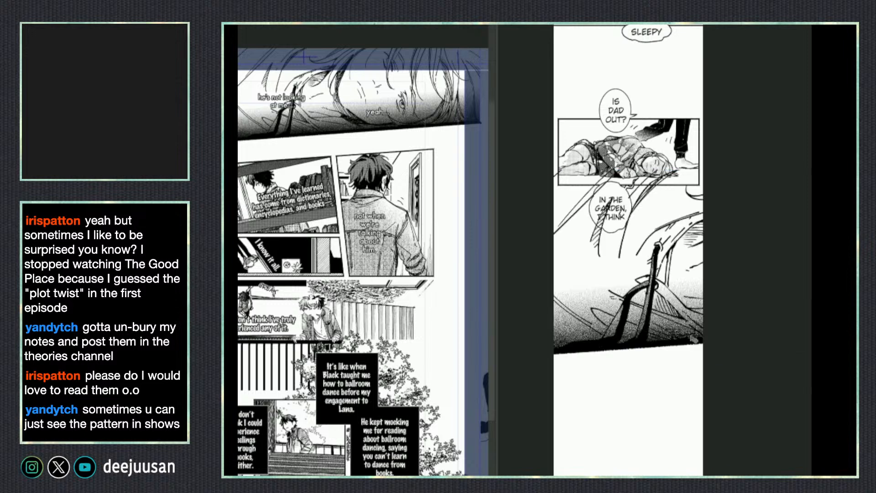
- Scale down the pasted close-up panel and position it in the strip so the face fills the strip's width
left_click_drag(693, 339, 597, 474)
left_click_drag(762, 475, 757, 299)
key("q")
left_click(723, 237)
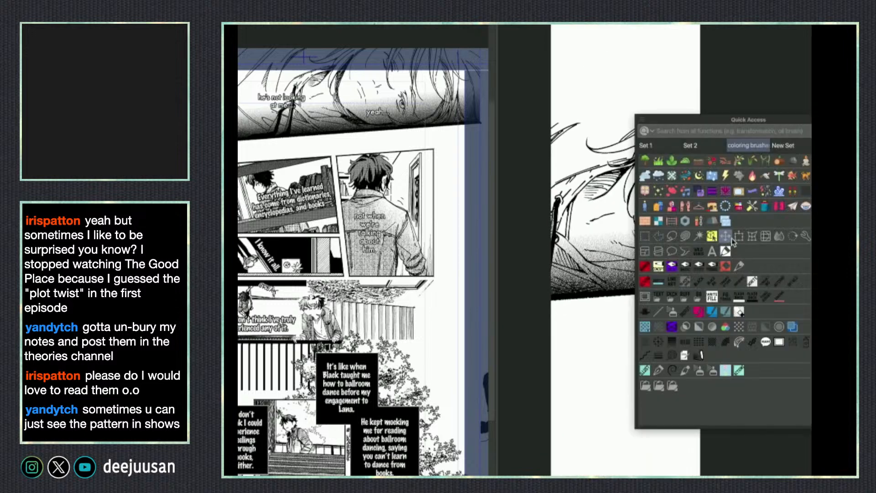
left_click(726, 236)
left_click_drag(572, 324, 582, 233)
left_click_drag(640, 218, 602, 218)
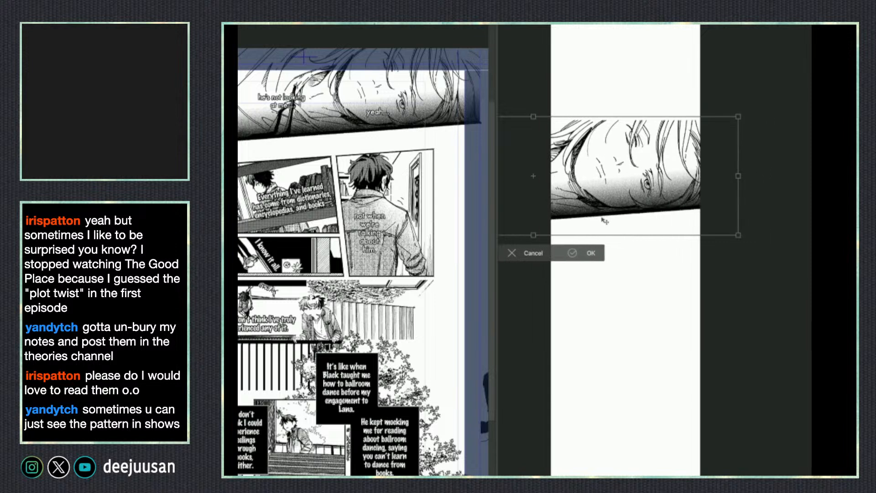
mouse_move(533, 235)
left_mouse_down()
mouse_move(533, 211)
mouse_move(533, 219)
left_mouse_up()
mouse_move(609, 200)
left_mouse_down()
mouse_move(623, 200)
mouse_move(612, 200)
left_mouse_up()
left_click(593, 238)
- Draw a straight horizontal border line along the upper edge of the close-up panel, undoing the misaligned attempts
scroll(759, 173, "up", 3)
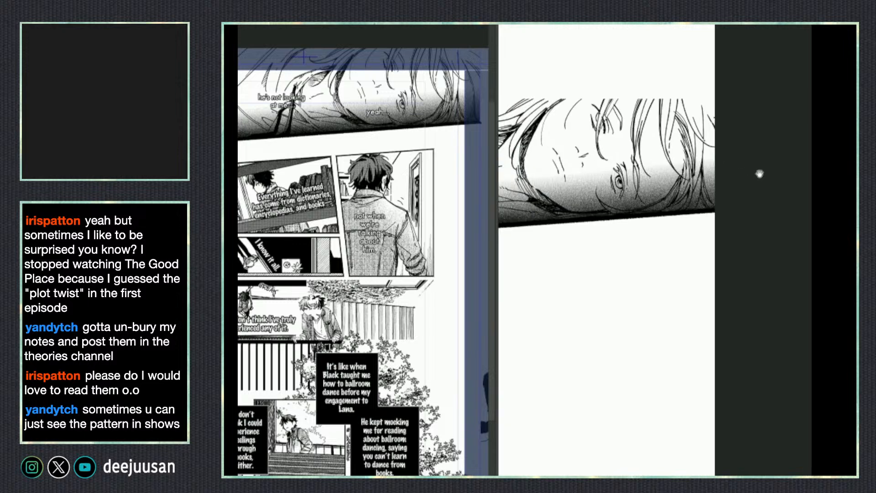
left_click_drag(759, 174, 817, 202)
right_click(725, 194)
left_click(671, 232)
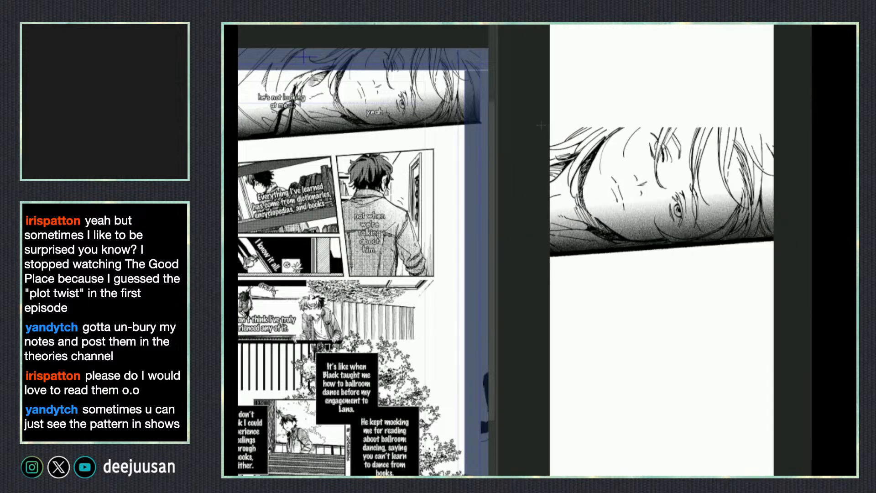
left_click_drag(541, 125, 775, 128)
key("ctrl+z")
left_click_drag(548, 127, 775, 128)
left_click_drag(707, 367, 714, 328)
key("ctrl+z")
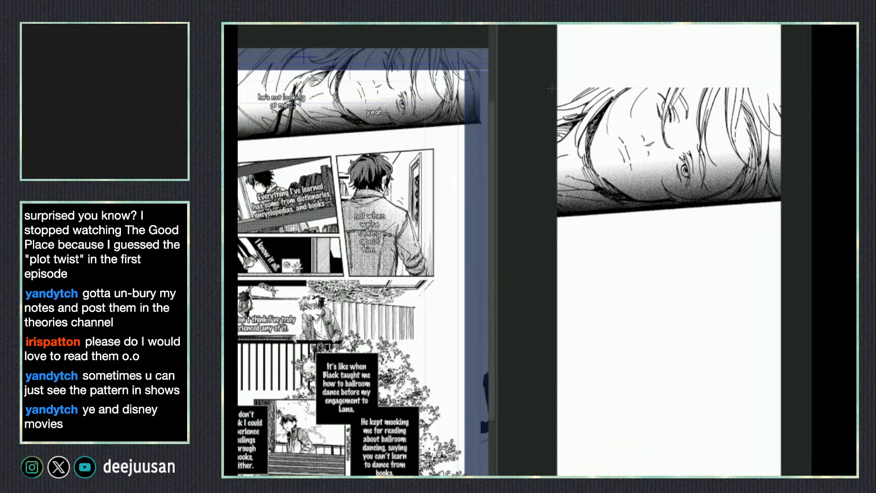
mouse_move(551, 88)
left_mouse_down()
mouse_move(753, 89)
mouse_move(558, 86)
left_mouse_up()
key("ctrl+z")
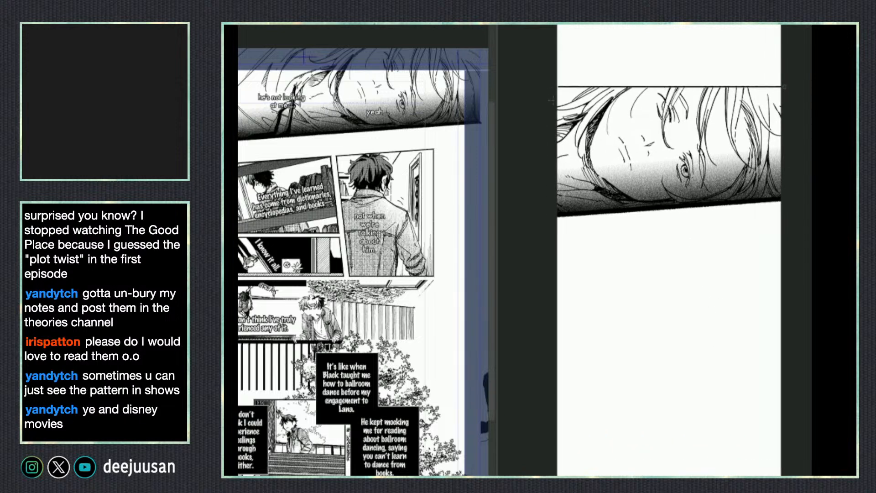
left_click_drag(668, 397, 664, 338)
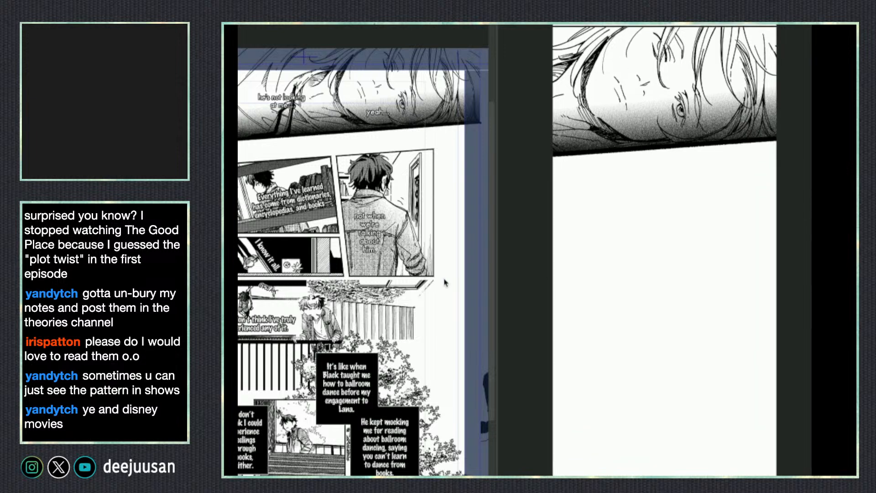
- Copy the "yeah..." text from the source page and paste it into the strip
left_click_drag(445, 283, 401, 246)
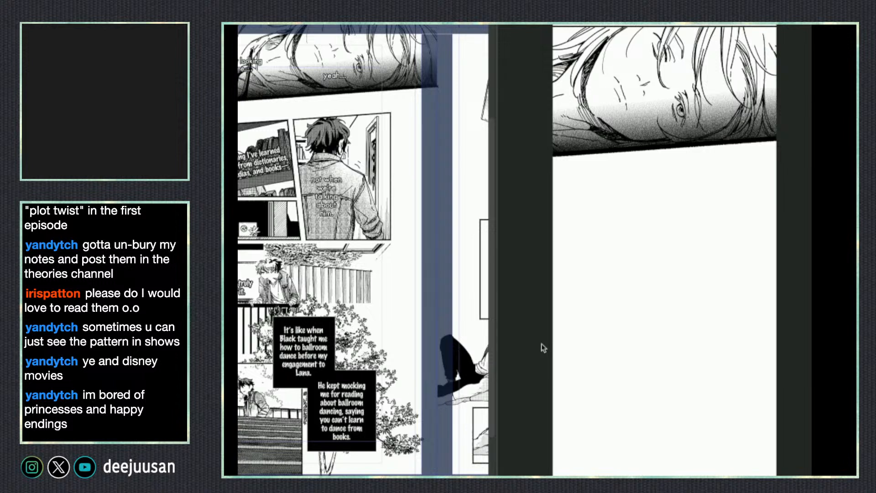
left_click(334, 77)
left_click(249, 65)
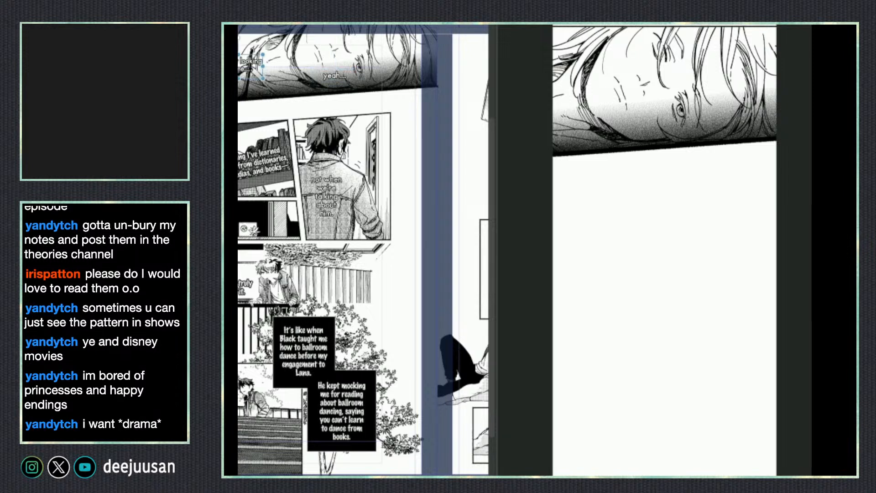
key("Escape")
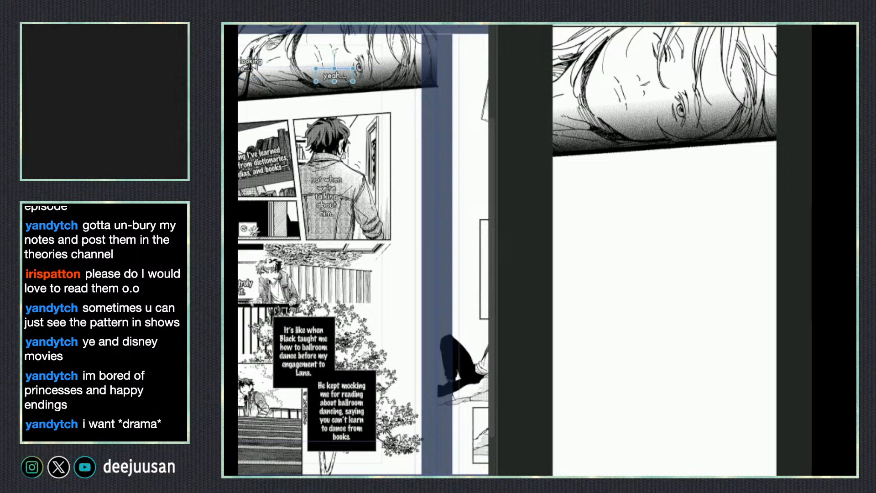
left_click(245, 287)
key("Escape")
left_click(657, 98)
key("ctrl+v")
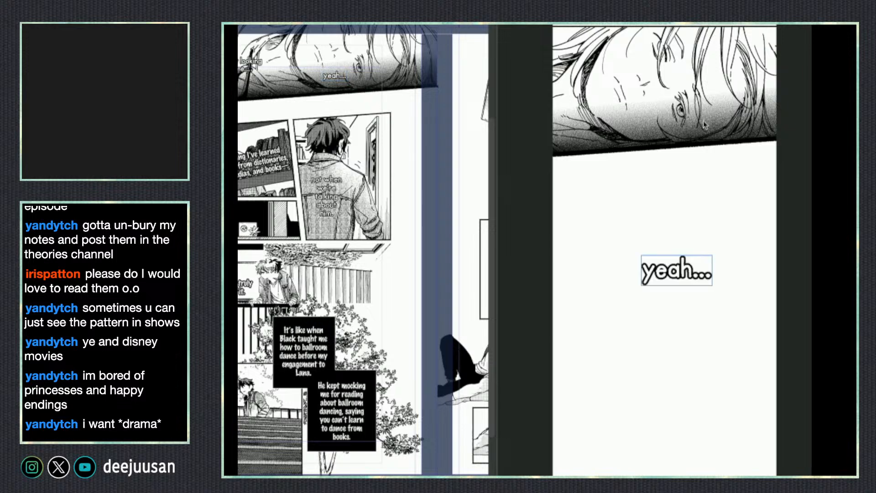
- Scale down the "yeah..." text and place it over the hair near the close-up panel's upper-left corner
right_click(673, 162)
right_click(692, 174)
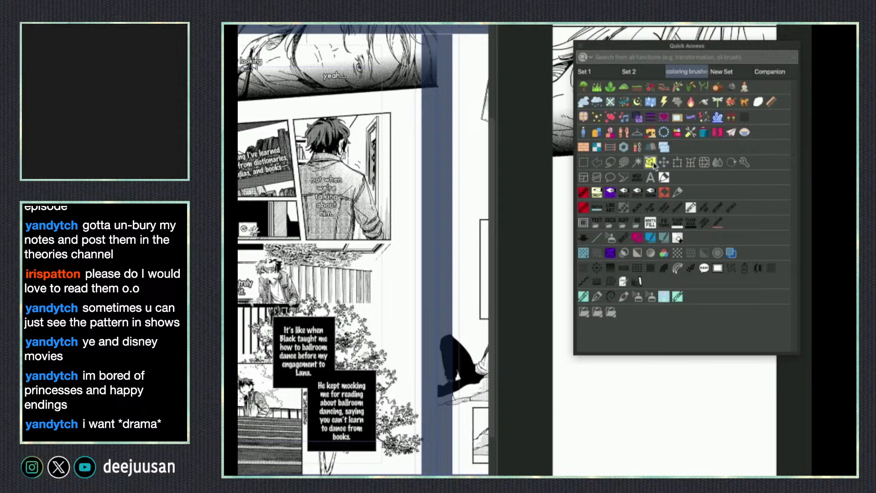
left_click(679, 161)
left_click_drag(714, 255, 615, 60)
left_click(696, 303)
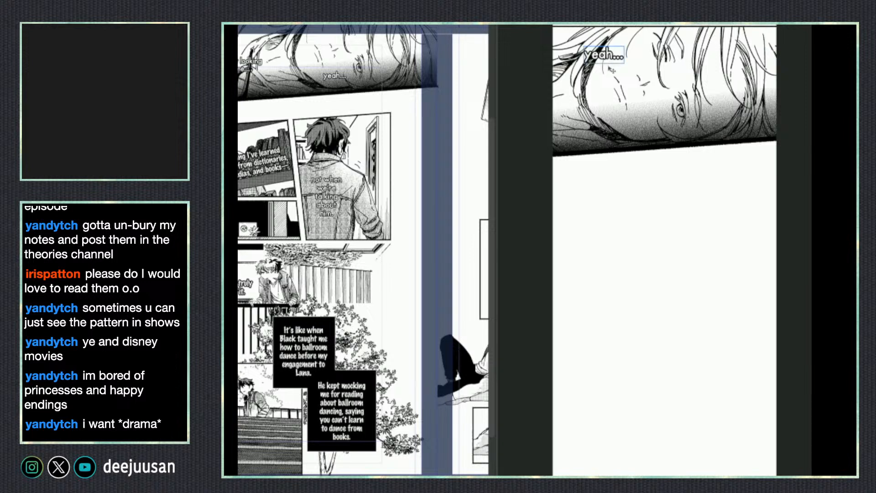
left_click_drag(602, 58, 607, 49)
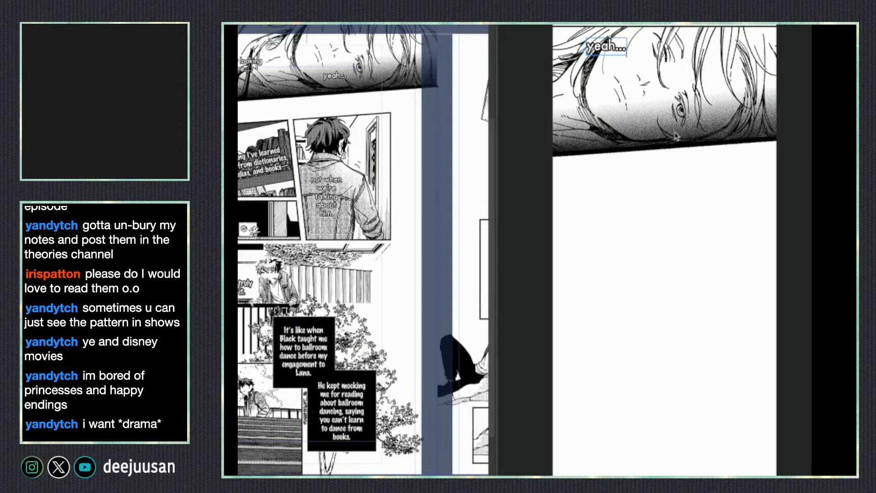
key("ctrl+t")
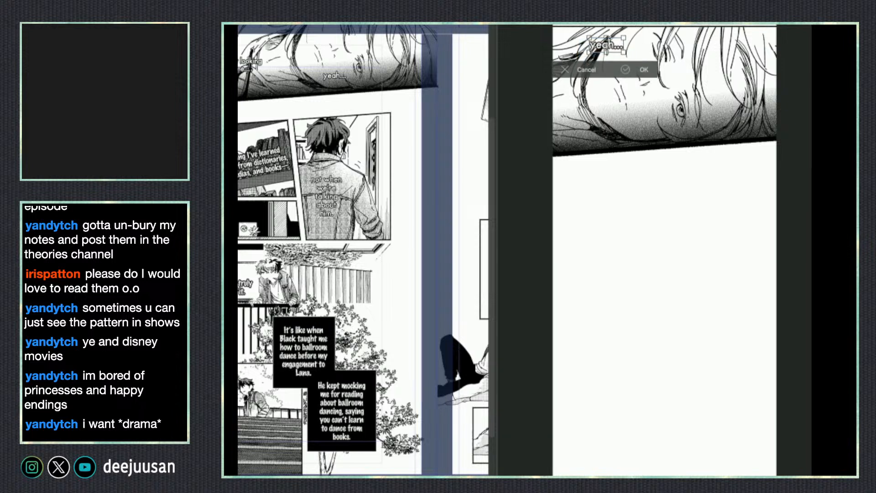
left_click(644, 72)
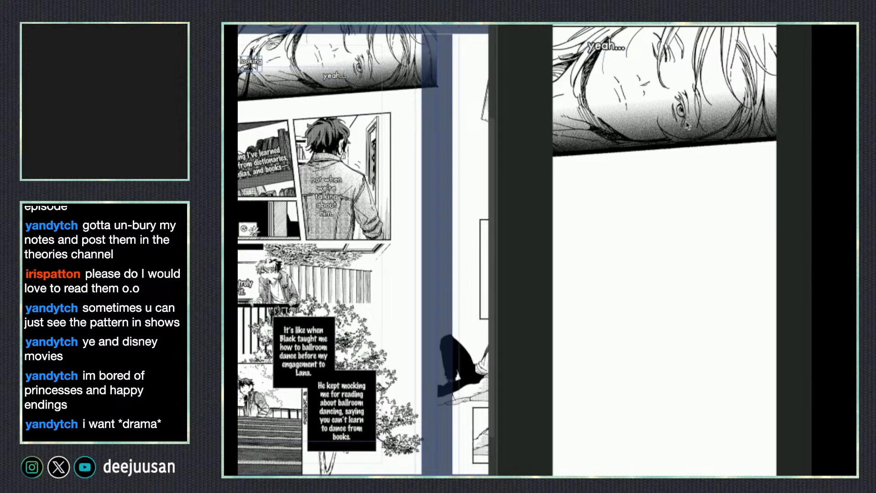
- Paste the "he's not looking at me..." text into the strip, scale it down and place it just below the close-up panel
left_click(715, 130)
type("he's not looking at me...")
left_click_drag(741, 189, 741, 151)
right_click(748, 178)
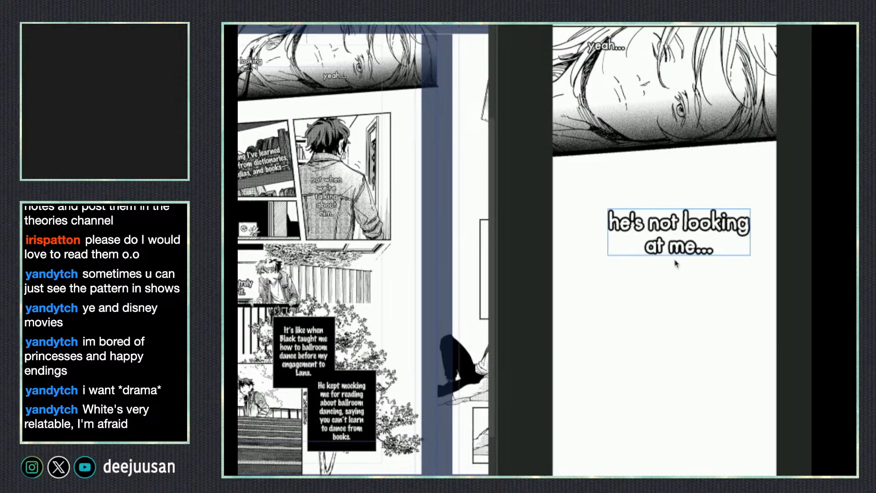
right_click(679, 255)
left_click(667, 203)
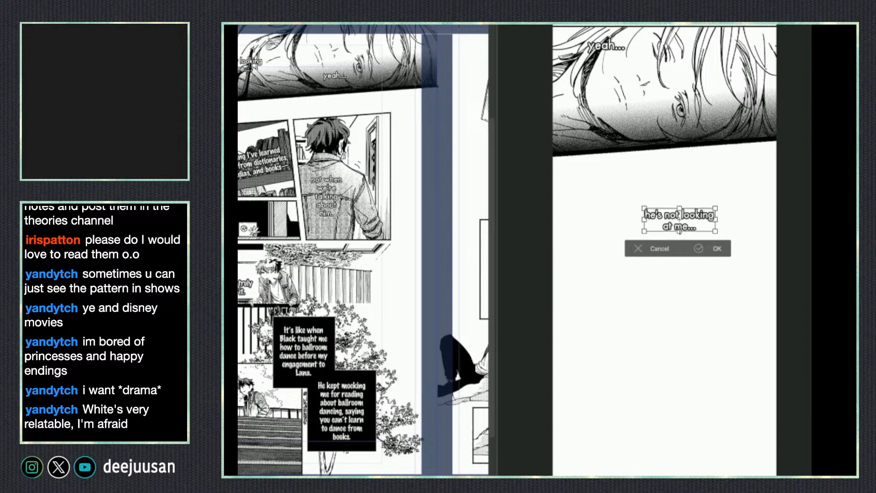
left_click_drag(697, 234, 703, 194)
left_click(737, 212)
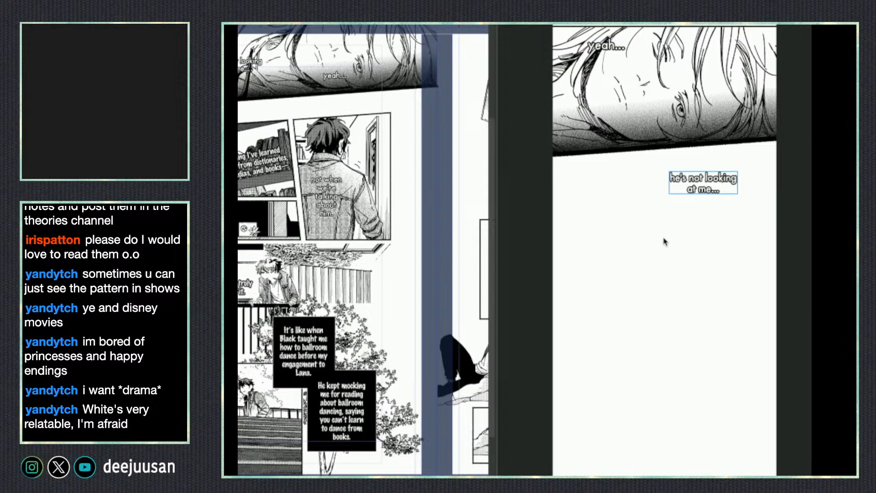
- Nudge the "yeah..." text slightly up toward the close-up panel's upper border
left_click(613, 45)
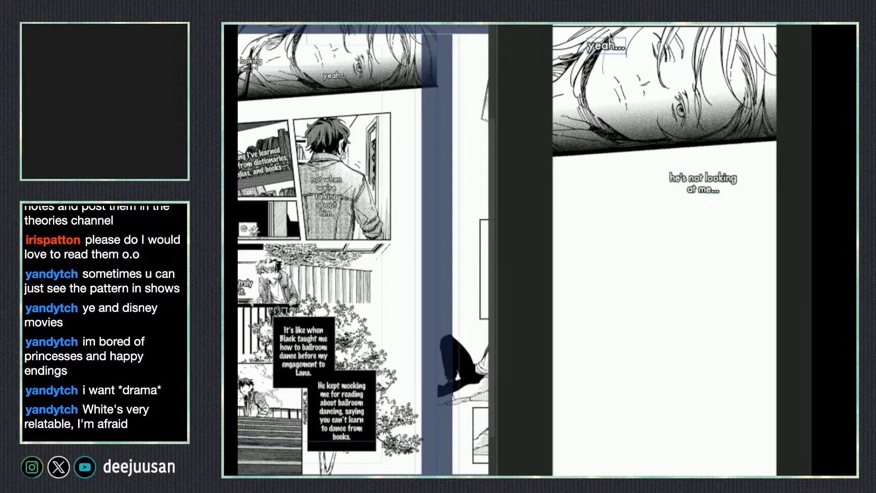
left_click_drag(611, 36, 611, 33)
left_click(718, 182)
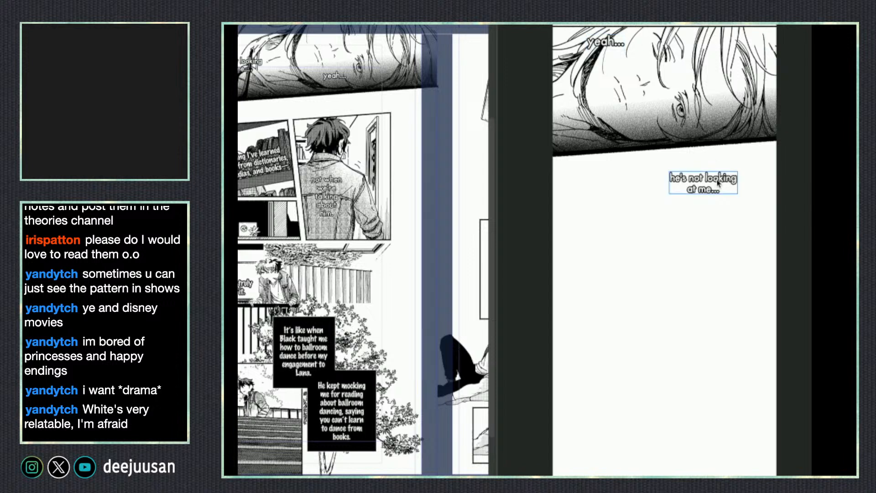
- Paste the "Not really..." text into the strip, scale it down and place it well below "he's not looking at me..."
left_click(397, 233)
left_click(250, 63)
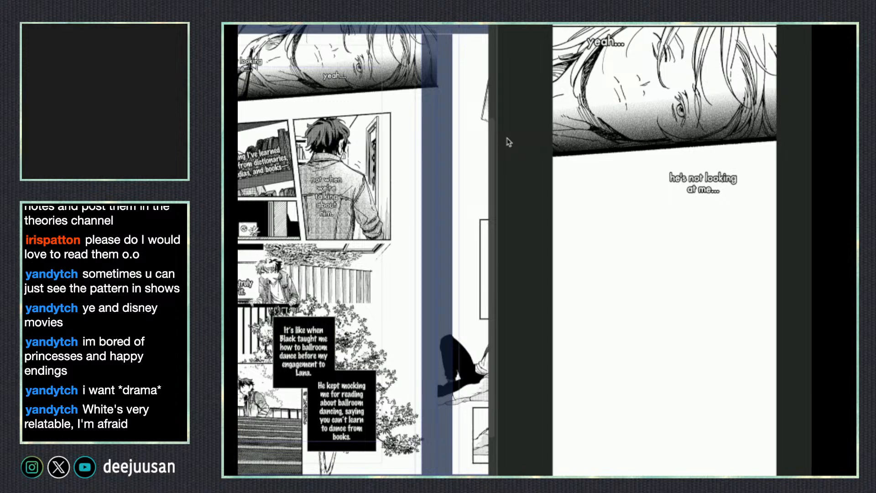
key("super+v")
key("q")
left_click(667, 300)
left_click_drag(702, 312, 633, 337)
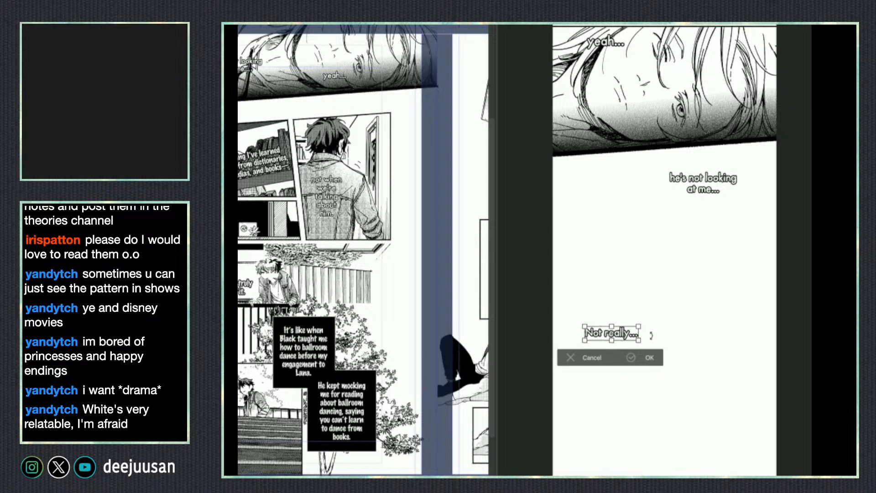
key("Return")
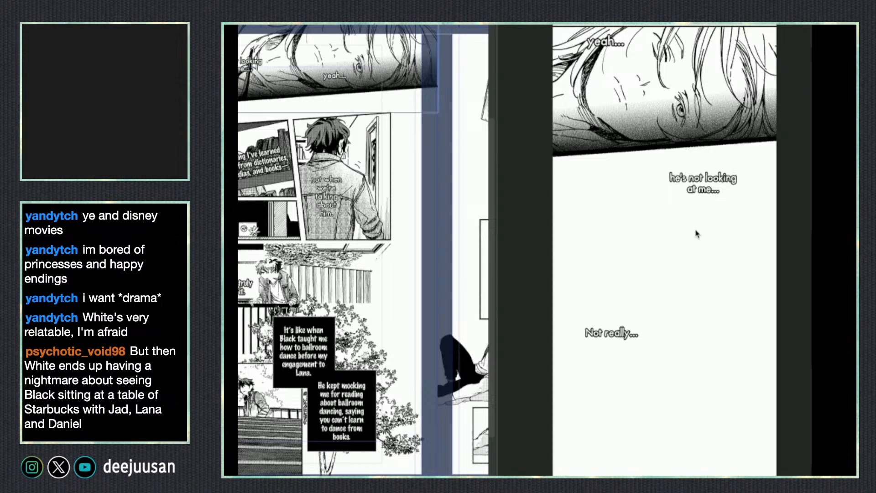
- Paste a second copy of the lying face panel and shrink it to fit between "he's not looking at me..." and "Not really..."
left_click_drag(694, 232, 686, 238)
right_click(725, 375)
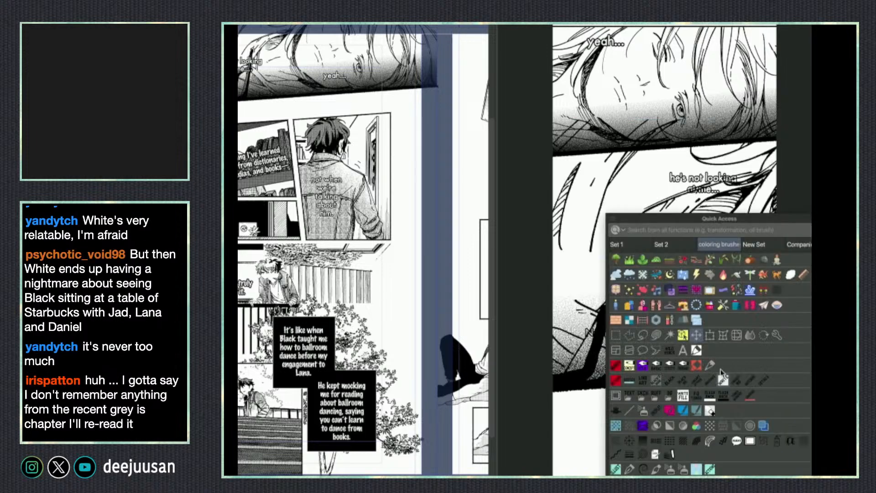
left_click(699, 336)
left_click_drag(669, 420, 685, 310)
left_click(688, 335)
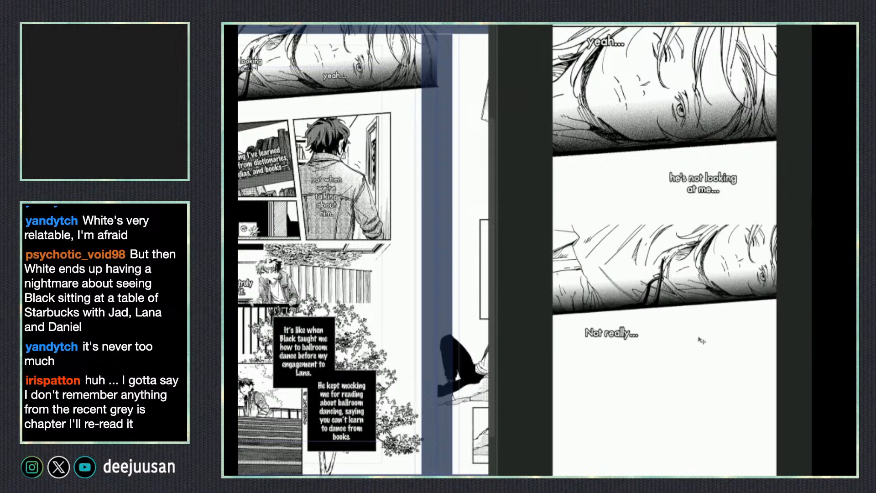
- Draw straight horizontal border lines along the upper and lower edges of the second face panel
key("q")
left_click(608, 325)
left_click_drag(546, 225, 807, 229)
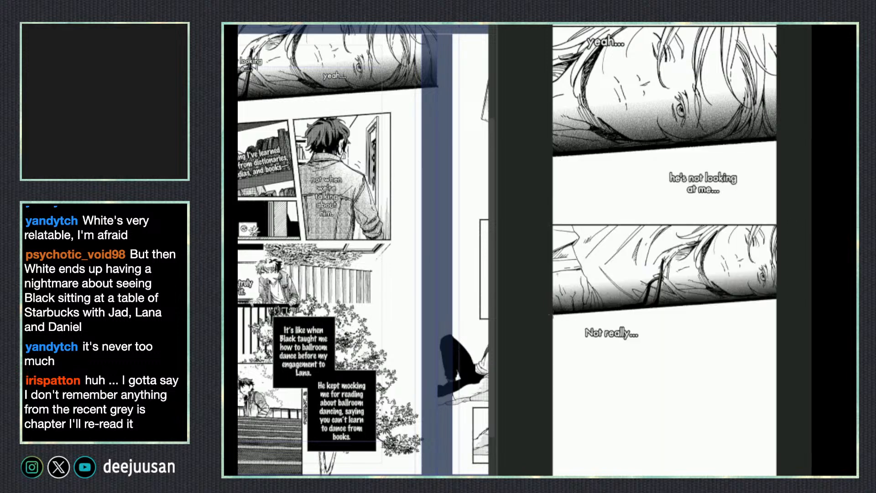
left_click_drag(551, 315, 793, 315)
- Shift the upper close-up panel's artwork to the right so more of the hair and glasses shows
key("q")
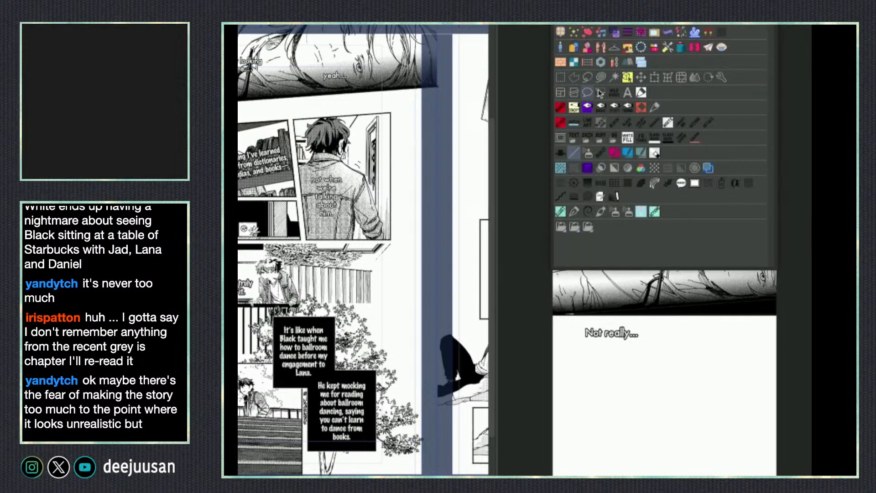
left_click(627, 77)
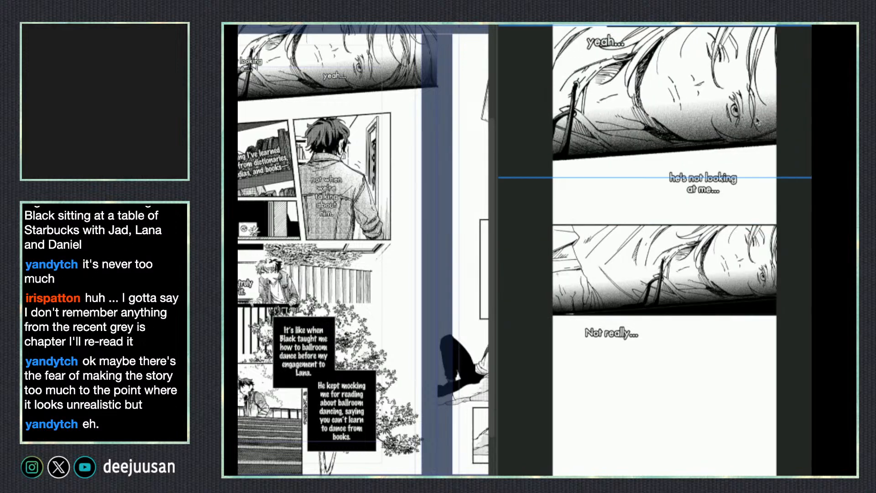
left_click_drag(757, 121, 811, 118)
- Draw a straight horizontal border line along the lower edge of the upper close-up panel
key("q")
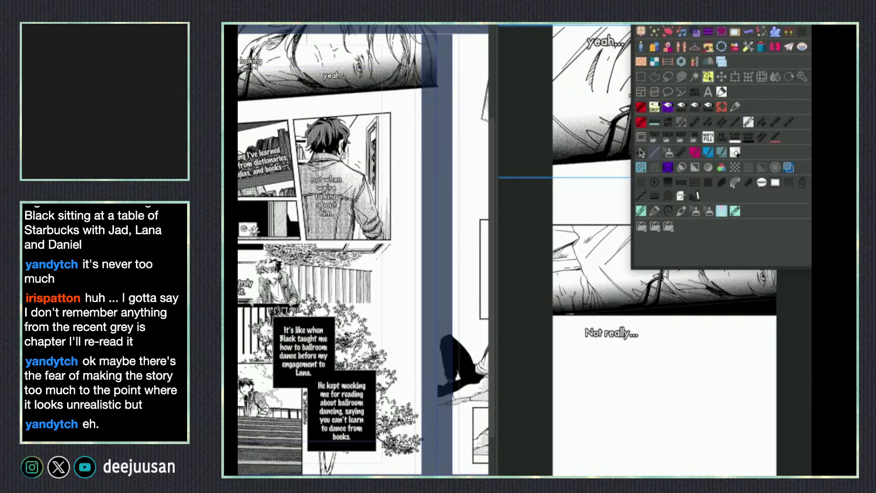
left_click(654, 152)
left_click_drag(553, 165, 776, 163)
key("q")
left_click(735, 189)
left_click(766, 154)
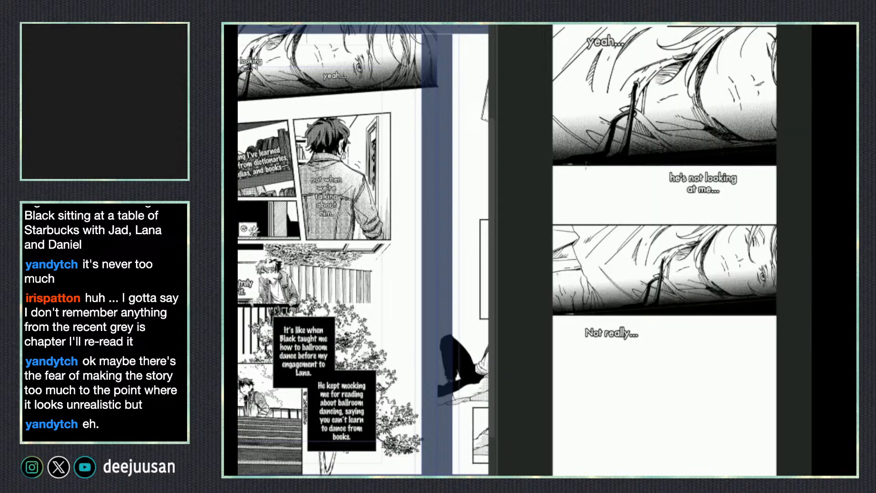
key("q")
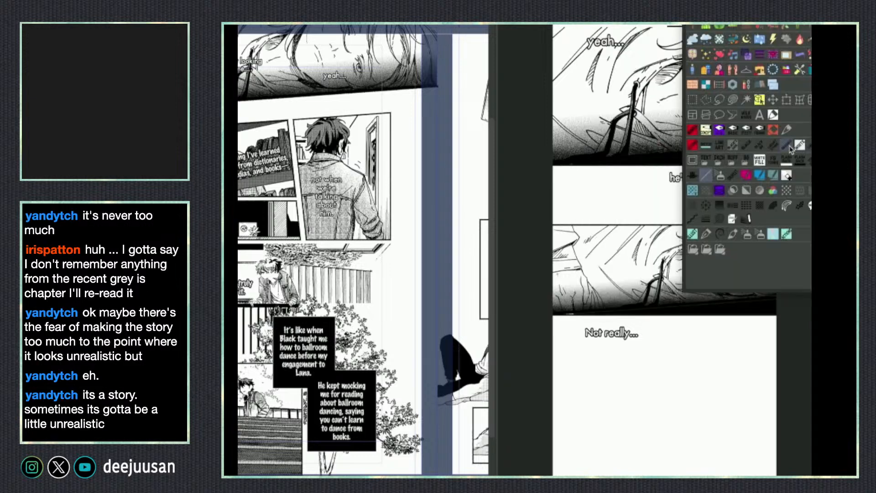
left_click(762, 101)
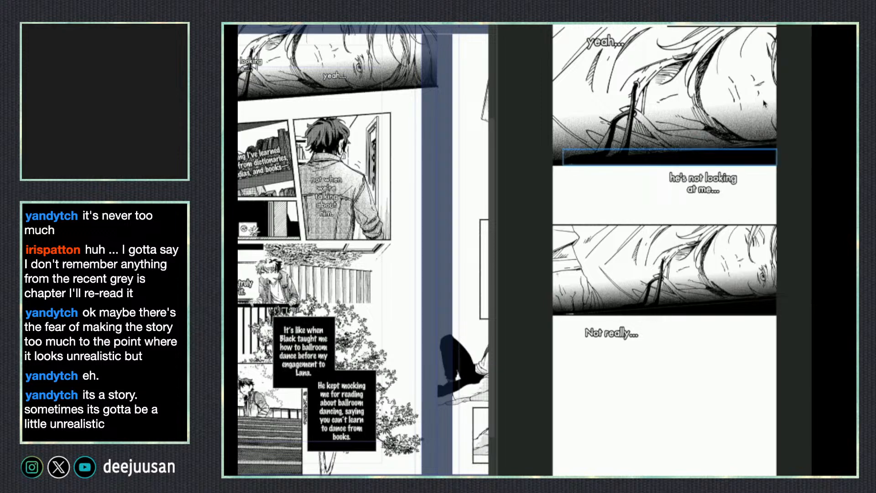
left_click(694, 27)
key("q")
left_click(603, 72)
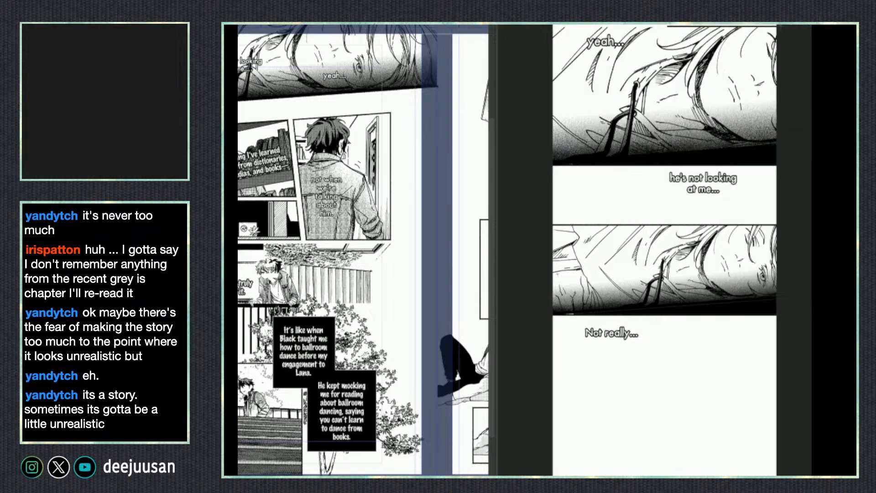
- Shift the upper close-up panel's artwork slightly further right inside its frame and clear the selection
scroll(664, 250, "left", 1)
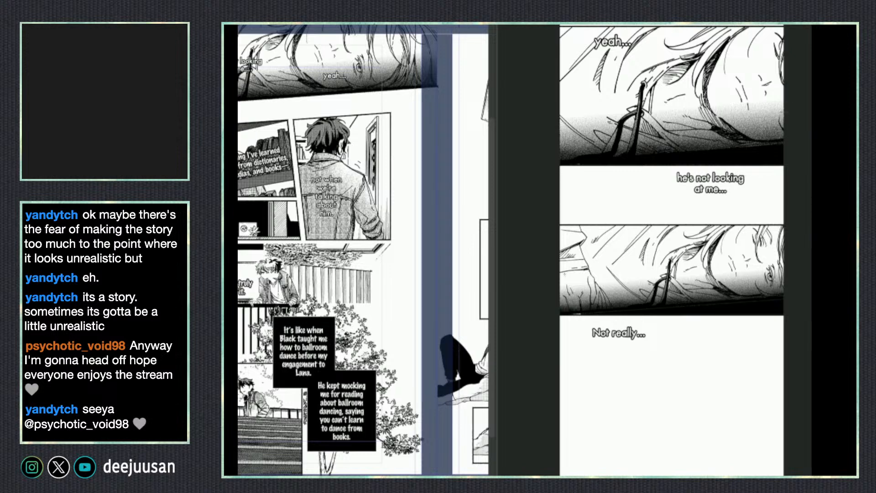
key("q")
left_click(747, 67)
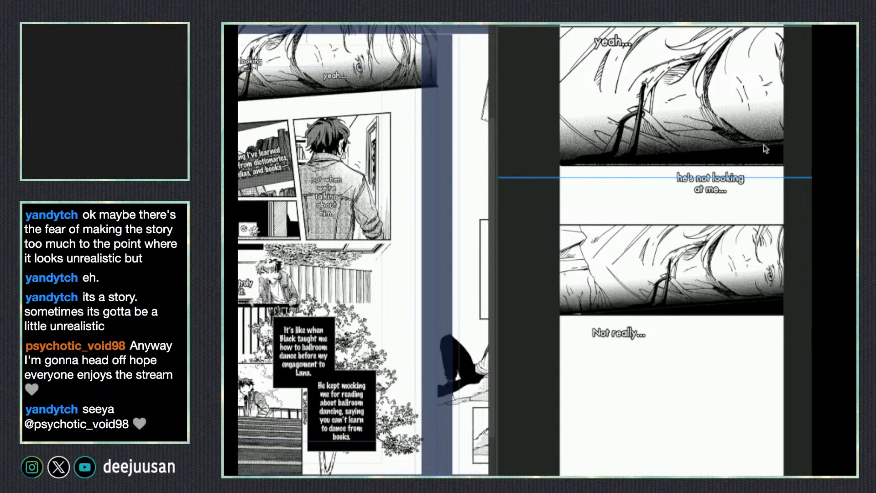
key("q")
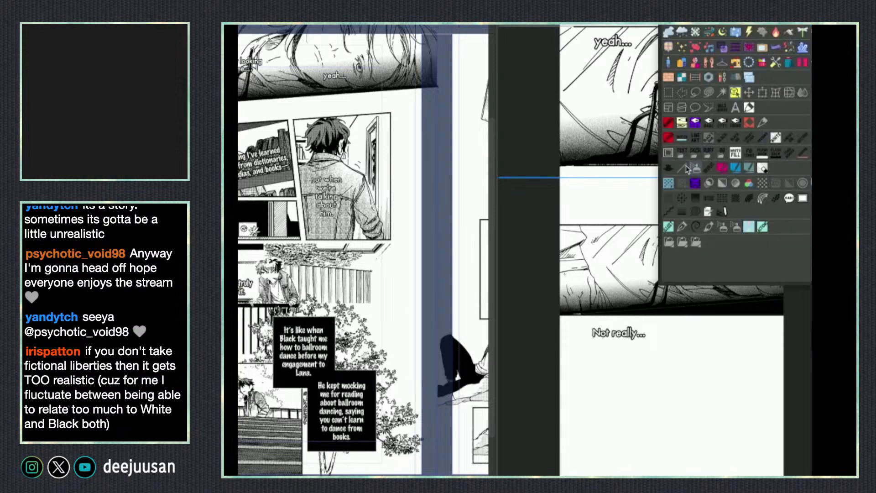
left_click(674, 128)
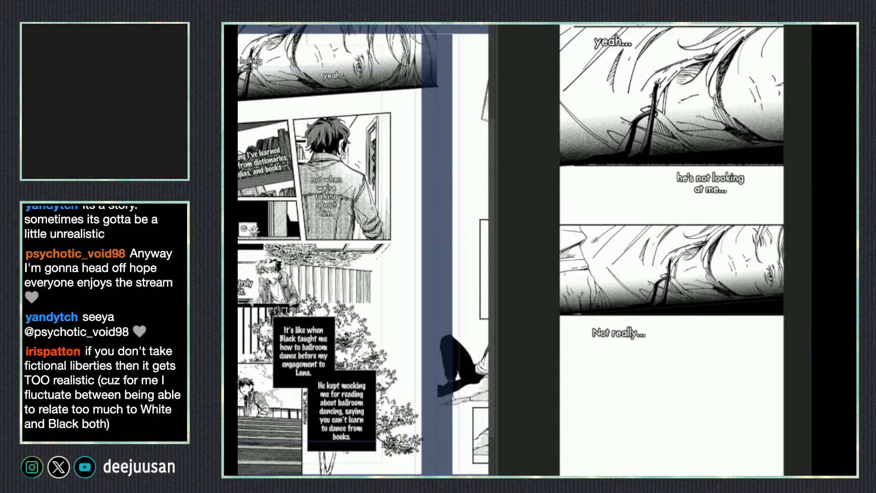
key("q")
key("q")
mouse_move(620, 27)
left_mouse_down()
mouse_move(586, 29)
mouse_move(605, 29)
left_mouse_up()
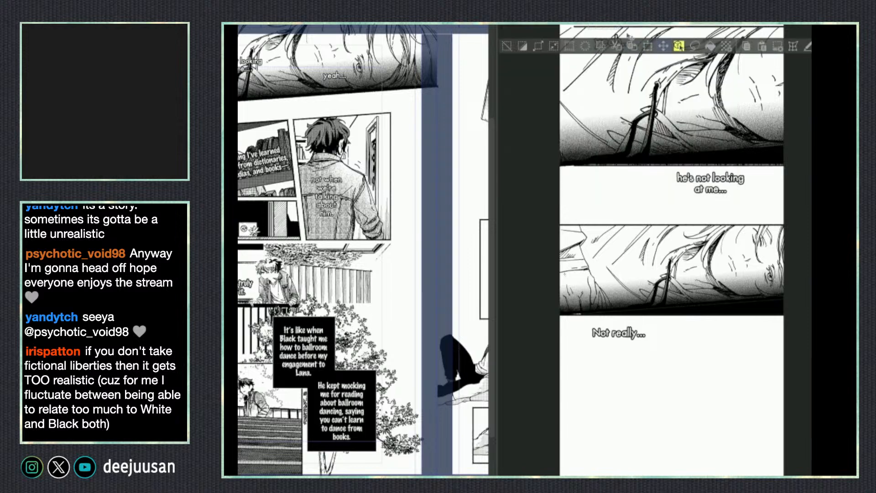
left_click(567, 31)
left_click(507, 46)
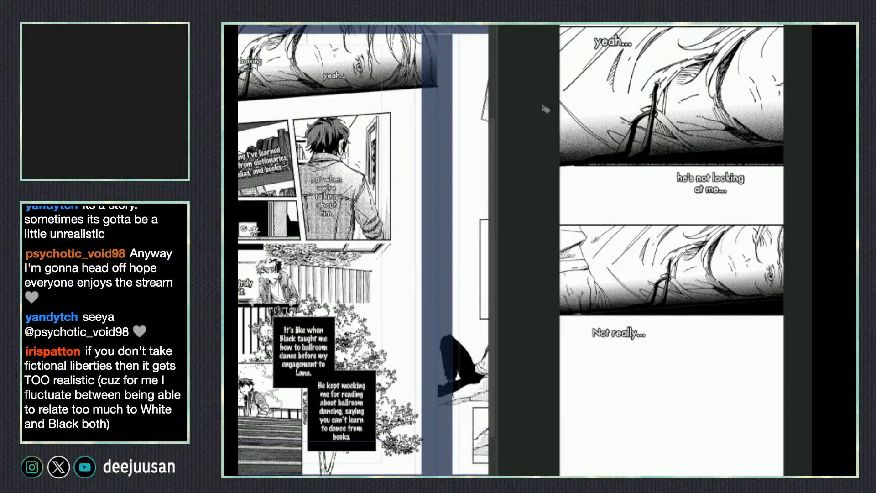
- Redraw the straight border line across the full width of the upper close-up panel's lower edge
key("q")
left_click(525, 207)
left_click_drag(558, 165, 793, 172)
left_click_drag(585, 164, 784, 165)
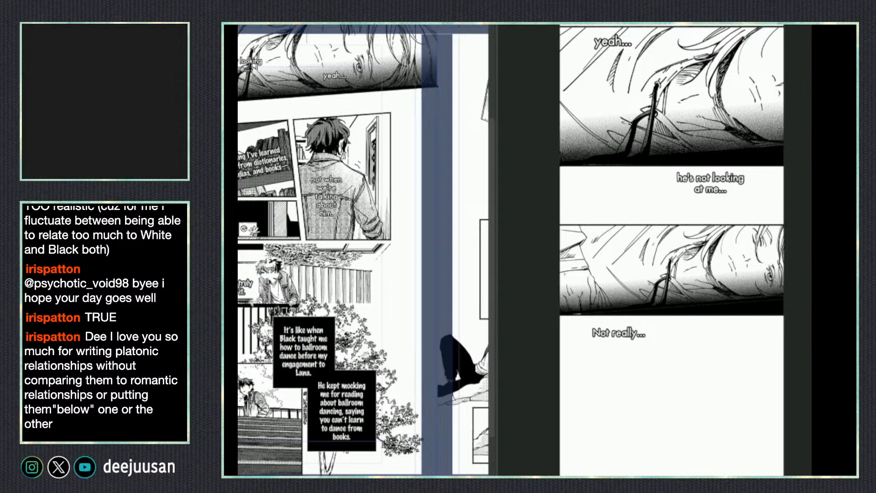
- Scale the "yeah..." text down slightly in the upper corner of the close-up panel
key("q")
left_click(795, 138)
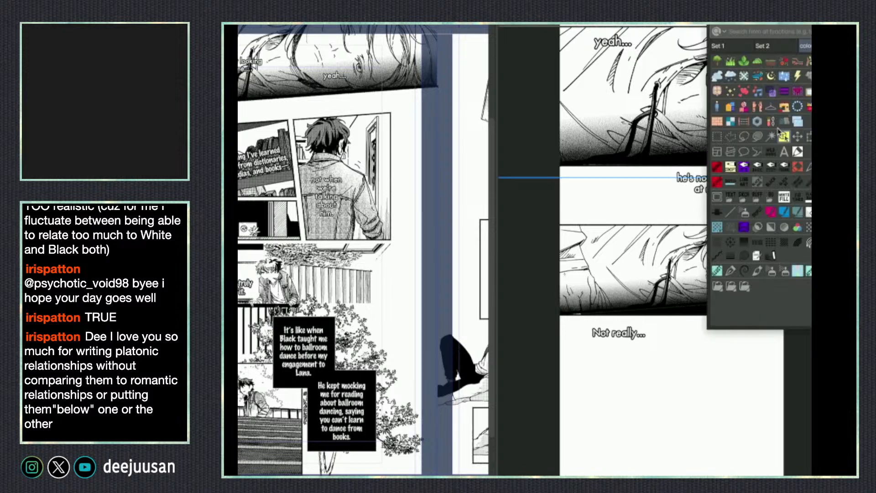
key("q")
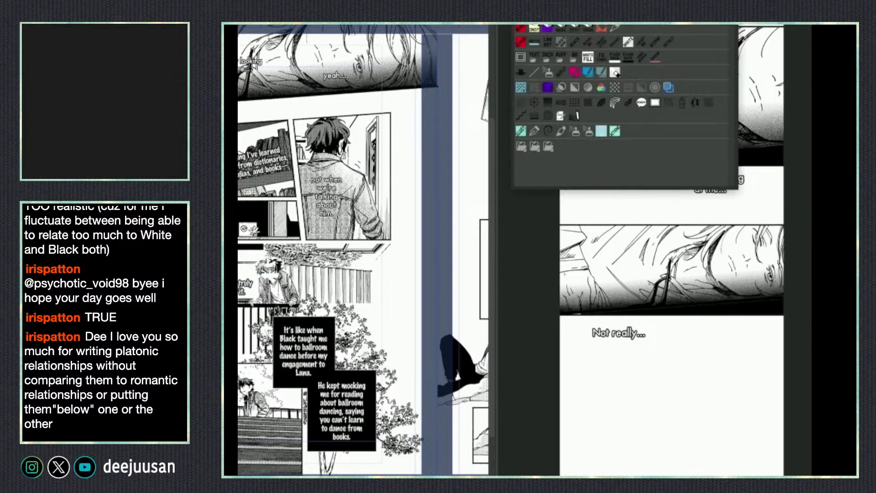
key("ctrl+t")
left_click_drag(633, 30, 626, 37)
left_click(652, 69)
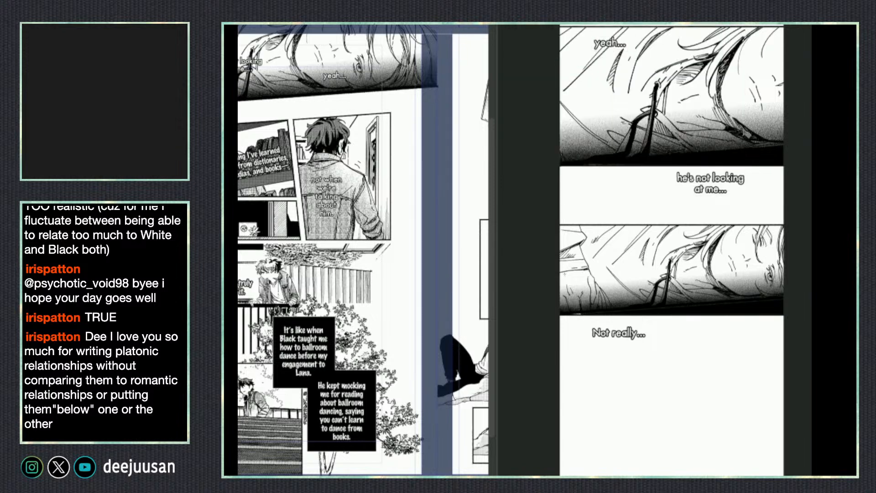
- Try centring "he's not looking at me..." in the gap between the face panels and "Not really..." below the second one
right_click(729, 181)
left_click(694, 133)
left_click_drag(734, 176, 700, 192)
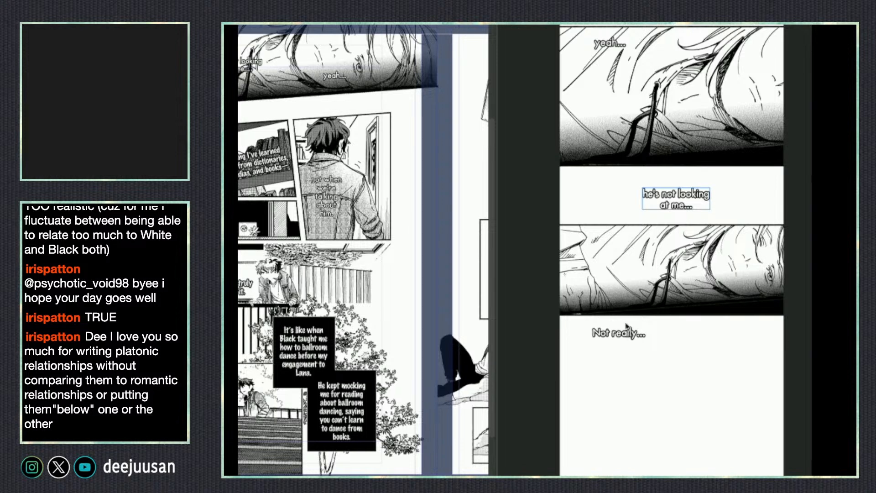
left_click_drag(628, 336, 694, 350)
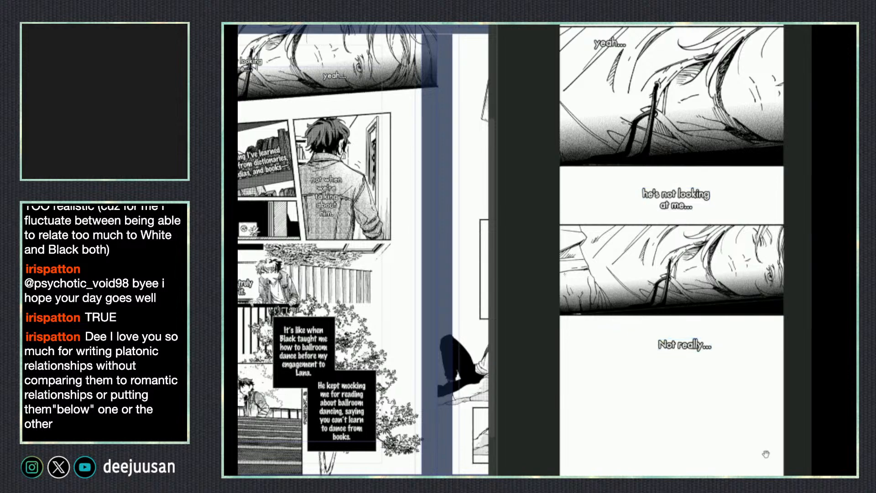
scroll(763, 445, "down", 1)
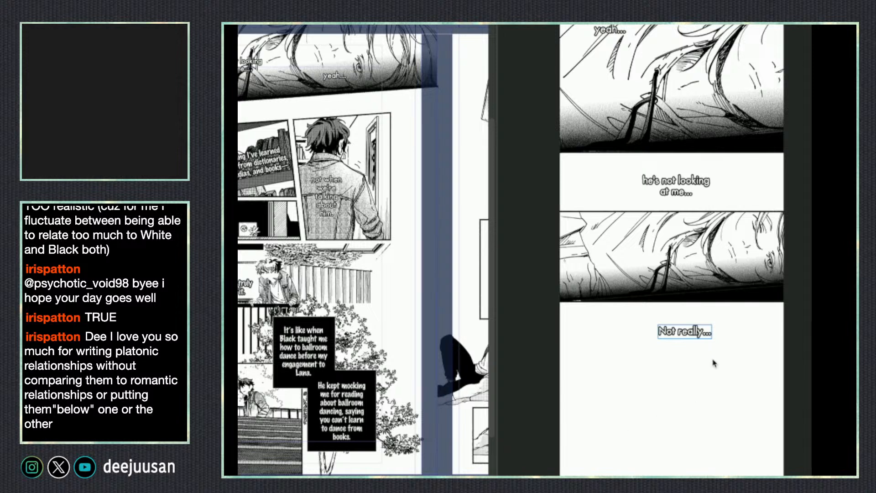
left_click(747, 299)
scroll(682, 290, "down", 3)
left_click(682, 290)
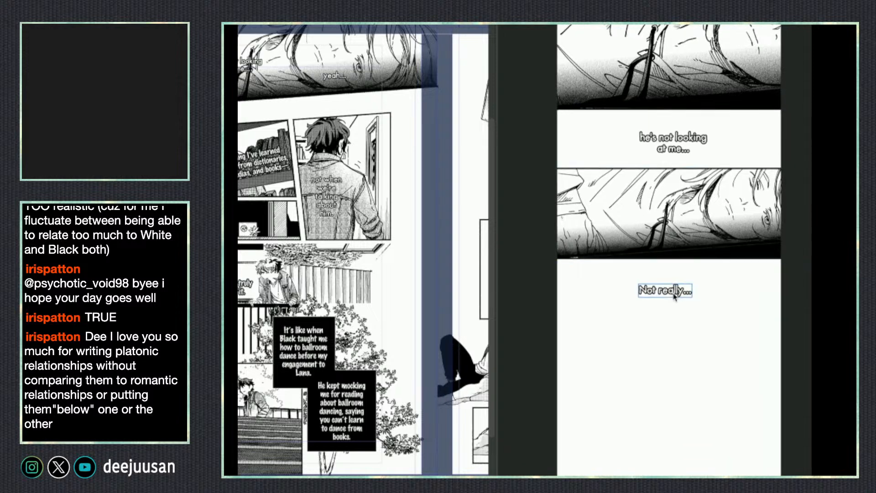
scroll(781, 228, "up", 4)
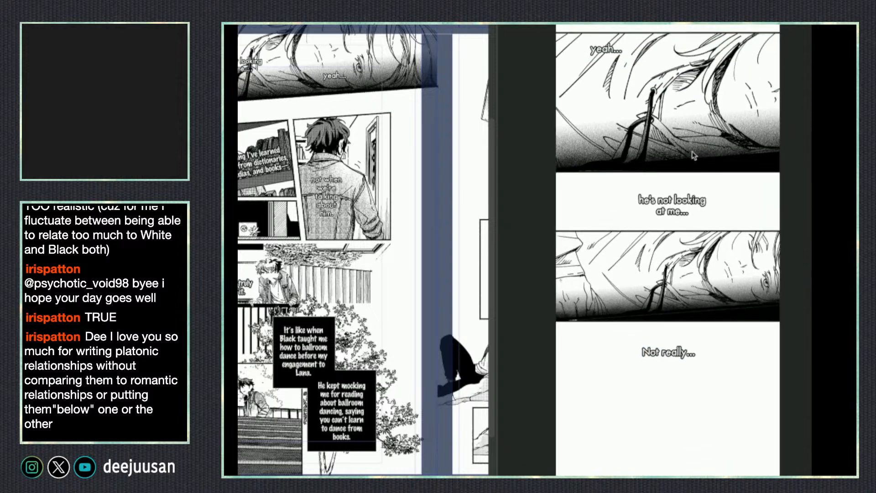
- Move "he's not looking at me..." onto the upper panel's dark lower area and "Not really..." onto the second face panel's left side
left_click_drag(690, 207, 714, 147)
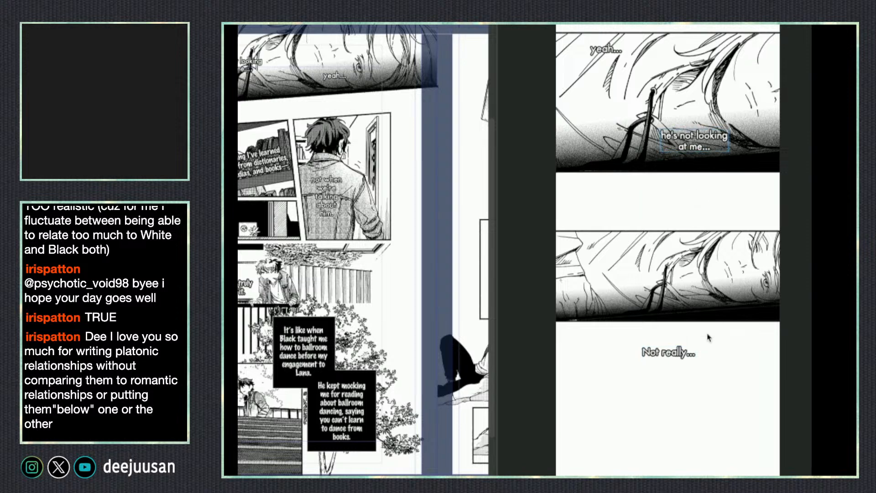
left_click_drag(679, 354, 631, 276)
left_click_drag(628, 262, 635, 253)
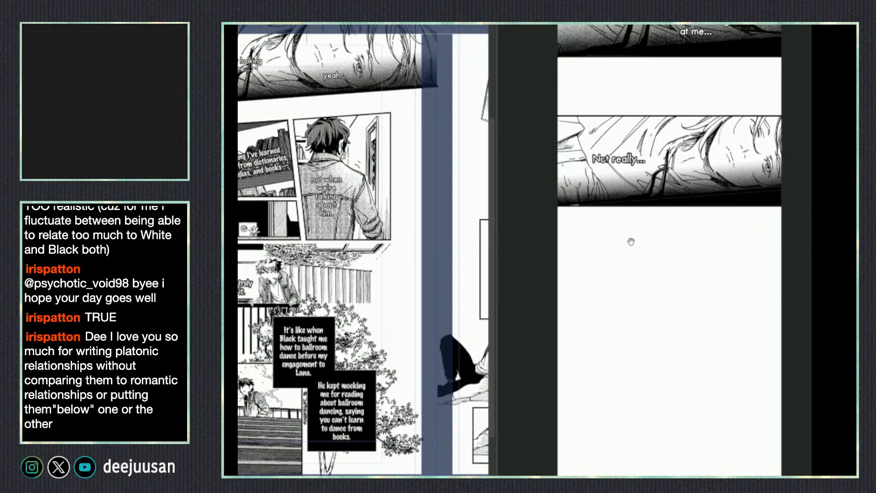
- Touch up the second face panel's lower border with a straight line
left_click(387, 196)
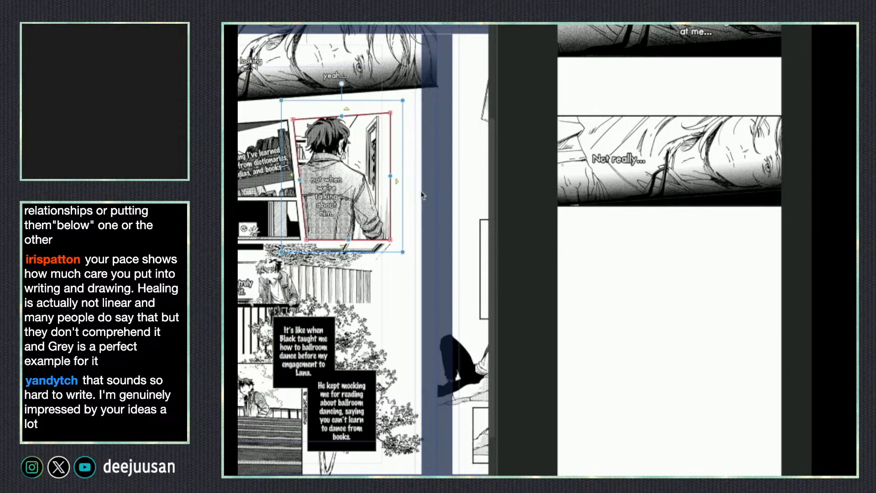
right_click(718, 199)
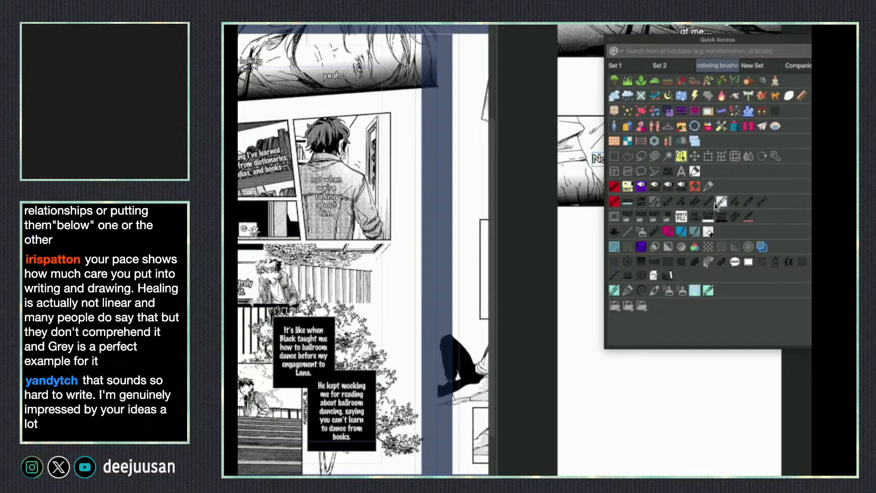
left_click(628, 232)
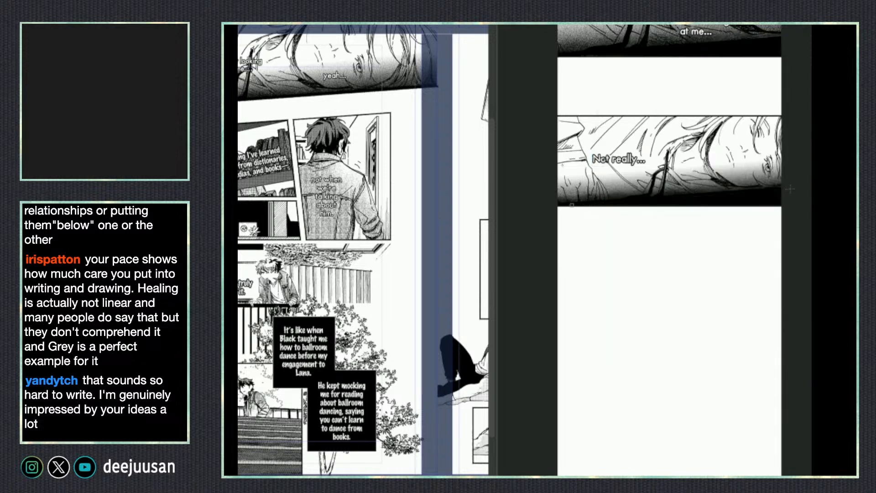
left_click_drag(768, 200, 715, 282)
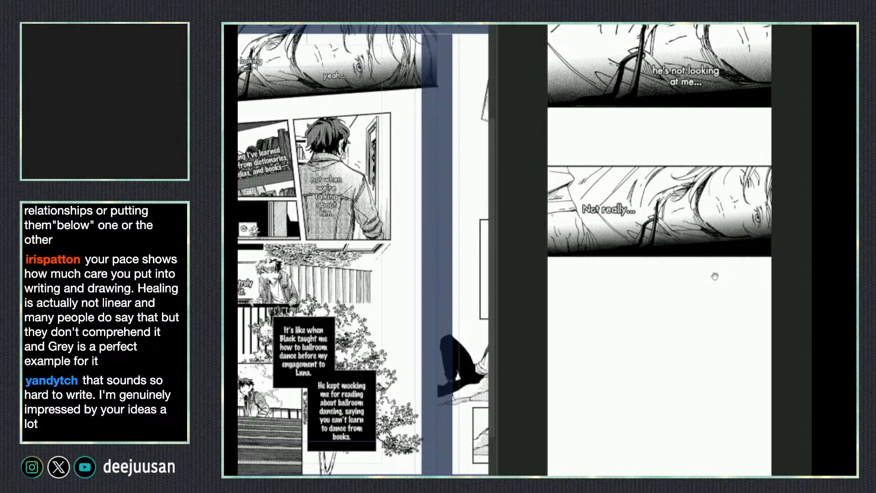
- Review the earlier panels of the strip, checking their spacing, framing and speech bubble placement, and return to the blank area below
scroll(659, 250, "up", 15)
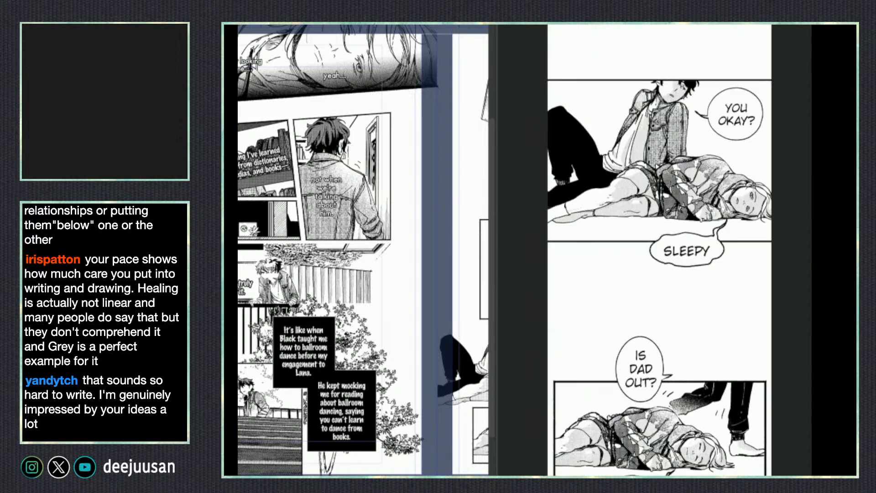
scroll(659, 250, "up", 20)
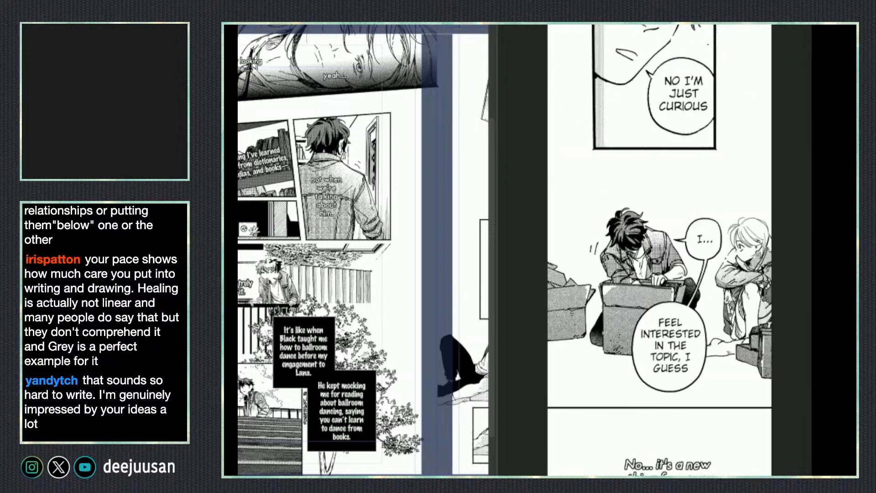
scroll(660, 249, "down", 10)
scroll(659, 250, "down", 15)
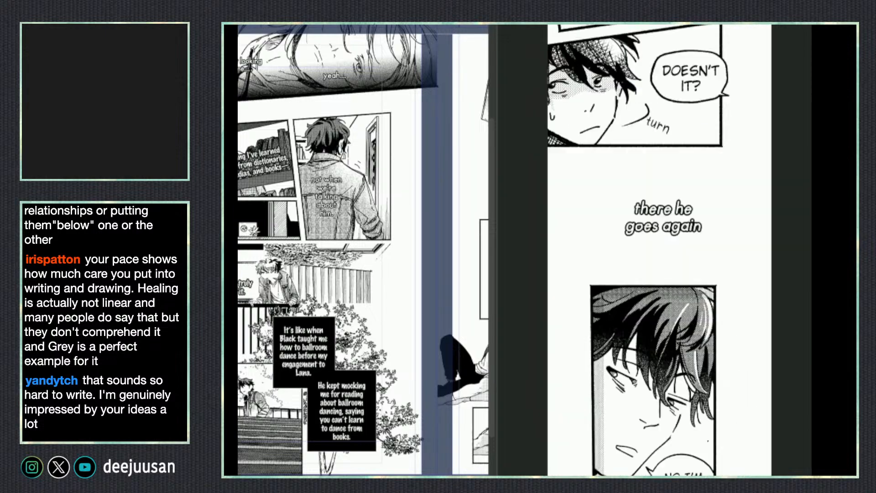
scroll(659, 250, "up", 3)
scroll(659, 250, "down", 3)
scroll(659, 250, "up", 8)
scroll(659, 250, "down", 3)
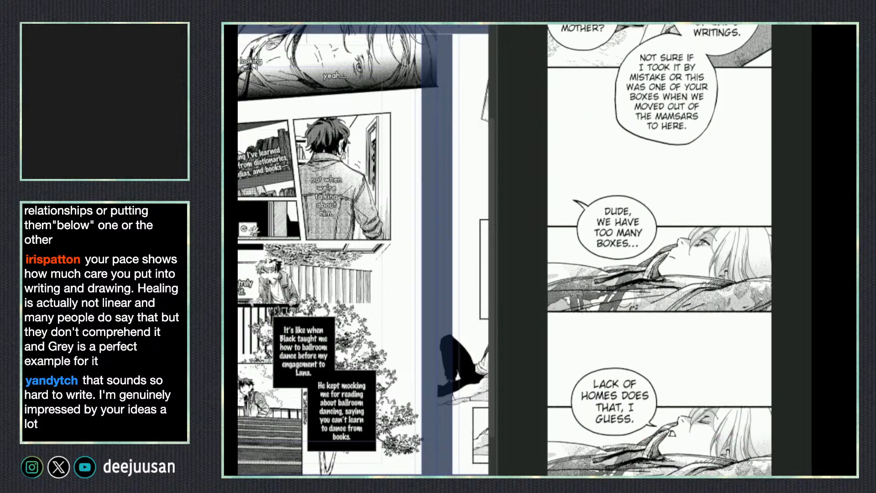
scroll(660, 250, "down", 10)
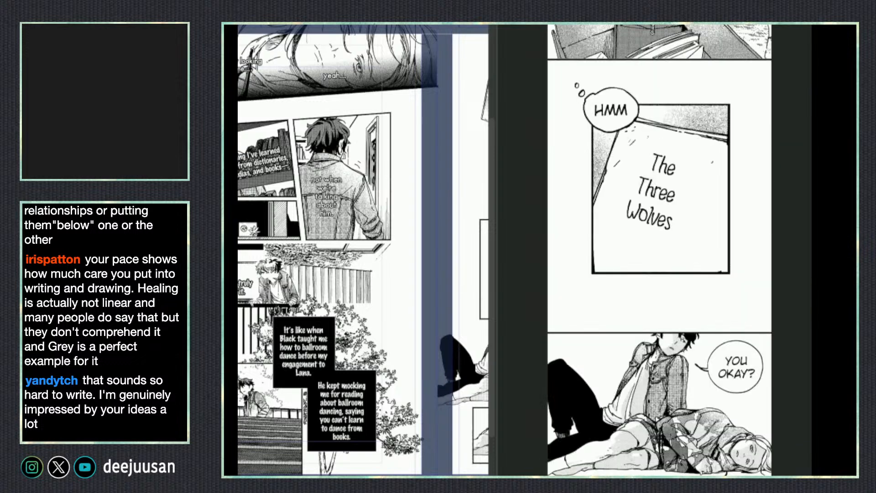
scroll(659, 250, "down", 5)
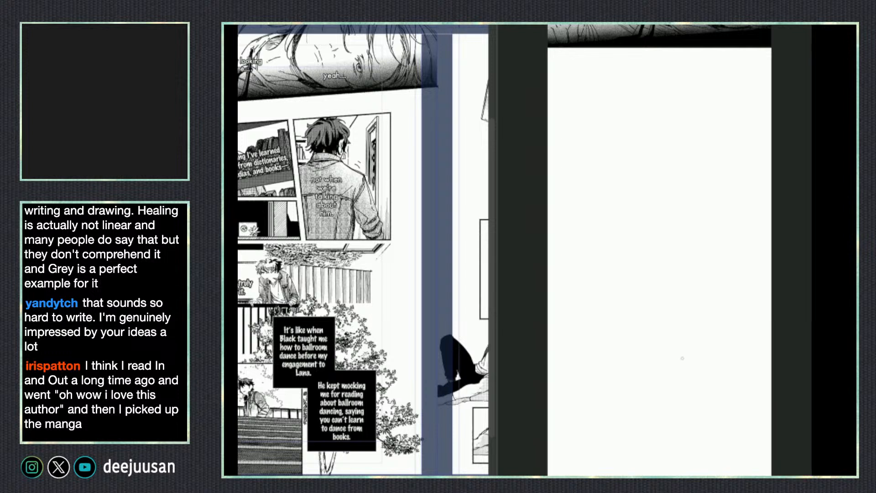
- Sketch two rough square frames side by side in the blank area below the last panel, with a simple face in each
mouse_move(574, 199)
left_mouse_down()
mouse_move(643, 271)
mouse_move(559, 233)
mouse_move(562, 212)
left_mouse_up()
mouse_move(652, 197)
left_mouse_down()
mouse_move(652, 291)
mouse_move(687, 196)
mouse_move(733, 196)
mouse_move(724, 285)
mouse_move(648, 291)
left_mouse_up()
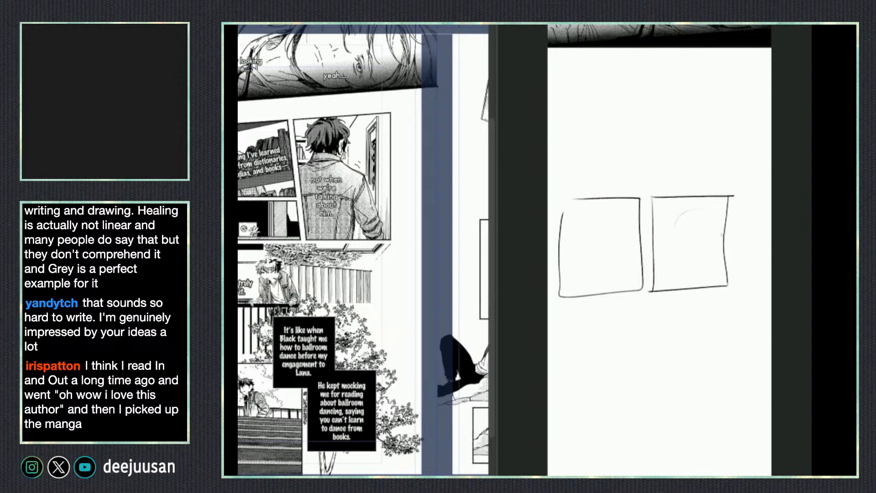
left_click_drag(717, 234, 687, 266)
mouse_move(697, 231)
left_mouse_down()
mouse_move(708, 230)
mouse_move(686, 230)
left_mouse_up()
mouse_move(577, 250)
left_mouse_down()
mouse_move(606, 214)
mouse_move(629, 234)
mouse_move(591, 214)
mouse_move(623, 258)
mouse_move(581, 232)
mouse_move(620, 240)
left_mouse_up()
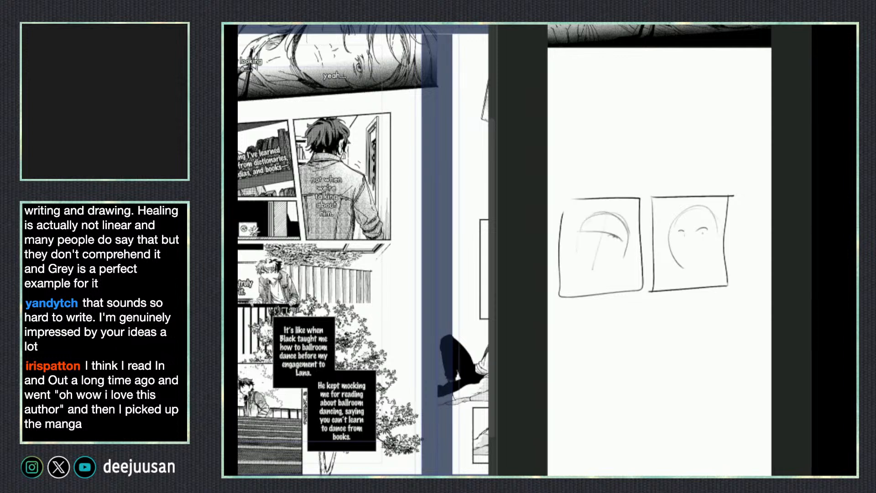
- Add facial features and diagonal lines to the face in the first sketched frame, with a circle overlapping both frames
mouse_move(567, 279)
left_mouse_down()
mouse_move(625, 259)
mouse_move(636, 277)
mouse_move(575, 299)
left_mouse_up()
key("ctrl+z")
left_click_drag(623, 258, 643, 269)
left_click_drag(583, 260, 596, 274)
left_click_drag(581, 268, 585, 266)
left_click_drag(630, 257, 635, 261)
mouse_move(614, 230)
left_mouse_down()
mouse_move(632, 276)
mouse_move(624, 215)
left_mouse_up()
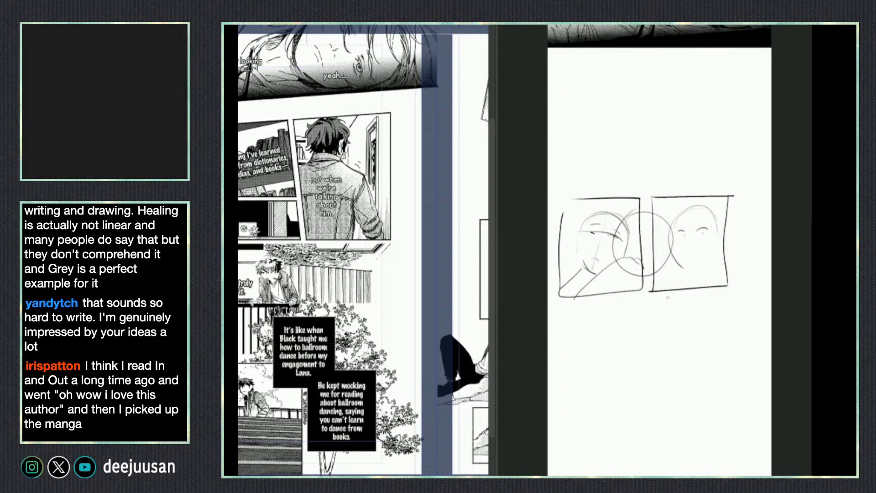
- Clear the whole two-frame face sketch from the blank area below the last panel and deselect
mouse_move(752, 184)
left_mouse_down()
mouse_move(703, 203)
mouse_move(520, 335)
left_mouse_up()
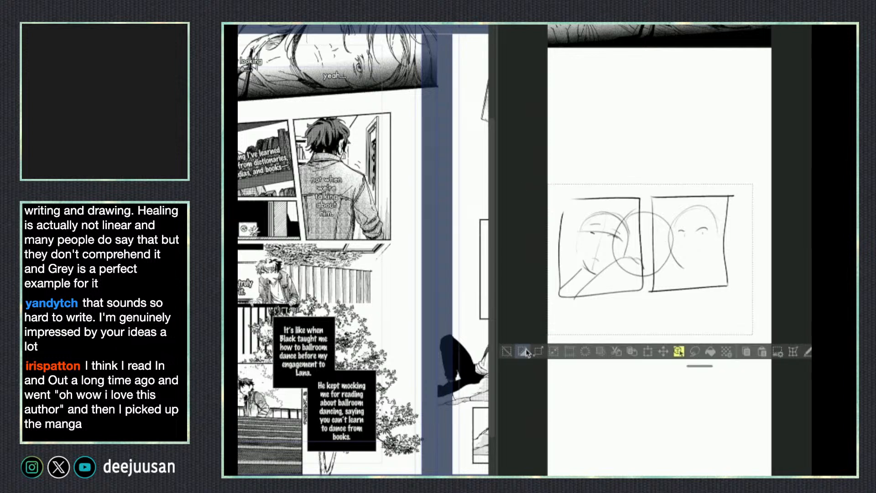
left_click(525, 350)
left_click(507, 351)
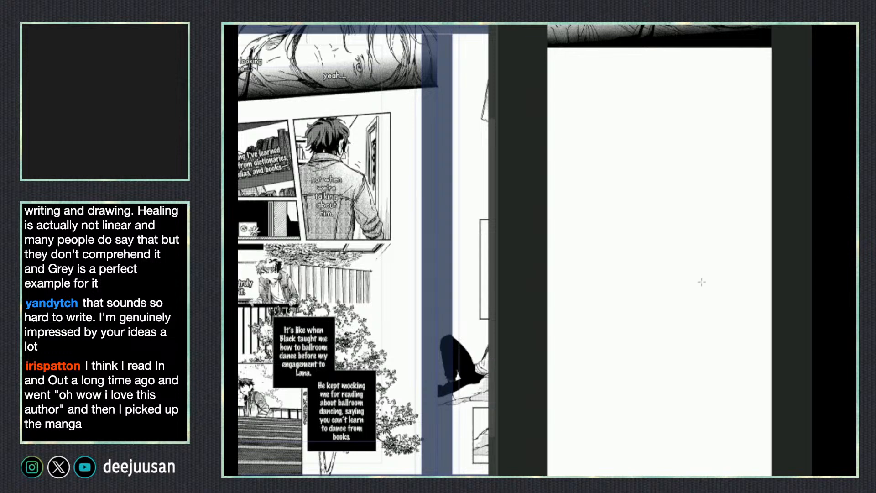
key("q")
left_click(603, 254)
key("q")
left_click_drag(644, 355, 677, 442)
key("q")
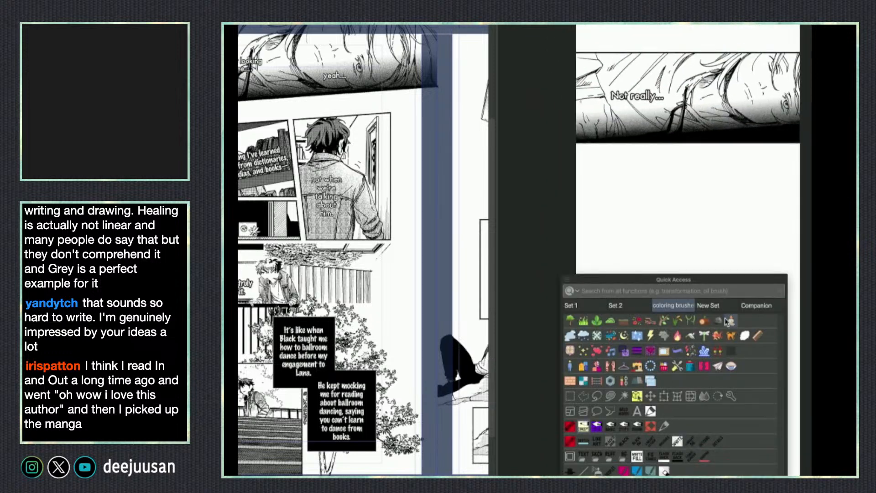
key("q")
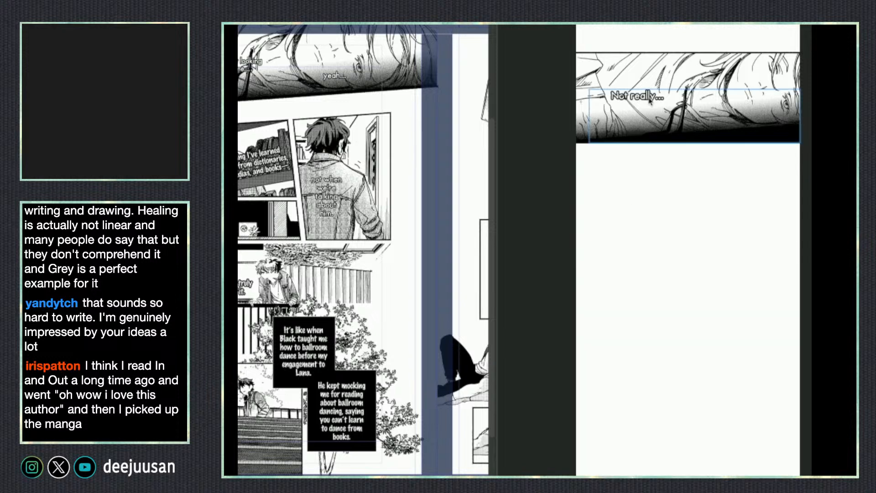
key("q")
left_click(605, 137)
key("q")
left_click_drag(688, 246, 663, 359)
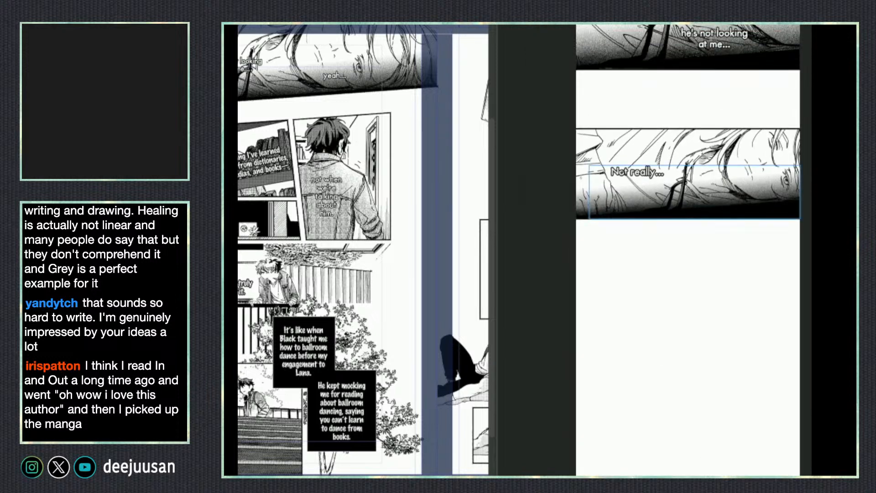
key("q")
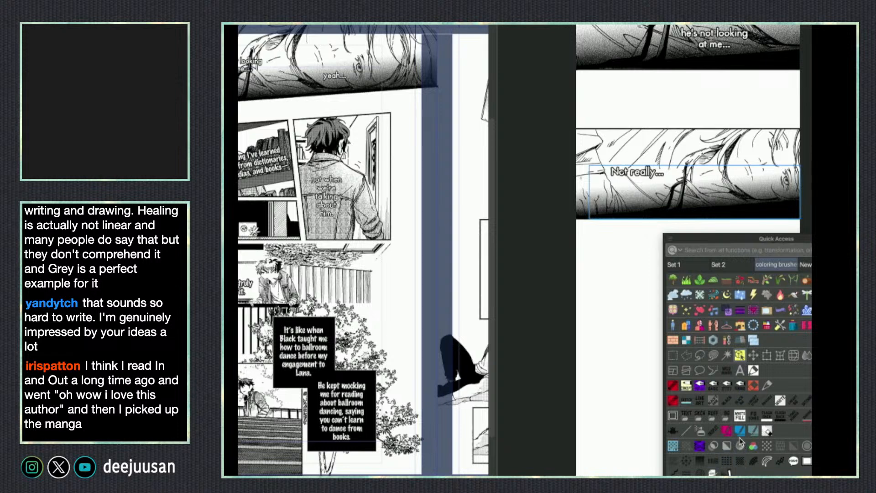
key("q")
key("ctrl")
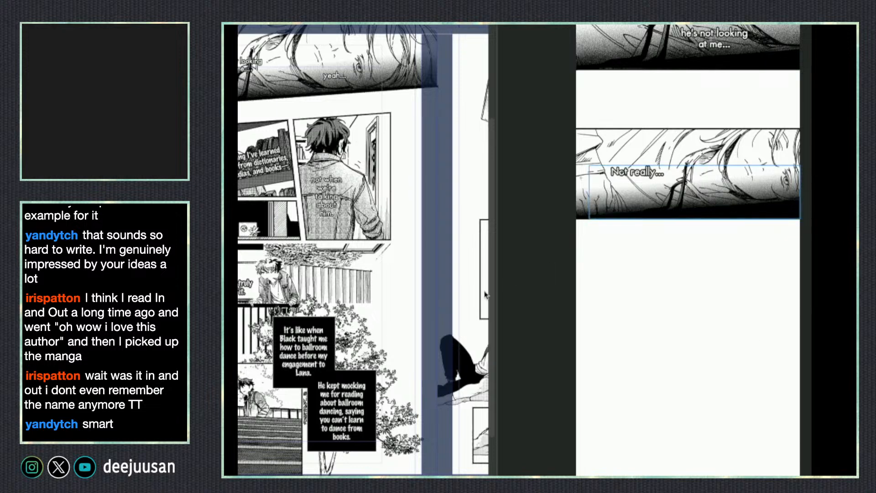
- Copy the panel of the man seen from behind from the printed page and paste it into the vertical strip
left_click_drag(411, 387, 414, 384)
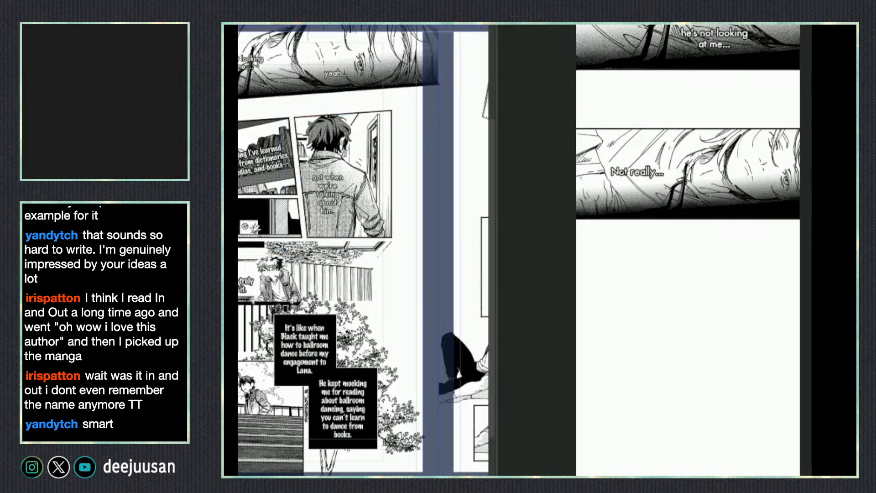
left_click_drag(346, 222, 371, 218)
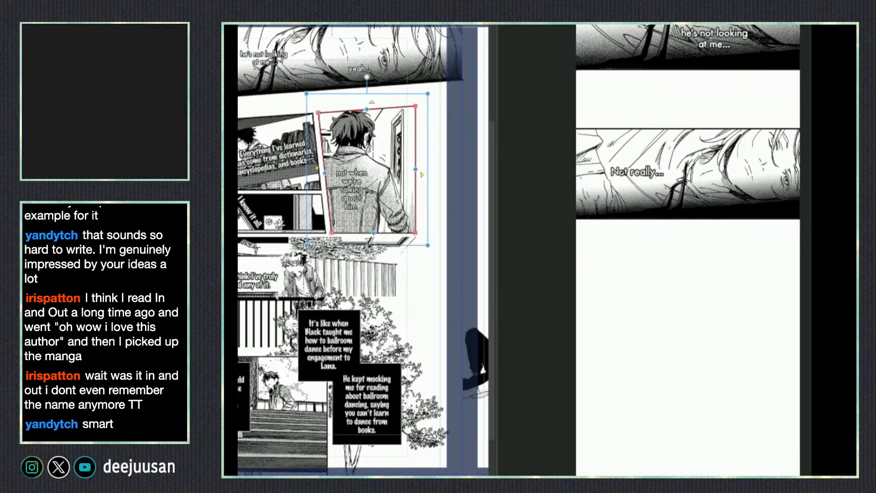
left_click(351, 189)
left_click(401, 178)
key("ctrl+c")
left_click(684, 336)
key("ctrl+v")
- Scale the pasted back-view panel down and place it toward the strip's right side, below the "Not really..." panel
left_click_drag(698, 327, 763, 424)
key("q")
left_click(745, 328)
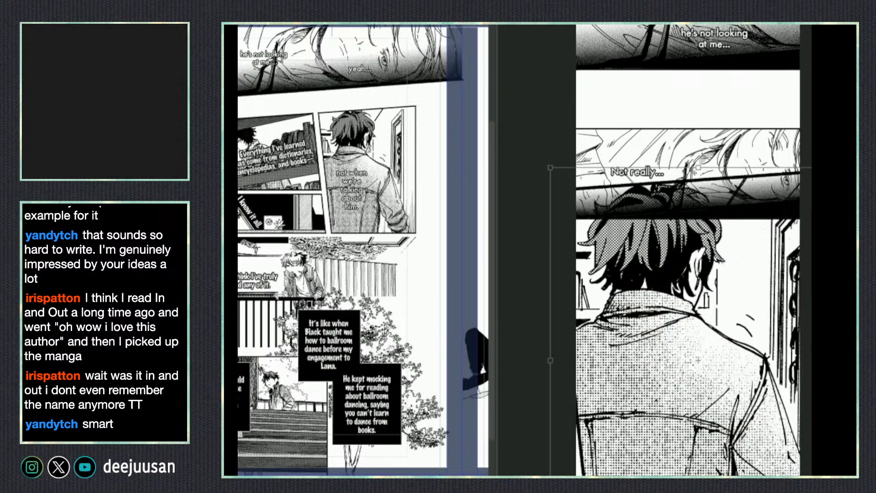
left_click_drag(694, 171, 698, 364)
left_click_drag(753, 466, 772, 397)
key("Return")
scroll(693, 274, "down", 3)
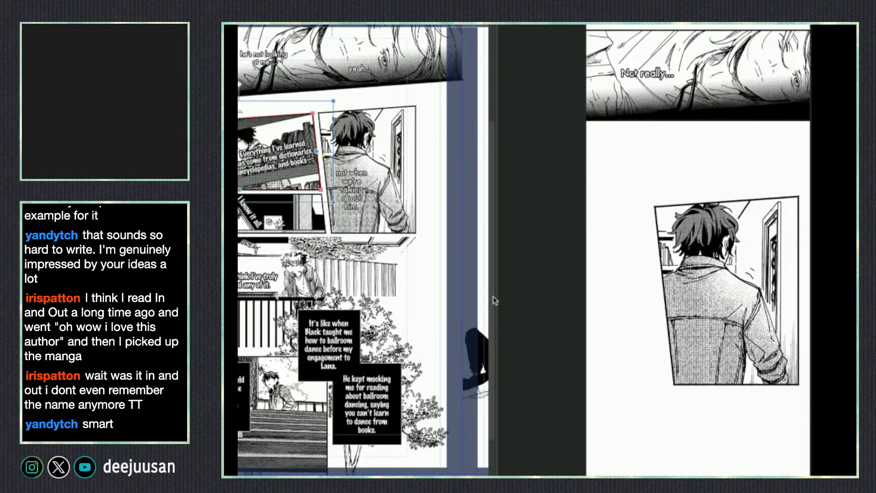
- Copy the bookshelf panel's artwork from the printed page without its captions and paste it into the vertical strip
left_click_drag(354, 336, 405, 335)
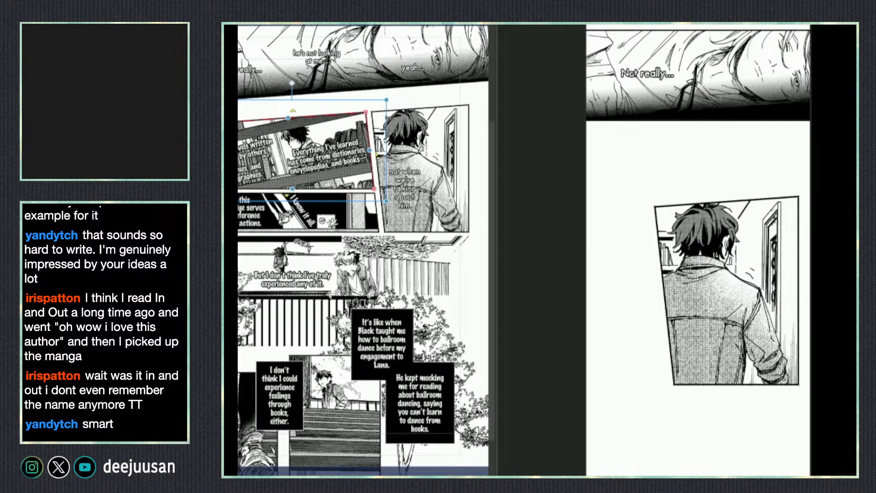
key("space")
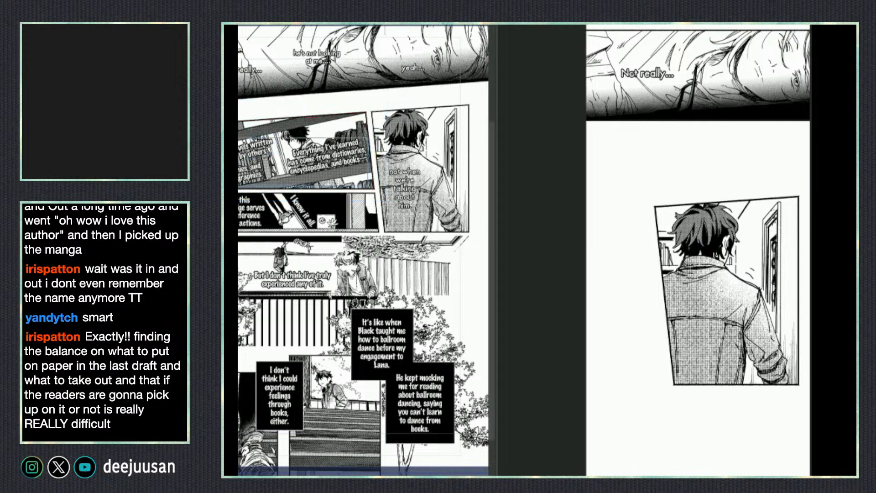
left_click(303, 151)
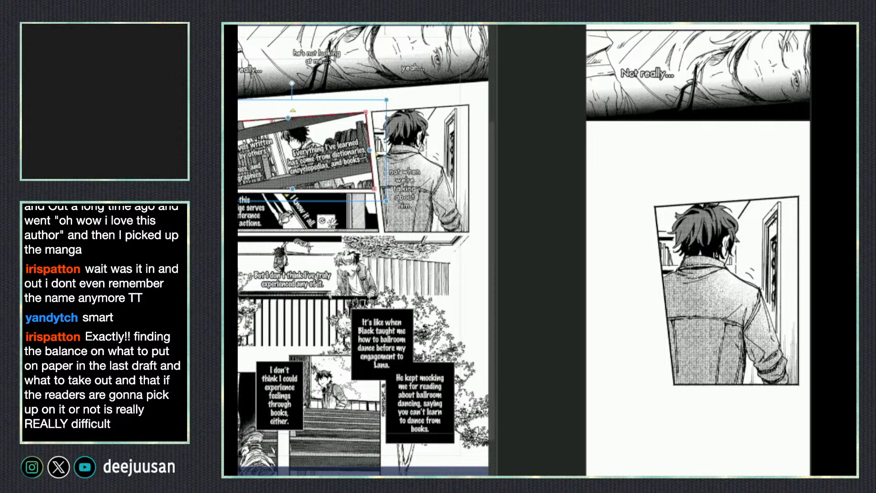
key("Return")
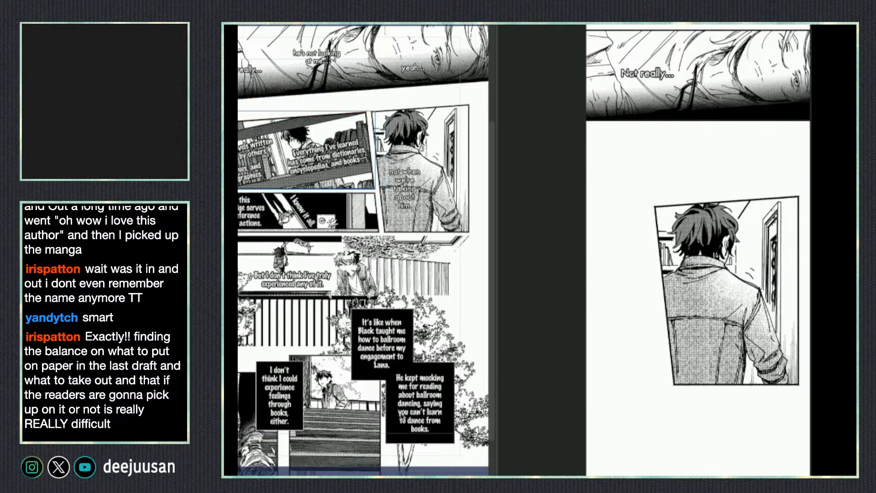
left_click(732, 360)
key("super+v")
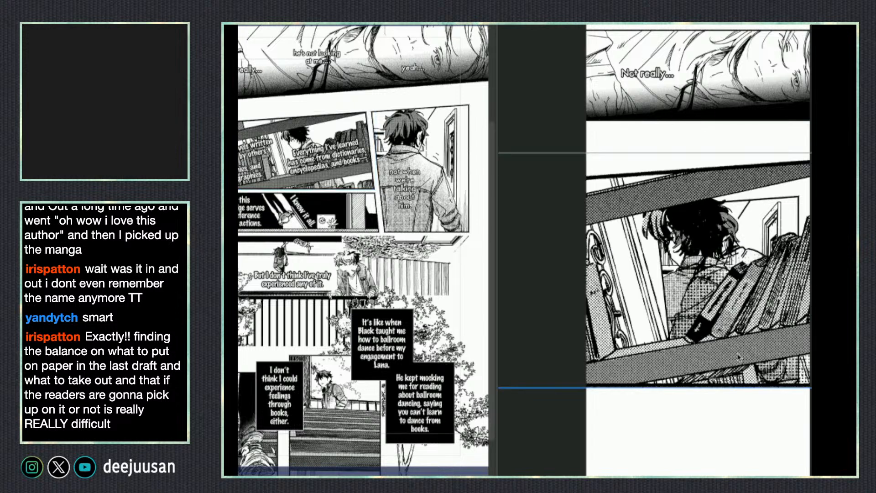
- Scale the bookshelf panel down to about the strip's width and place it just below the back-view panel
left_click_drag(741, 432, 743, 280)
key("q")
left_click(732, 263)
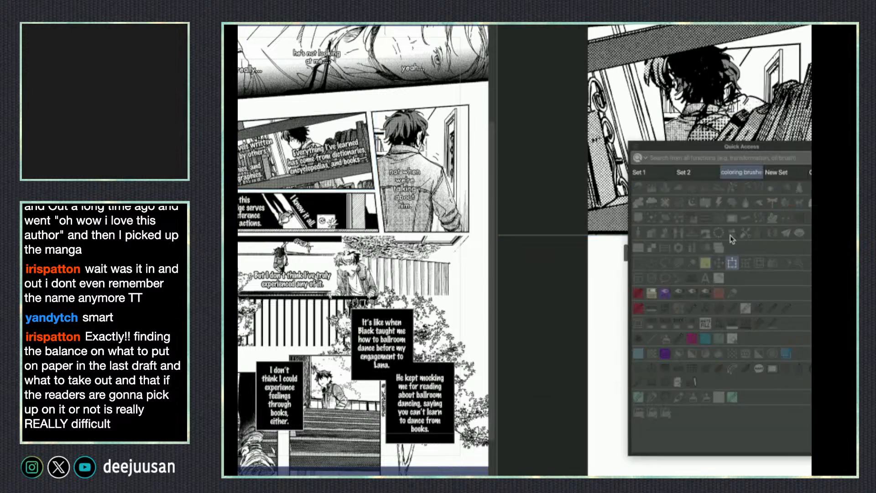
left_click_drag(728, 40, 714, 114)
left_click_drag(742, 186, 770, 315)
left_click(736, 382)
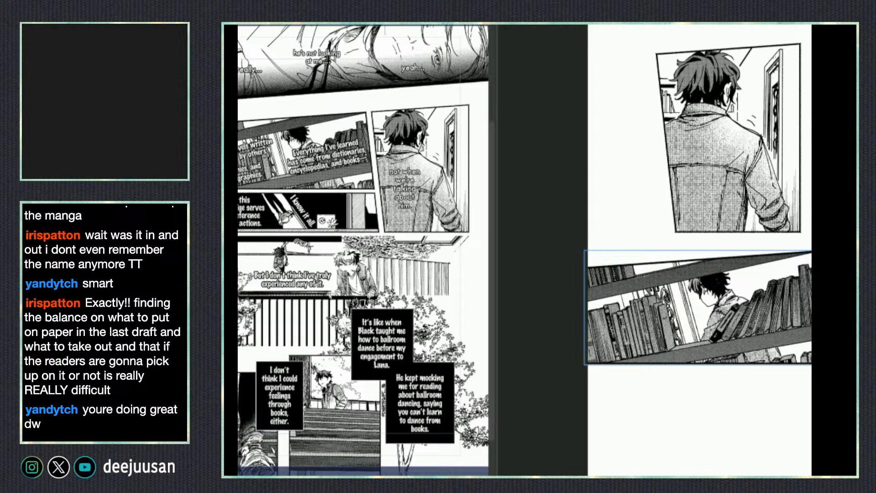
left_click_drag(776, 405, 771, 379)
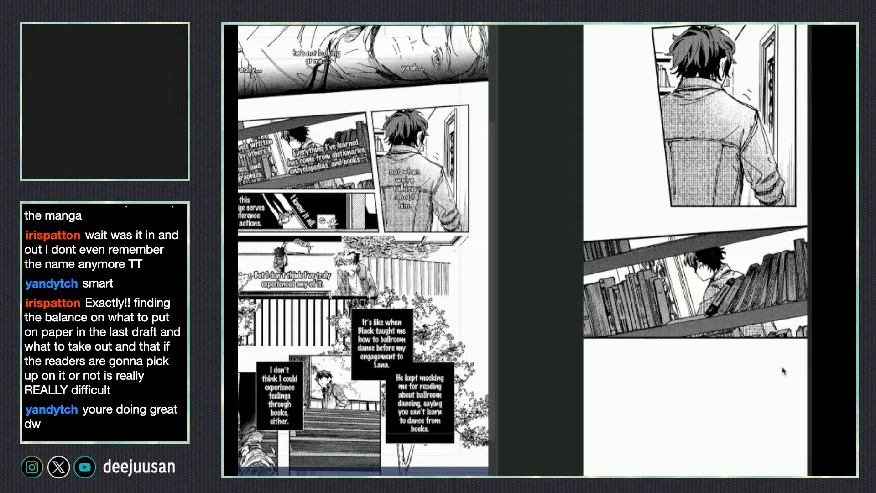
left_click_drag(742, 320, 746, 325)
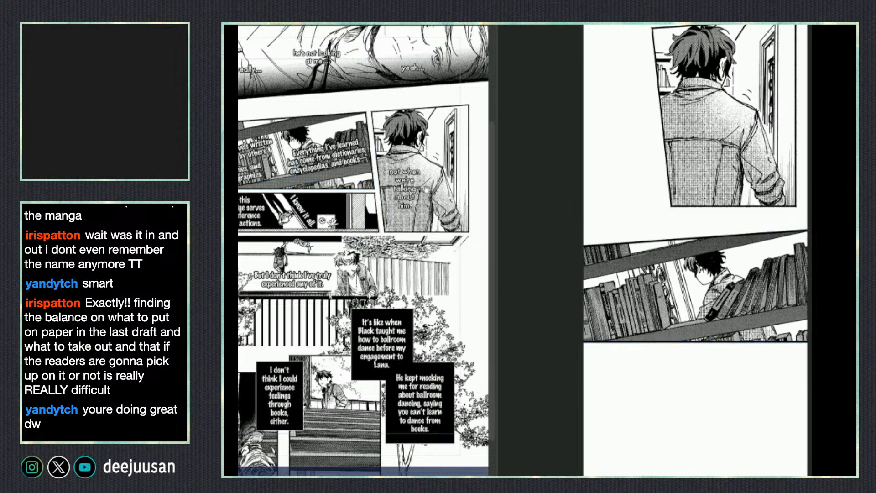
- Copy the artwork of the black "I know it all." panel from the printed page and paste it into the strip
left_click(424, 189)
key("Escape")
key("o")
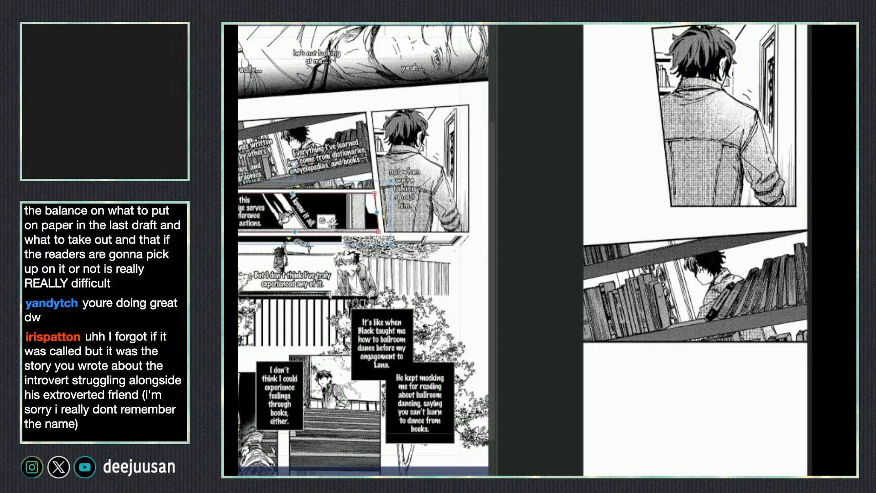
left_click(302, 210)
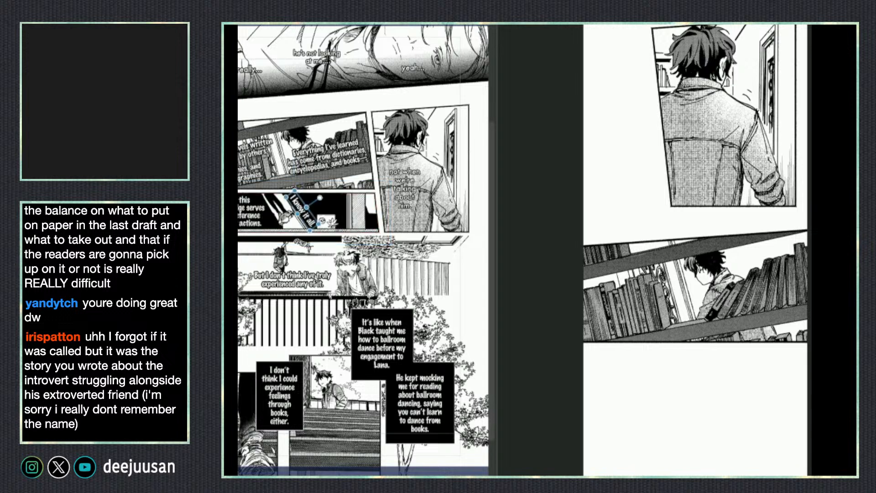
left_click(336, 209)
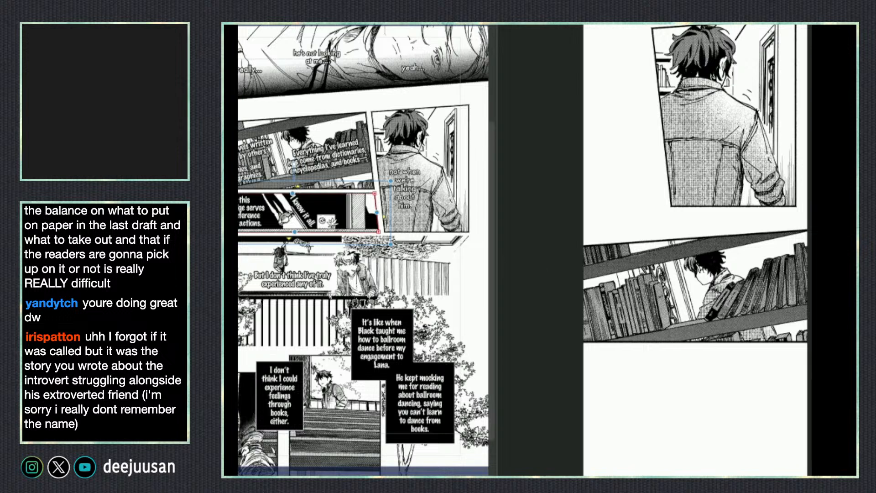
left_click(302, 212)
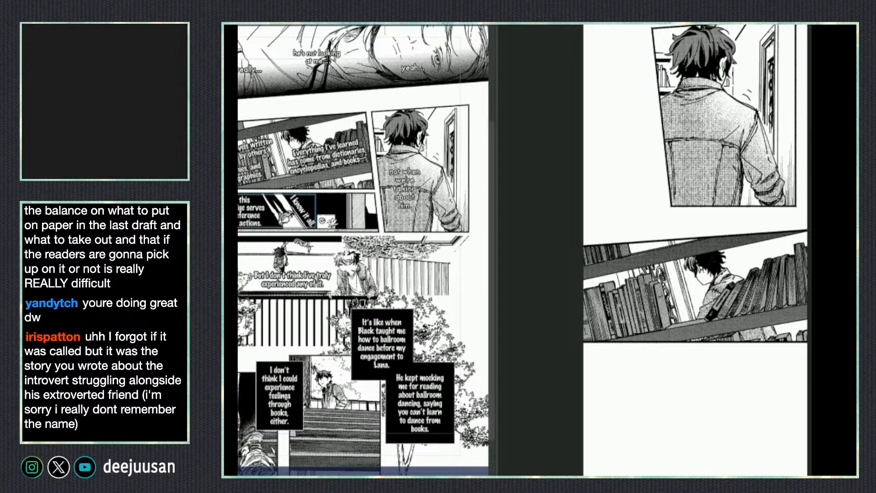
left_click(339, 220)
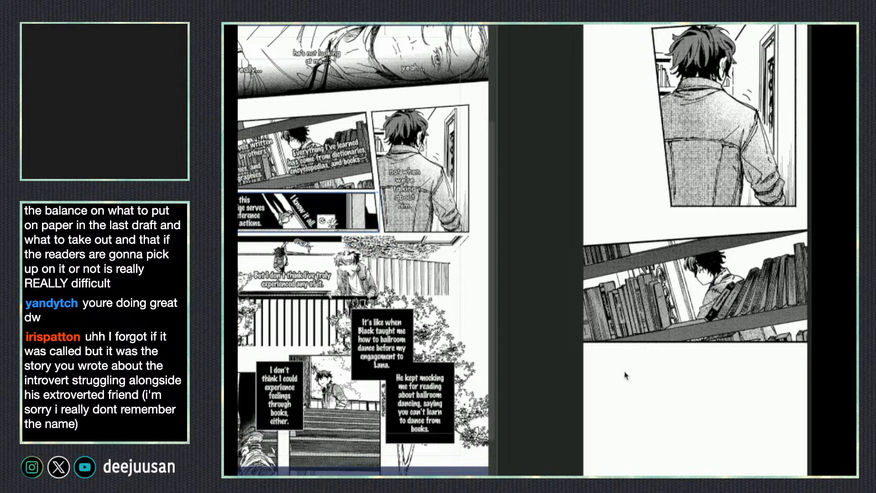
left_click(674, 386)
key("ctrl+v")
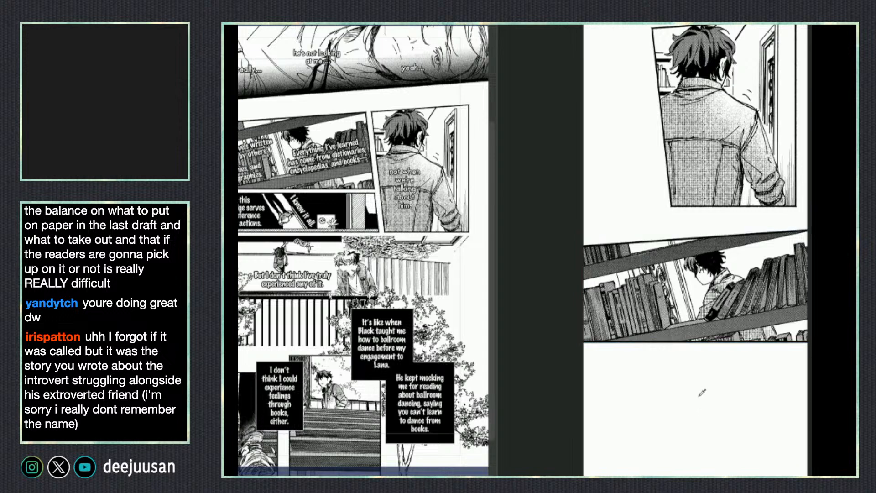
- Shrink the pasted black panel to span the strip's width and position it below the bookshelf panel, leaving a gap
left_click_drag(758, 327, 759, 346)
right_click(760, 365)
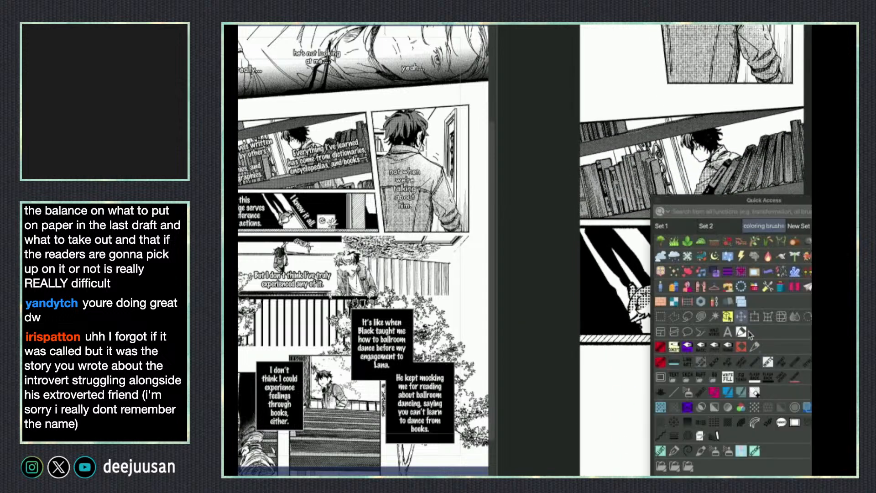
left_click(751, 318)
left_click_drag(675, 226, 676, 290)
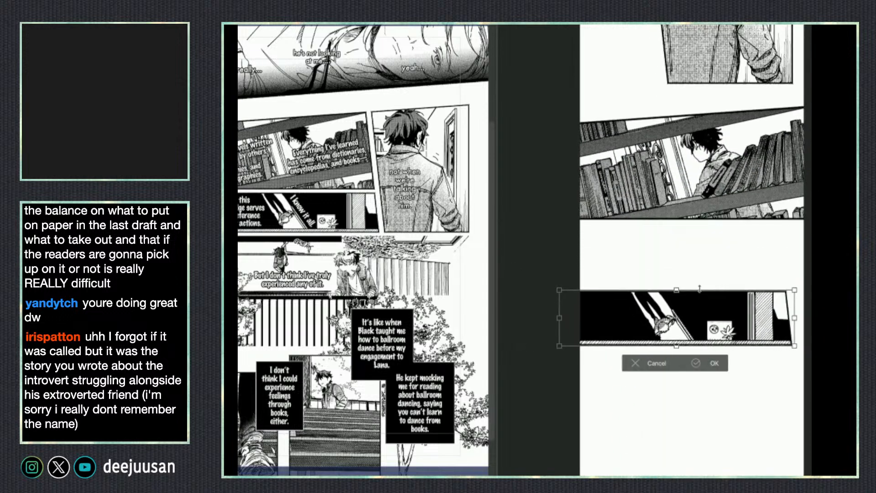
left_click_drag(743, 327, 760, 327)
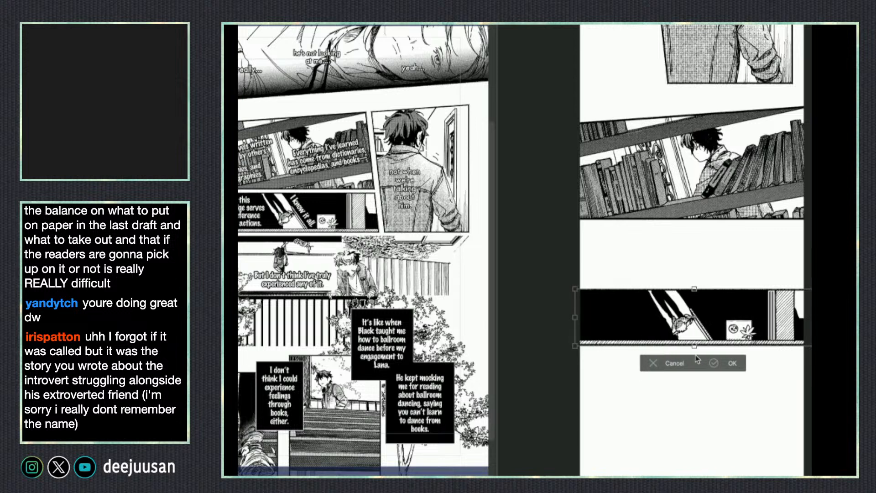
left_click(731, 364)
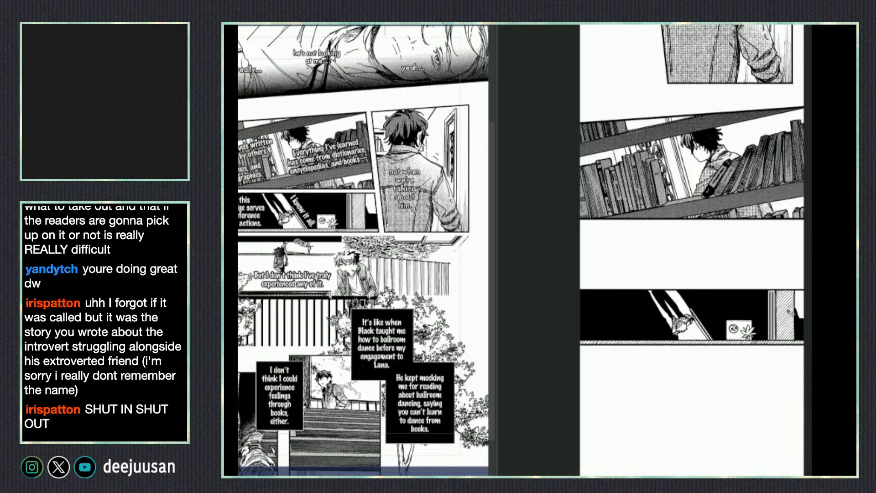
- Move the bookshelf panel down to widen the gap below the back-view panel
left_click_drag(793, 309, 775, 318)
right_click(774, 317)
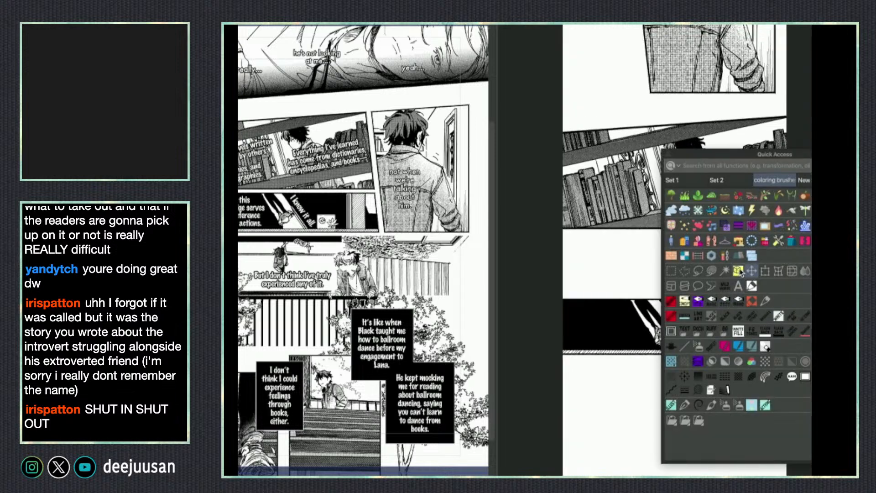
left_click(751, 271)
left_click(725, 217)
left_click_drag(725, 216, 723, 237)
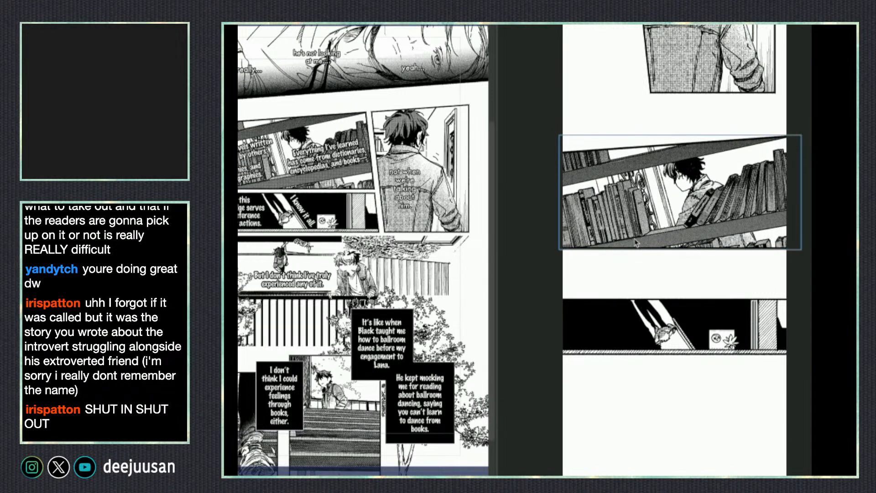
- Copy the "not when we're talking about him." text from the printed page's back-view panel and paste it into the strip
left_click(409, 191)
left_click(414, 198)
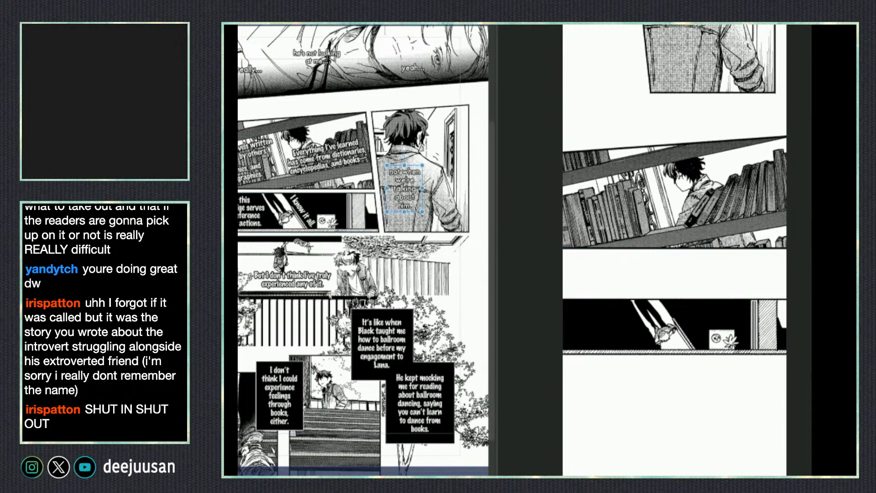
left_click_drag(428, 221, 435, 250)
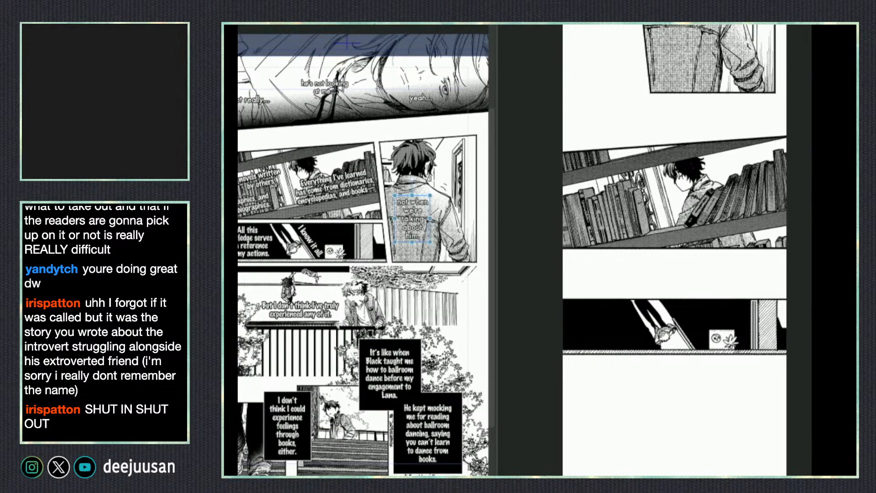
left_click(713, 226)
type("not when we're talking about him.")
left_click_drag(730, 211, 756, 26)
left_click_drag(747, 108, 720, 236)
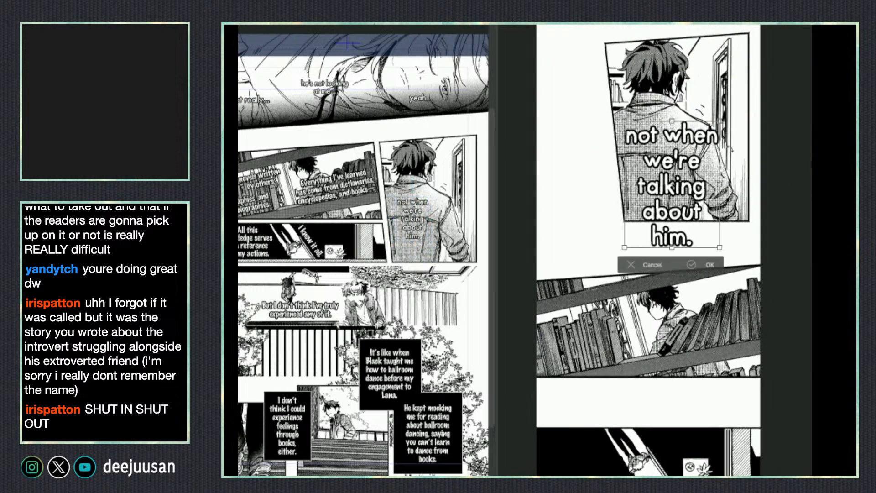
- Shrink the pasted "not when we're talking about him." text and center it on the character's back in the strip's back-view panel
left_click_drag(719, 121, 677, 177)
left_click_drag(669, 216, 664, 158)
left_click_drag(690, 123, 689, 124)
left_click_drag(664, 160, 656, 155)
key("Return")
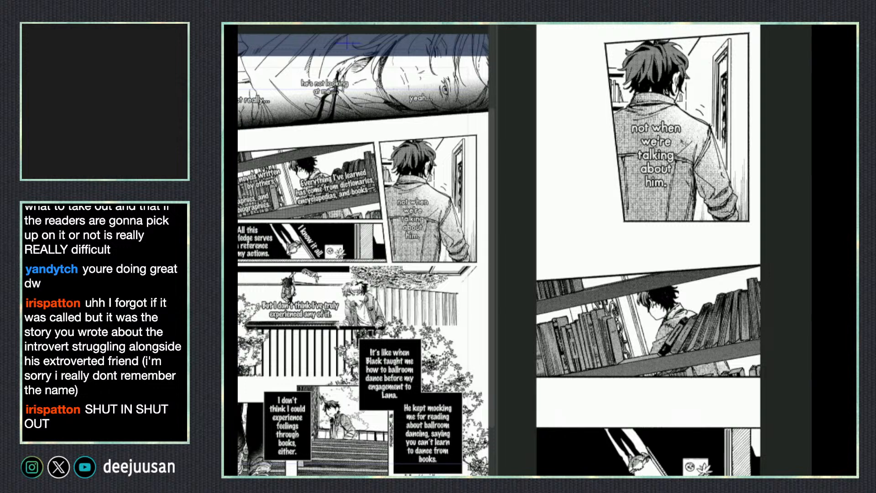
left_click_drag(674, 177, 674, 179)
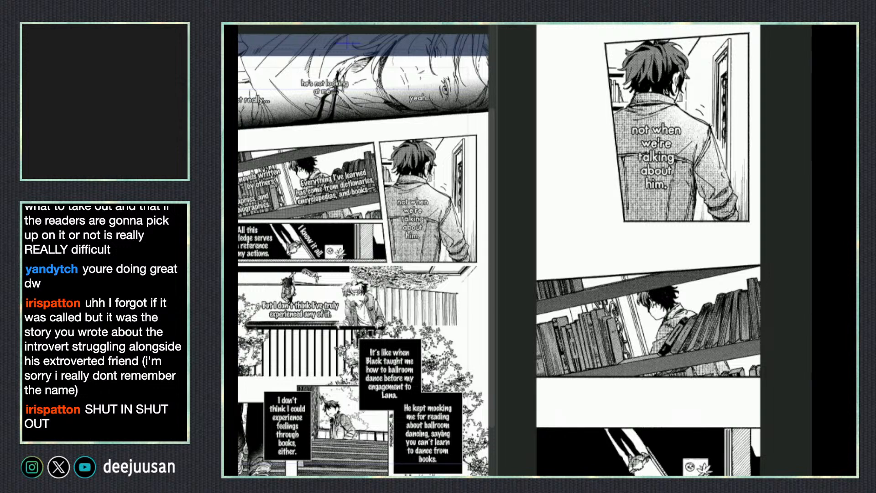
- Try placing the text over the back-view panel's upper-right corner and shifting the panel toward the strip's left side
key("ctrl+t")
left_click_drag(684, 124, 717, 232)
key("Return")
key("ctrl+t")
left_click_drag(667, 258, 706, 163)
left_click(715, 295)
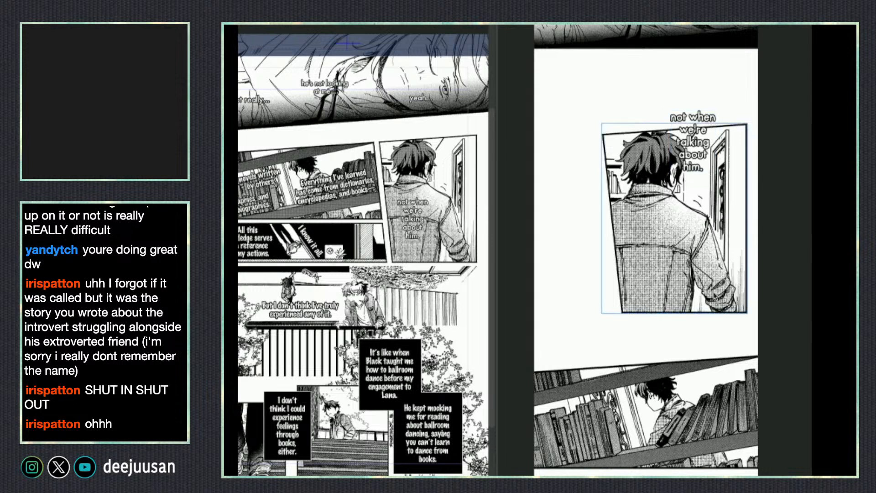
left_click_drag(722, 306, 672, 305)
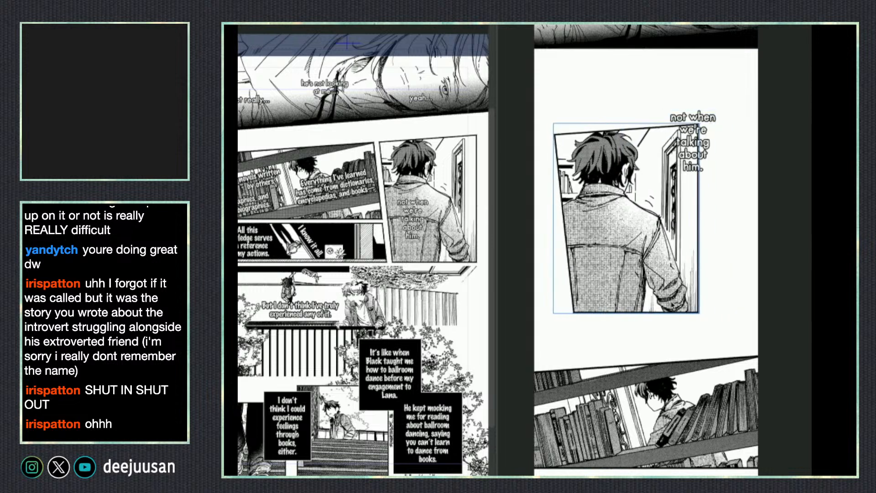
left_click_drag(665, 214, 665, 228)
left_click(705, 118)
- Undo the recent moves of the back-view panel and its text
key("ctrl+z")
key("ctrl+z")
key("ctrl+z")
key("ctrl+z")
key("ctrl+z")
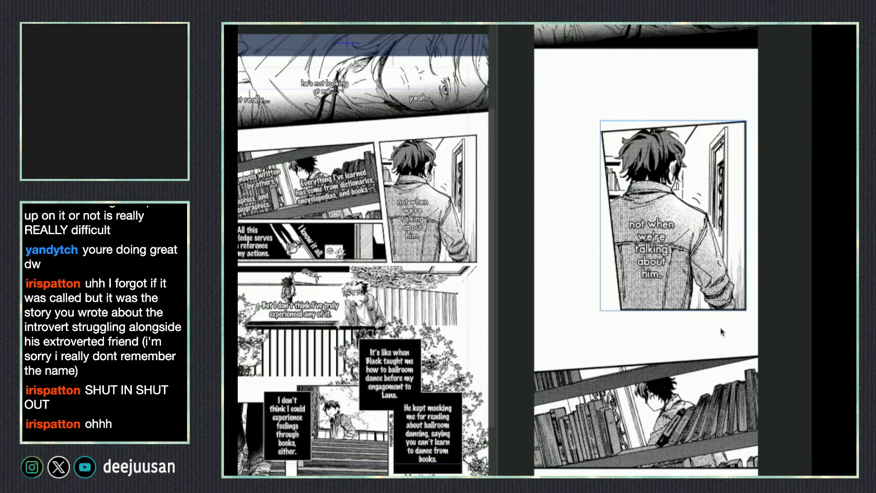
key("ctrl+shift+z")
- Copy the "Everything I've learned has come from dictionaries, encyclopedias, and books—" text from the printed page and paste it into the strip
left_click_drag(737, 444, 745, 385)
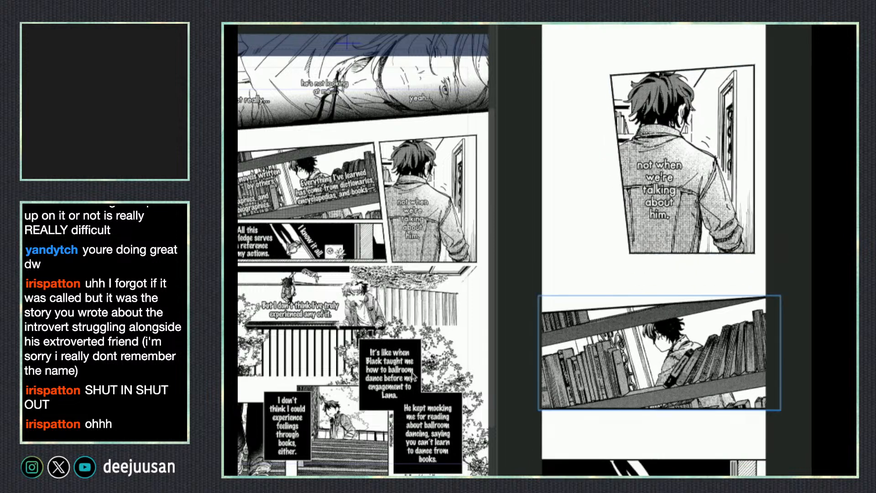
left_click(343, 188)
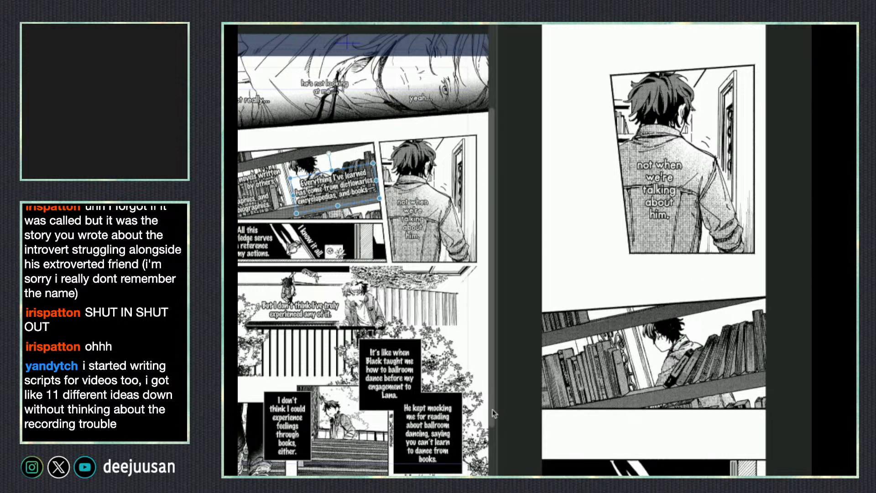
key("ctrl+c")
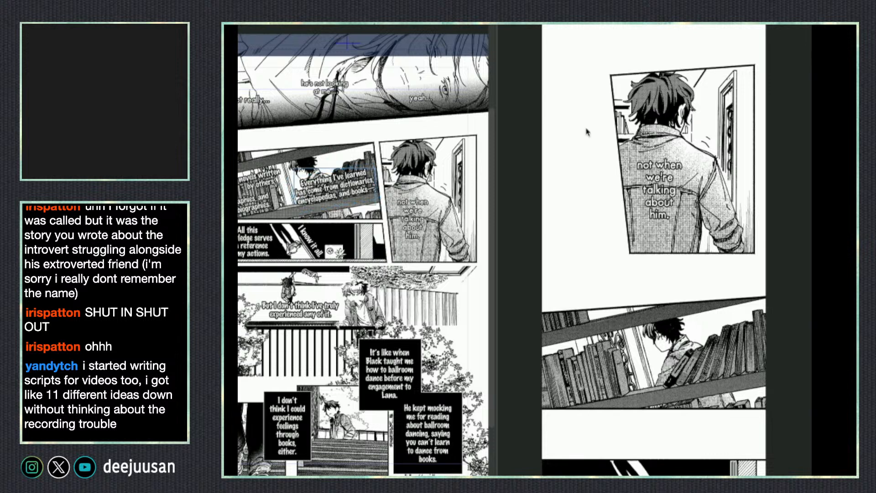
left_click(742, 326)
key("ctrl+v")
left_click_drag(738, 356, 713, 447)
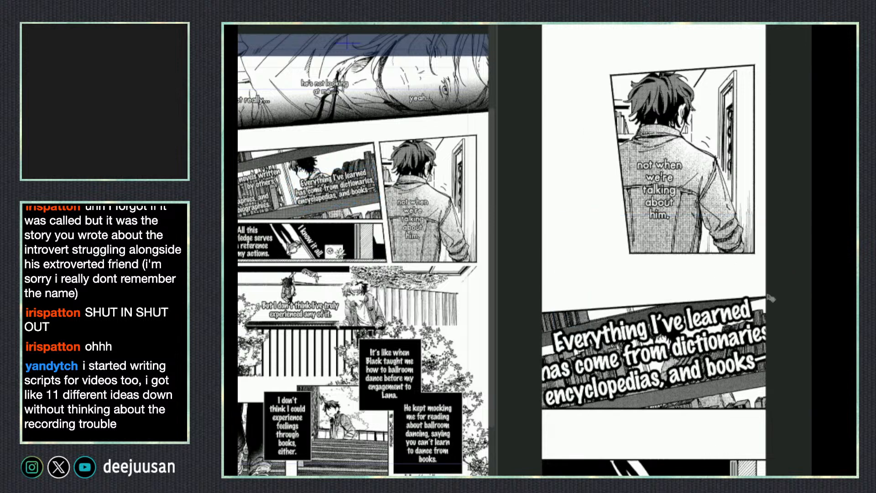
- Shrink the "Everything I've learned" text and place it over the upper-left corner of the bookshelf panel
key("ctrl+t")
left_click_drag(775, 299, 674, 343)
left_click_drag(605, 375, 600, 327)
left_click_drag(667, 312, 682, 276)
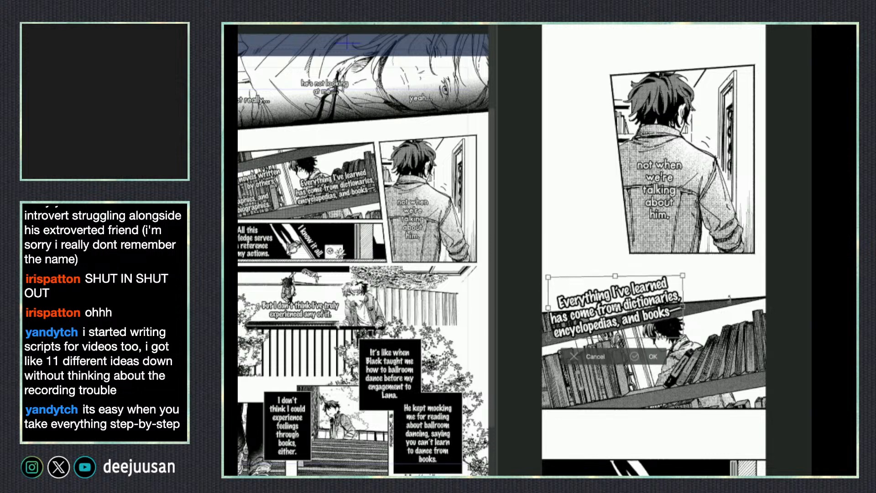
key("Return")
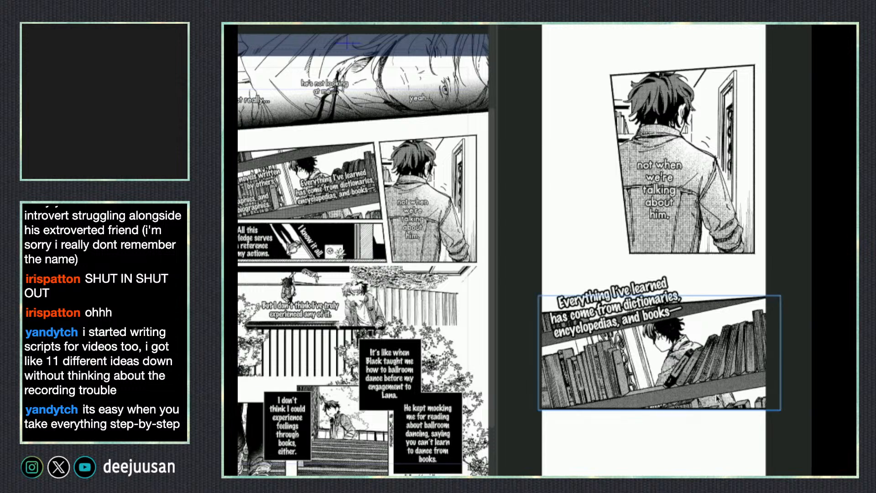
- Move the bookshelf panel and its "Everything I've learned" text down to widen the gap below the back-view panel
left_click_drag(707, 366, 706, 459)
left_click_drag(655, 309, 658, 399)
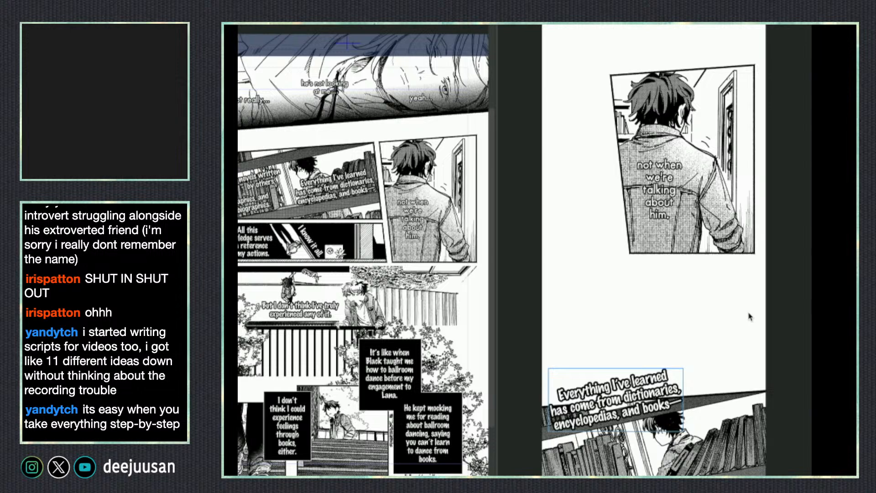
left_click_drag(756, 339, 739, 161)
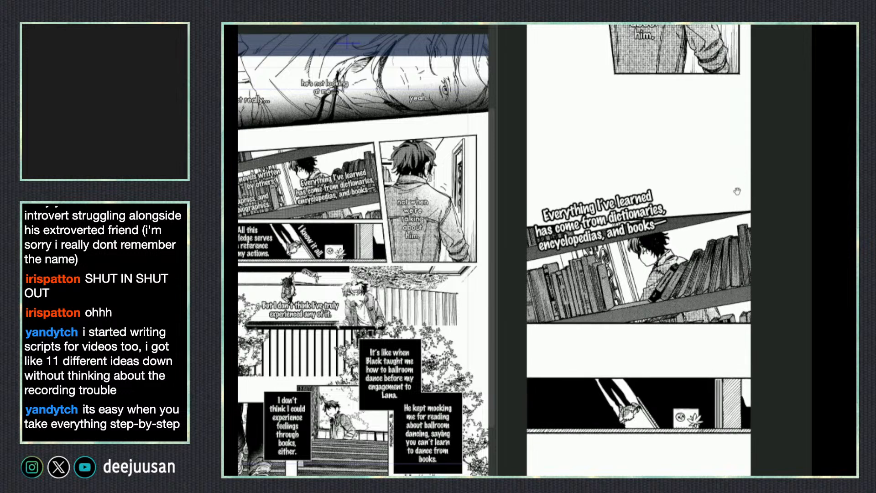
left_click_drag(736, 192, 737, 171)
left_click_drag(650, 206, 699, 194)
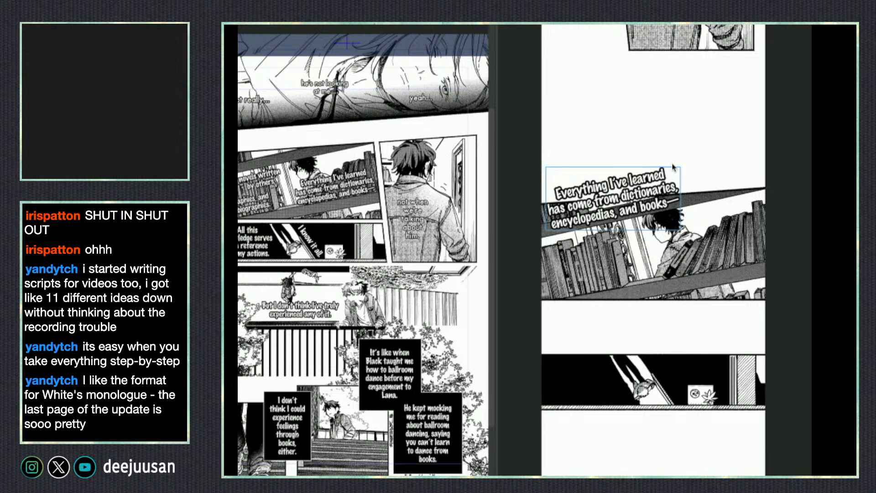
- Try pasting only the "novels written by others," text from the printed page into the strip, and undo it
left_click(270, 178)
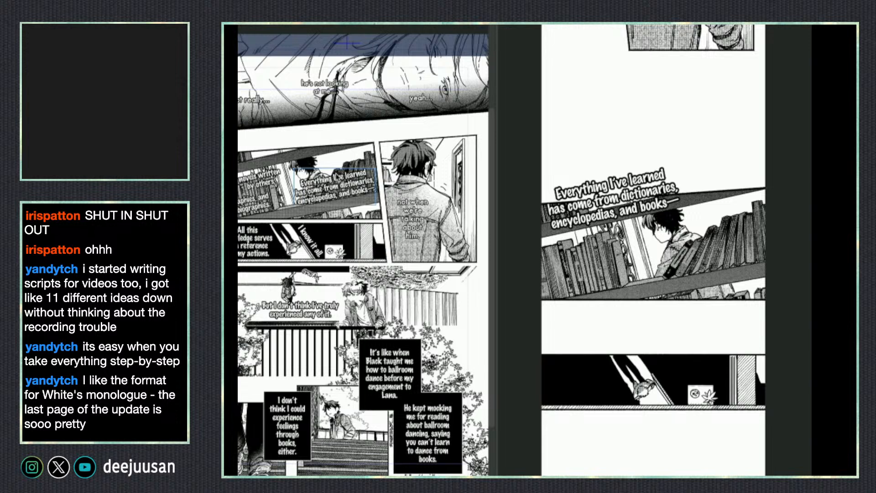
left_click(270, 182)
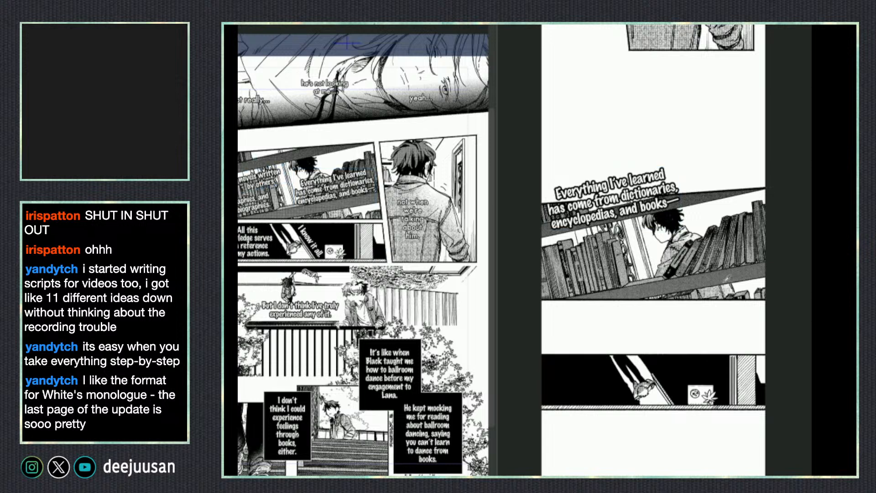
key("ctrl+v")
key("ctrl+t")
key("Escape")
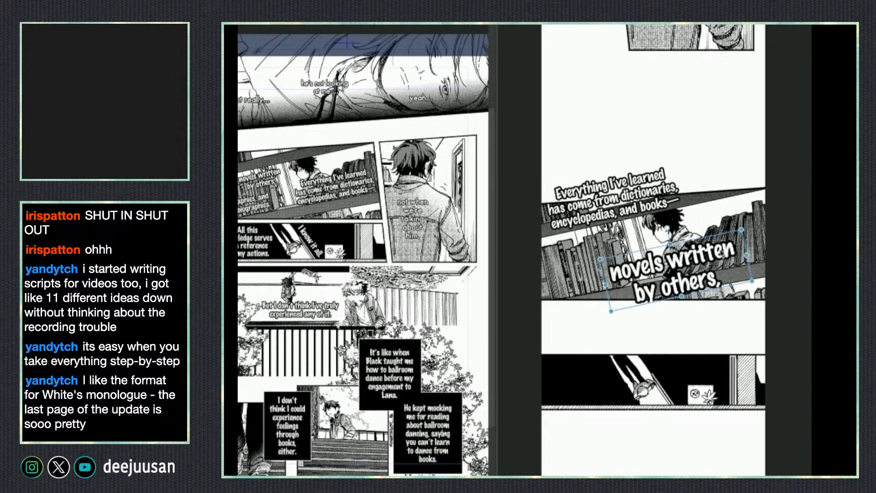
key("ctrl+z")
- Try pasting the "novels written by others," and "biographies, and autobiographies." texts together and repositioning them over the bookshelf panel
left_click(266, 182)
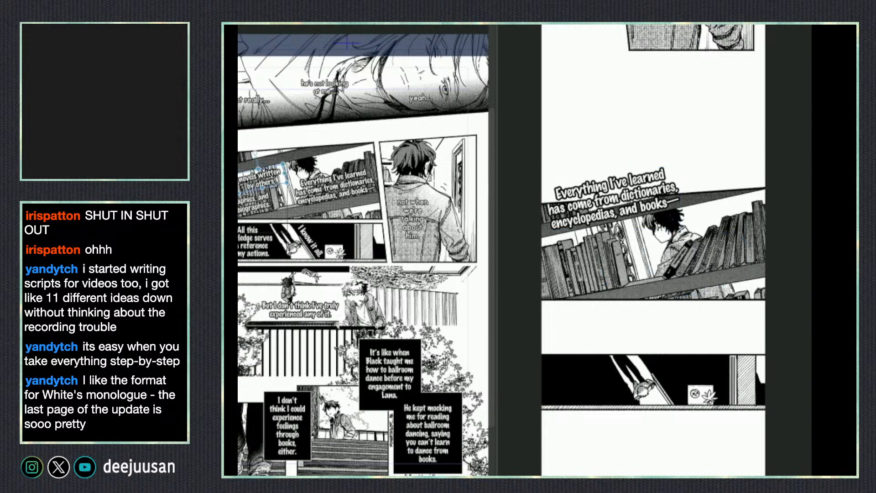
left_click(254, 204, "shift")
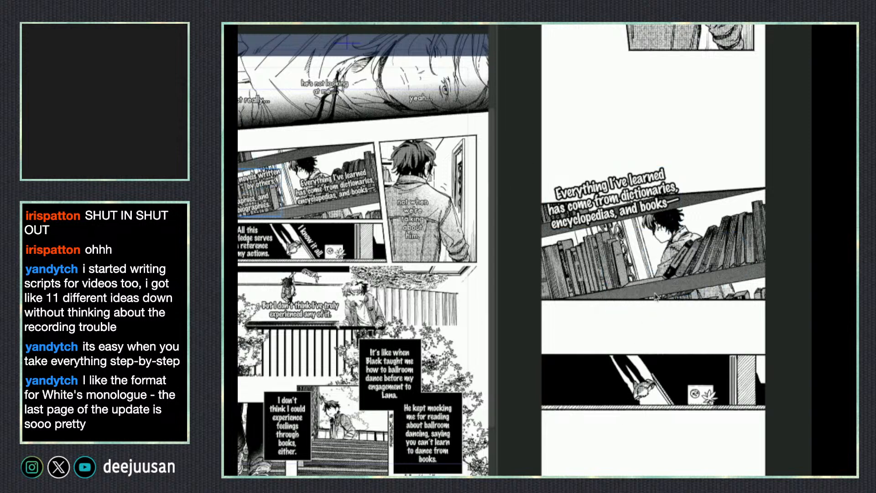
key("ctrl+v")
key("ctrl+t")
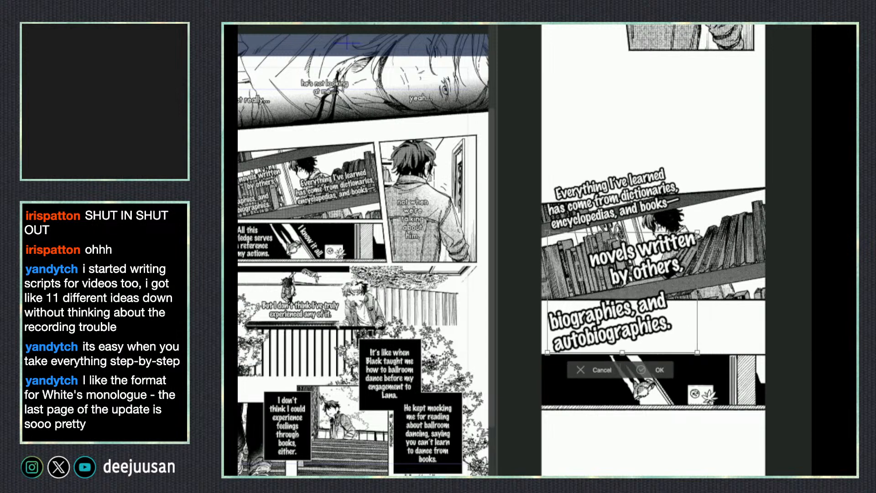
left_click_drag(696, 232, 725, 209)
left_click_drag(636, 281, 677, 269)
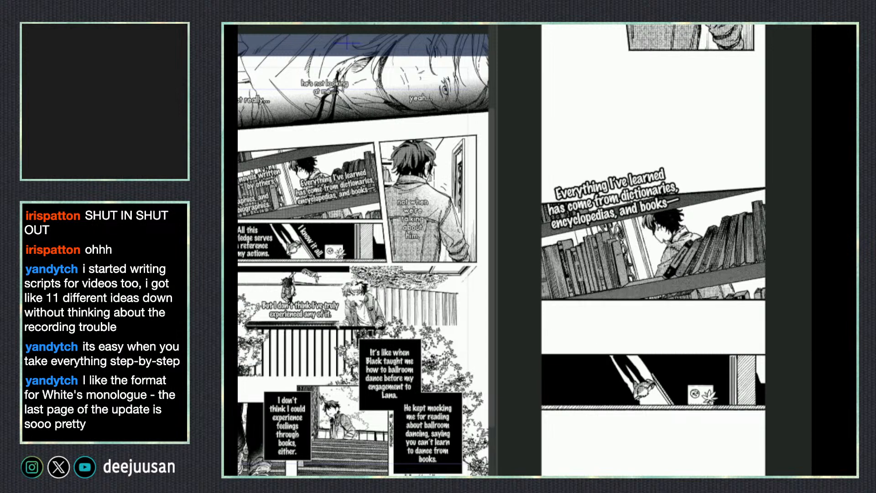
- Copy the "novels written by others," and "biographies, and autobiographies." texts from the printed page and paste both into the strip
left_click(263, 182)
left_click(273, 182)
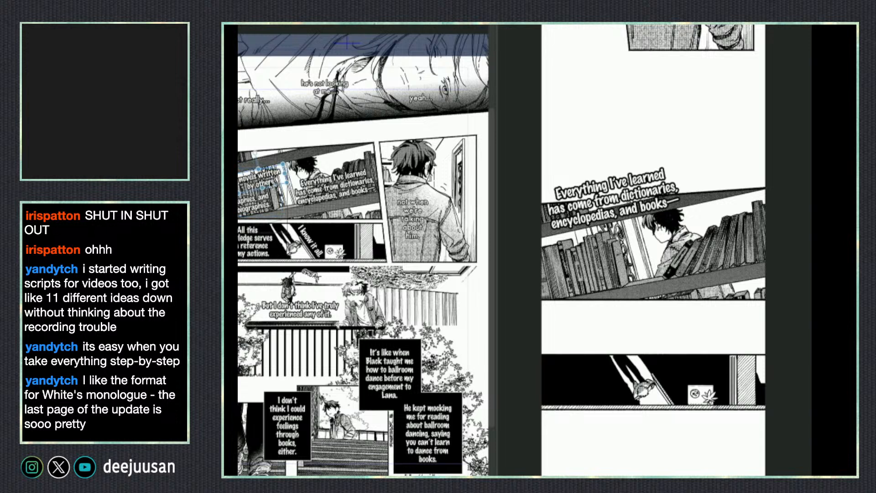
left_click_drag(283, 164, 283, 162)
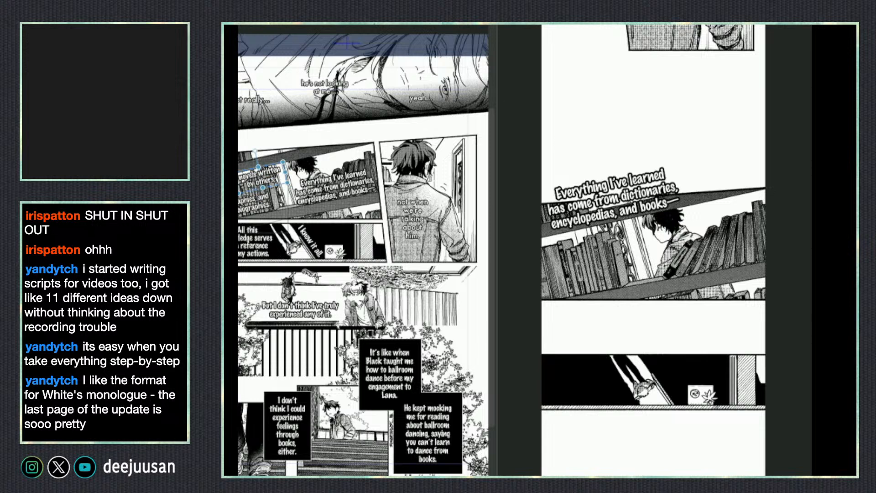
key("Return")
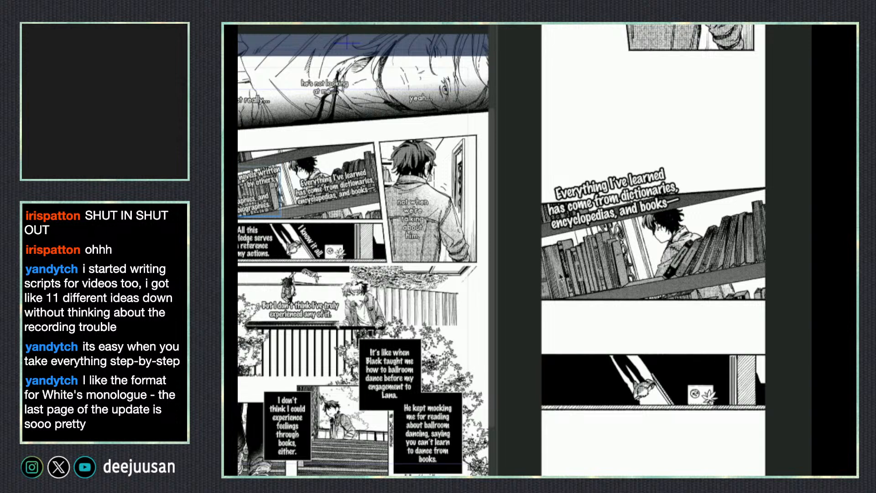
left_click(643, 305)
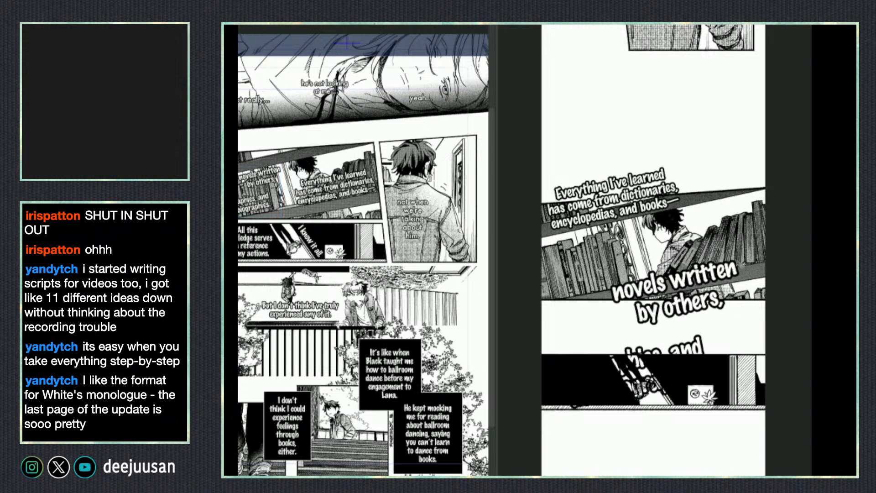
- Shrink both pasted texts, placing "novels written by others," at the bookshelf panel's lower right and "biographies, and autobiographies." at its lower left
key("ctrl+t")
left_click_drag(738, 260, 681, 309)
left_click_drag(667, 348, 742, 287)
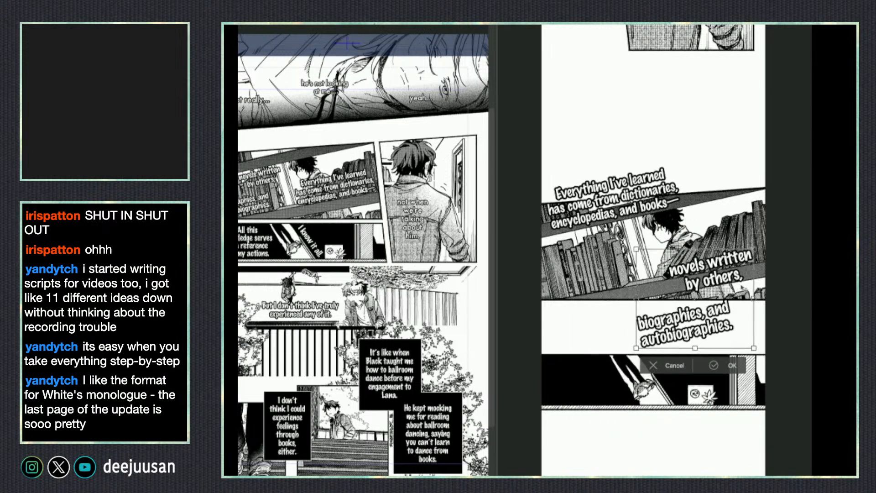
key("Return")
key("ctrl+t")
left_click_drag(752, 253, 740, 262)
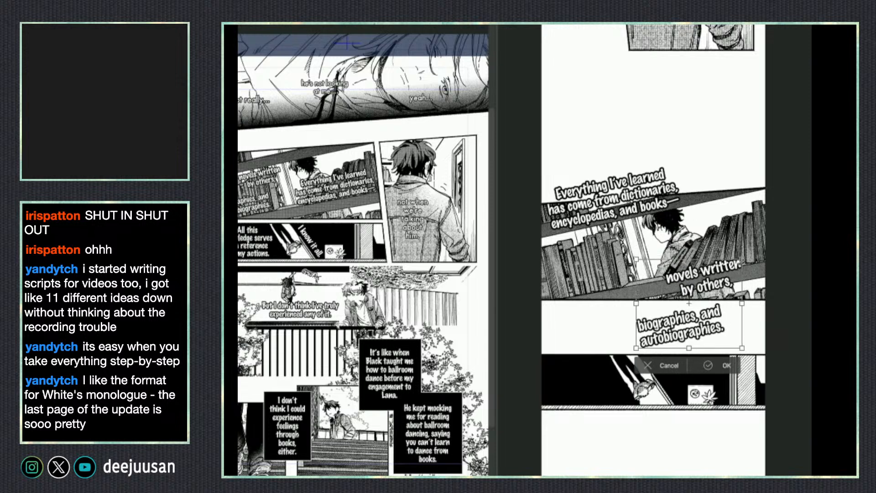
left_click_drag(735, 298, 754, 297)
key("Return")
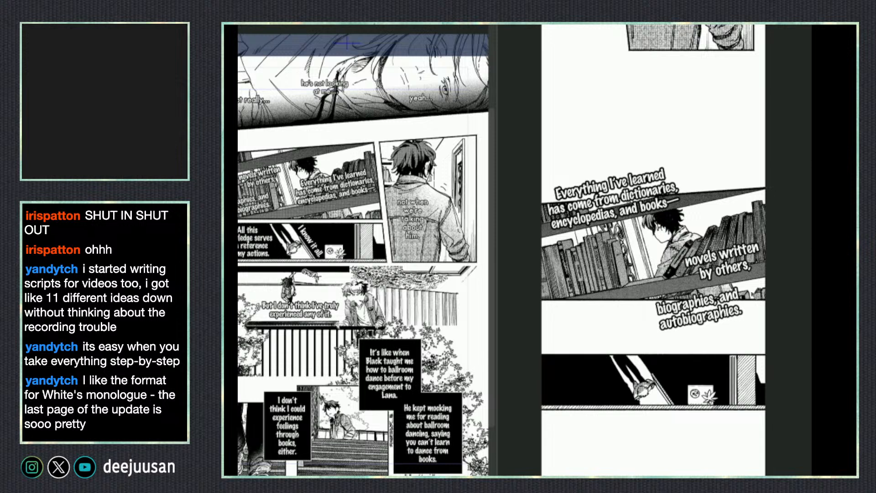
left_click_drag(703, 325, 601, 291)
key("ctrl+d")
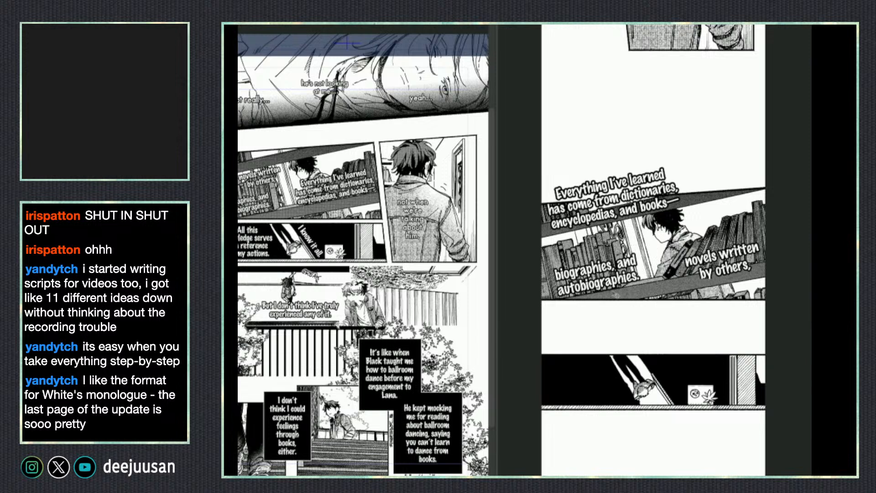
- Nudge the "novels written by others," text up slightly and shift the "Everything I've learned" text right toward the bookshelf panel's center
left_click_drag(770, 239, 674, 298)
left_click_drag(732, 285, 733, 275)
key("ctrl+d")
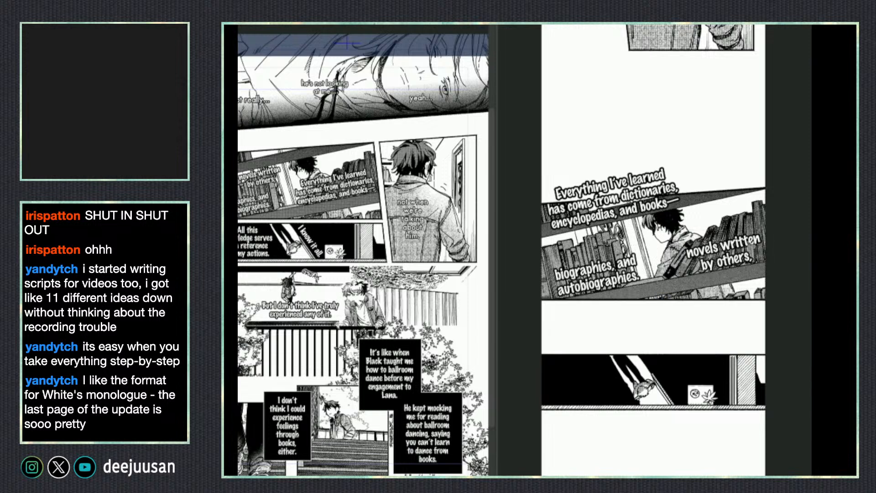
left_click_drag(662, 209, 690, 202)
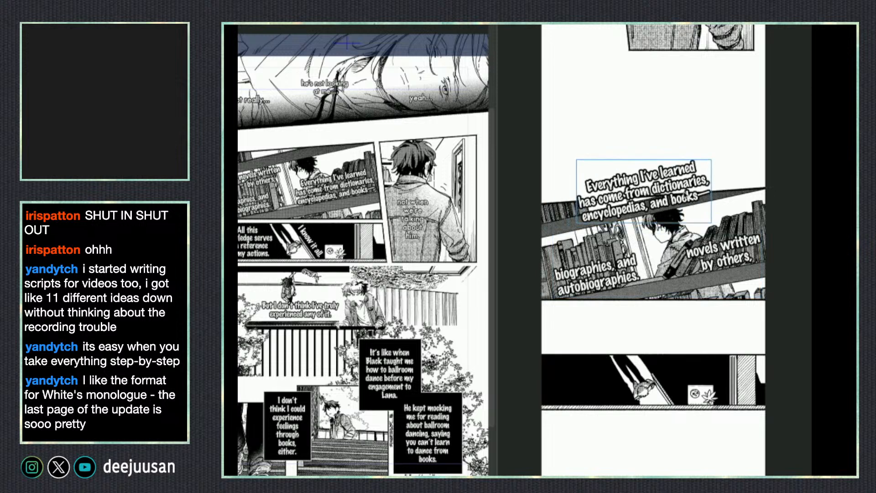
left_click(661, 281)
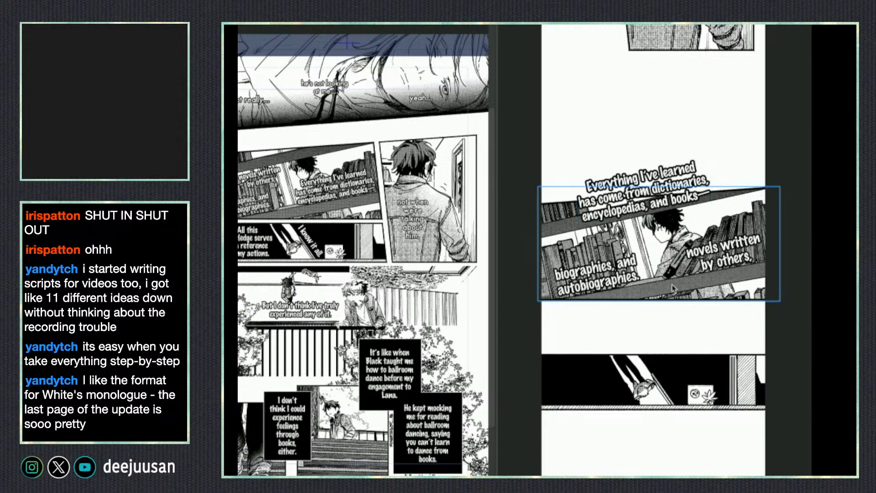
- Enlarge the bookshelf panel in the strip upward so its frame extends farther past both side edges of the canvas
key("ctrl+t")
left_click_drag(659, 185, 680, 166)
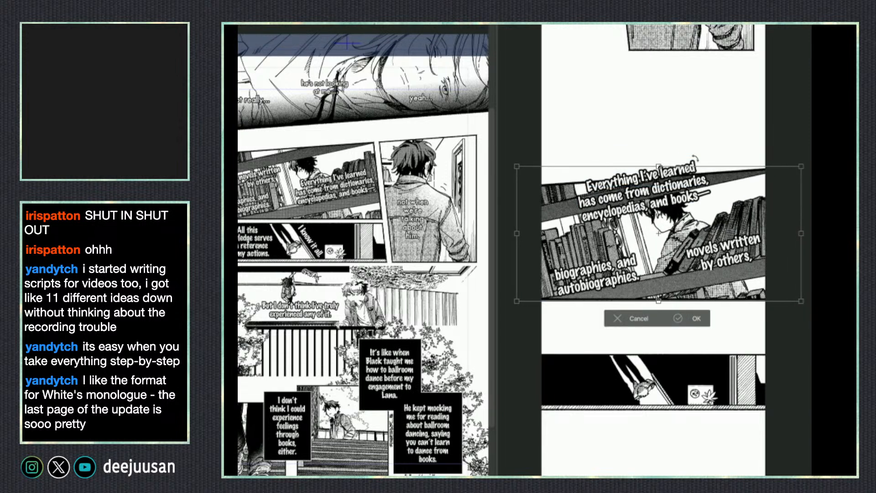
left_click_drag(801, 166, 805, 165)
key("Return")
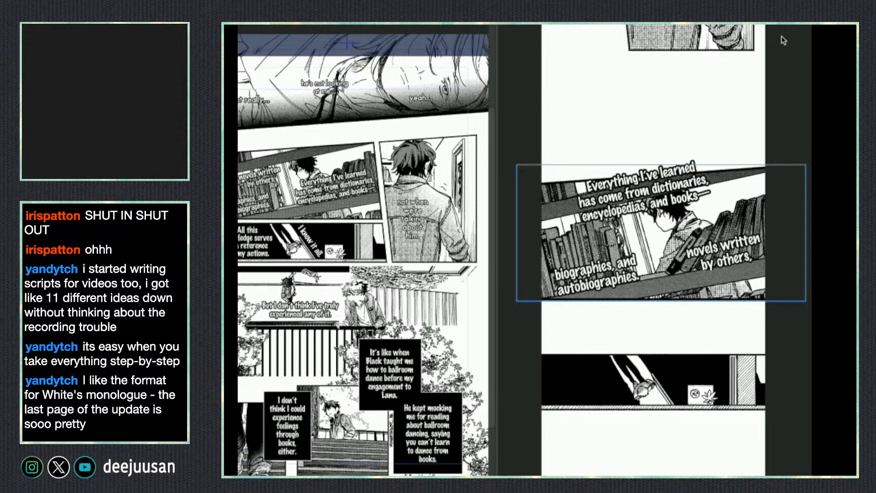
key("space")
left_click_drag(741, 280, 740, 262)
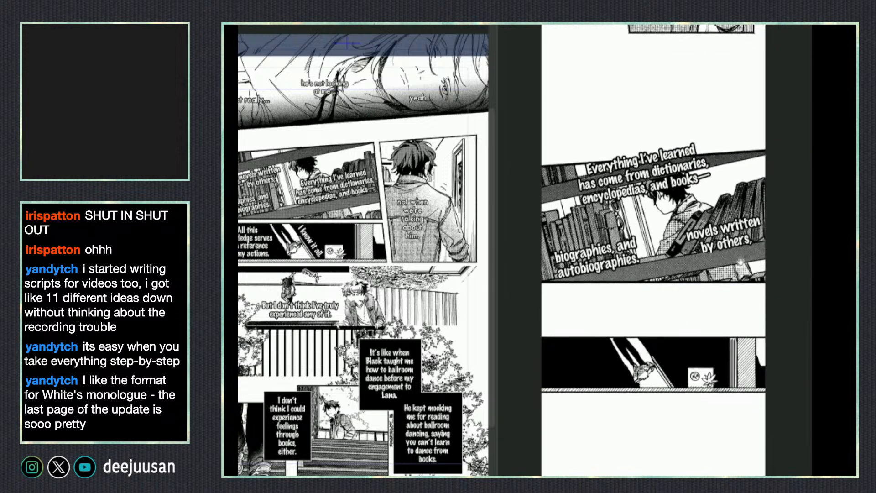
- Try moving the strip's "Everything I've learned" text down to the bookshelf panel's upper left
key("v")
left_click_drag(650, 185, 616, 202)
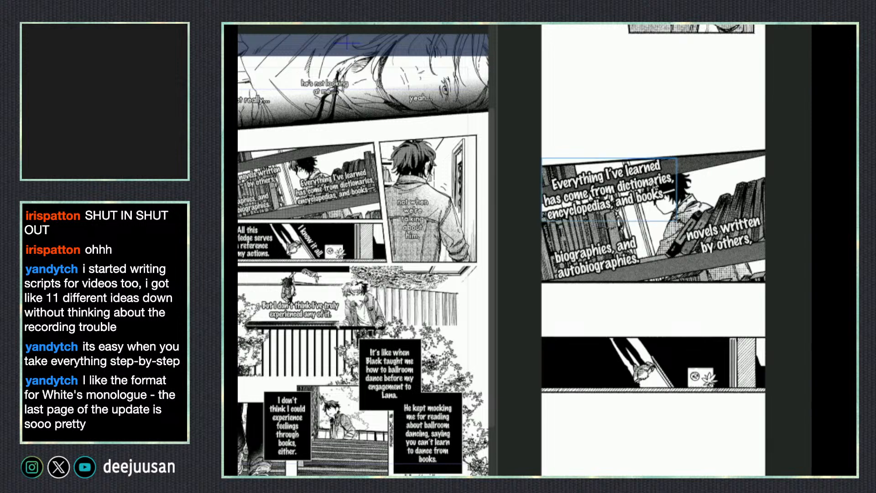
left_click(727, 251)
left_click(348, 198)
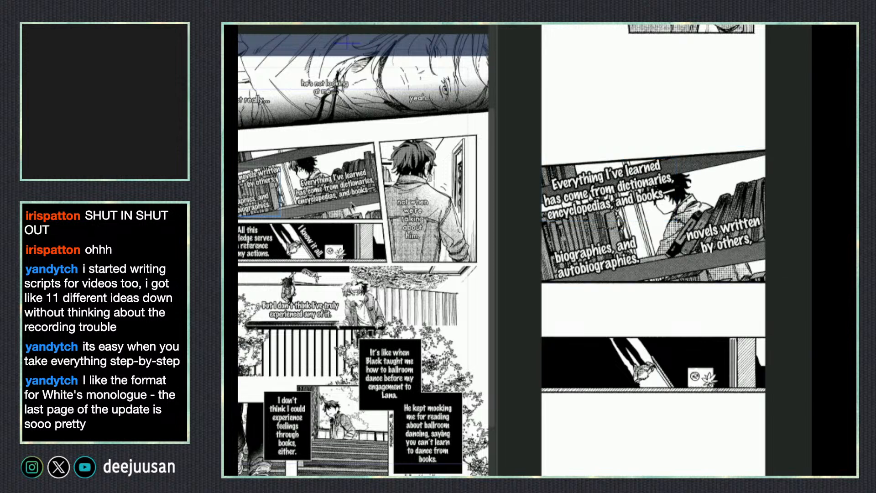
key("Delete")
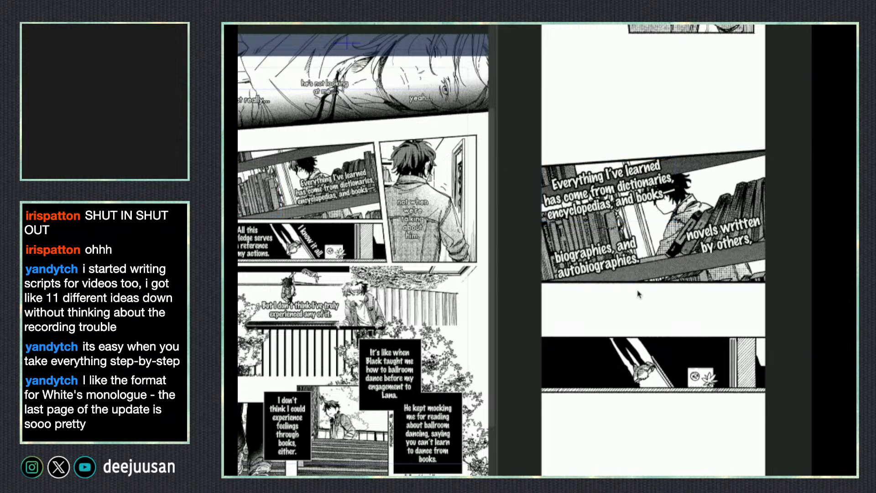
key("ctrl+z")
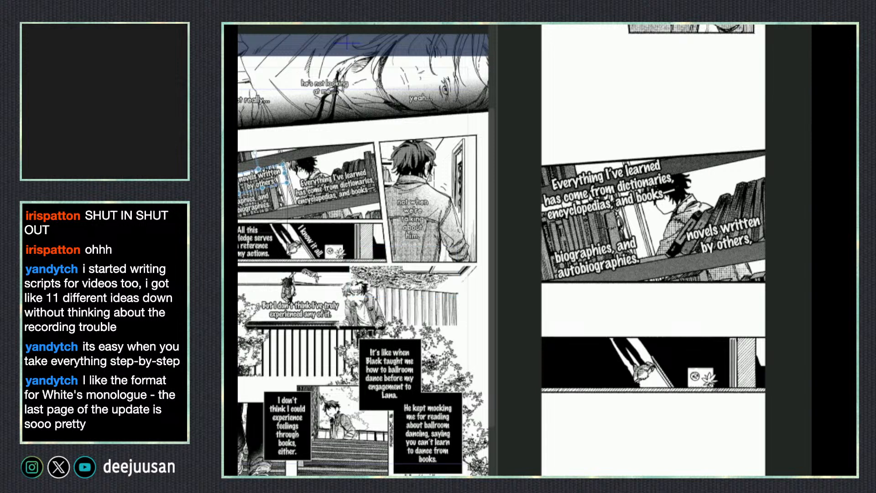
- Adjust the "novels written by others," text slightly upward within the printed page's bookshelf panel
left_click_drag(283, 164, 284, 162)
left_click(336, 178)
left_click(283, 164)
left_click_drag(274, 177, 274, 172)
- Reflow the printed page's "Everything I've learned" text into two wide lines and move it over the bookshelf panel's upper edge
left_click(354, 193)
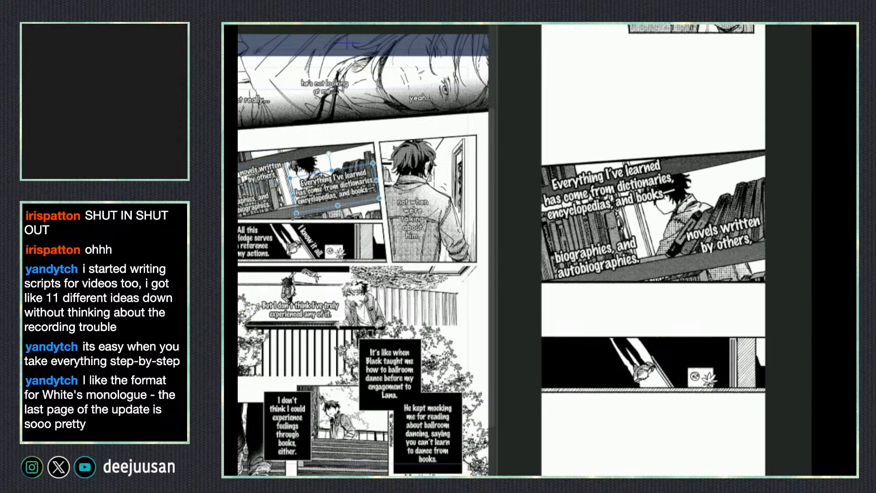
left_click_drag(279, 214, 242, 217)
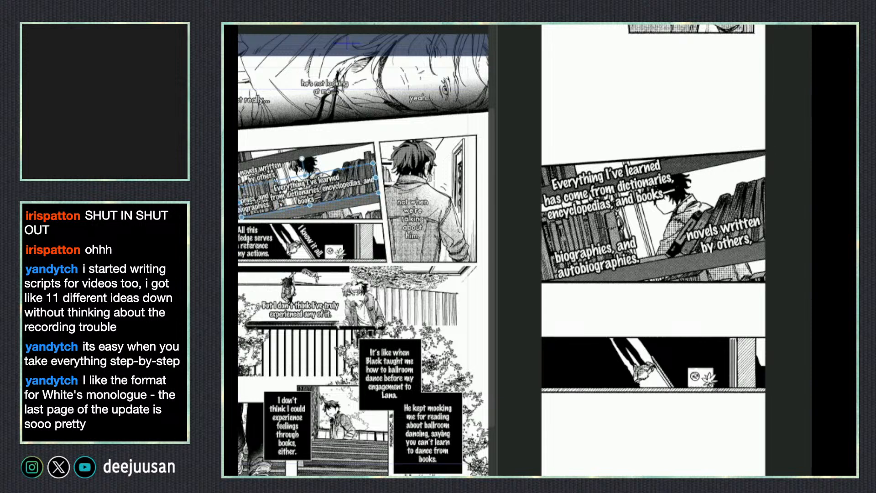
left_click_drag(348, 191, 398, 178)
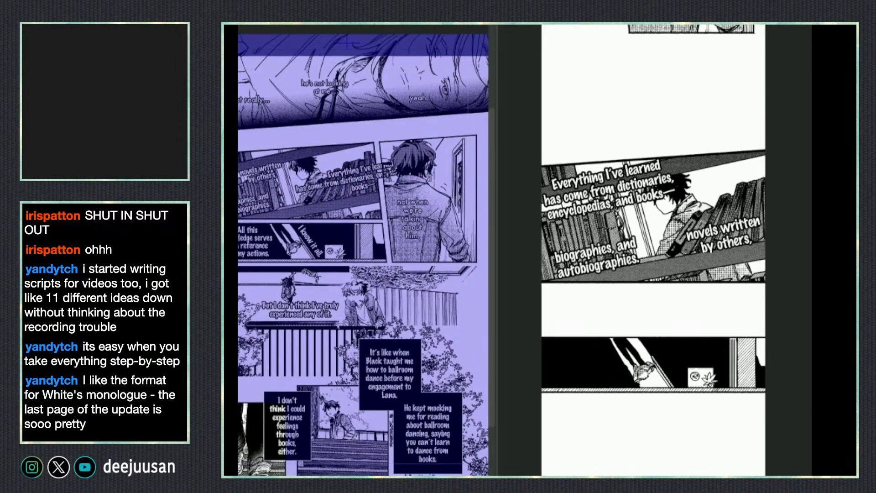
left_click(318, 185)
left_click(295, 189)
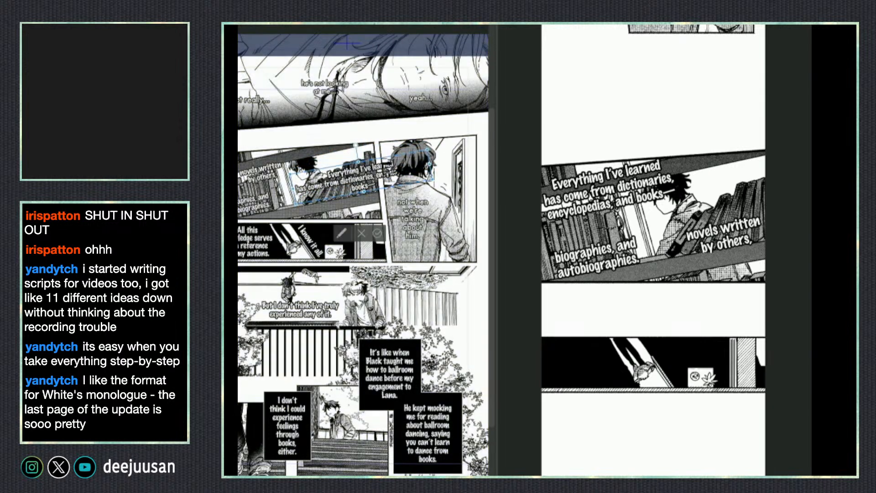
key("BackSpace")
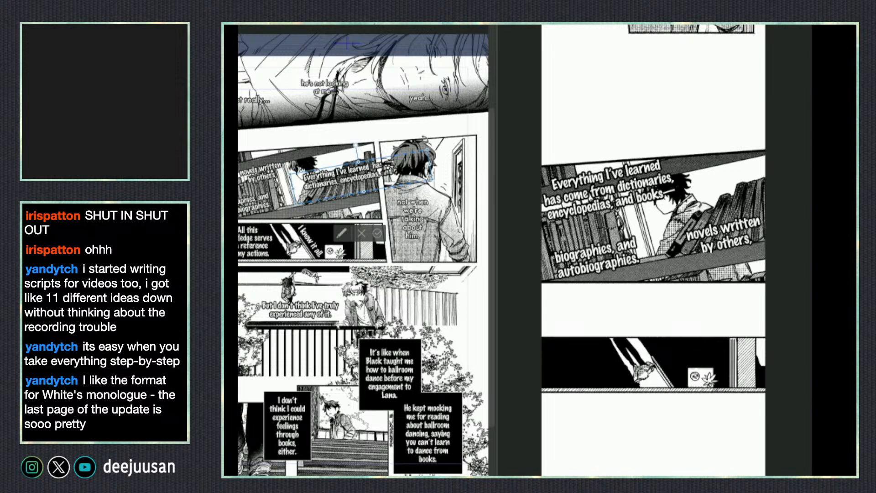
key("BackSpace")
left_click_drag(392, 176, 356, 148)
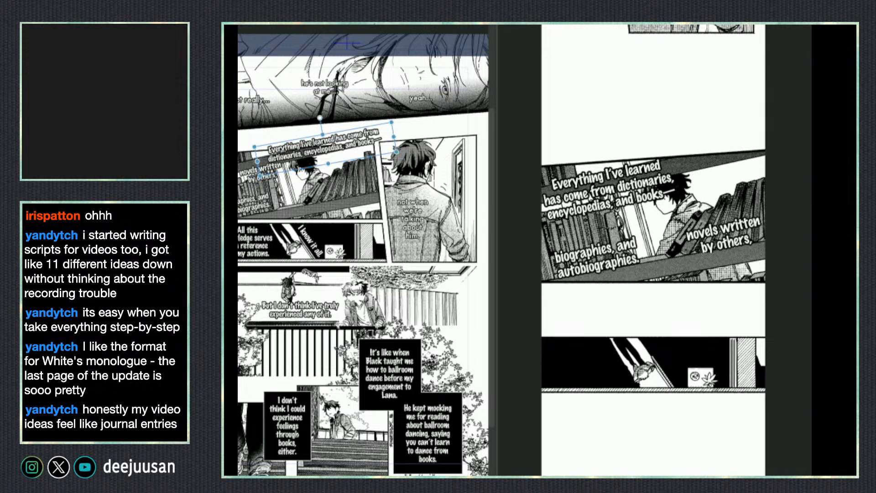
key("Escape")
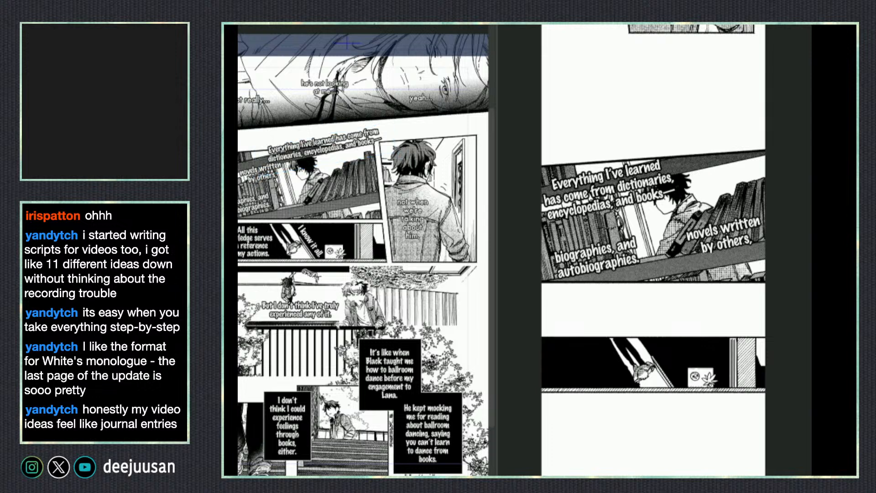
- Delete the old "Everything I've learned", "novels written by others," and "biographies, and autobiographies." texts from the strip, keeping the bookshelf panel
left_click(650, 186)
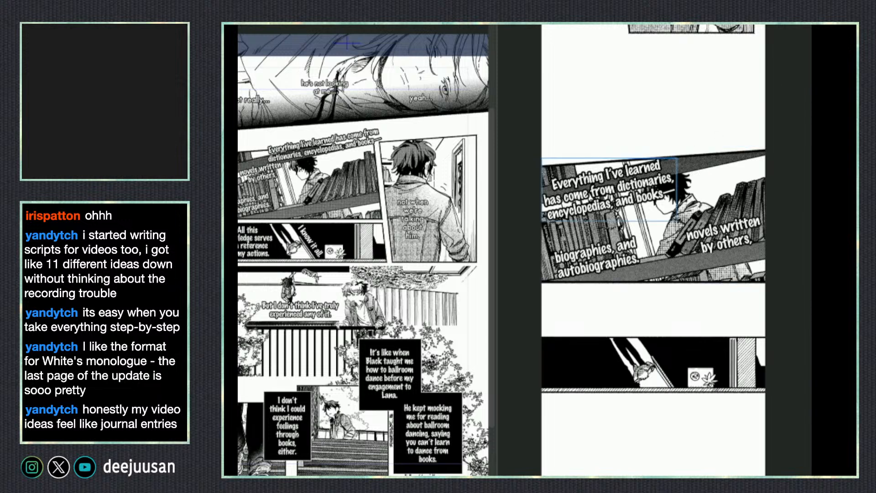
key("Delete")
left_click(725, 205)
key("Delete")
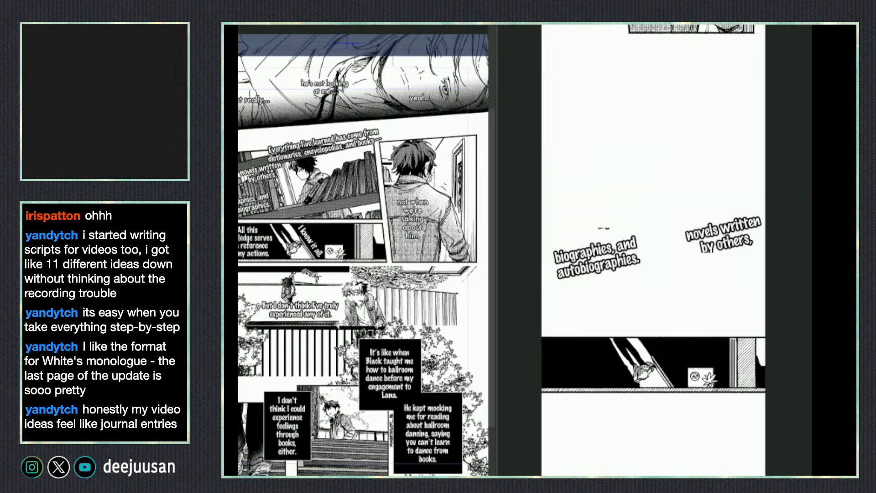
left_click(731, 245)
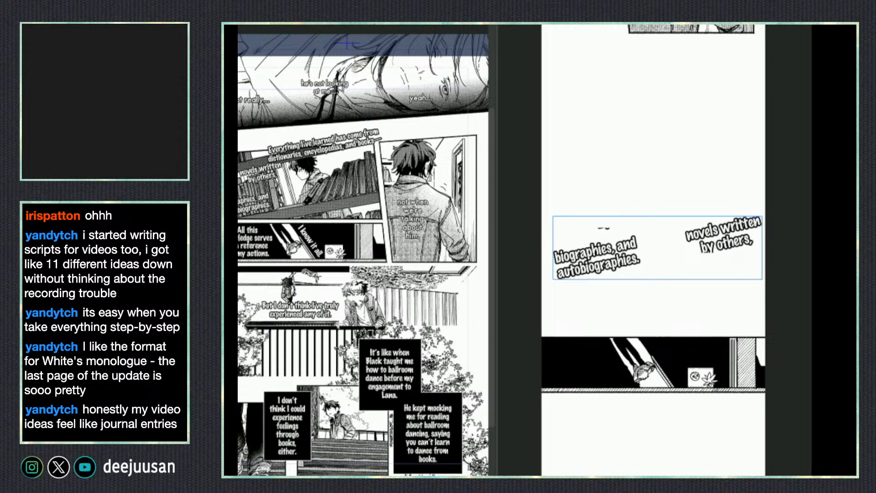
key("ctrl+z")
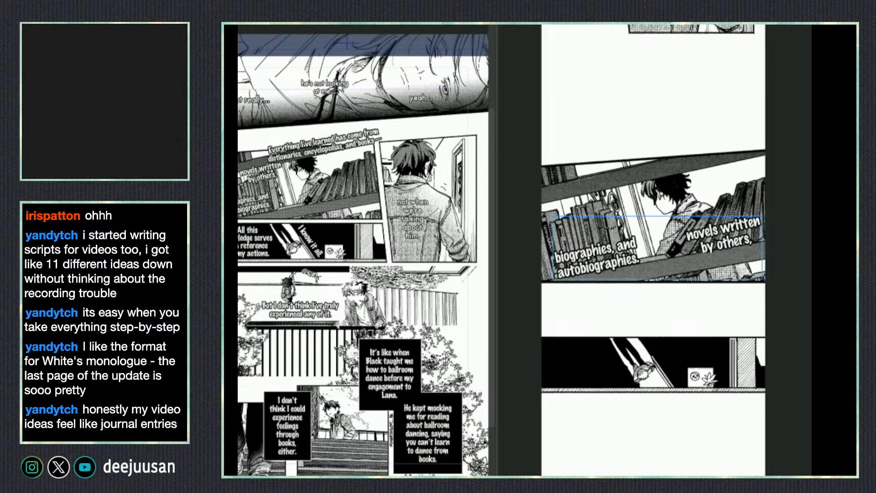
key("Delete")
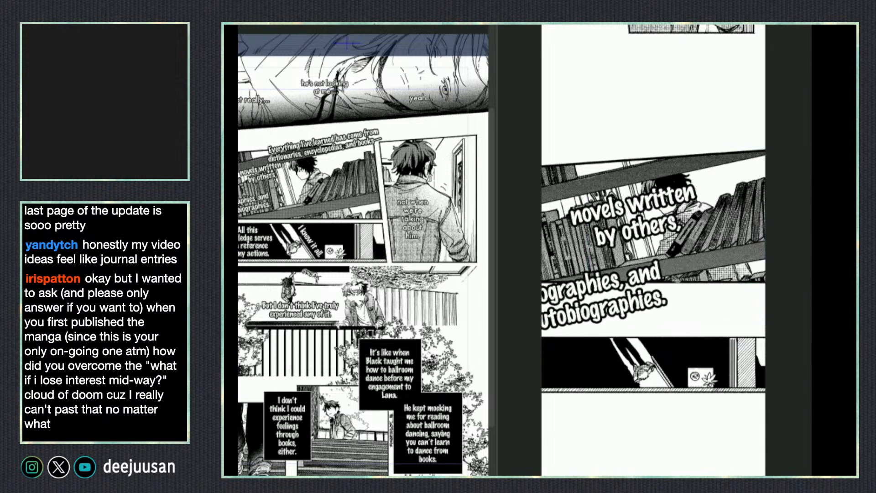
key("ctrl+z")
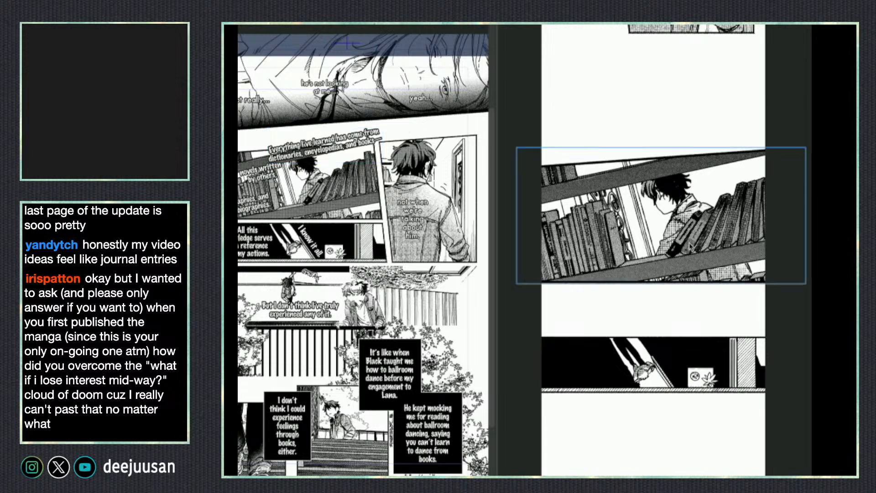
- Paste the two-line "Everything I've learned" text into the strip, shrink it to the canvas width and place it along the bookshelf panel's upper edge
left_click_drag(746, 248, 736, 208)
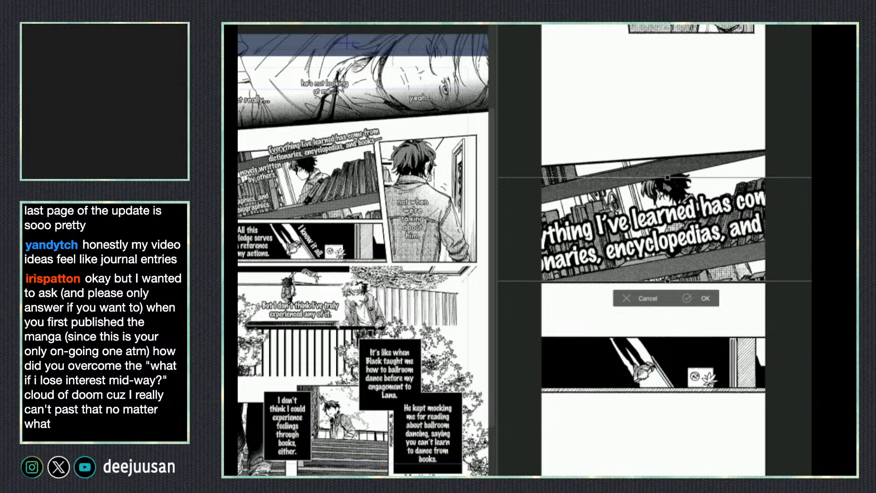
left_click_drag(703, 205, 693, 174)
left_click_drag(653, 125, 652, 124)
left_click_drag(688, 185, 697, 171)
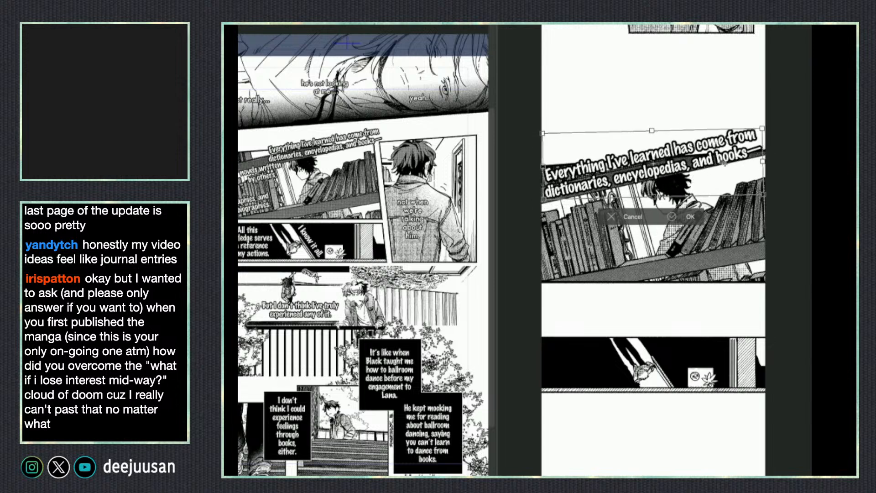
key("Return")
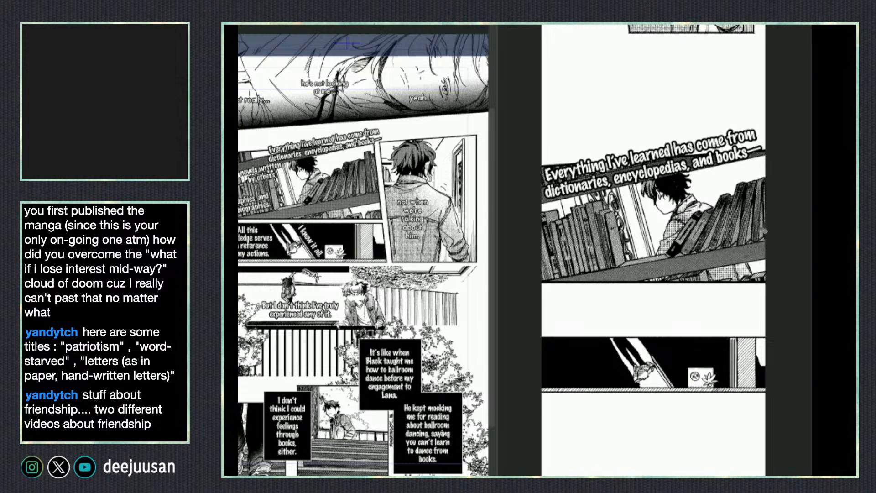
left_click_drag(728, 162, 720, 161)
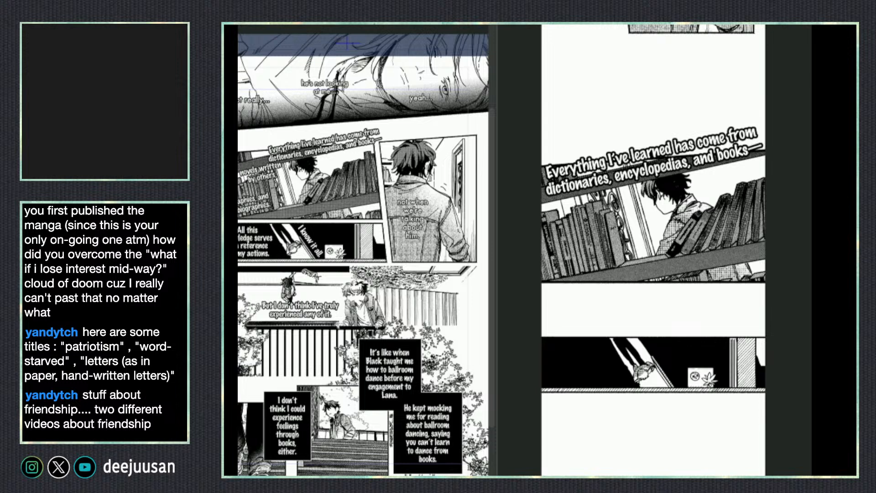
- On the printed page, move "novels written by others," to the bookshelf panel's lower middle and remove the separate "biographies, and autobiographies." text
scroll(758, 279, "down", 1)
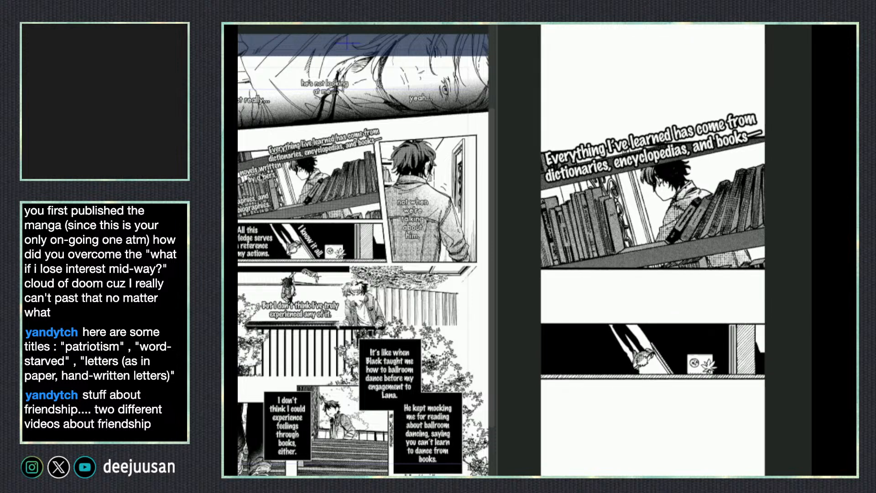
left_click(266, 182)
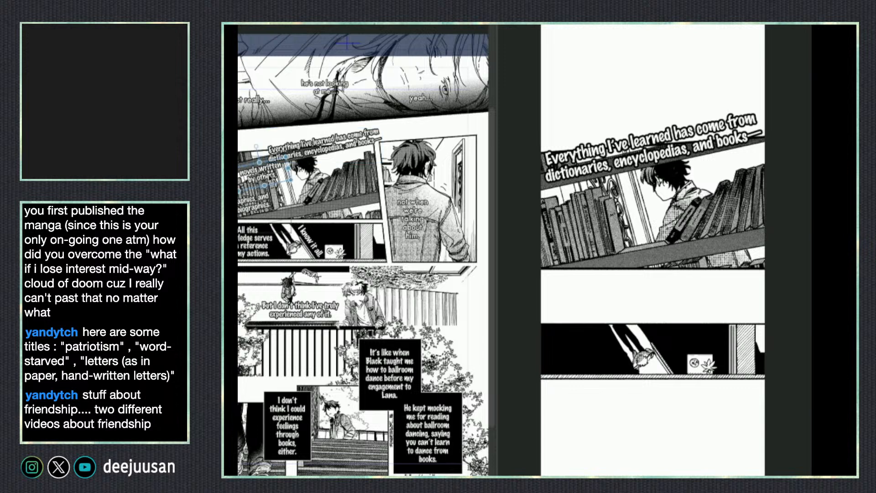
left_click_drag(268, 177, 317, 196)
left_click(249, 204)
left_click(308, 191)
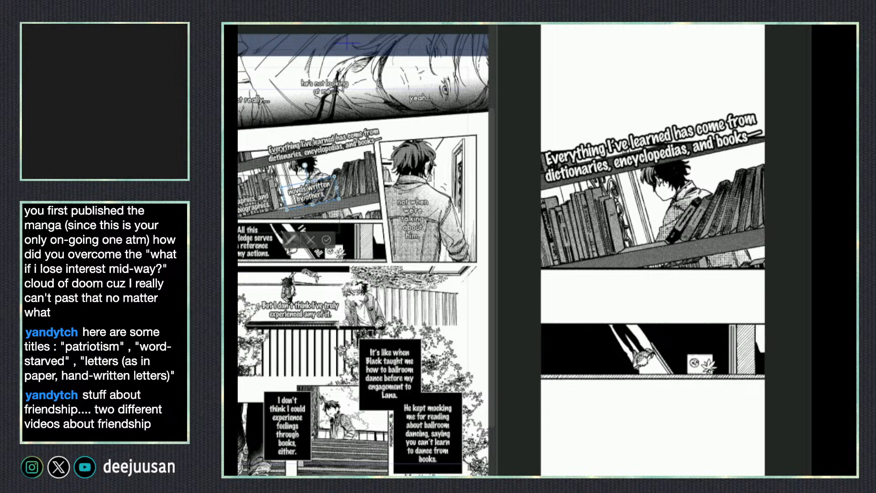
left_click(255, 203)
key("BackSpace")
- Append "biographies, and autobiographies." to the printed page's "novels written by others," text and widen its frame so it fits on two lines
left_click(310, 191)
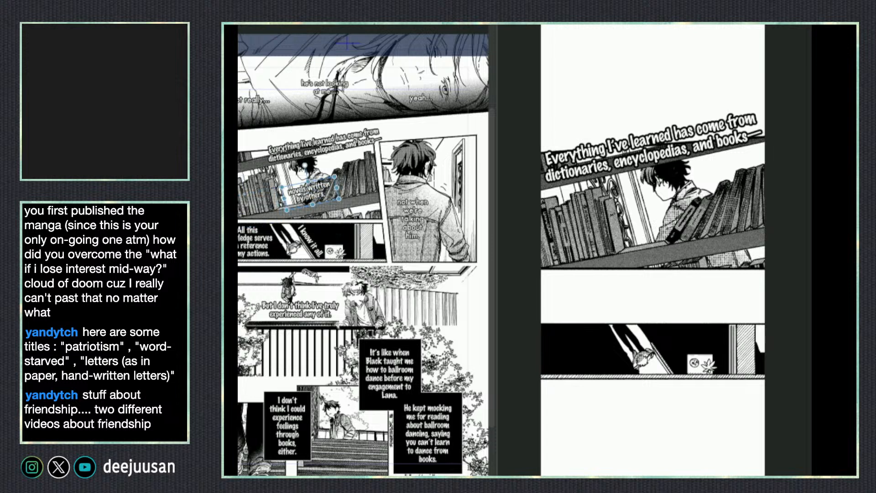
left_click_drag(339, 199, 379, 194)
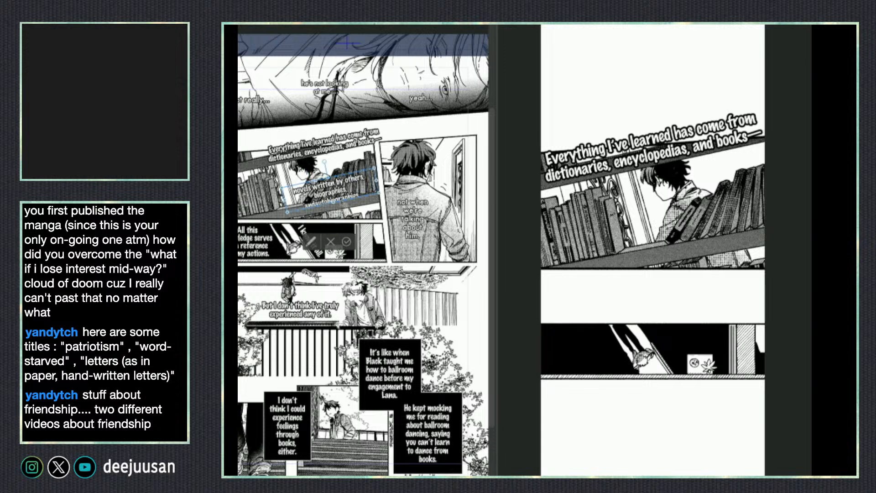
left_click_drag(378, 192, 425, 181)
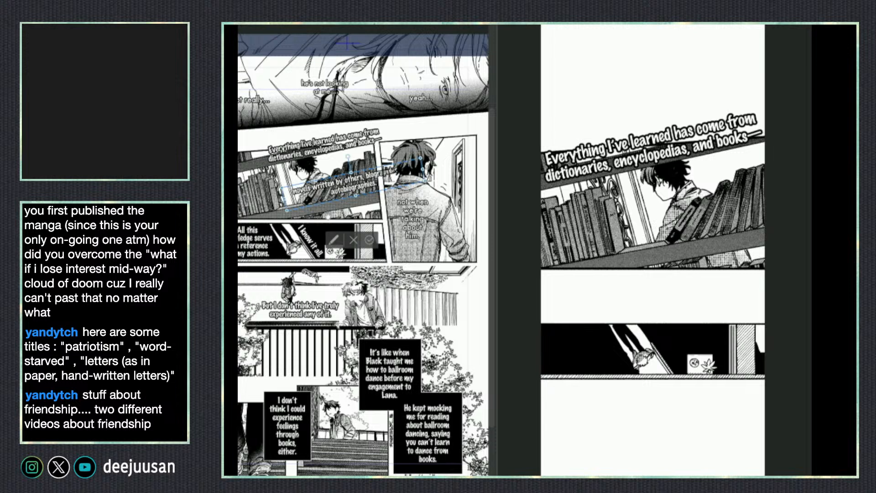
left_click_drag(424, 178, 390, 178)
left_click(406, 163)
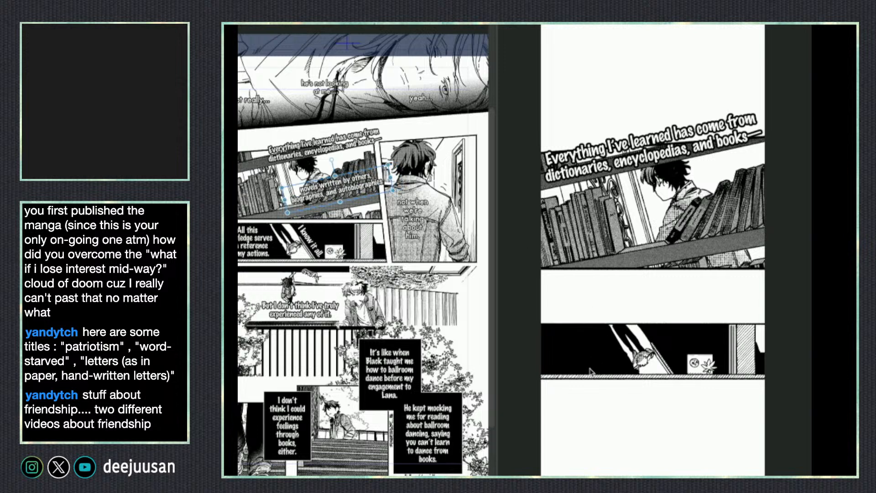
key("Escape")
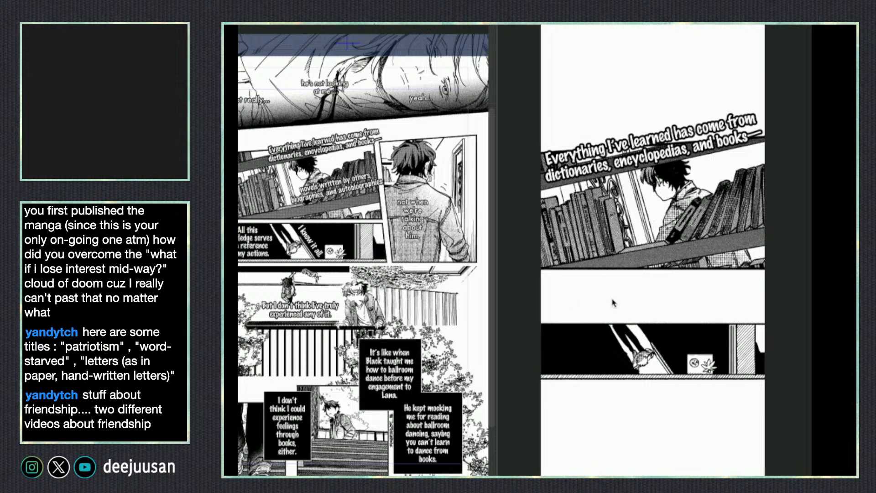
- Paste the combined "novels written by others, biographies, and autobiographies." text into the strip, shrink it and place it over the bookshelf panel's lower right
key("ctrl+v")
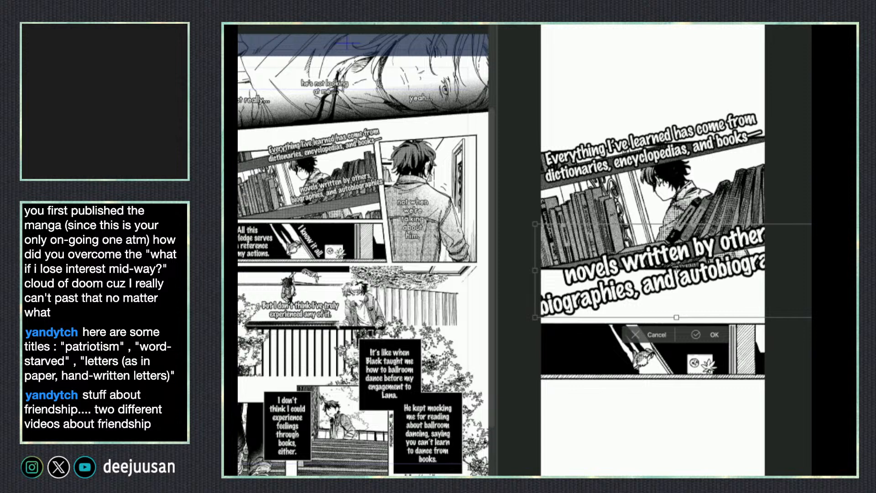
left_click_drag(676, 225, 676, 253)
left_click_drag(685, 290, 662, 234)
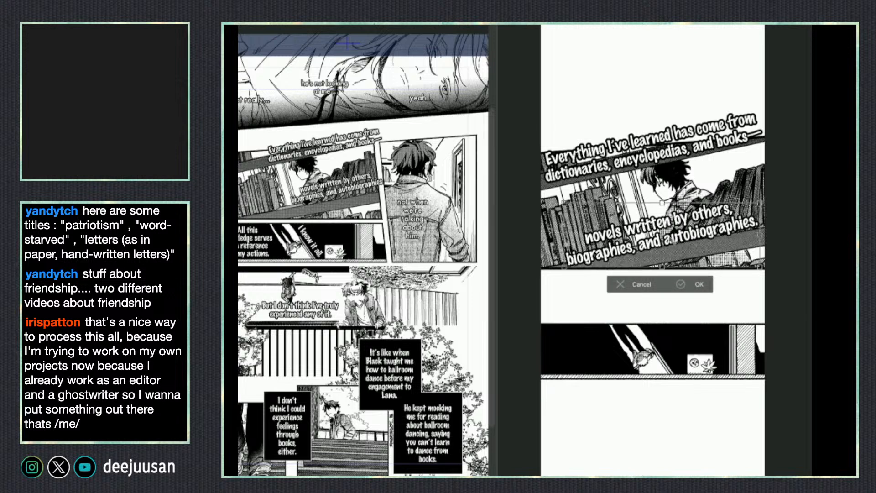
key("Return")
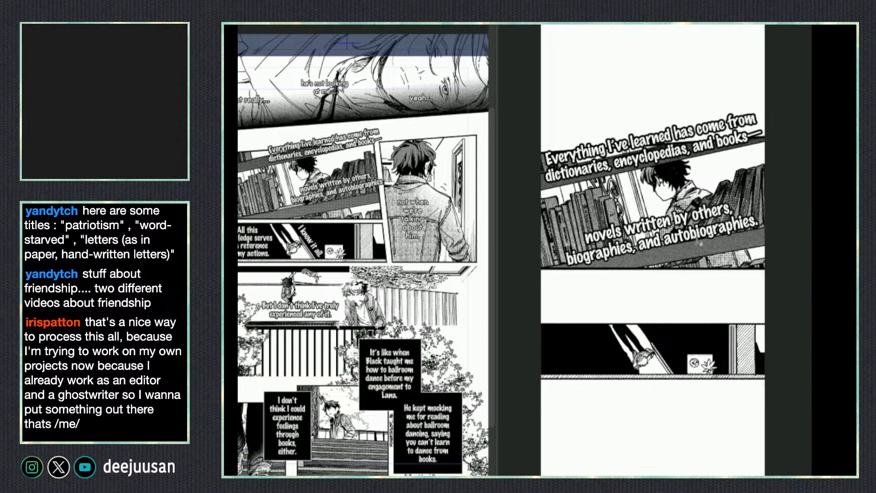
- Nudge the "Everything I've learned" text slightly left over the strip's bookshelf panel
left_click_drag(717, 239, 693, 274)
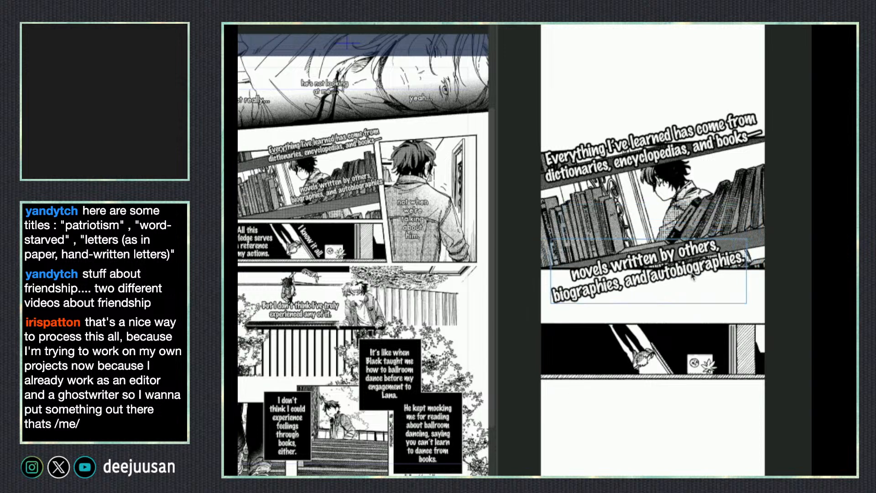
key("ctrl+z")
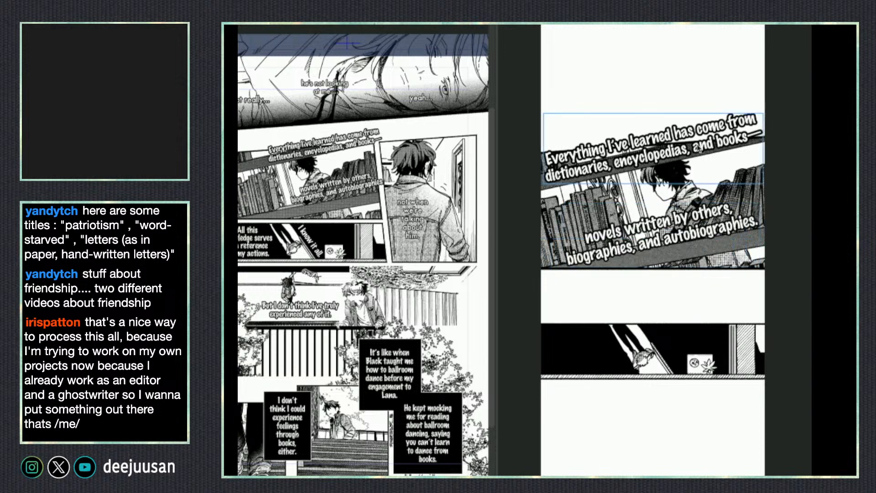
left_click_drag(700, 148, 698, 149)
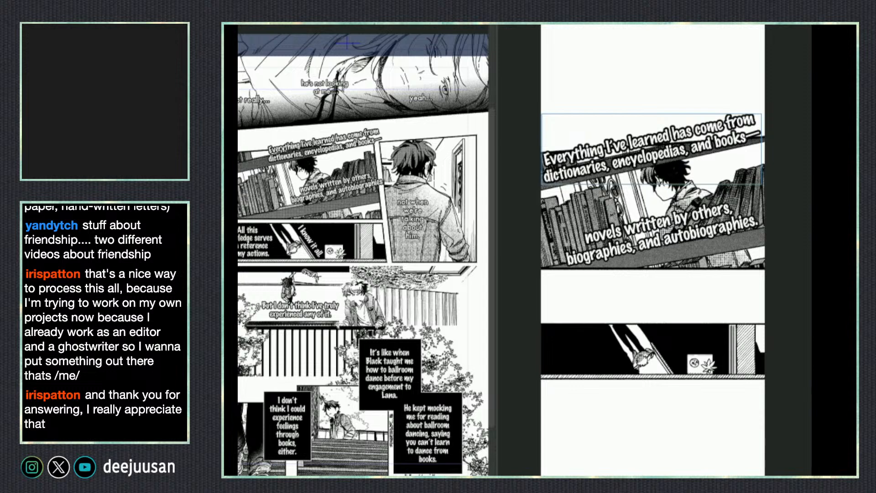
key("space")
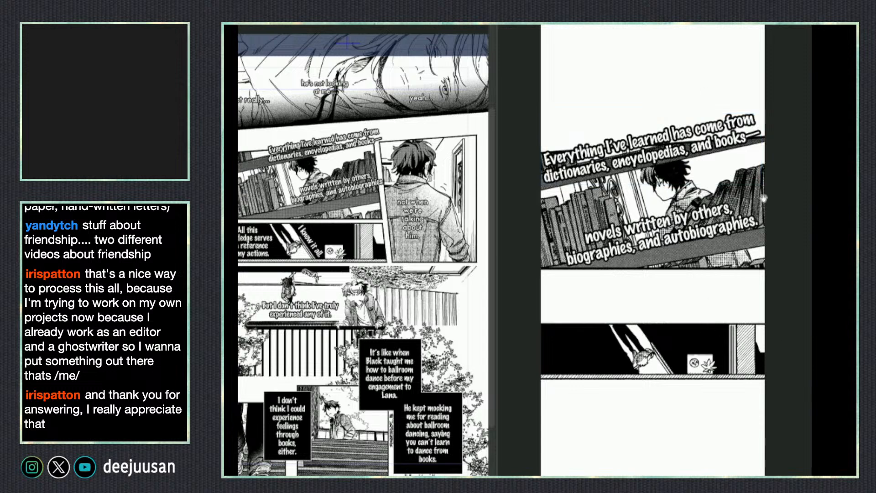
- Move the black panel with the hand and small sign further down the strip, widening the gap beneath the bookshelf panel
left_click_drag(760, 234, 747, 191)
left_click(658, 297)
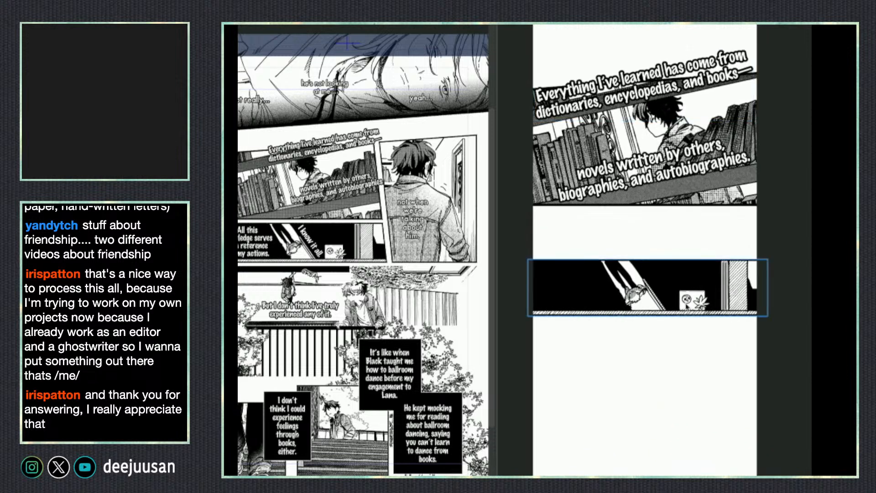
left_click_drag(659, 297, 659, 329)
left_click(298, 253)
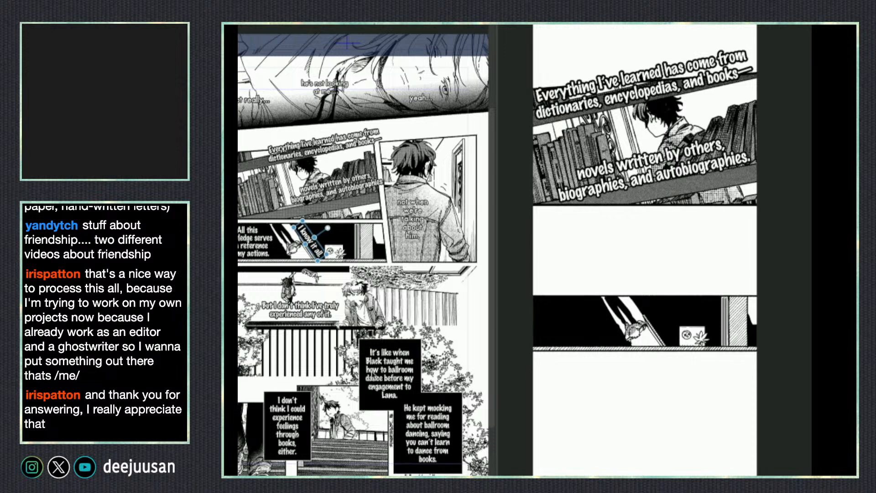
- Shrink the "novels written by others, biographies, and autobiographies." text slightly, keeping it over the bookshelf panel's lower right
left_click(702, 167)
key("q")
left_click(690, 171)
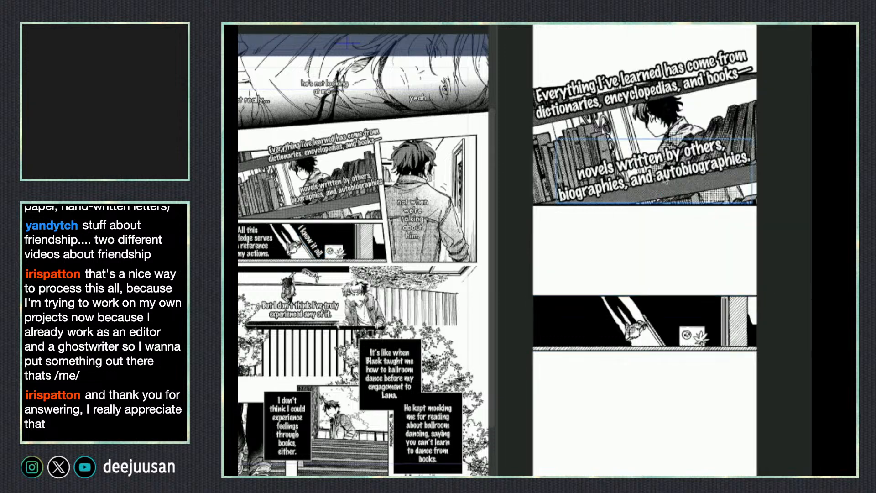
key("q")
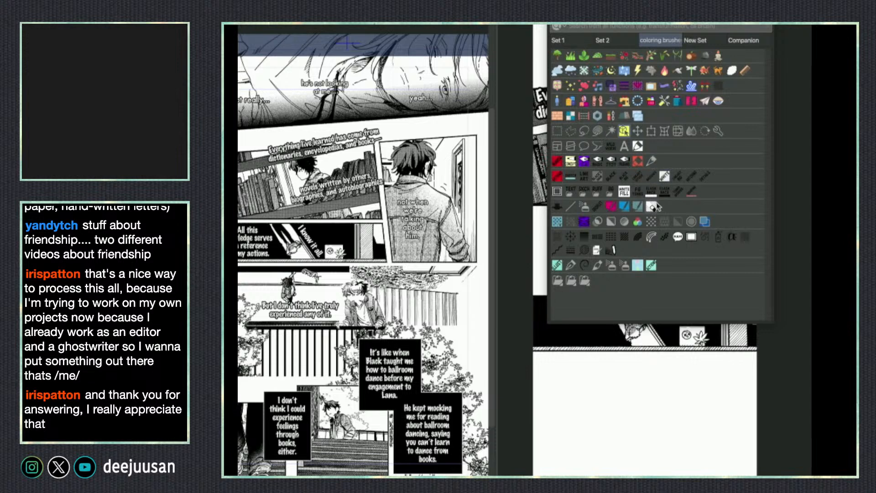
left_click(651, 132)
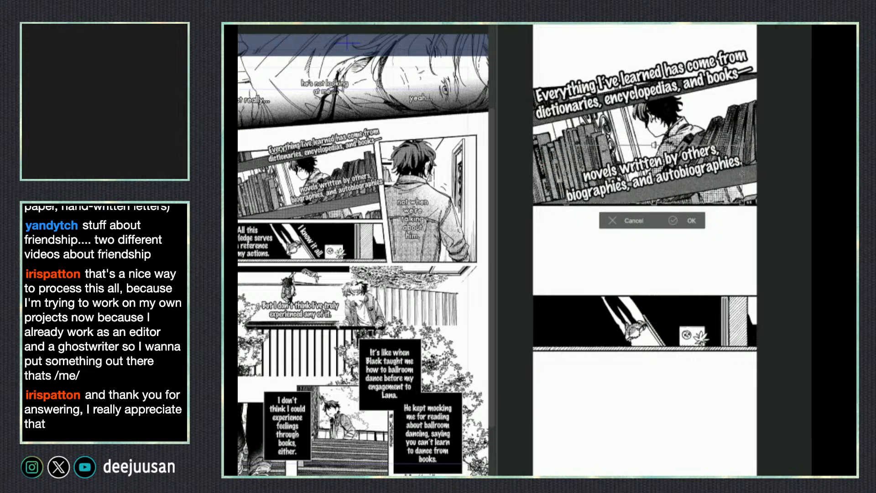
left_click(681, 219)
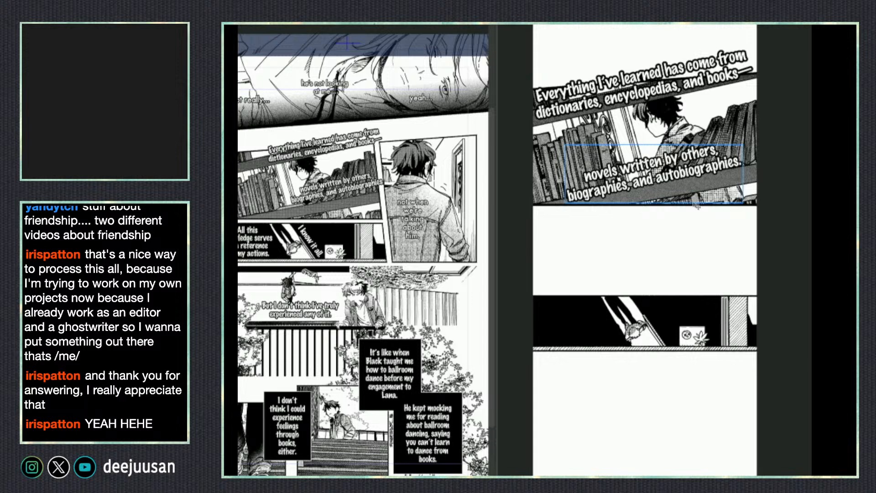
- Draw a straight horizontal border line across the strip just above the "Everything I've learned" text
left_click_drag(693, 206, 707, 267)
key("q")
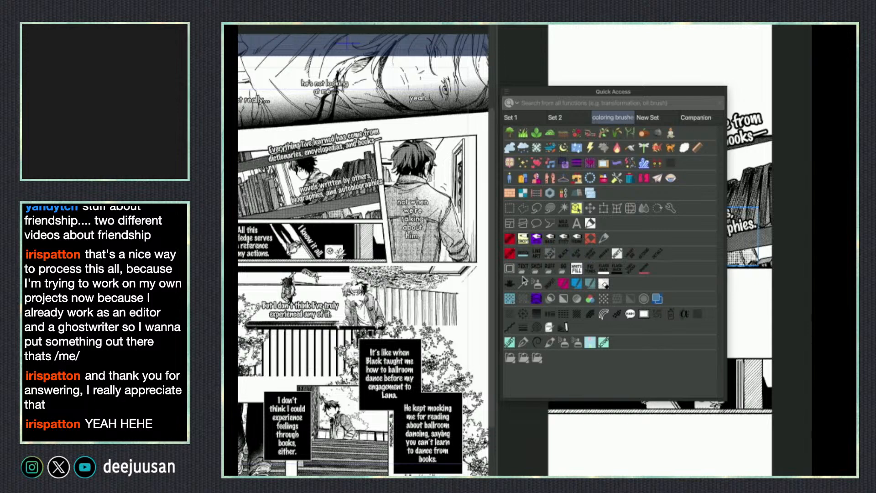
key("q")
key("q")
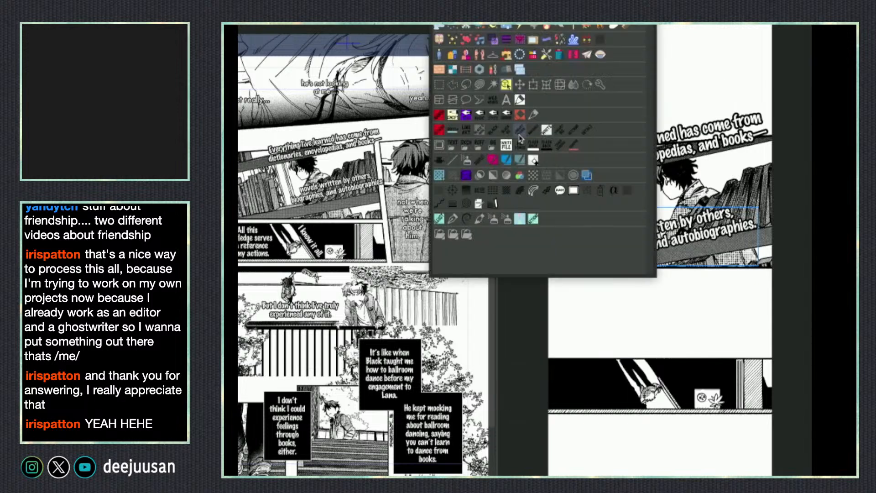
left_click(453, 160)
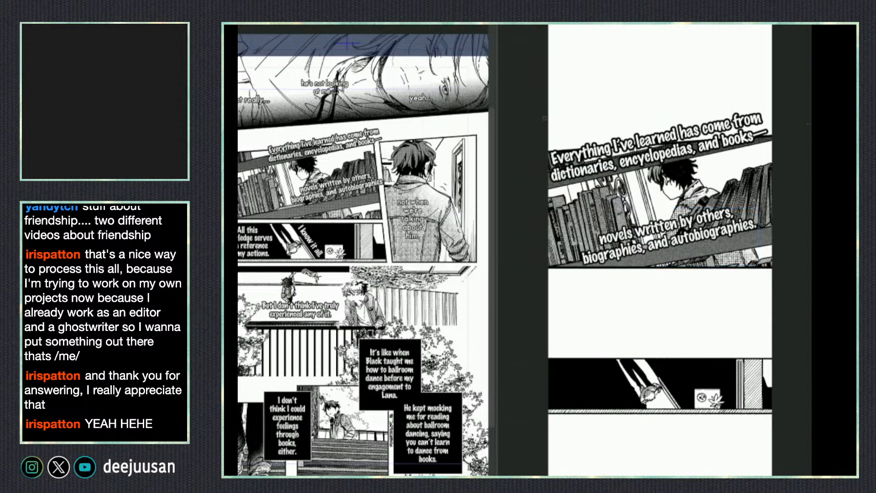
left_click_drag(548, 124, 790, 111)
key("ctrl+z")
left_click_drag(549, 108, 791, 110)
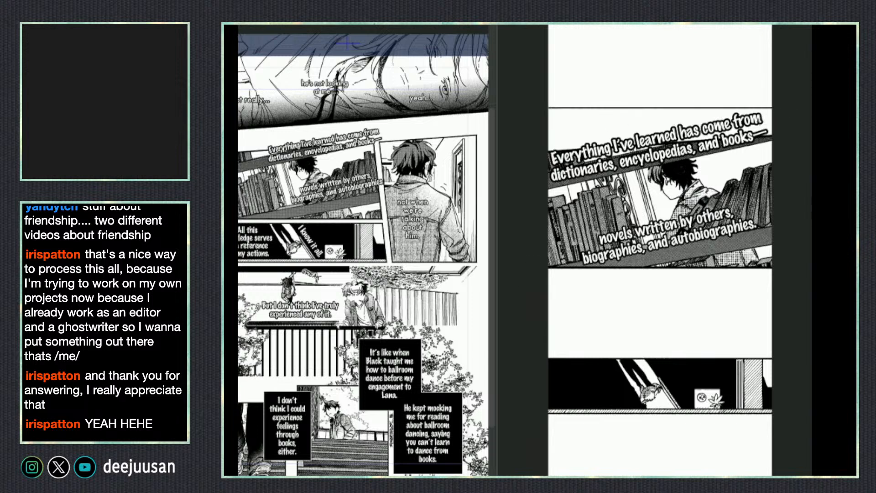
- Undo the border line and redraw it straight across the strip slightly lower, just above the bookshelf text
key("q")
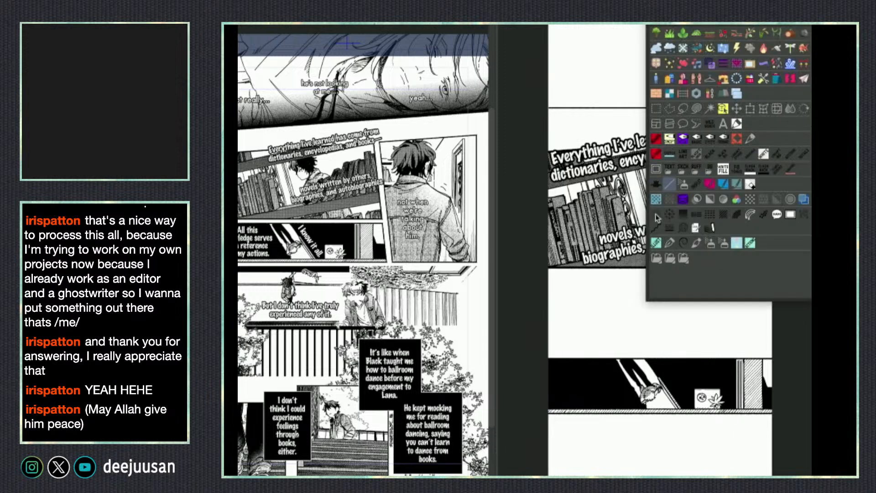
left_click(669, 184)
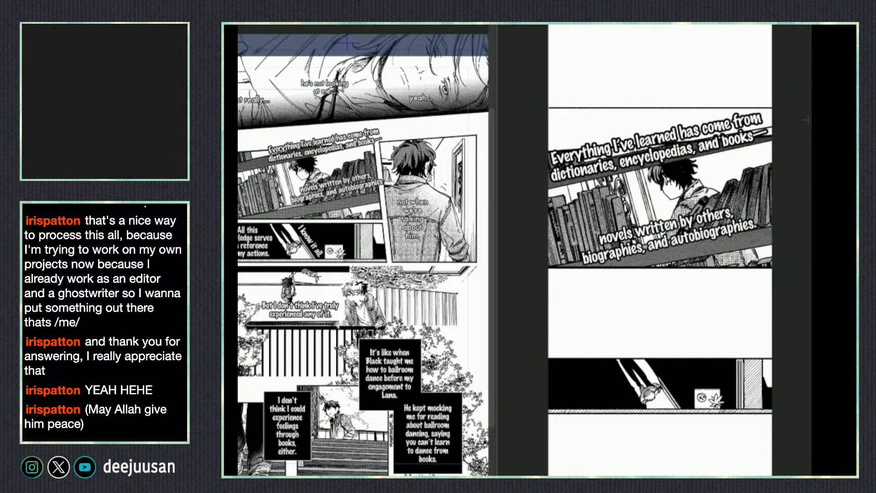
key("ctrl+z")
key("ctrl+z")
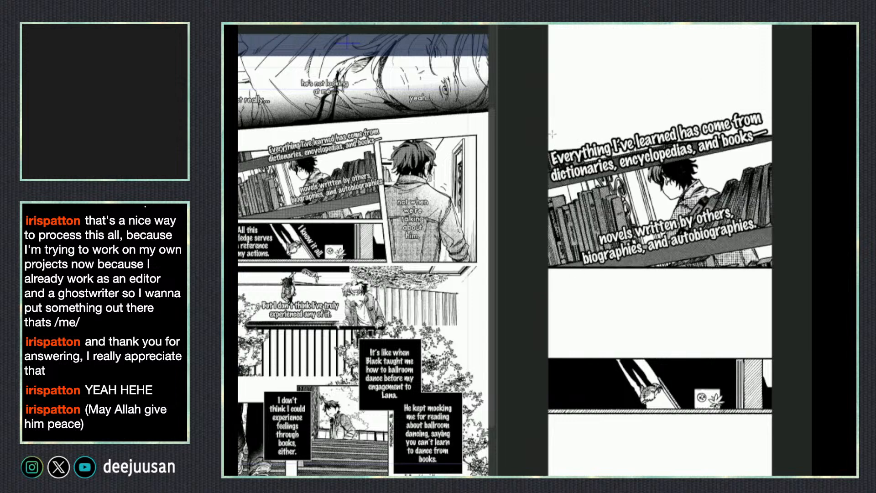
left_click_drag(546, 111, 801, 116)
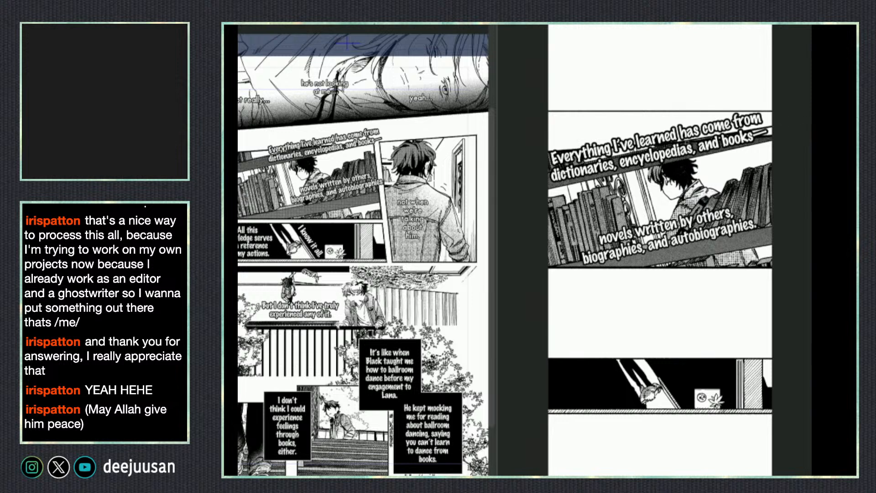
- Hide the "Everything I've learned" text and draw slanted lines extending the upper shelf to the strip's right edge
key("Tab")
key("Tab")
key("ctrl+z")
key("Tab")
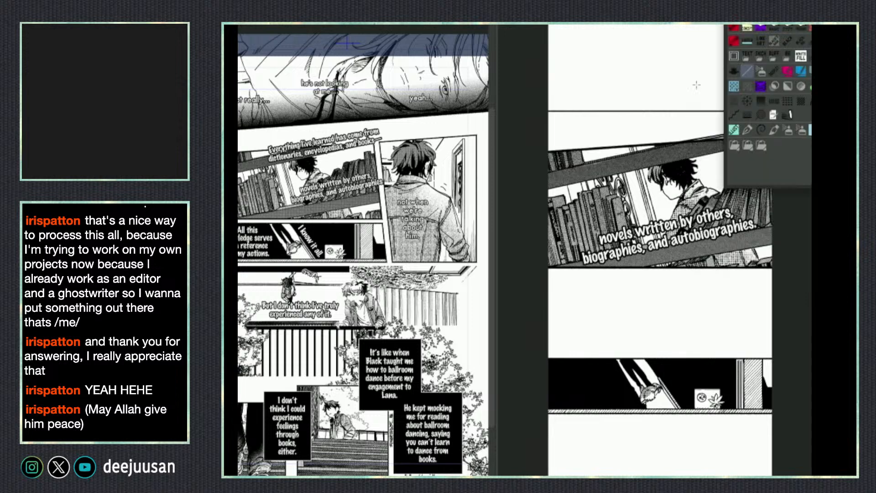
left_click(798, 27)
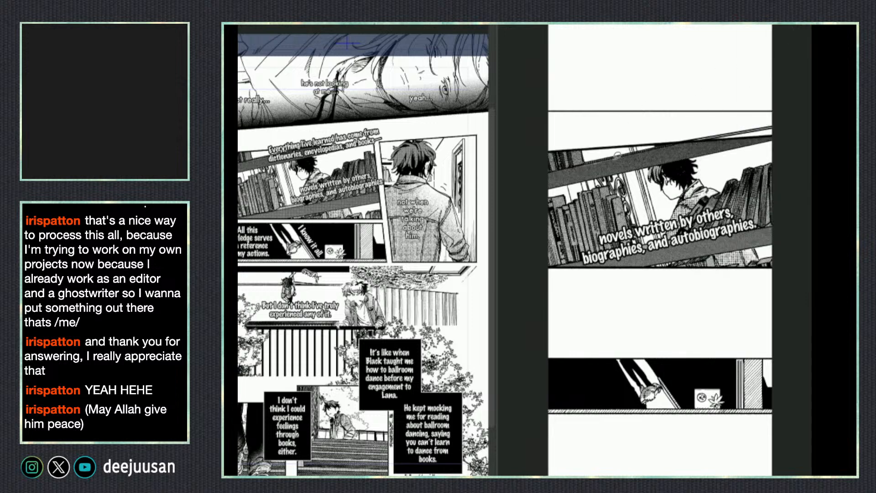
- Fill the upper shelf's extension with the shelf's grey tone out to the strip's right edge, then clear the selection
mouse_move(668, 144)
left_mouse_down()
mouse_move(595, 172)
mouse_move(782, 136)
mouse_move(744, 145)
left_mouse_up()
key("k")
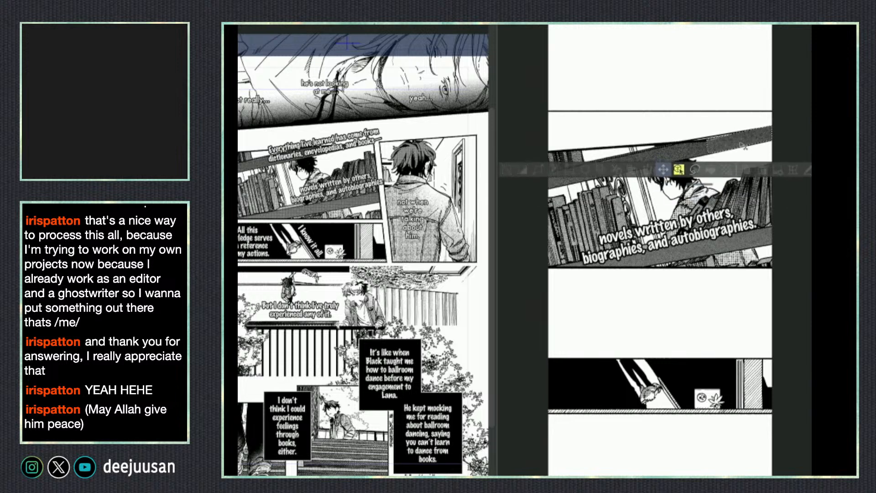
key("ctrl+d")
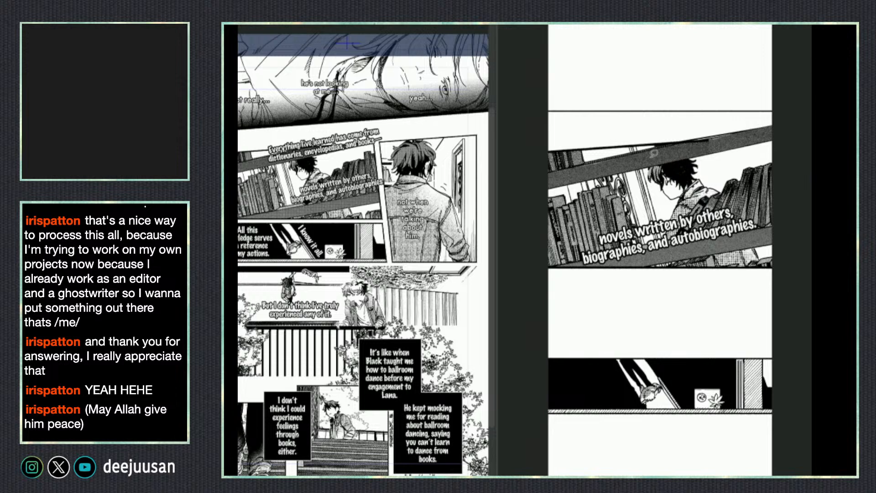
mouse_move(595, 164)
left_mouse_down()
mouse_move(646, 145)
mouse_move(719, 144)
left_mouse_up()
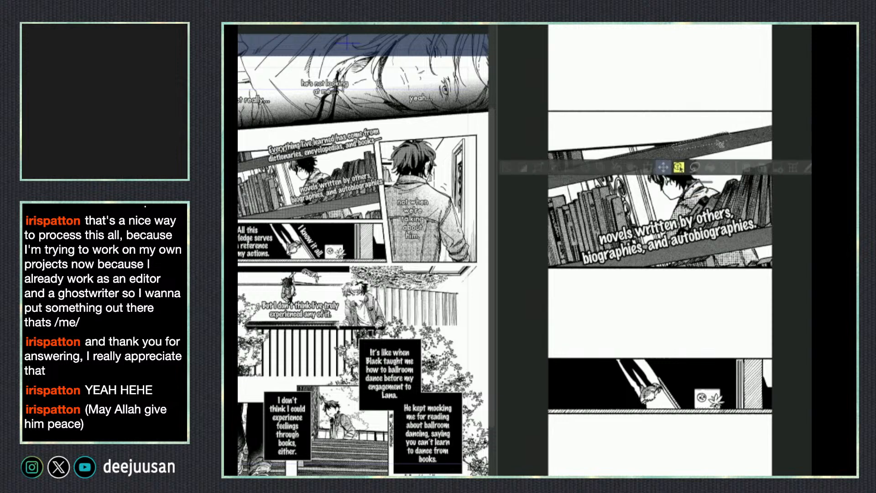
key("h")
key("h")
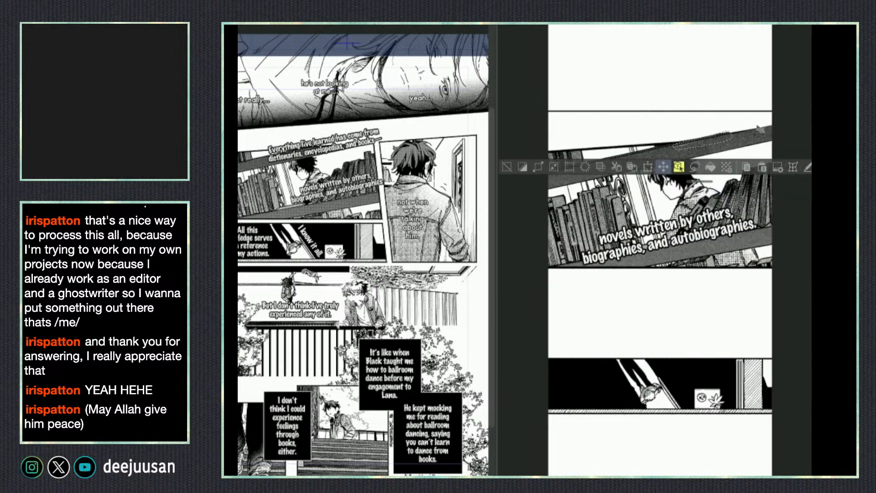
key("ctrl+d")
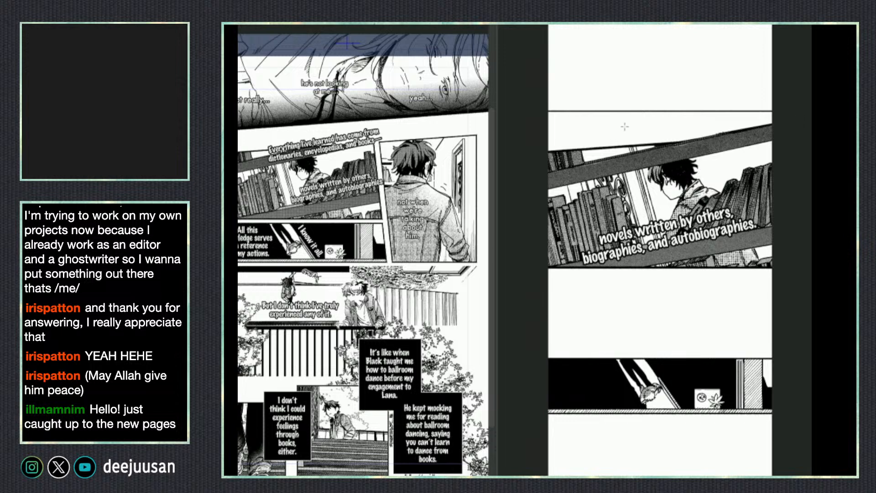
- Select the bookshelf panel's area on the printed page
right_click(711, 157)
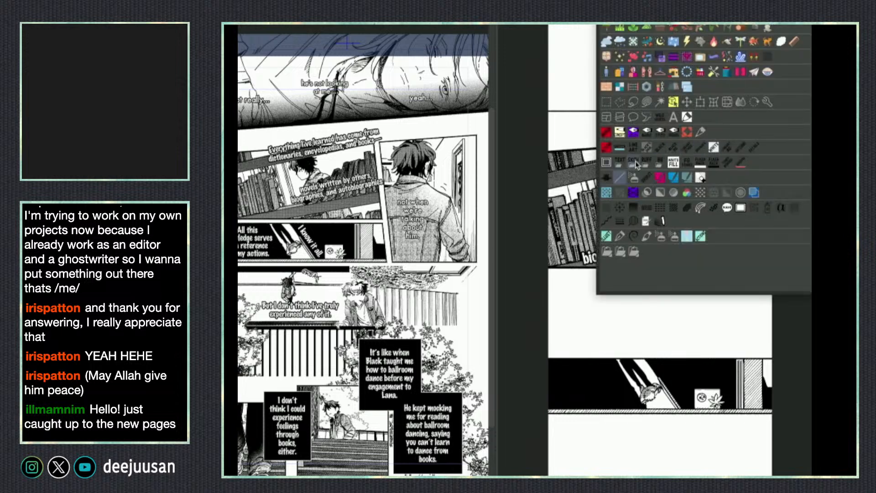
left_click(638, 134)
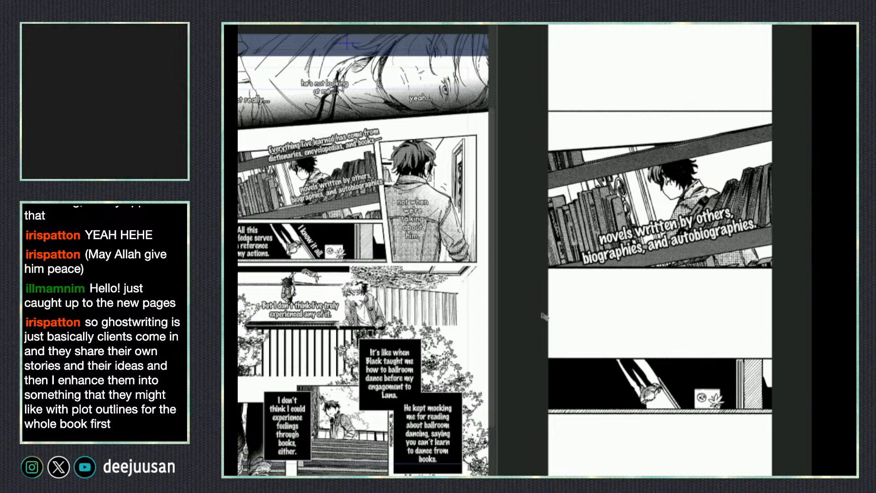
left_click(275, 206)
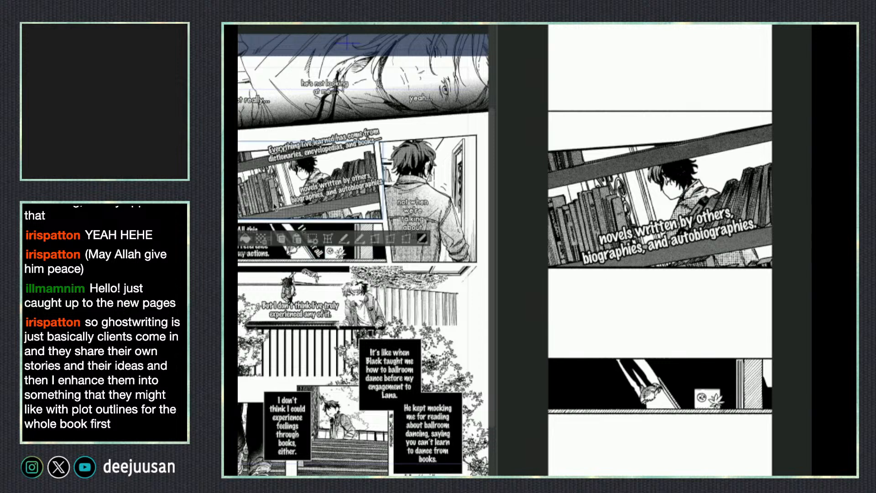
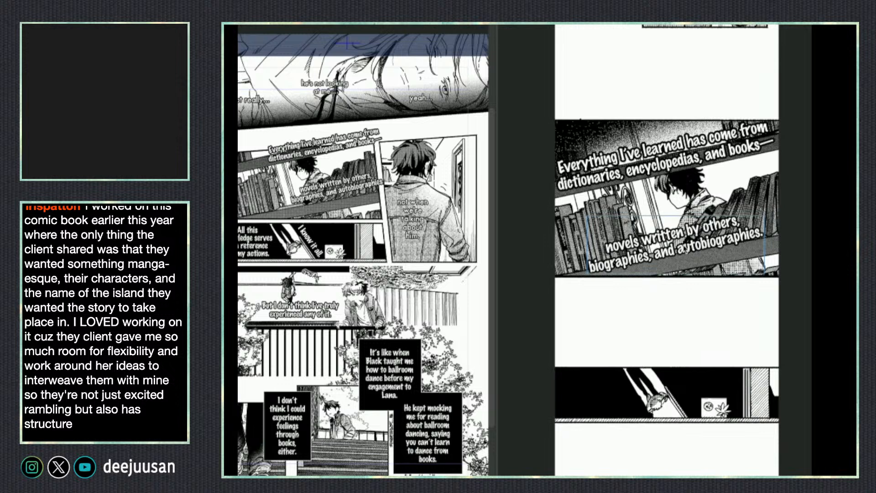
- Rotate the slanted "I know it all." text on the printed page to horizontal and copy it
left_click_drag(803, 410, 806, 377)
right_click(790, 357)
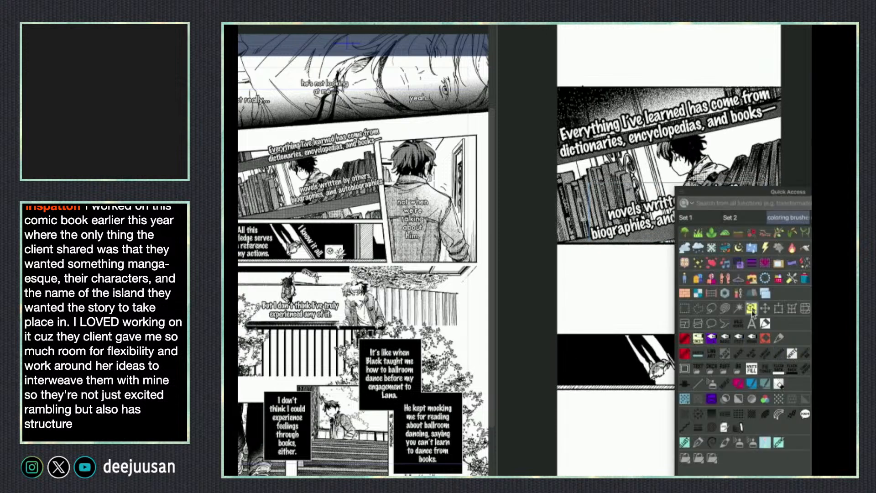
left_click(751, 309)
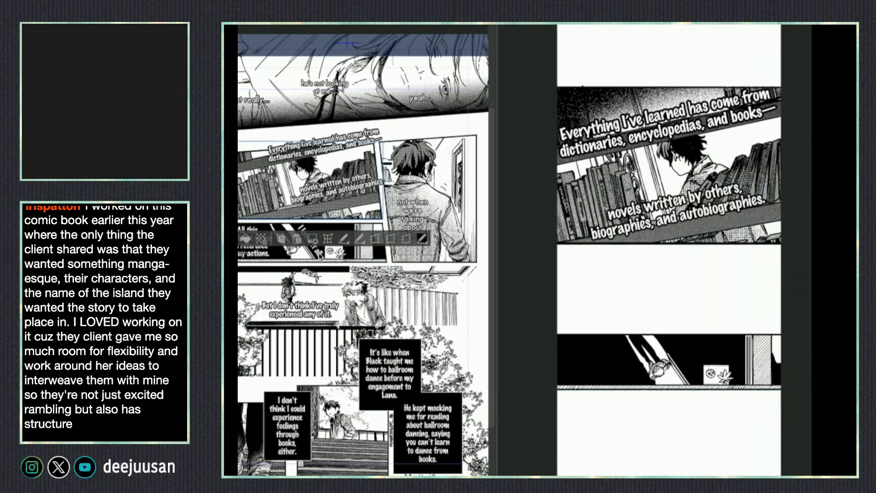
left_click(321, 258)
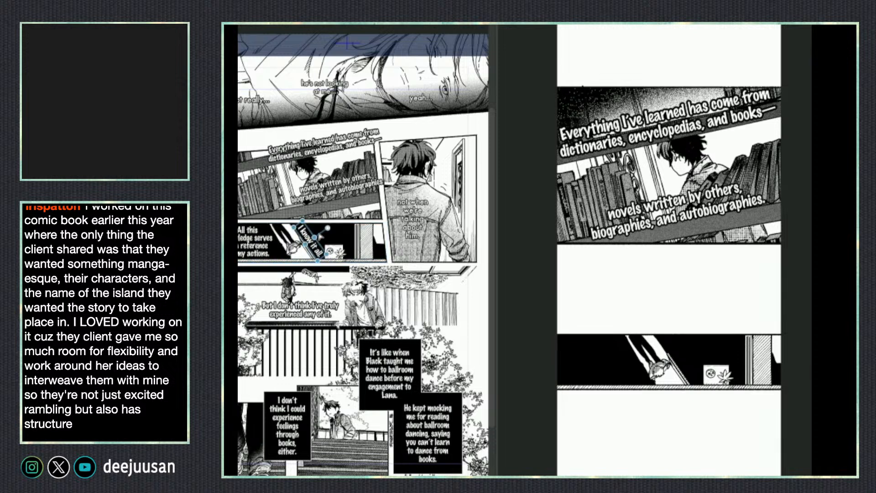
left_click_drag(327, 227, 304, 221)
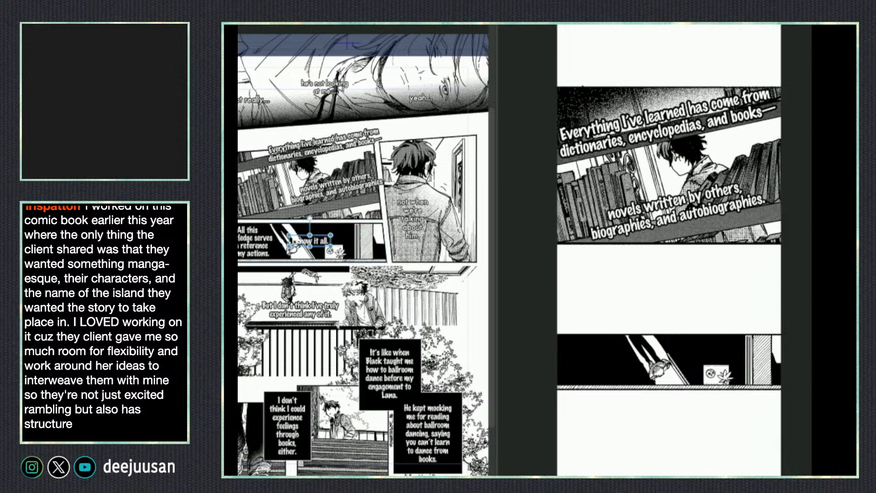
key("ctrl+c")
- Try to paste the copied "I know it all." text into the strip at the black panel
left_click(719, 347)
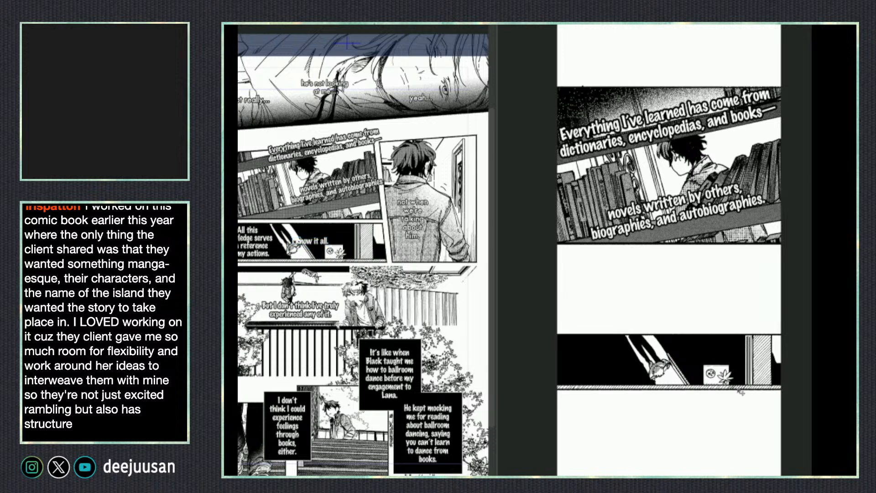
key("ctrl+v")
key("ctrl+z")
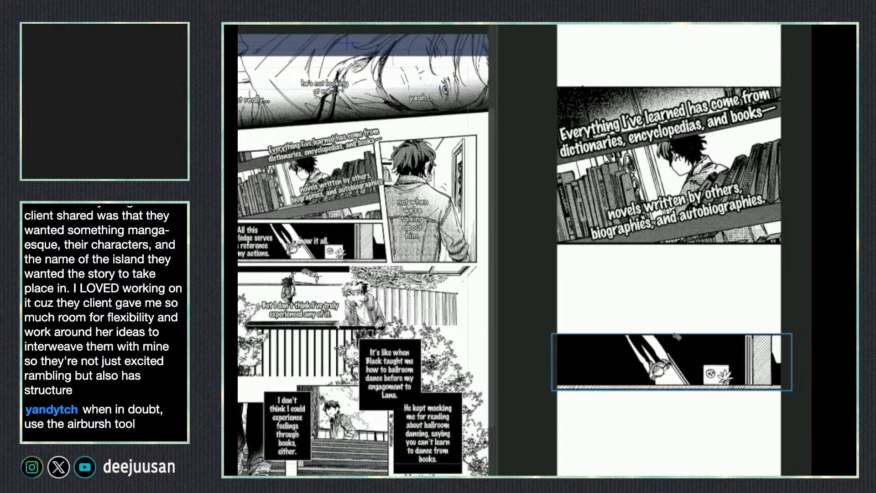
- Place the copied "I know it all." text at a smaller size in the white gap, and move the black panel lower
left_click(718, 340, "alt")
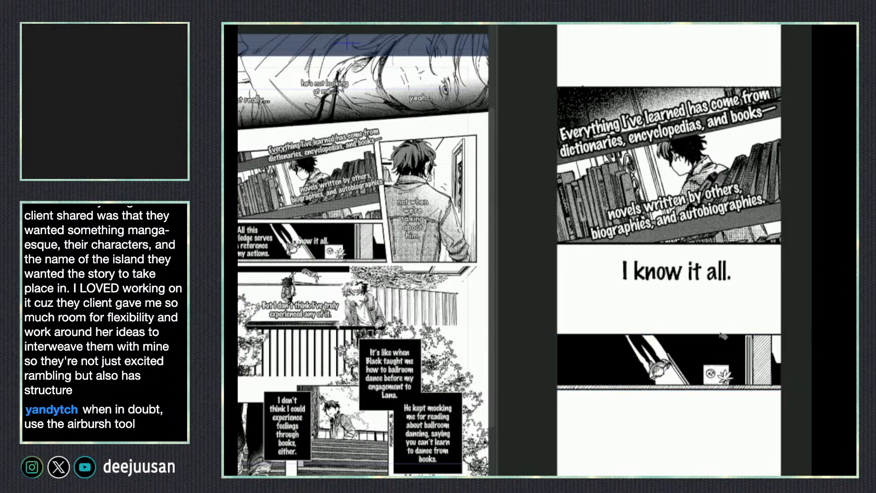
left_click_drag(710, 292, 709, 318)
key("ctrl+t")
left_click_drag(731, 285, 690, 301)
key("Return")
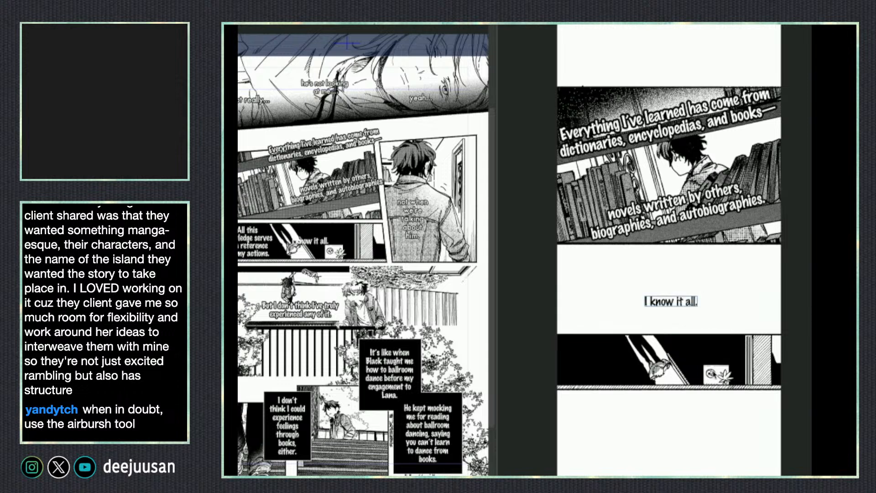
left_click(717, 375)
left_click_drag(718, 375, 717, 427)
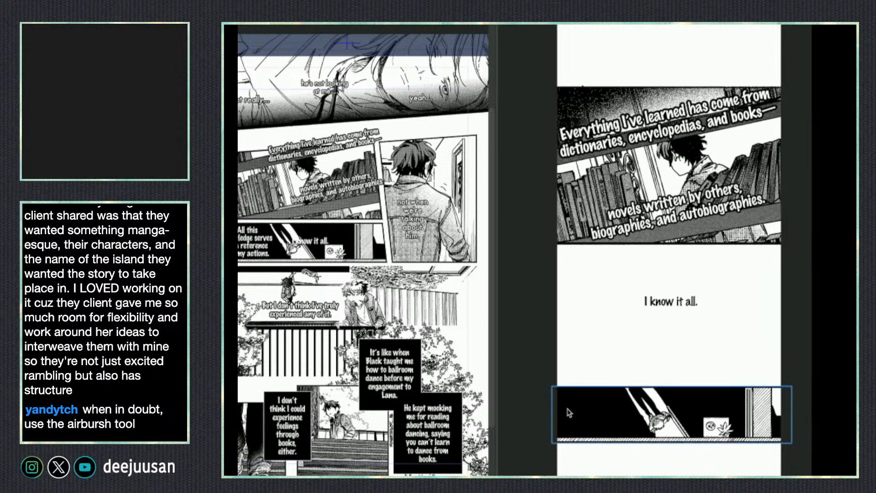
- Copy the "All this knowledge serves as a reference for my actions." text from the printed page
left_click(253, 242)
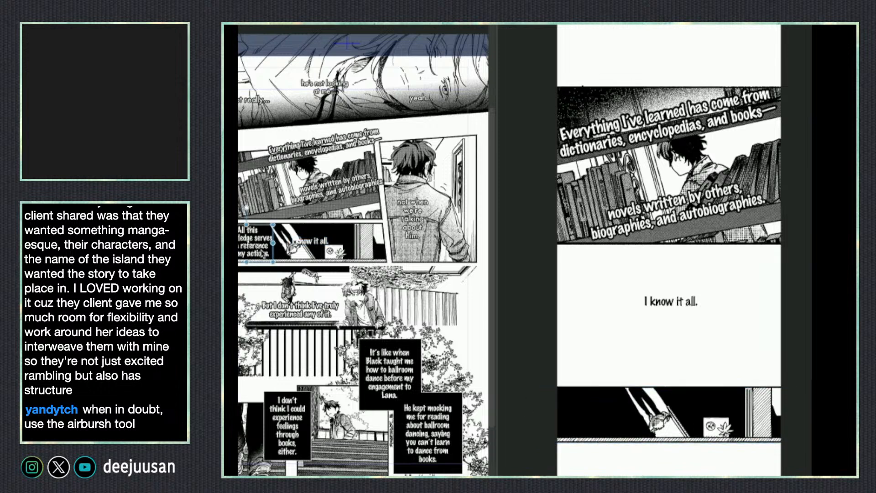
left_click_drag(262, 253, 306, 323)
key("ctrl+z")
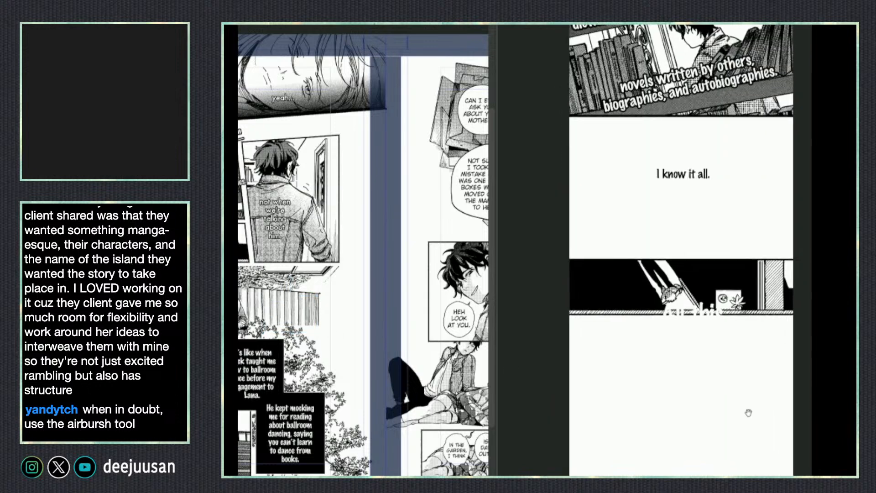
scroll(716, 392, "down", 3)
left_click(717, 384)
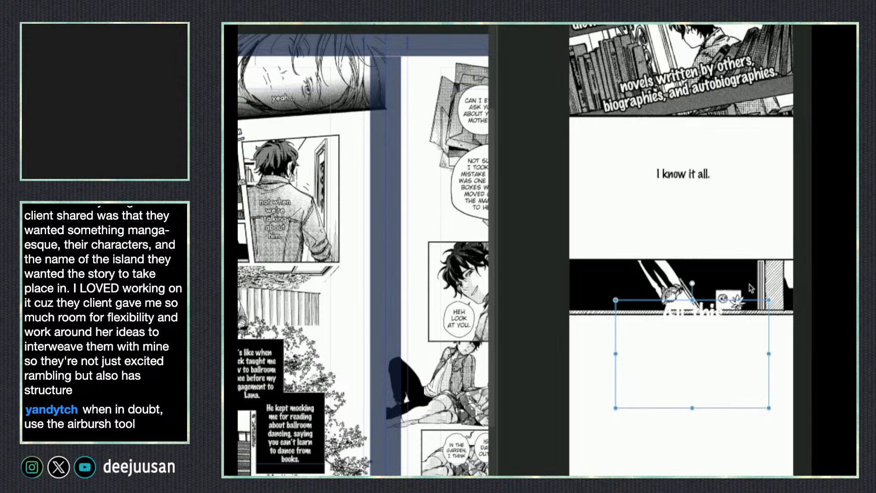
key("ctrl+z")
key("ctrl+z")
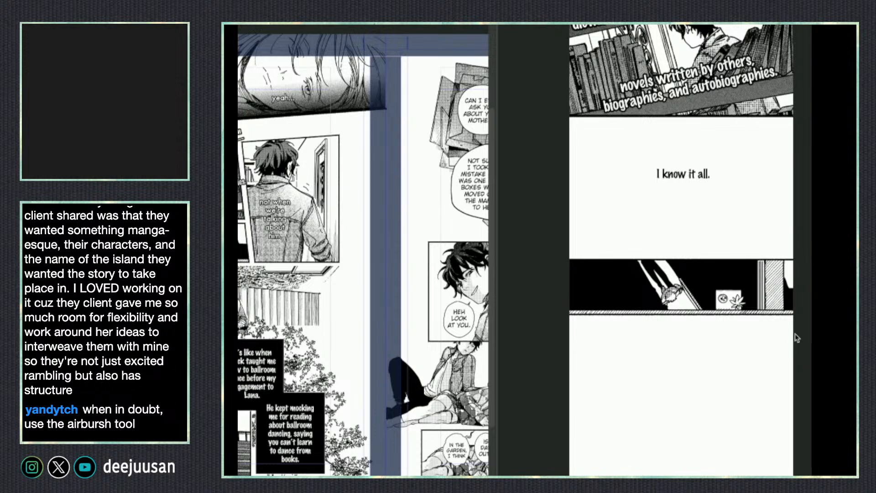
- Paste the "All this knowledge serves as a reference for my actions." text at the black panel and shrink it
key("ctrl+v")
left_click_drag(740, 343, 706, 348)
key("ctrl+t")
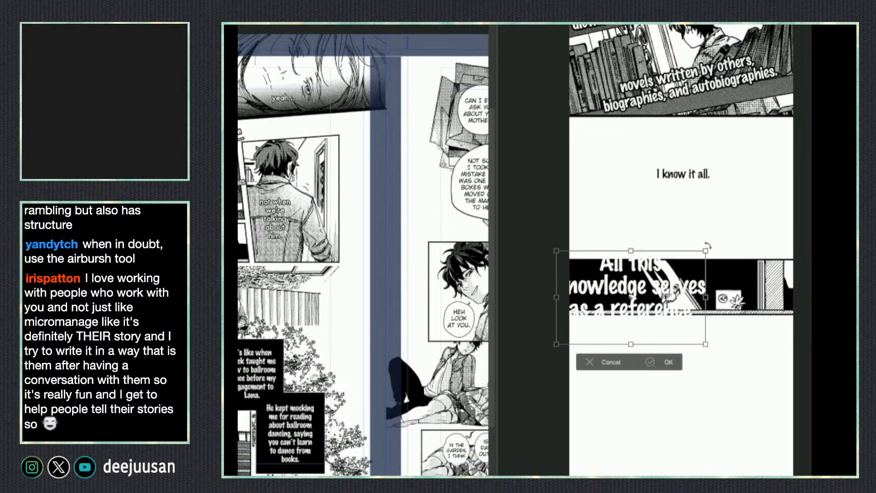
left_click_drag(706, 250, 637, 293)
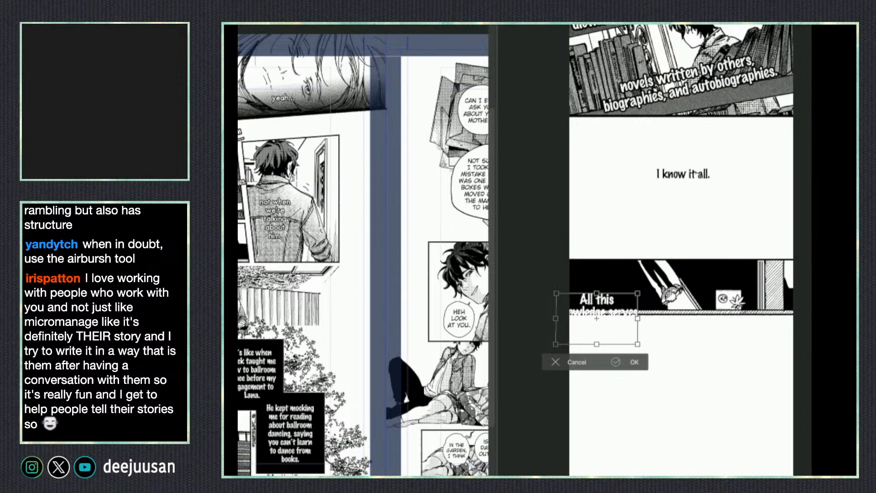
key("Return")
- Slightly enlarge the "I know it all." text in the strip's white gap
key("ctrl+t")
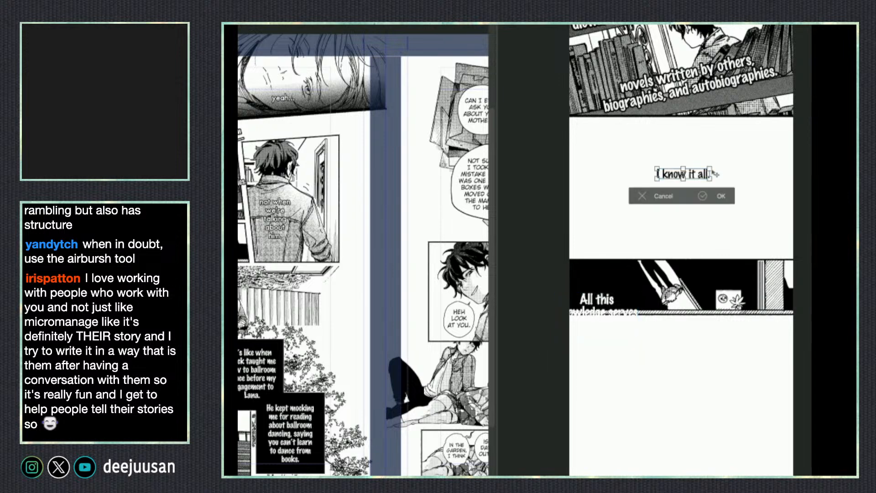
left_click_drag(709, 168, 719, 167)
key("Return")
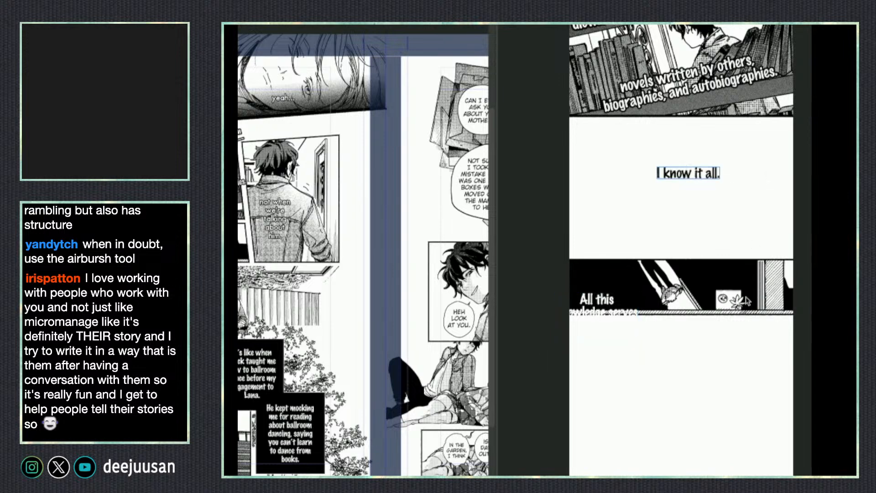
- Enlarge the black panel past the strip's right edge and align it so the falling feet and note stay inside the strip
left_click(745, 298)
key("ctrl+t")
mouse_move(682, 315)
left_mouse_down()
mouse_move(684, 348)
mouse_move(684, 327)
left_mouse_up()
left_click_drag(715, 323, 747, 323)
key("Return")
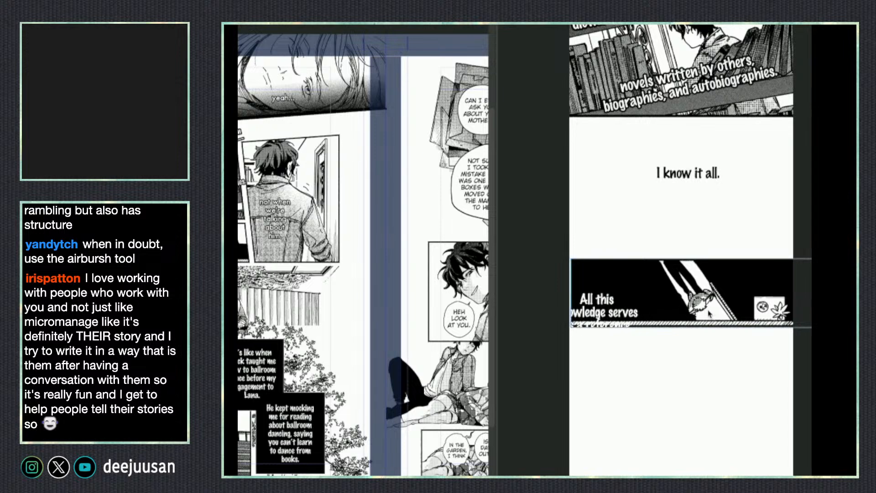
left_click_drag(725, 321, 721, 321)
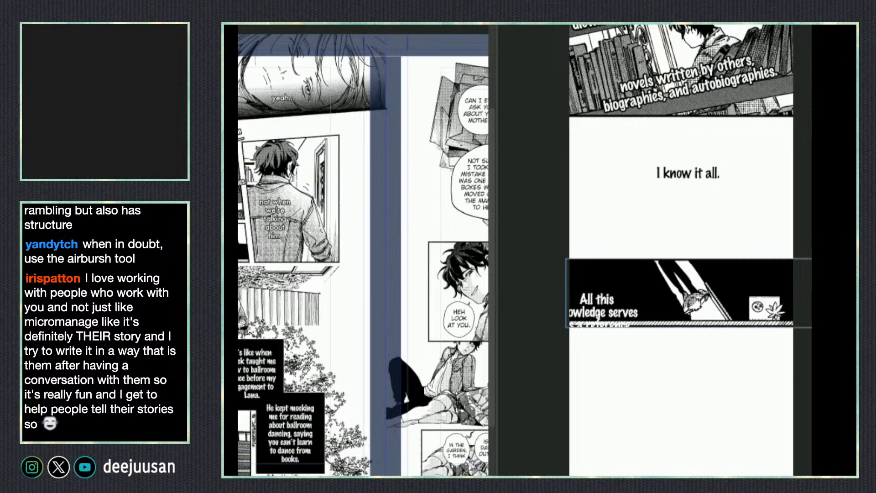
- Arrange the text inside the black panel, with "All this knowledge..." left of the feet and "I know it all." above the note
left_click_drag(614, 315, 634, 287)
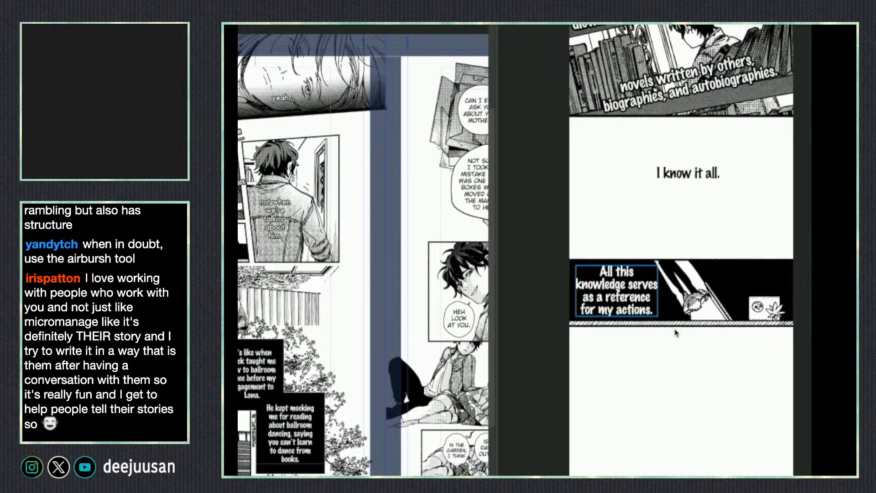
scroll(674, 325, "down", 2)
left_click_drag(689, 340, 672, 329)
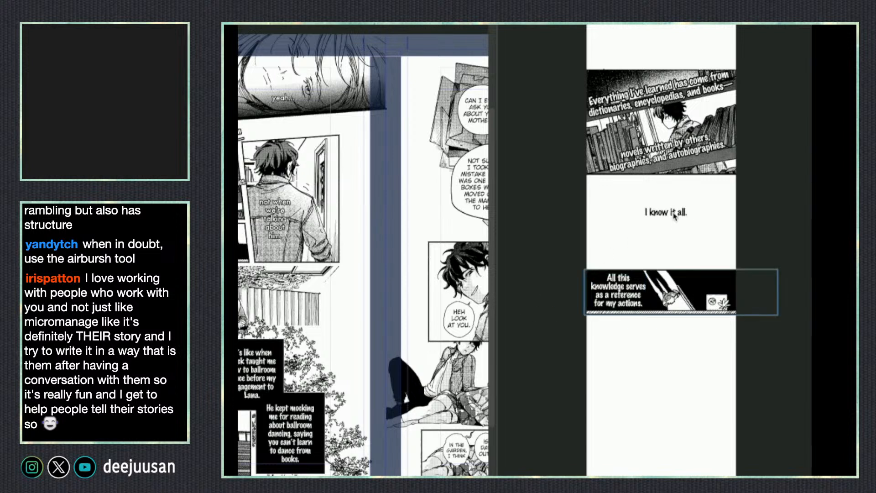
left_click_drag(674, 215, 716, 285)
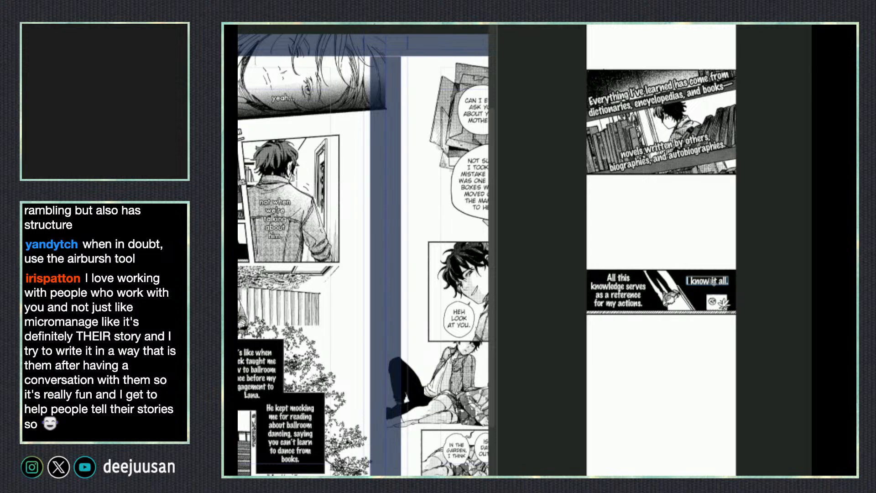
left_click_drag(712, 286, 711, 282)
left_click(627, 299)
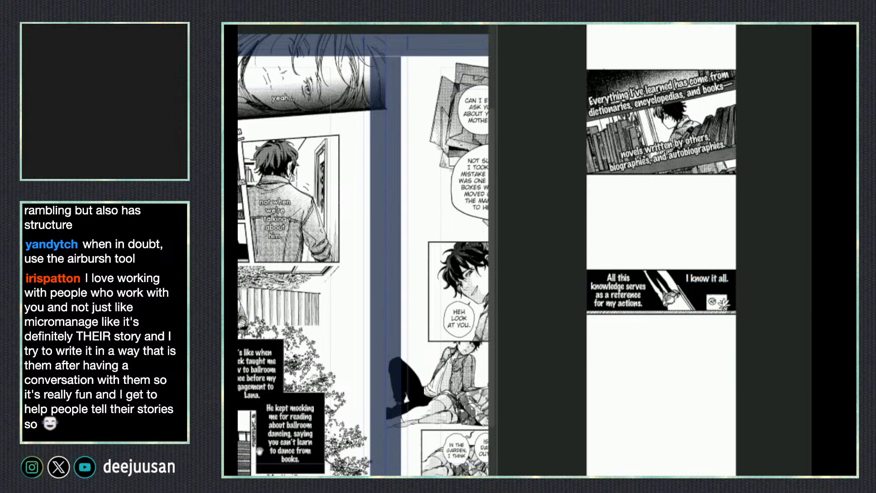
left_click_drag(260, 451, 318, 429)
left_click(387, 250)
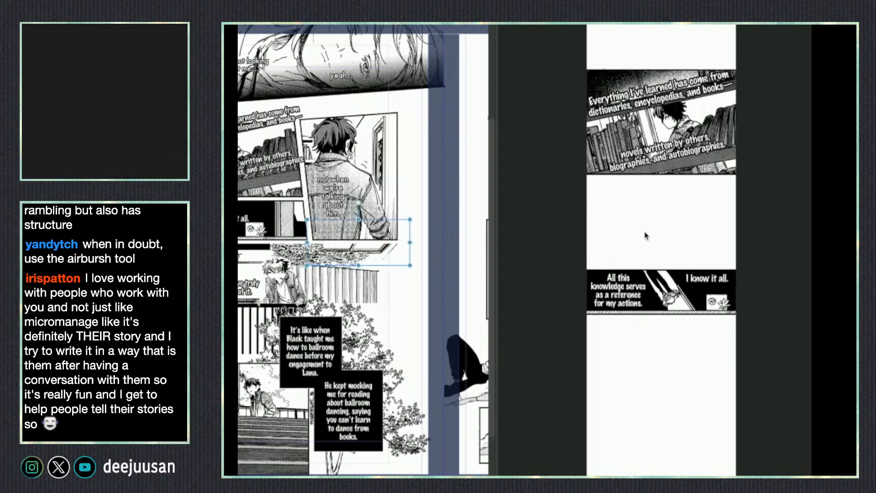
key("Delete")
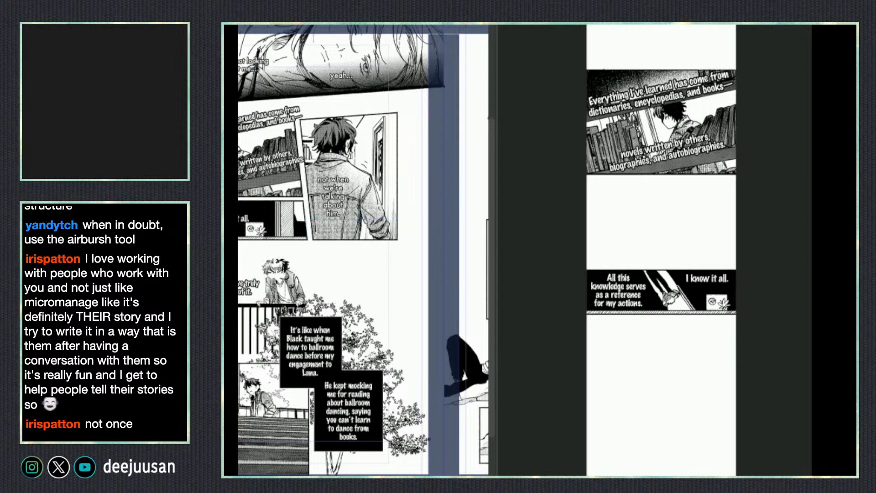
key("ctrl+z")
- Try to paste the printed page's railing panel below the black panel and shrink it to fit the strip's width
left_click(450, 280)
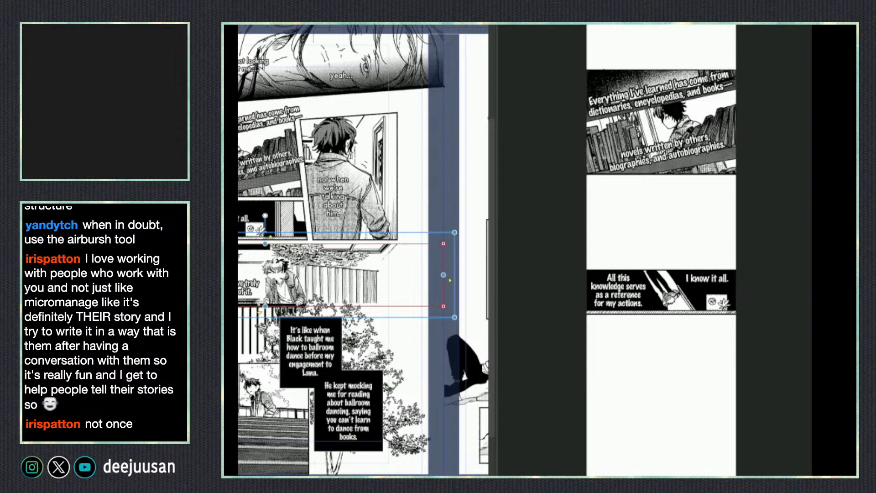
left_click(689, 451)
key("ctrl+v")
left_click_drag(678, 418, 698, 442)
key("ctrl+t")
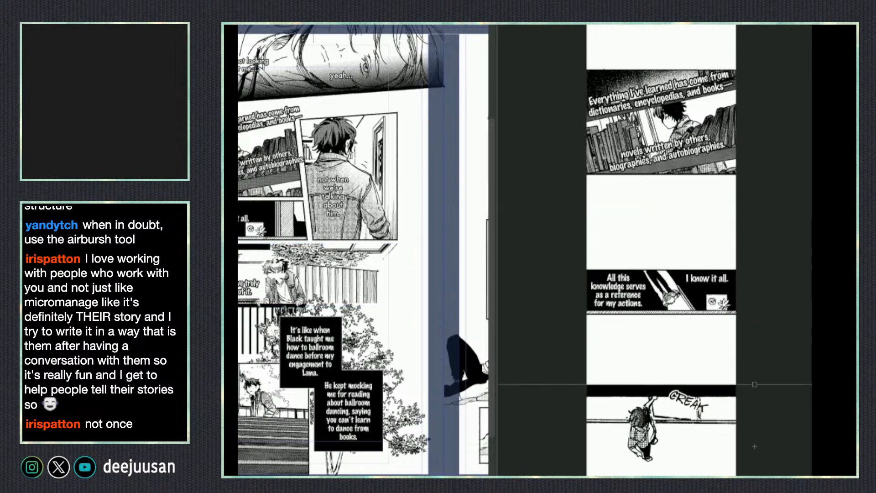
left_click_drag(754, 492, 755, 436)
left_click_drag(774, 425, 721, 424)
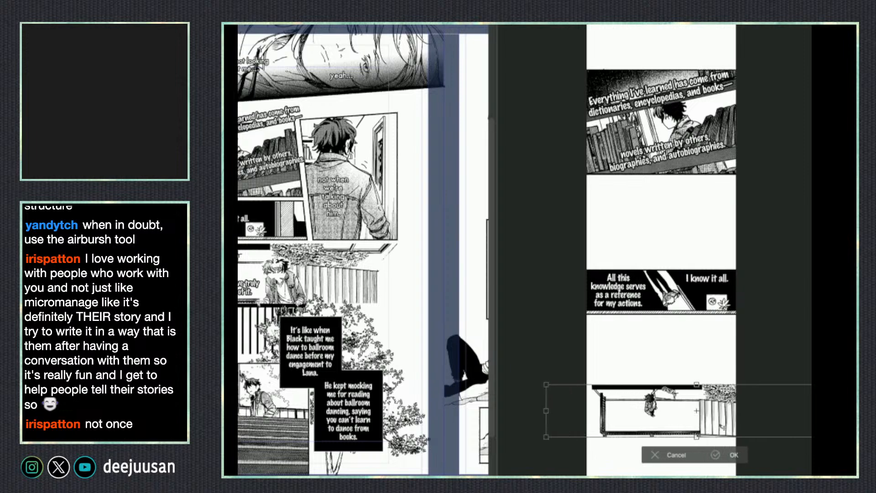
left_click_drag(696, 385, 696, 362)
left_click_drag(708, 397, 738, 396)
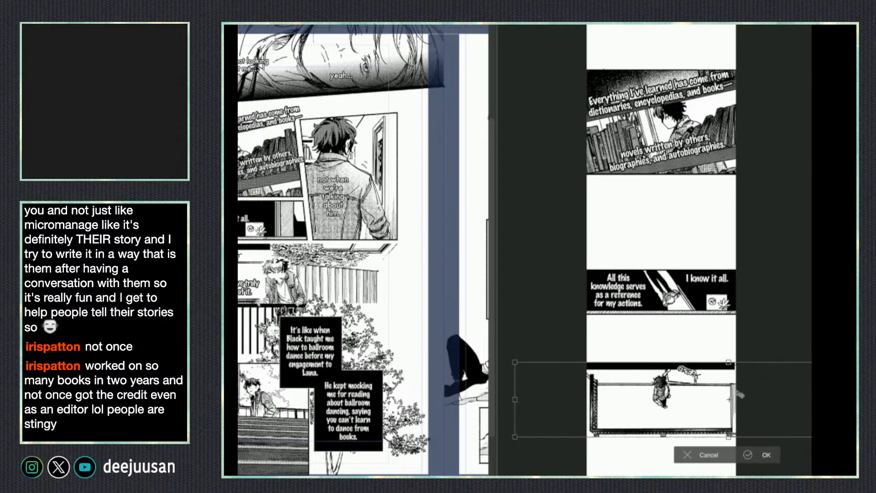
key("Return")
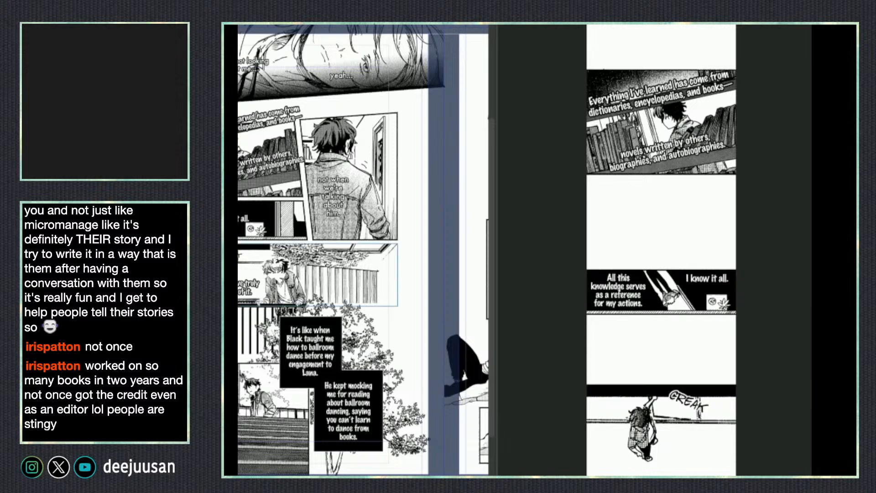
- Extend the railing panel's frame on the printed page downward to take in the tree area below it
left_click(274, 283)
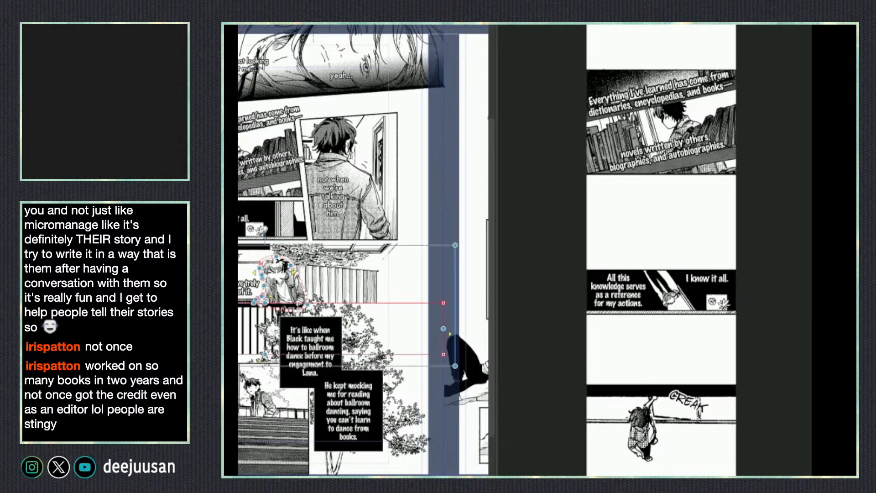
key("Escape")
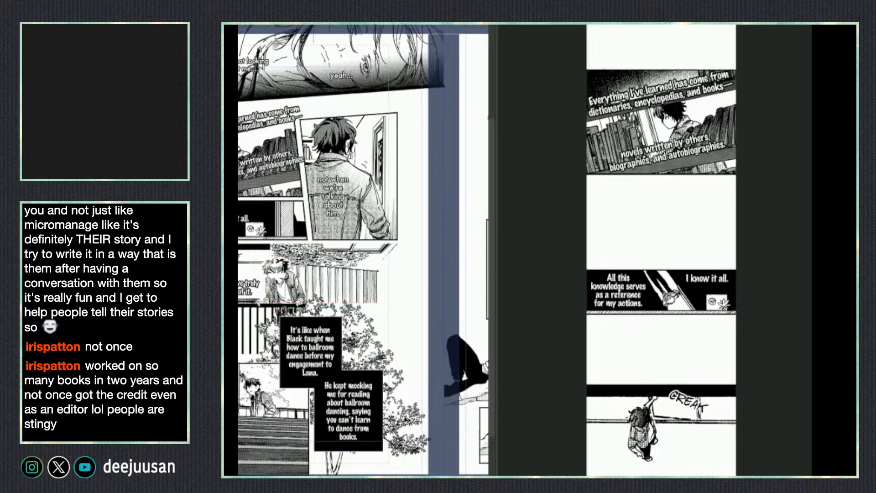
left_click(274, 283)
left_click(347, 273)
left_click_drag(398, 377, 397, 358)
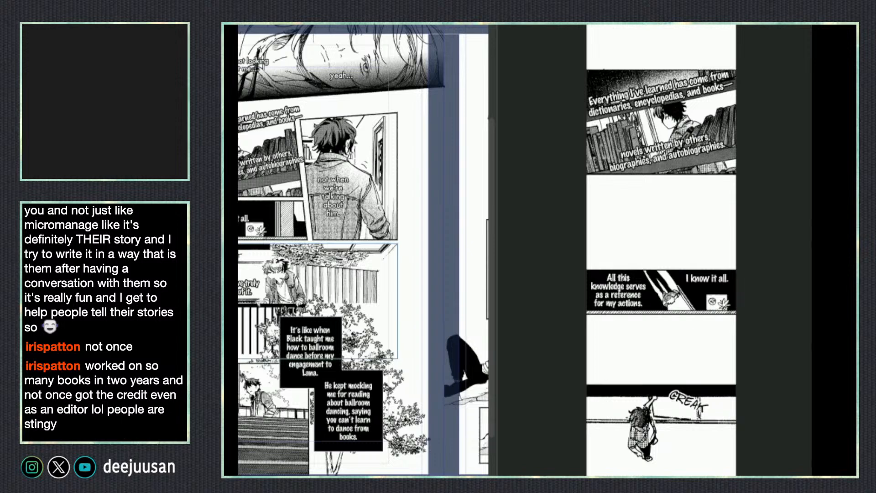
- Shrink the pasted railing panel with the tree below the black panel and shift it slightly to the right
scroll(698, 447, "down", 5)
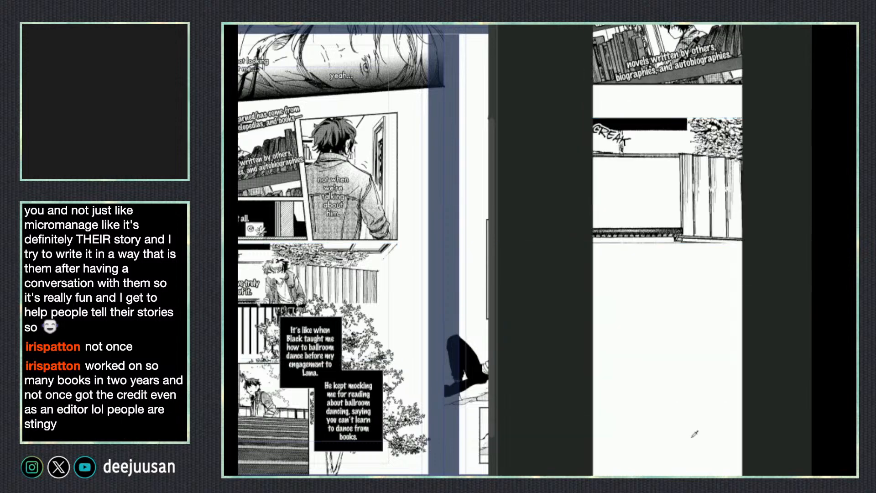
scroll(688, 405, "up", 5)
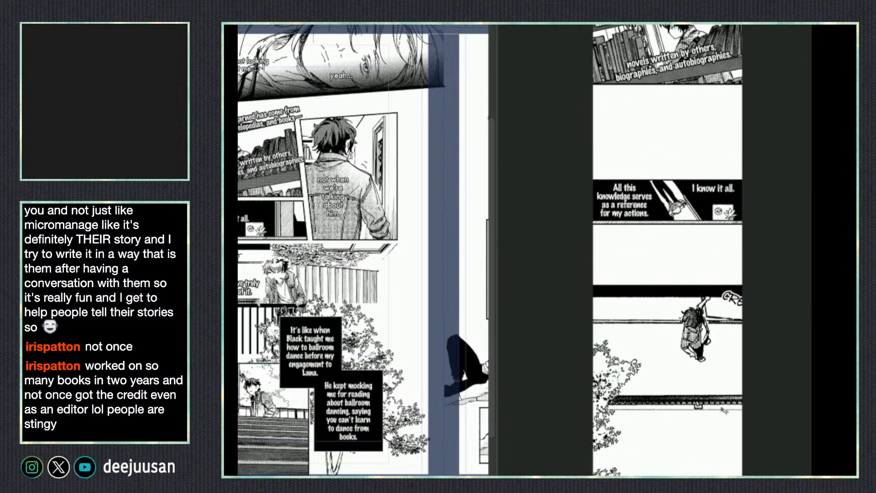
key("ctrl+t")
left_click_drag(761, 475, 724, 388)
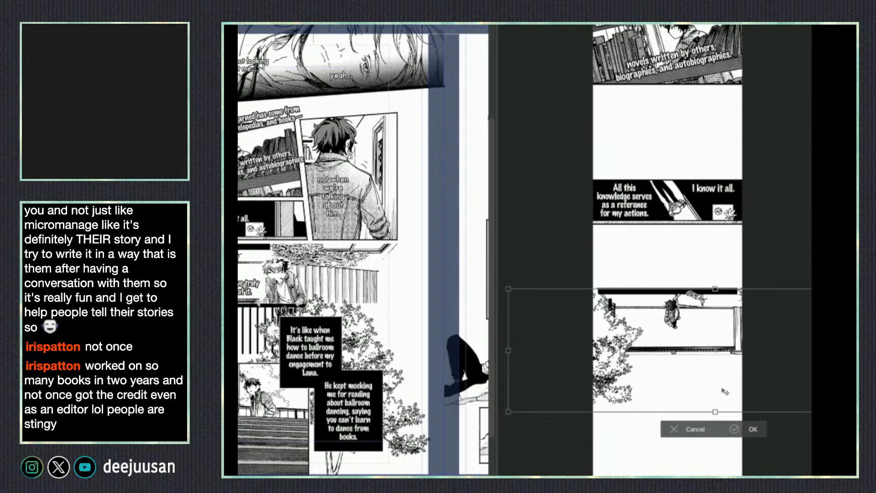
key("Return")
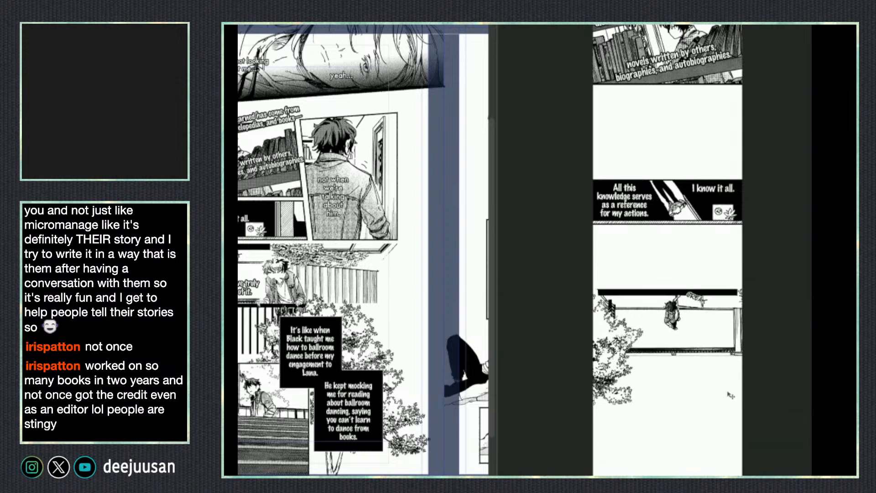
left_click_drag(726, 392, 732, 393)
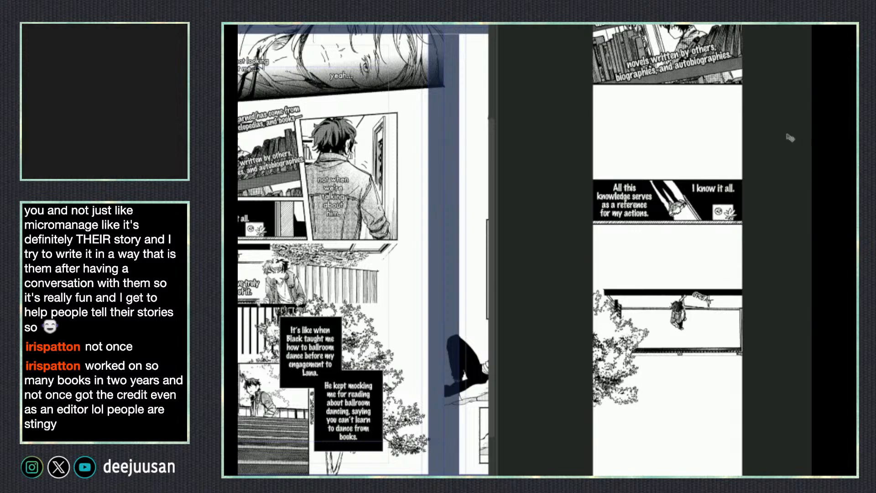
- Slightly enlarge the railing panel so its black top band spans nearly the whole strip width
left_click_drag(768, 300, 770, 245)
right_click(771, 242)
left_click(757, 201)
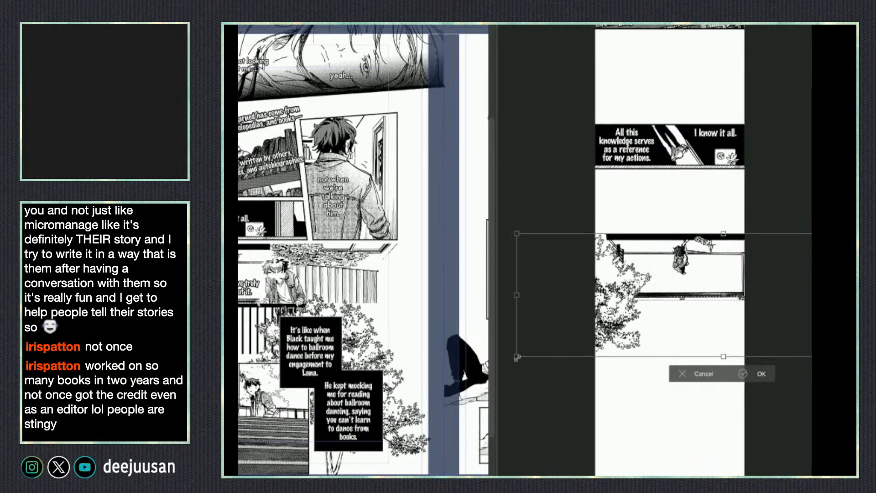
left_click_drag(516, 356, 505, 362)
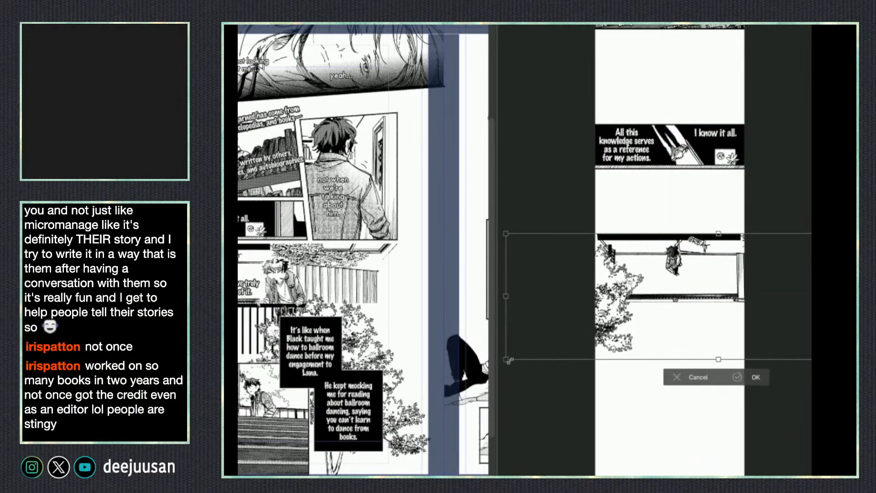
left_click(752, 378)
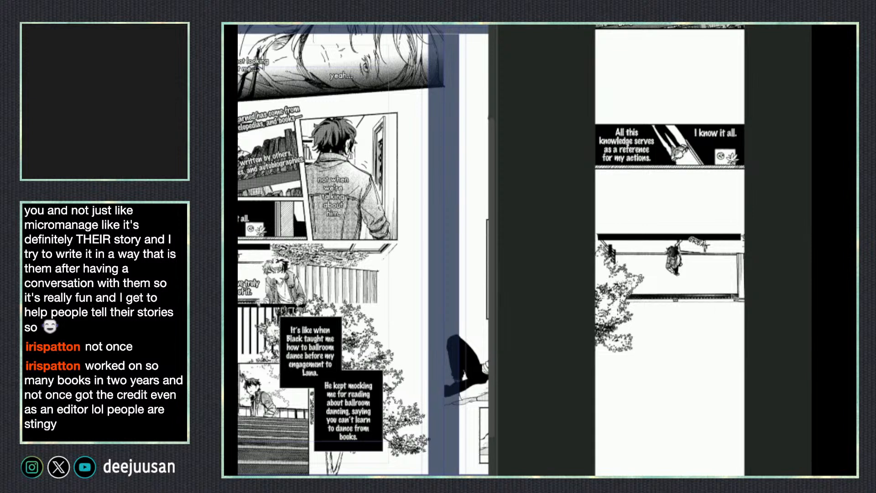
- Select and copy the printed page's panel of the man leaning on the railing
left_click_drag(725, 302, 717, 234)
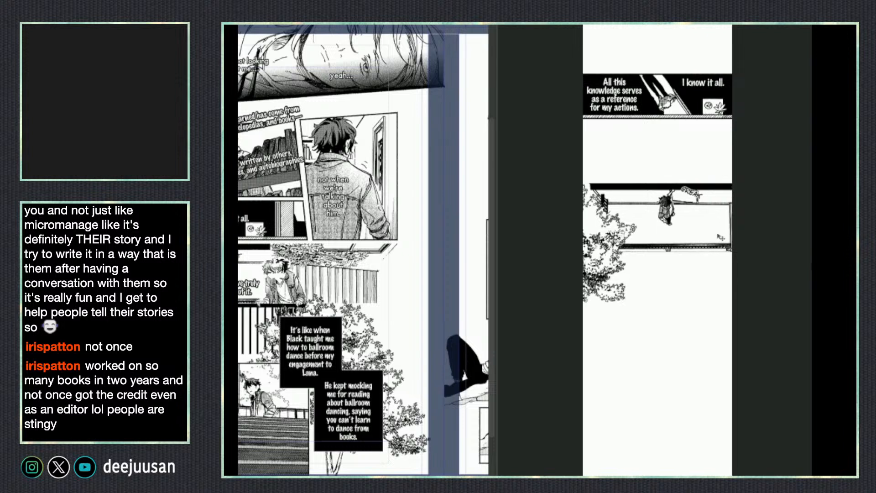
left_click_drag(722, 301, 719, 273)
left_click(686, 294)
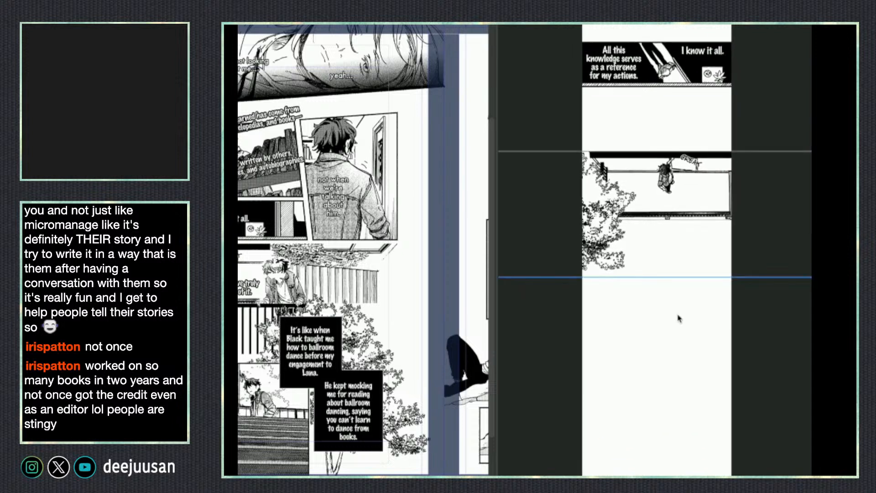
left_click(382, 331)
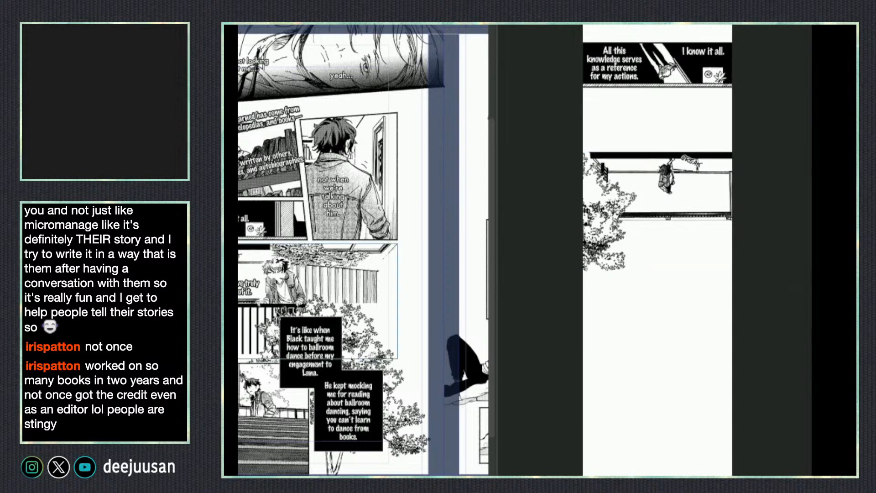
left_click(283, 303)
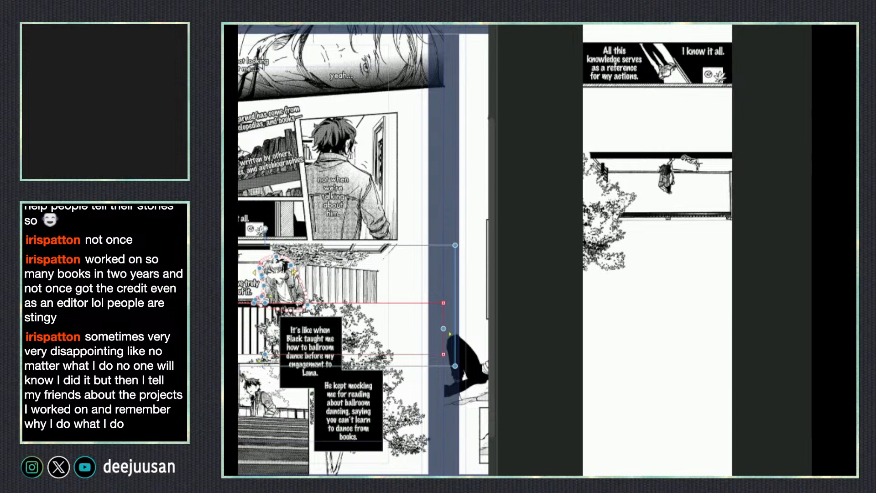
key("k")
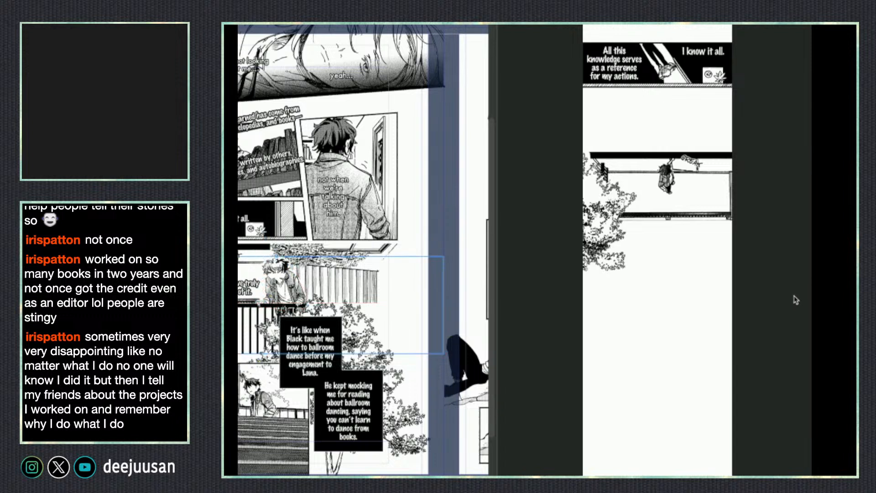
- Paste the leaning man panel into the strip, shrink it and place it directly under the railing panel with the tree
left_click_drag(763, 400, 769, 370)
key("ctrl+v")
left_click_drag(717, 328, 698, 380)
key("ctrl+t")
left_click_drag(675, 419, 729, 301)
left_click_drag(752, 265, 730, 255)
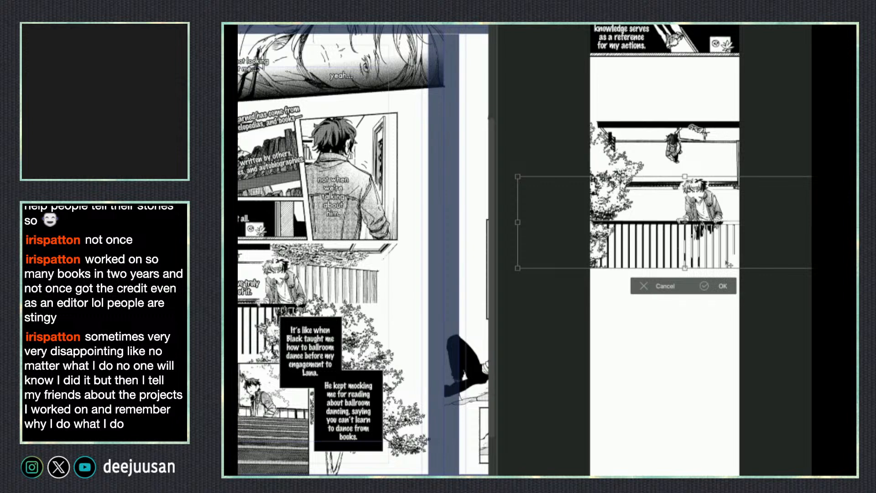
left_click_drag(726, 261, 724, 328)
key("ctrl+z")
key("Return")
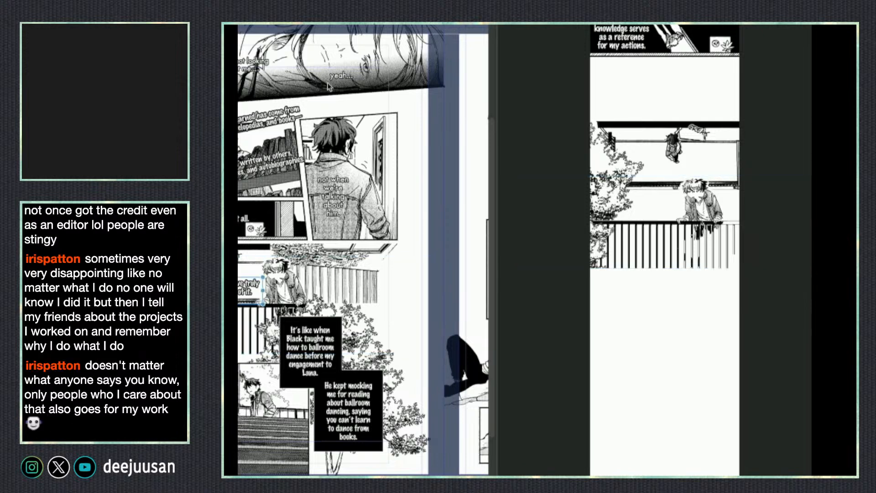
- Copy the caption "But I don't think I've truly experienced any of it." into the strip, shrink it and place it below the fence
key("Escape")
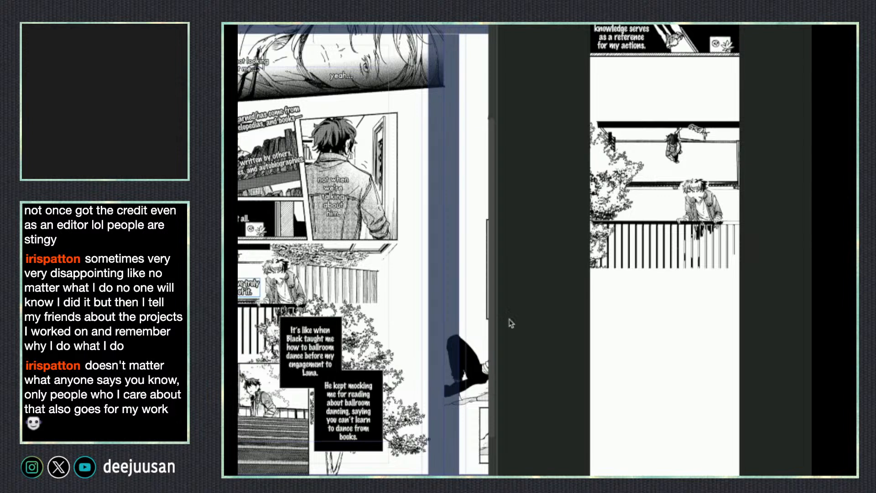
left_click(686, 285)
key("ctrl+v")
left_click_drag(747, 257, 686, 272)
key("ctrl+t")
left_click_drag(634, 285, 673, 245)
key("Return")
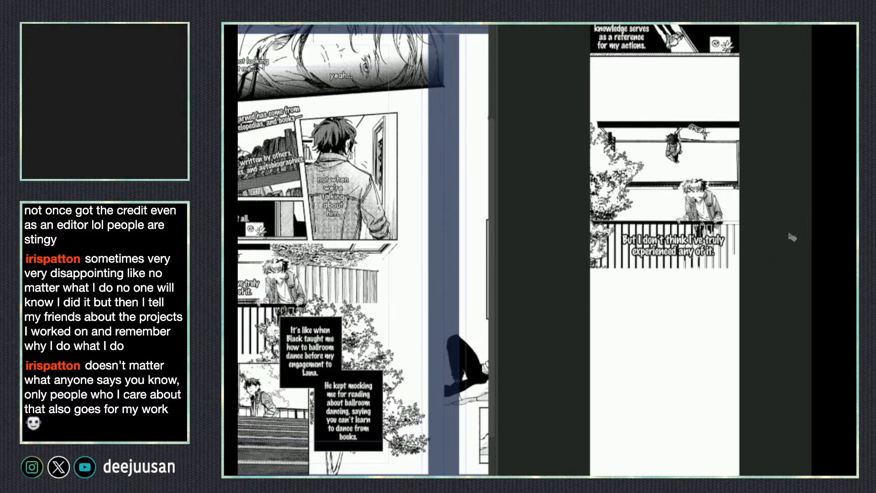
left_click(697, 249)
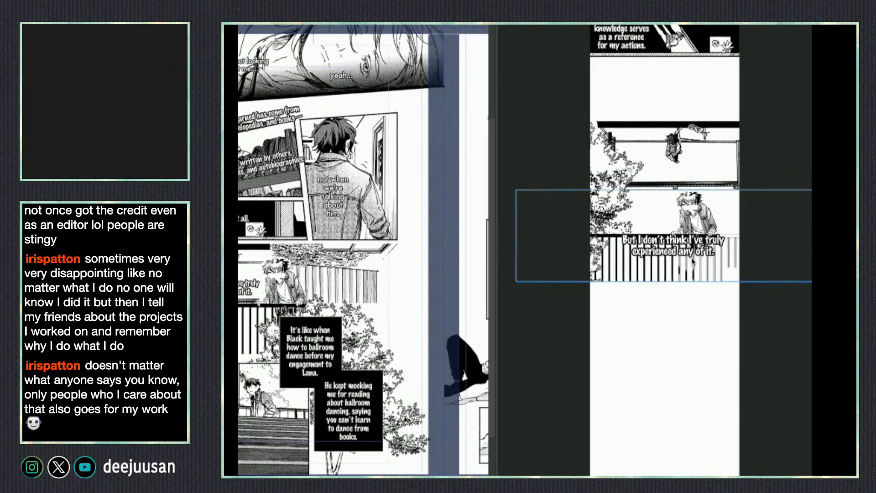
left_click_drag(695, 258, 693, 295)
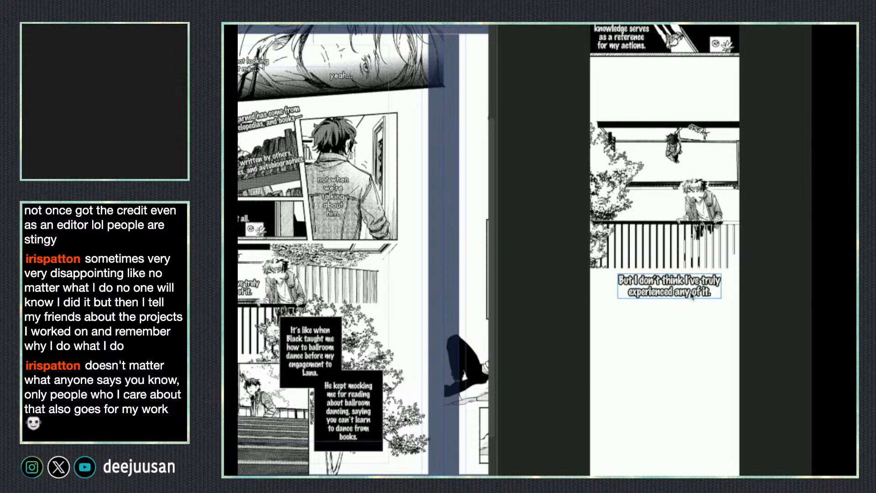
- Move the caption up beneath the distant railing panel and shift the leaning man panel down to open a gap for it
left_click(338, 376)
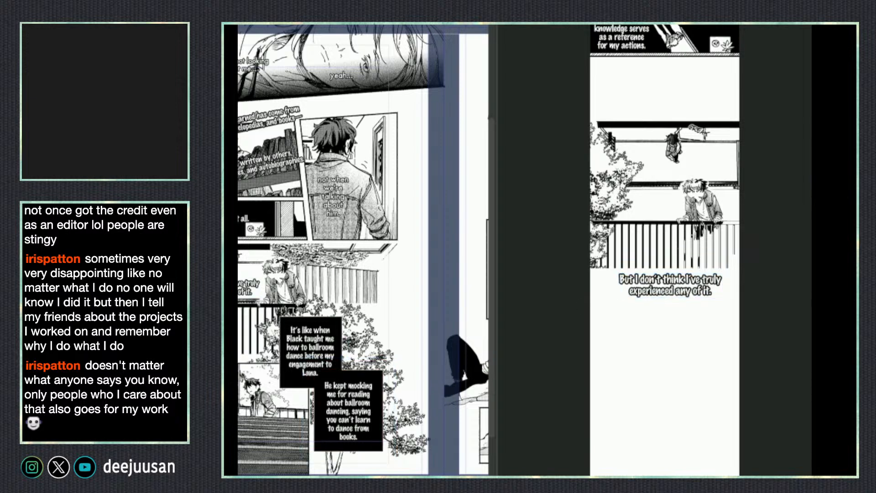
scroll(338, 376, "down", 3)
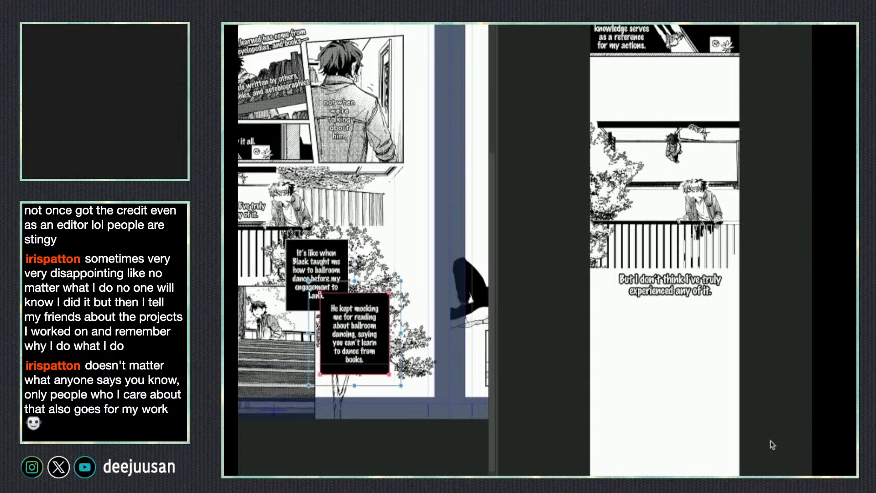
left_click(696, 400)
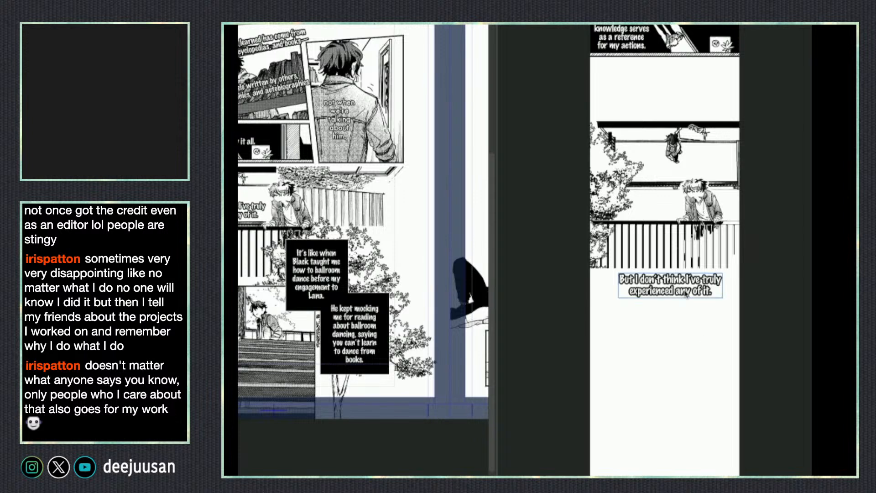
left_click_drag(687, 294, 695, 203)
left_click_drag(688, 244, 691, 327)
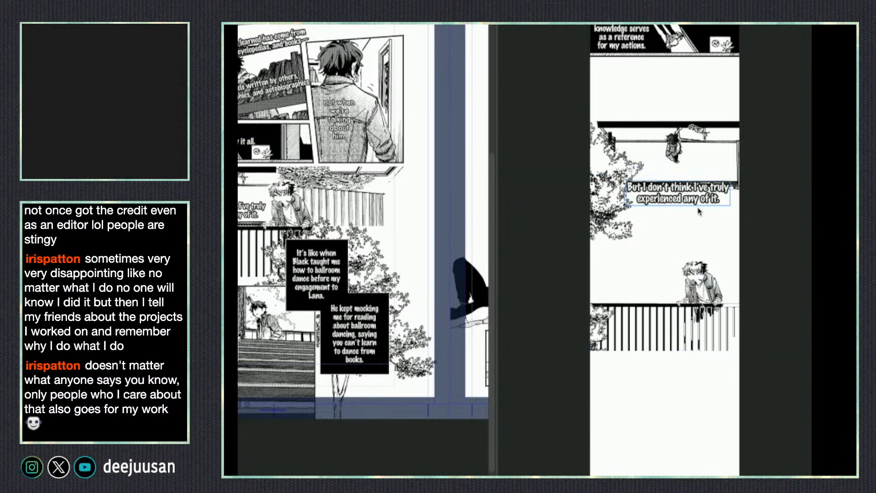
- Shrink the caption slightly, remove its outline and center it in the white gap beside the tree
left_click_drag(698, 200, 699, 221)
key("super+t")
left_click_drag(627, 225, 630, 224)
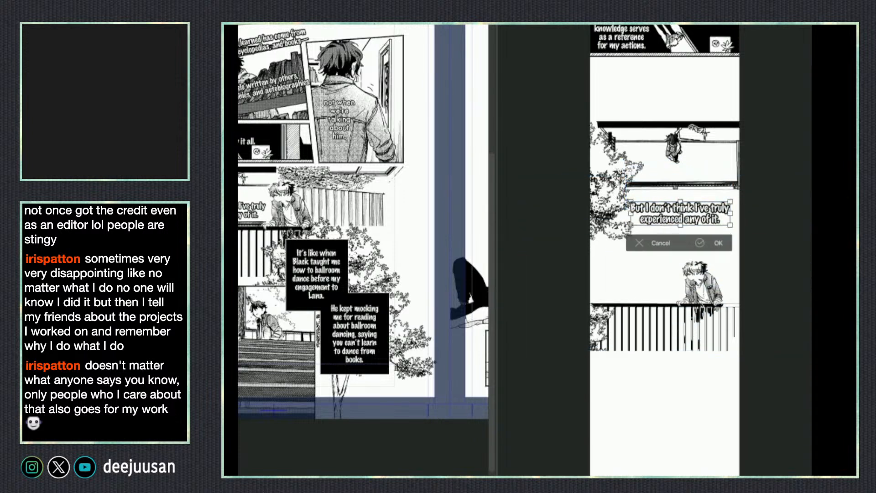
left_click_drag(711, 220, 724, 224)
left_click(753, 213)
left_click(686, 225)
key("Return")
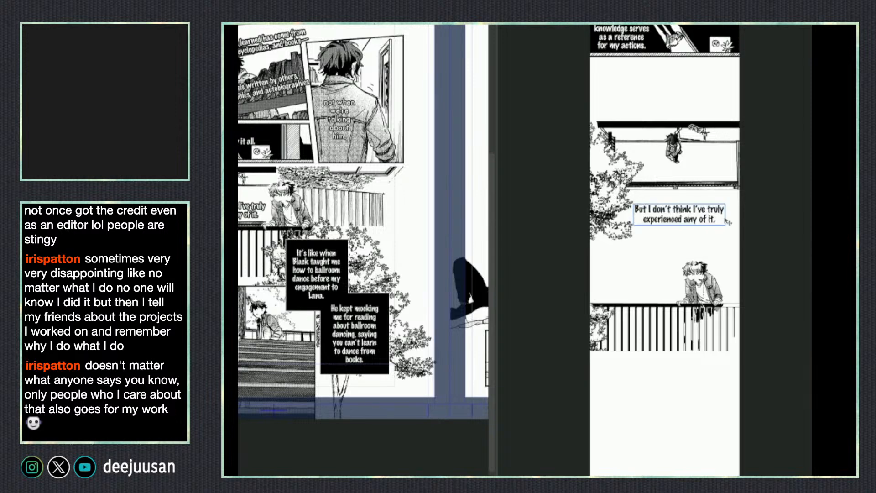
left_click_drag(697, 222, 700, 219)
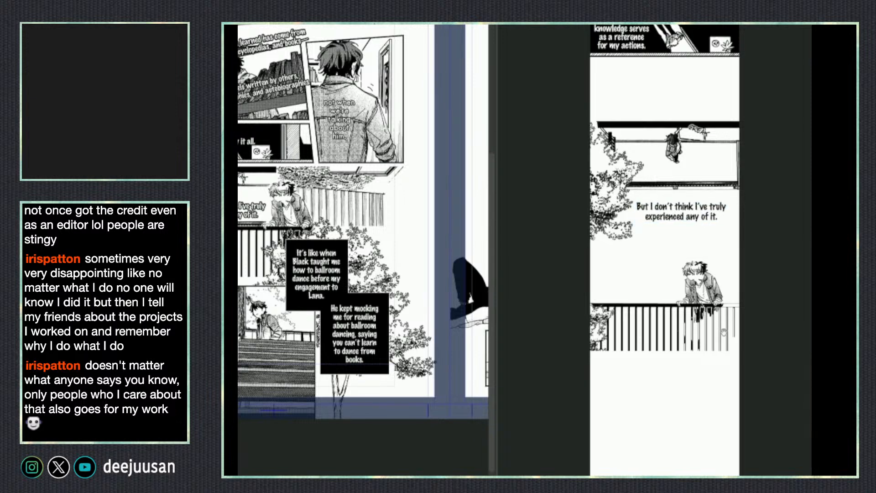
- Select and copy the two black caption boxes about ballroom dancing from the printed page
left_click_drag(724, 331, 706, 297)
left_click(349, 293)
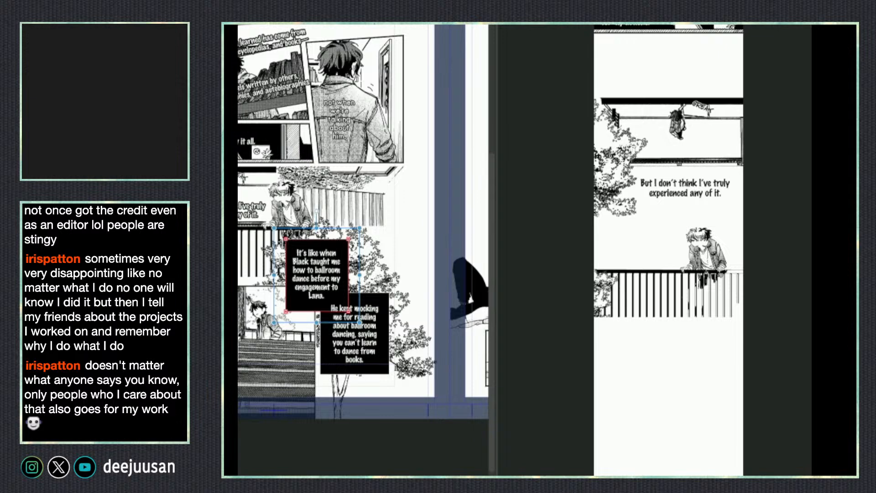
left_click(755, 444)
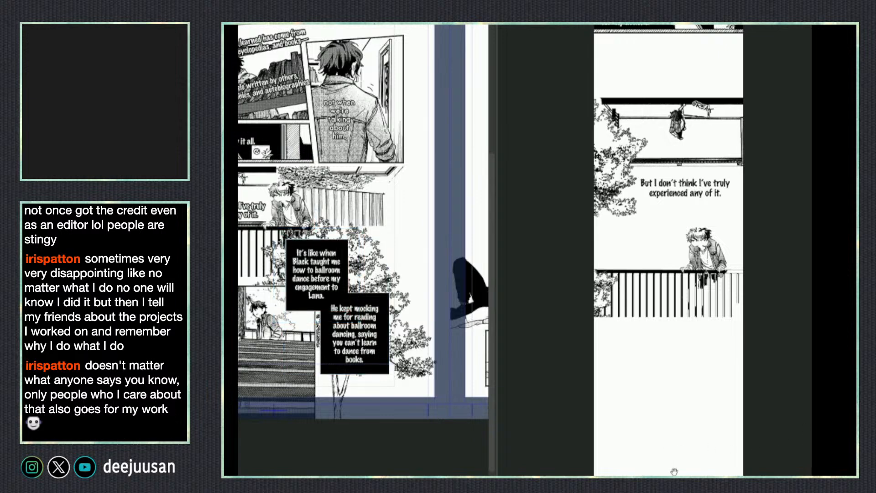
left_click_drag(673, 469, 676, 386)
- Try to paste the two black caption boxes over the fence and shrink them to nearly the strip's width
key("ctrl+v")
key("ctrl+t")
left_click_drag(778, 182, 699, 282)
left_click_drag(691, 348, 725, 264)
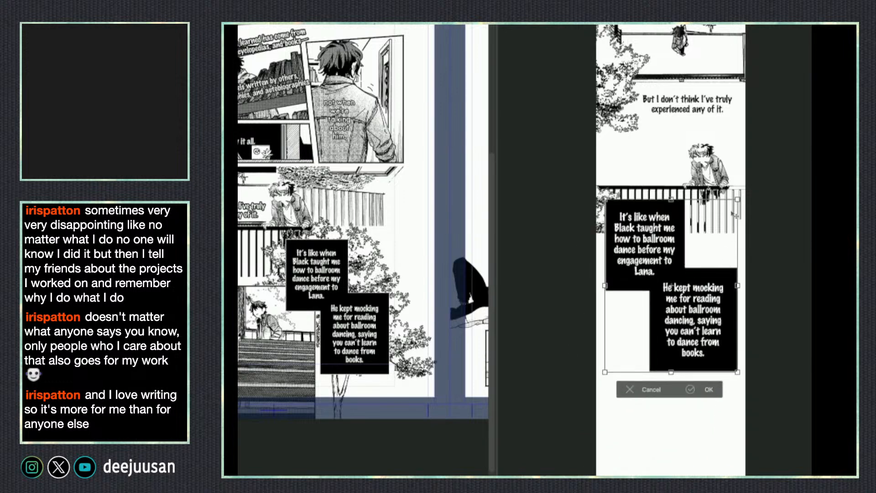
key("Return")
key("ctrl+z")
key("ctrl+z")
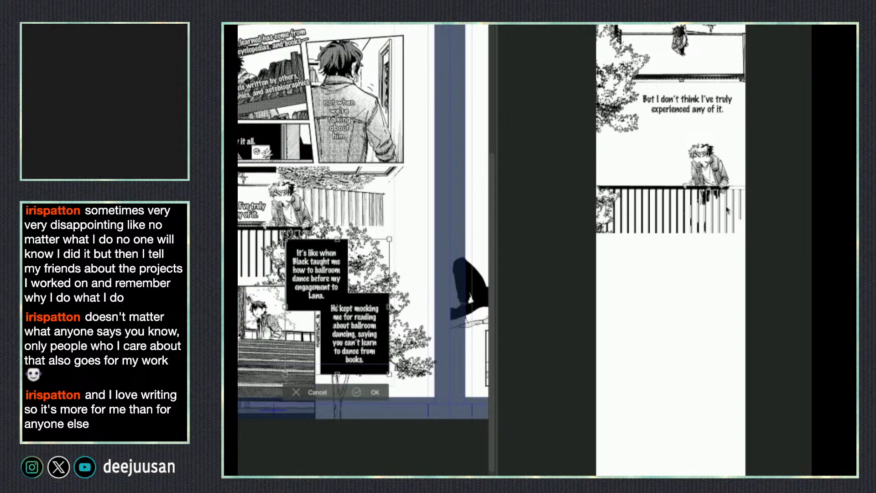
- Paste the two black caption boxes, shrink them to about three quarters of the strip's width and overlap the fence's lower edge
key("ctrl+v")
key("ctrl+t")
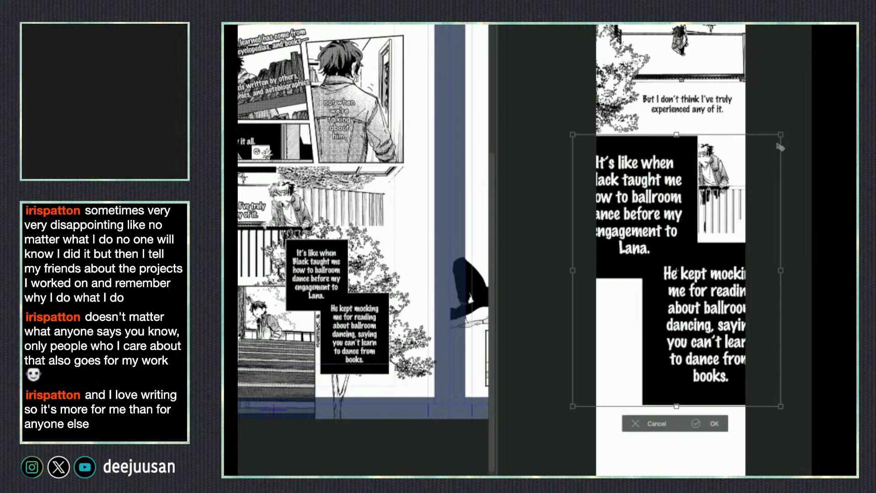
left_click_drag(779, 137, 687, 275)
left_click_drag(676, 317, 722, 264)
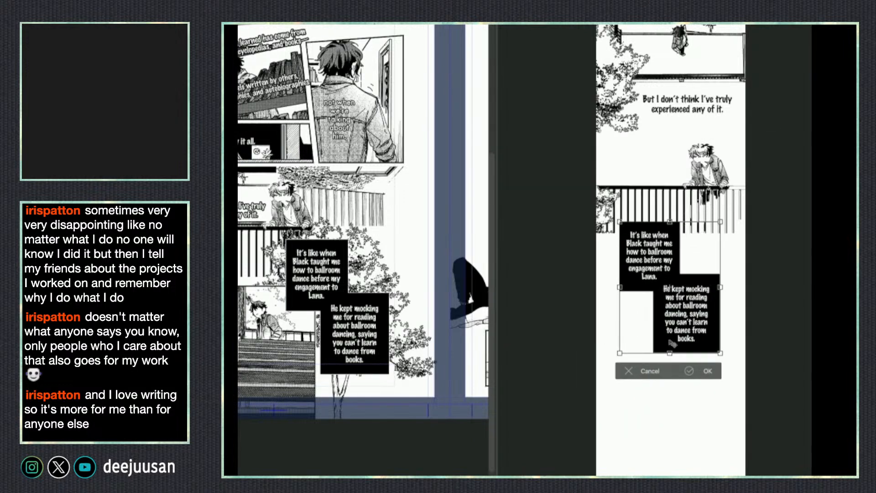
mouse_move(672, 351)
left_mouse_down()
mouse_move(671, 378)
mouse_move(684, 340)
mouse_move(685, 349)
left_mouse_up()
left_click_drag(727, 369, 716, 351)
key("Return")
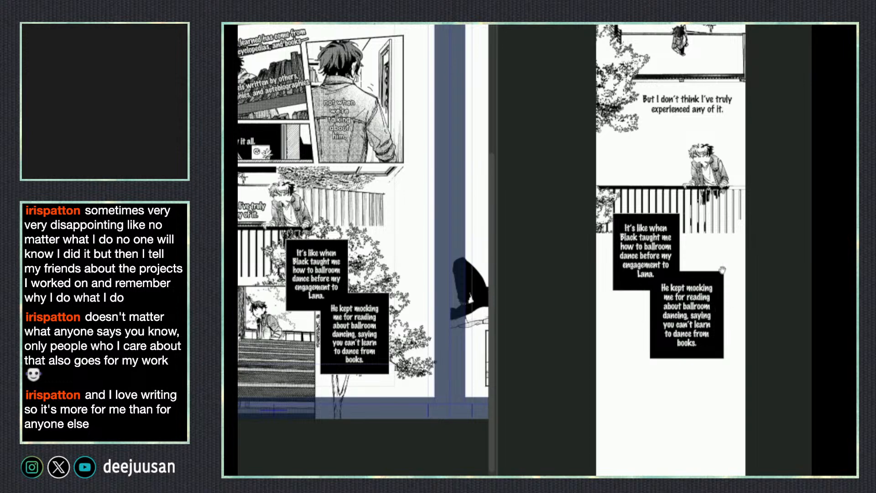
- Draw a straight horizontal line along the bottom of the fence panel out to the strip's edge
left_click_drag(718, 231, 718, 233)
key("q")
left_click(628, 255)
key("q")
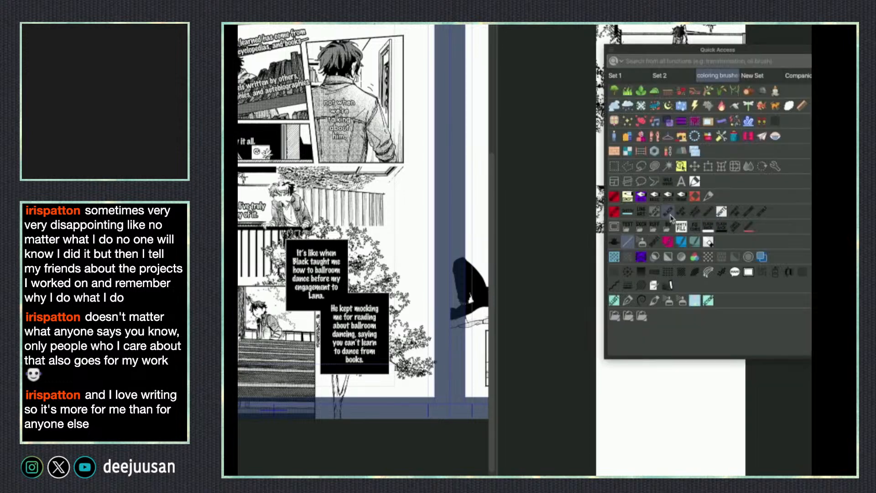
key("Tab")
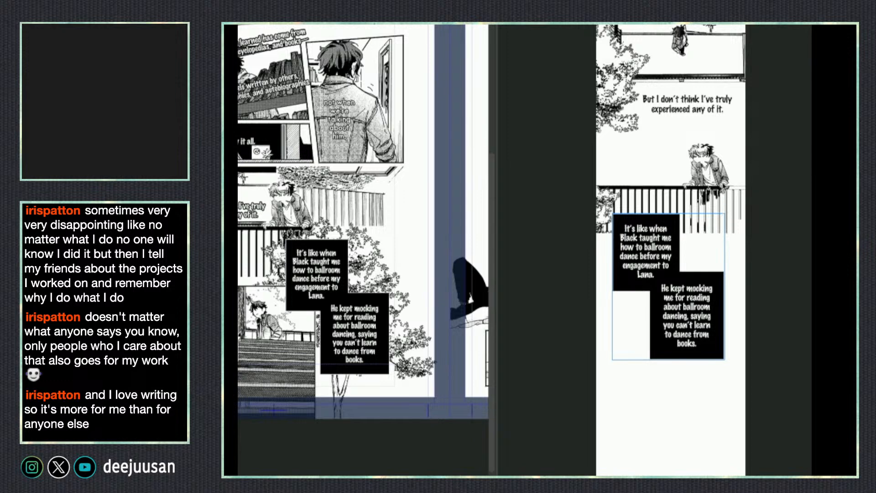
key("Tab")
key("Tab")
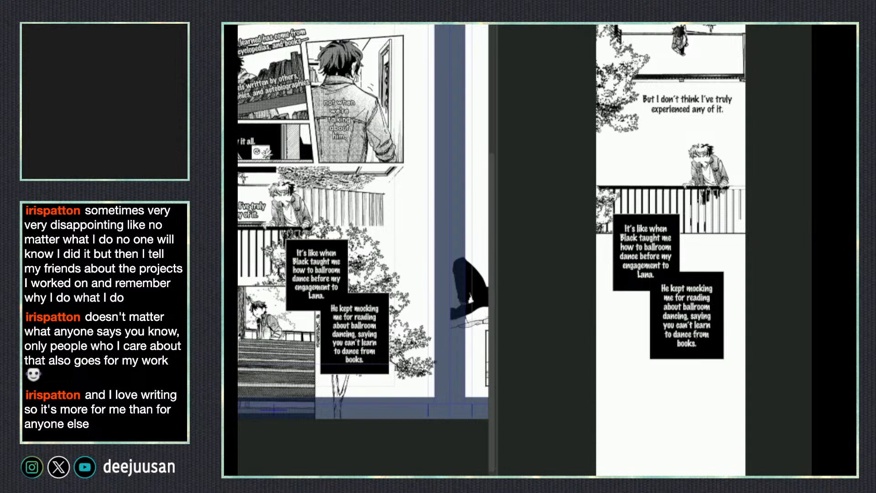
- Duplicate the two black caption boxes, mirror the copy horizontally and offset it slightly up and to the right
left_click(705, 335)
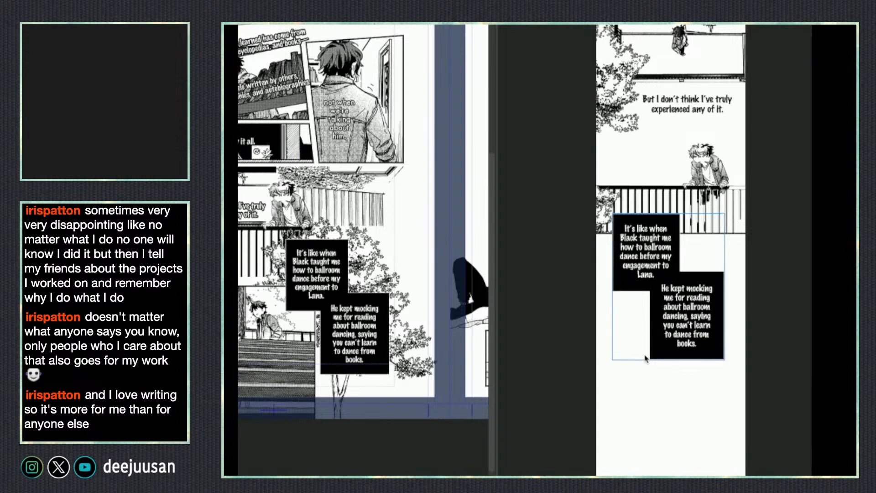
key("ctrl+t")
key("h")
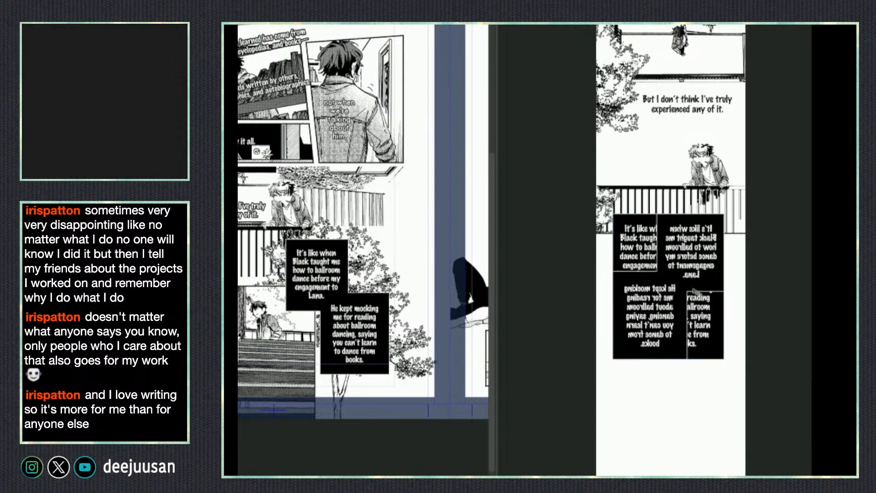
left_click_drag(707, 291, 719, 279)
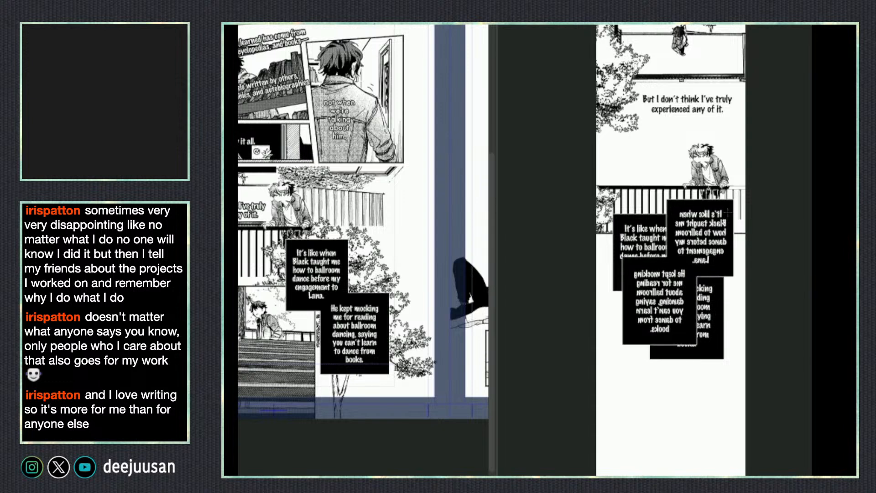
- Blacken out the mirrored text in both duplicated boxes and send the copy behind the original captions
left_click_drag(729, 208, 674, 267)
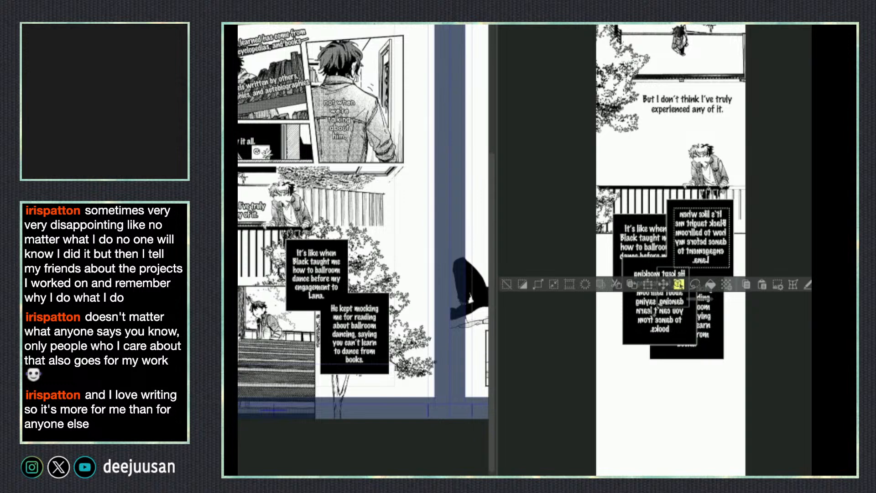
left_click_drag(657, 306, 630, 336)
left_click(710, 353)
key("ctrl+d")
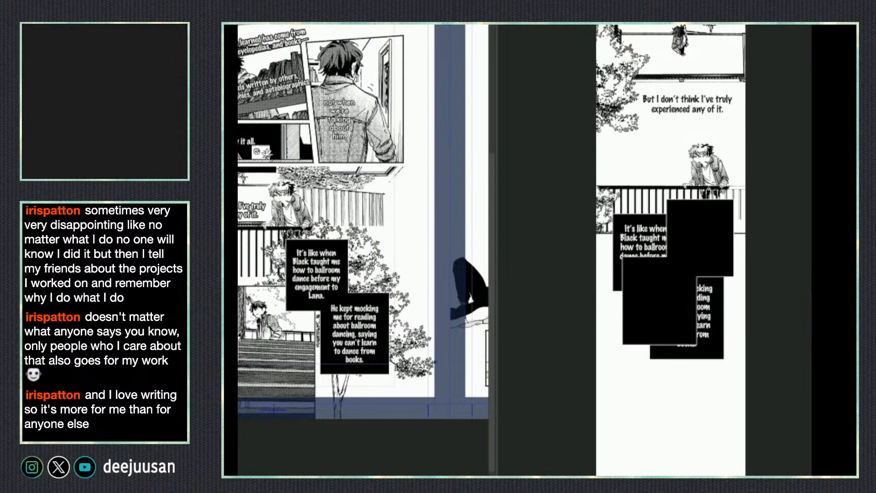
key("ctrl+[")
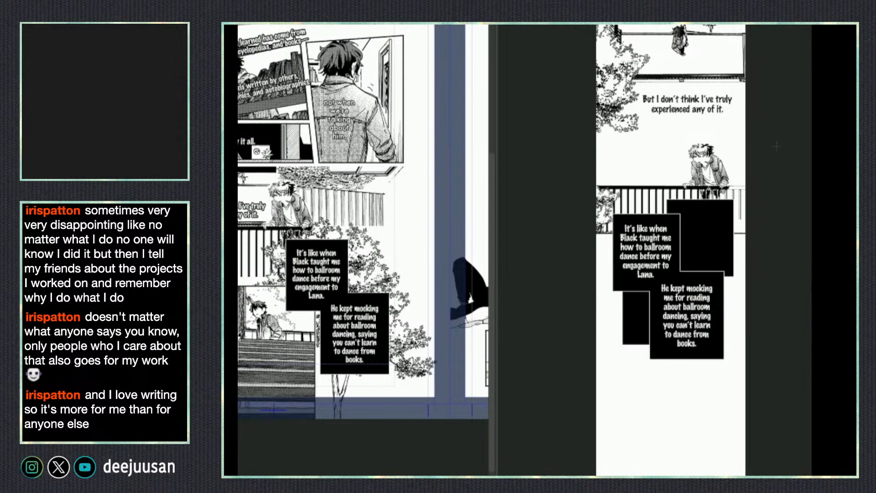
- Trim both front caption boxes closer around their text, removing their white outlines
left_click_drag(669, 223, 618, 279)
left_click_drag(714, 282, 658, 350)
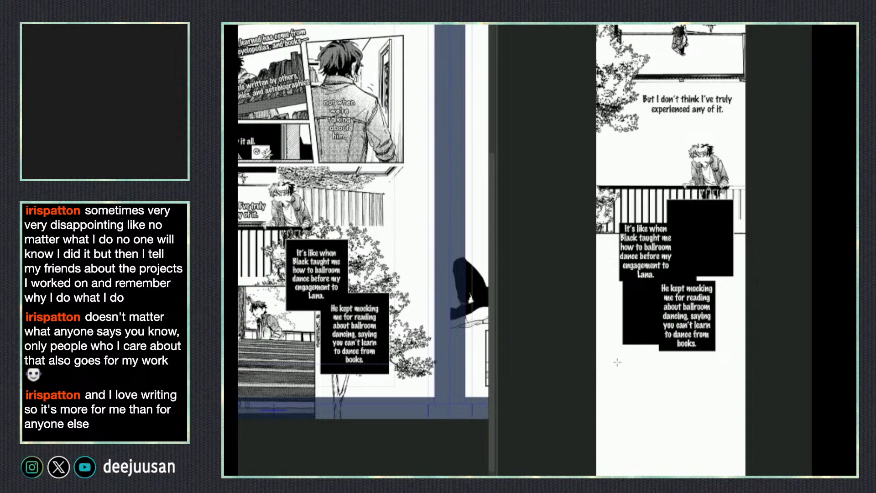
- Move the text of both captions onto their offset black background boxes, centring each text within its box
mouse_move(679, 217)
left_mouse_down()
mouse_move(615, 282)
mouse_move(705, 260)
mouse_move(660, 365)
mouse_move(665, 338)
left_mouse_up()
key("ctrl+d")
key("ctrl+d")
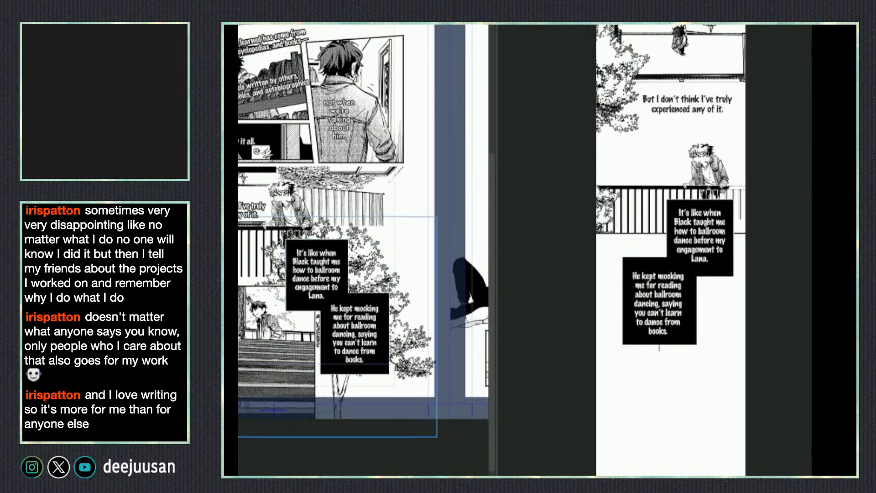
- Add the tree artwork behind the two caption boxes, scaling it down and positioning it so the trunk emerges below the lower caption
scroll(669, 250, "down", 2)
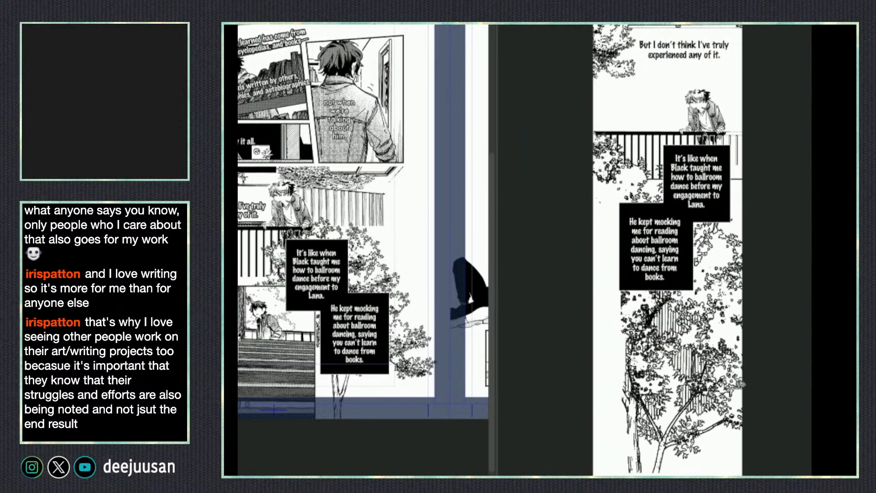
left_click_drag(629, 492, 629, 424)
key("Escape")
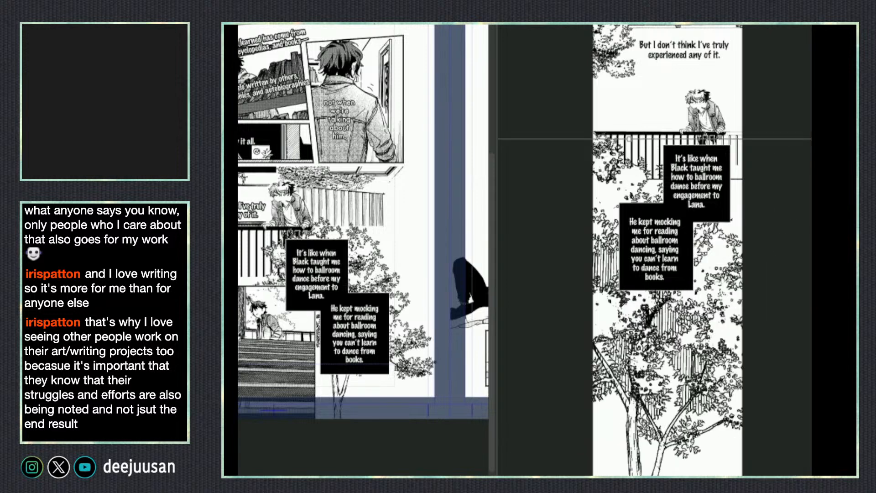
left_click_drag(629, 492, 629, 376)
left_click_drag(692, 335, 713, 328)
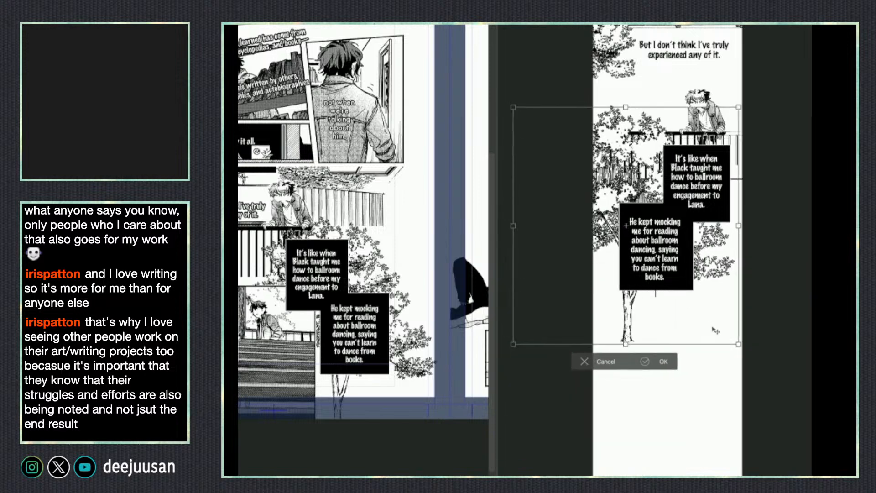
key("Return")
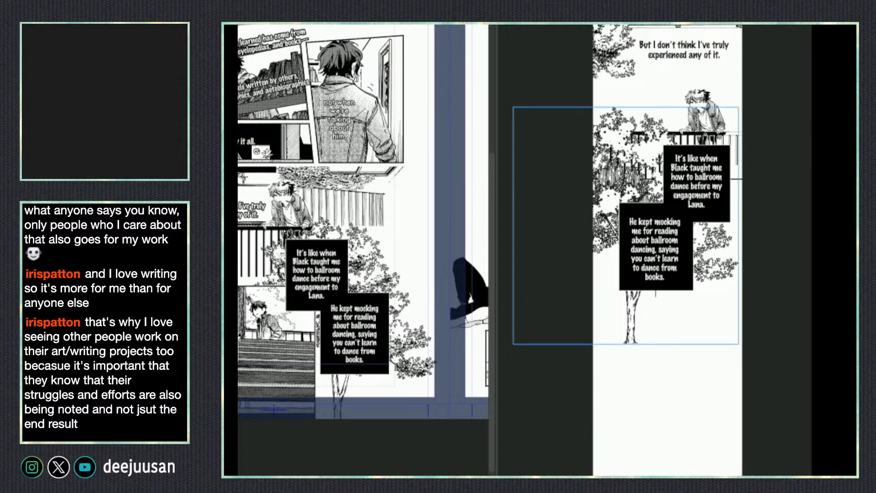
- Copy the staircase panel from the printed page and paste it into the strip below the two ballroom dance captions
left_click(314, 395)
left_click(315, 383)
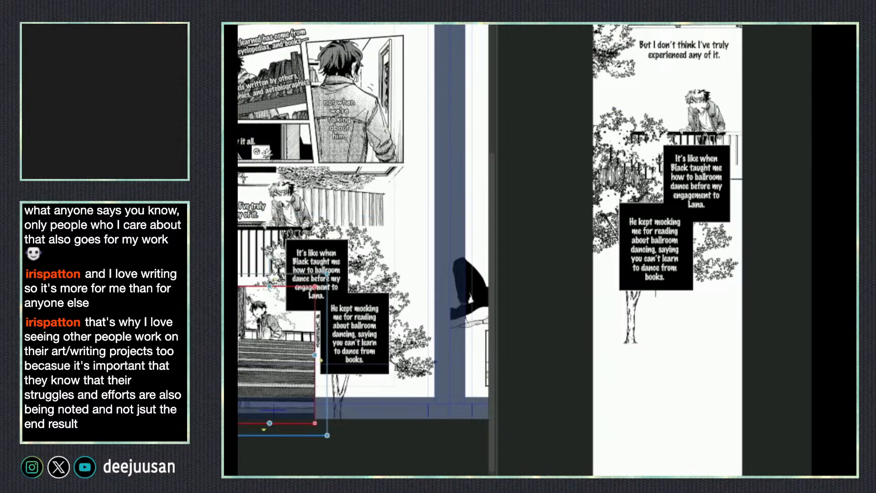
key("Return")
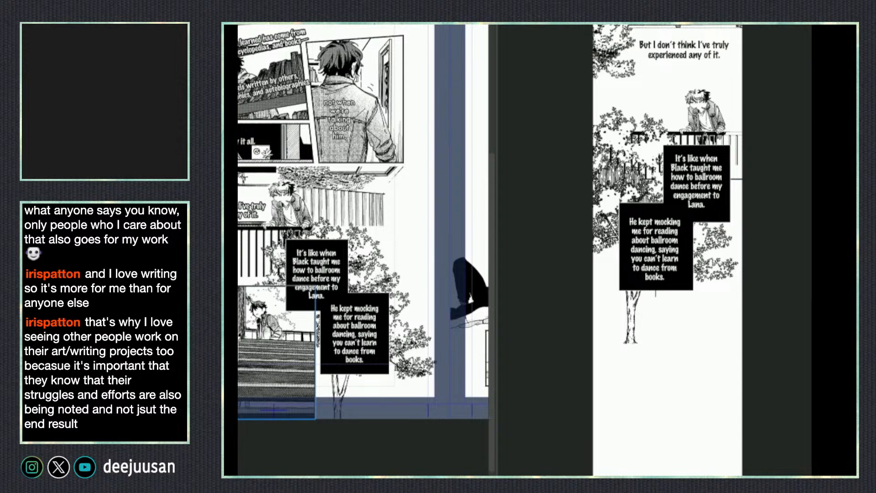
left_click(696, 372)
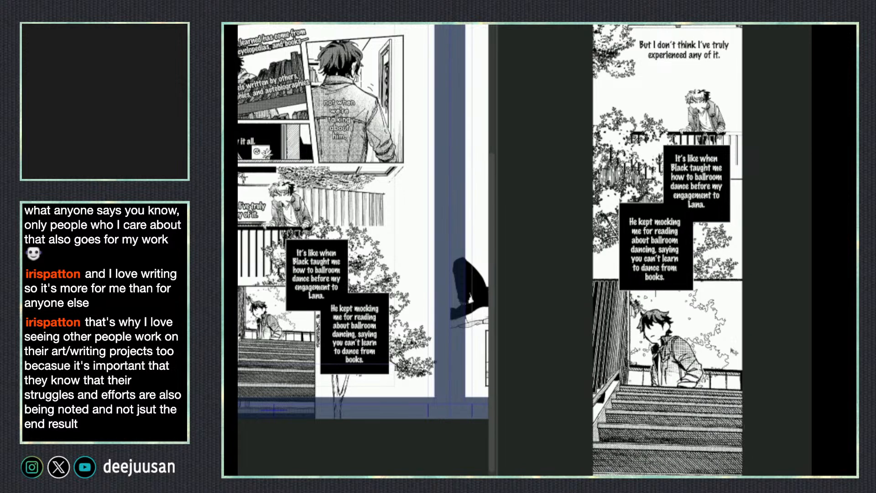
- Scale the whole staircase panel down to under two-thirds of the strip's width and place it near the left edge below the captions
key("ctrl+t")
left_click_drag(716, 316, 715, 327)
left_click_drag(769, 289, 713, 318)
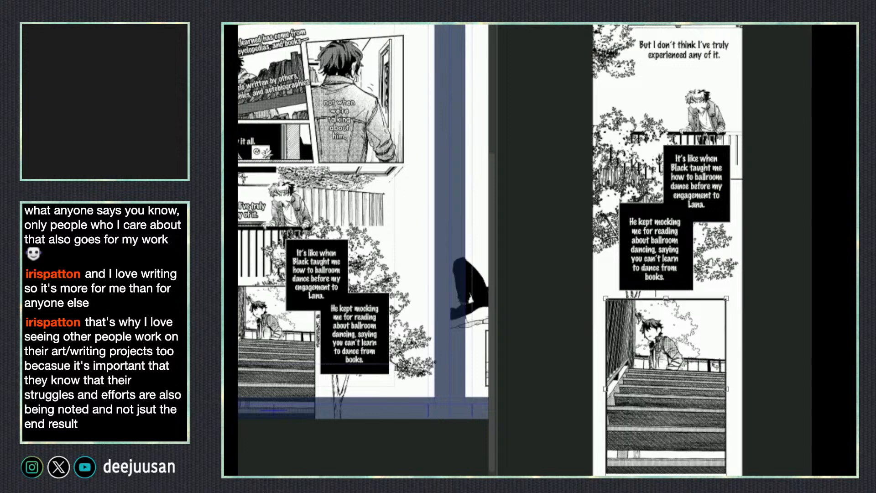
left_click_drag(726, 479, 700, 439)
key("Return")
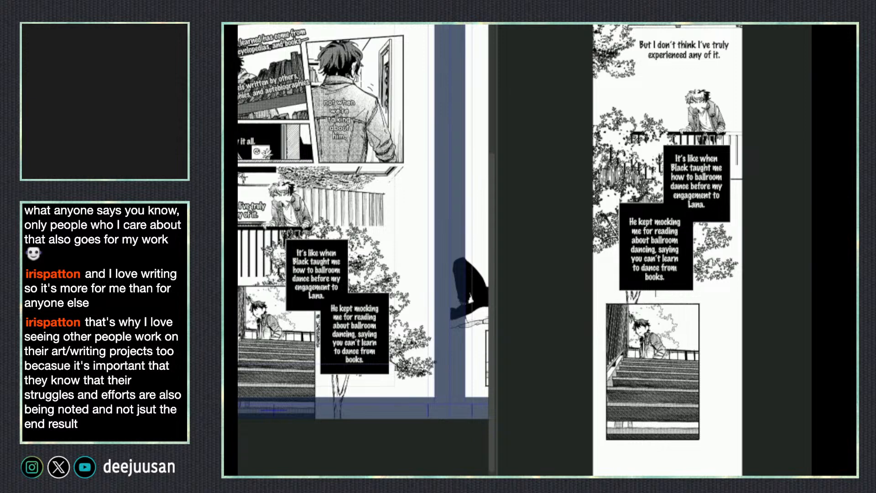
- Paste the "I don't think I could experience feelings through books, either." caption, shrink it and overlap it on the staircase panel's lower-right corner
key("ctrl+t")
key("ctrl+c")
left_click_drag(690, 463, 672, 384)
key("ctrl+v")
left_click_drag(701, 281, 692, 393)
key("ctrl+t")
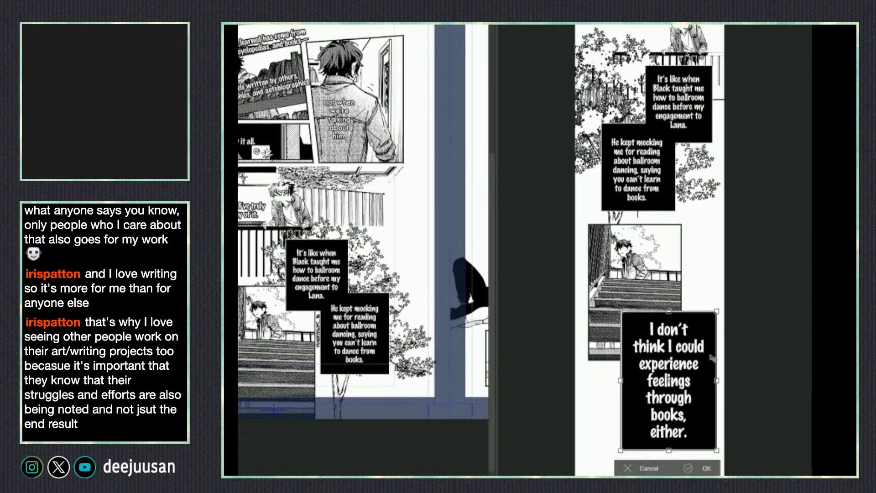
left_click_drag(717, 314, 696, 345)
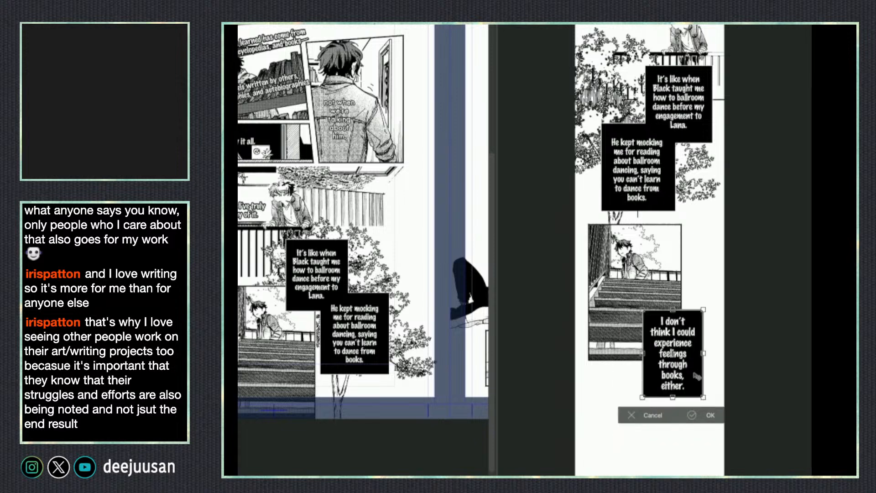
left_click_drag(694, 375, 700, 388)
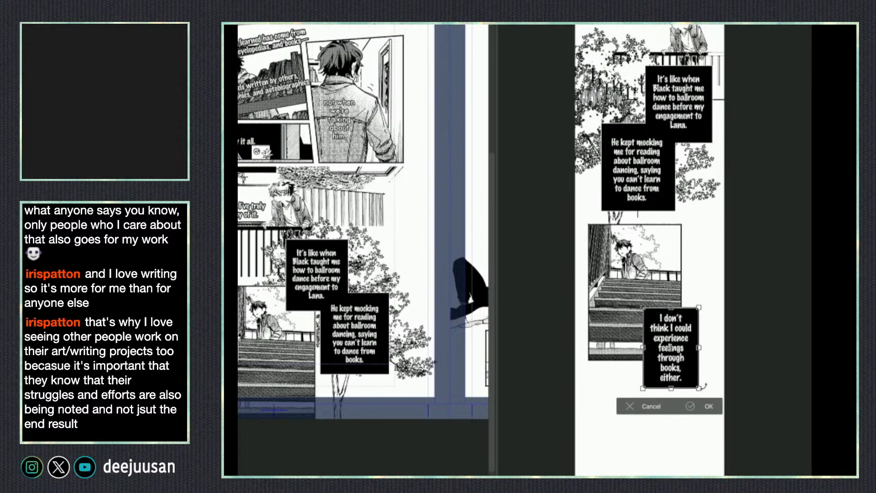
key("Return")
left_click_drag(689, 367, 693, 363)
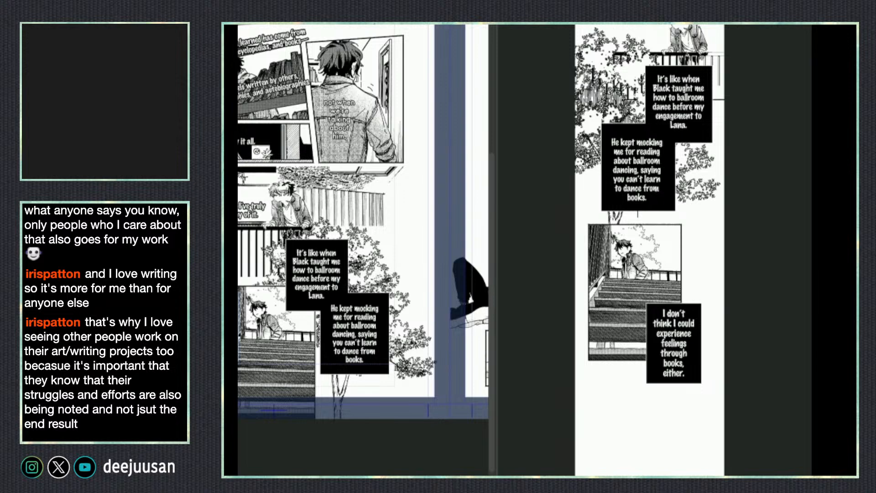
- Copy the panel of feet walking down the stairs from the printed page and paste it into the strip below the last caption
left_click(273, 364)
left_click_drag(299, 453, 356, 448)
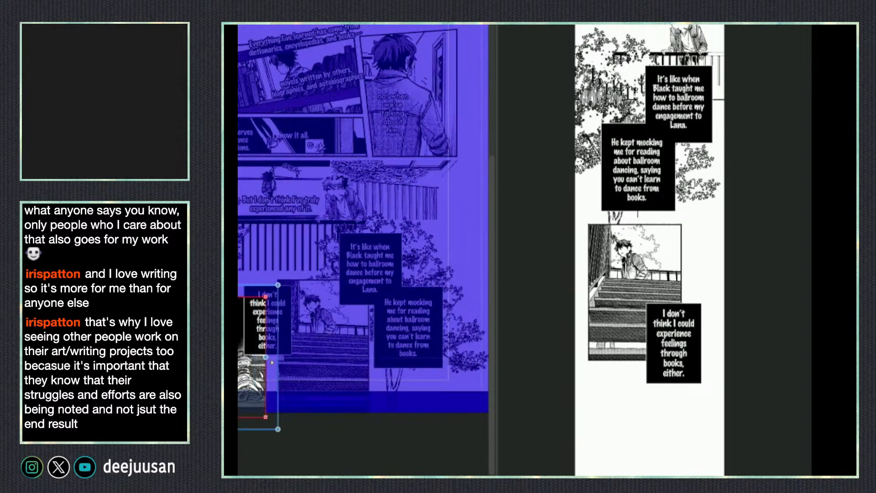
left_click(639, 412)
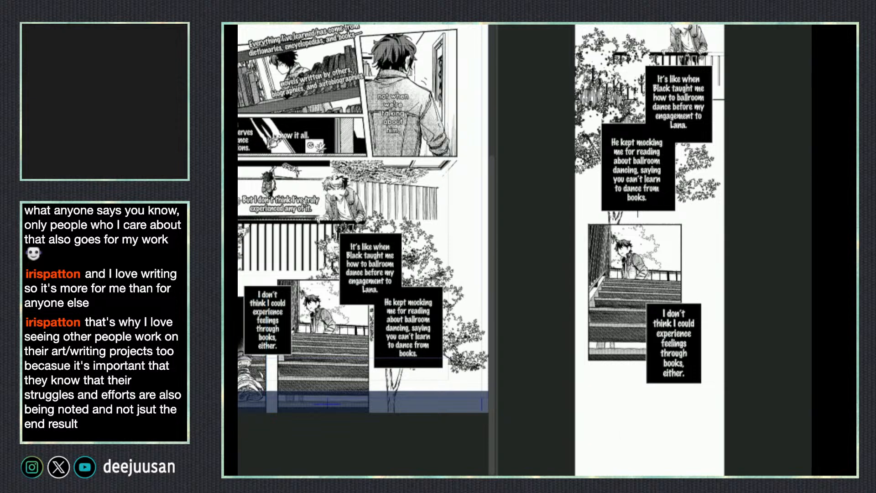
scroll(645, 404, "down", 3)
key("ctrl+v")
- Scale the walking feet panel down and move it toward the strip's left edge, its top corner tucked against the last caption
left_click_drag(693, 365, 693, 413)
left_click_drag(745, 295, 724, 268)
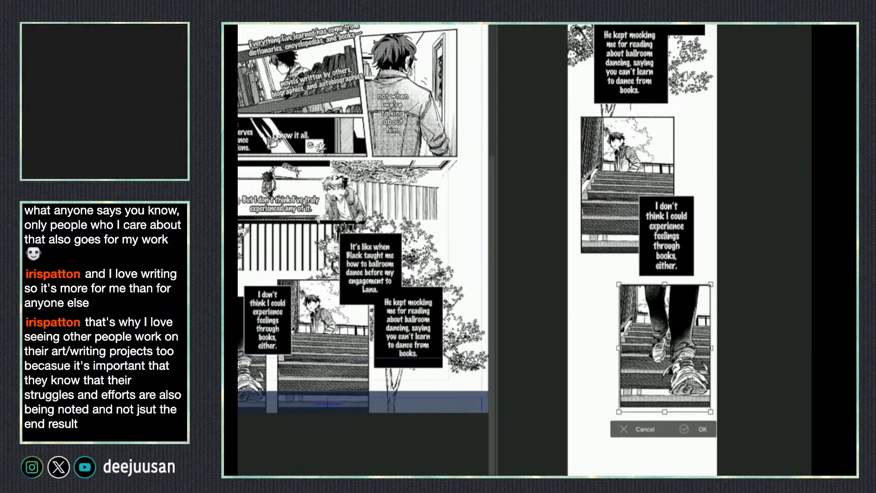
key("Return")
left_click_drag(750, 363, 684, 357)
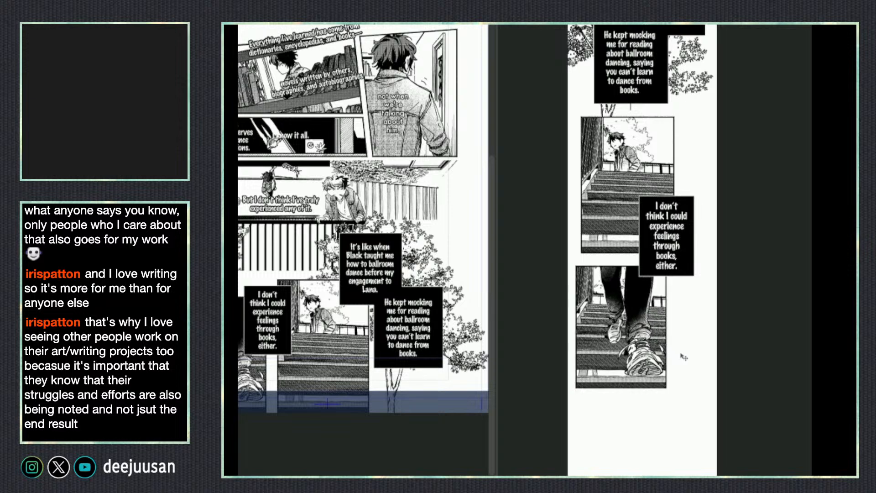
- Reposition the upper staircase panel, the "I don't think I could experience feelings" caption and the walking-feet panel in the vertical strip
left_click_drag(653, 150, 692, 149)
mouse_move(692, 274)
left_mouse_down()
mouse_move(641, 260)
mouse_move(696, 282)
left_mouse_up()
left_click_drag(660, 330, 664, 326)
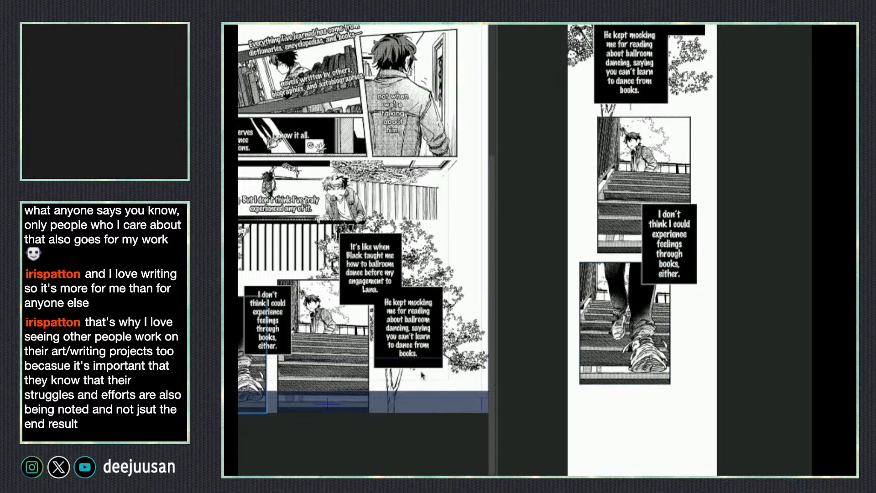
- Close the page0022-page0023 source spread without saving its changes
key("ctrl+w")
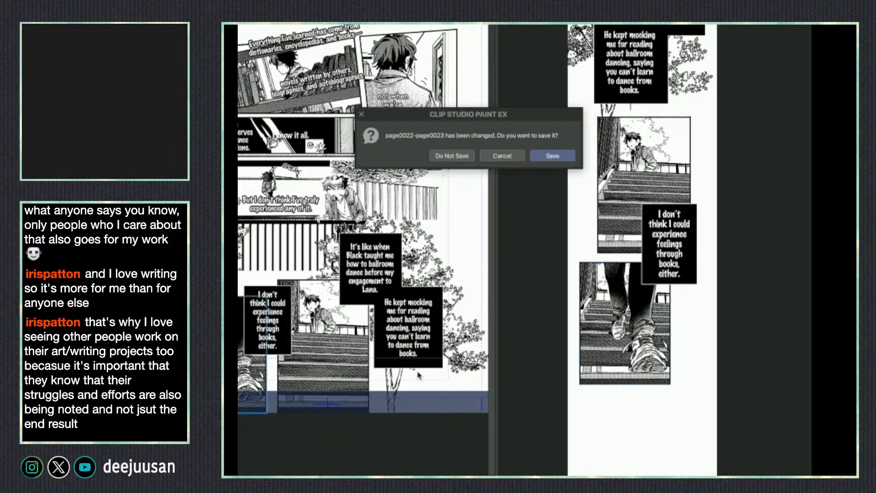
left_click(441, 158)
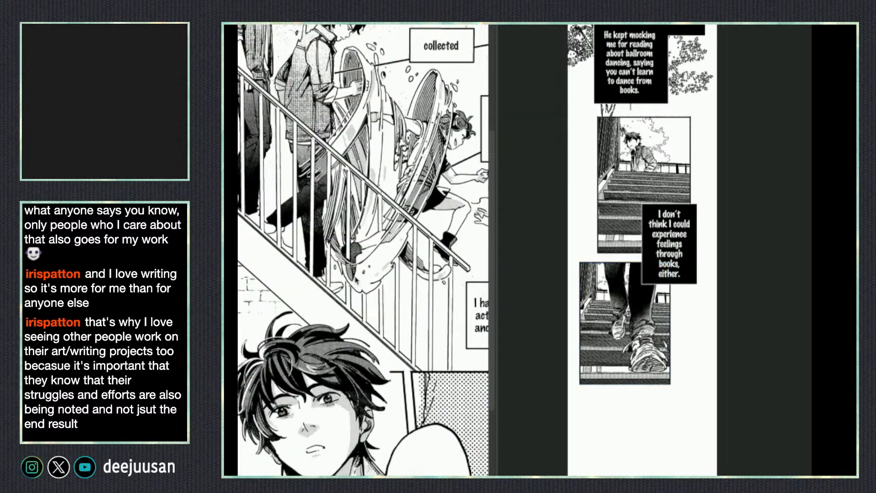
- Cut the four narration caption boxes, from "Before my calm," to "I have to act fast and ask;", out of the new source page
left_click_drag(398, 342, 230, 367)
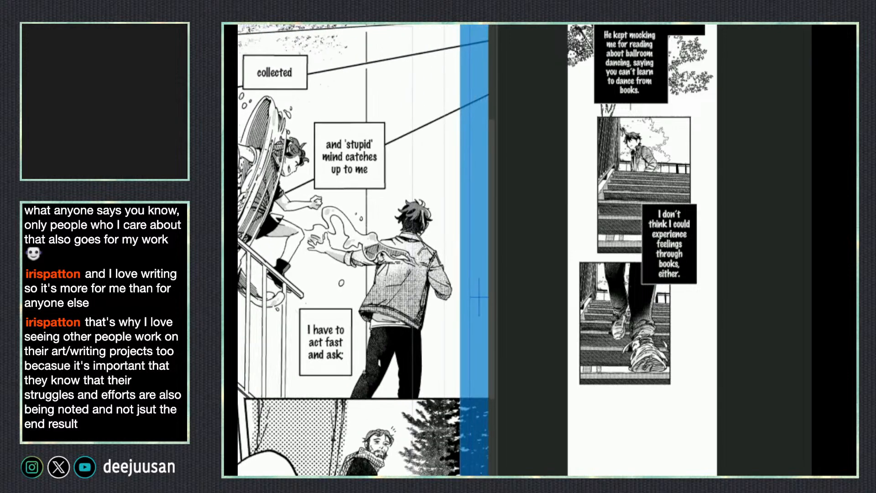
scroll(382, 251, "down", 1)
left_click_drag(383, 259, 395, 265)
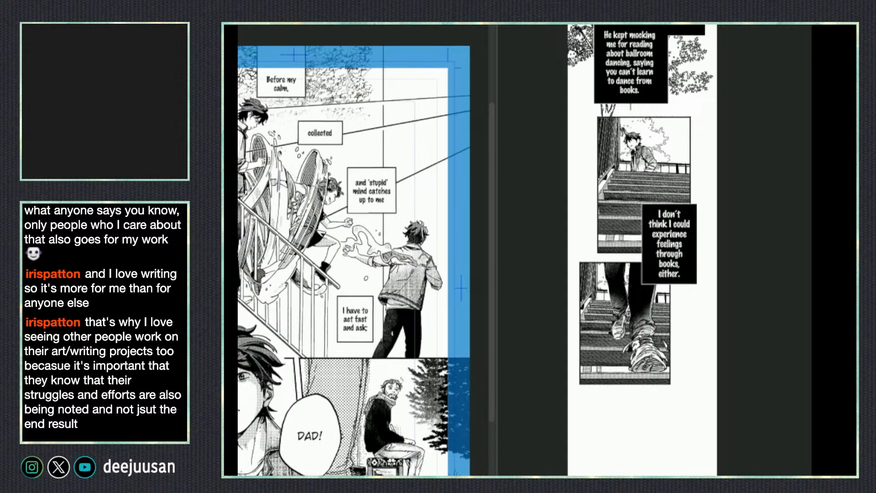
left_click_drag(436, 286, 444, 298)
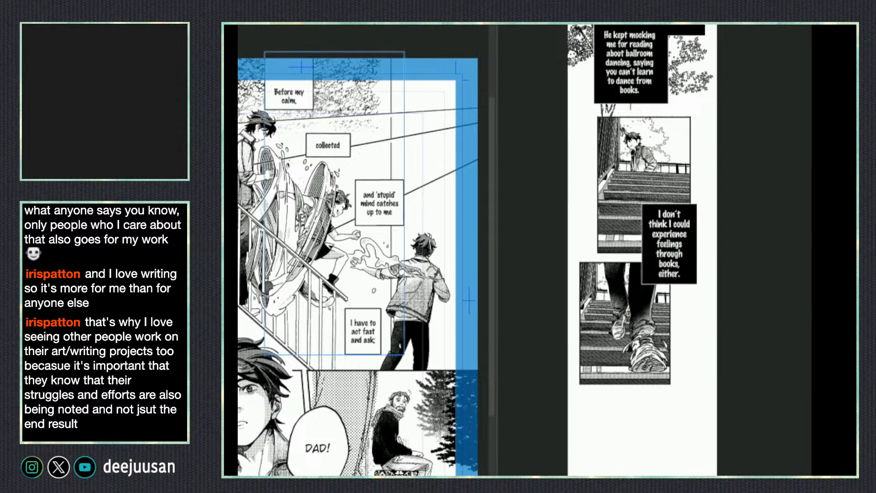
key("ctrl+x")
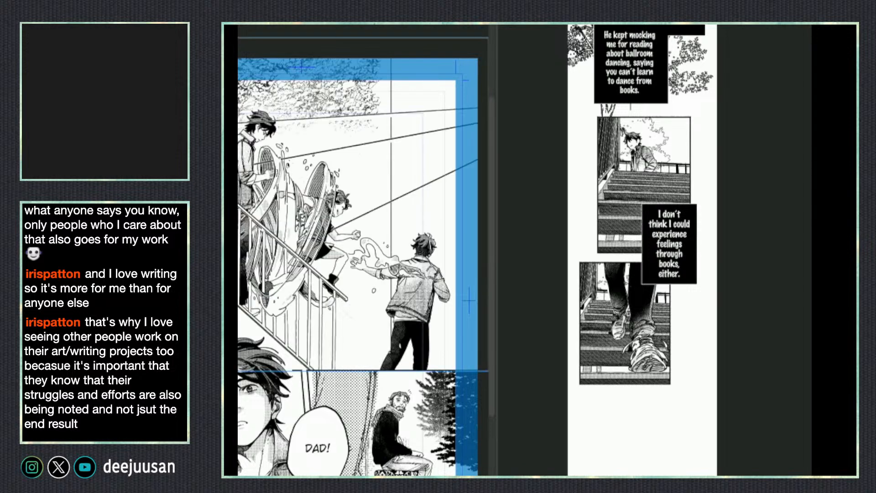
- Copy the source page's full staircase scene and paste it into the vertical strip
key("o")
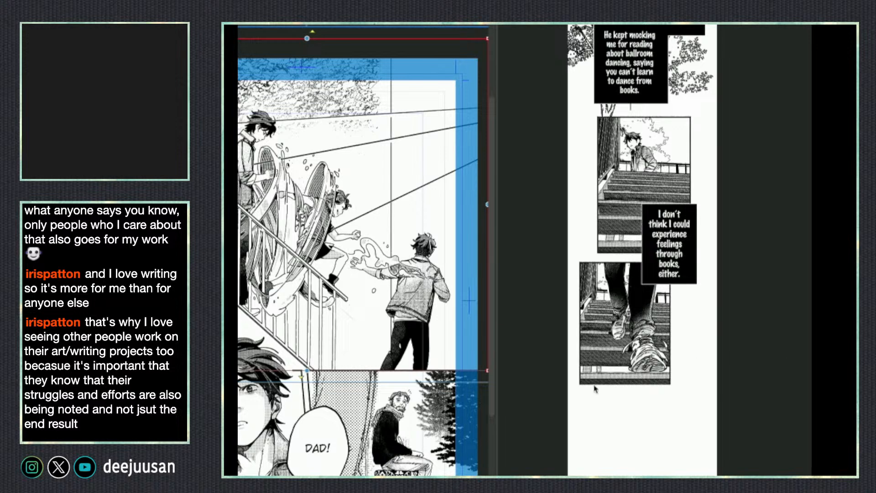
key("Return")
scroll(606, 394, "down", 6)
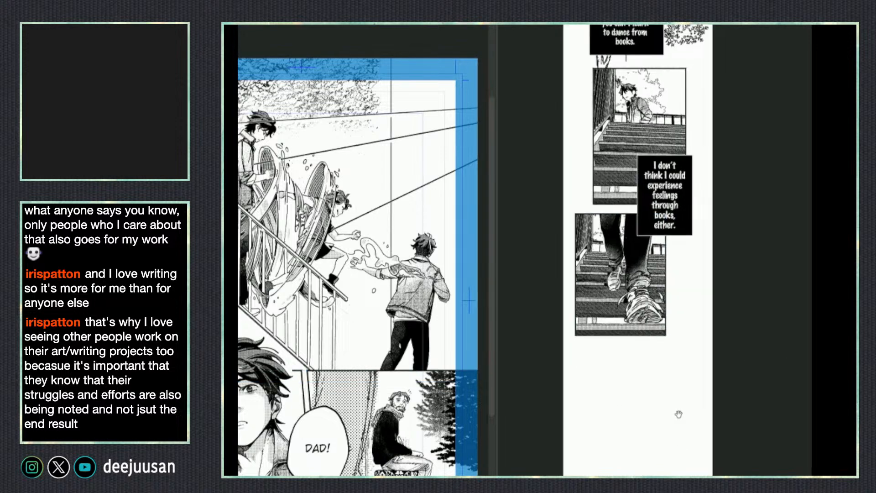
scroll(633, 250, "up", 3)
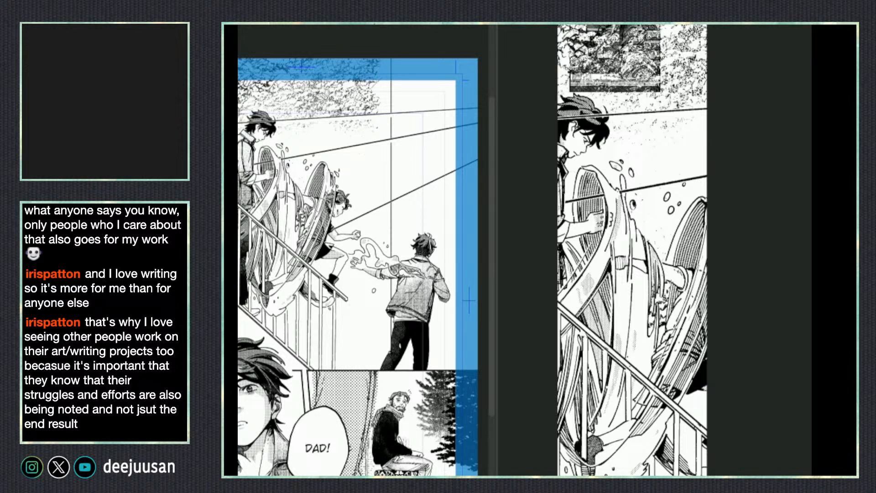
- Scale down the pasted staircase scene and place it well below the walking-feet panel, filling the strip's width
scroll(632, 249, "up", 2)
left_click_drag(678, 27, 678, 444)
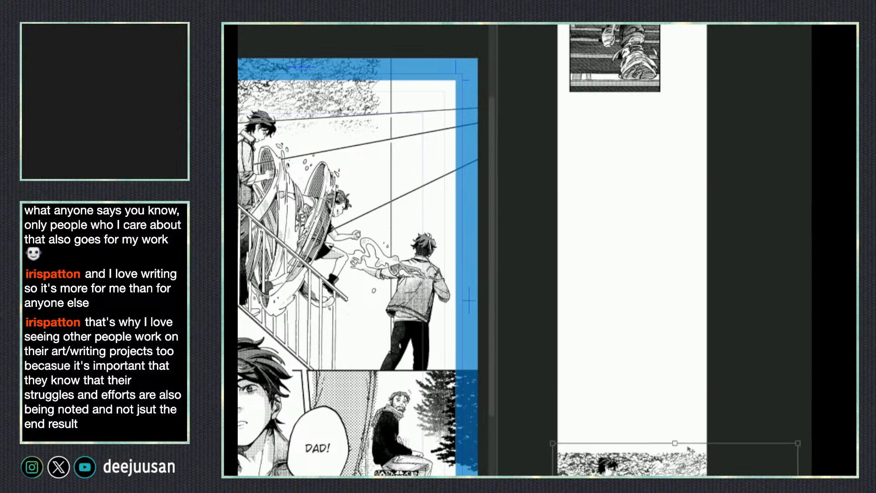
left_click_drag(699, 474, 696, 353)
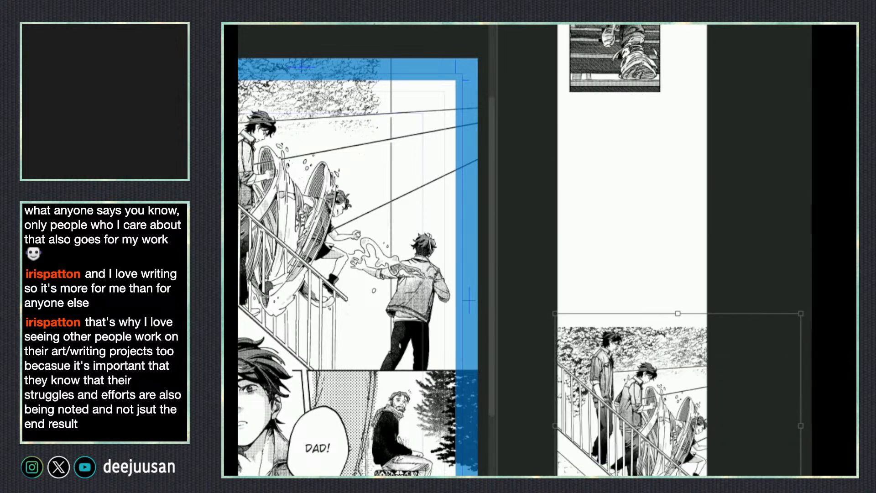
left_click_drag(642, 453, 638, 436)
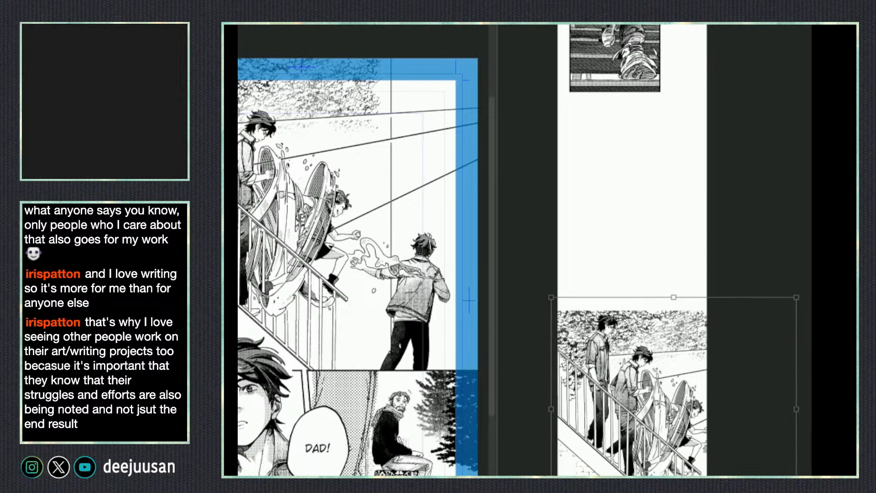
left_click_drag(673, 458, 673, 474)
left_click_drag(638, 438, 638, 425)
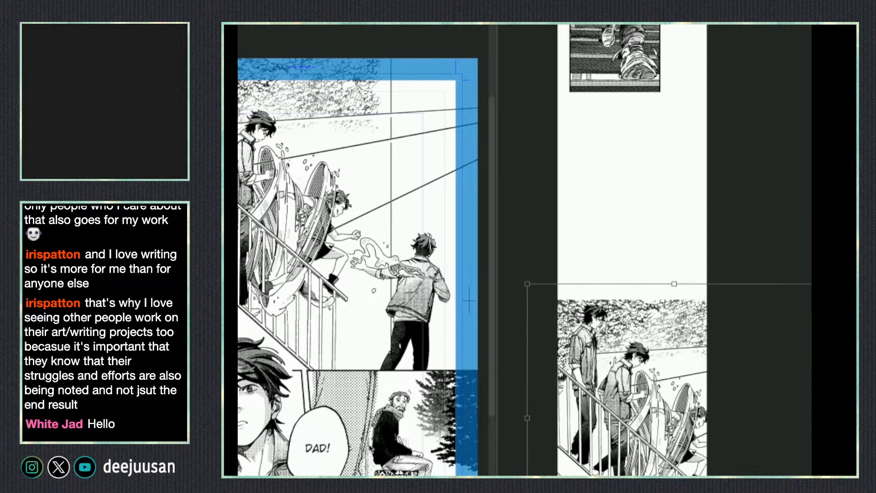
key("Return")
left_click_drag(363, 255, 390, 249)
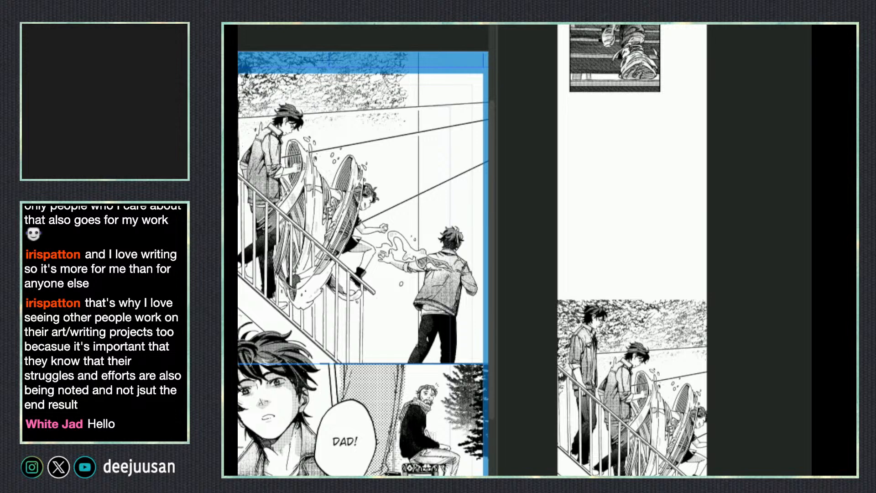
key("o")
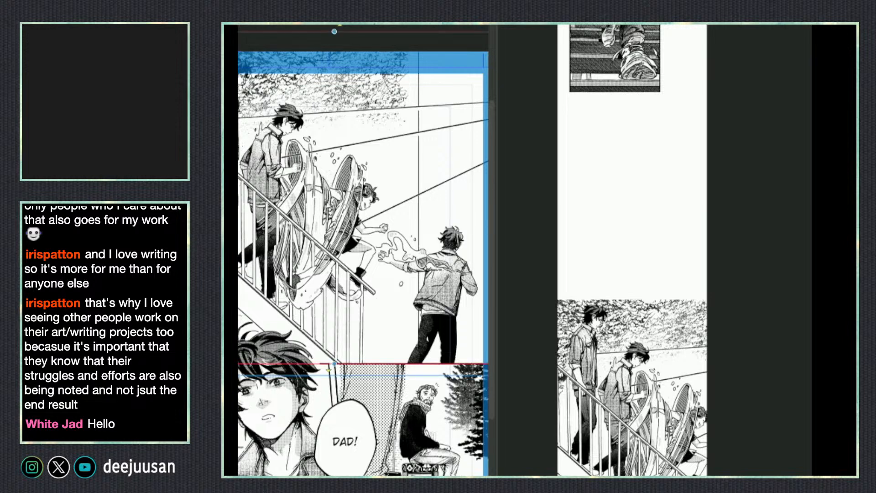
key("Delete")
key("ctrl+z")
key("Delete")
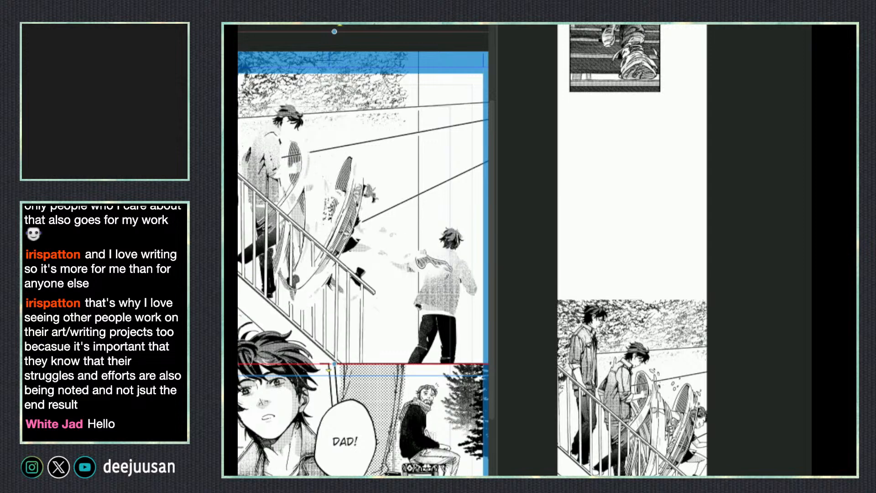
key("ctrl+z")
key("space")
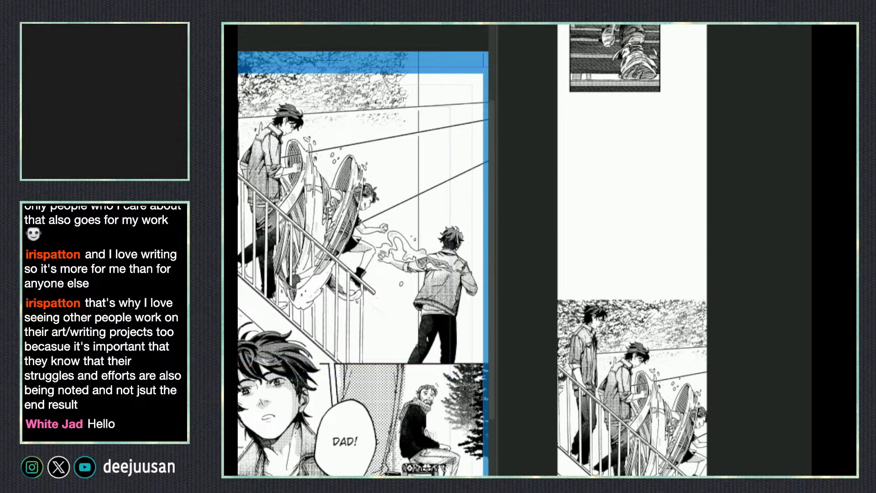
- Delete the pasted staircase scene from the vertical strip
left_click_drag(658, 339, 684, 65)
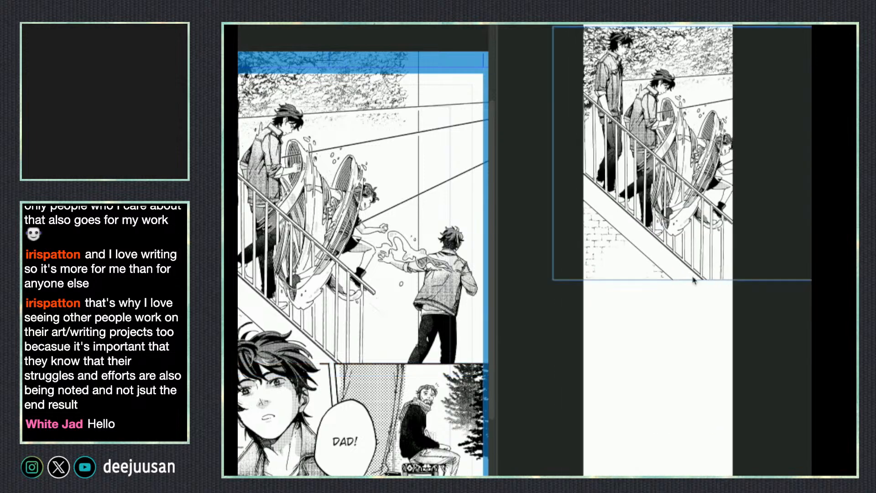
key("ctrl+t")
left_click_drag(695, 280, 670, 286)
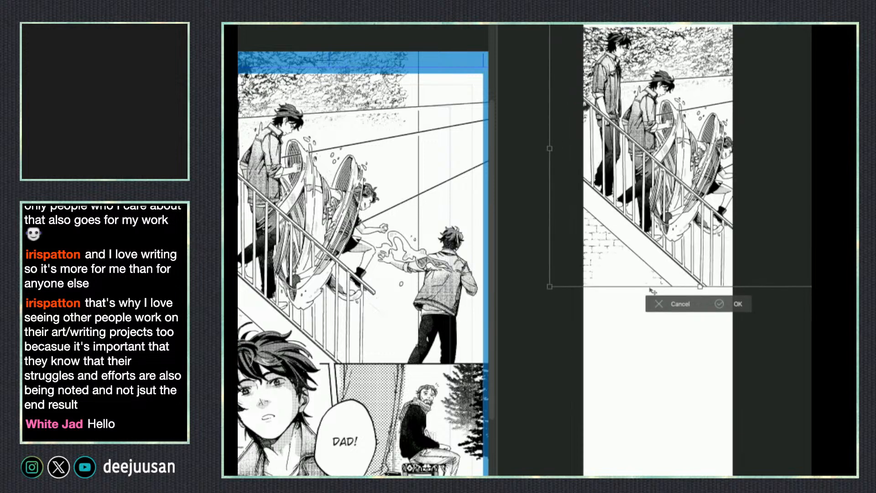
key("Return")
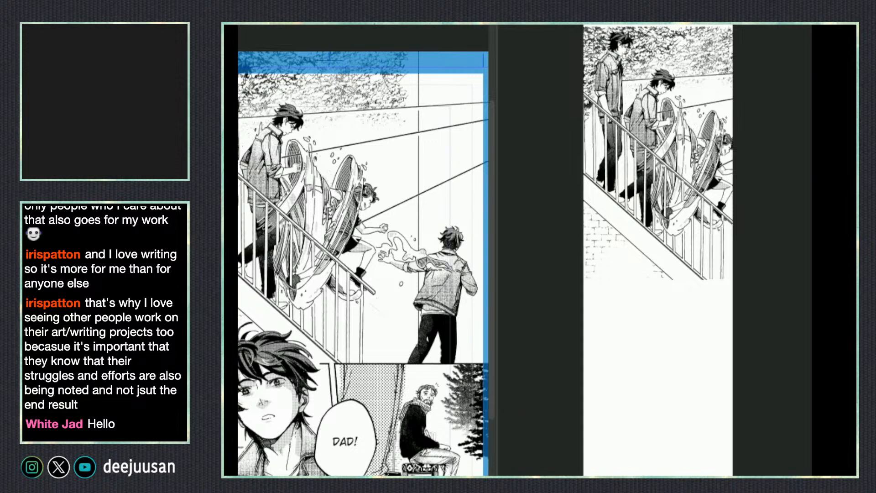
key("Delete")
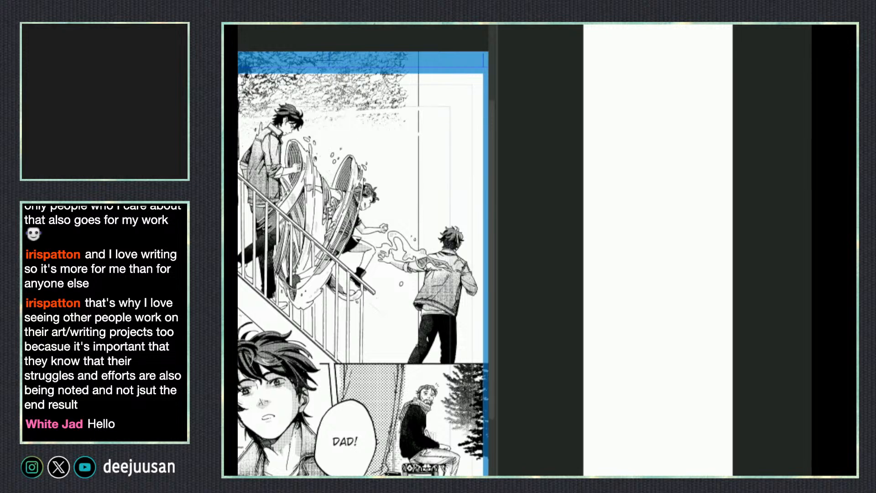
- Clear the foliage, railing, wall and background lines from the source page's staircase panel, keeping only the figures
key("ctrl+z")
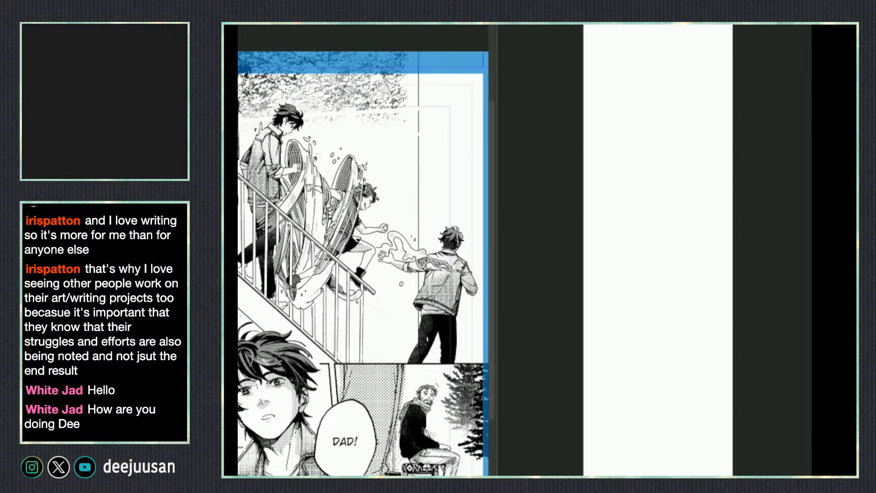
key("ctrl+z")
key("ctrl+z")
key("ctrl+z")
key("ctrl+z")
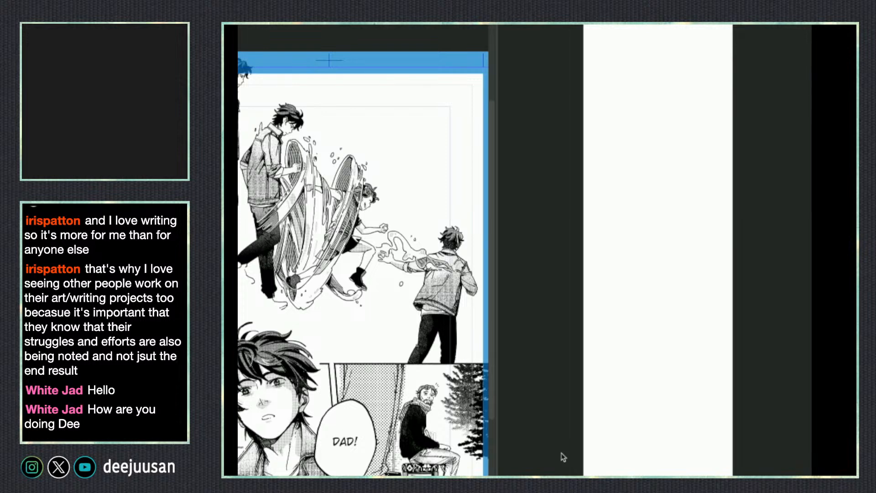
left_click_drag(368, 464, 355, 481)
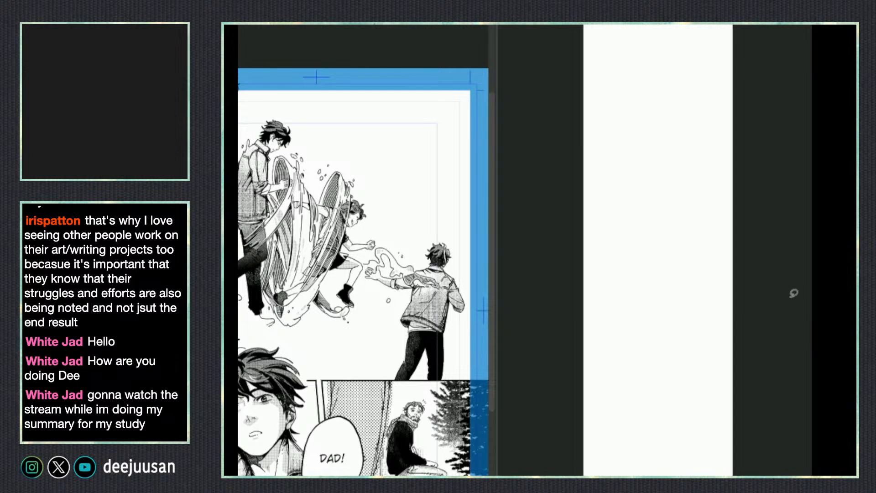
- Paste the standing young man into the strip and scale him down to fit below the walking-feet panel
mouse_move(754, 282)
left_mouse_down()
mouse_move(745, 314)
mouse_move(752, 369)
left_mouse_up()
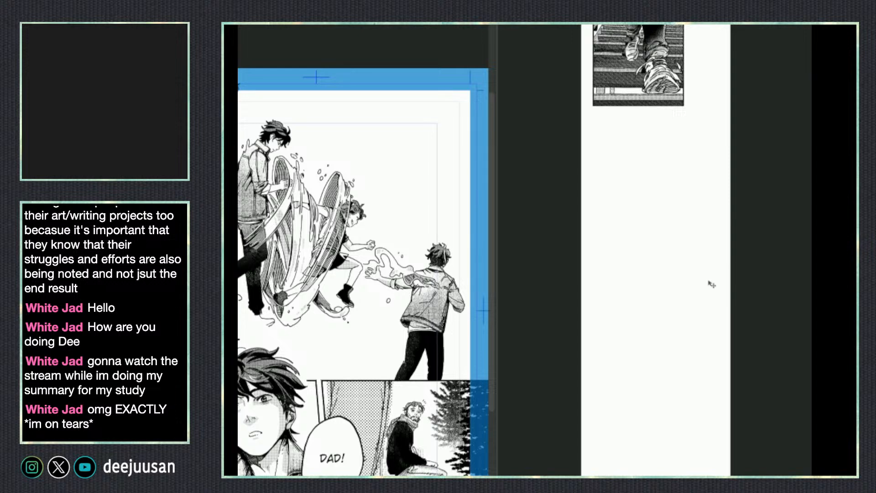
key("ctrl+v")
left_click_drag(715, 279, 689, 352)
key("ctrl+t")
left_click_drag(704, 133, 665, 342)
left_click_drag(651, 373, 657, 165)
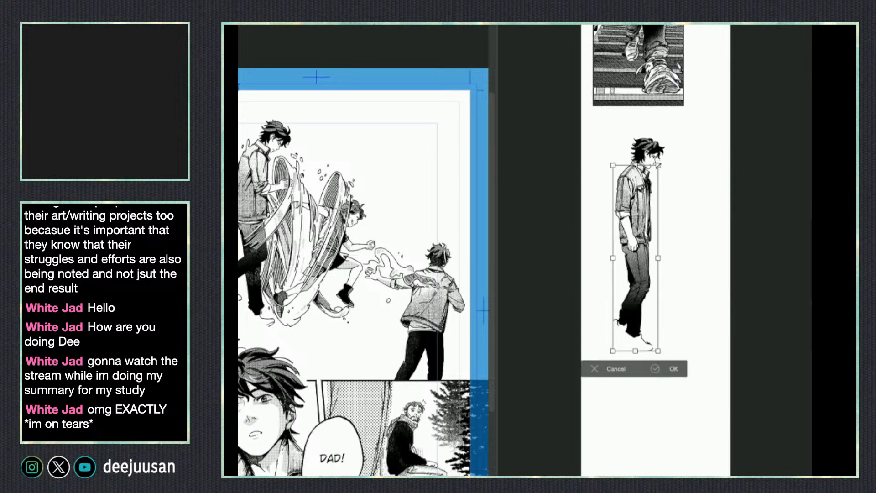
left_click_drag(646, 245, 636, 299)
key("Return")
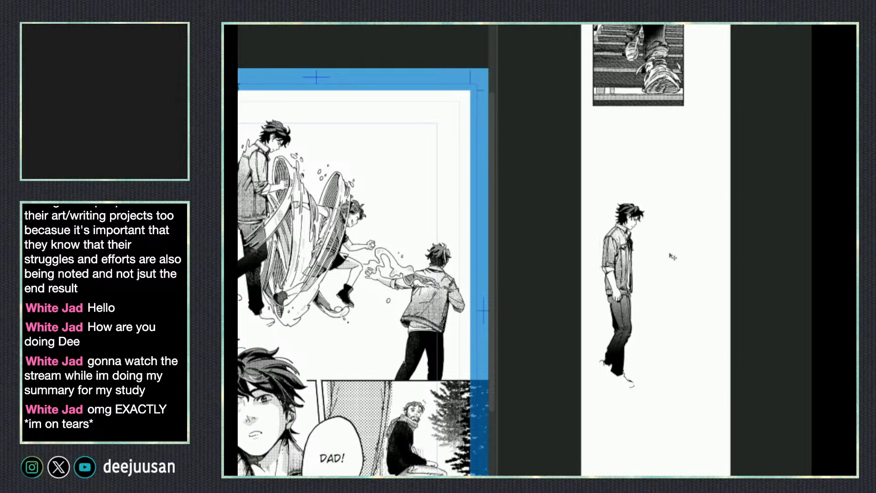
- Shrink the standing figure further and move it close to the strip's left edge
left_click_drag(689, 383, 688, 351)
key("ctrl+t")
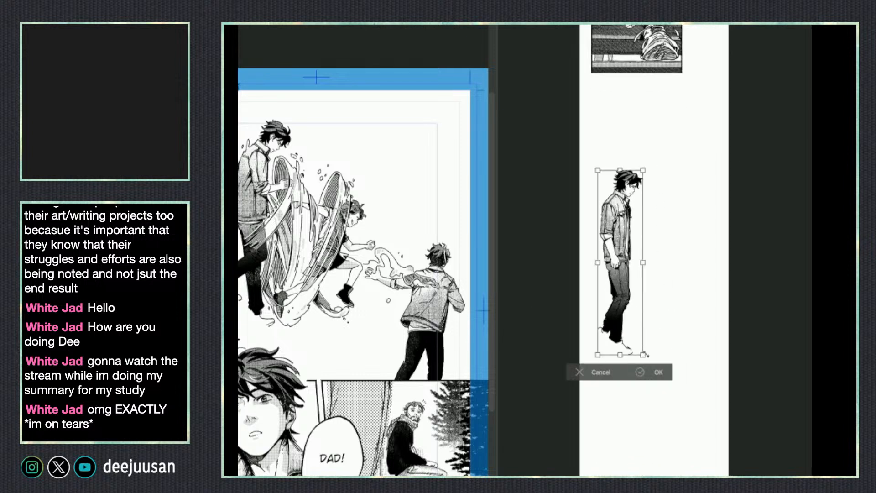
left_click_drag(635, 336, 637, 341)
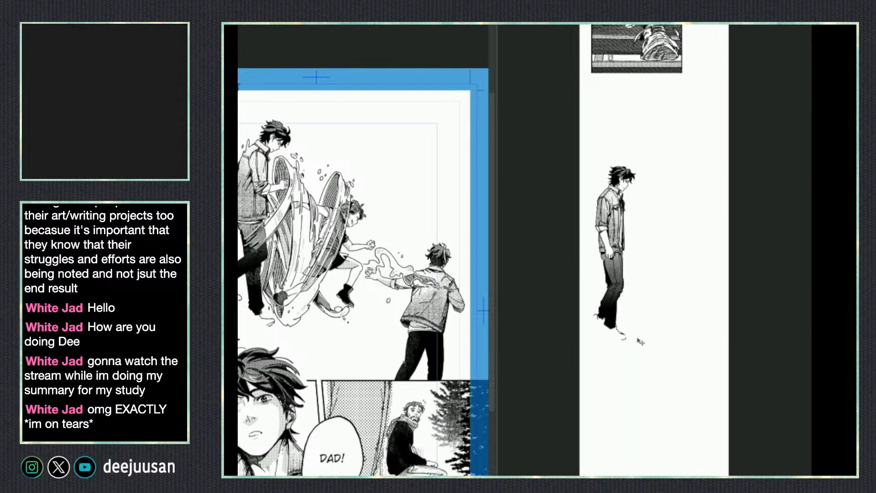
left_click_drag(634, 342, 618, 310)
key("Return")
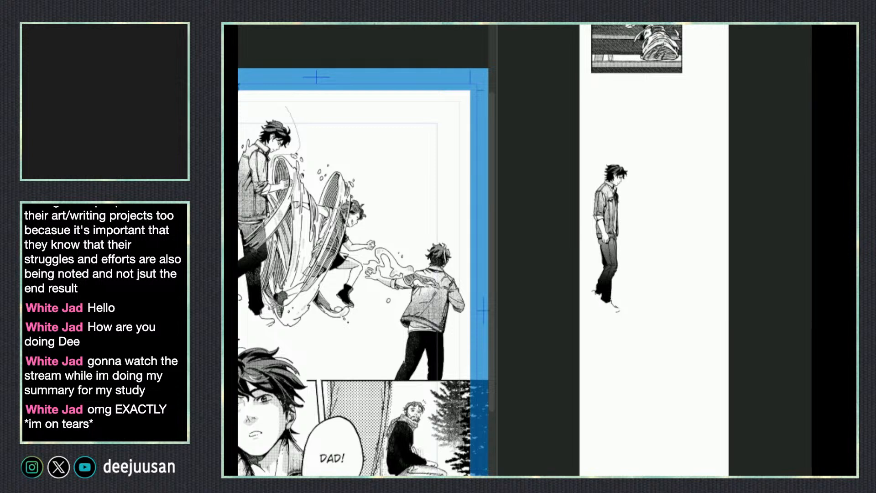
- Lasso the young man at the swirl's near side on the source page and copy him for the vertical strip
mouse_move(278, 302)
left_mouse_down()
mouse_move(274, 335)
mouse_move(239, 308)
left_mouse_up()
left_click_drag(239, 148, 295, 108)
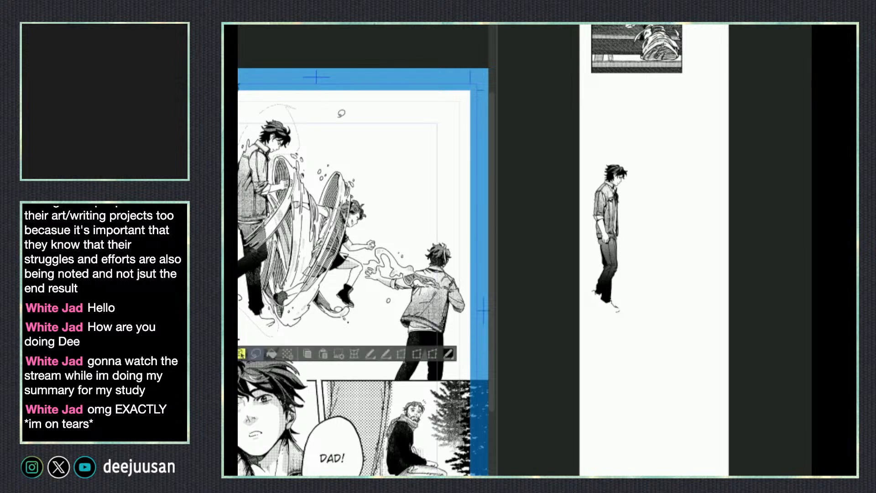
left_click(660, 259)
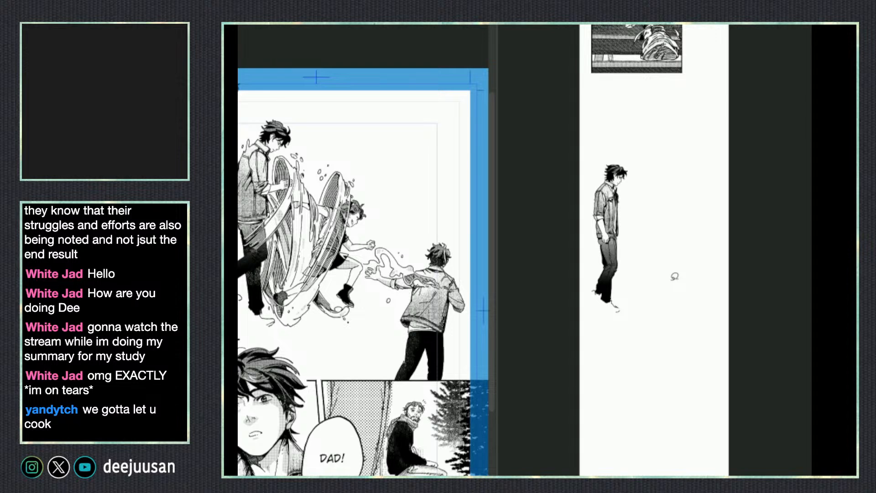
- Paste the copied young man into the strip, scale him down and place him diagonally below the standing figure
key("ctrl+v")
key("ctrl+t")
left_click_drag(730, 134, 650, 357)
left_click_drag(643, 404, 684, 290)
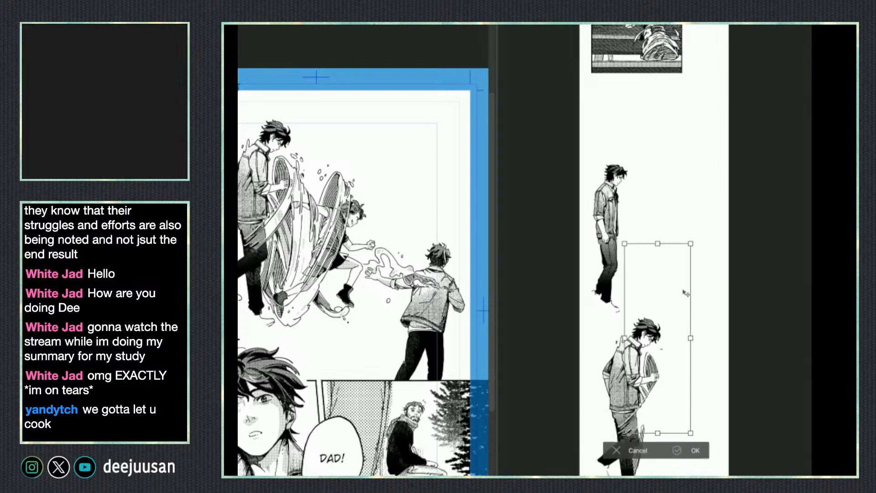
left_click_drag(690, 243, 682, 266)
left_click_drag(671, 319, 672, 301)
left_click_drag(680, 236, 676, 245)
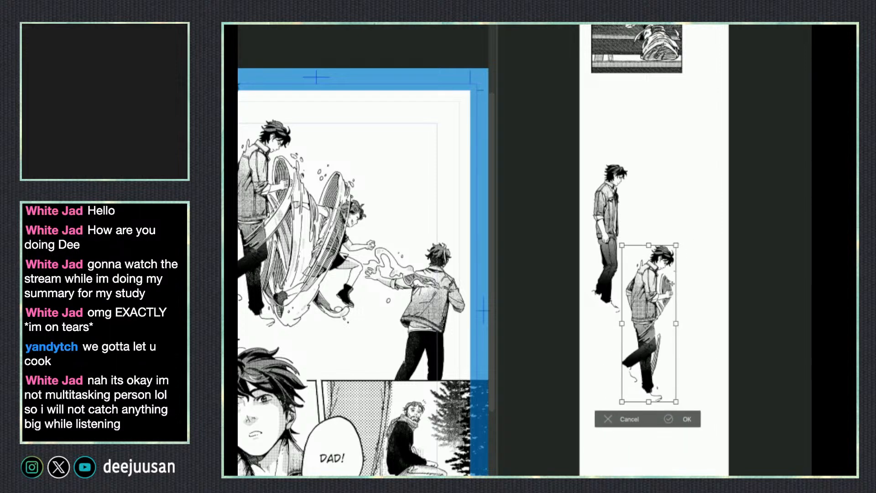
key("Return")
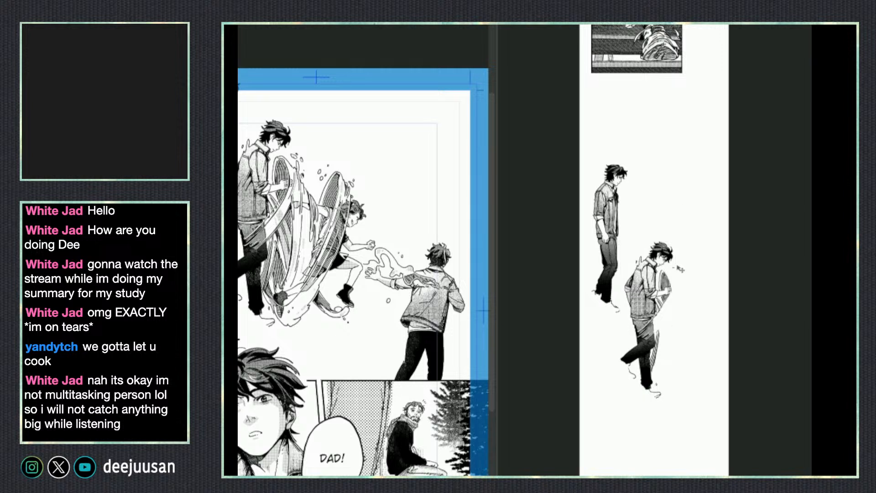
- Lasso the swirling shapes with the running boy on the source page, copy them and clear the selection
scroll(694, 325, "down", 2)
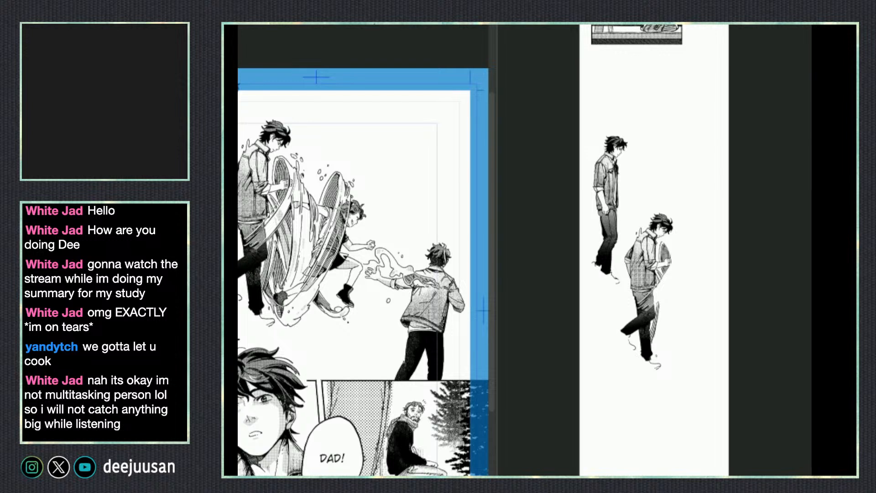
mouse_move(274, 180)
left_mouse_down()
mouse_move(281, 150)
mouse_move(333, 157)
mouse_move(383, 210)
mouse_move(383, 244)
mouse_move(365, 260)
mouse_move(328, 343)
mouse_move(280, 324)
mouse_move(263, 282)
mouse_move(280, 231)
left_mouse_up()
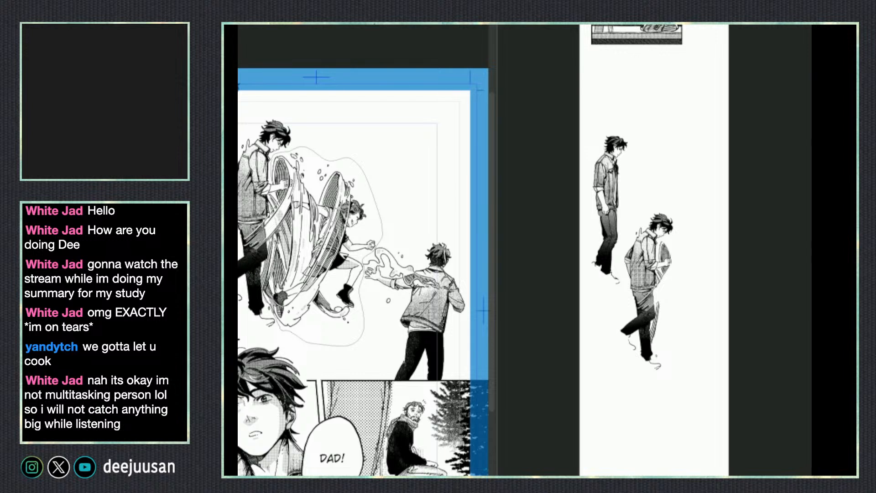
mouse_move(280, 231)
left_mouse_down()
mouse_move(254, 250)
mouse_move(291, 173)
mouse_move(280, 152)
mouse_move(365, 136)
left_mouse_up()
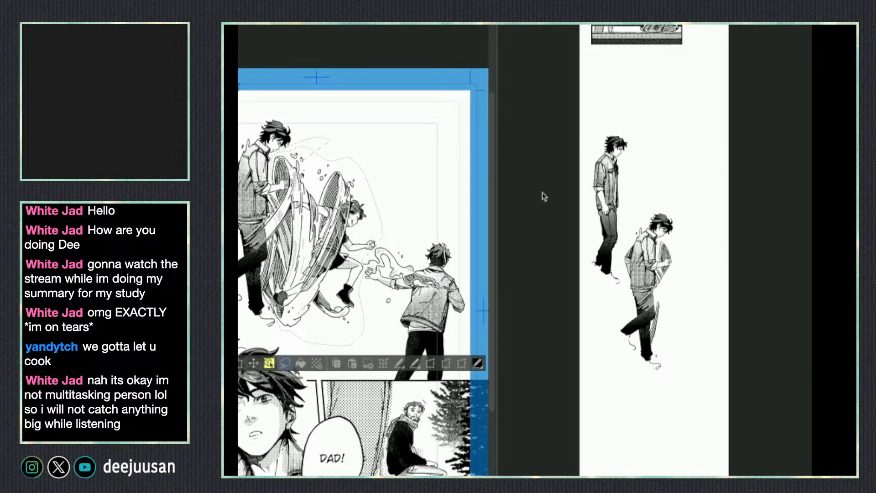
left_click_drag(292, 151, 352, 155)
key("q")
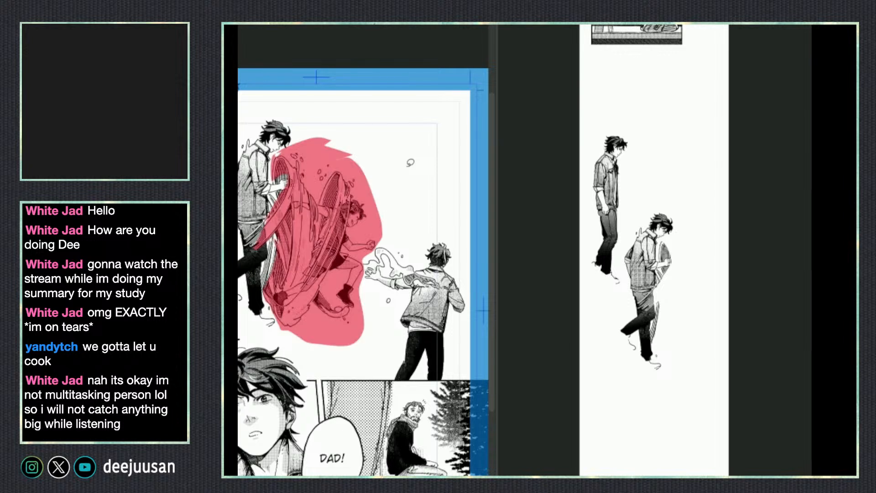
key("ctrl+m")
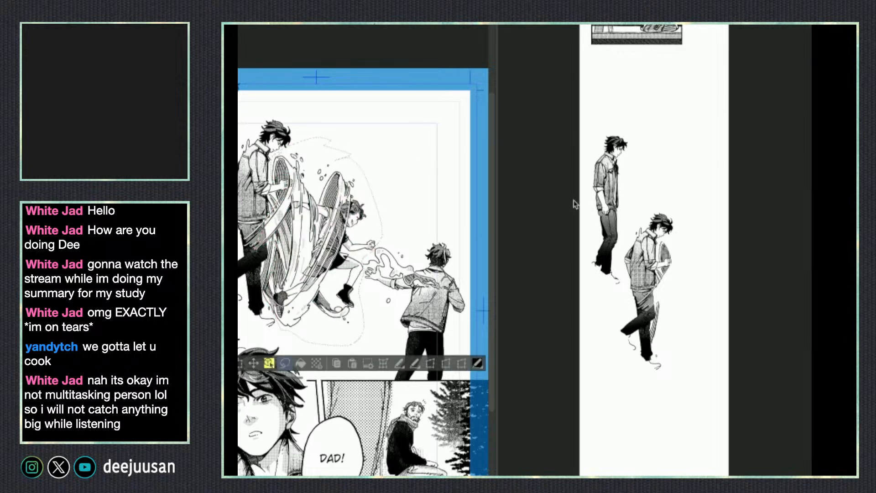
key("ctrl+d")
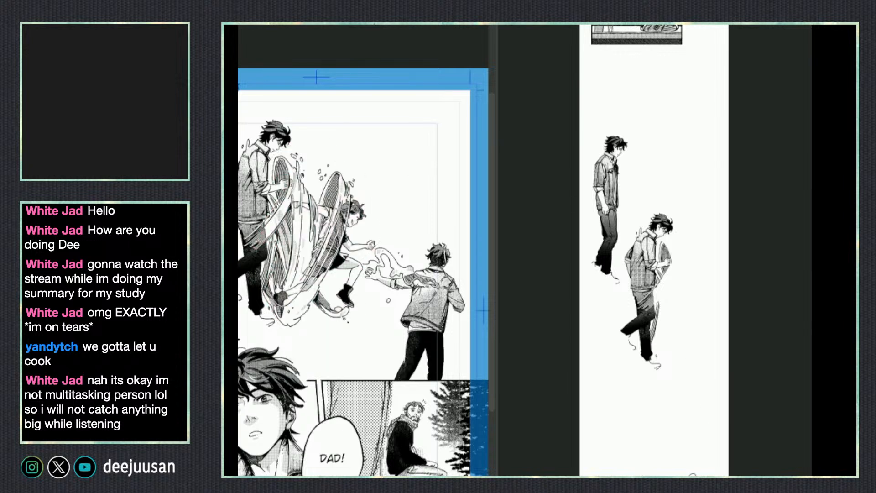
- Paste the swirl with the running boy into the strip and scale it to fit below the second young man
left_click_drag(670, 399, 663, 256)
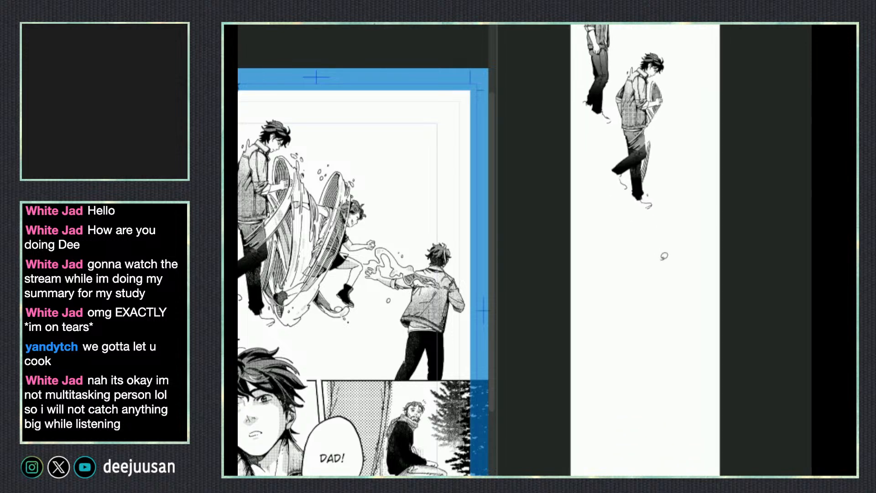
key("ctrl+v")
left_click_drag(707, 162, 686, 234)
key("ctrl+t")
left_click_drag(655, 167, 661, 337)
left_click_drag(711, 411, 695, 290)
left_click_drag(703, 205, 690, 224)
mouse_move(686, 271)
left_mouse_down()
mouse_move(696, 258)
mouse_move(690, 282)
left_mouse_up()
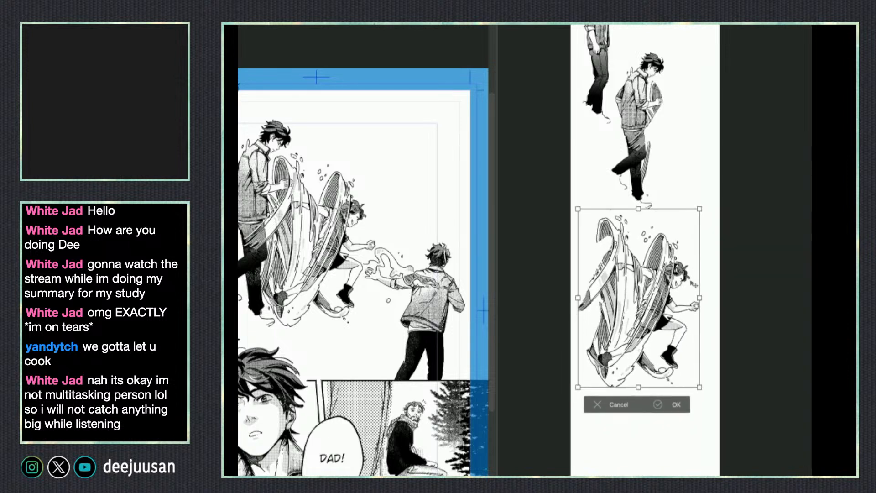
key("Return")
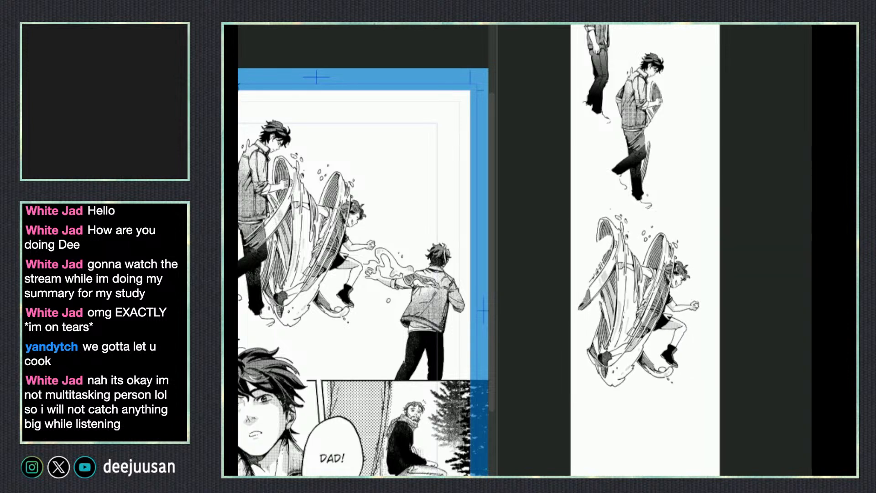
- Copy the man seen from behind on the source page, paste him into the strip and scale him down below the running boy
left_click(466, 335)
mouse_move(447, 217)
left_mouse_down()
mouse_move(467, 227)
mouse_move(475, 363)
mouse_move(450, 375)
mouse_move(384, 375)
mouse_move(395, 319)
mouse_move(368, 281)
mouse_move(363, 253)
mouse_move(491, 222)
left_mouse_up()
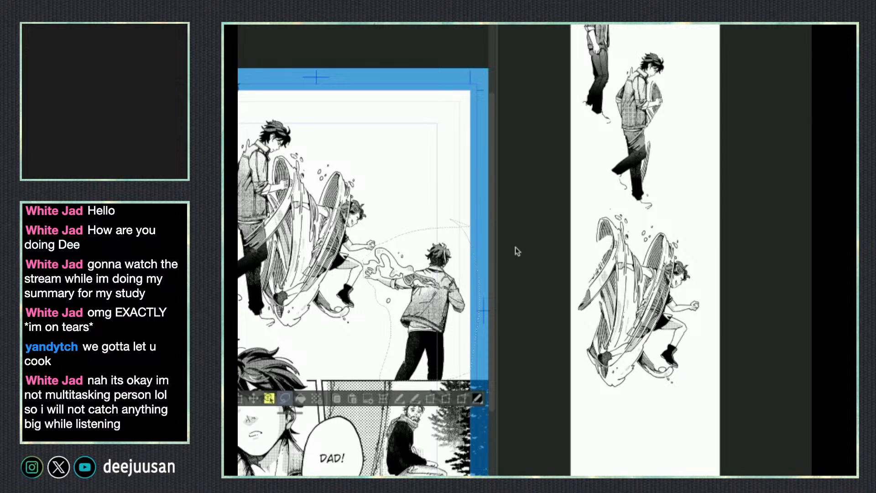
left_click_drag(720, 413, 723, 274)
key("ctrl+v")
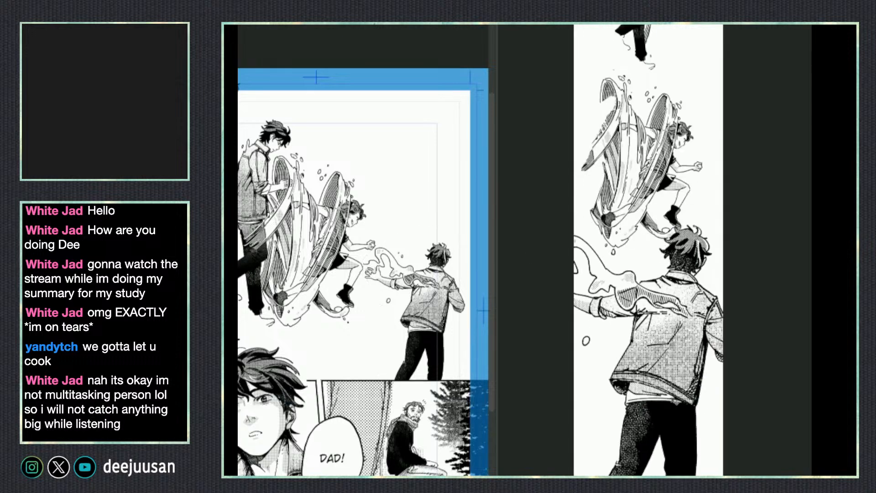
key("ctrl+t")
left_click_drag(738, 226, 661, 332)
left_click_drag(653, 388, 708, 382)
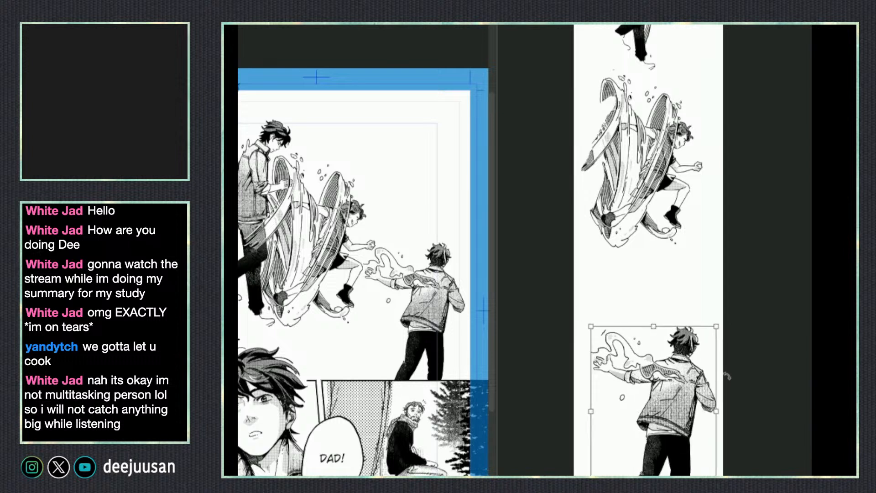
left_click_drag(591, 492, 597, 487)
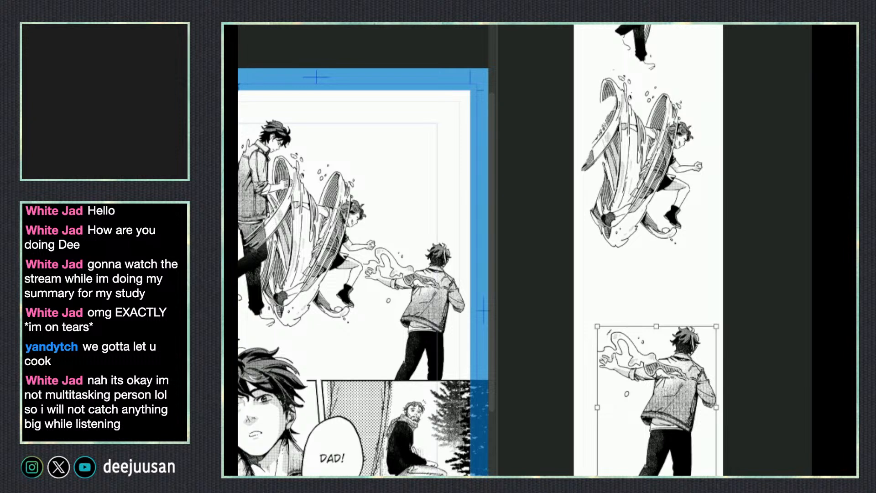
key("Return")
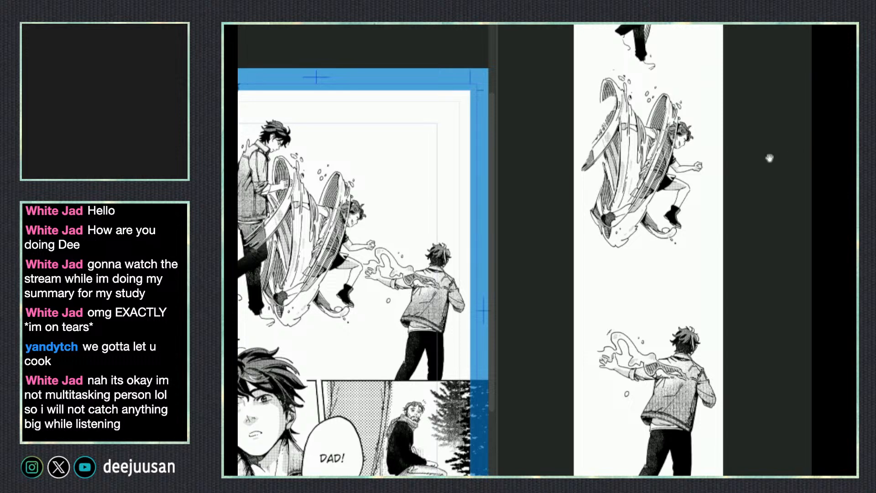
- Erase the leftover swirl piece around the second young man's raised hand in the strip
left_click_drag(769, 158, 722, 245)
key("q")
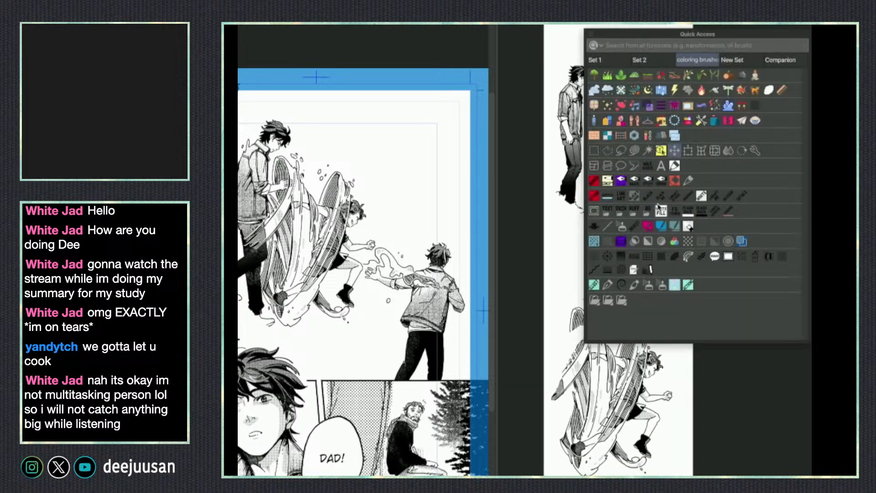
key("q")
scroll(657, 180, "up", 2)
key("q")
left_click(579, 134)
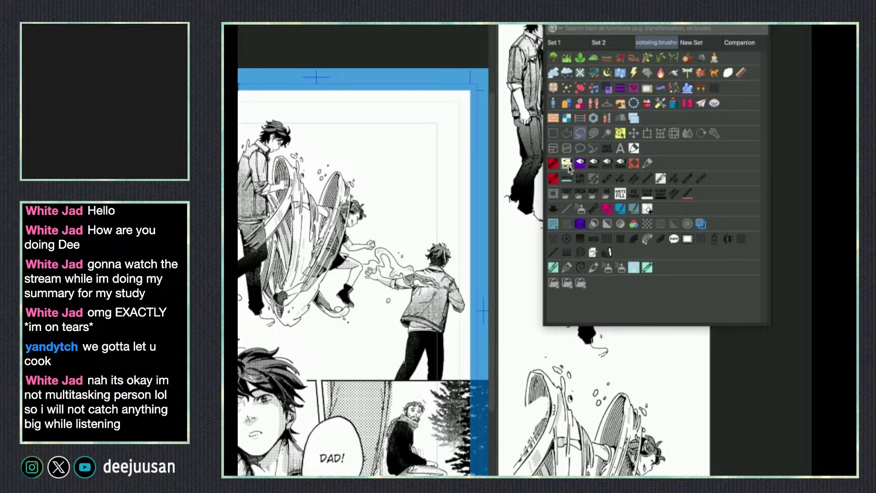
key("q")
scroll(609, 164, "up", 2)
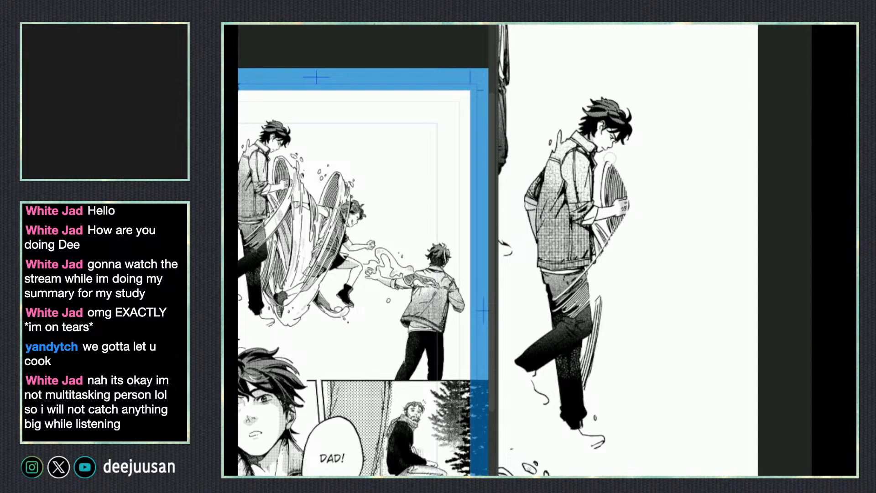
key("q")
left_click(604, 162)
key("Return")
mouse_move(606, 201)
left_mouse_down()
mouse_move(612, 167)
mouse_move(625, 190)
mouse_move(613, 191)
left_mouse_up()
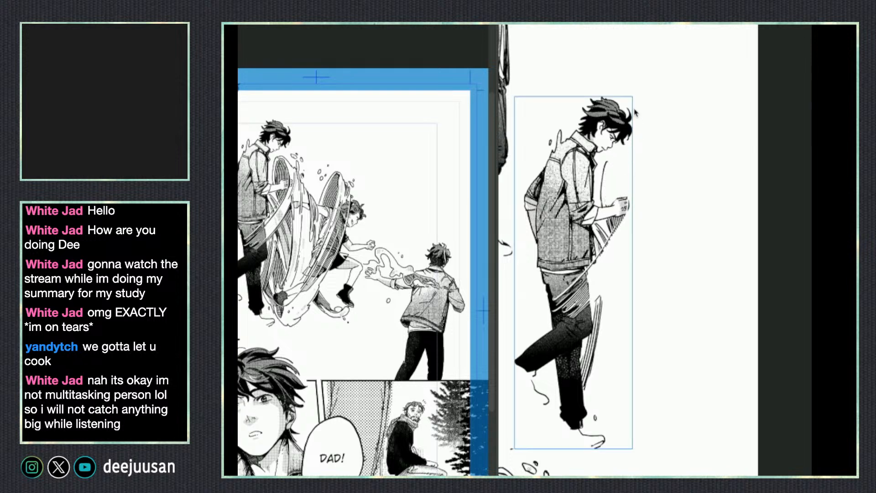
- Touch up the fingertips of the second young man's raised hand, undoing the last unwanted strokes
key("q")
left_click(556, 105)
mouse_move(626, 197)
left_mouse_down()
mouse_move(631, 187)
mouse_move(629, 217)
mouse_move(617, 221)
mouse_move(606, 170)
mouse_move(601, 187)
left_mouse_up()
key("ctrl+z")
key("ctrl+z")
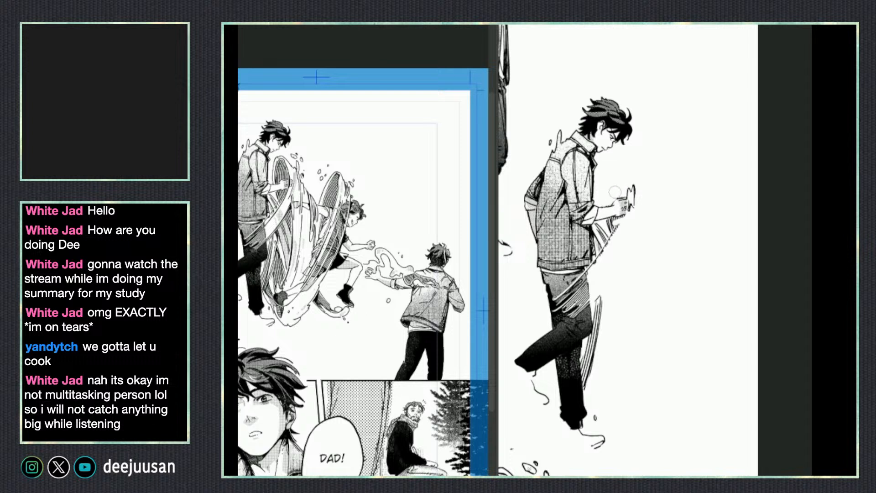
- Erase the remaining swirl lines below the second young man's hand and alongside his jacket and leg
mouse_move(609, 219)
left_mouse_down()
mouse_move(619, 221)
mouse_move(611, 223)
left_mouse_up()
mouse_move(600, 225)
left_mouse_down()
mouse_move(598, 243)
mouse_move(610, 242)
mouse_move(586, 390)
mouse_move(588, 350)
left_mouse_up()
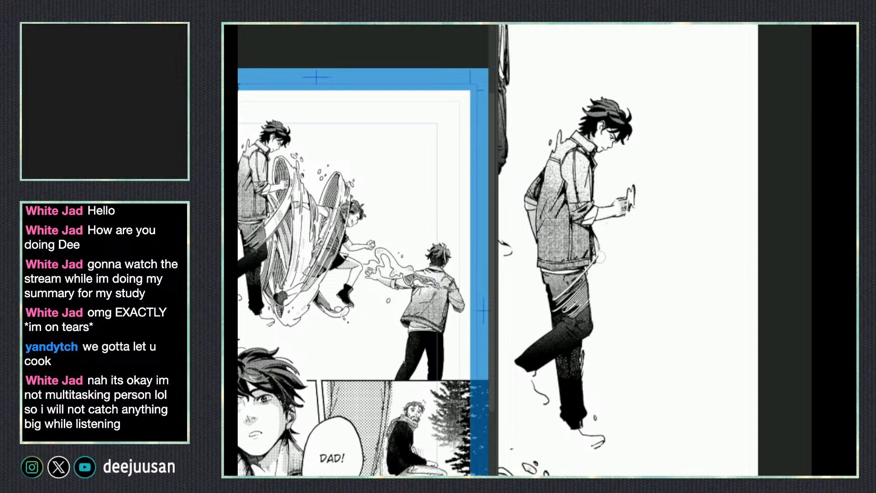
mouse_move(598, 257)
left_mouse_down()
mouse_move(602, 237)
mouse_move(596, 252)
left_mouse_up()
- Shift the running-boy swirl slightly right and raise the man seen from behind closer beneath it
scroll(721, 165, "down", 1)
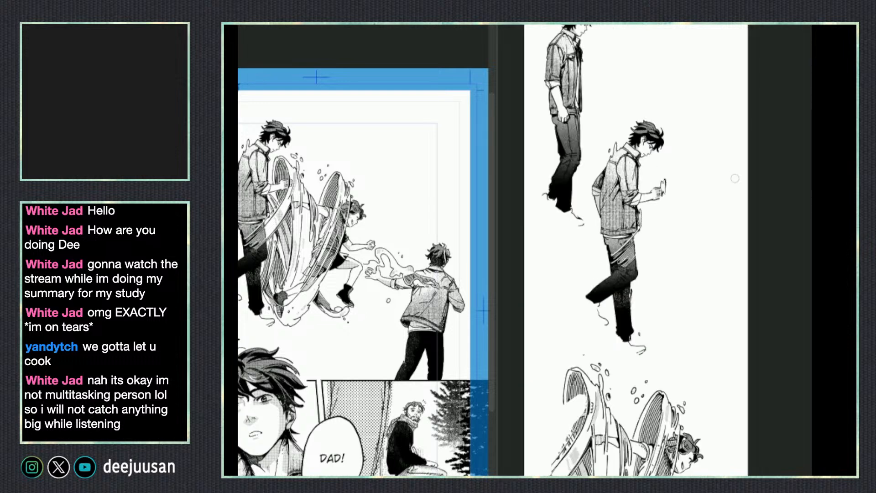
left_click_drag(747, 284, 734, 287)
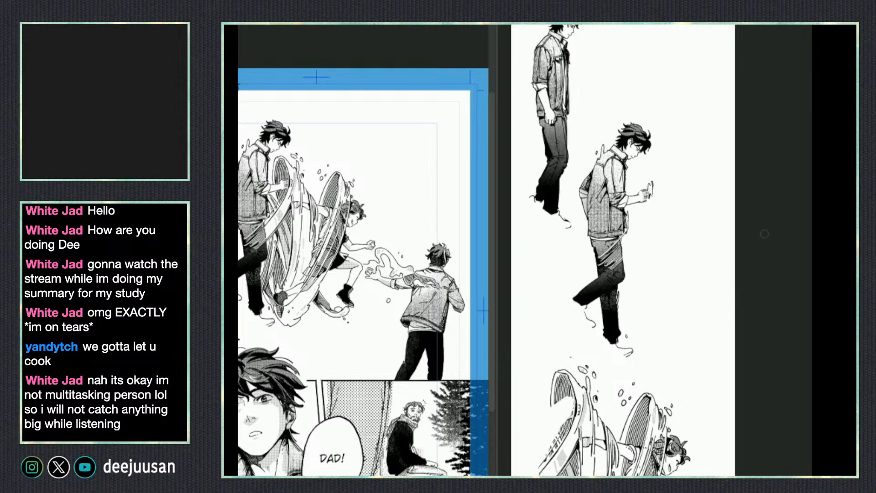
scroll(737, 360, "down", 3)
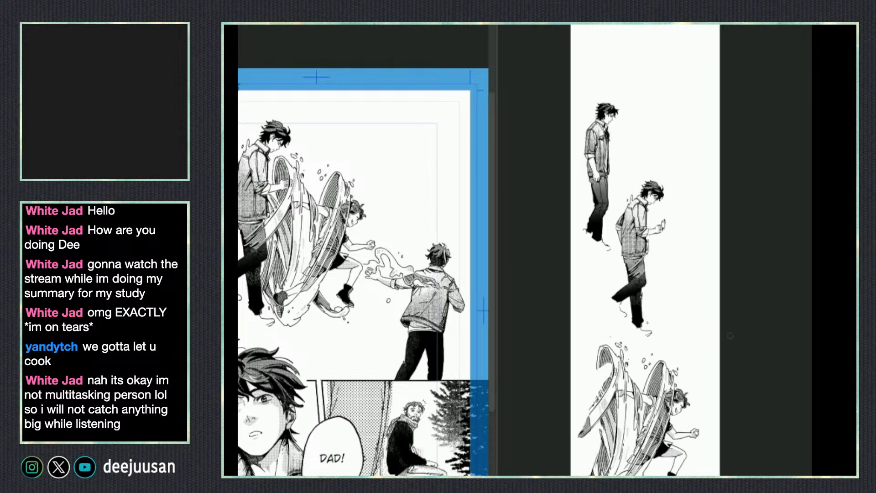
key("q")
left_click(705, 264)
left_click_drag(766, 370, 760, 309)
left_click_drag(687, 354, 695, 344)
left_click_drag(722, 430, 735, 333)
left_click_drag(619, 456, 617, 417)
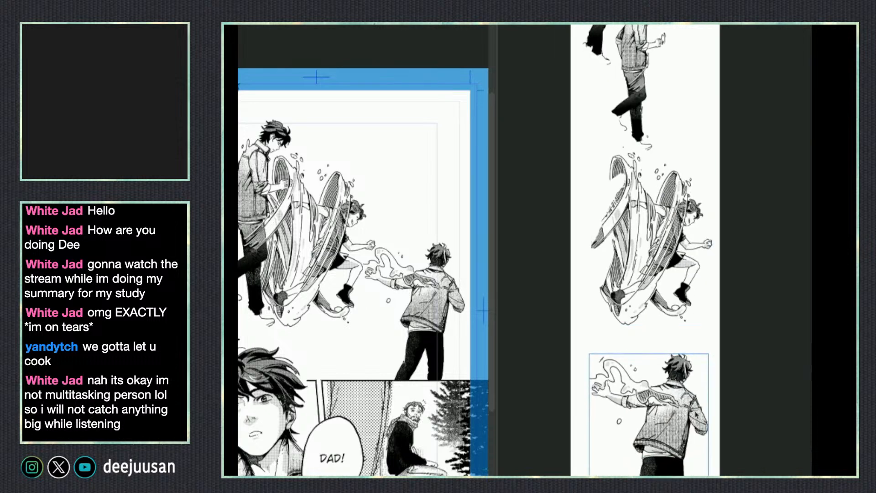
- Move the first standing young man slightly up and closer to the strip's left edge
left_click_drag(736, 333, 720, 465)
left_click_drag(590, 141, 566, 251)
left_click(616, 296)
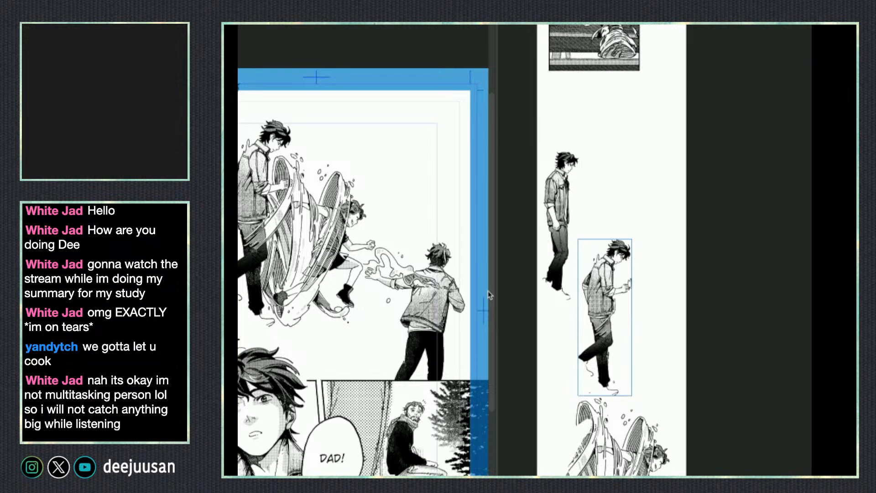
- Undo the removal of the staircase and railing lines on the source page and switch to the layer below
left_click(447, 339)
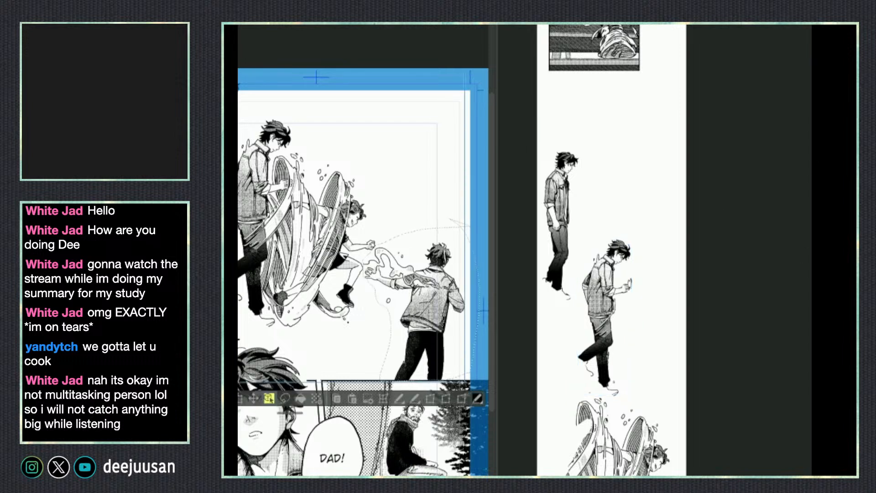
key("ctrl+z")
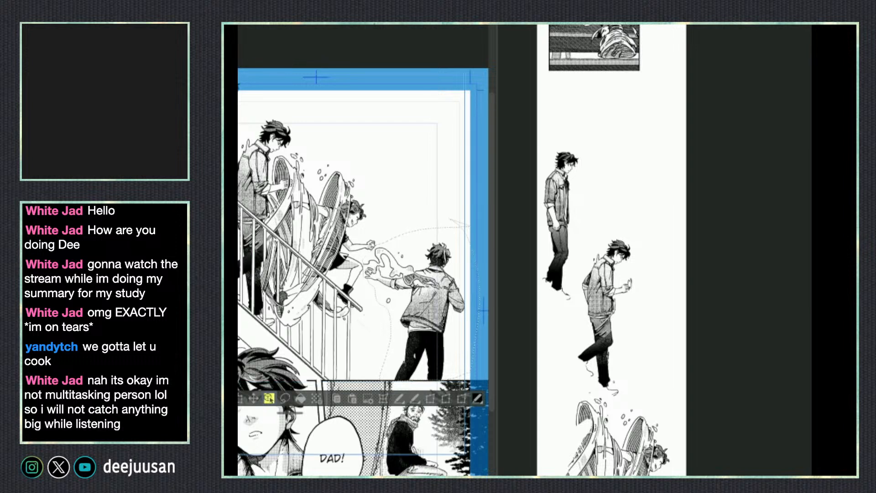
key("alt+[")
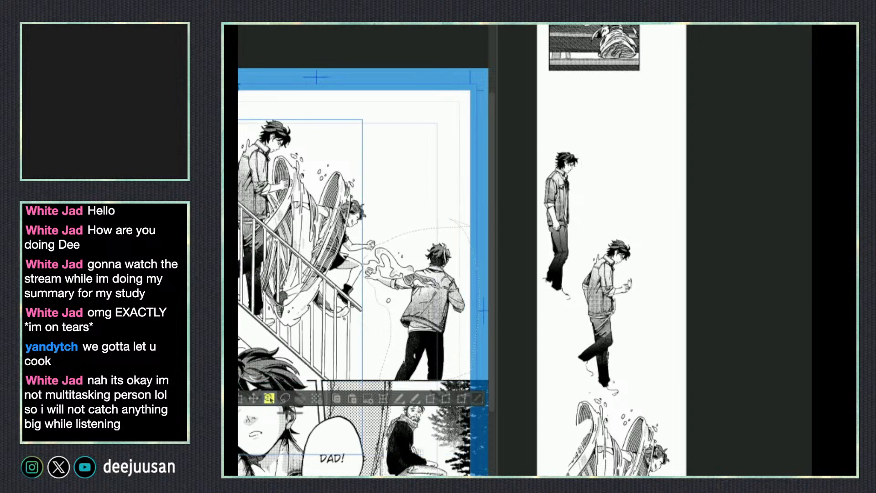
key("ctrl+d")
scroll(721, 319, "down", 3)
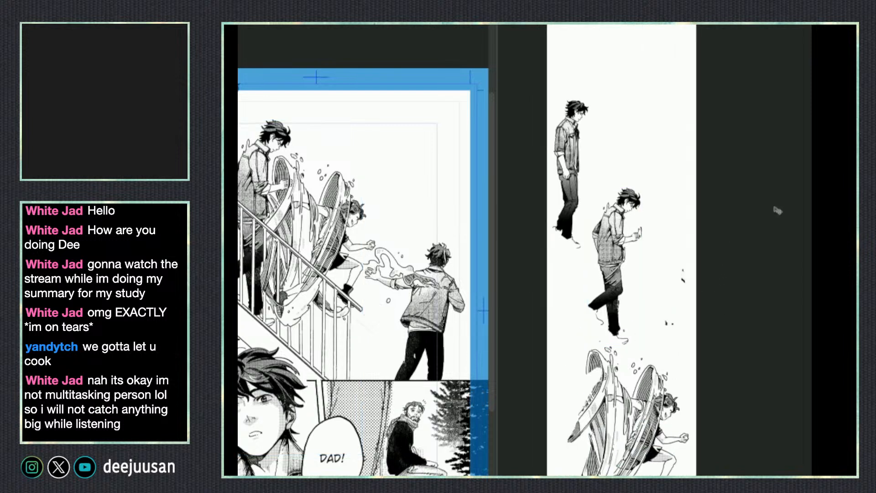
key("ctrl+z")
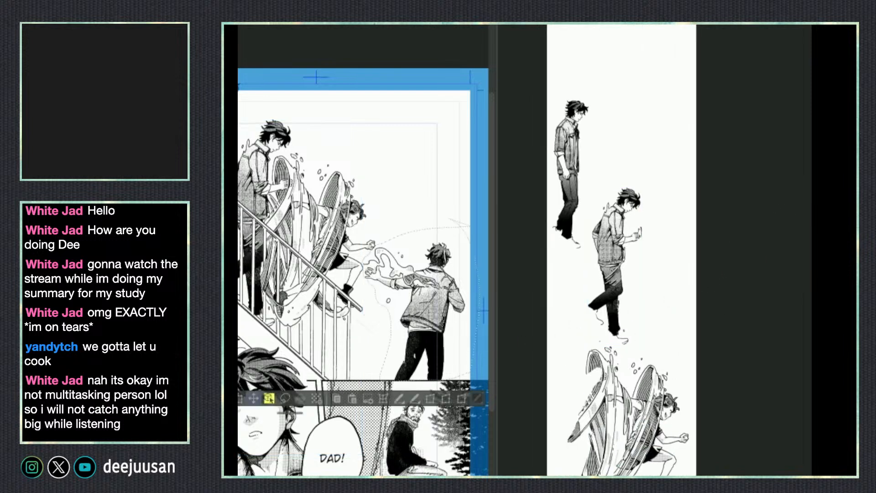
- Keep the staircase and railing lines on the source page and place a copy of them in the webtoon strip
key("ctrl+d")
key("ctrl+z")
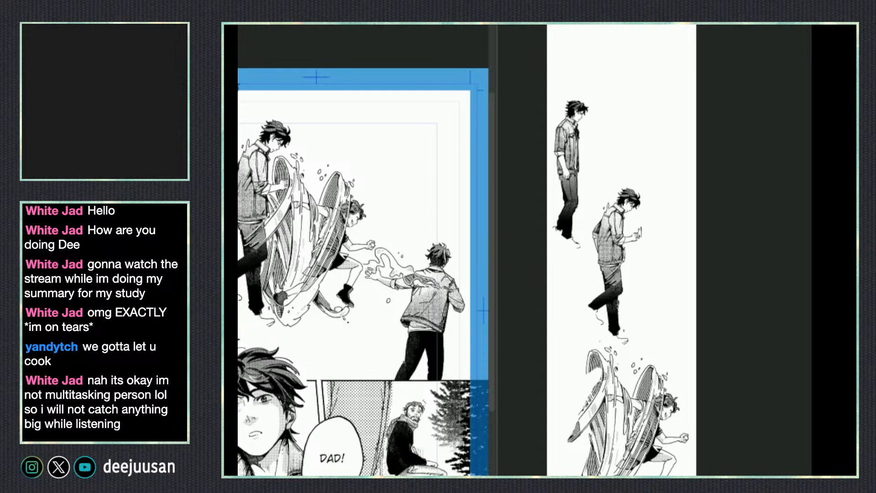
key("ctrl+y")
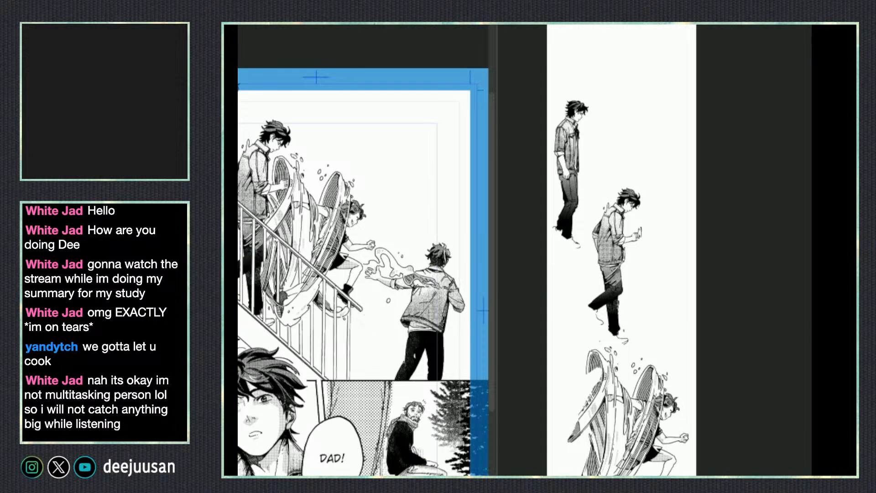
key("ctrl+z")
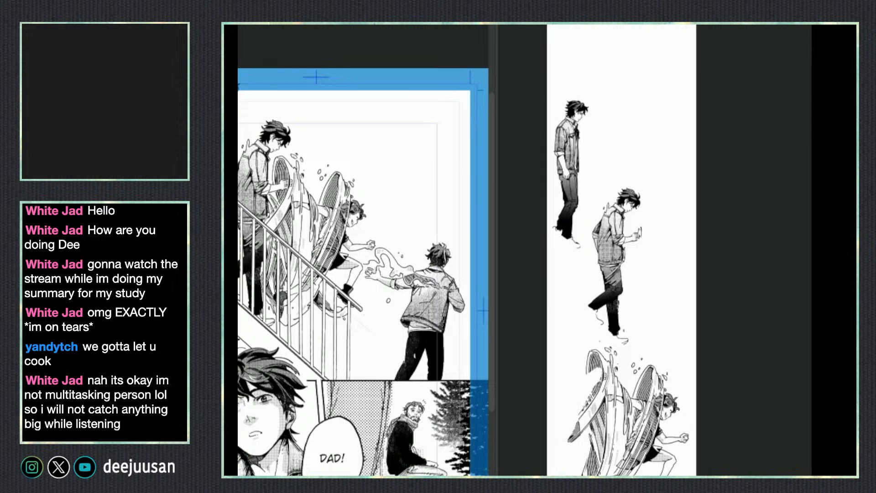
key("ctrl+y")
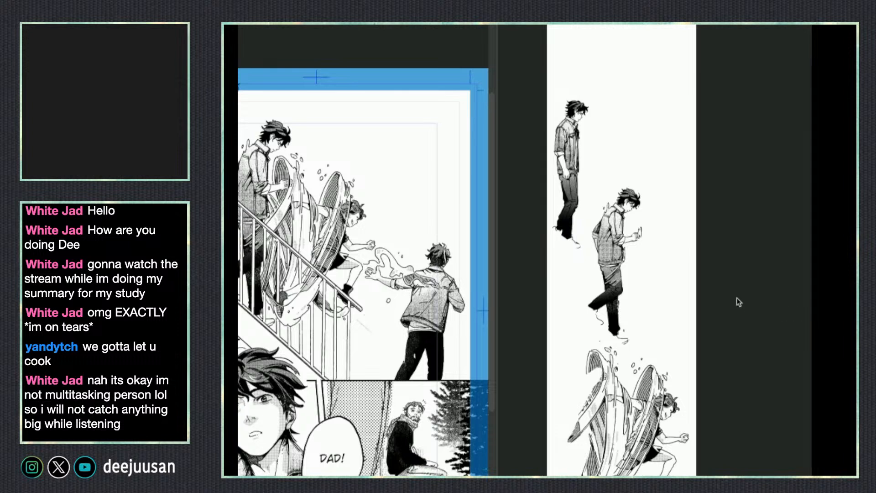
key("ctrl+z")
key("ctrl+z")
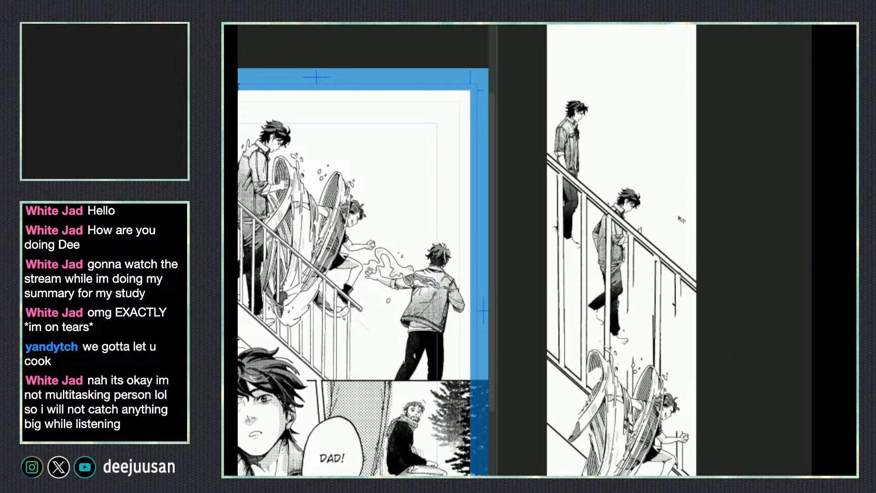
- Scale down the staircase copy and position it across the two standing young men
left_click_drag(655, 27, 671, 315)
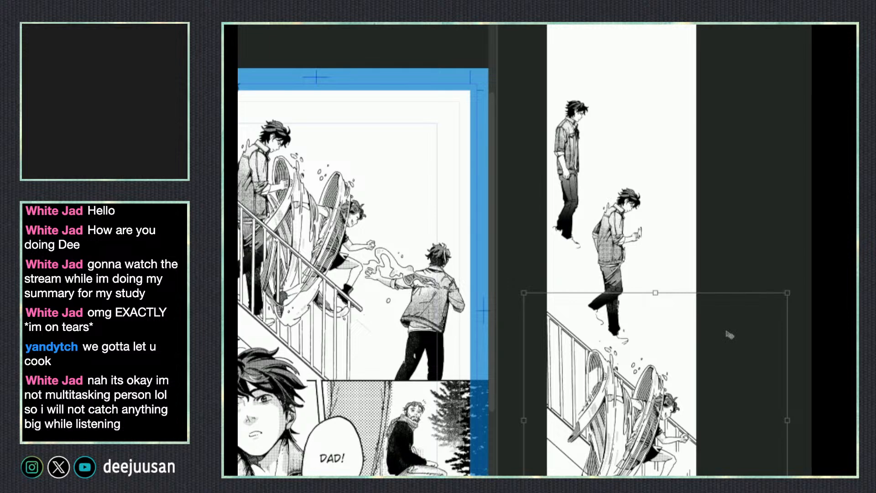
key("ctrl+z")
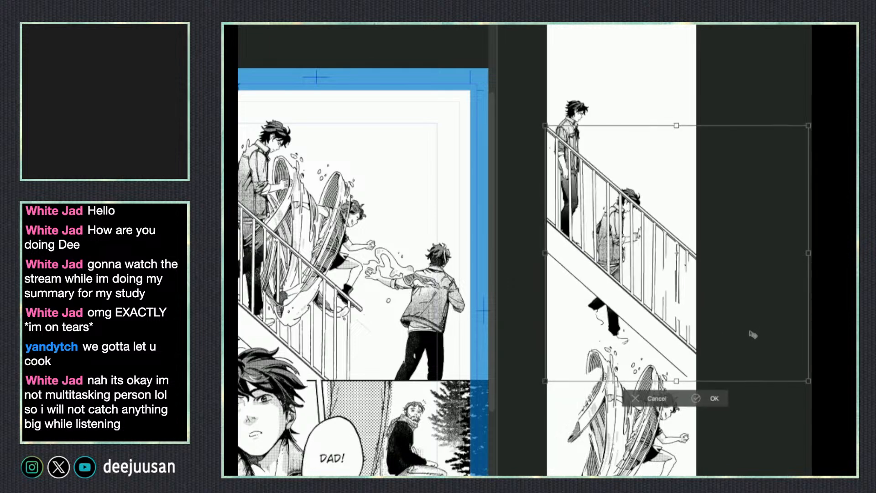
key("Return")
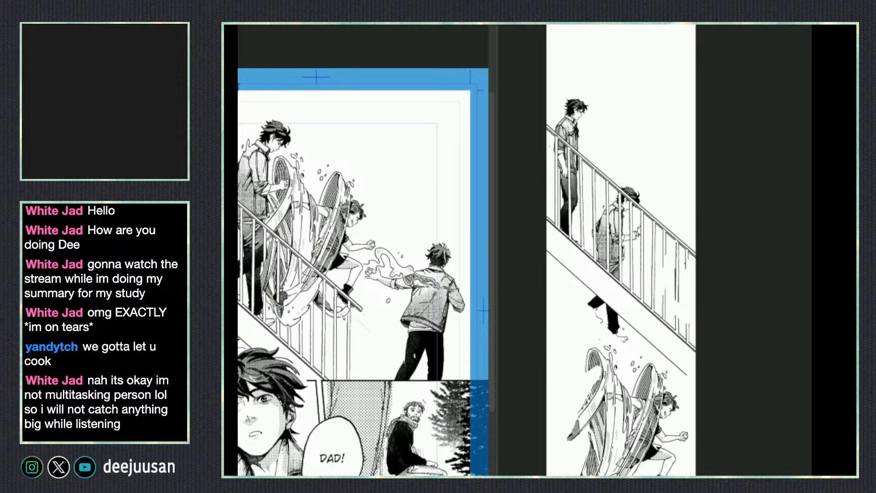
- Reorder the staircase layer so that it sits behind the second young man and in front of the first
key("k")
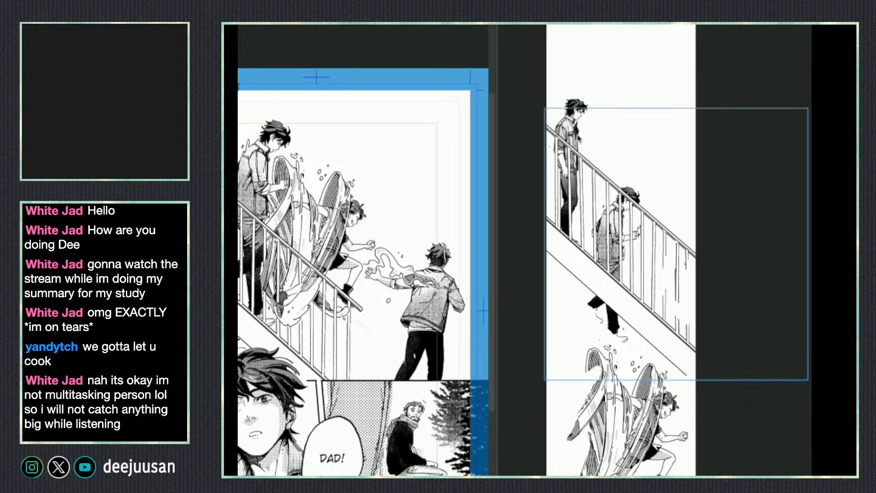
left_click(579, 130)
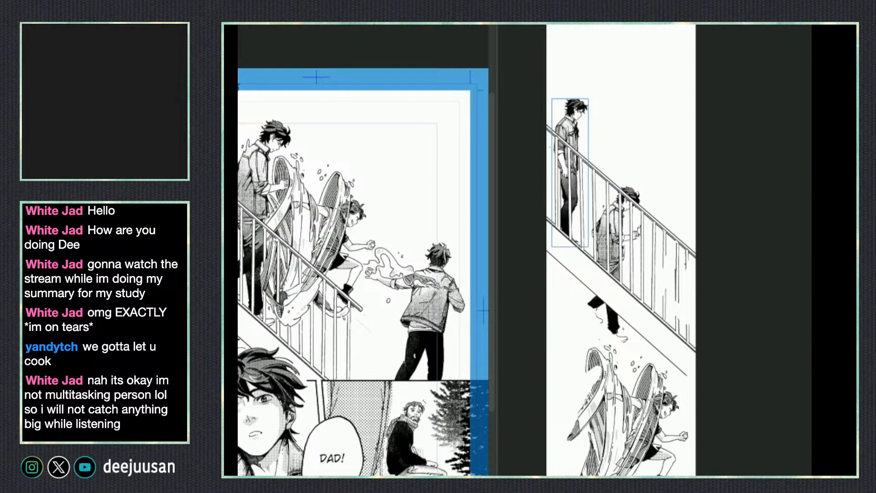
key("alt+[")
key("ctrl+[")
- Shrink the staircase further and align its steps with the first young man's feet at the strip's left edge
key("ctrl+t")
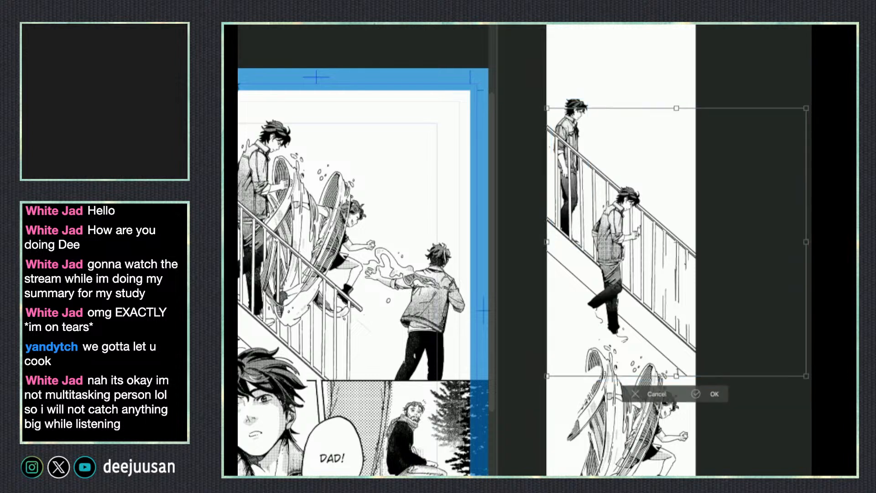
left_click_drag(676, 375, 668, 354)
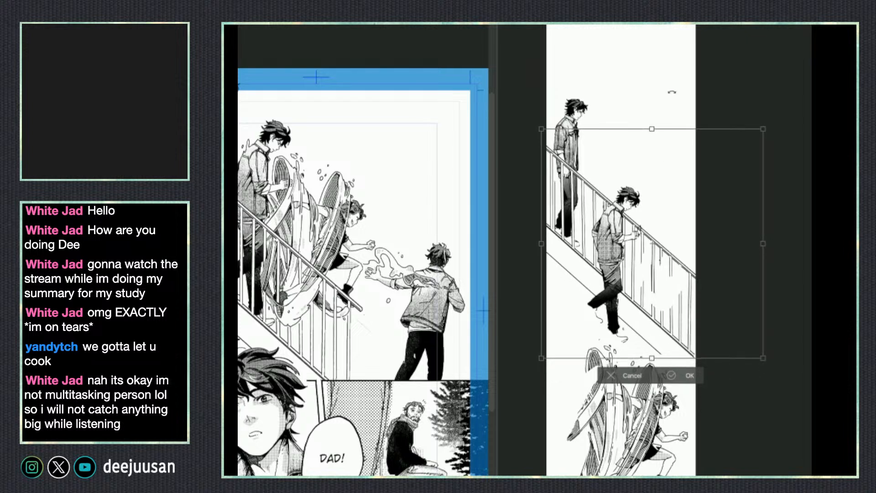
left_click_drag(651, 132, 651, 140)
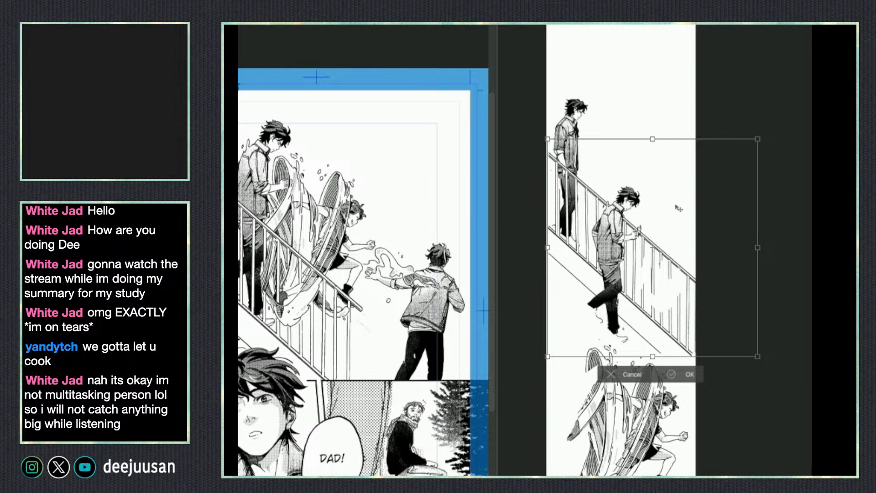
key("Return")
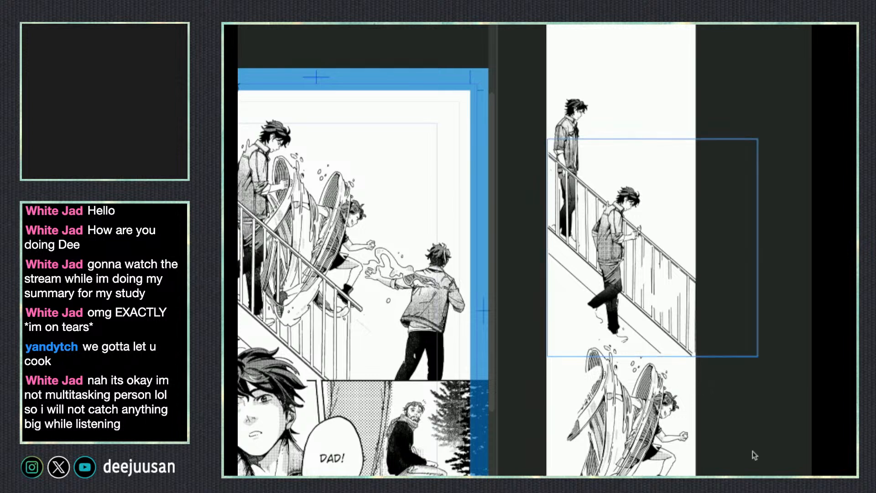
key("ctrl+d")
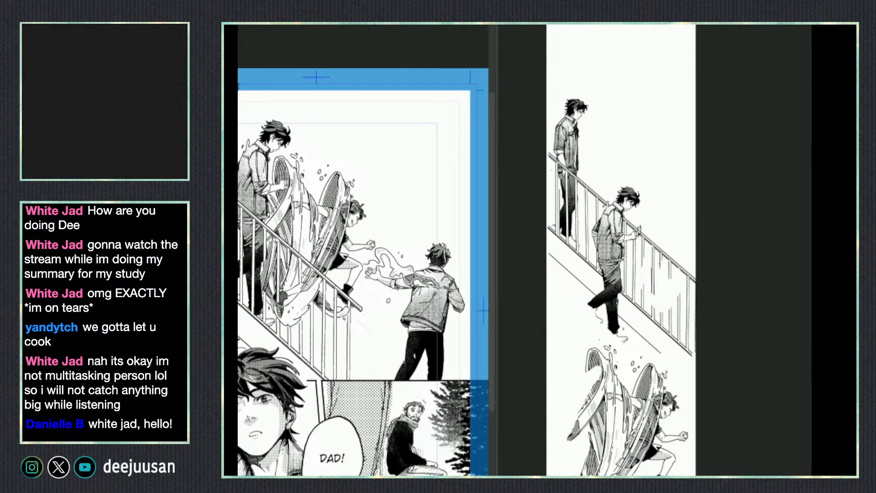
- Paste a second staircase in front of the second young man and arrange the two together below the first staircase
key("ctrl+v")
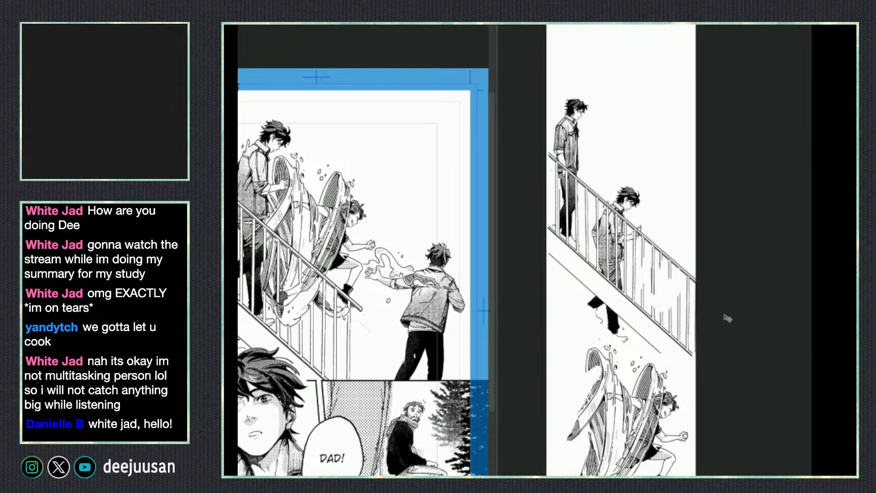
left_click_drag(724, 316, 721, 388)
key("ctrl+z")
left_click_drag(695, 249, 694, 341)
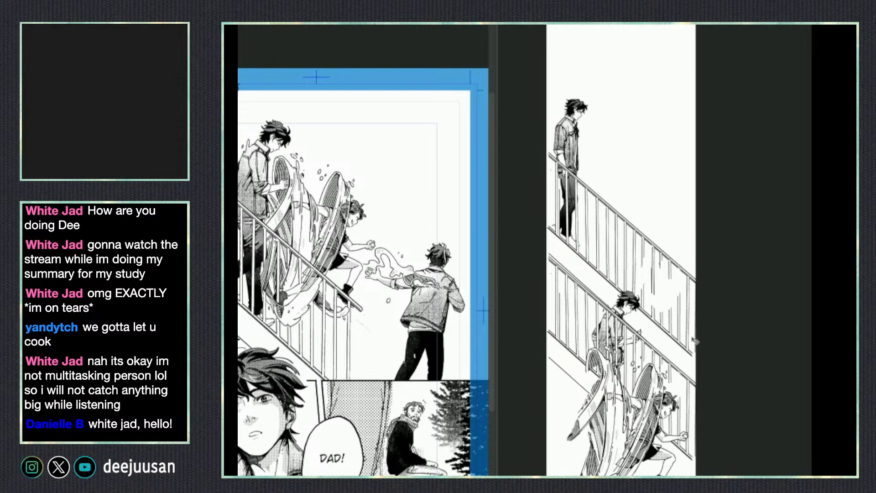
left_click_drag(694, 340, 677, 320)
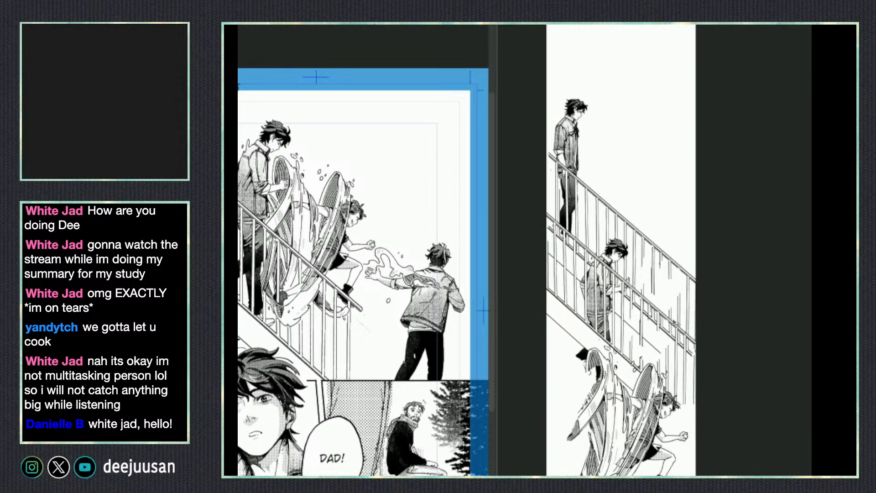
left_click_drag(677, 321, 676, 335)
scroll(720, 344, "down", 3)
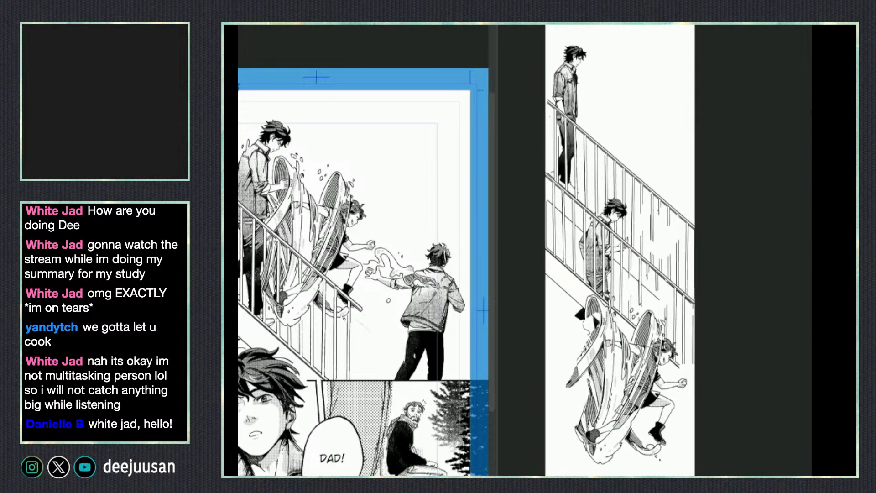
left_click_drag(764, 285, 765, 323)
scroll(793, 322, "down", 3)
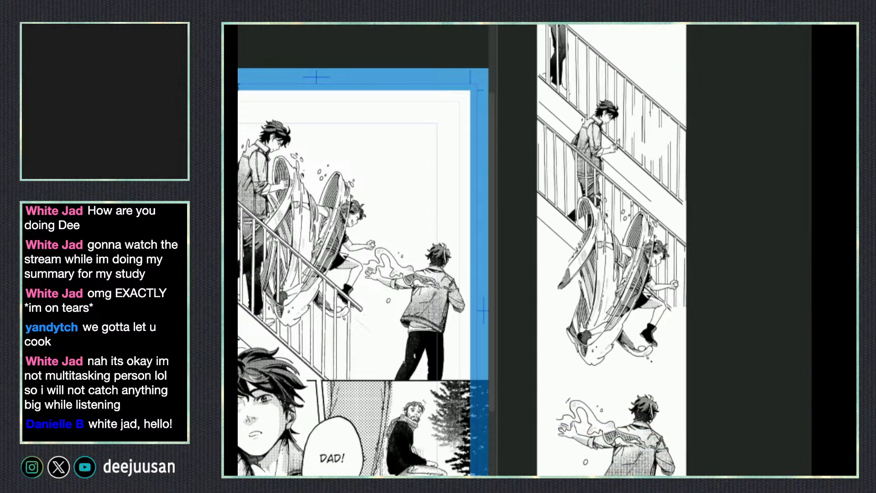
- Paste a third staircase and move it down across the running-boy swirl
key("ctrl+v")
left_click_drag(738, 242, 751, 363)
scroll(809, 188, "down", 2)
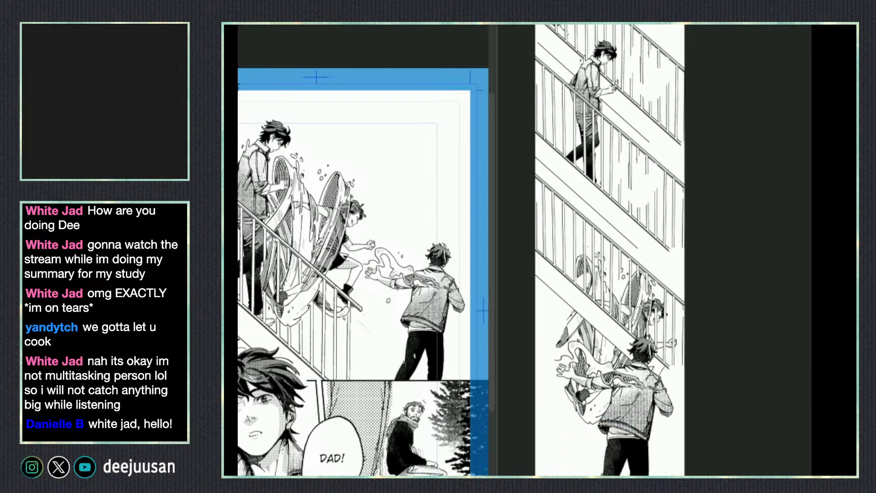
left_click_drag(769, 288, 768, 415)
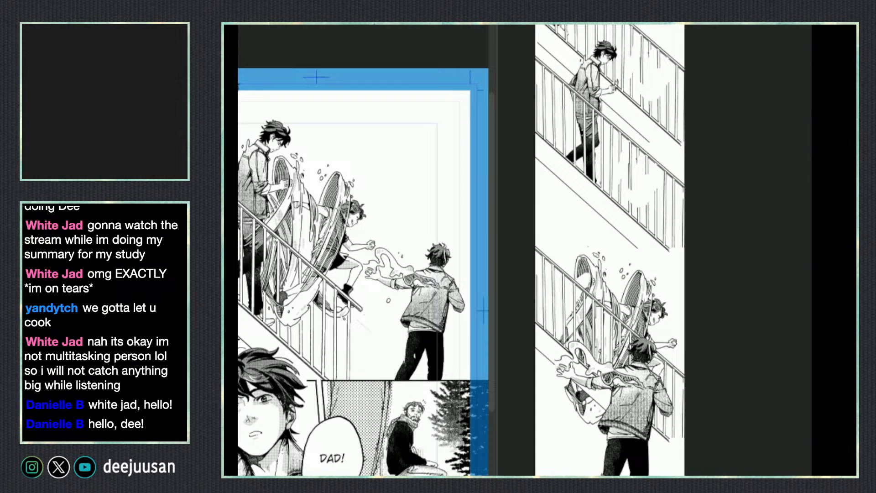
- Move the man seen from behind farther down the strip, clear of the running-boy swirl
left_click_drag(710, 459, 721, 289)
left_click_drag(694, 324, 691, 474)
scroll(711, 392, "up", 5)
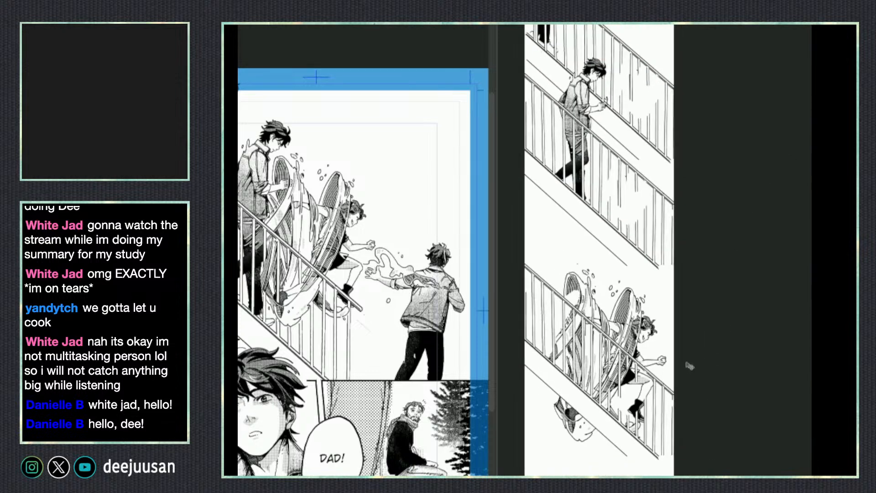
- Raise the running-boy swirl closer to the second staircase and realign the third staircase across the swirl's lower part
left_click_drag(628, 448, 596, 471)
scroll(698, 299, "up", 3)
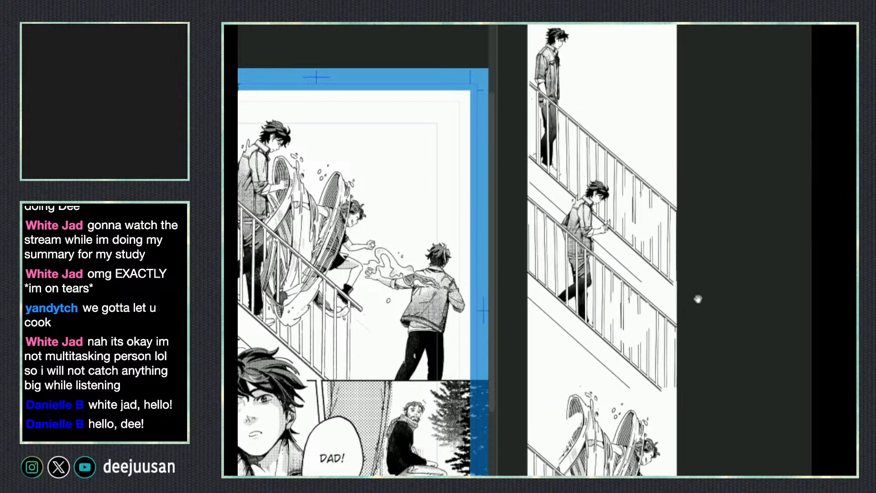
left_click(660, 199)
left_click_drag(644, 459, 658, 415)
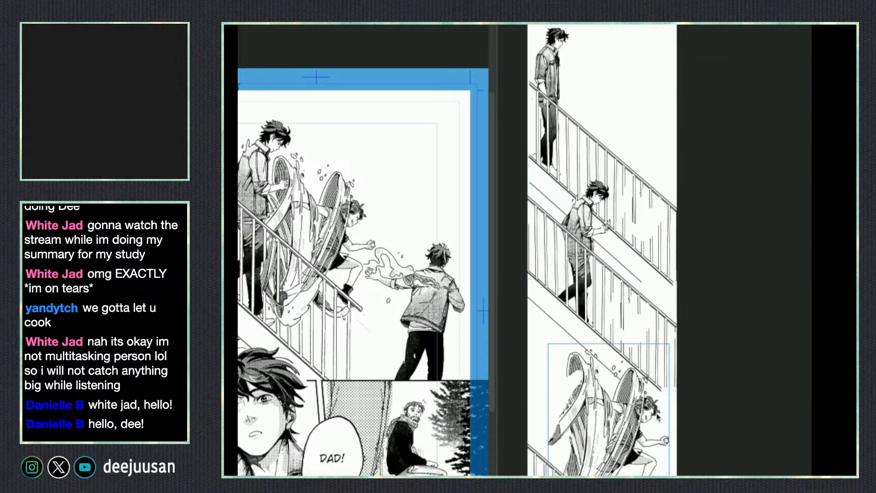
left_click_drag(553, 466, 553, 432)
left_click_drag(602, 411, 591, 411)
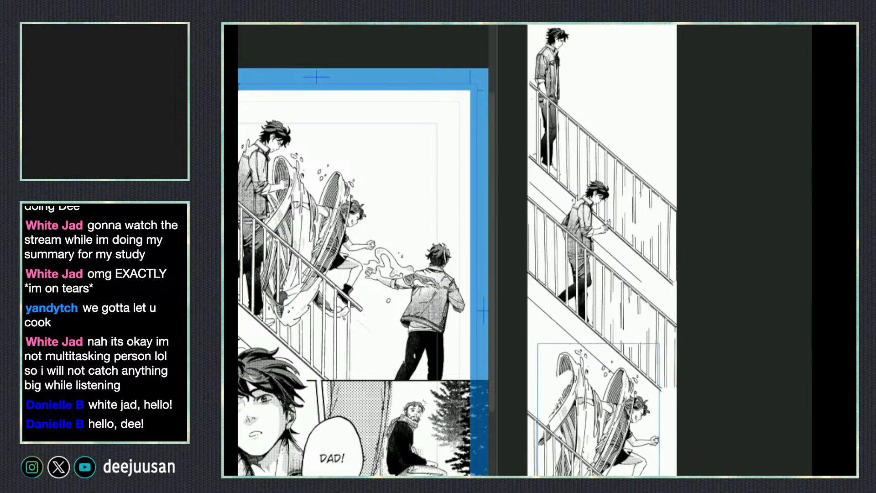
key("ctrl+z")
left_click(553, 433)
left_click_drag(552, 433, 533, 422)
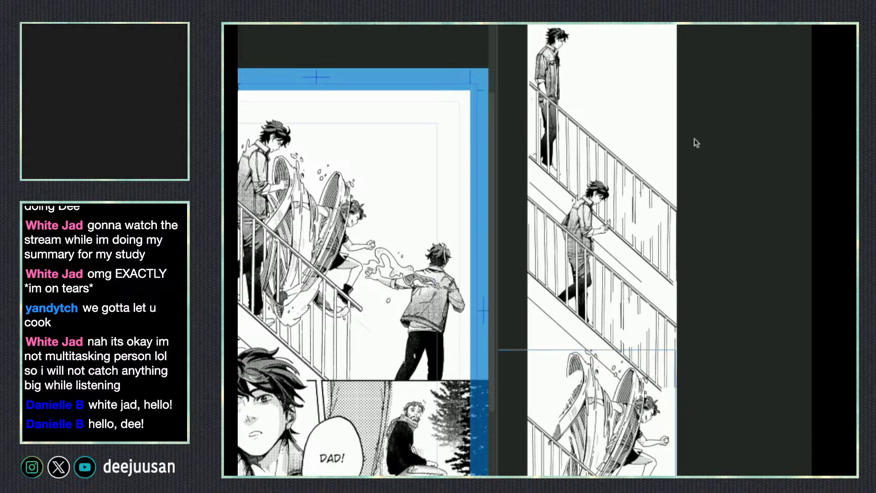
- Move the first young man and his staircase up the strip, widening the gap above the second staircase
left_click_drag(695, 227, 695, 242)
left_click_drag(661, 161, 656, 330)
left_click_drag(557, 273, 557, 224)
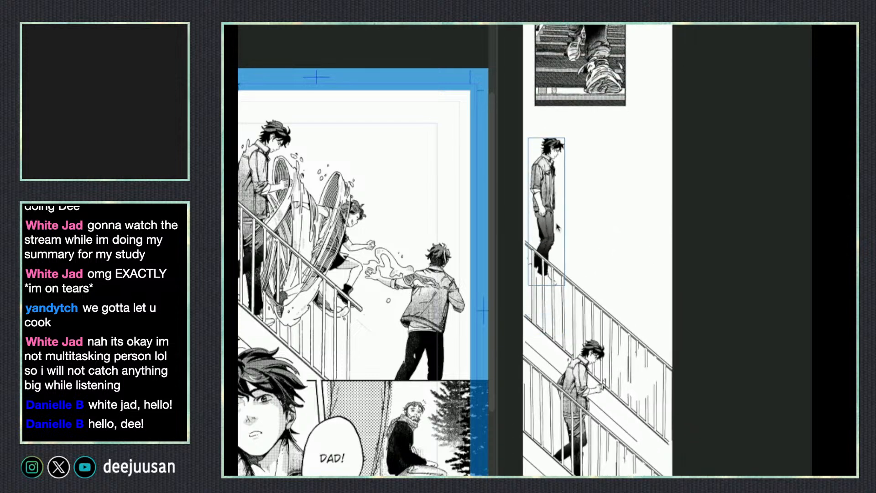
left_click_drag(583, 296, 587, 236)
left_click_drag(598, 270, 598, 270)
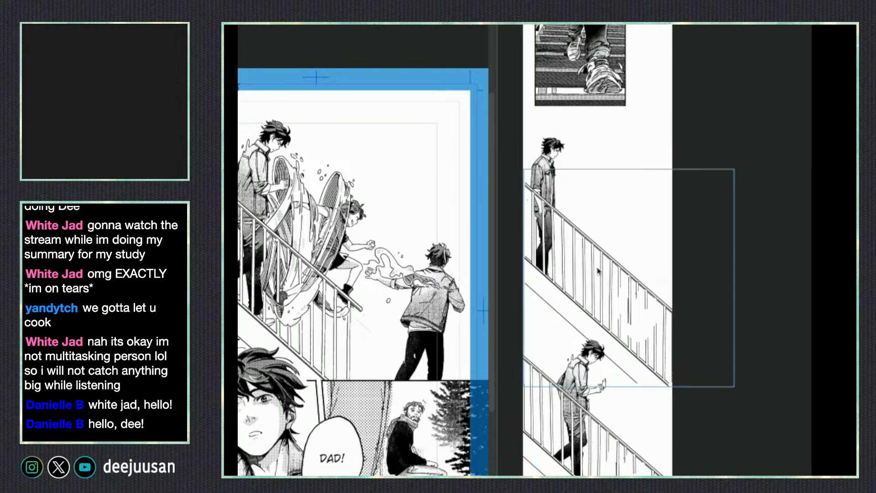
- Show the caption boxes over the source page's staircase scene and select the "Before my calm," caption
left_click(376, 323)
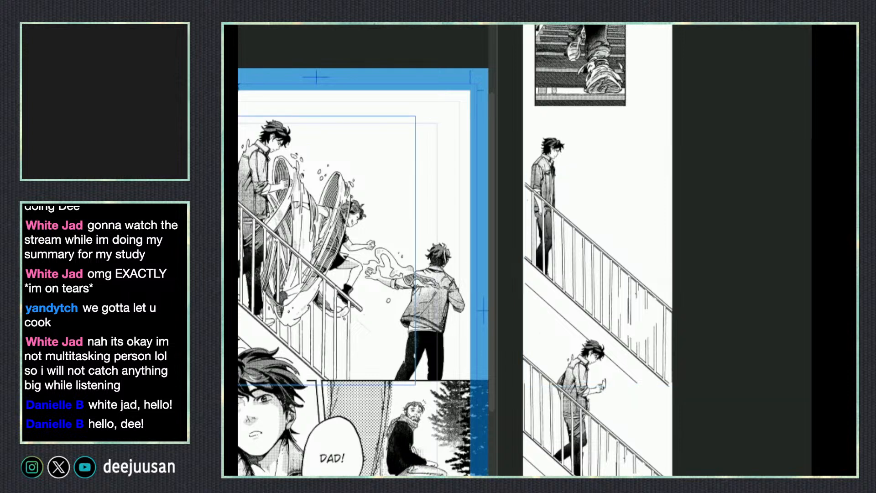
left_click(303, 106)
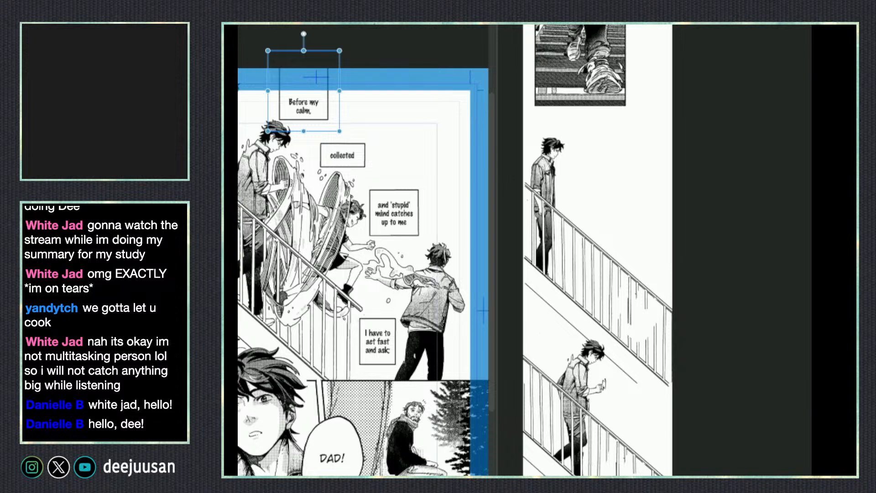
left_click(766, 406)
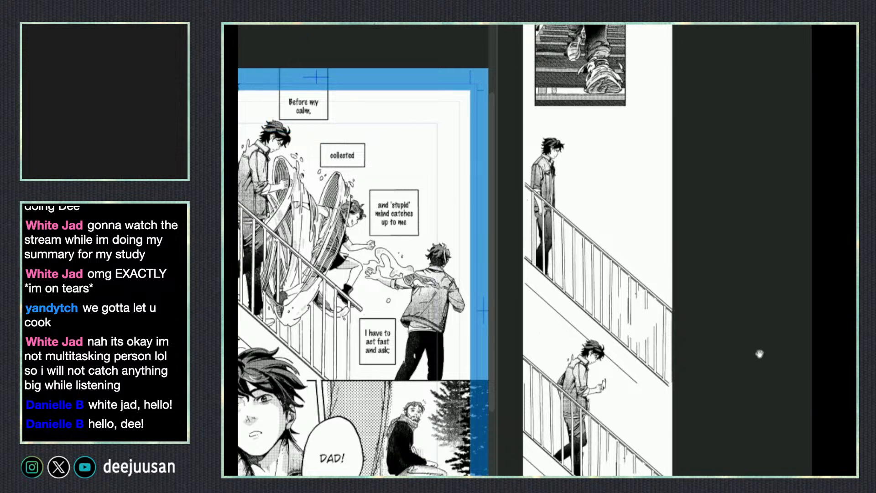
- Nudge the second young man slightly upward behind the second staircase's railing
scroll(757, 387, "down", 3)
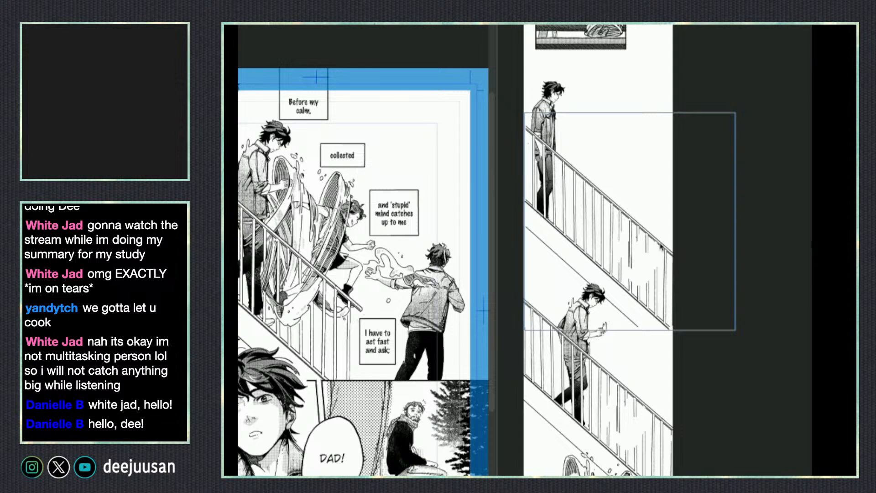
left_click(579, 337)
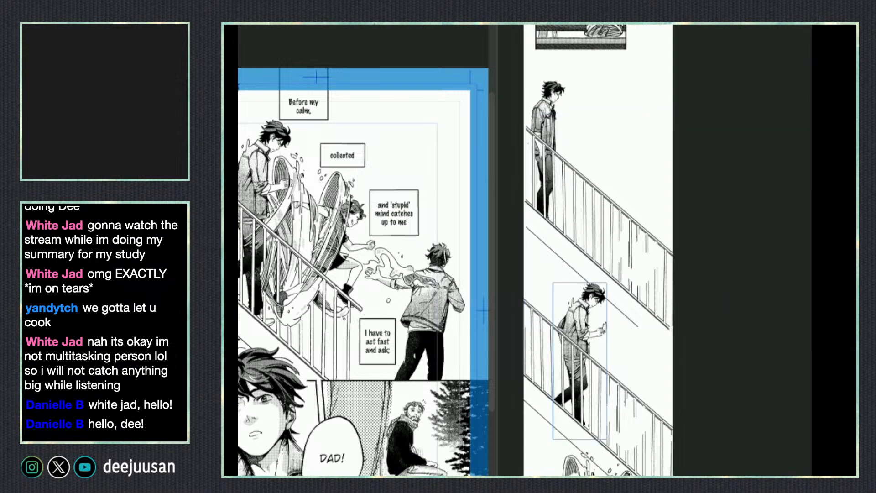
left_click_drag(580, 337, 579, 331)
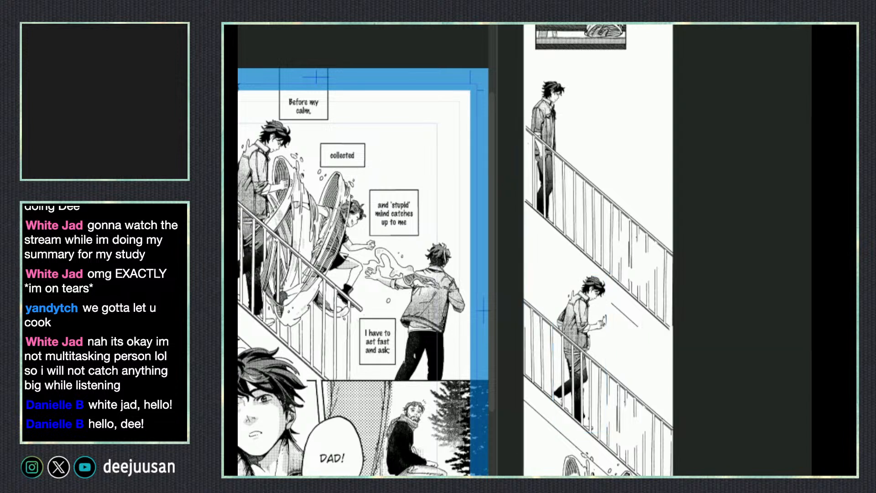
- Copy the "Before my calm," caption from the source page into the strip beside the first young man and start scaling it down
scroll(717, 308, "down", 3)
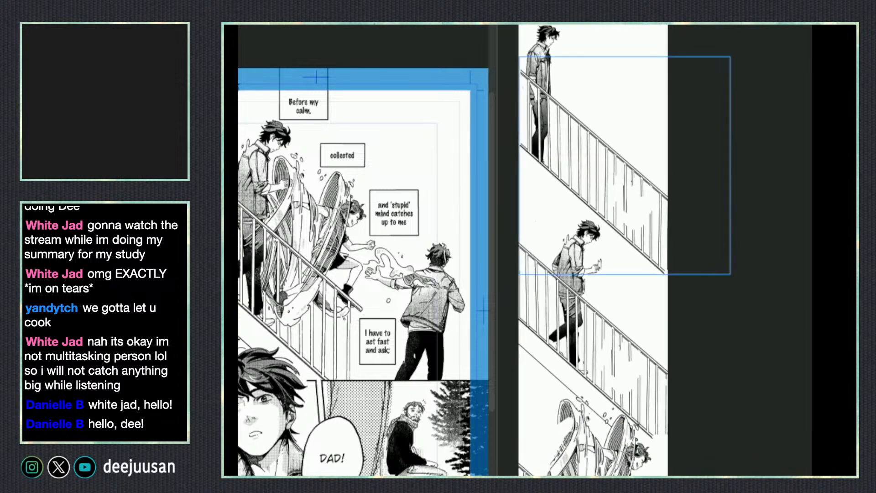
left_click(413, 308)
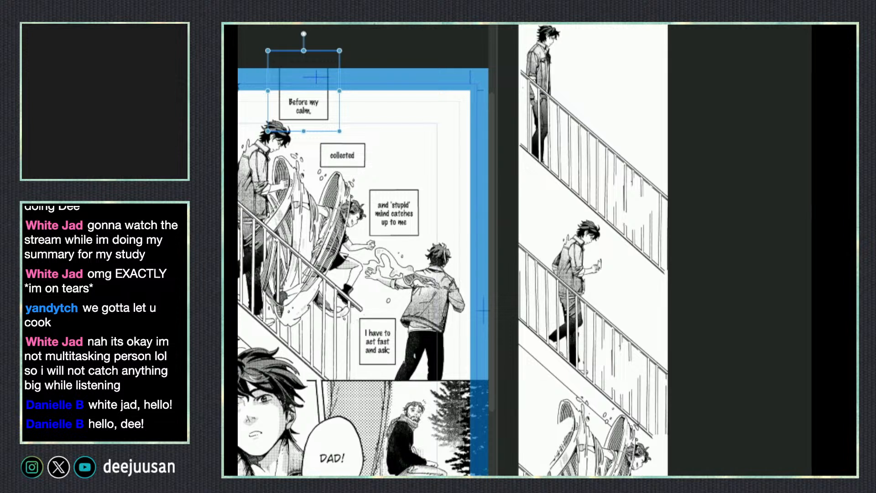
key("ctrl+c")
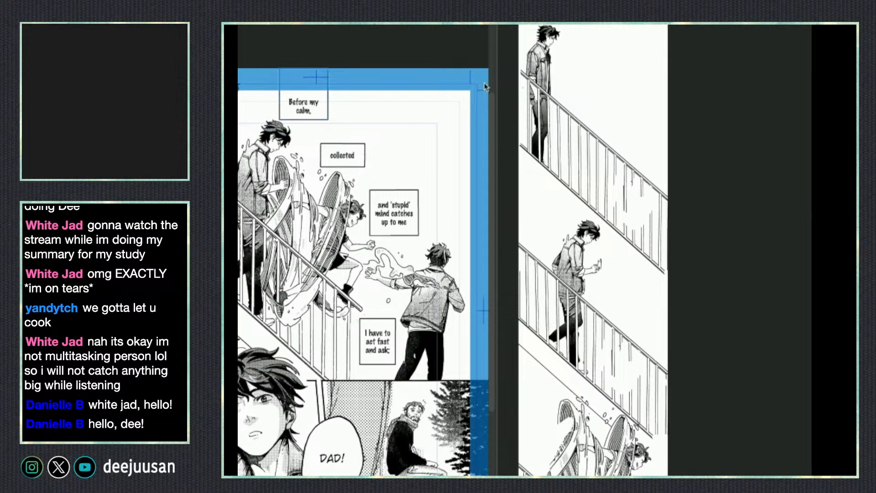
left_click(696, 218)
key("ctrl+v")
left_click_drag(707, 205, 637, 102)
key("ctrl+t")
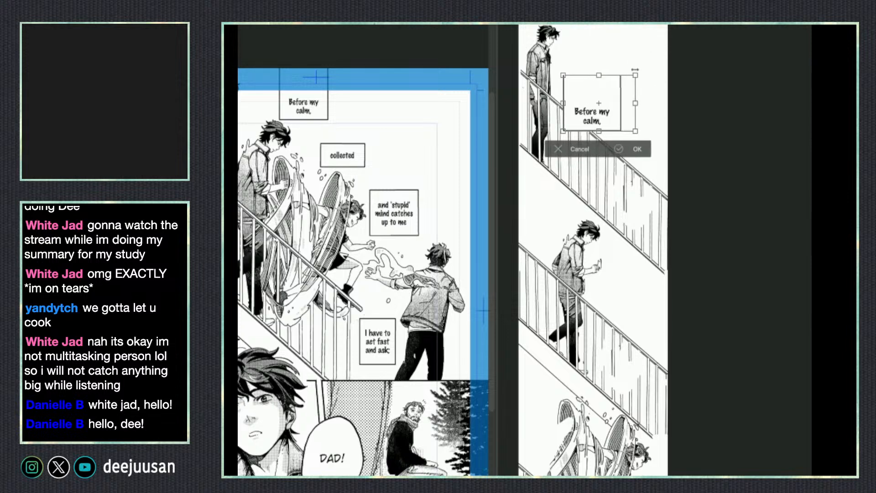
- Resize the "Before my calm," caption and place it above the first staircase's railing, beside the first young man
left_click_drag(676, 79, 677, 212)
left_click_drag(629, 242, 639, 206)
key("ctrl+z")
key("ctrl+z")
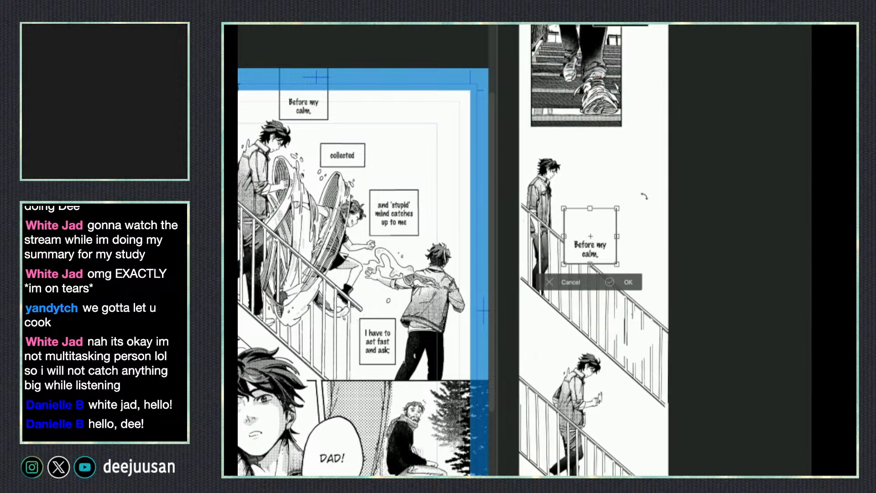
left_click_drag(610, 240, 627, 220)
left_click_drag(632, 184, 641, 173)
left_click_drag(634, 219, 627, 214)
key("Return")
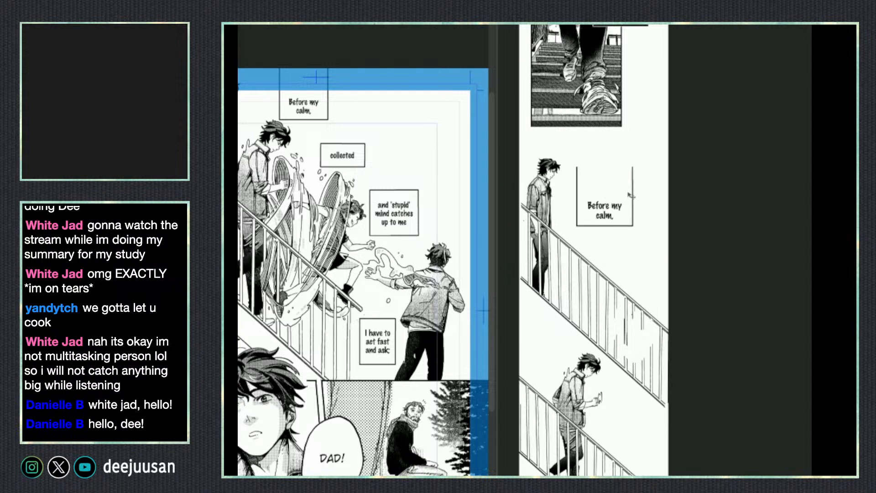
- Delete the open-topped upper part of the "Before my calm," caption's frame and clear the selection
left_click_drag(649, 153, 570, 189)
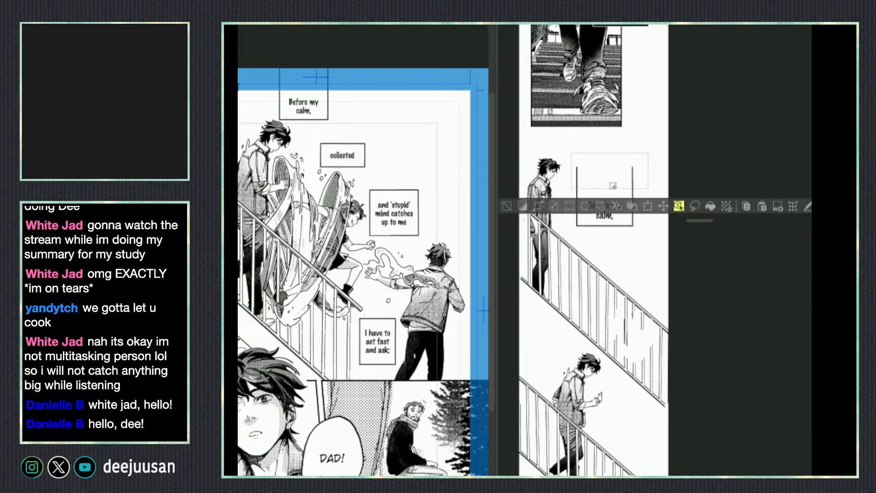
key("Delete")
key("ctrl+d")
- Duplicate the lower border of the "Before my calm," caption box above the text for reuse as its missing upper edge
mouse_move(638, 207)
left_mouse_down()
mouse_move(627, 231)
mouse_move(574, 238)
left_mouse_up()
left_click_drag(573, 207, 624, 169)
key("ctrl+z")
left_click_drag(631, 230, 507, 170)
key("ctrl+t")
left_click_drag(630, 175, 630, 191)
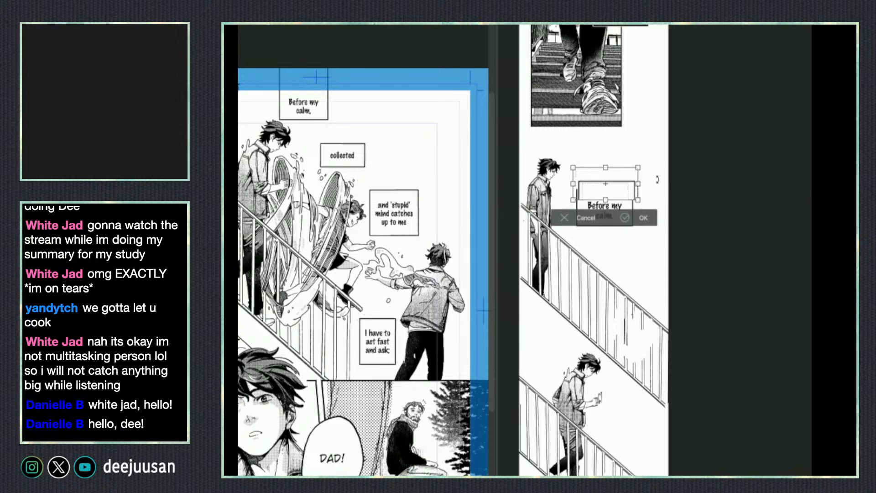
key("ctrl+z")
key("ctrl+z")
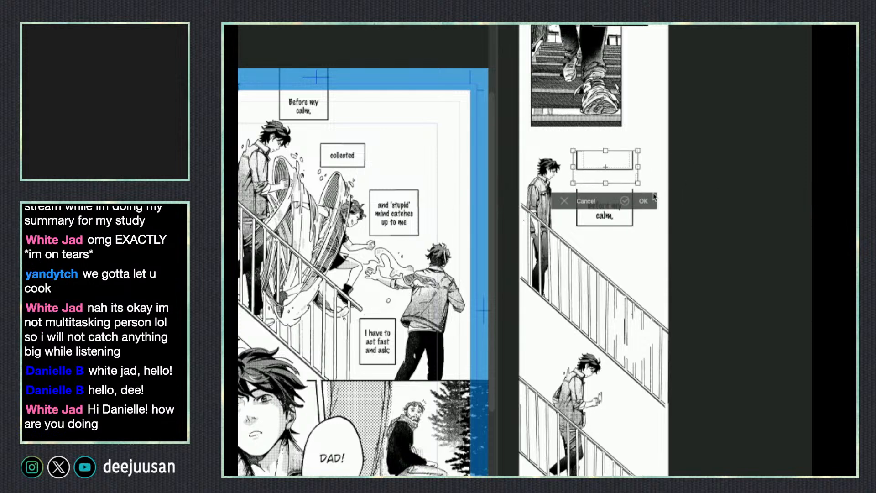
- Flip the copied border vertically and align it over the "Before my calm," text to close the caption box
left_click_drag(664, 154, 546, 187)
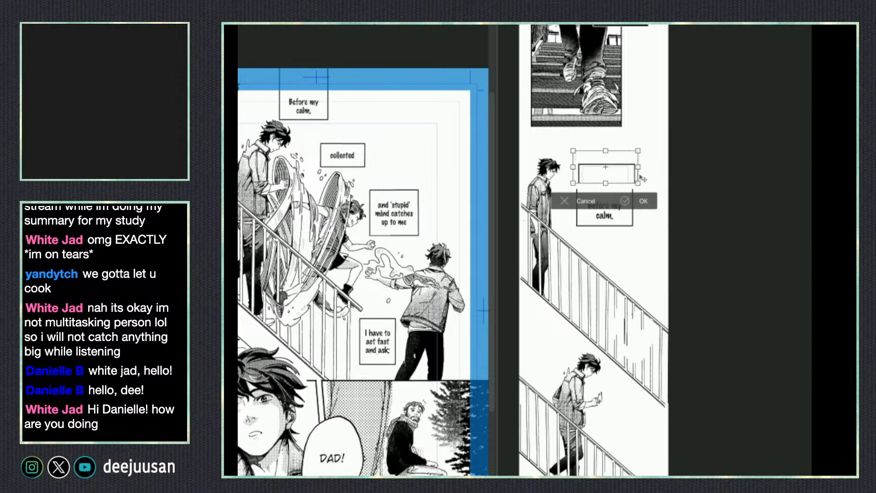
left_click_drag(642, 179, 632, 179)
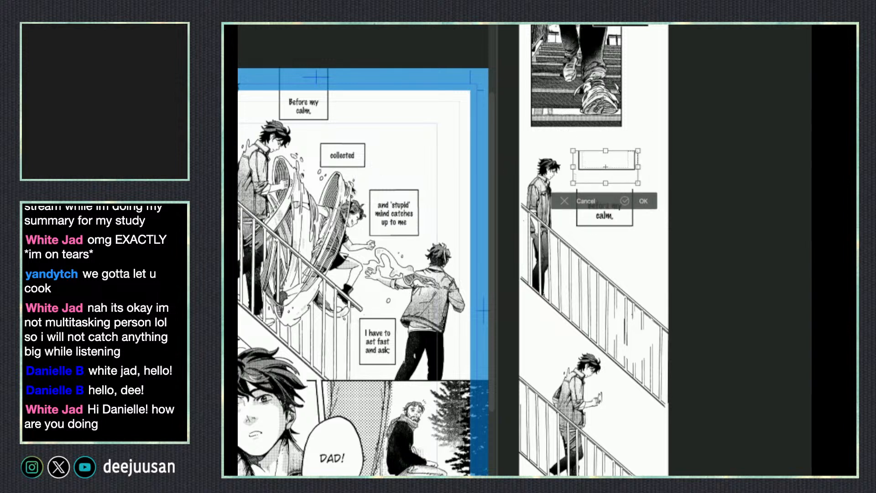
key("ctrl+z")
key("ctrl+z")
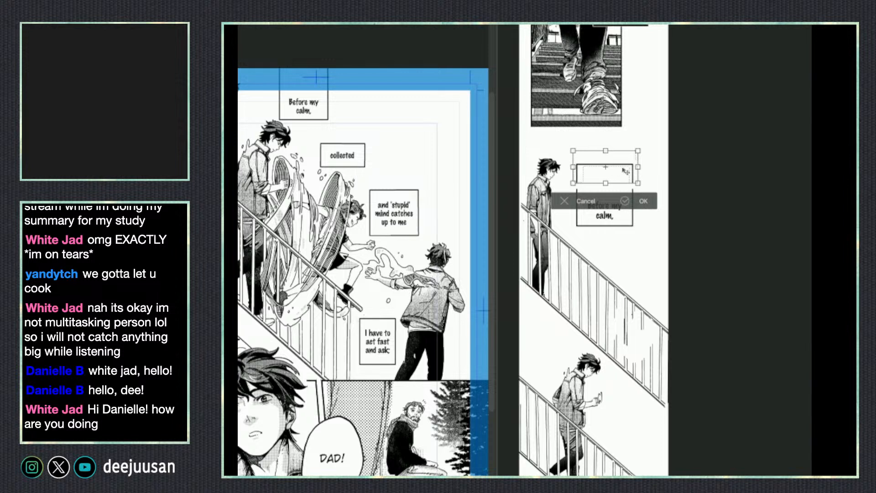
left_click_drag(623, 169, 625, 197)
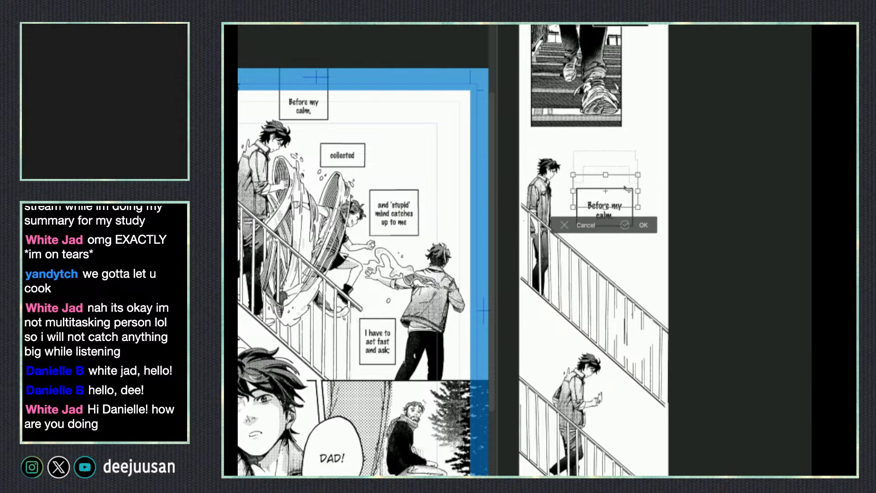
key("Return")
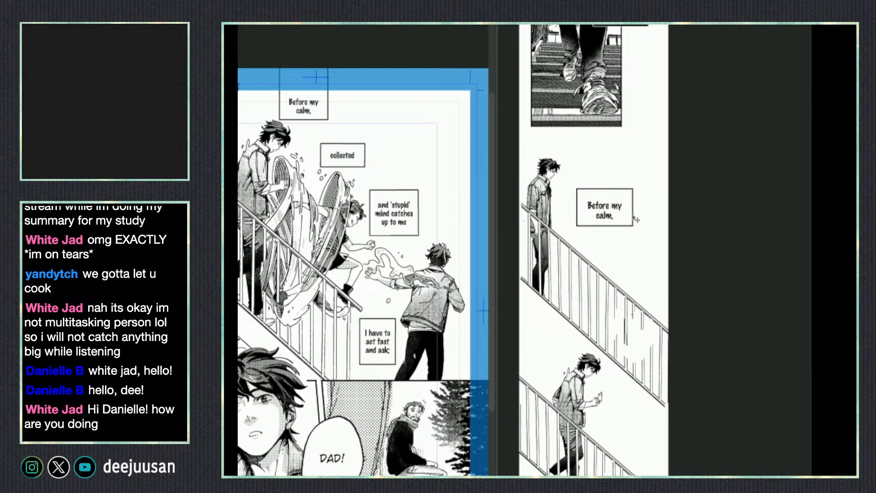
- Nudge the "Before my calm," text up to center it in its box, and shift the whole caption slightly up and left
left_click_drag(626, 194, 585, 224)
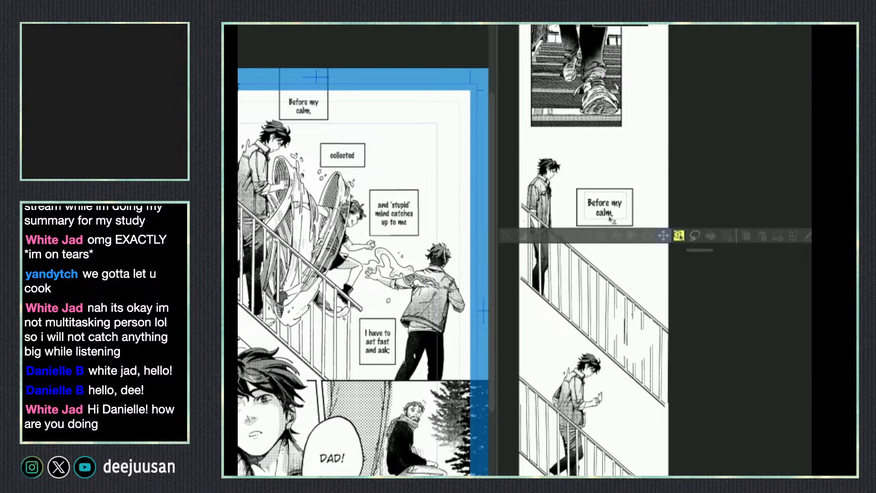
key("ctrl+d")
left_click_drag(665, 275, 662, 265)
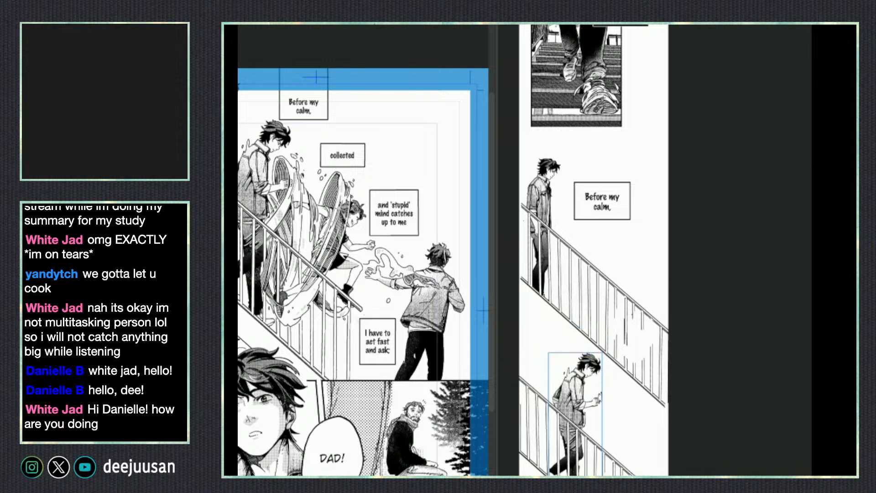
- Raise the second young man with his staircase closer to the first staircase, and shift the figure slightly left
left_click_drag(720, 343, 722, 315)
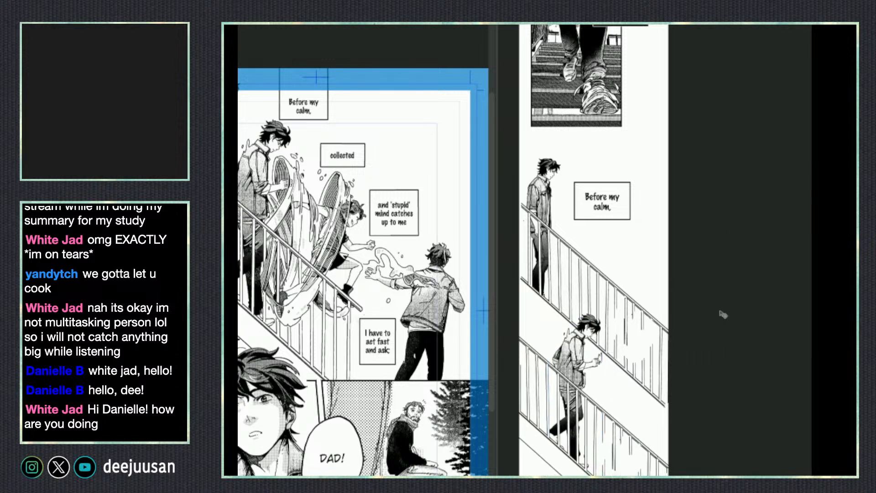
left_click_drag(586, 367, 580, 368)
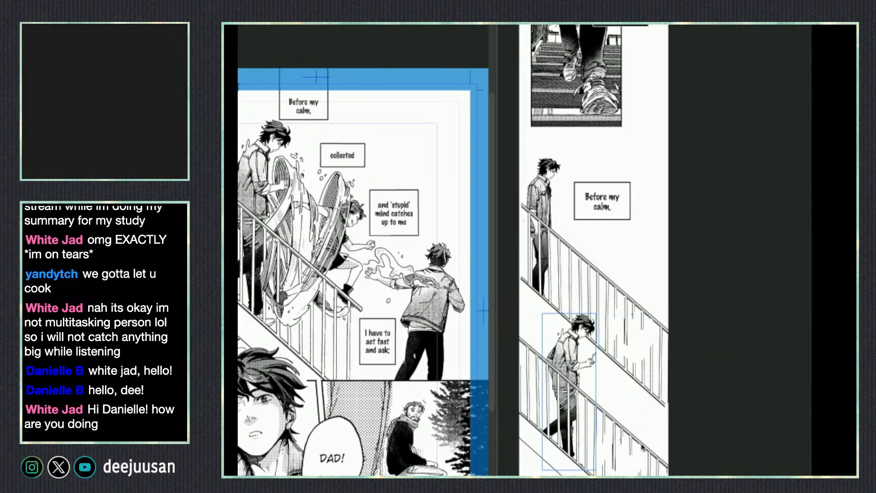
left_click(682, 445)
left_click_drag(682, 445, 674, 428)
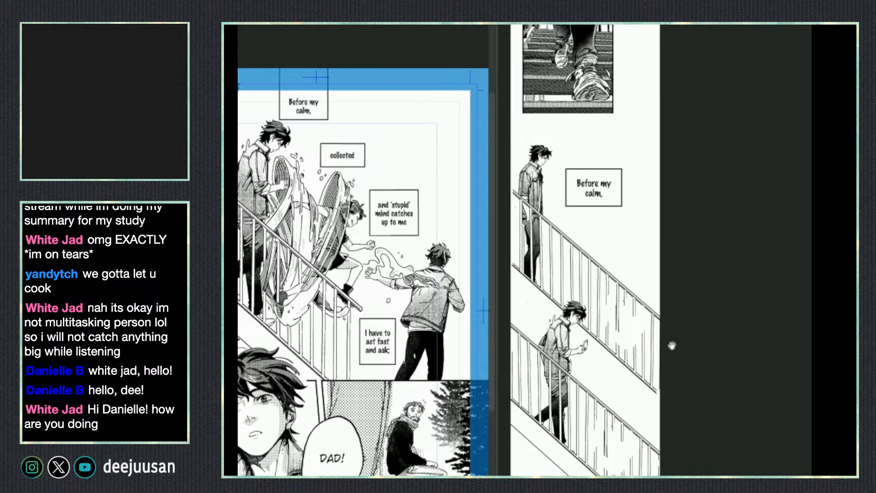
- Copy the "collected" caption from the source page into the strip, scale it down and place it up and right of the second young man
left_click(363, 159)
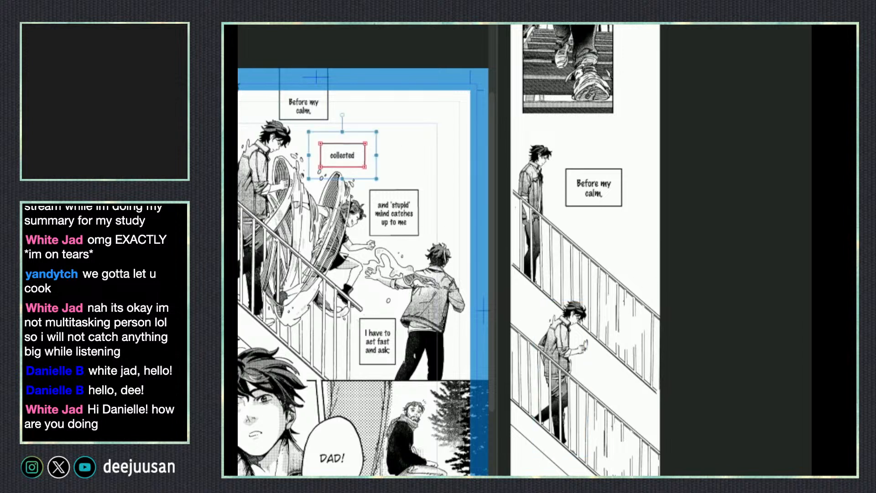
key("ctrl+c")
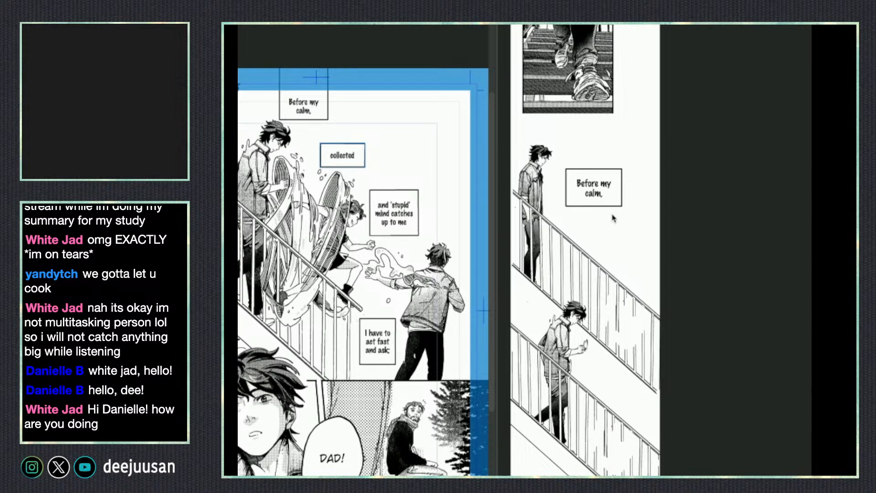
left_click(667, 269)
key("ctrl+v")
left_click_drag(709, 288, 640, 300)
key("ctrl+t")
key("Return")
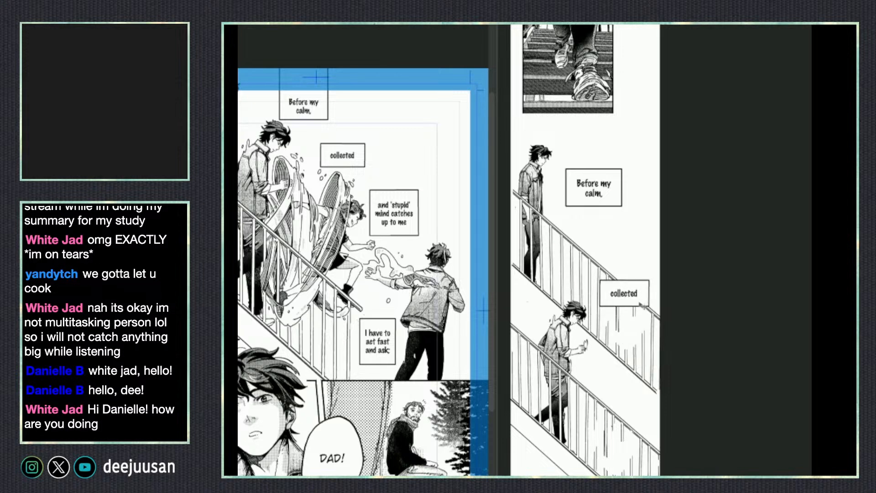
left_click_drag(648, 373, 649, 285)
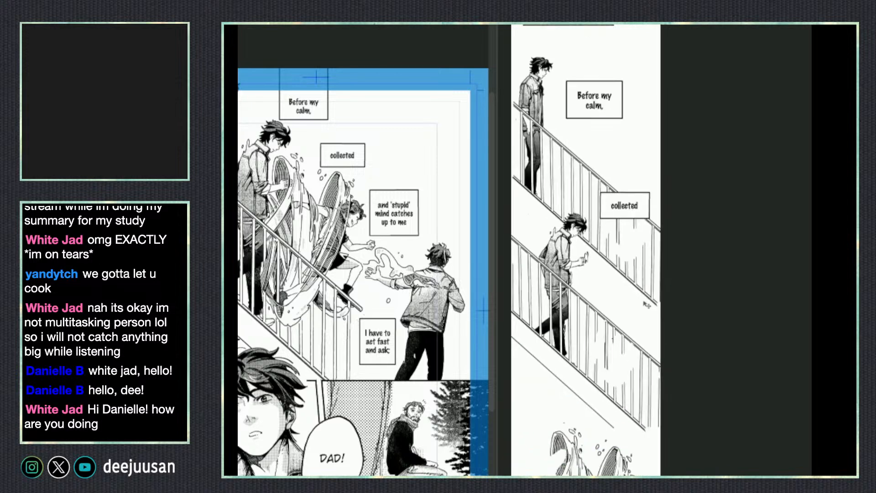
left_click(414, 235)
left_click(700, 388)
left_click(423, 241)
left_click(342, 155)
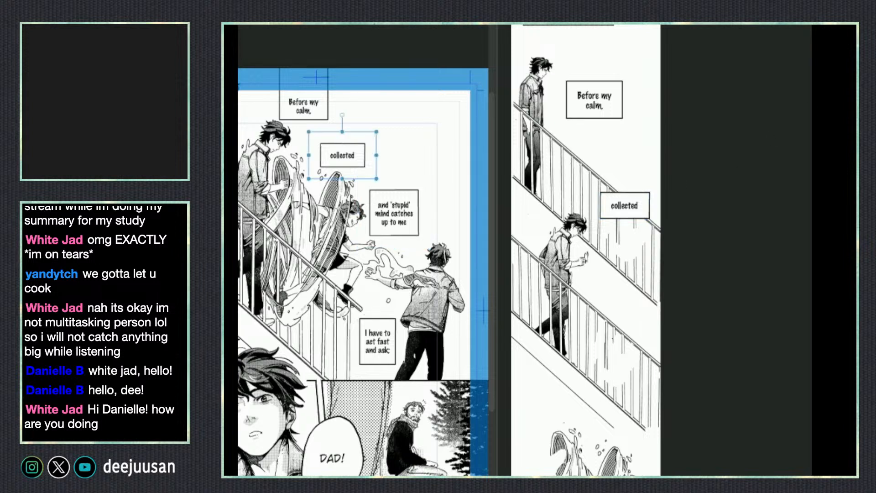
left_click(342, 155)
left_click(342, 156)
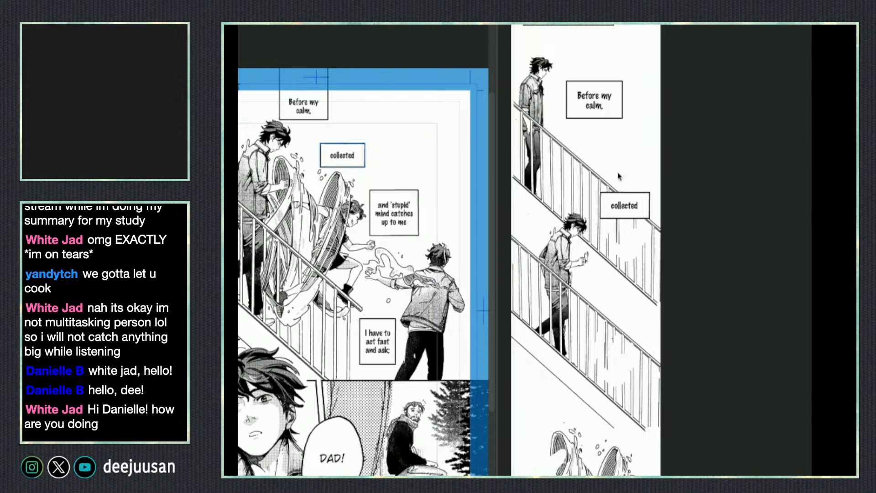
left_click_drag(682, 382, 644, 314)
key("super+v")
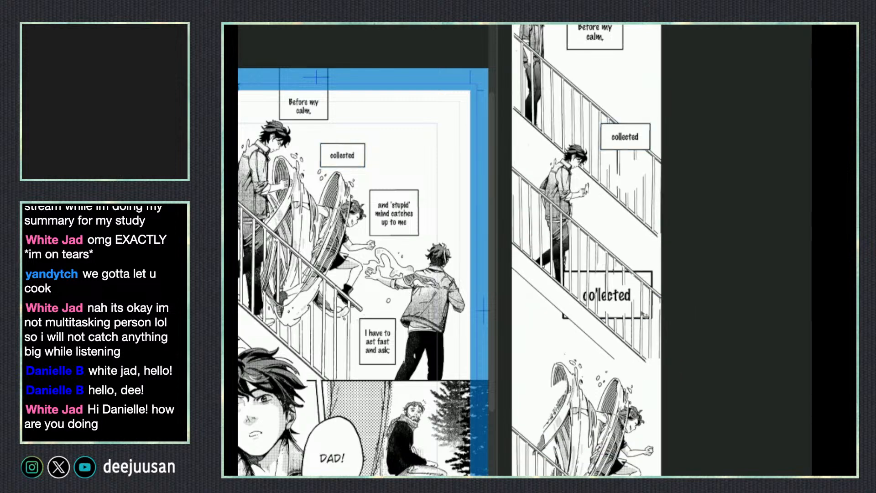
key("super+t")
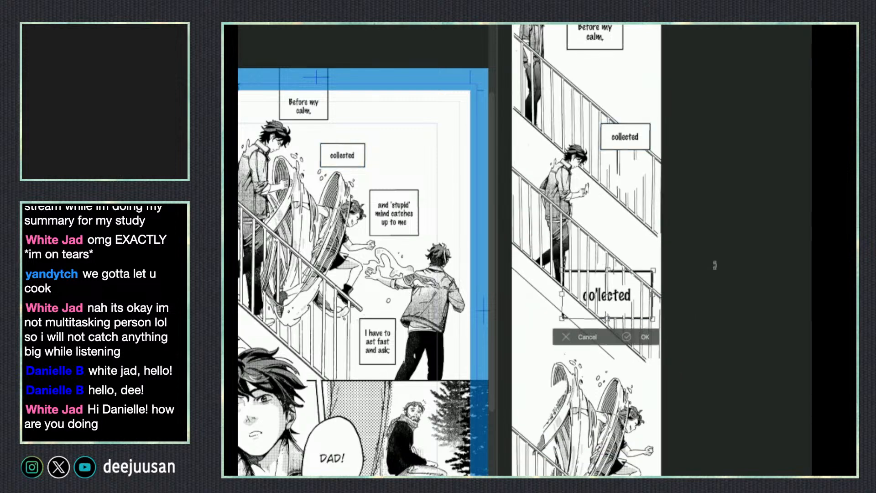
key("super+z")
key("super+z")
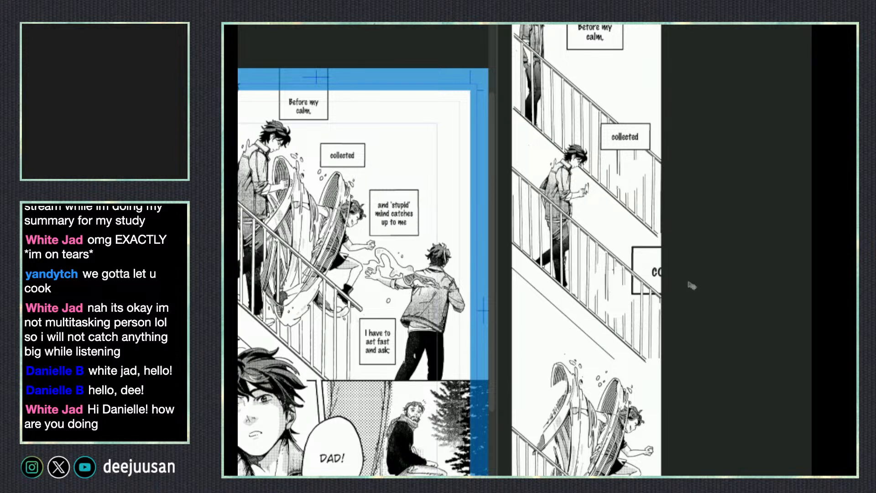
key("super+z")
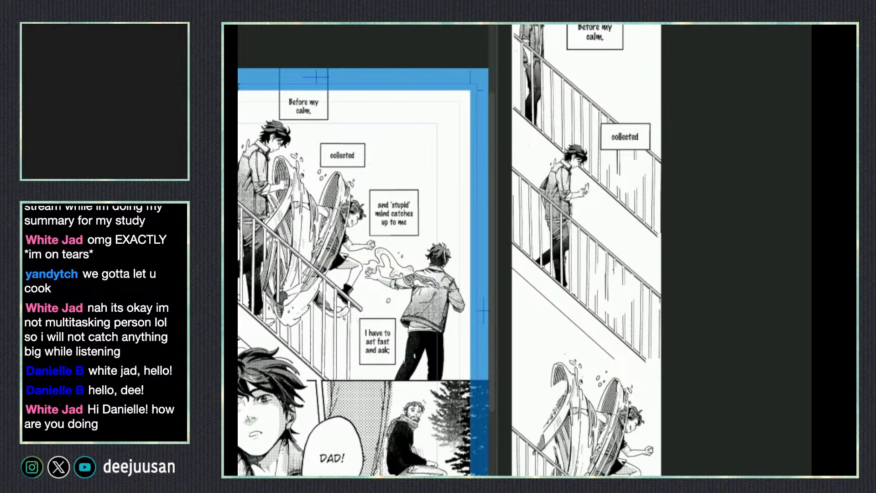
- Paste the "and 'stupid' mind catches up to me" caption into the strip, scale it down and place it over the second staircase
key("ctrl+v")
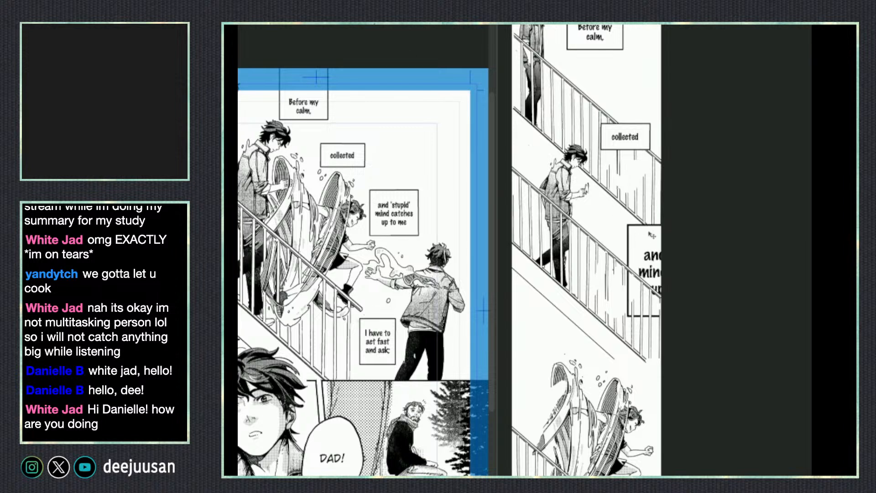
left_click_drag(682, 285, 626, 264)
key("ctrl+t")
key("Return")
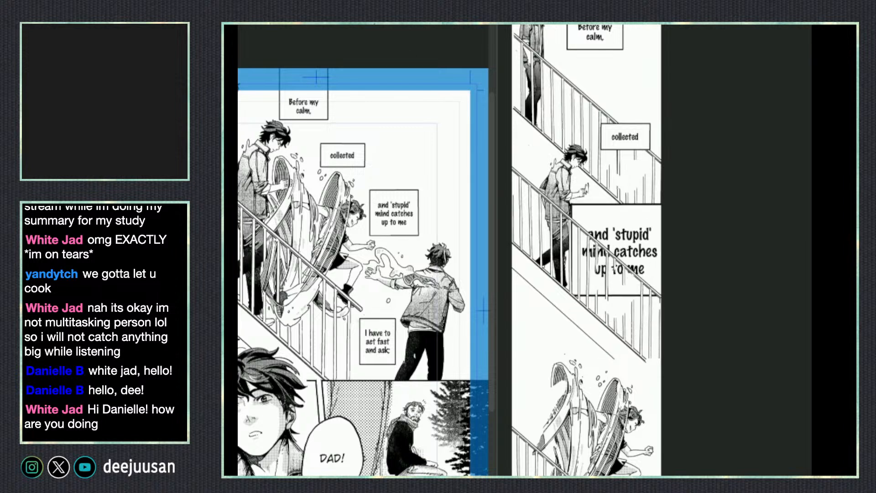
key("ctrl+t")
left_click_drag(667, 205, 632, 240)
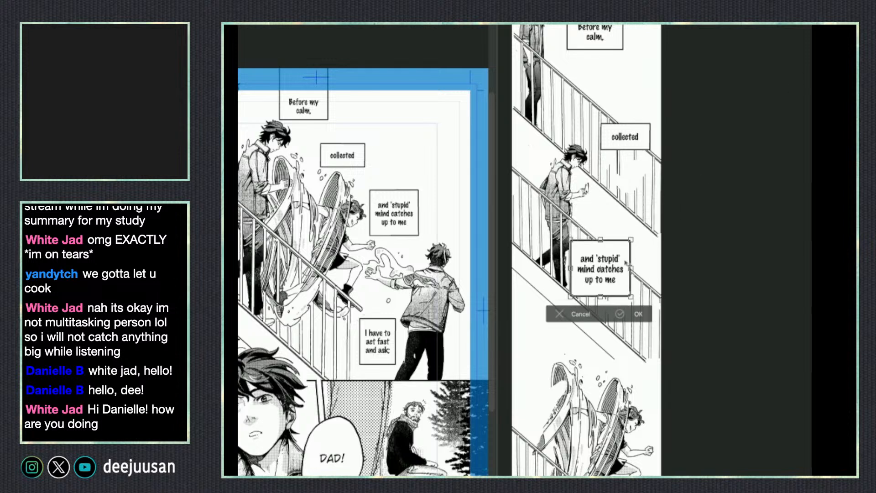
mouse_move(627, 281)
left_mouse_down()
mouse_move(641, 301)
mouse_move(641, 285)
mouse_move(637, 304)
mouse_move(645, 293)
mouse_move(637, 278)
left_mouse_up()
key("Return")
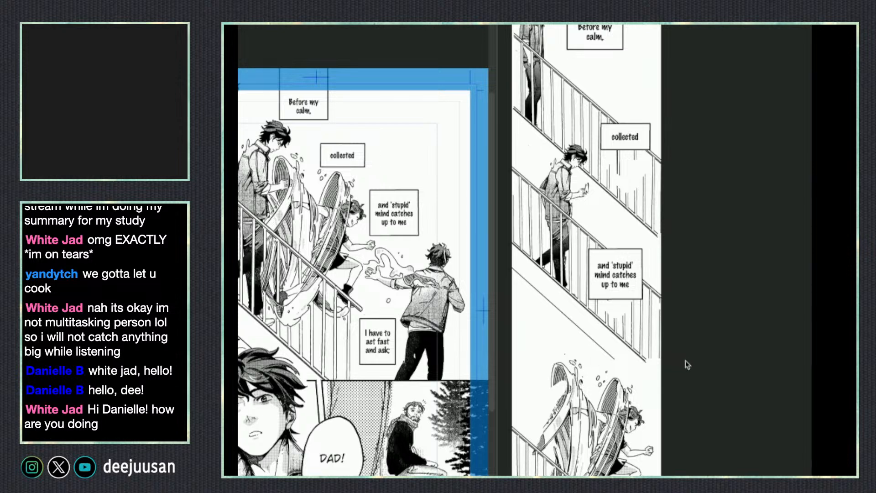
- Move the "and 'stupid' mind catches up to me" caption below the second staircase, and lower "collected" beside the second young man's hand
scroll(703, 435, "down", 3)
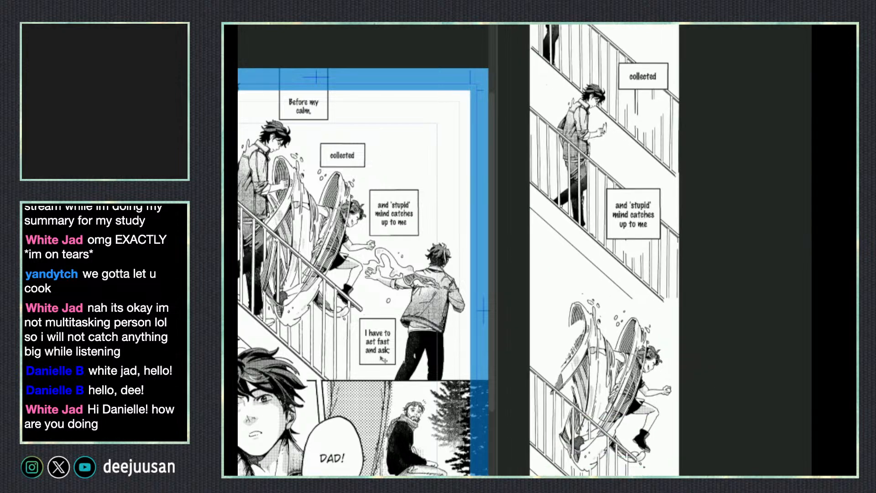
left_click_drag(658, 236, 602, 274)
left_click_drag(652, 78, 654, 116)
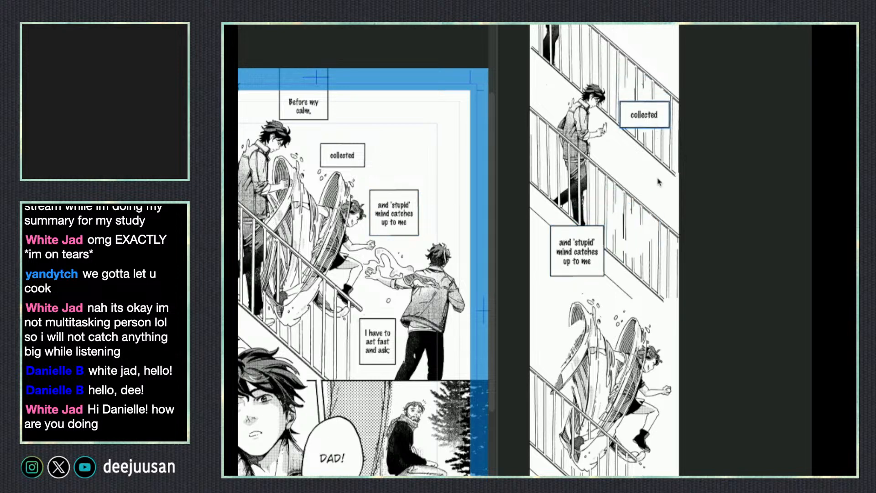
- Raise the leaping boy with the swirling shapes and his staircase closer to the caption above, and shift the staircase slightly right
left_click_drag(657, 179, 656, 121)
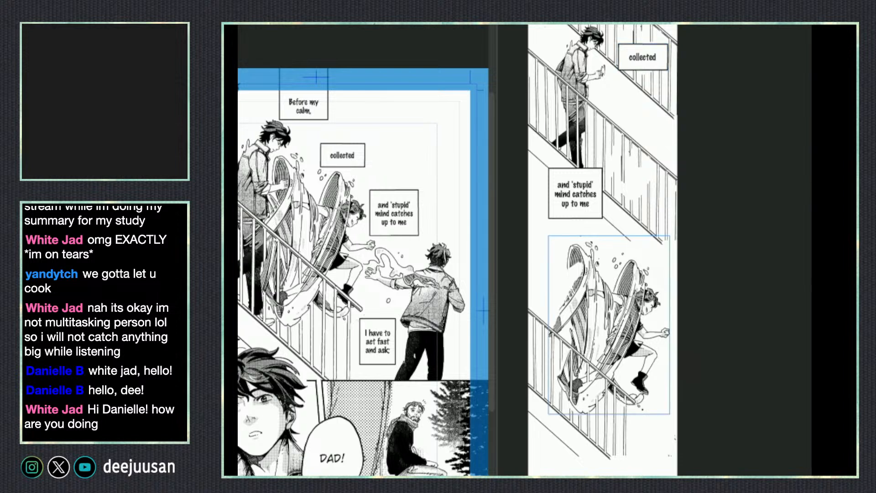
left_click_drag(652, 305, 653, 277)
left_click_drag(629, 400, 631, 389)
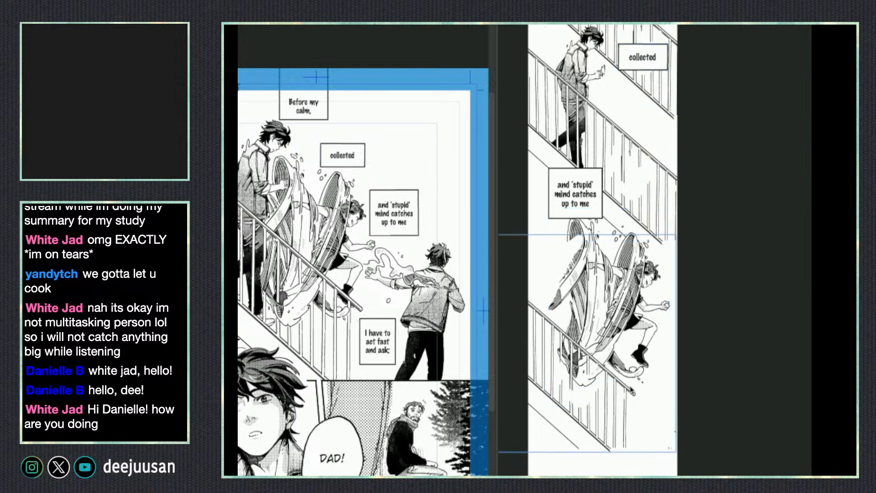
left_click_drag(607, 298, 606, 277)
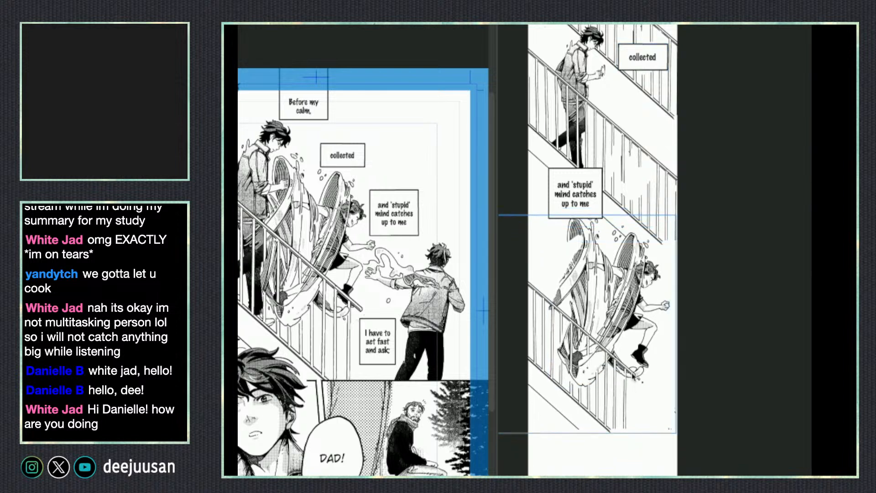
left_click_drag(632, 374, 637, 374)
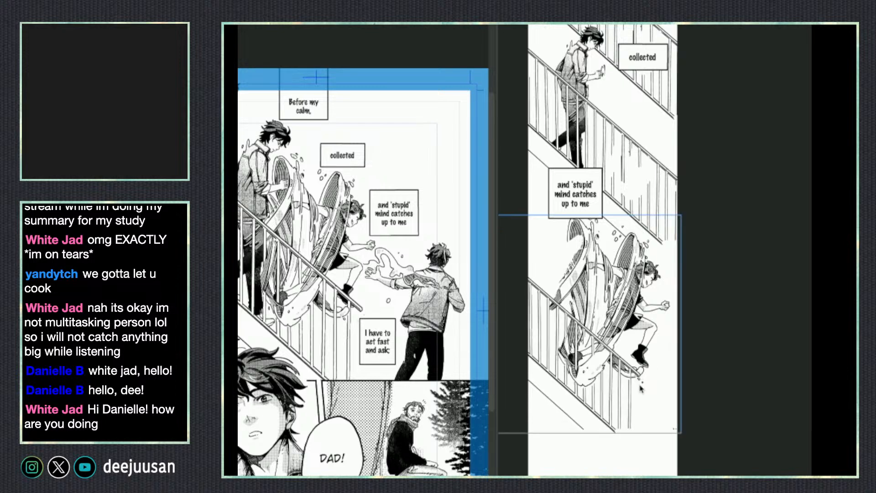
left_click_drag(701, 383, 707, 350)
left_click_drag(636, 475, 635, 455)
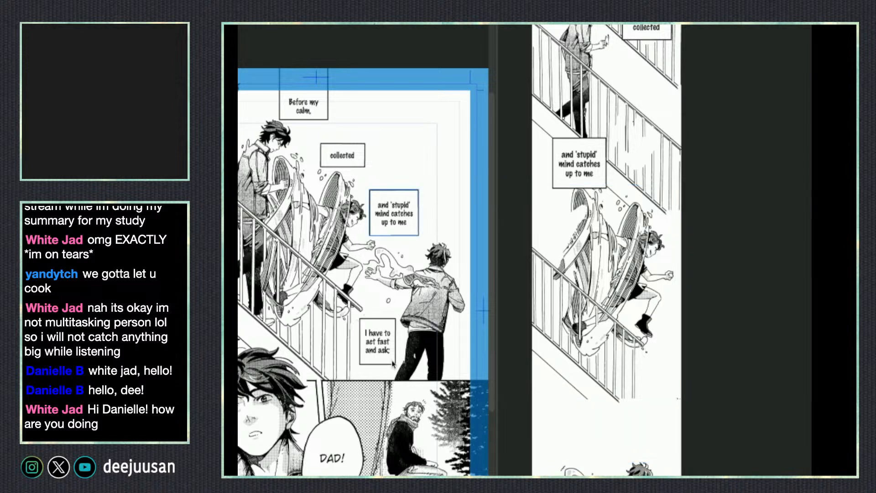
- Copy the "I have to act fast and ask;" caption from the source page and place it between the third staircase and the back-turned man
left_click(392, 360)
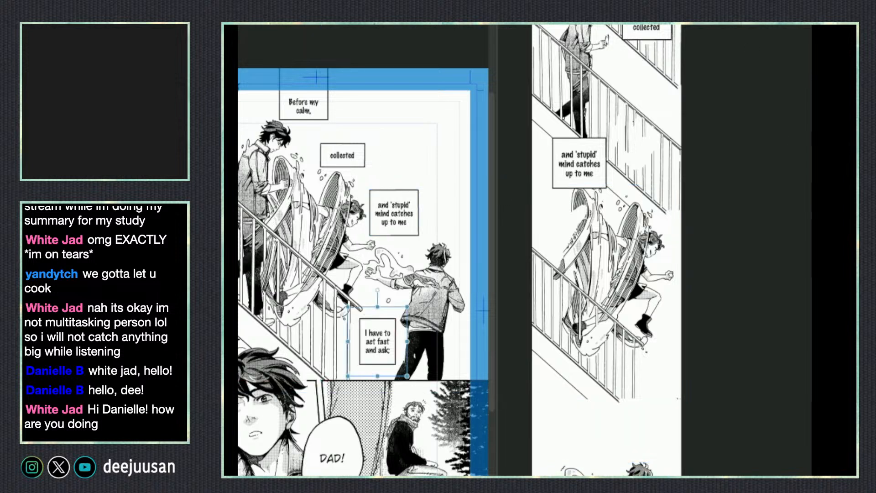
key("Escape")
left_click_drag(687, 401, 685, 332)
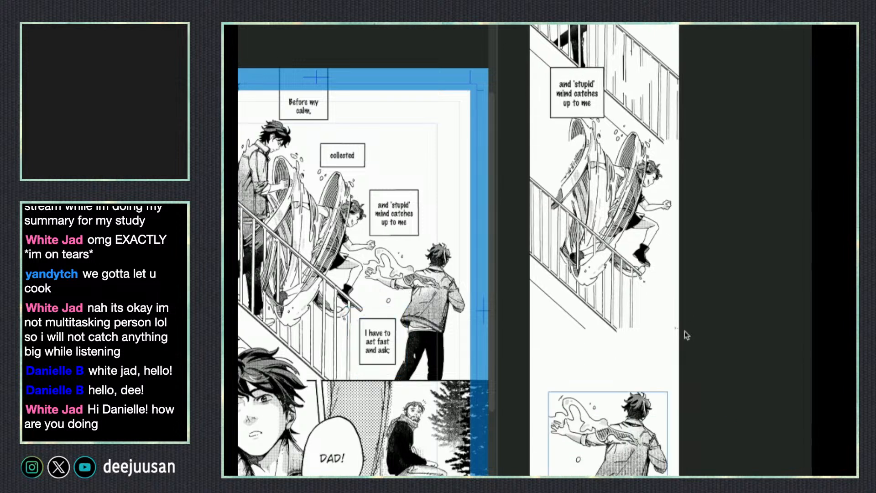
key("ctrl+v")
left_click_drag(696, 368, 631, 429)
key("ctrl+t")
left_click_drag(653, 284, 628, 322)
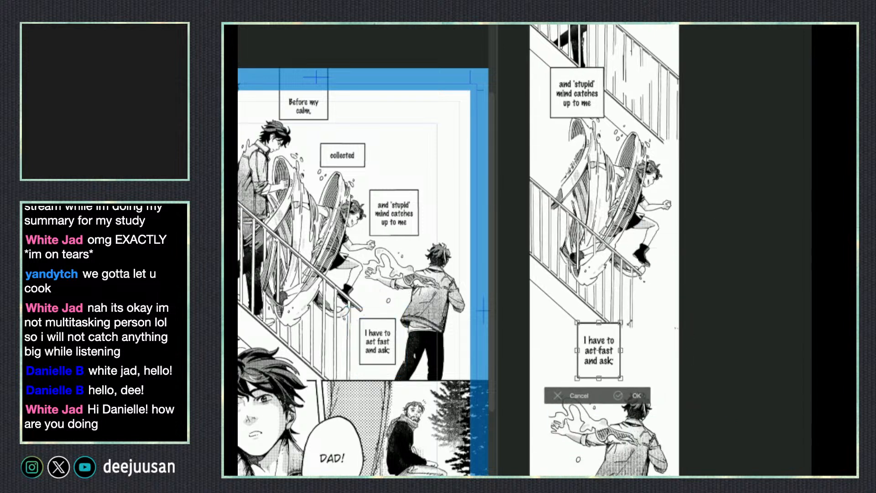
mouse_move(621, 353)
left_mouse_down()
mouse_move(639, 354)
mouse_move(621, 353)
mouse_move(631, 373)
mouse_move(627, 367)
left_mouse_up()
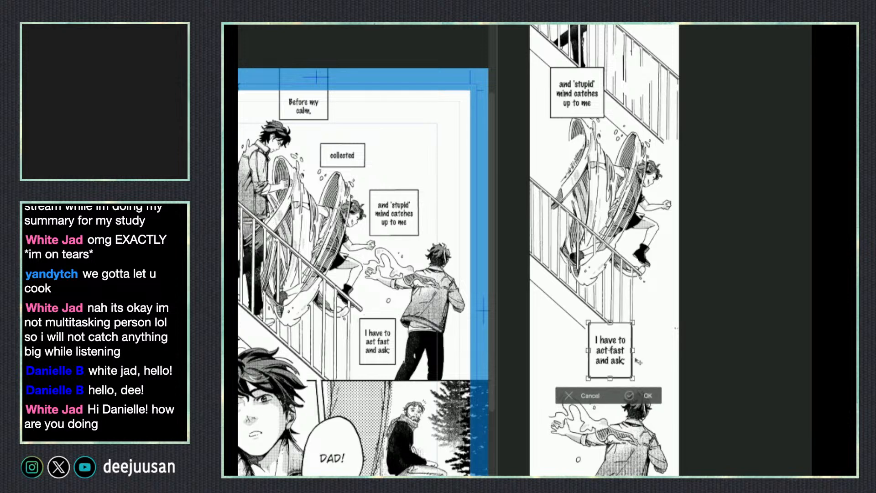
key("Return")
- Scale down the back-turned man slightly below the "I have to act fast and ask;" caption
scroll(715, 405, "down", 3)
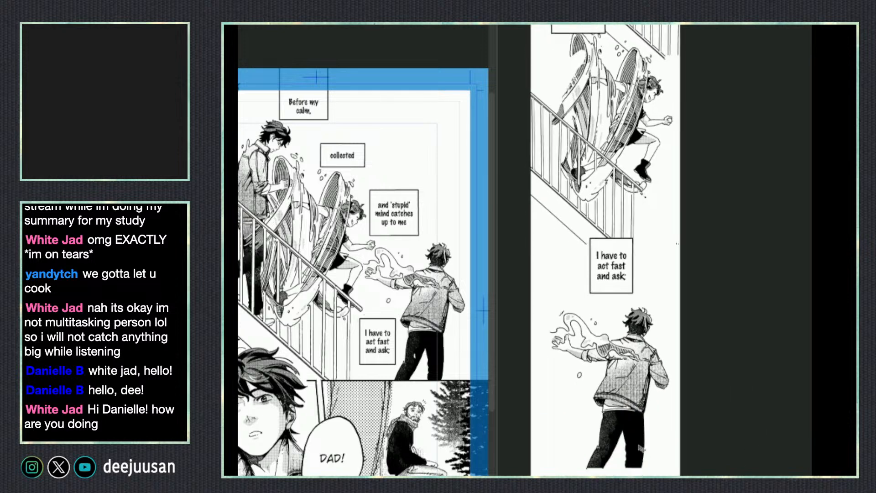
left_click(630, 408)
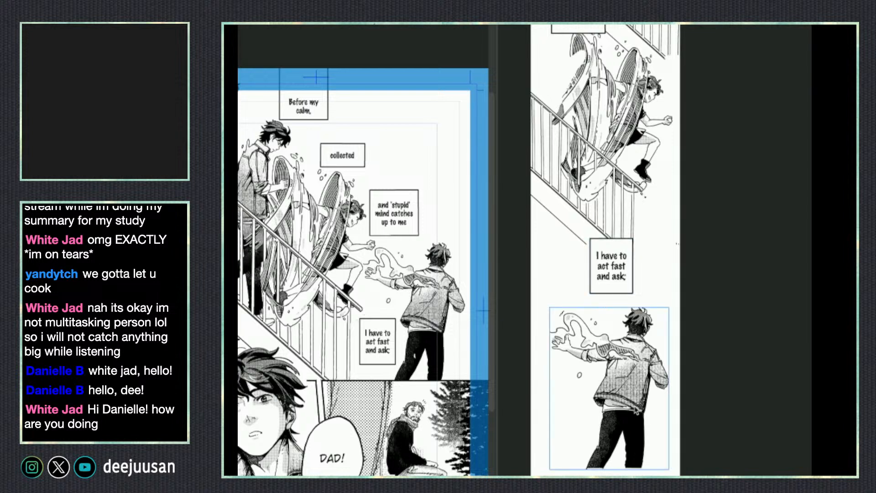
key("ctrl+t")
left_click_drag(609, 307, 609, 312)
key("Return")
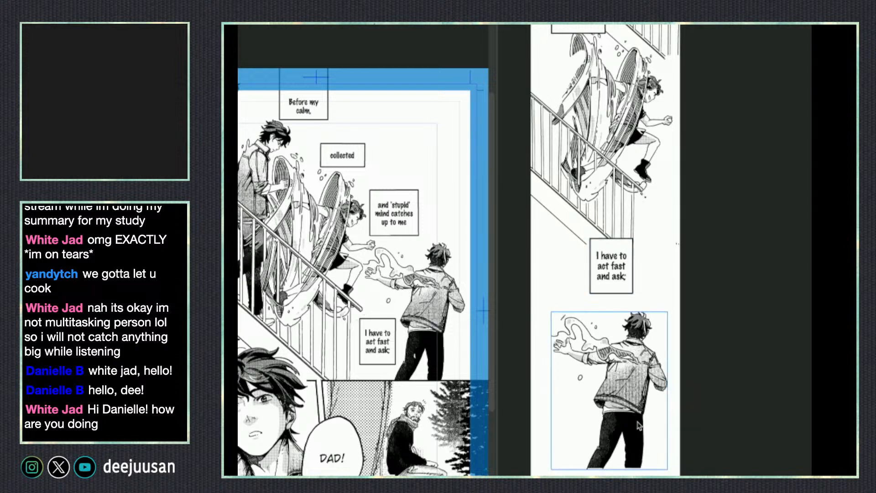
left_click_drag(640, 443, 650, 482)
scroll(711, 292, "up", 10)
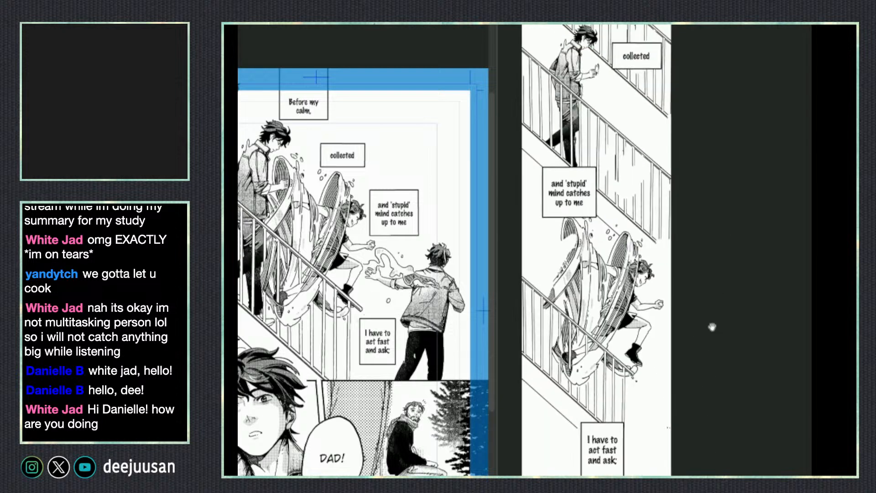
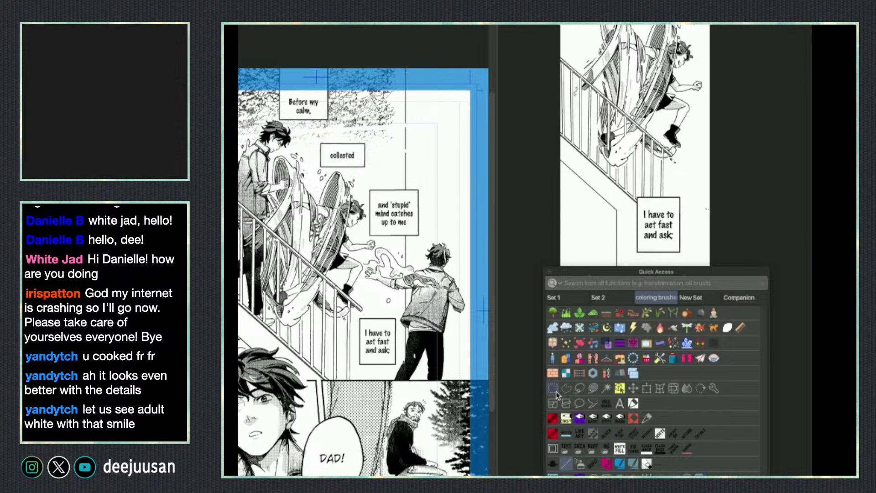
- Select a rectangular band directly below the floor line under the back-turned man, fill it and clear the selection
scroll(692, 332, "down", 3)
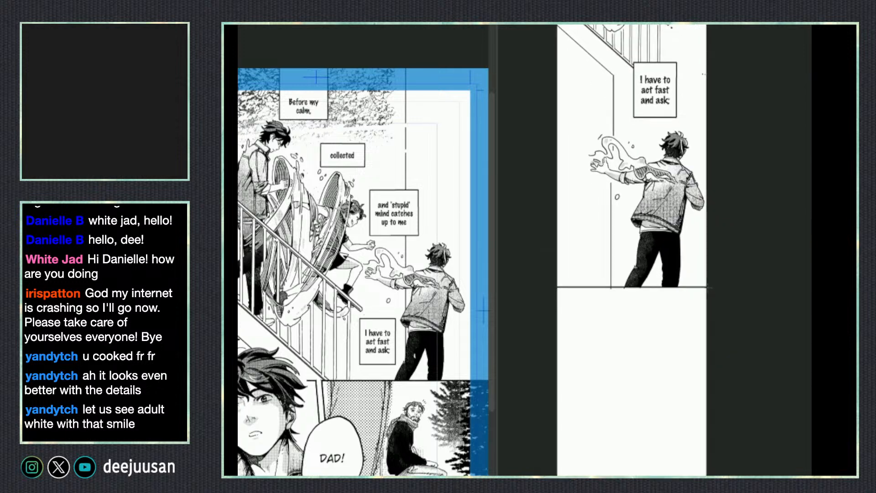
left_click_drag(707, 287, 548, 339)
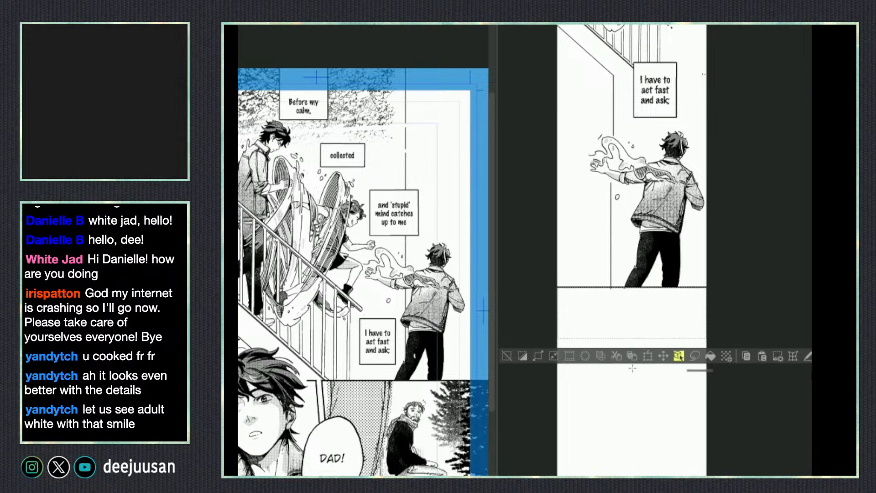
left_click(710, 355)
left_click(506, 356)
scroll(631, 273, "up", 3)
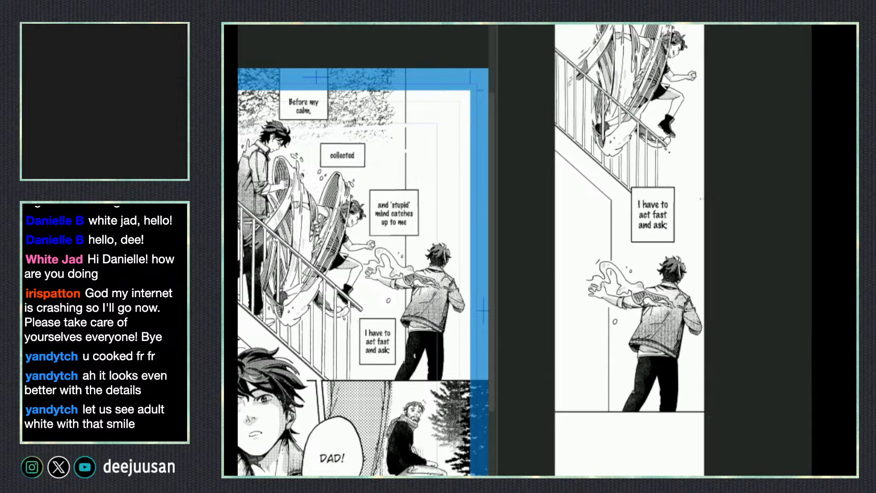
- Try erasing the lower end of the first staircase around the "collected" caption, and undo the erasing
scroll(628, 250, "up", 10)
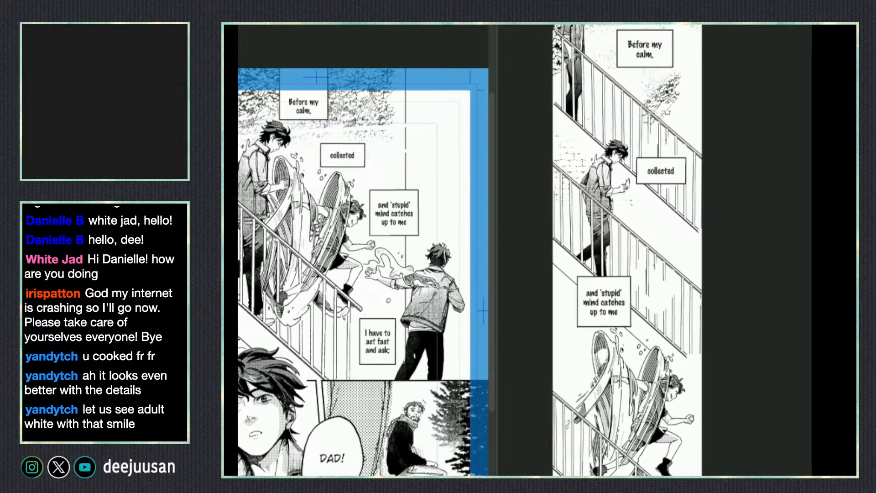
scroll(627, 250, "up", 2)
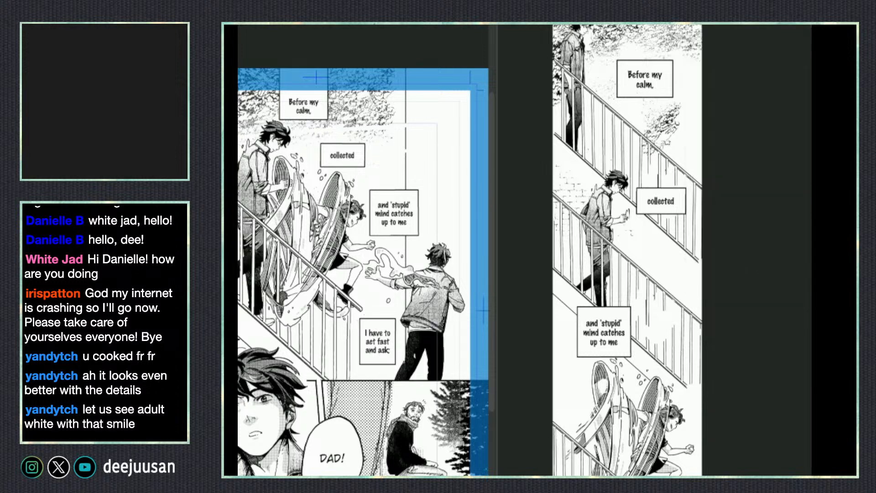
scroll(715, 238, "up", 2)
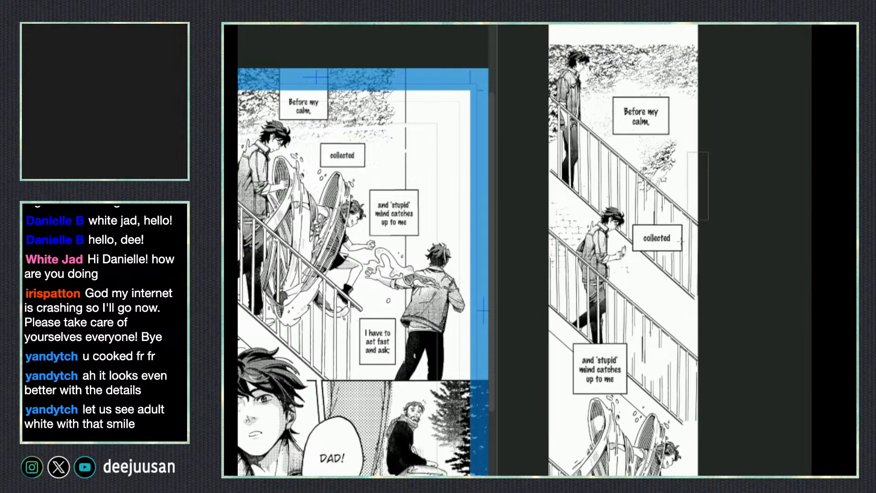
key("q")
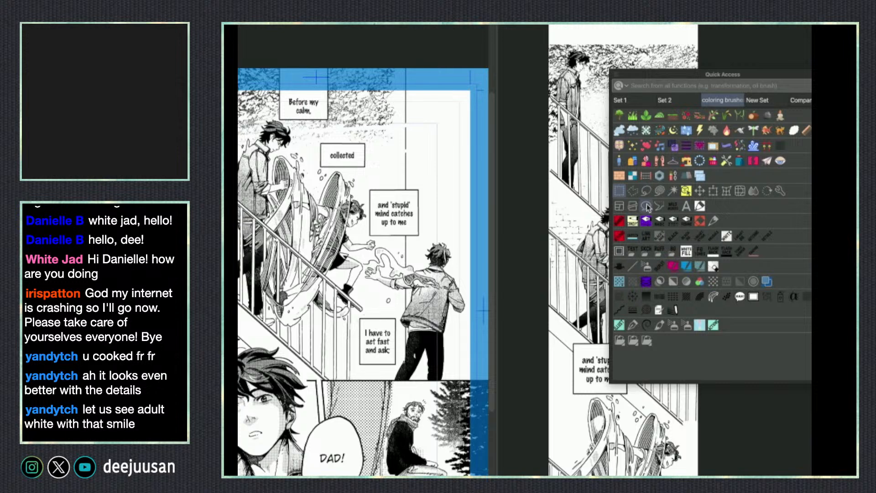
left_click(687, 190)
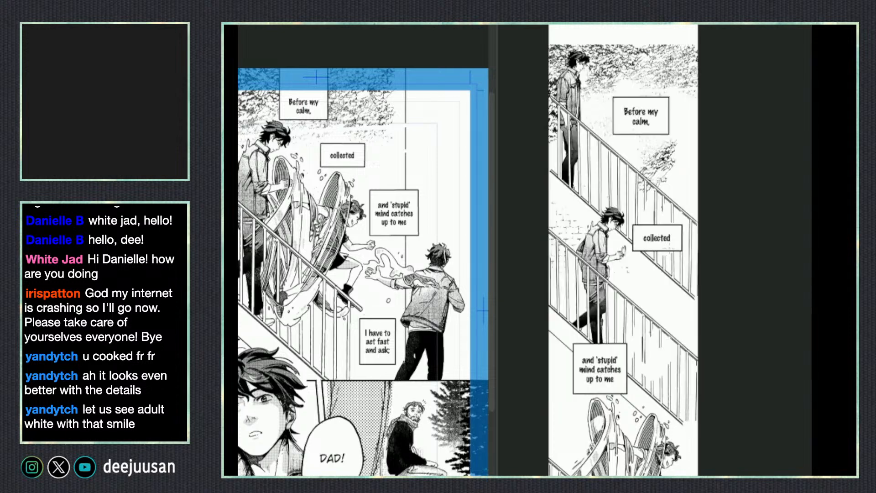
mouse_move(667, 198)
left_mouse_down()
mouse_move(698, 292)
mouse_move(661, 230)
mouse_move(657, 204)
mouse_move(654, 231)
mouse_move(644, 248)
mouse_move(639, 243)
left_mouse_up()
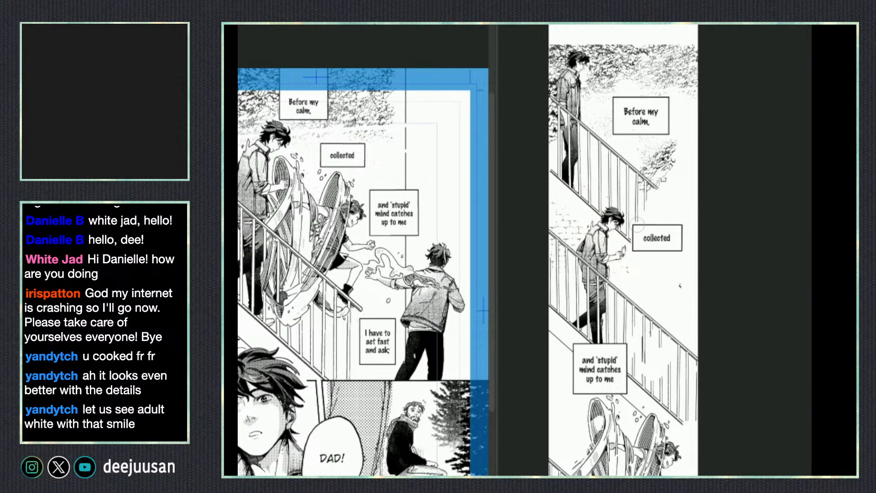
left_click_drag(731, 336, 728, 417)
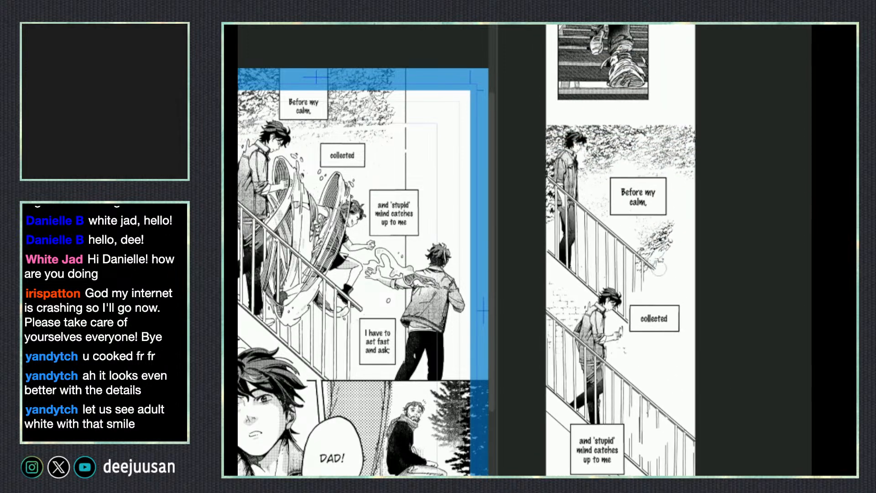
mouse_move(661, 270)
left_mouse_down()
mouse_move(643, 266)
mouse_move(635, 288)
mouse_move(630, 238)
left_mouse_up()
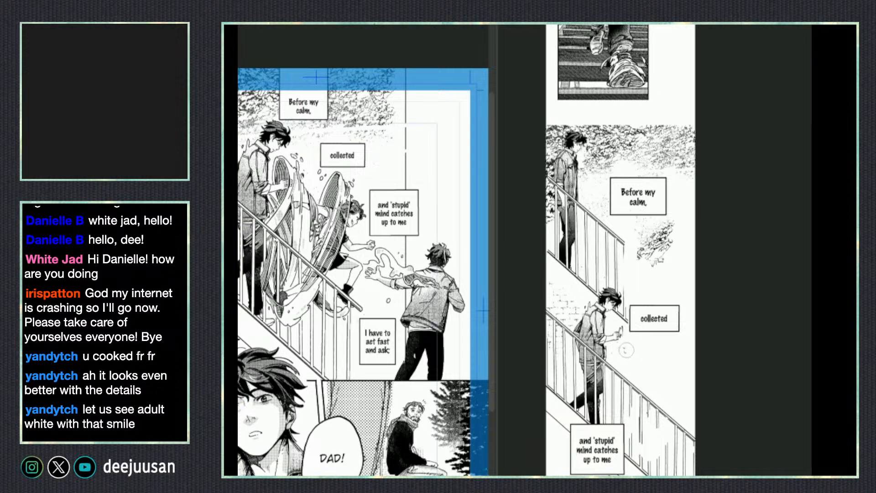
key("ctrl+z")
key("ctrl+z")
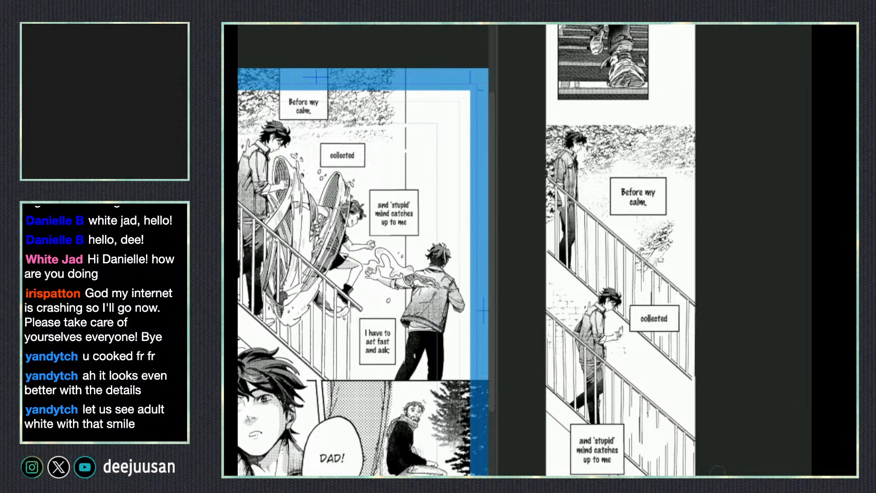
- Select and copy the panel artwork of the bearded man sitting on the stool from the source page
scroll(743, 417, "down", 10)
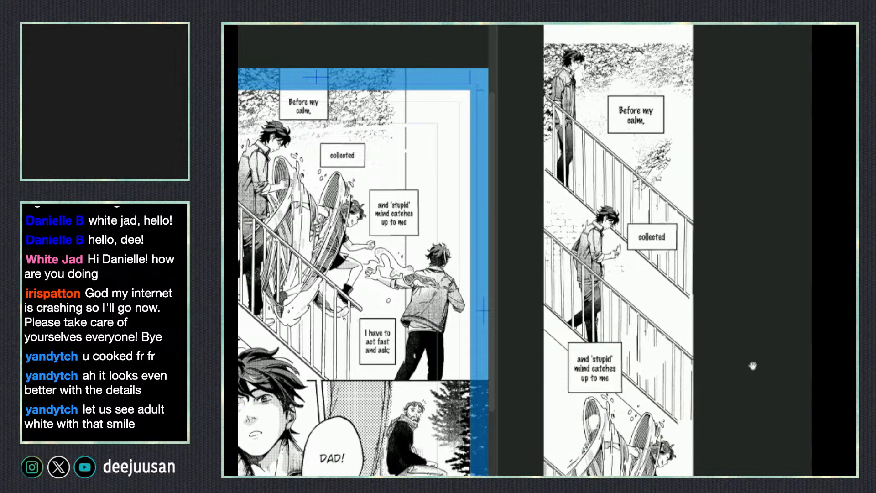
key("q")
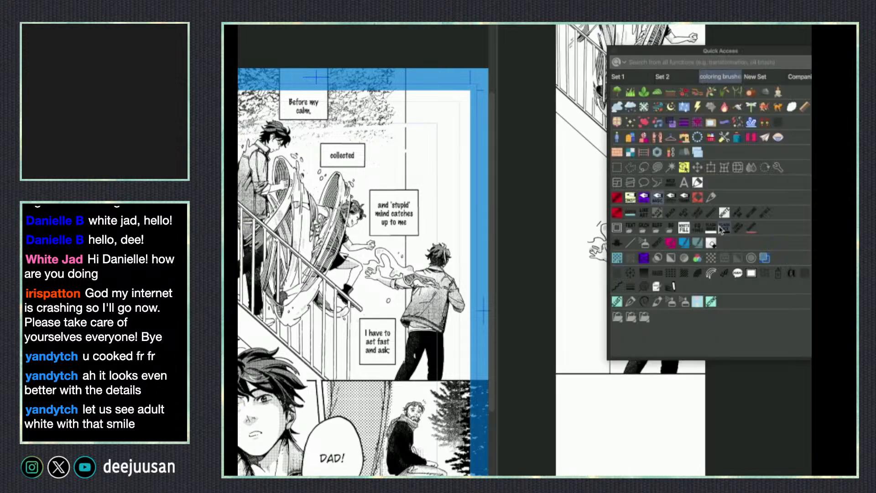
left_click(656, 197)
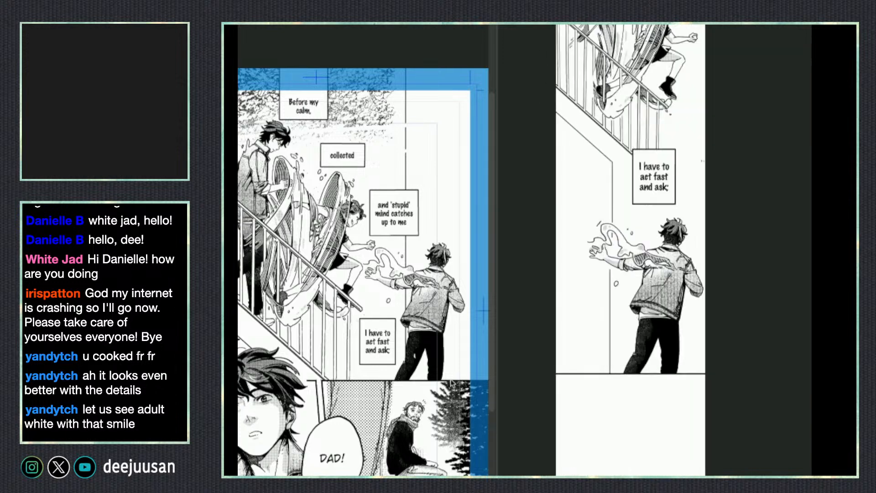
scroll(363, 250, "down", 2)
scroll(326, 433, "down", 1)
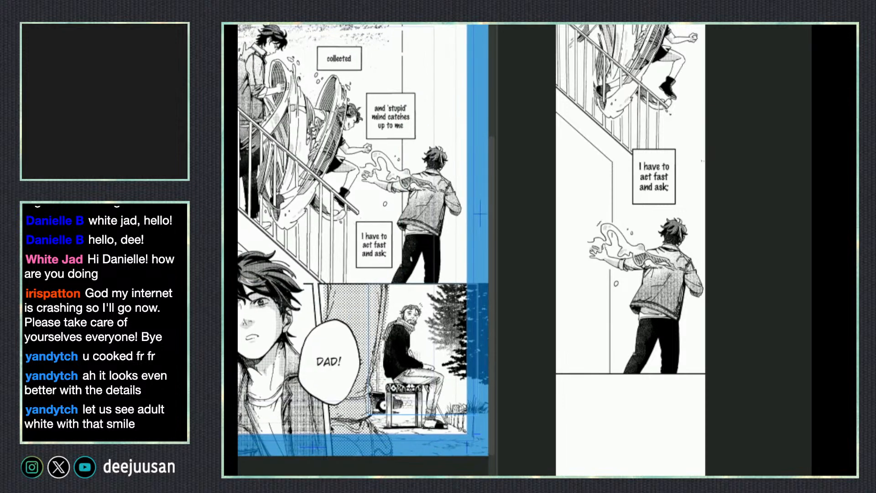
scroll(363, 274, "down", 2)
left_click(454, 326)
left_click_drag(453, 331, 420, 333)
key("ctrl+z")
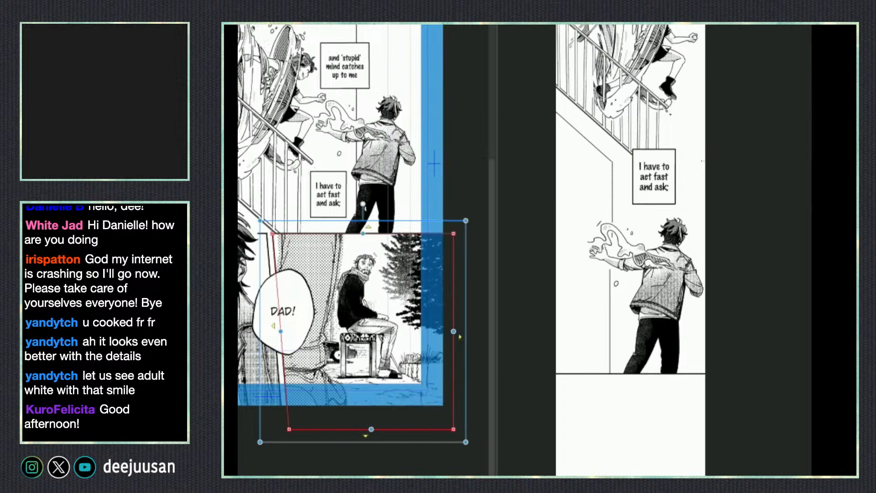
key("k")
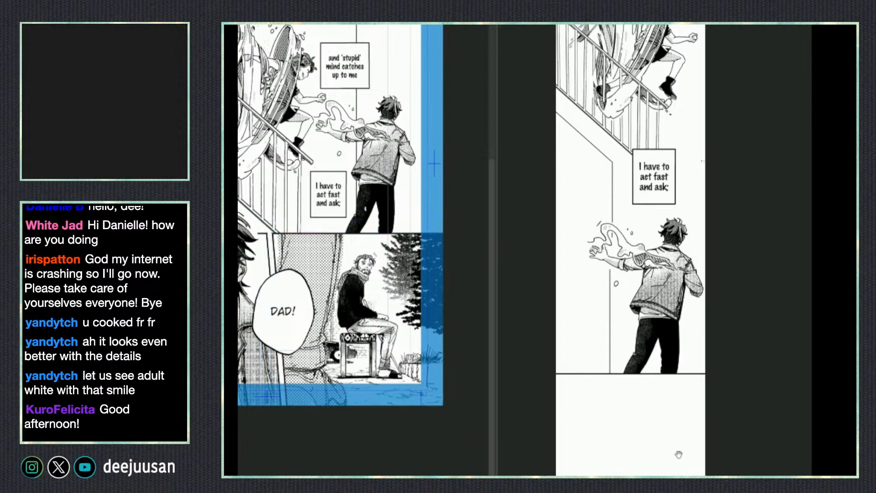
- Paste the seated father panel into the strip, scale it to the strip's width and place it below the blank band under the back-turned man
scroll(690, 328, "down", 3)
key("ctrl+v")
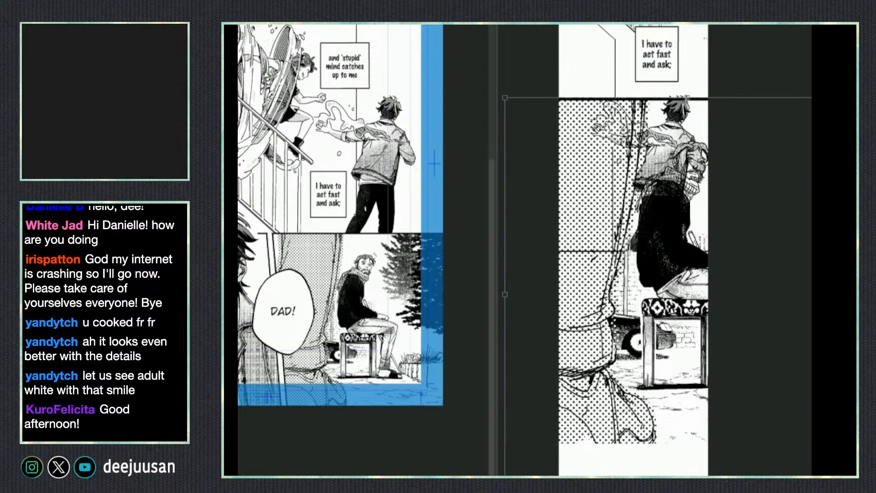
left_click_drag(618, 158, 651, 354)
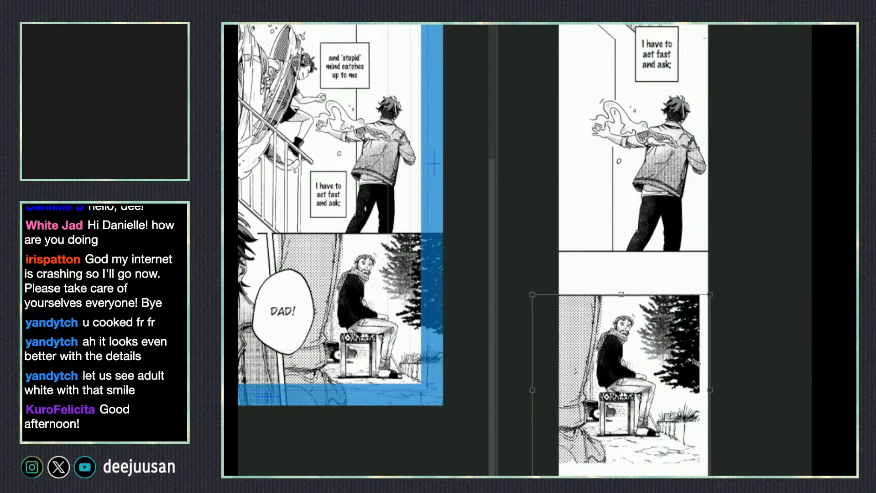
left_click_drag(715, 289, 720, 287)
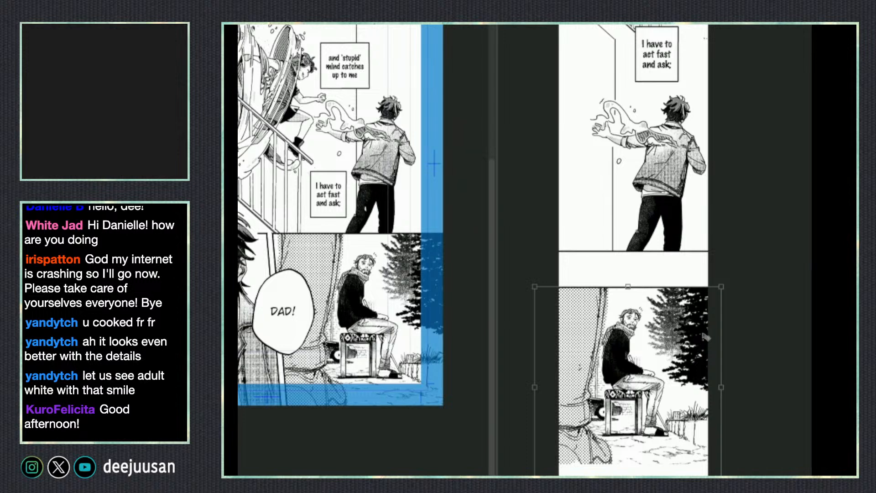
left_click_drag(704, 337, 703, 361)
key("Return")
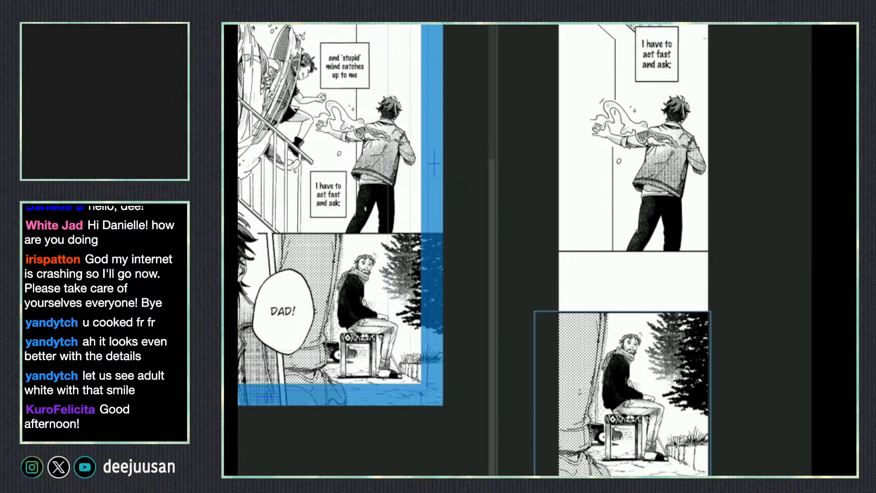
key("ctrl+d")
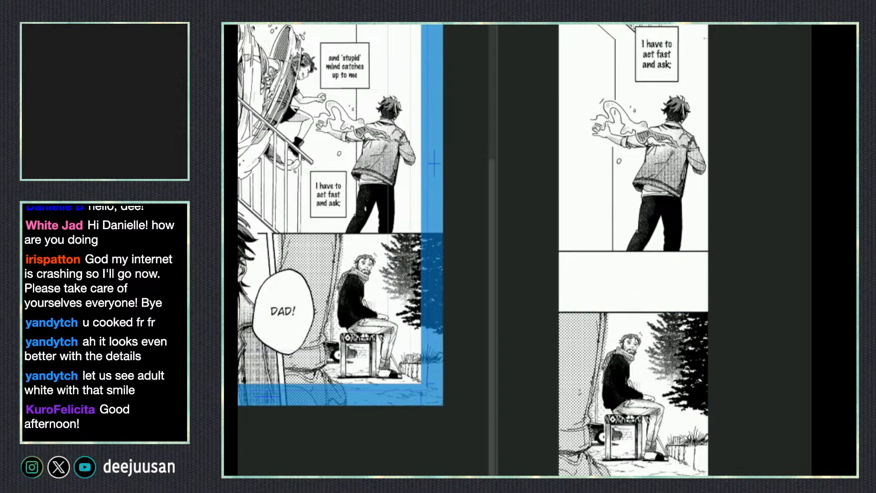
- Select and copy the artwork of the dark-haired young man's inset panel from the source page
scroll(736, 396, "down", 4)
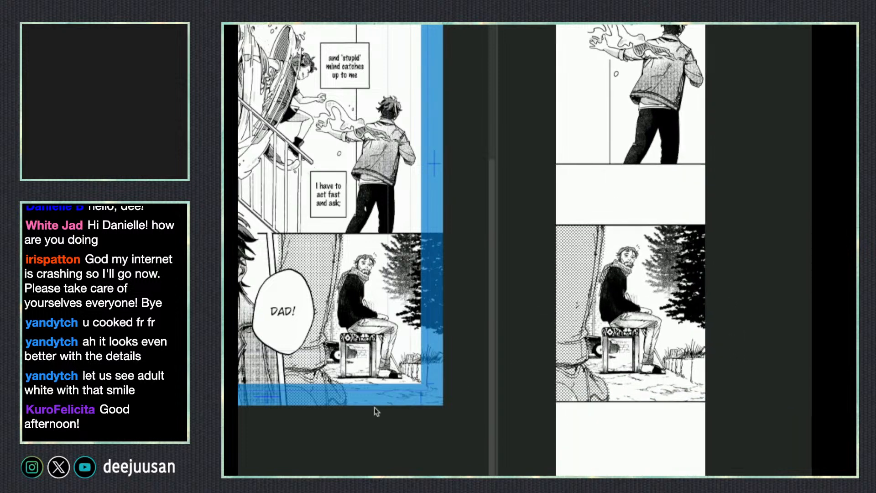
key("ctrl+t")
left_click(268, 261)
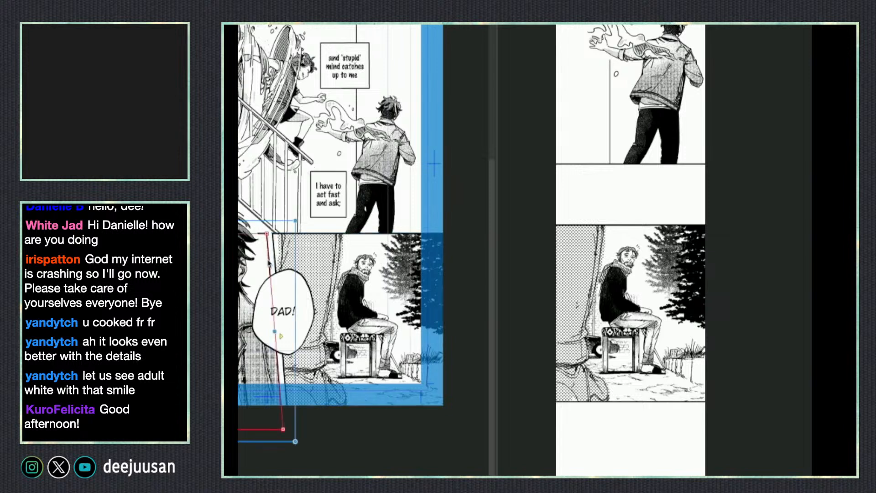
left_click(825, 73)
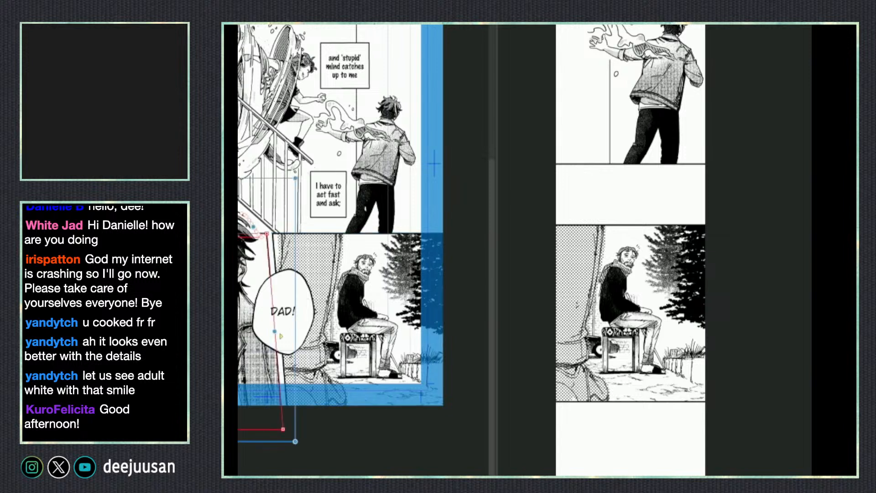
- Paste the young man's panel below the seated father, scale it down slightly and let his hair overlap the father panel's lower edge
left_click(679, 352)
left_click_drag(641, 458, 643, 372)
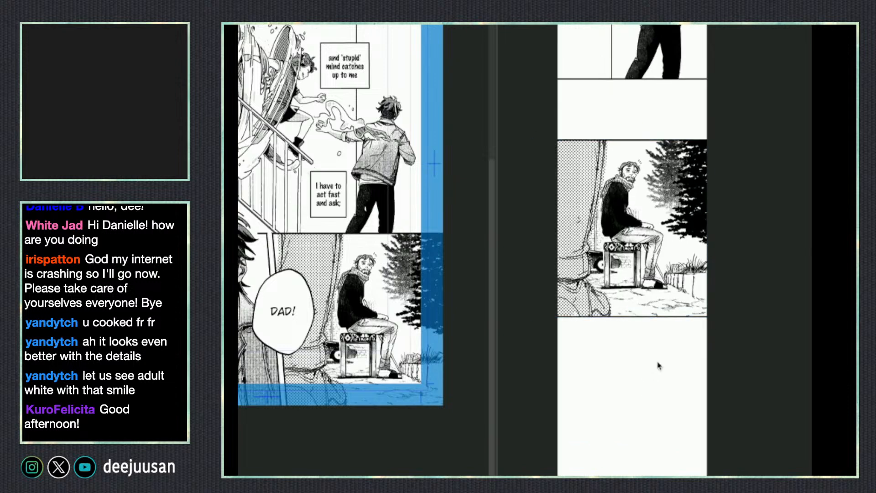
key("ctrl+v")
key("ctrl+t")
left_click_drag(672, 219, 674, 433)
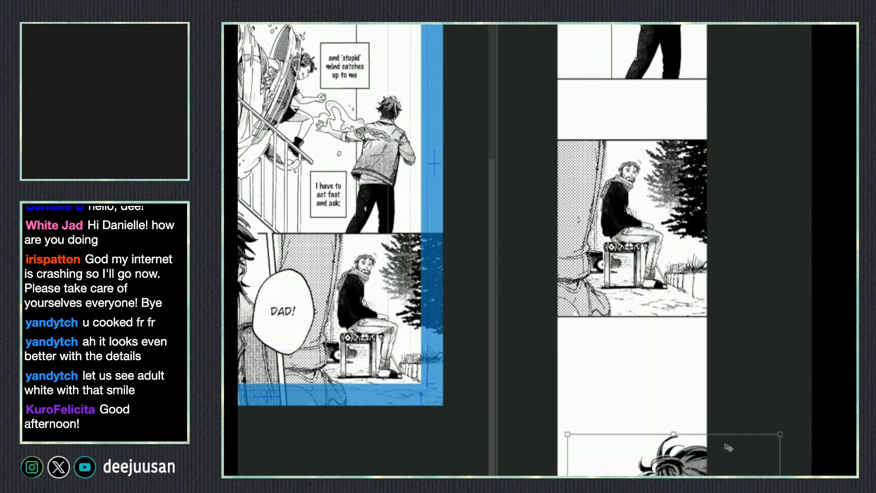
left_click_drag(742, 473, 700, 185)
left_click_drag(632, 492, 632, 485)
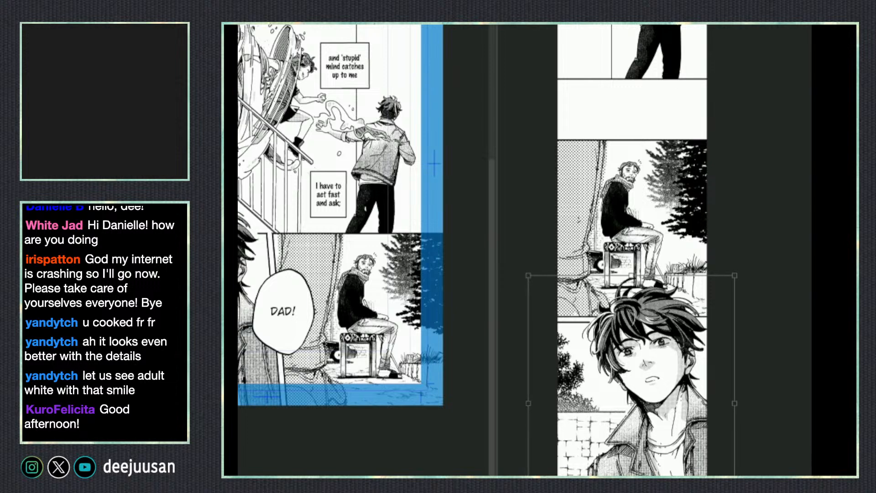
key("Return")
key("q")
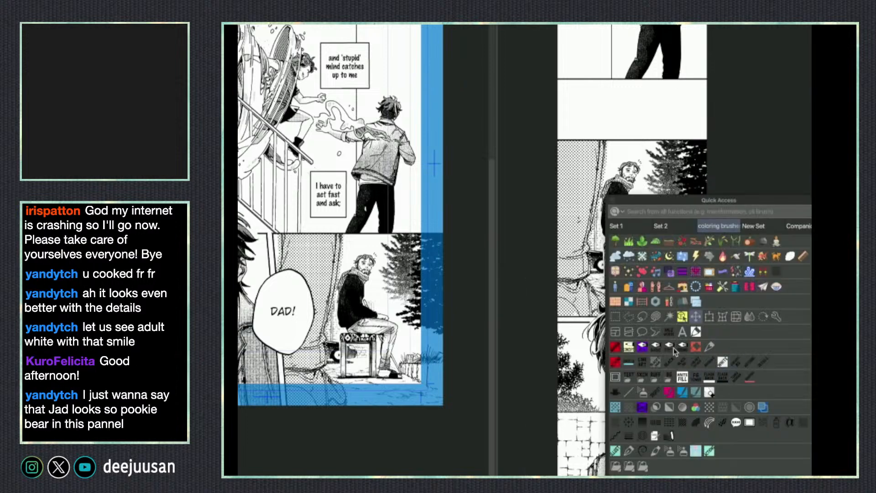
left_click(628, 391)
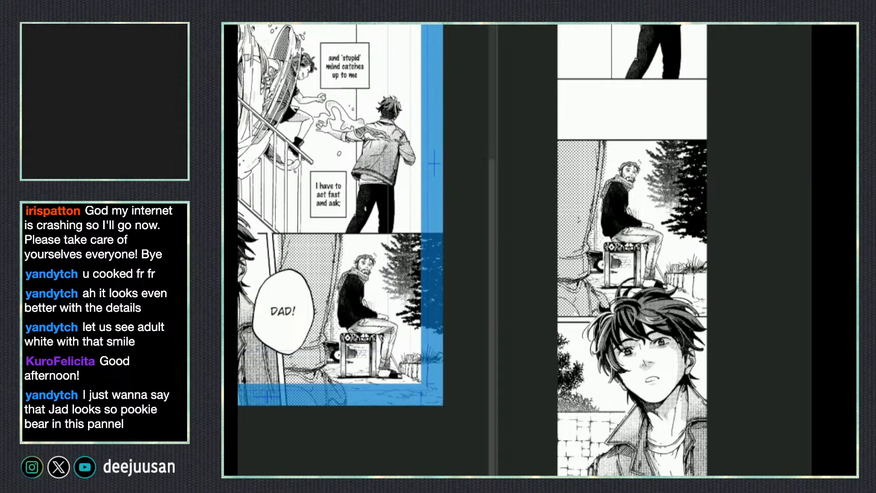
left_click_drag(780, 463, 776, 474)
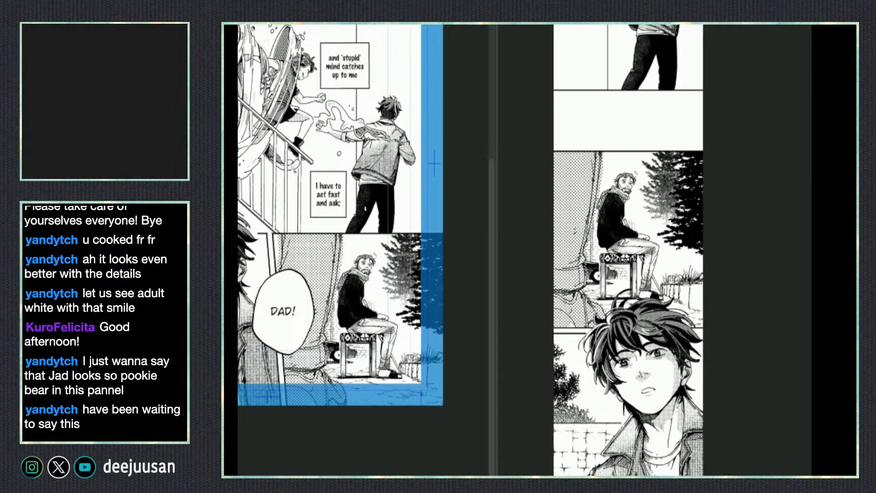
right_click(713, 463)
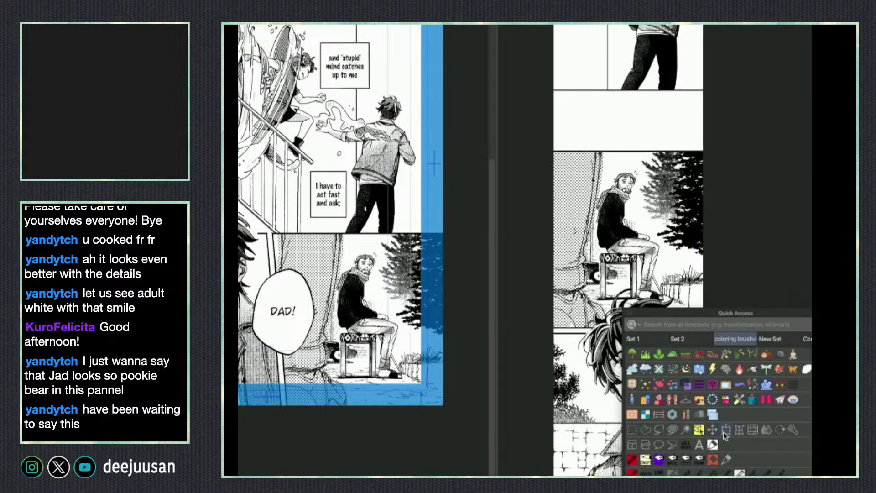
left_click(725, 433)
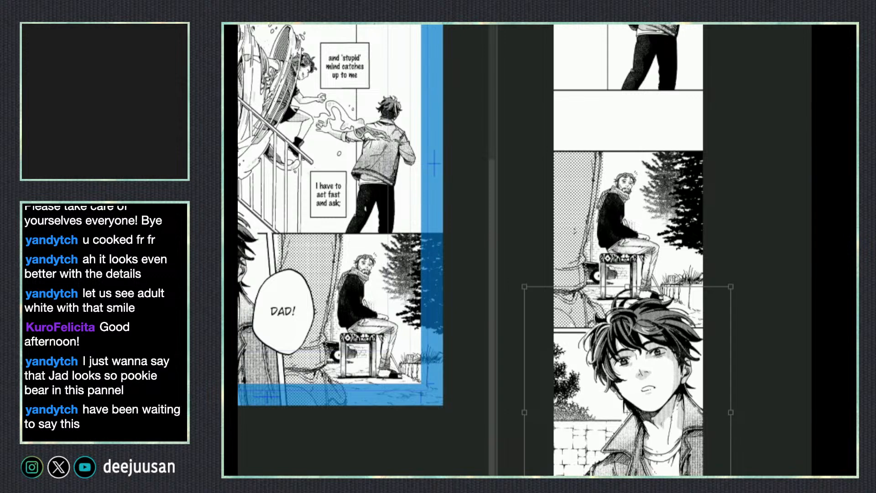
key("Return")
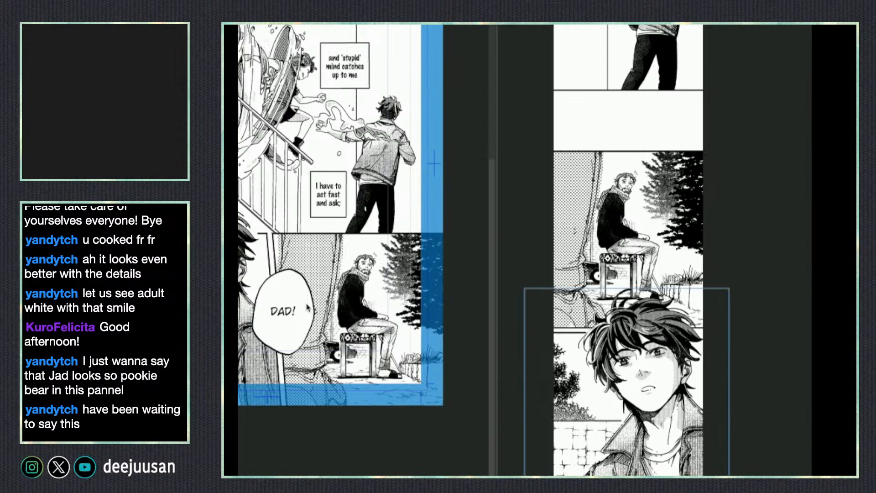
- Select and copy the "DAD!" speech balloon from the source page's bottom panel
left_click(312, 311)
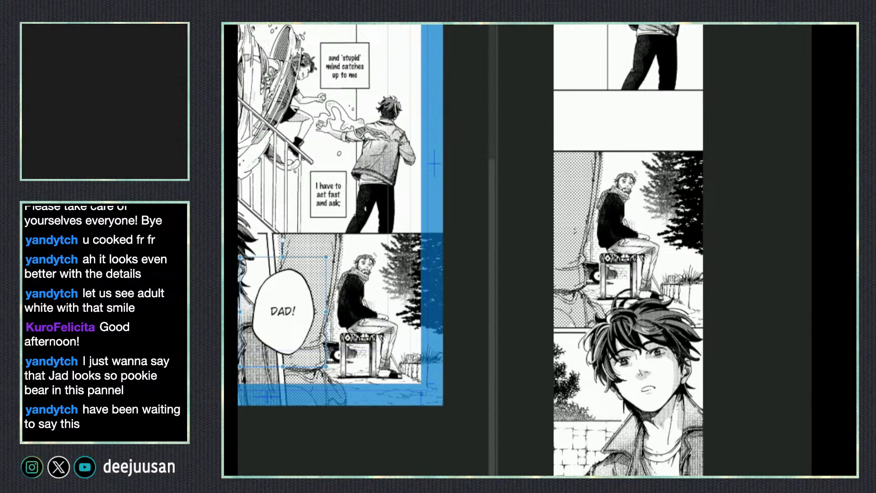
key("Return")
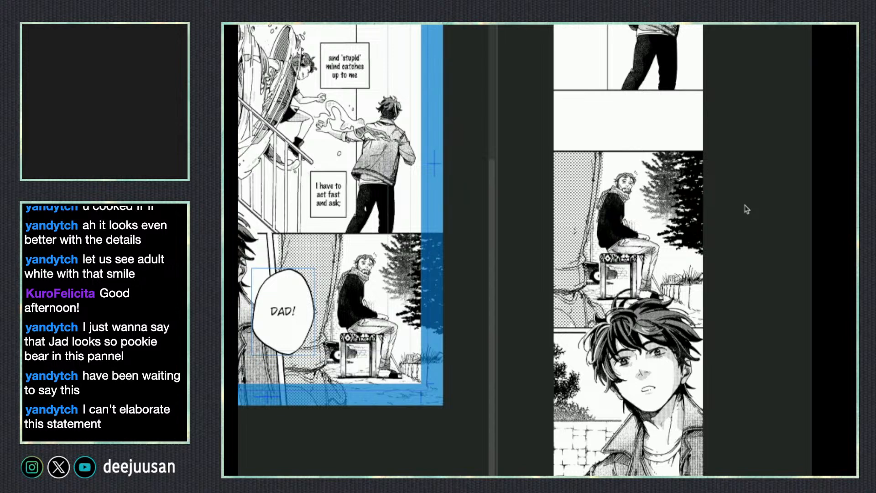
scroll(367, 281, "up", 3)
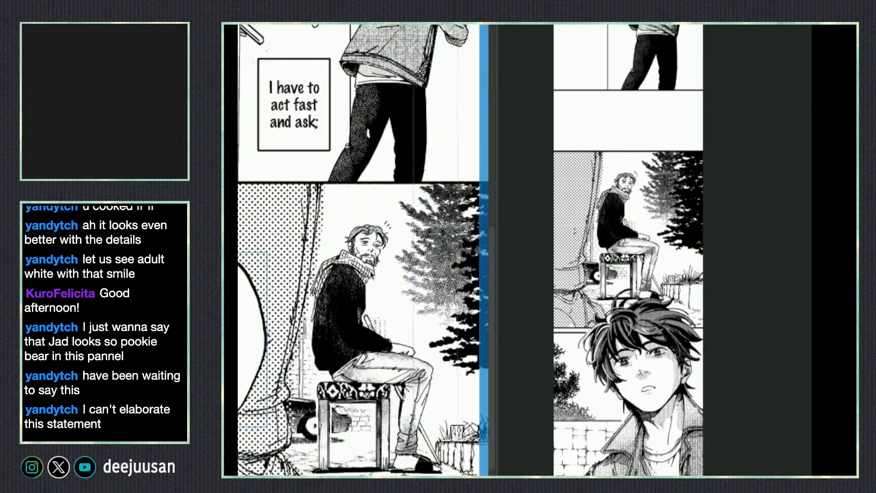
scroll(362, 280, "up", 2)
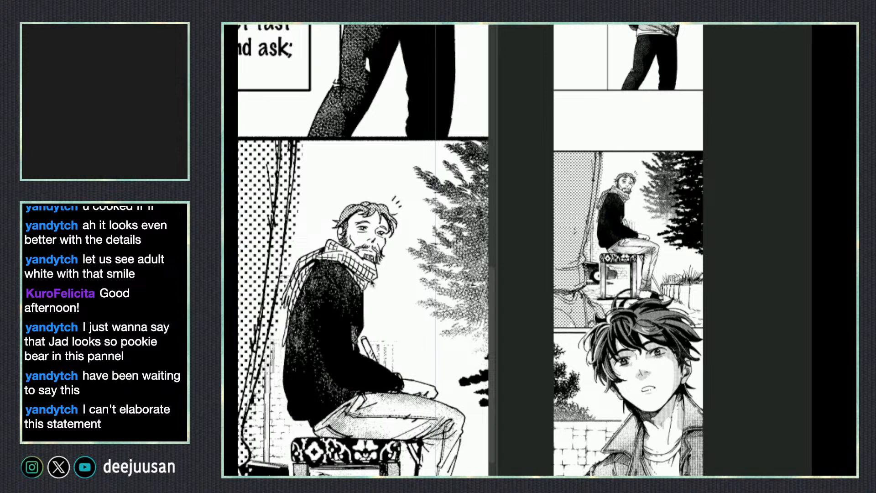
scroll(372, 281, "down", 2)
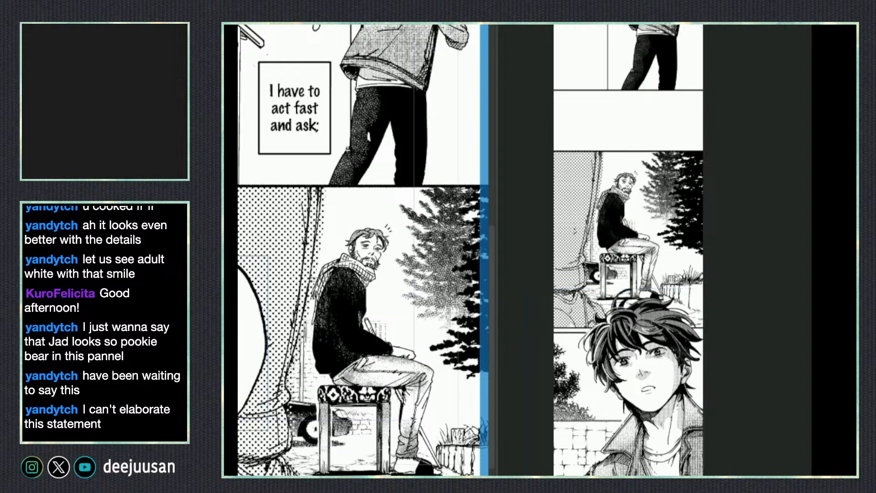
scroll(431, 402, "down", 1)
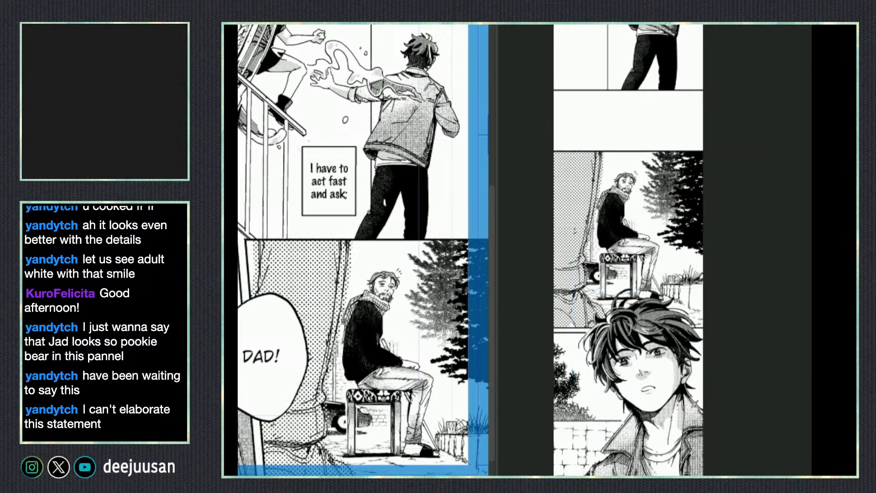
- Paste the "DAD!" speech balloon into the strip and scale it down to roughly half its size
key("ctrl+v")
key("ctrl+t")
left_click_drag(732, 189, 773, 223)
key("ctrl+z")
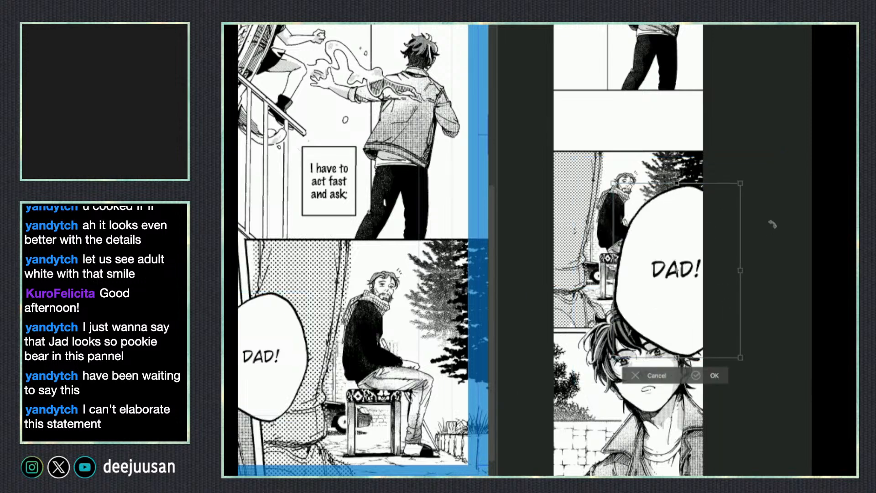
left_click_drag(740, 183, 682, 264)
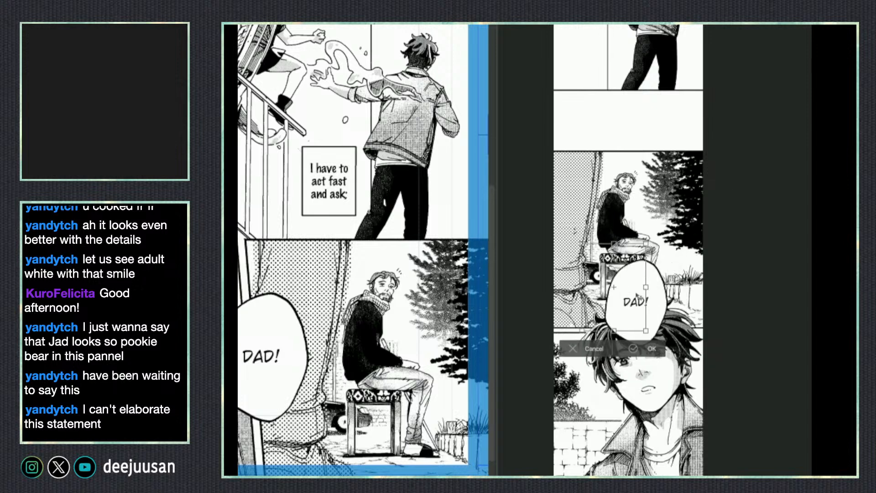
- Try the "DAD!" balloon in several spots and place it beside the father's stool, above the young man's hair
left_click_drag(679, 324, 589, 308)
left_click(618, 370)
left_click_drag(605, 340, 637, 405)
left_click_drag(621, 374, 588, 299)
left_click_drag(618, 259, 613, 266)
left_click_drag(585, 303, 668, 251)
left_click_drag(693, 217, 695, 215)
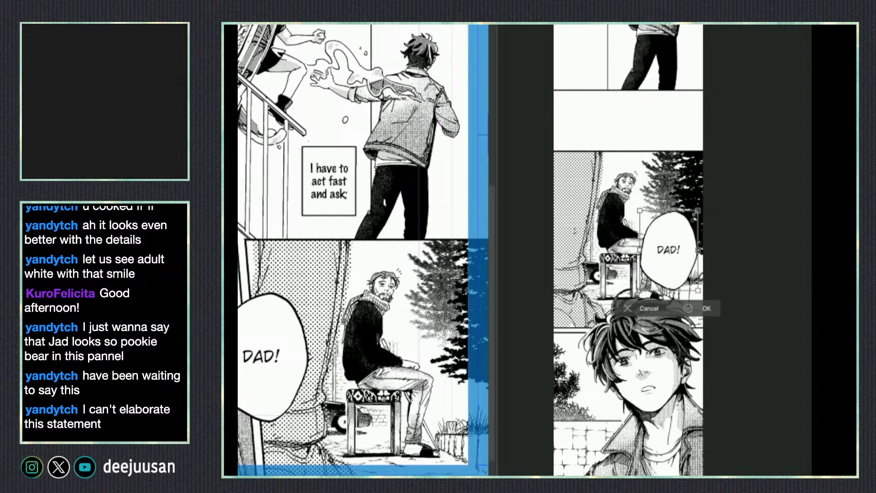
left_click_drag(688, 254, 687, 253)
left_click(704, 307)
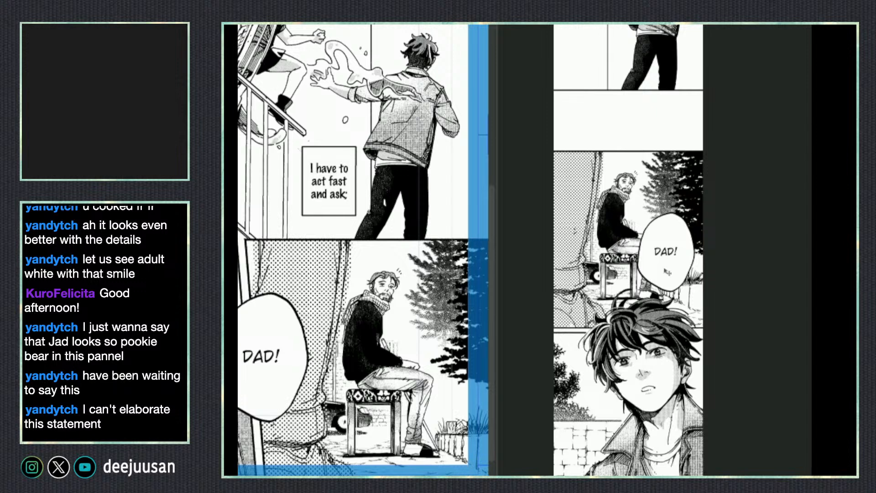
- Review the panel flow and spacing along the whole webtoon strip, from the new father panels back to the opening panels
scroll(674, 263, "up", 3)
left_click_drag(684, 250, 701, 265)
scroll(702, 269, "down", 3)
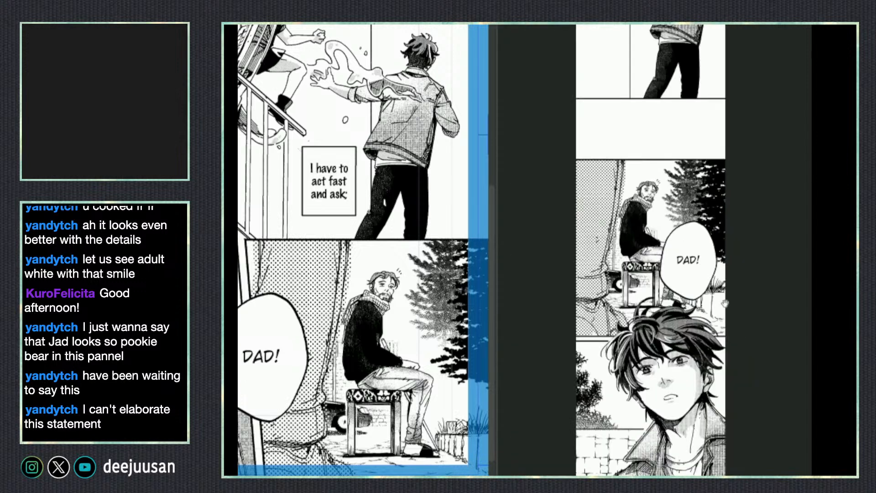
scroll(729, 310, "down", 5)
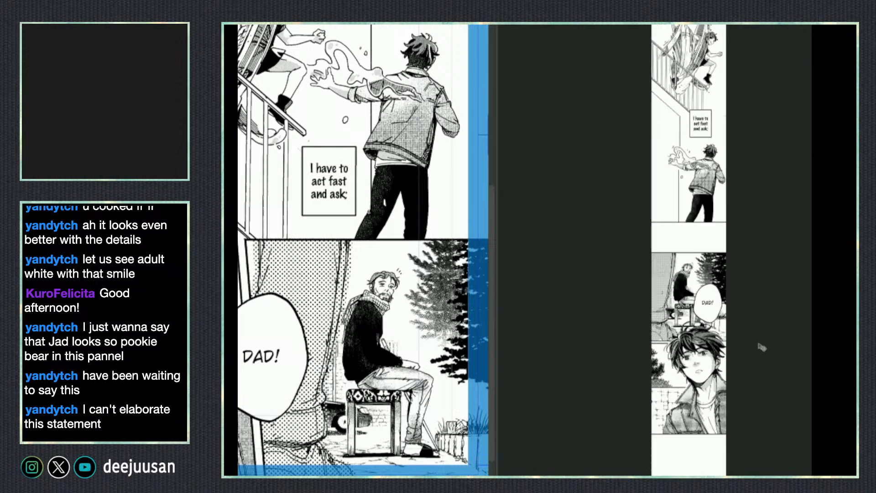
scroll(761, 348, "down", 10)
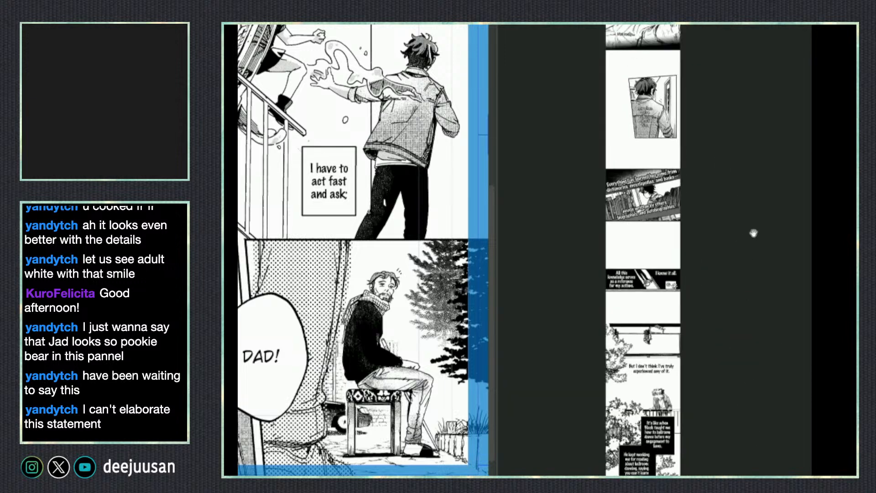
scroll(753, 233, "up", 6)
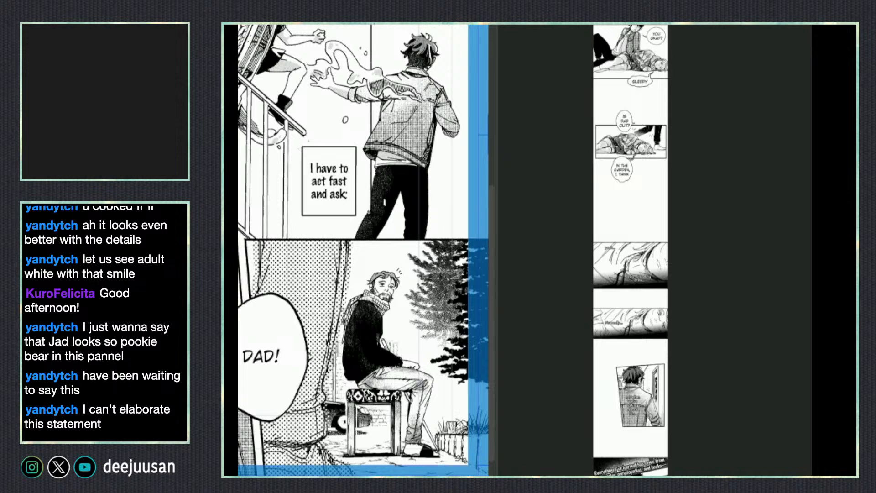
scroll(630, 249, "down", 15)
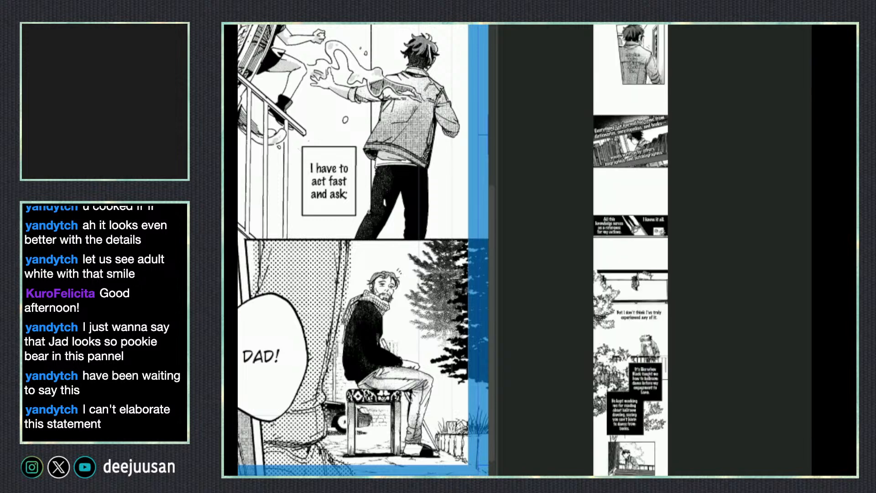
scroll(630, 249, "up", 3)
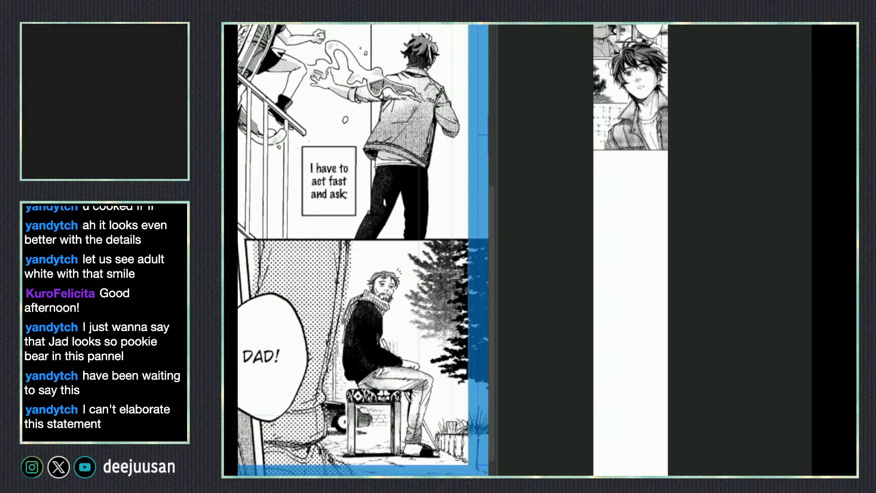
left_click_drag(716, 70, 709, 388)
scroll(637, 312, "up", 8)
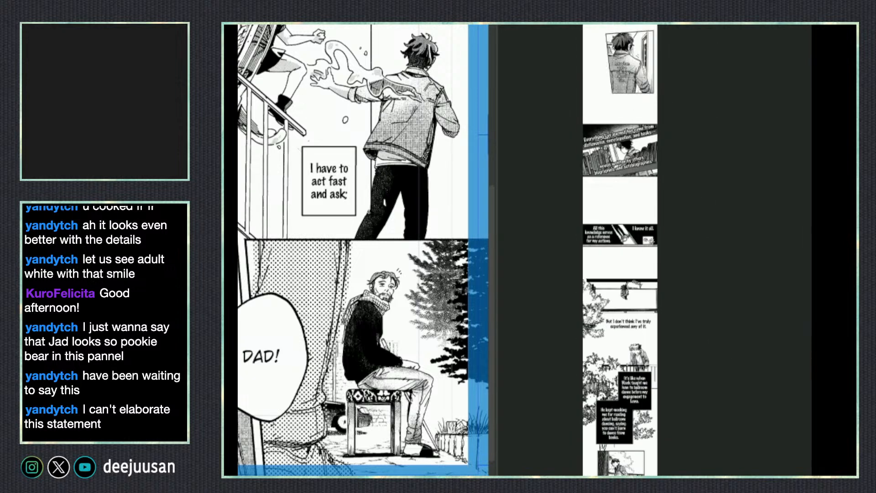
scroll(620, 249, "up", 10)
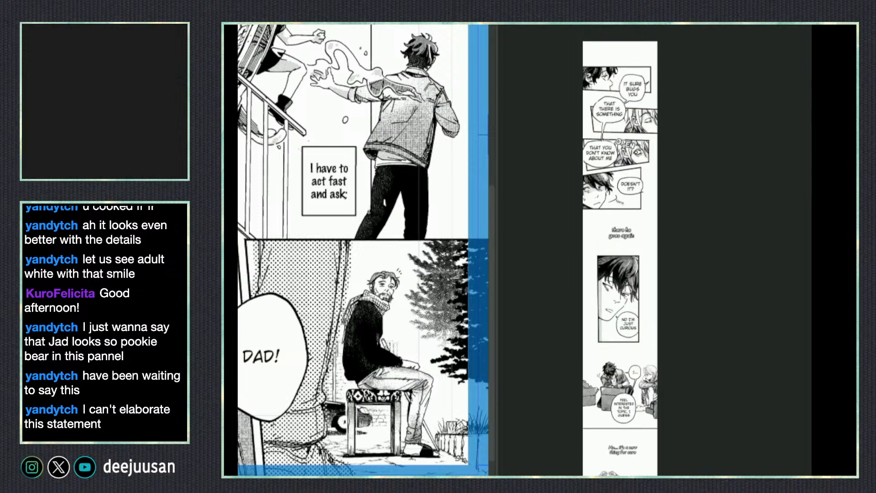
- Review the strip's opening panels and check the exported images in the submit folder
scroll(620, 257, "down", 5)
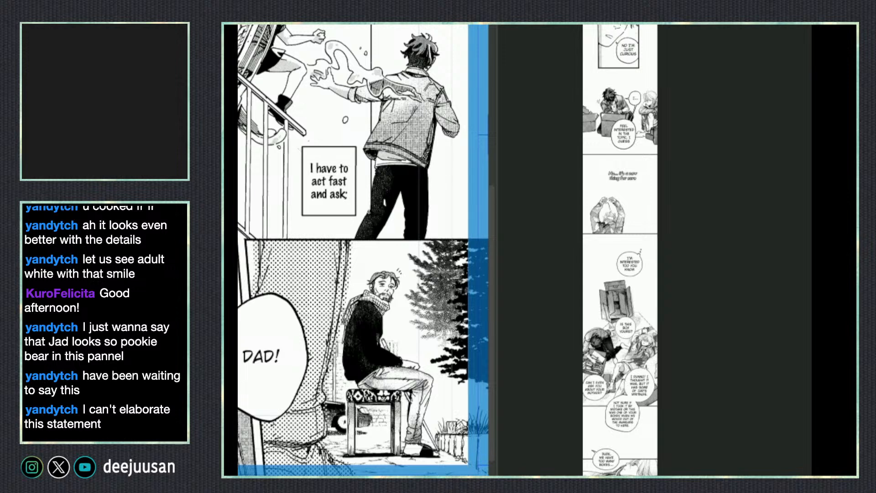
left_click_drag(767, 178, 766, 369)
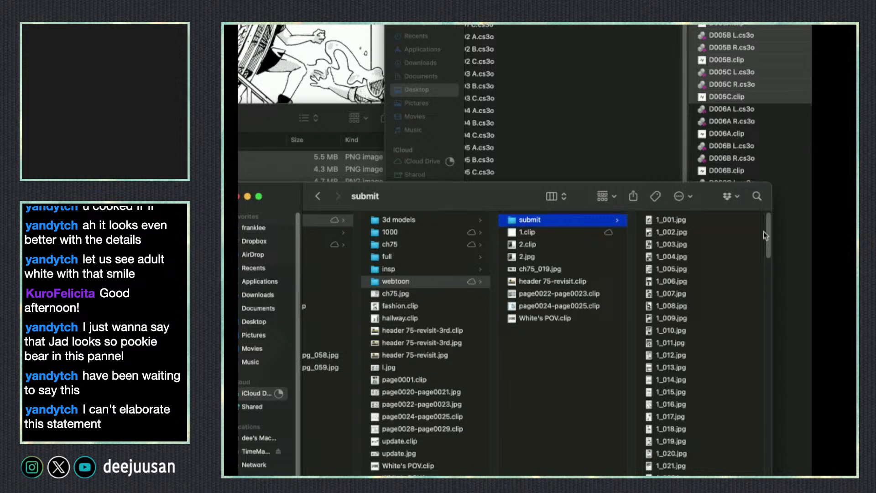
left_click(329, 51)
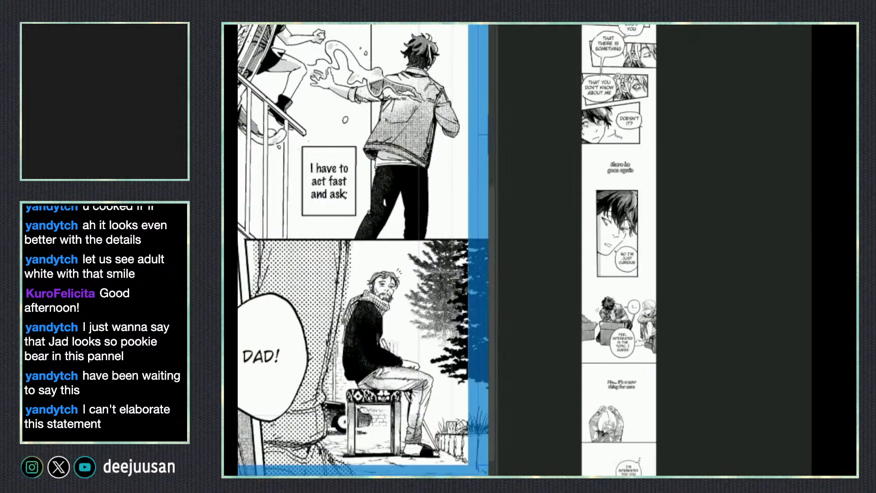
key("super+Tab")
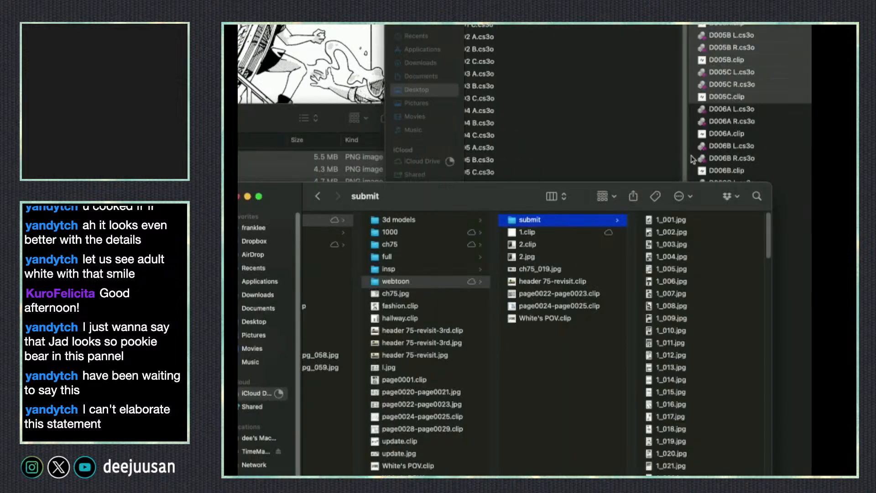
- Browse the chapter's ch75, full and webtoon folders in Finder and open 2.clip from the webtoon folder
left_click(425, 219)
left_click_drag(474, 187, 487, 68)
left_click(446, 136)
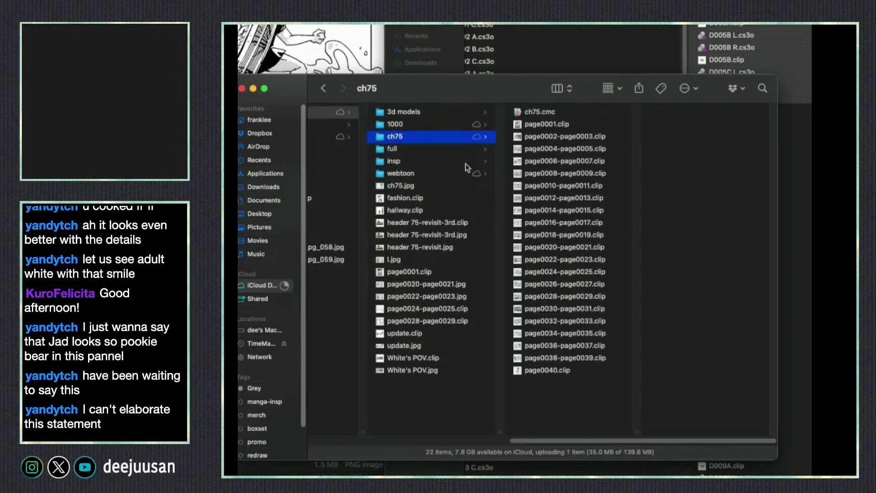
key("Down")
left_click(426, 173)
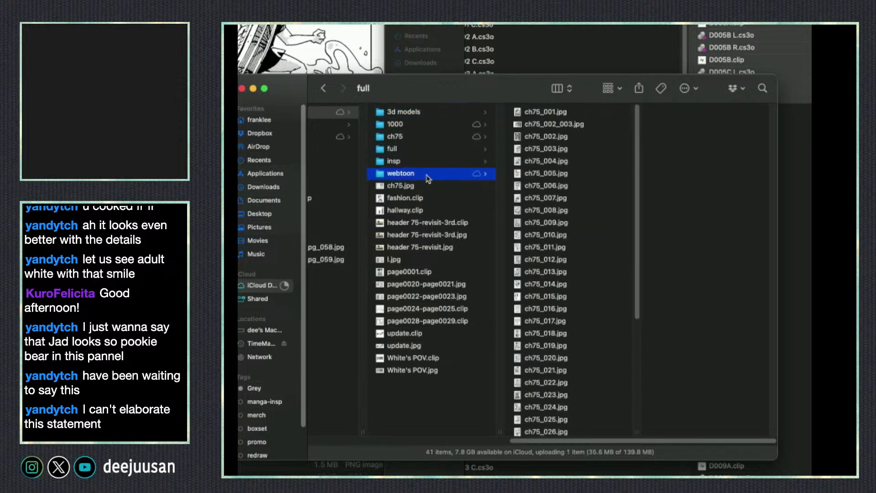
left_click(600, 109)
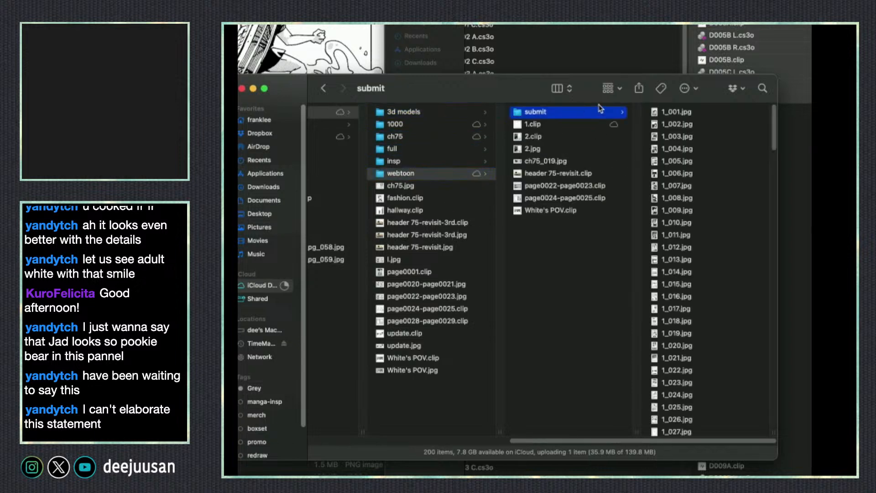
double_click(536, 138)
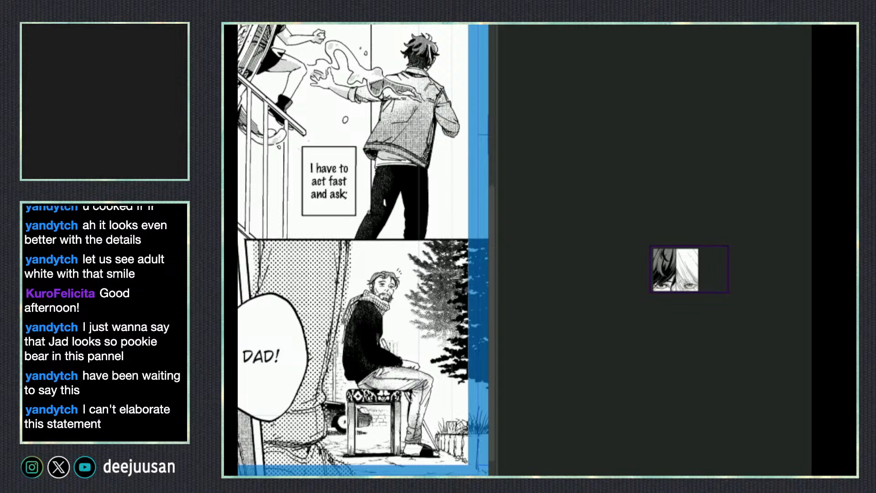
- Switch to the web browser and open the series' episode dashboard on Webtoon
key("super+Tab")
left_click(336, 25)
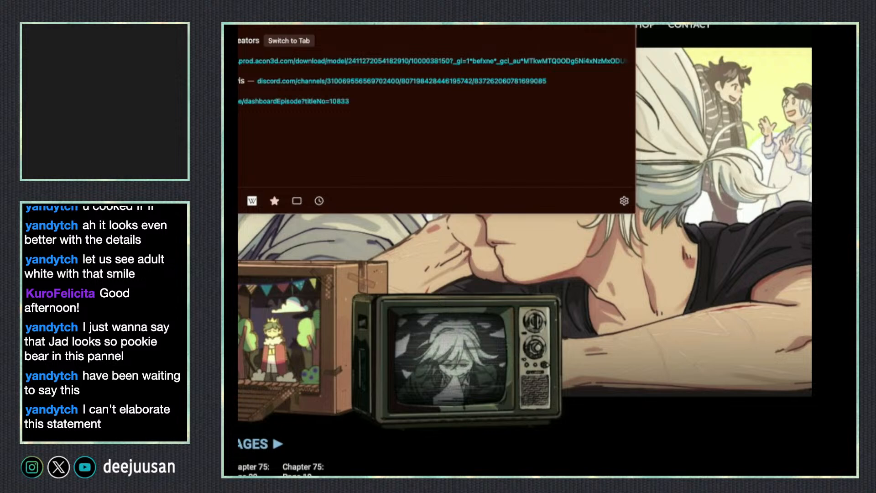
left_click(293, 101)
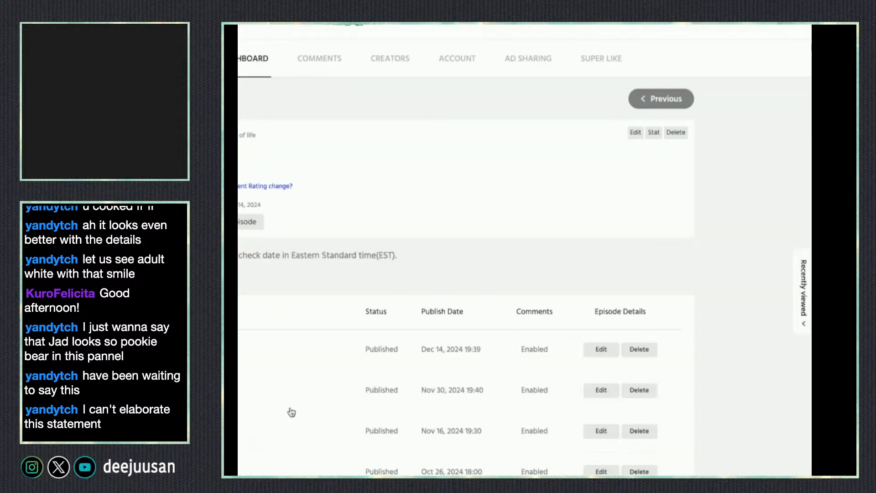
- Open the most recently published episode for editing and copy its title, "Chapter 75 [Part 3]"
left_click(597, 351)
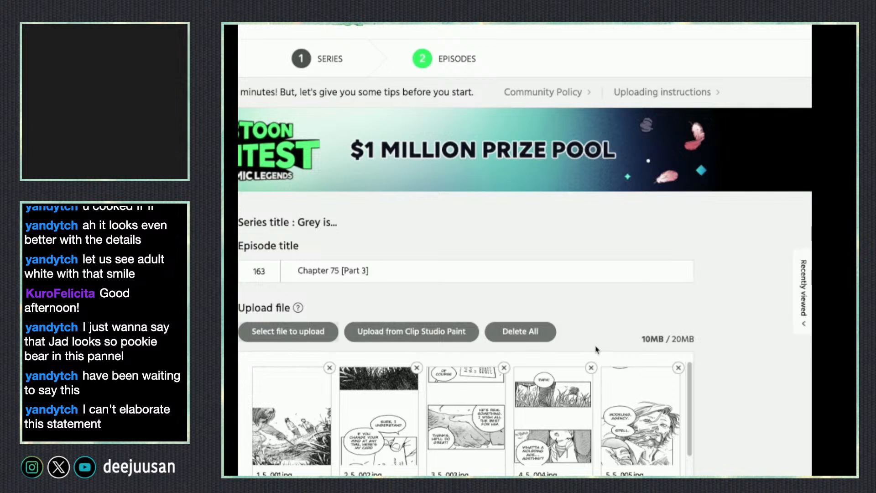
left_click_drag(370, 271, 300, 281)
left_click_drag(388, 269, 295, 270)
key("ctrl+c")
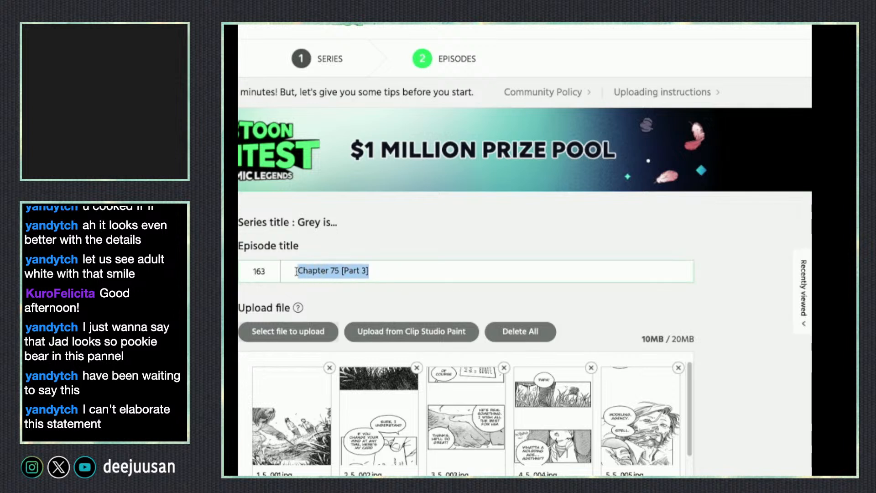
- Return to the dashboard, create a new episode and title it "Chapter 75 [Part 4]"
key("alt+Left")
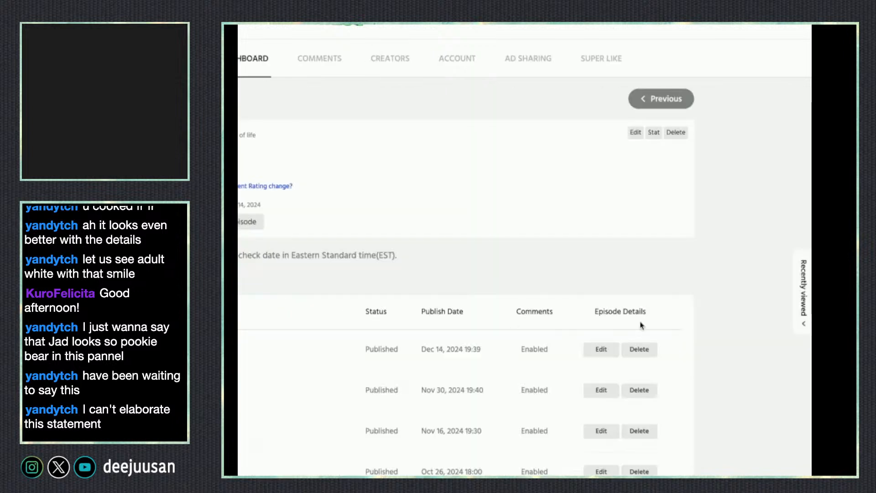
left_click(243, 222)
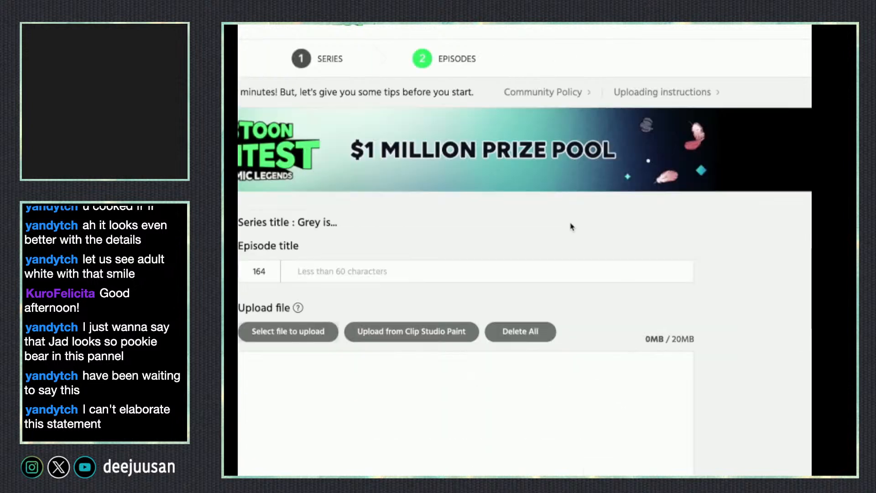
left_click(449, 271)
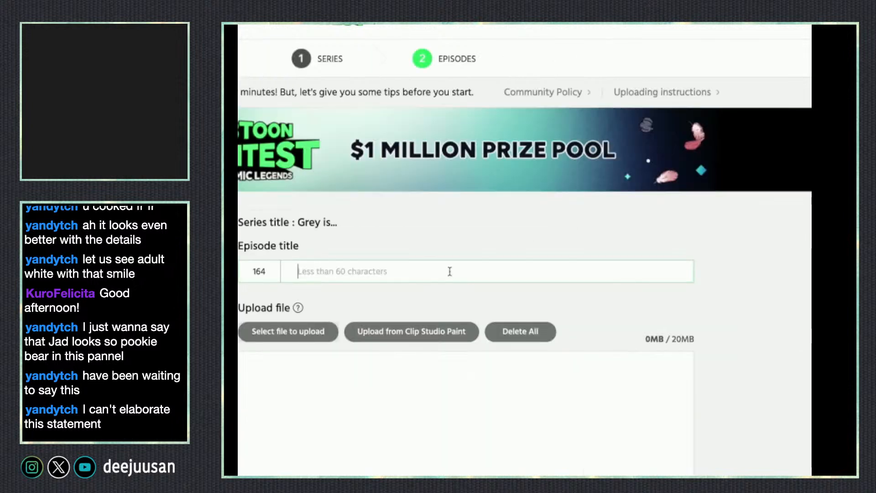
key("ctrl+v")
double_click(363, 271)
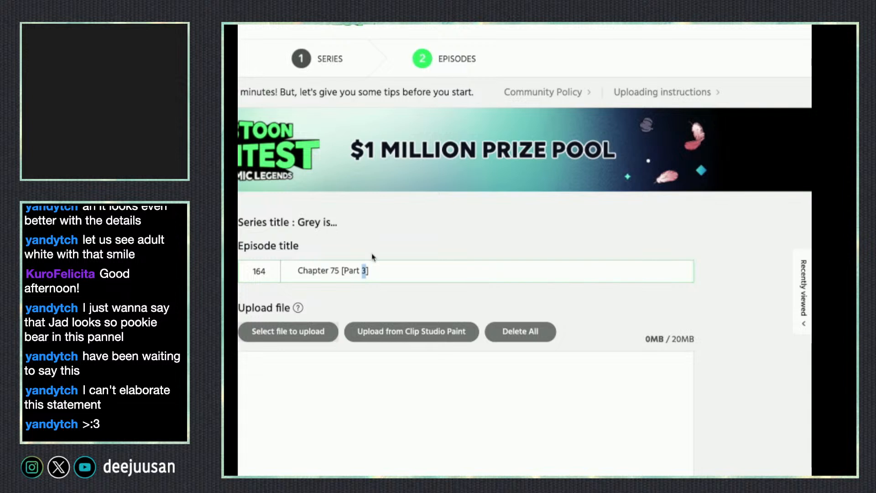
type("4")
- Open the episode's upload file chooser and preview the 5_ series images to find the starting page, 5_023.jpg
left_click(310, 336)
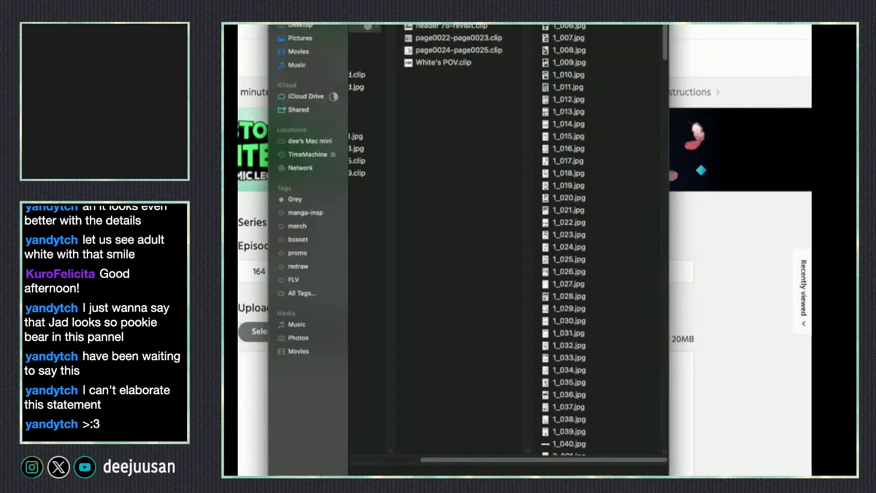
left_click_drag(659, 50, 663, 367)
left_click(623, 316)
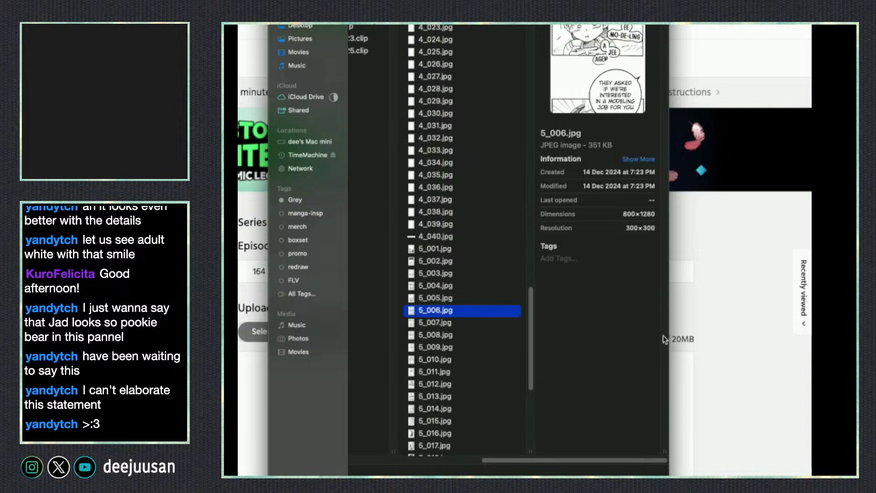
left_click_drag(529, 354, 530, 409)
left_click(485, 285)
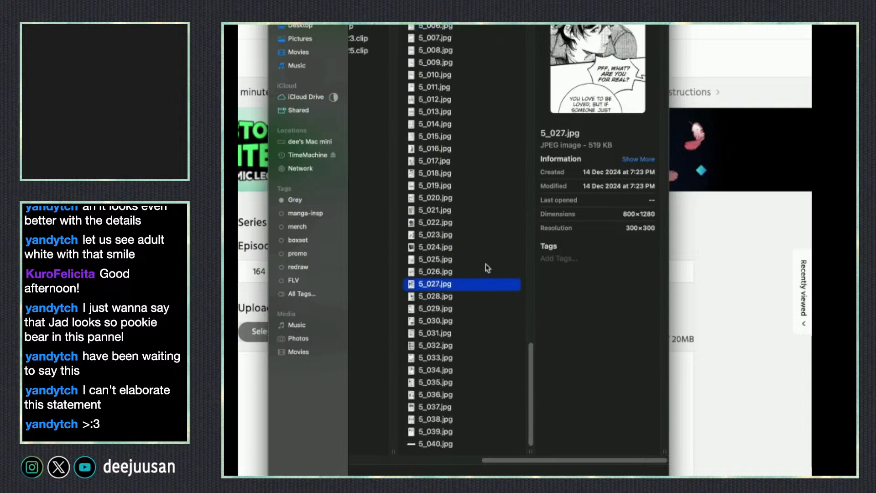
left_click(481, 210)
left_click(460, 223)
left_click(461, 235)
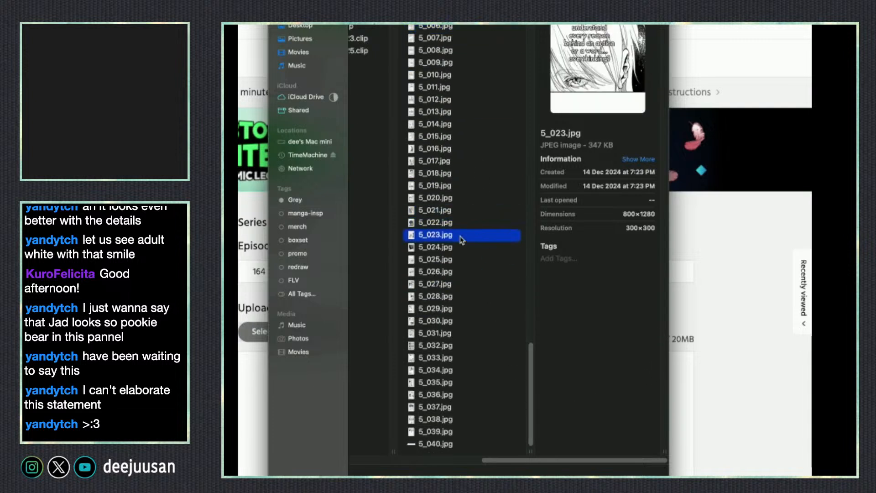
- Upload the images 5_023.jpg through 5_040.jpg to the episode and check the uploaded page thumbnails
left_click(481, 199)
left_click_drag(463, 234, 464, 446)
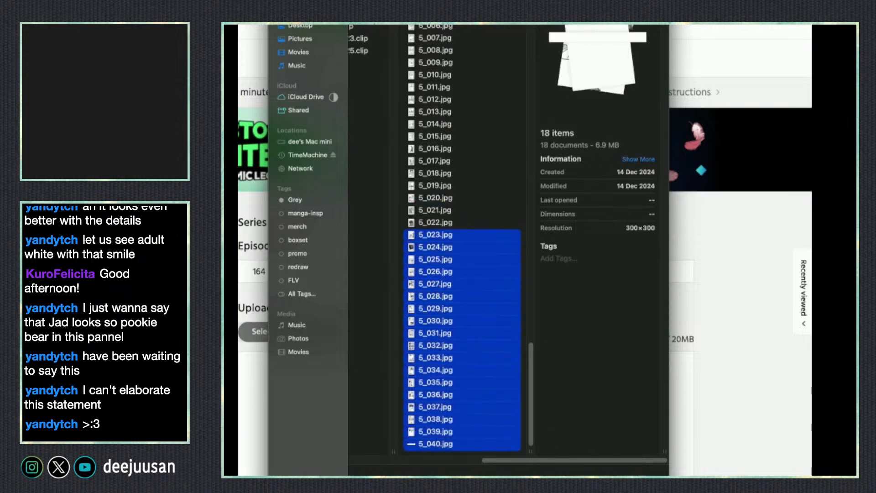
key("Return")
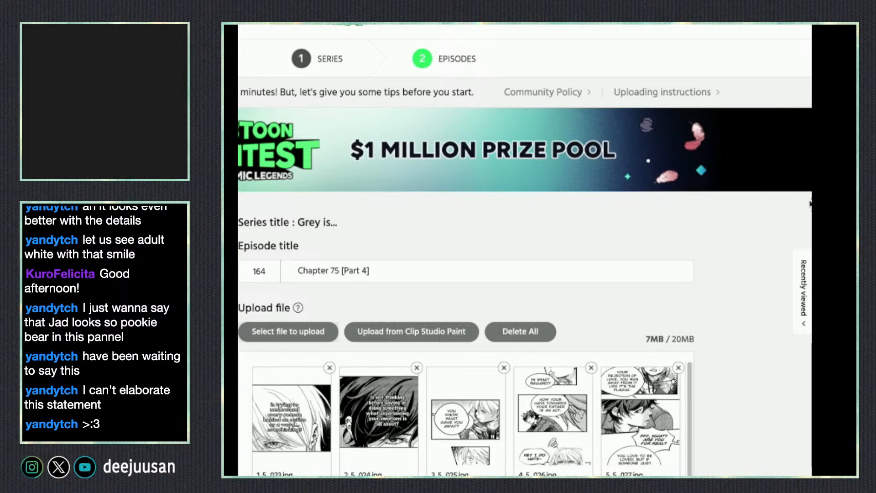
scroll(810, 203, "down", 7)
scroll(692, 209, "down", 3)
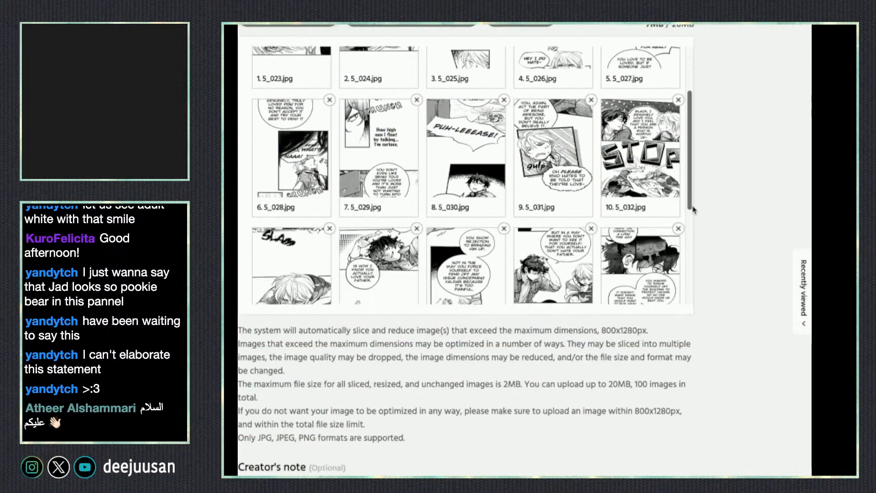
scroll(693, 210, "down", 4)
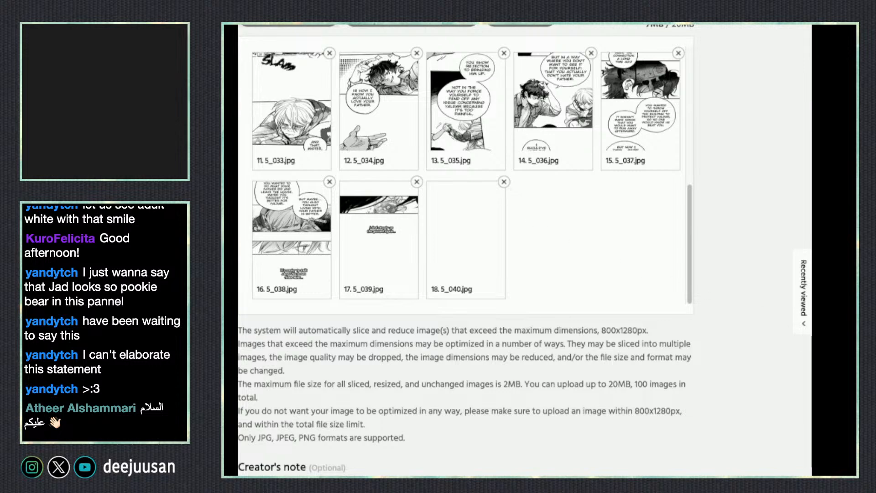
- Switch back to Clip Studio Paint and export the webtoon strip as JPEG files named 6, divided vertically at 1280 px
key("super+Tab")
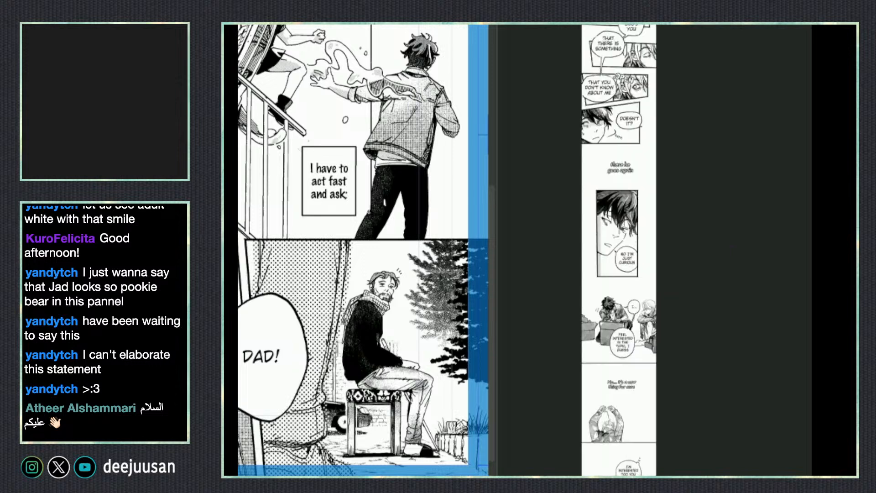
scroll(619, 250, "down", 15)
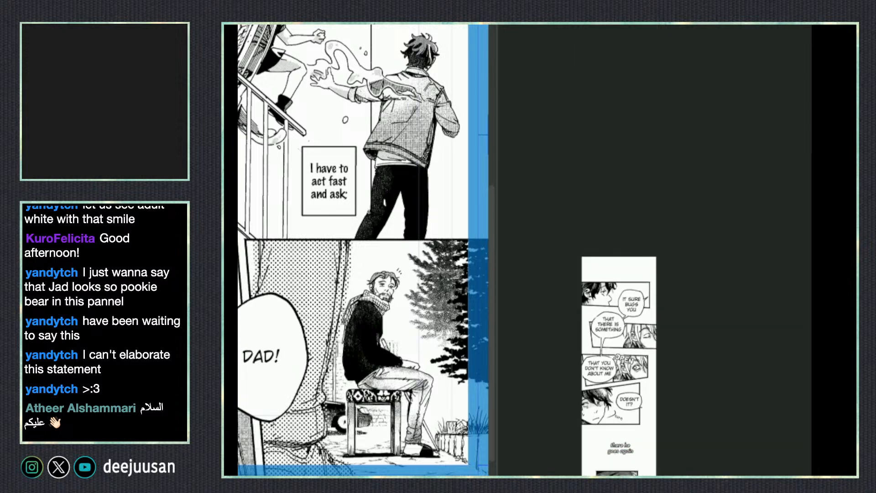
left_click(337, 154)
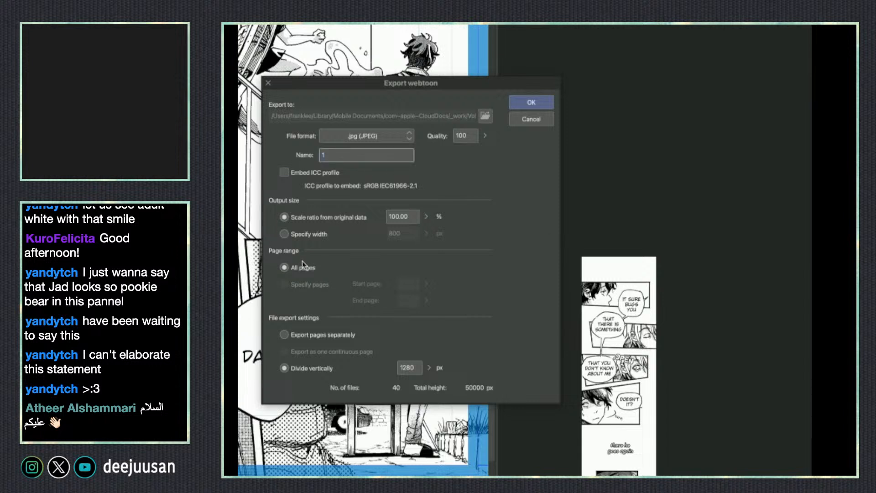
type("6")
left_click_drag(455, 116, 524, 119)
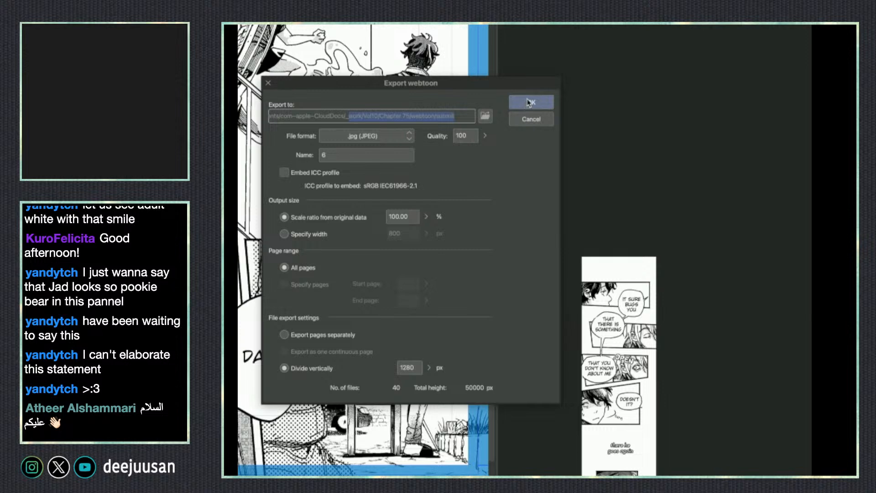
left_click(529, 102)
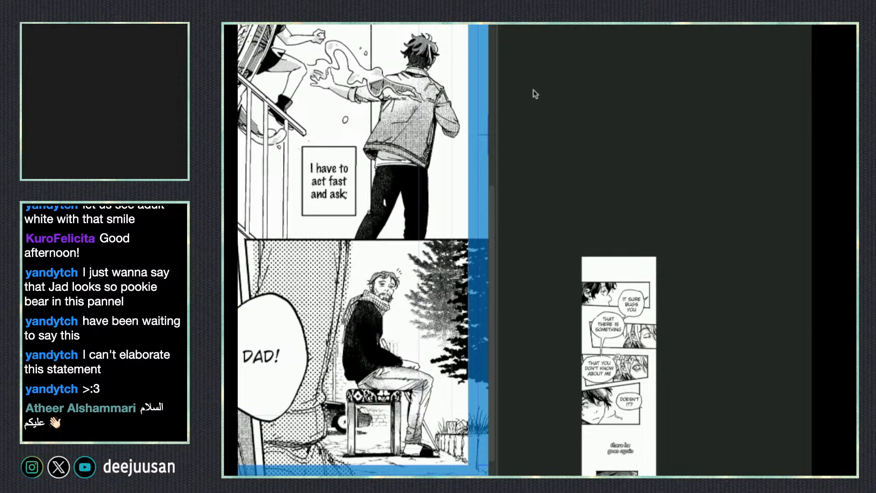
- Switch to the Webtoon episode page in the browser, upload the images 6_001.jpg through 6_009.jpg and check the added thumbnails
left_click_drag(688, 344, 725, 119)
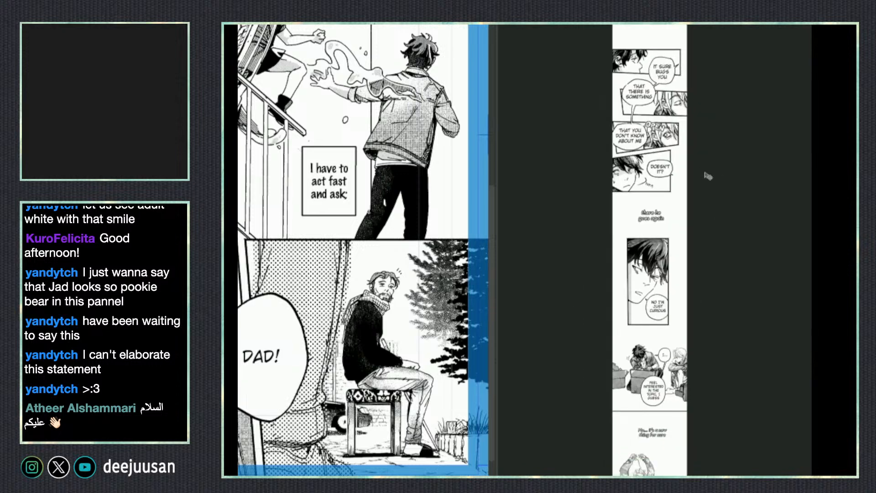
left_click_drag(706, 434, 699, 335)
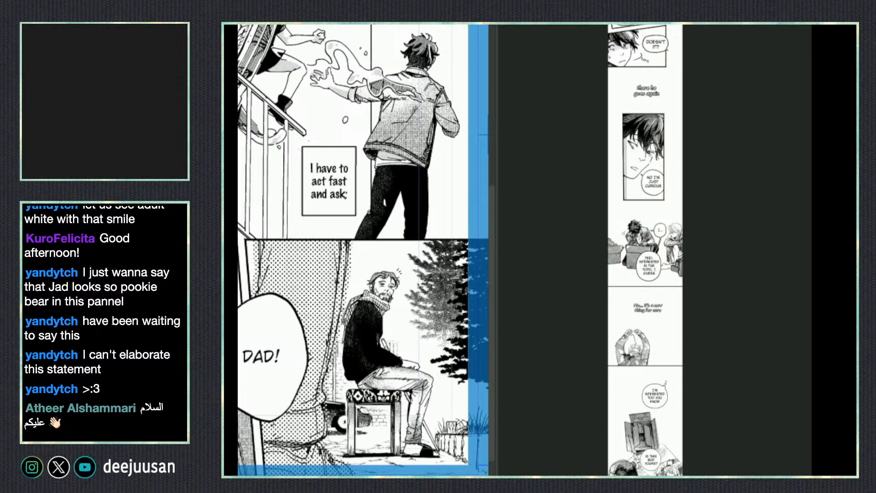
key("super+Tab")
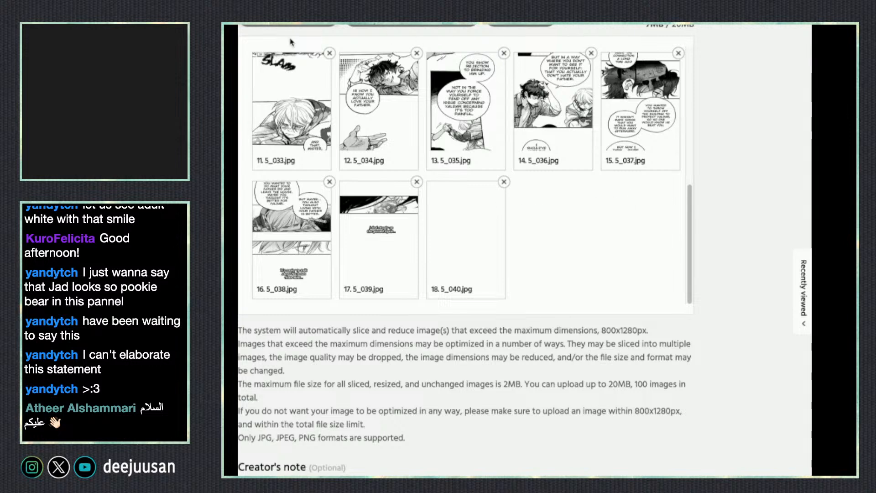
left_click(301, 26)
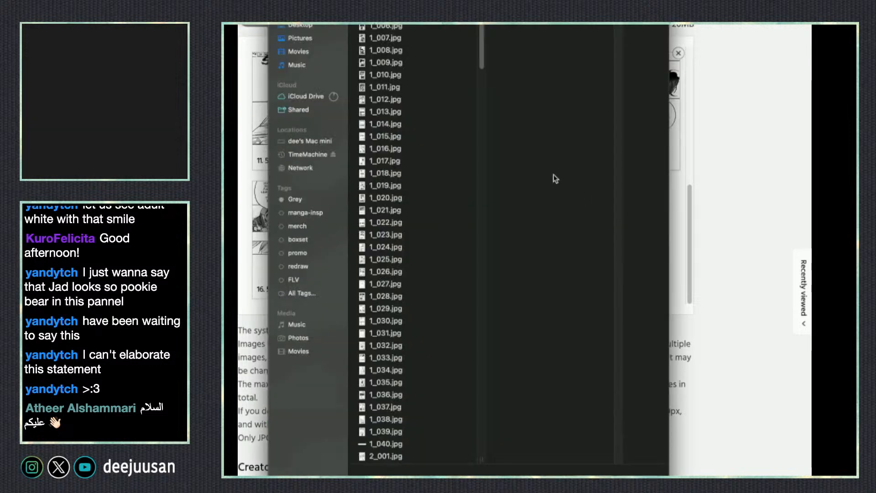
left_click_drag(481, 54, 485, 422)
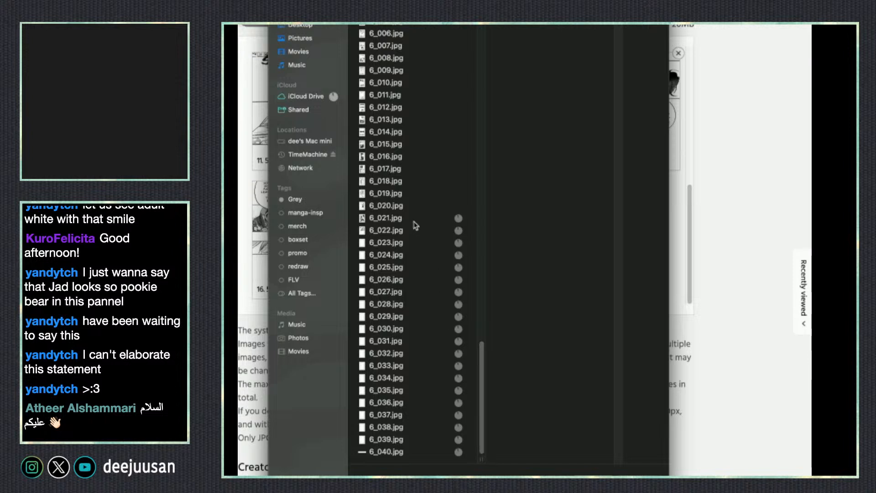
left_click_drag(413, 222, 420, 248)
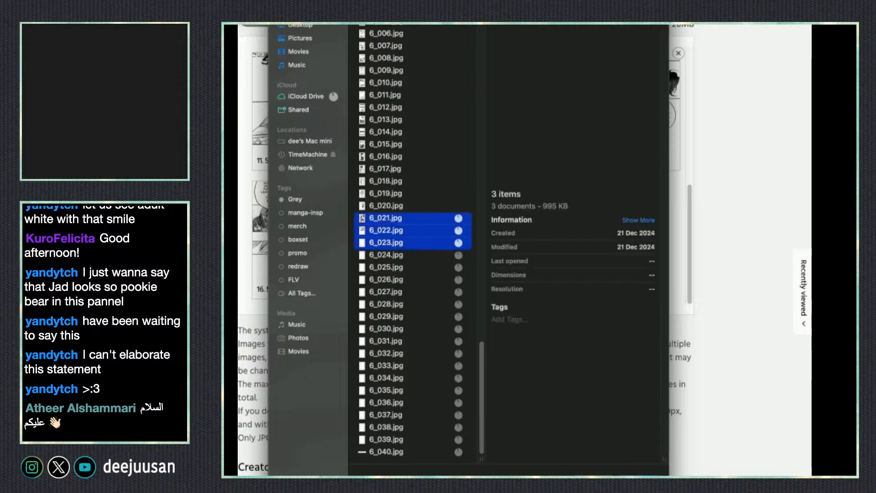
scroll(429, 246, "up", 10)
left_click_drag(416, 184, 421, 278)
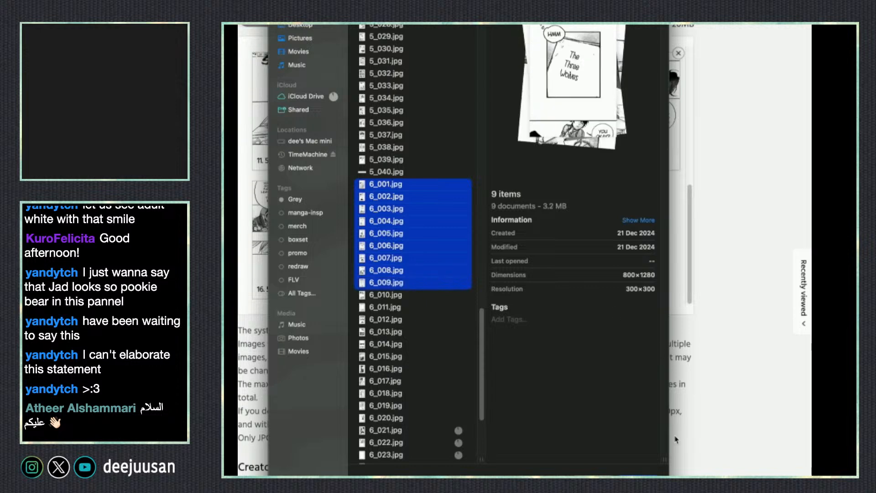
left_click(658, 469)
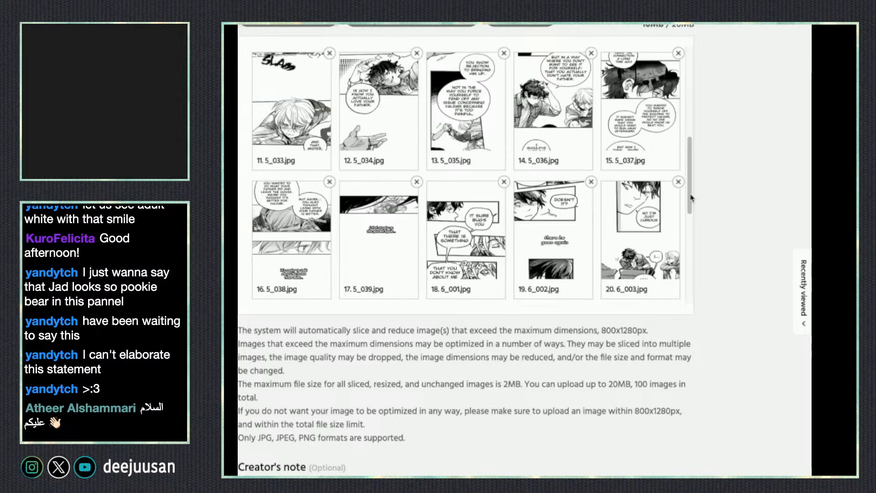
scroll(504, 184, "down", 5)
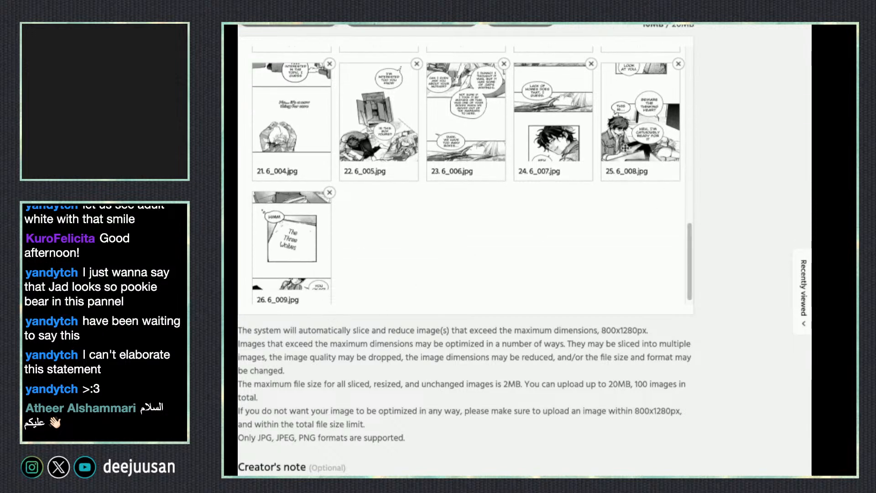
- Upload the images 6_010.jpg through 6_022.jpg to the episode and check the page thumbnails through the end of the list
left_click(390, 25)
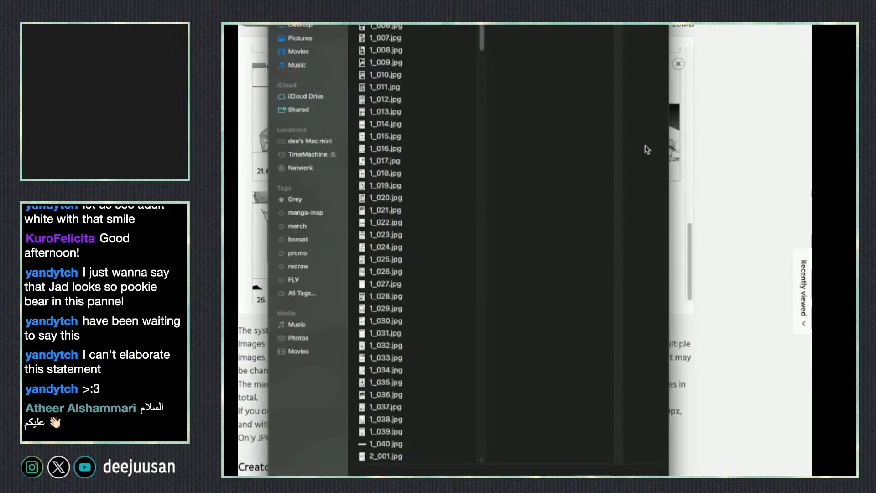
left_click_drag(481, 45, 471, 276)
scroll(473, 279, "down", 20)
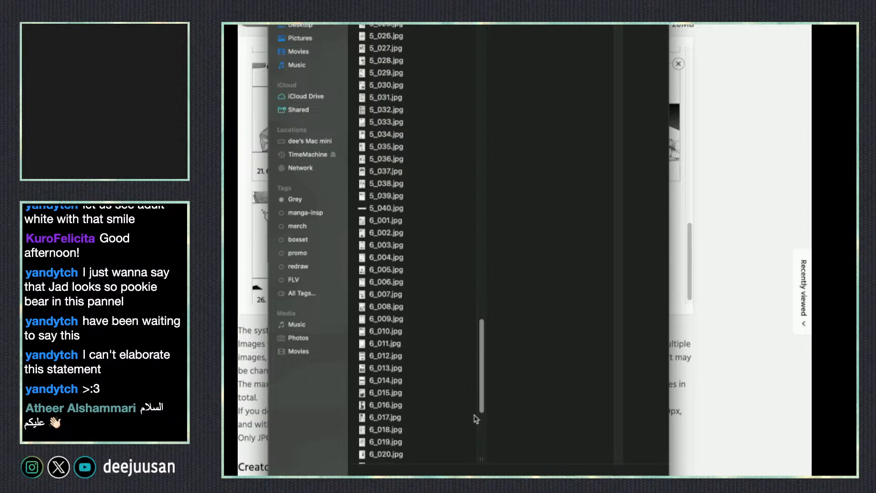
left_click_drag(414, 182, 417, 322)
key("Return")
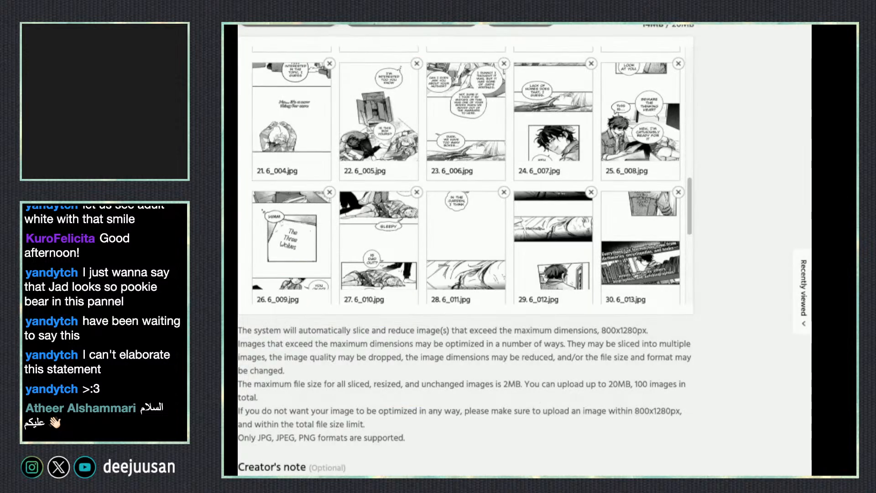
scroll(687, 239, "down", 1)
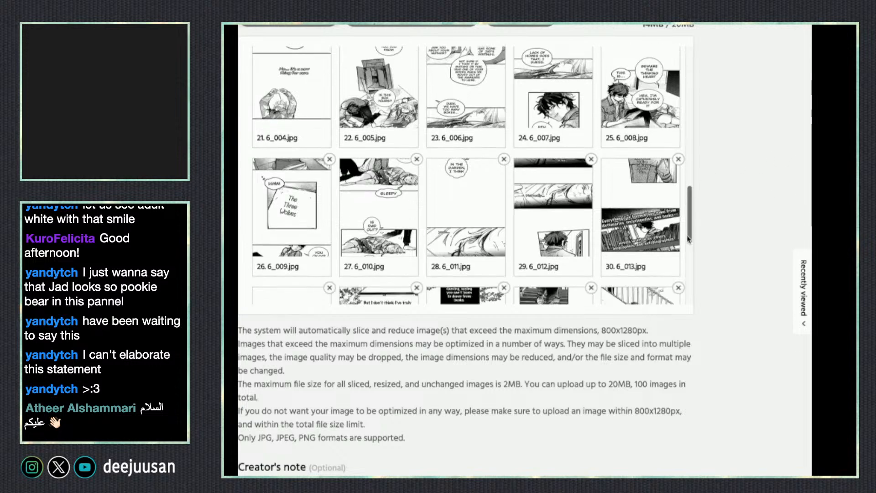
left_click_drag(687, 238, 682, 302)
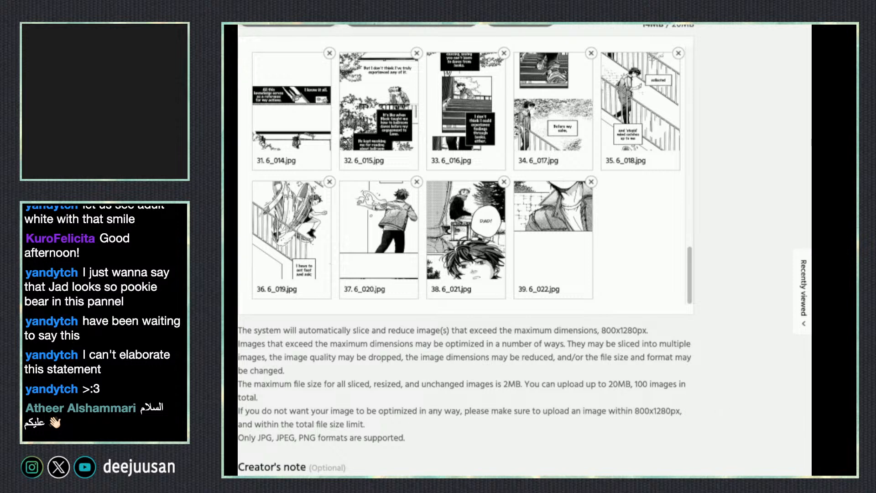
- Switch back to Clip Studio Paint and look through the webtoon strips for a panel suited to the episode thumbnail
key("super+Tab")
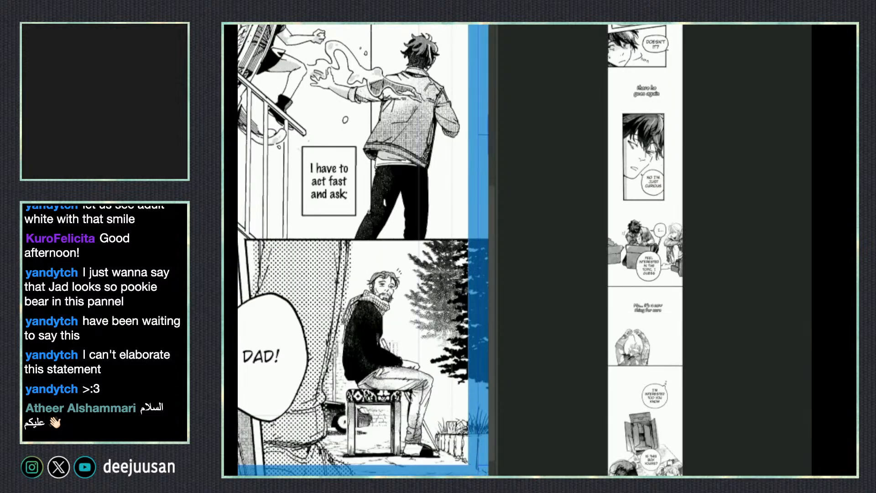
scroll(645, 249, "up", 4)
scroll(645, 249, "down", 12)
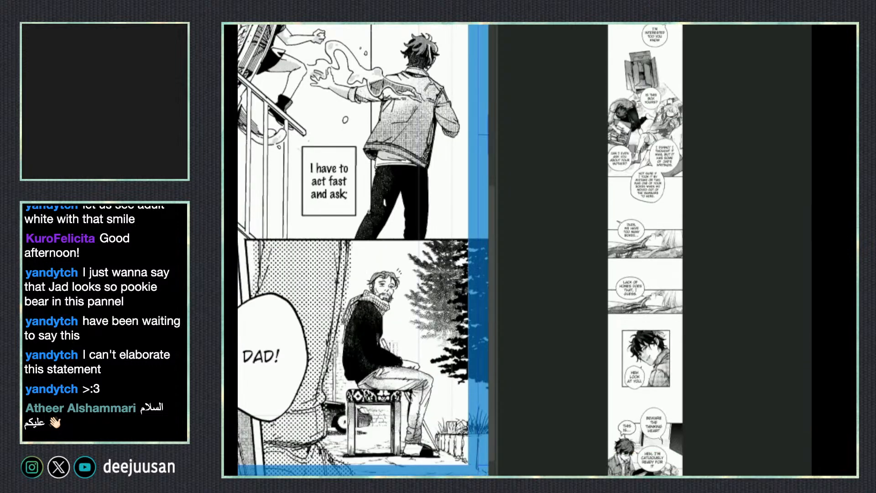
scroll(683, 127, "up", 4)
left_click_drag(735, 443, 778, 232)
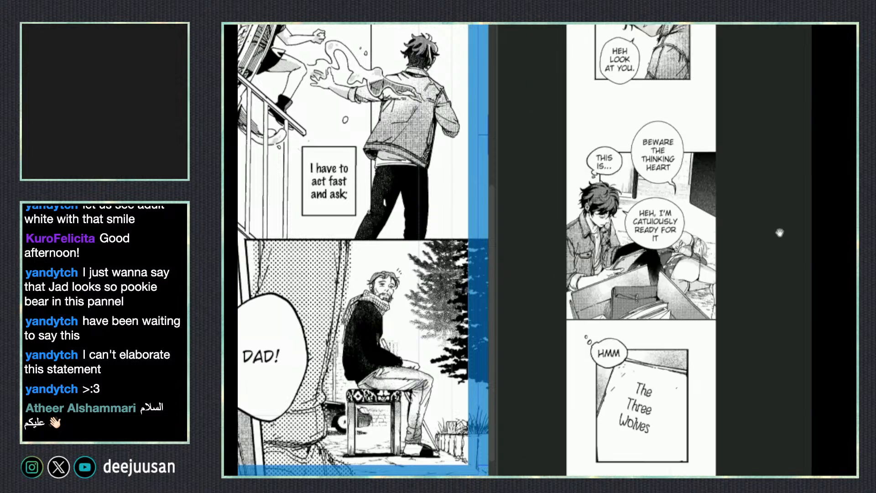
left_click_drag(772, 349, 789, 135)
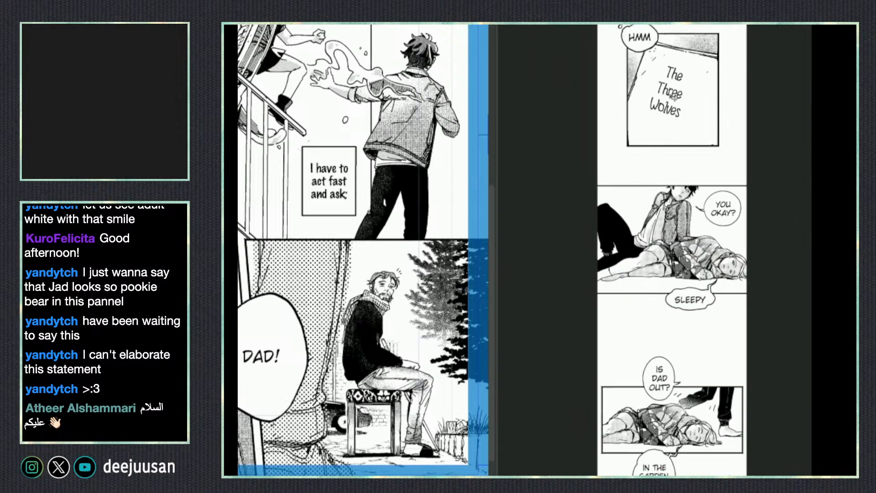
left_click(765, 27)
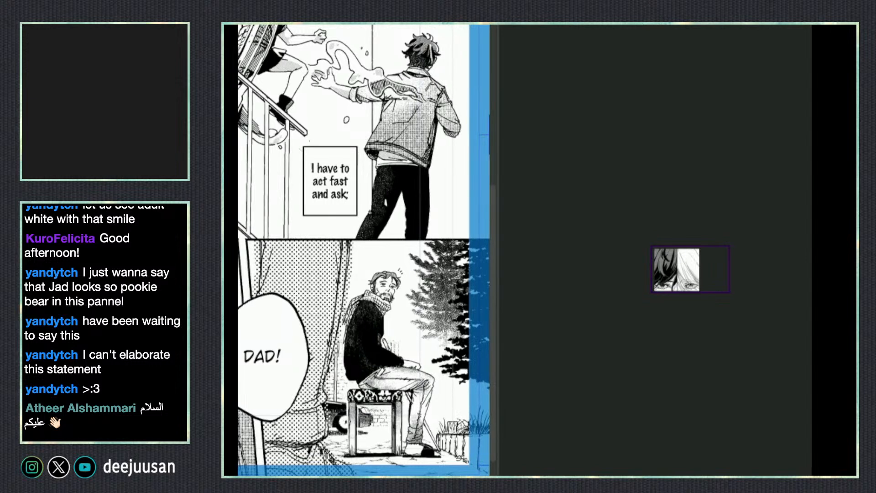
key("Left")
key("Left")
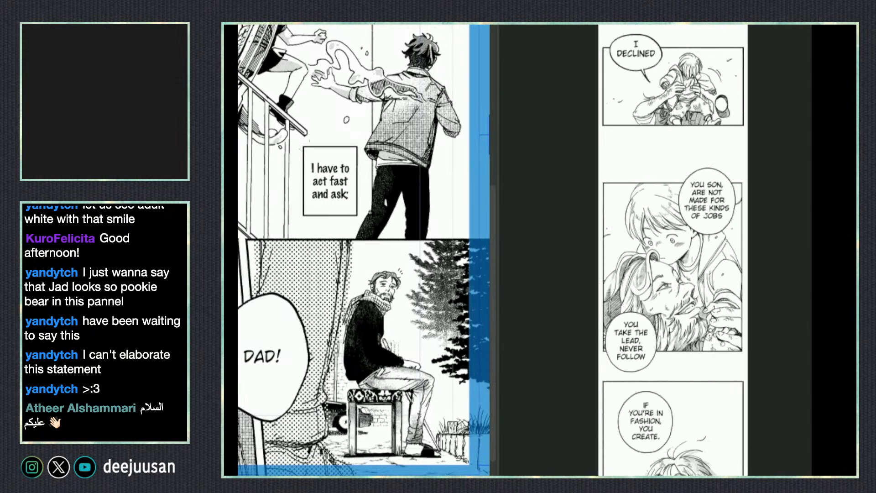
scroll(672, 249, "up", 1)
scroll(672, 250, "down", 10)
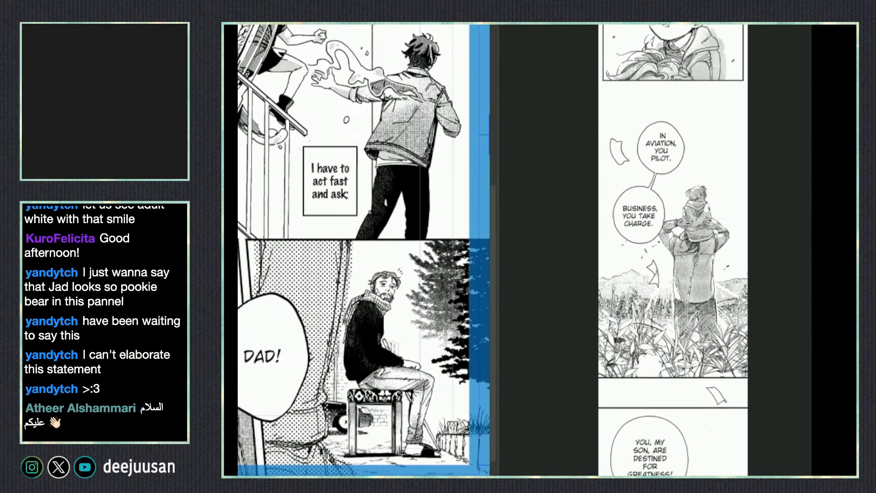
scroll(673, 250, "down", 15)
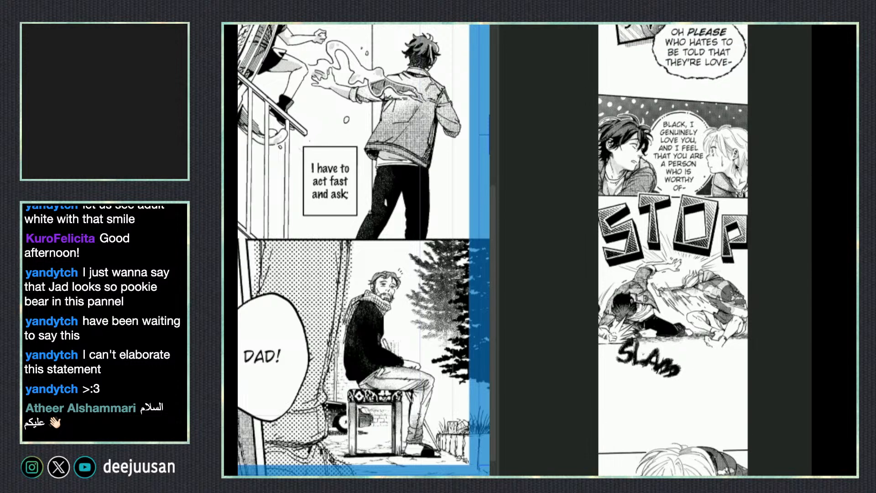
- Select the panel of the two characters facing each other above "STOP" and scale it to fit the small thumbnail canvas
left_click(736, 165)
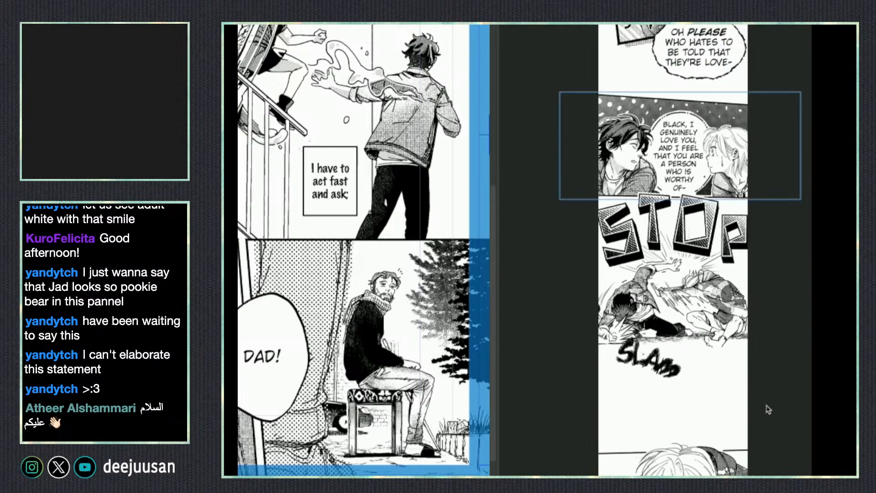
scroll(673, 250, "up", 5)
scroll(673, 250, "down", 10)
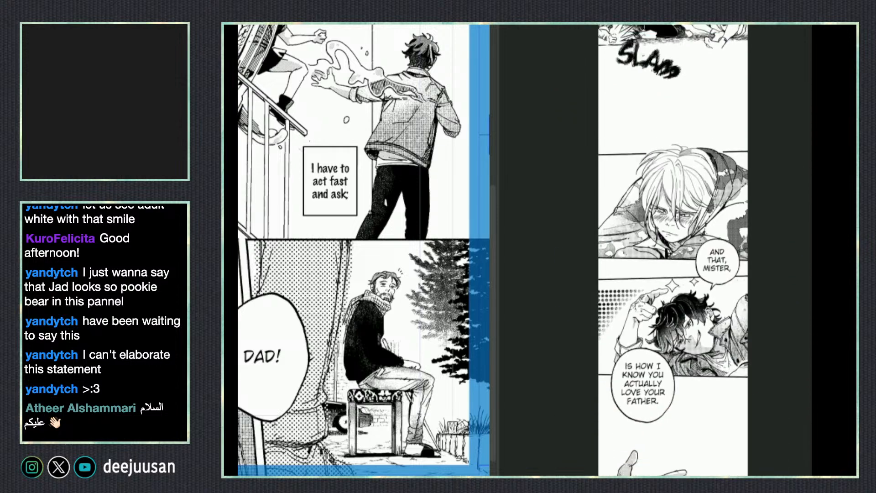
scroll(673, 250, "up", 10)
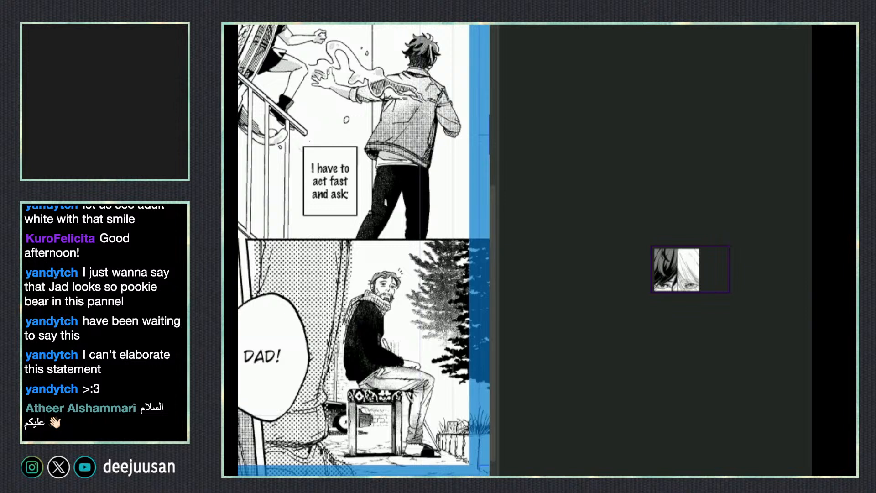
key("ctrl+t")
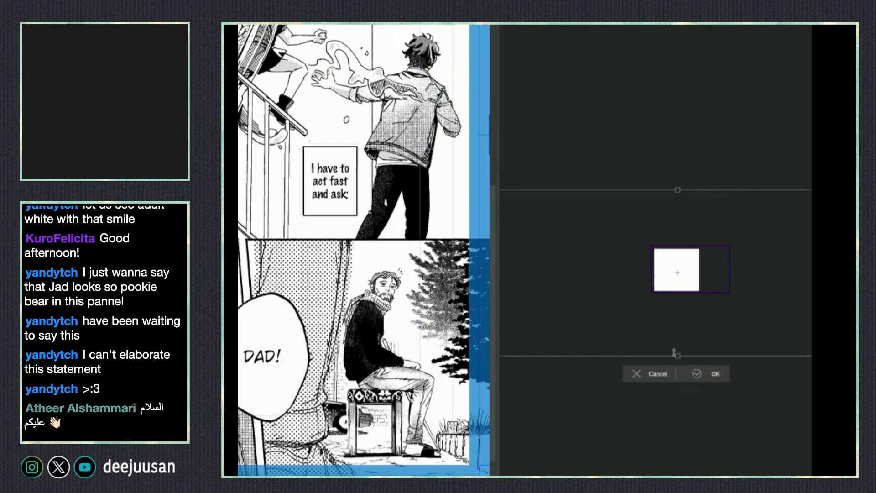
left_click_drag(674, 352, 719, 334)
key("ctrl+z")
left_click_drag(677, 357, 736, 296)
key("Return")
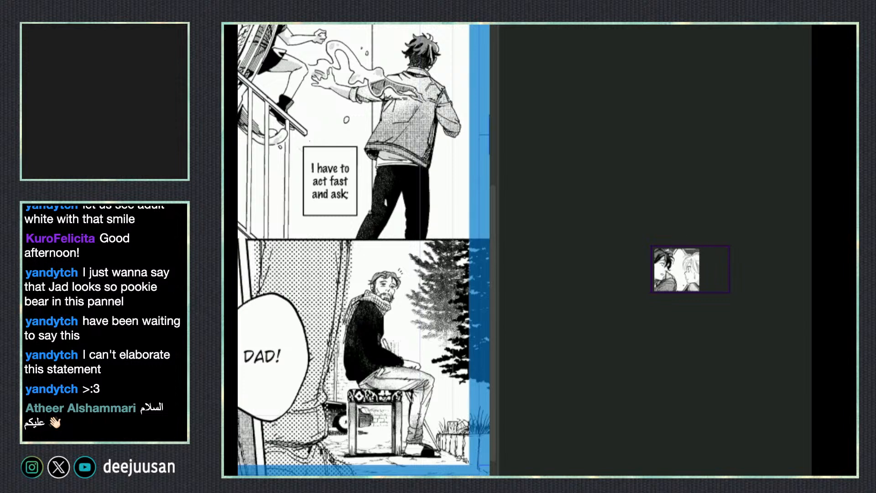
- Isolate the light-haired character on the thumbnail canvas and erase the dotted background above the character's head
key("ctrl+z")
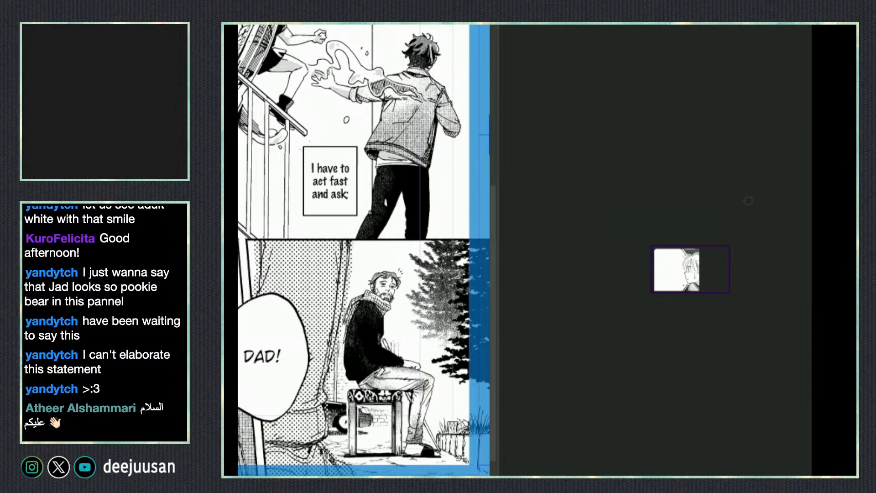
left_click_drag(750, 373, 734, 421)
scroll(688, 342, "up", 2)
left_click_drag(689, 332, 707, 353)
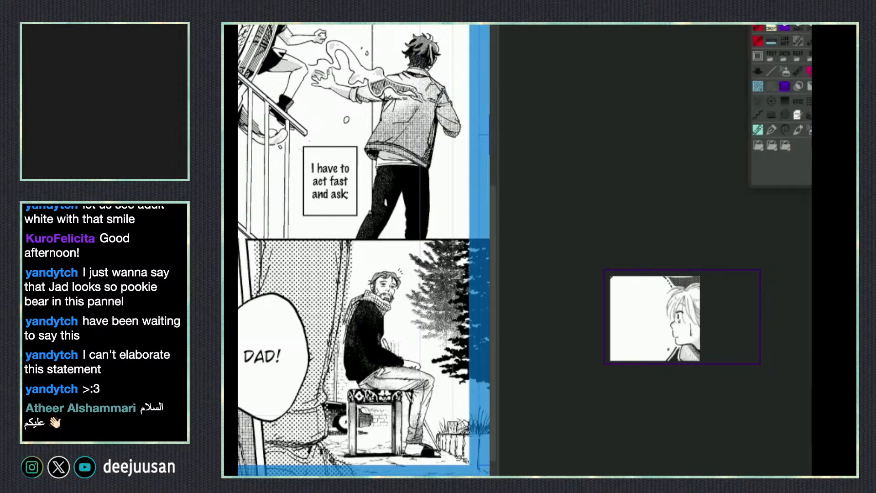
scroll(686, 295, "up", 5)
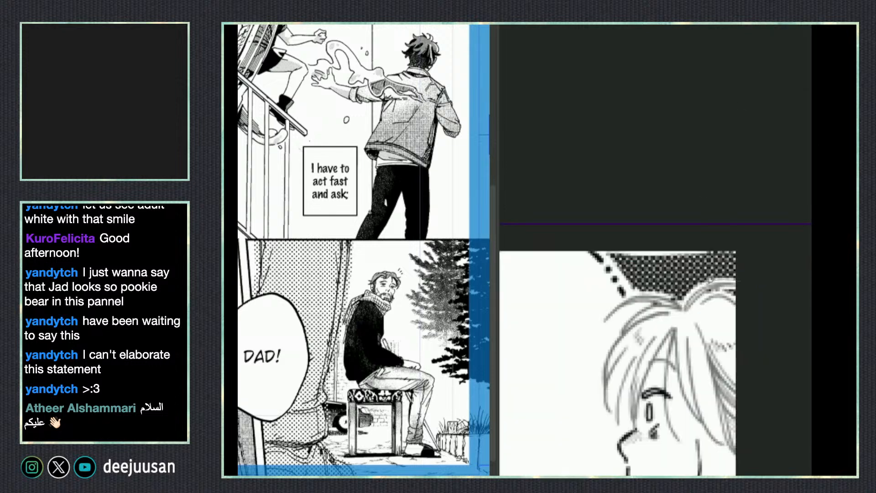
mouse_move(687, 297)
left_mouse_down()
mouse_move(618, 297)
mouse_move(583, 230)
left_mouse_up()
key("Delete")
key("ctrl+d")
- Erase the leftover background fragments beside the light-haired character's collar and in the upper-left corner of the thumbnail
scroll(786, 250, "down", 5)
scroll(723, 337, "up", 3)
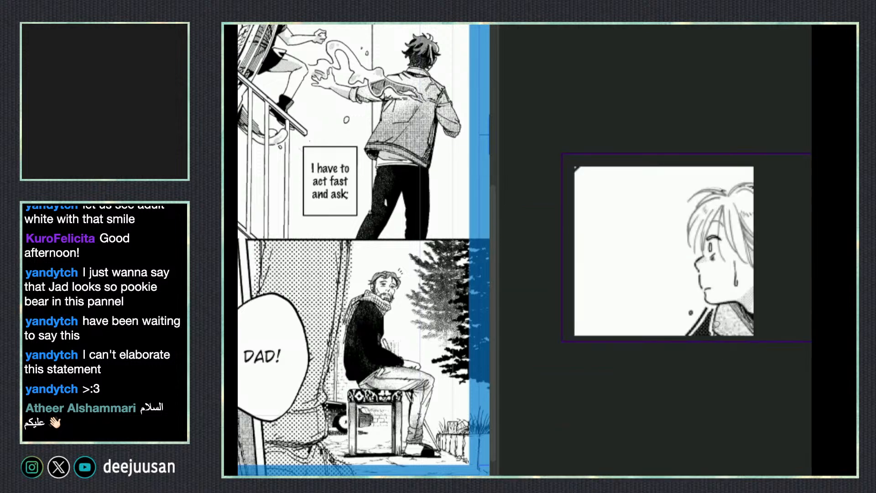
mouse_move(706, 301)
left_mouse_down()
mouse_move(706, 339)
mouse_move(679, 331)
mouse_move(695, 306)
mouse_move(711, 302)
mouse_move(682, 311)
mouse_move(710, 309)
left_mouse_up()
key("Delete")
key("ctrl+d")
key("Delete")
key("Delete")
left_click_drag(576, 179, 587, 167)
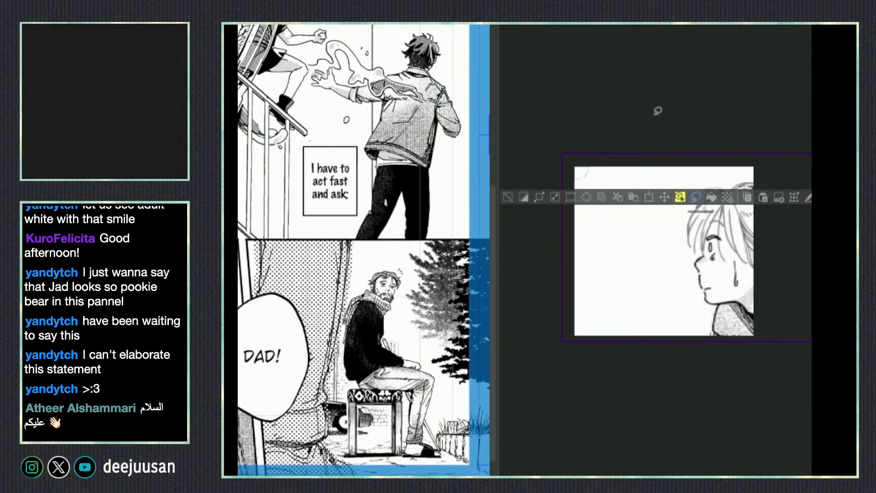
key("Delete")
key("ctrl+d")
- Erase the dotted background and diagonal line above the dark-haired character's head on the thumbnail canvas
scroll(687, 102, "down", 1)
left_click_drag(786, 315, 777, 357)
scroll(727, 243, "up", 4)
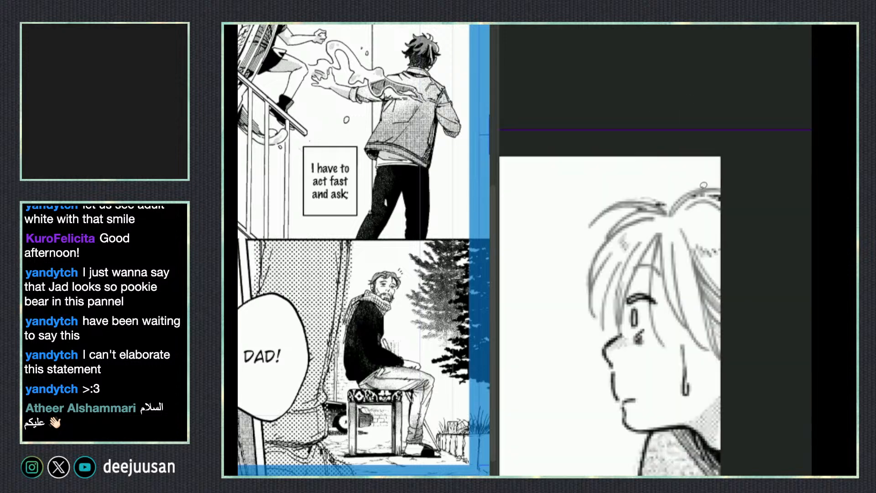
scroll(756, 326, "down", 4)
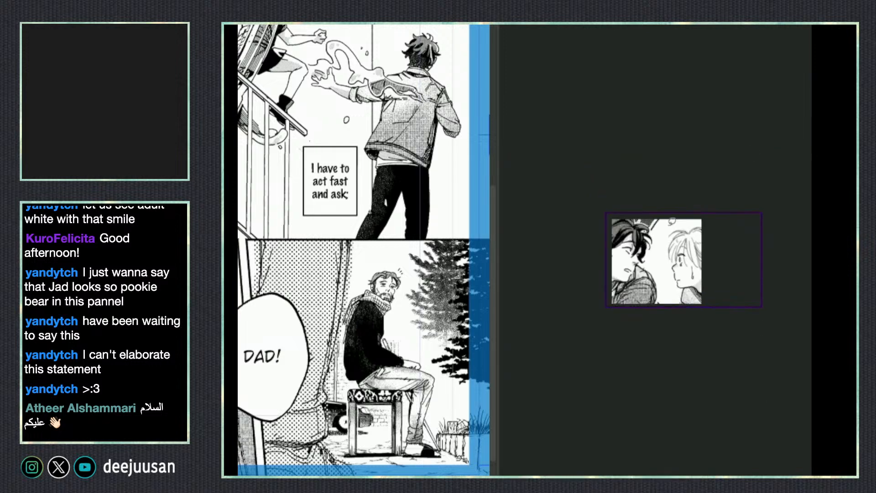
scroll(673, 266, "up", 4)
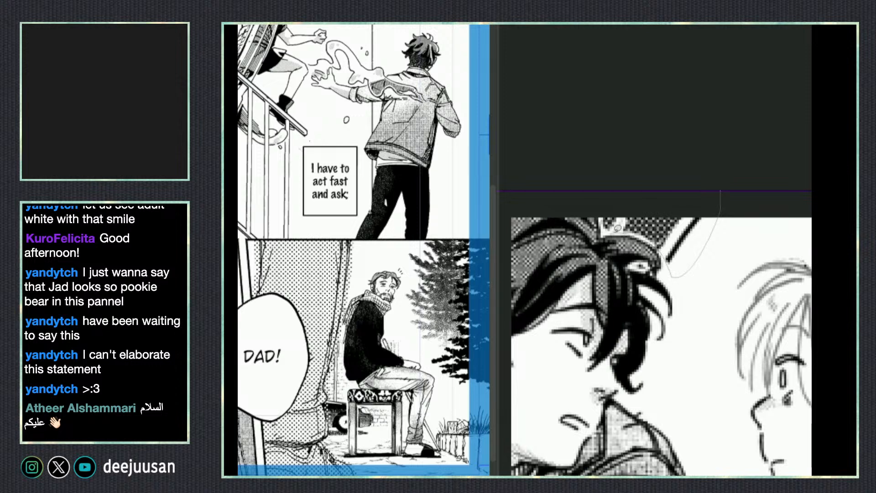
left_click_drag(609, 198, 634, 201)
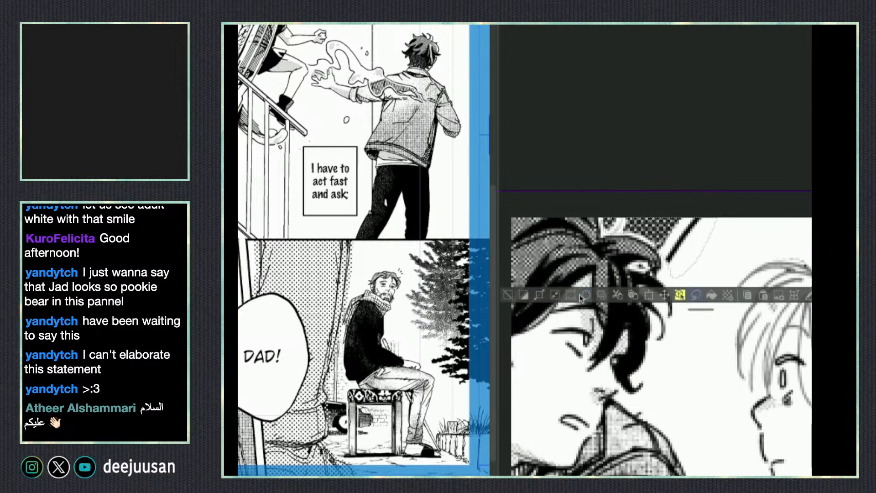
key("Delete")
key("ctrl+d")
scroll(732, 218, "down", 3)
left_click_drag(693, 423, 620, 397)
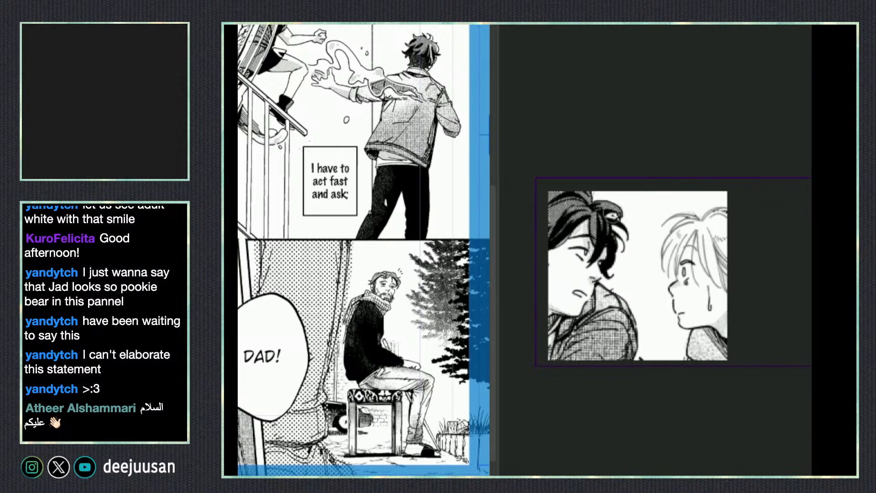
scroll(628, 192, "down", 4)
key("q")
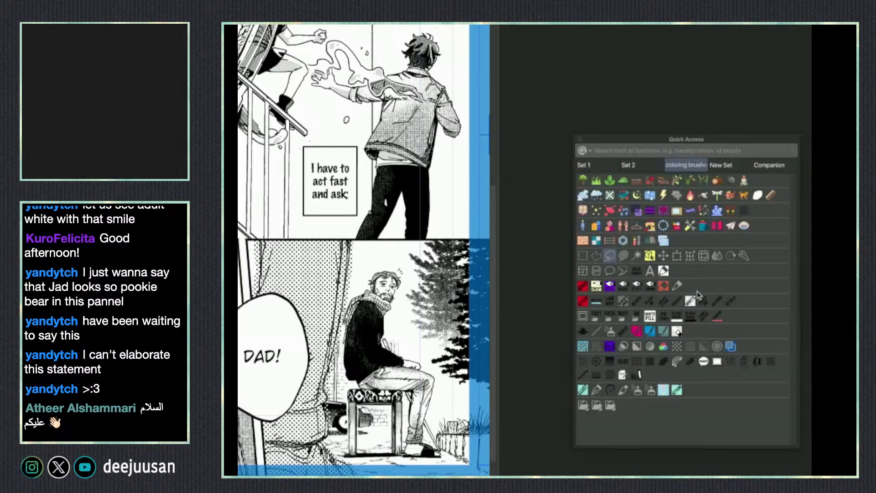
left_click(650, 258)
left_click(672, 266)
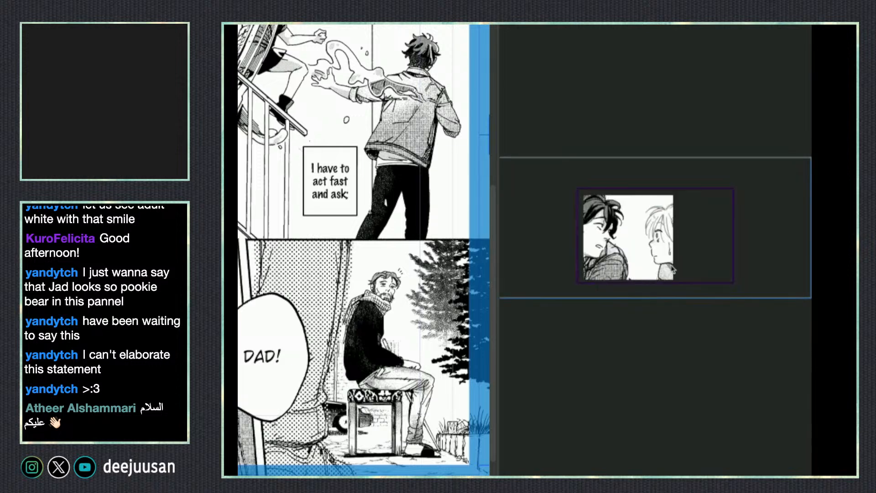
key("q")
left_click(674, 232)
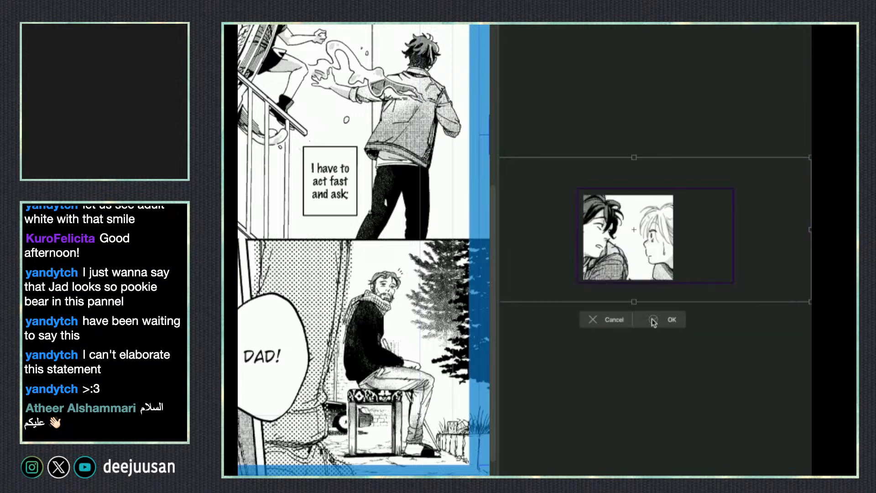
left_click_drag(626, 288, 627, 278)
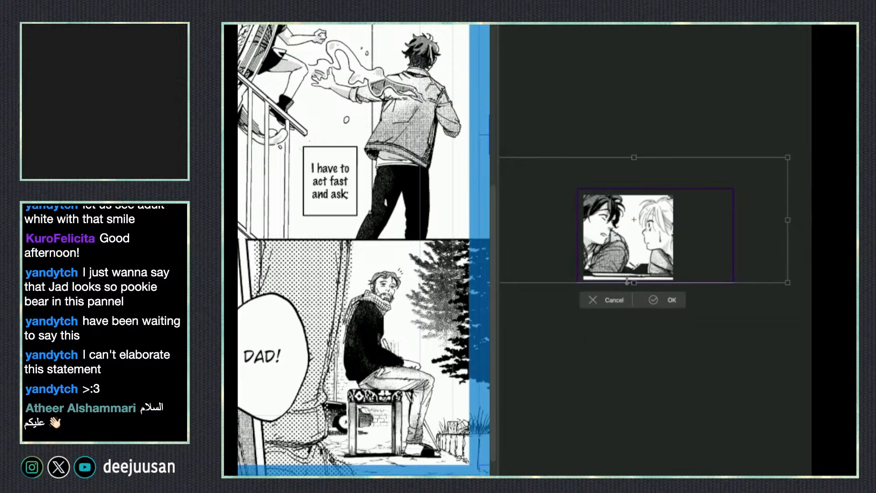
left_click(605, 298)
key("ctrl+z")
- Scale down the light-haired character's layer and reposition it on the thumbnail canvas
key("q")
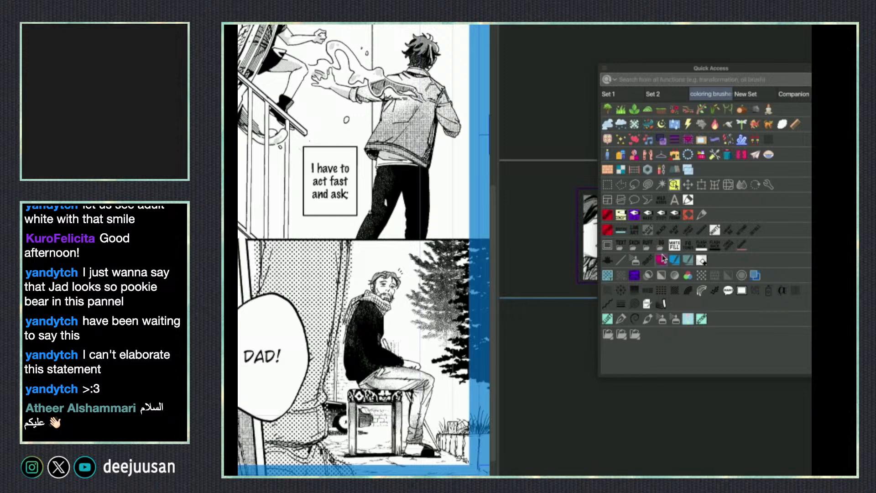
left_click(699, 188)
left_click_drag(610, 301, 664, 288)
left_click(658, 308)
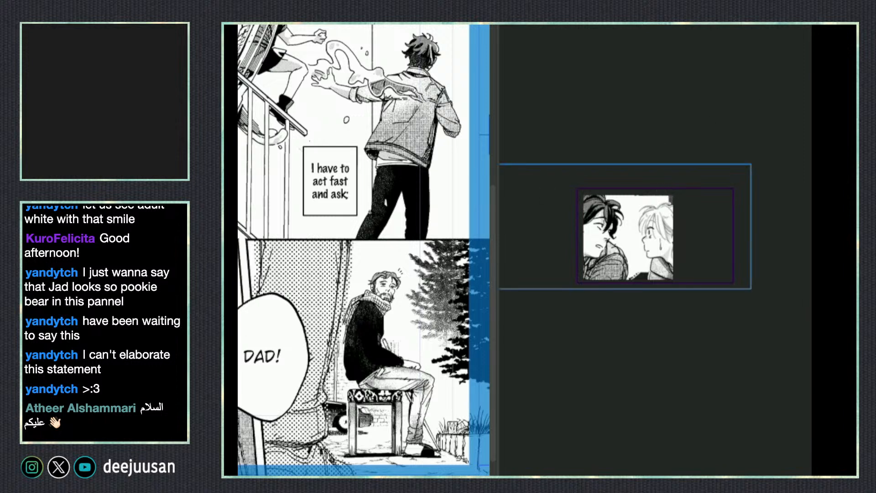
- Scale down the dark-haired character's layer so more of the figure fits within the thumbnail canvas
left_click(734, 260)
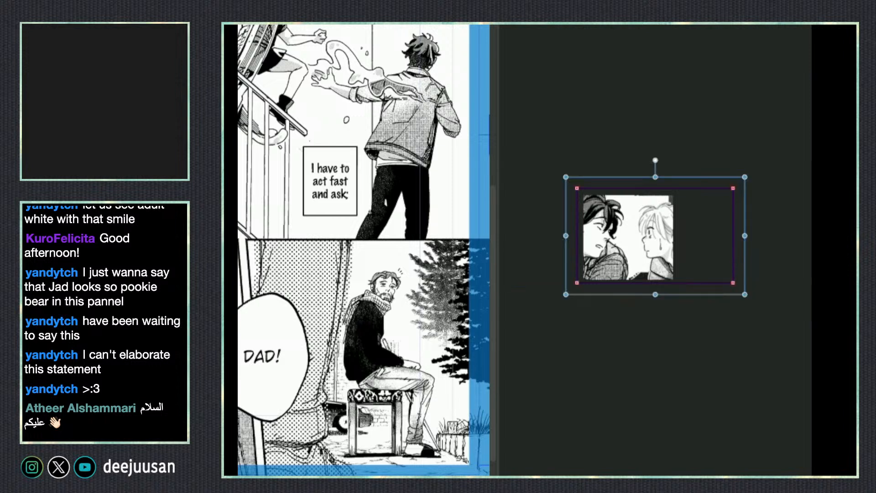
key("Escape")
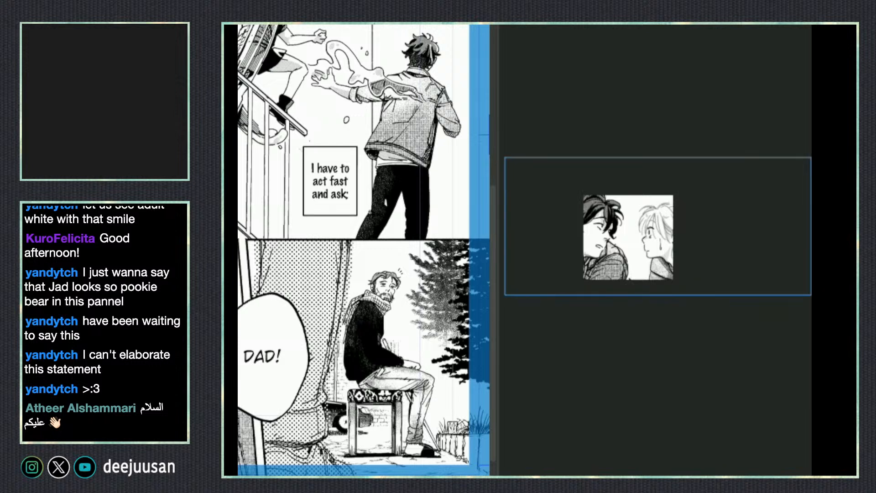
key("ctrl+t")
mouse_move(658, 294)
left_mouse_down()
mouse_move(657, 272)
mouse_move(657, 280)
left_mouse_up()
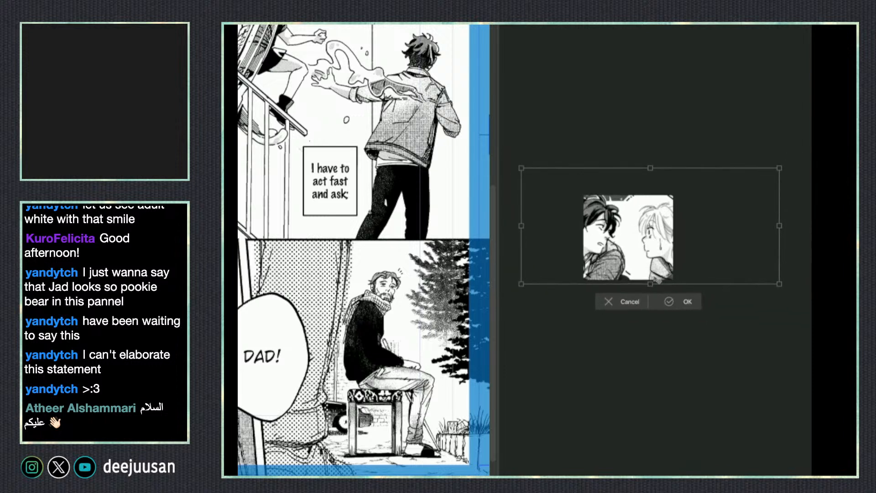
left_click(667, 300)
- Lasso and delete the leftover background between and above the two characters on the thumbnail
key("q")
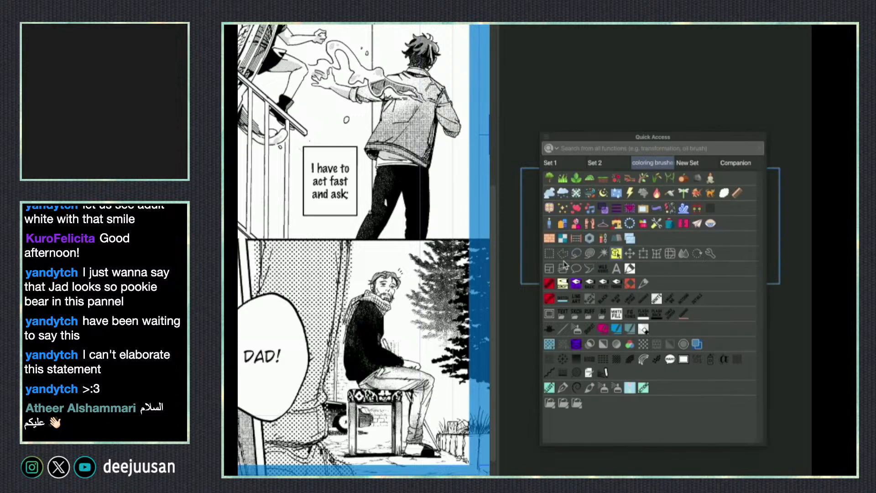
left_click(578, 254)
mouse_move(709, 254)
left_mouse_down()
mouse_move(639, 287)
mouse_move(625, 204)
mouse_move(605, 184)
mouse_move(726, 201)
left_mouse_up()
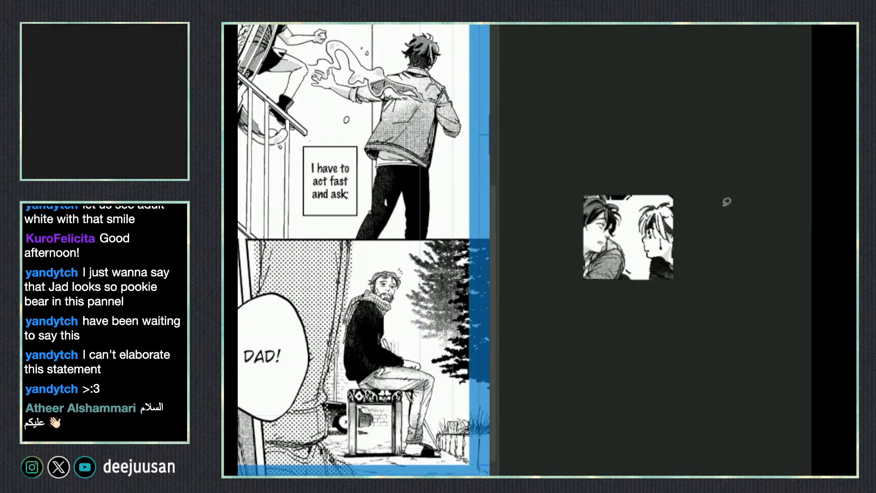
key("q")
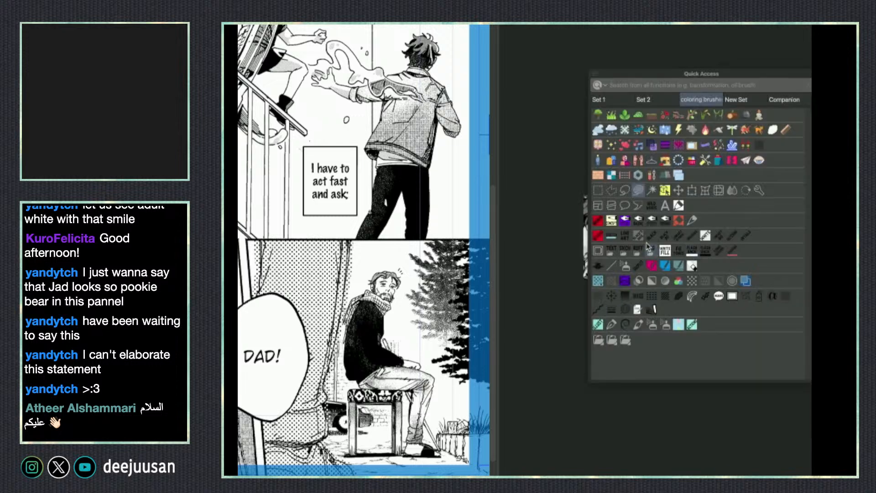
left_click(625, 191)
mouse_move(724, 219)
left_mouse_down()
mouse_move(649, 285)
mouse_move(635, 273)
mouse_move(620, 197)
mouse_move(606, 194)
mouse_move(722, 192)
mouse_move(732, 210)
left_mouse_up()
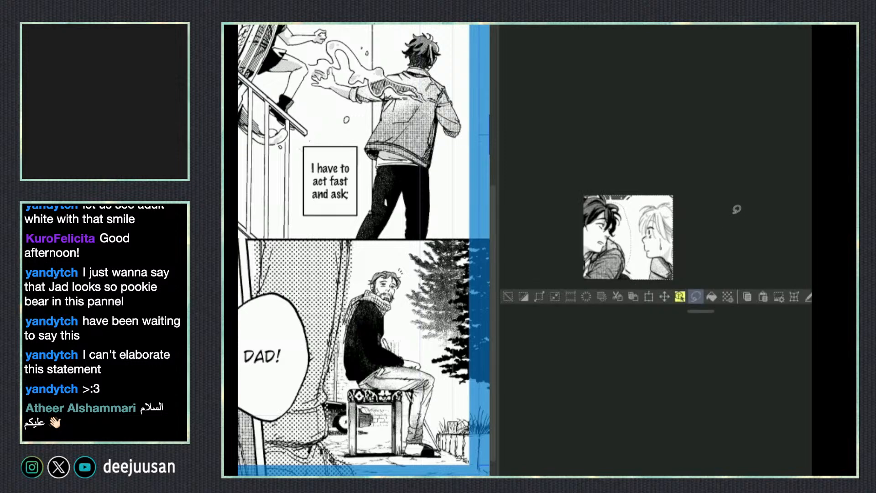
key("Delete")
key("ctrl+d")
key("e")
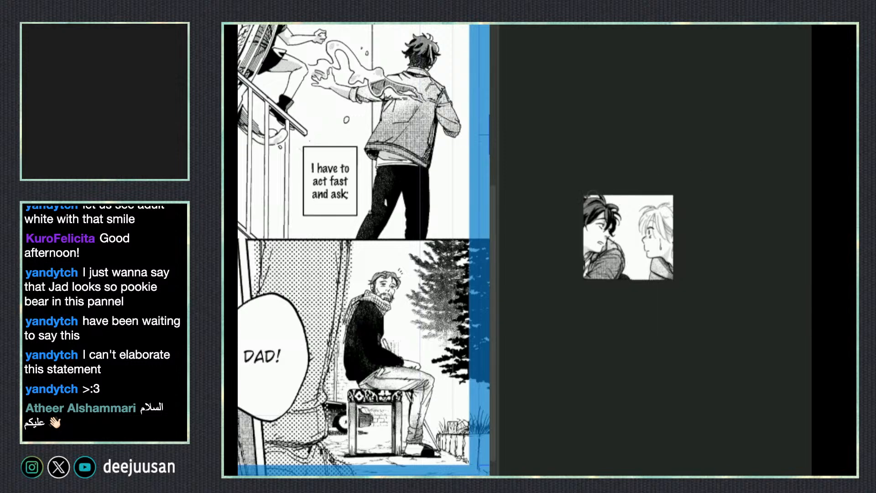
- Scale the light-haired character down slightly and clear the background fragments along the thumbnail's upper edge
right_click(589, 169)
left_click(549, 125)
left_click(667, 251)
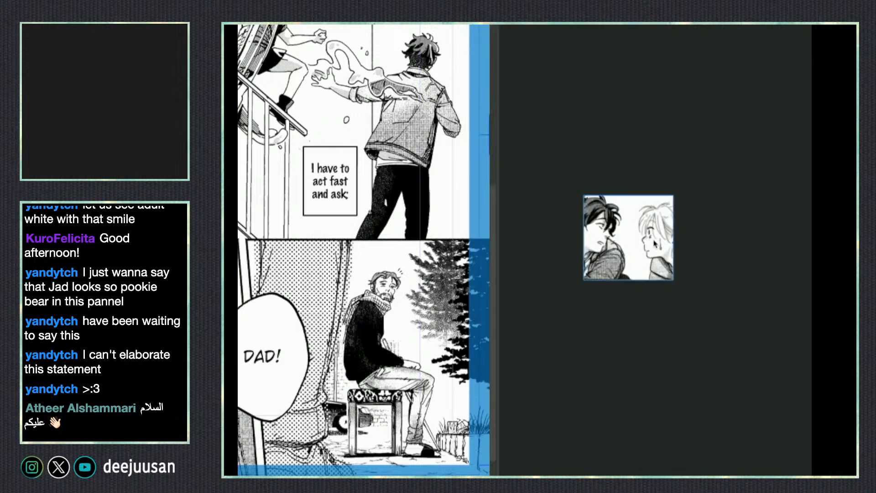
left_click(663, 265)
right_click(665, 265)
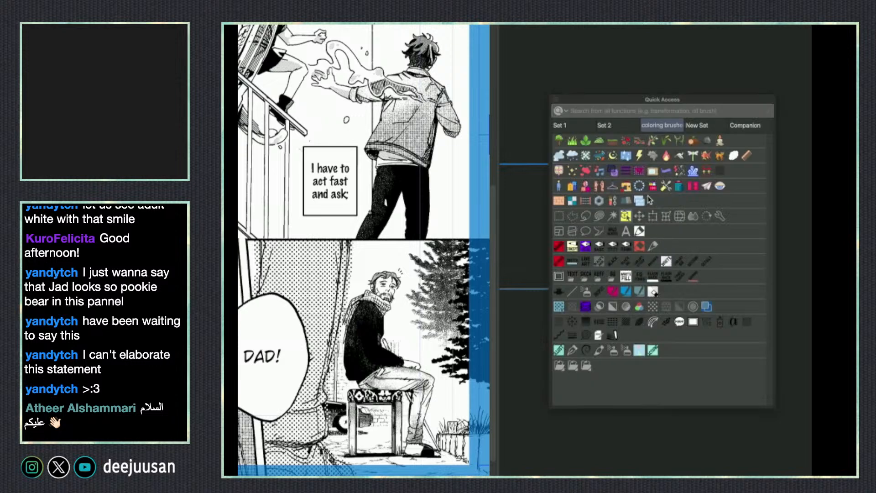
left_click(658, 218)
left_click_drag(675, 230, 678, 228)
left_click(653, 308)
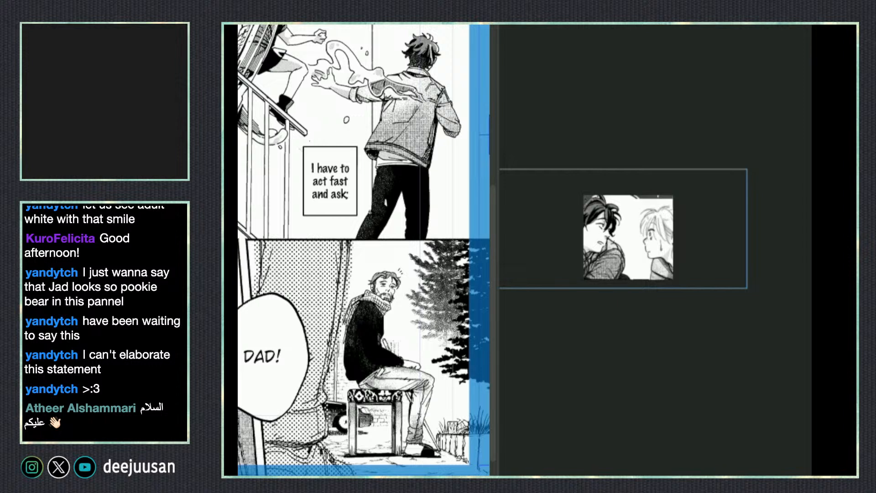
key("ctrl+d")
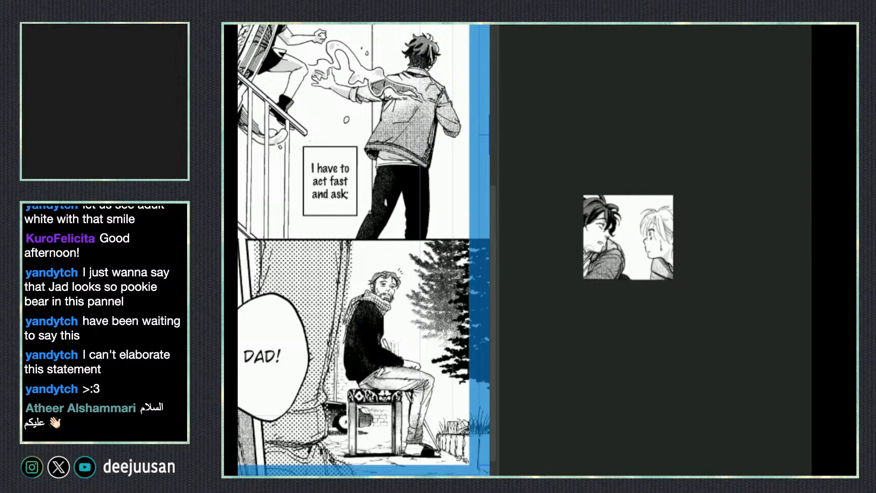
- Enlarge the dark-haired character slightly and nudge it to the right on the thumbnail canvas
left_click(596, 216)
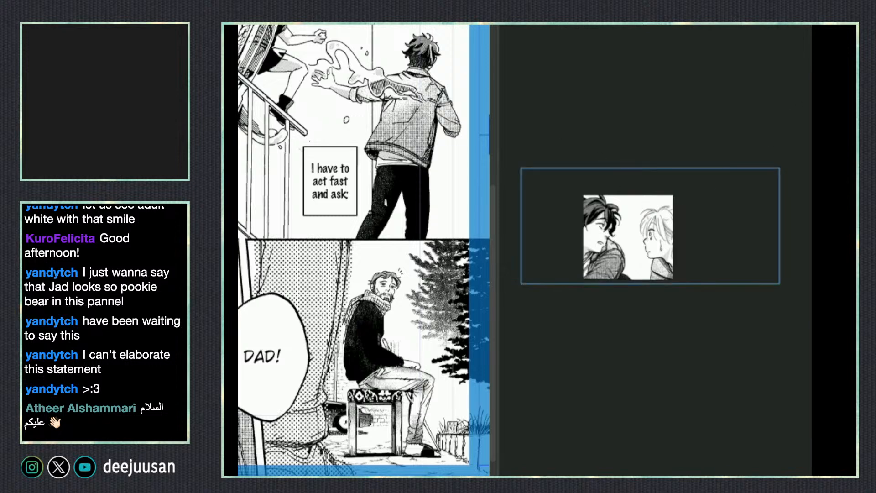
key("super+minus")
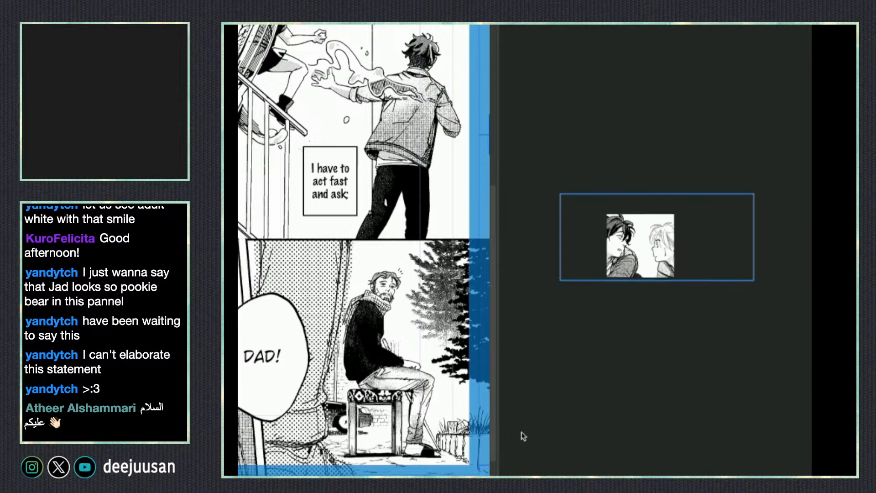
key("space")
right_click(683, 395)
key("Escape")
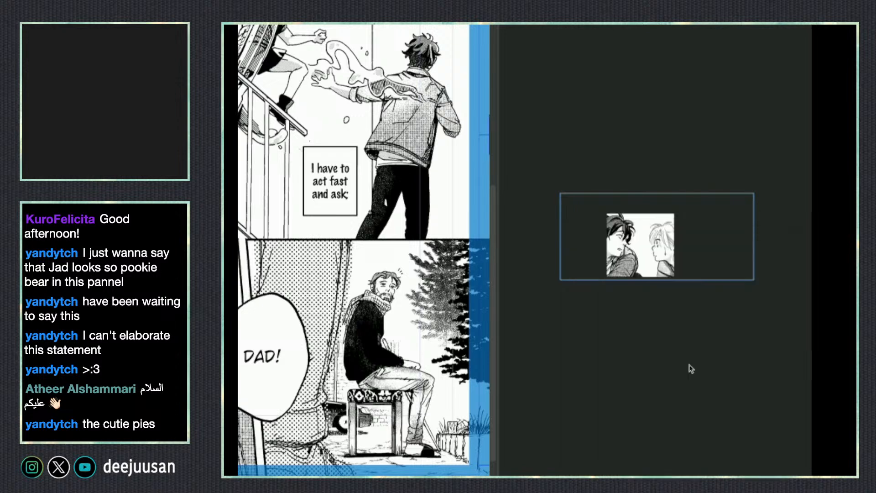
right_click(687, 371)
left_click(677, 340)
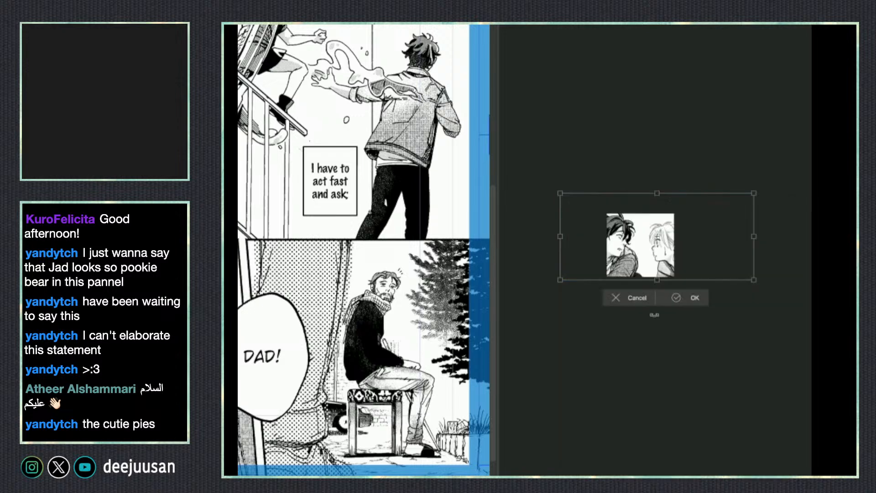
left_click_drag(561, 280, 557, 282)
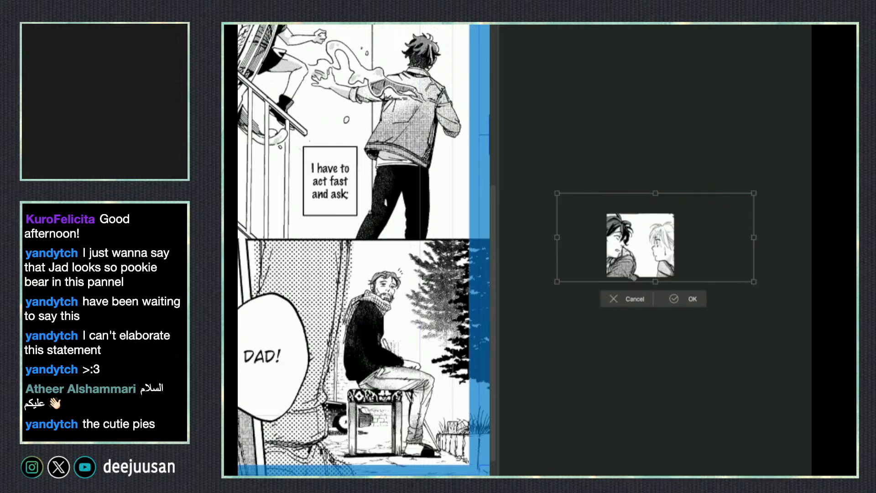
left_click_drag(634, 277, 637, 277)
left_click(675, 298)
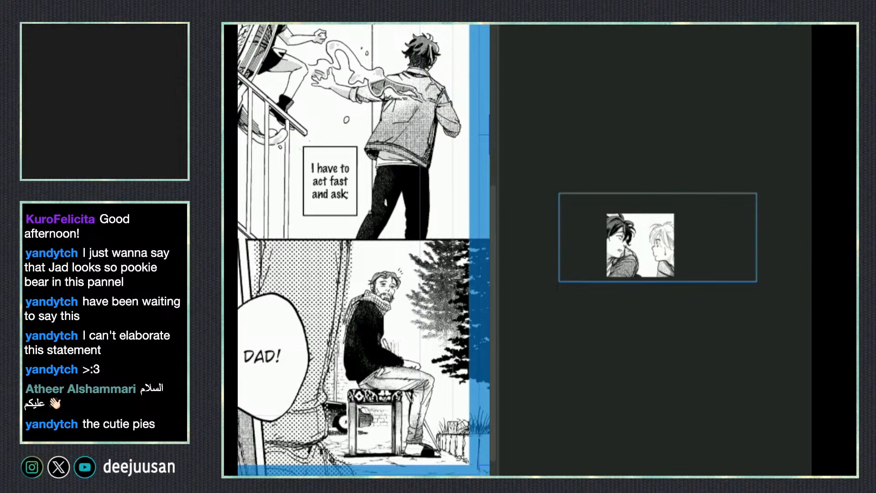
left_click_drag(774, 317, 770, 314)
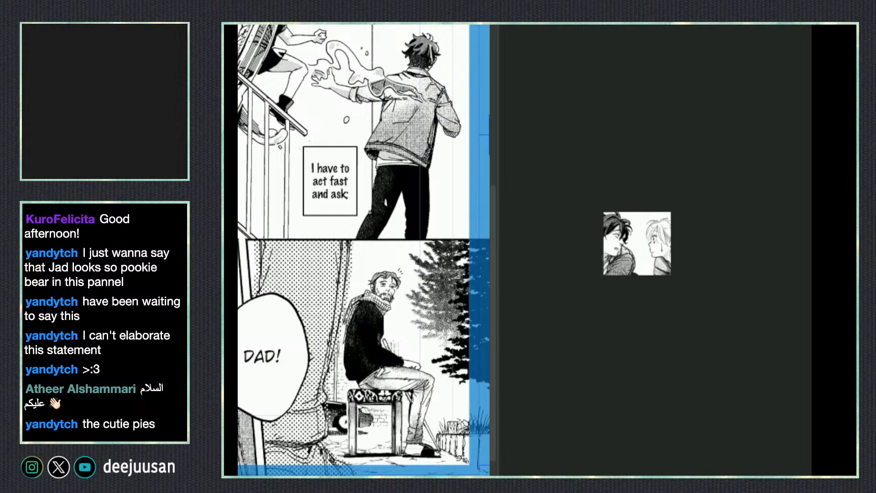
- Try to extend the light-haired character's top hair strand to the thumbnail's right edge with a small brush
key("F6")
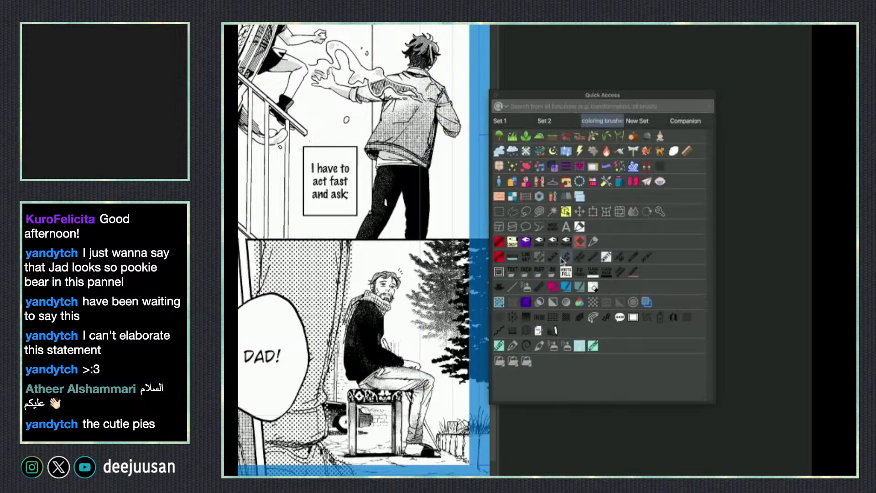
left_click(540, 244)
scroll(603, 276, "up", 1)
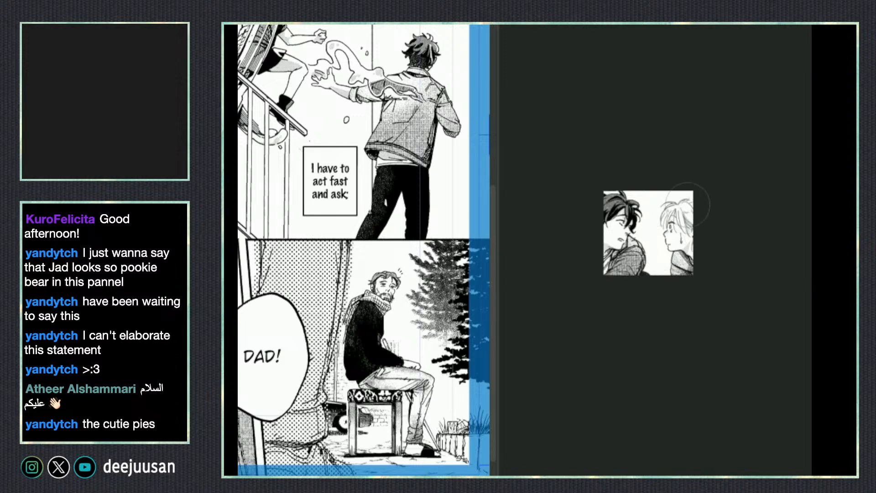
scroll(700, 208, "up", 5)
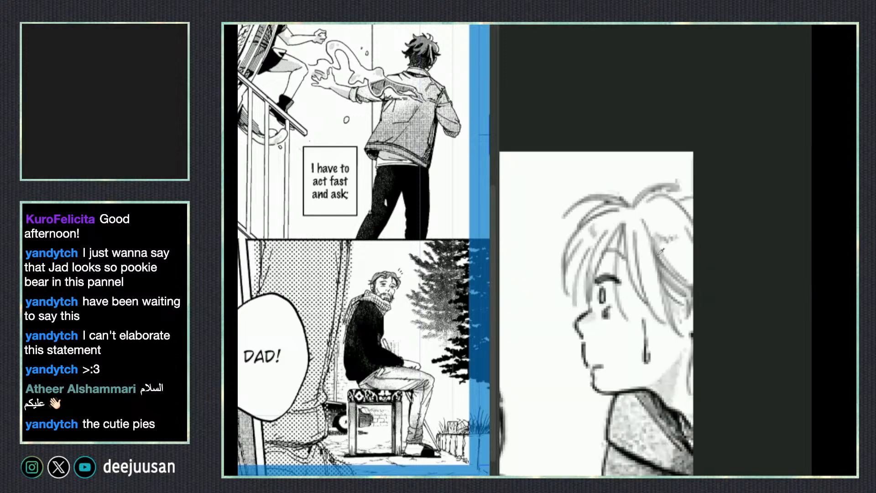
key("[")
key("[")
key("[")
key("[")
key("[")
left_click_drag(667, 189, 696, 182)
key("ctrl+z")
scroll(711, 231, "down", 5)
left_click_drag(723, 378, 703, 385)
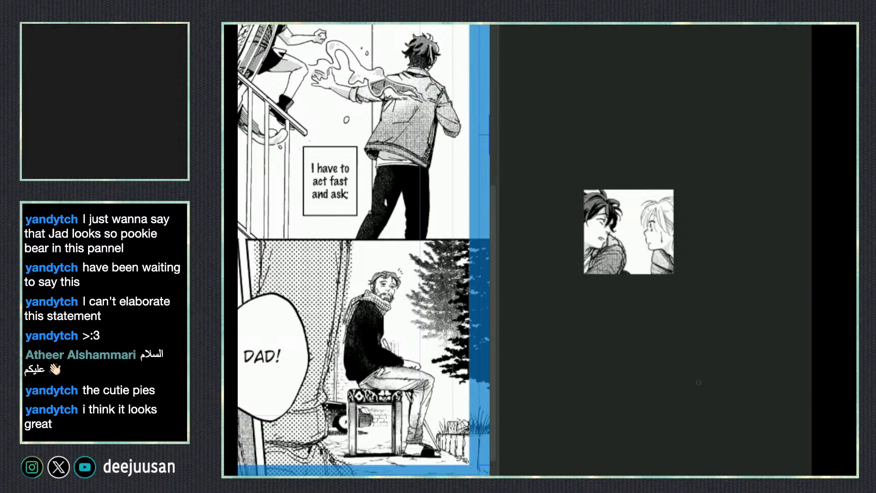
scroll(698, 382, "down", 1)
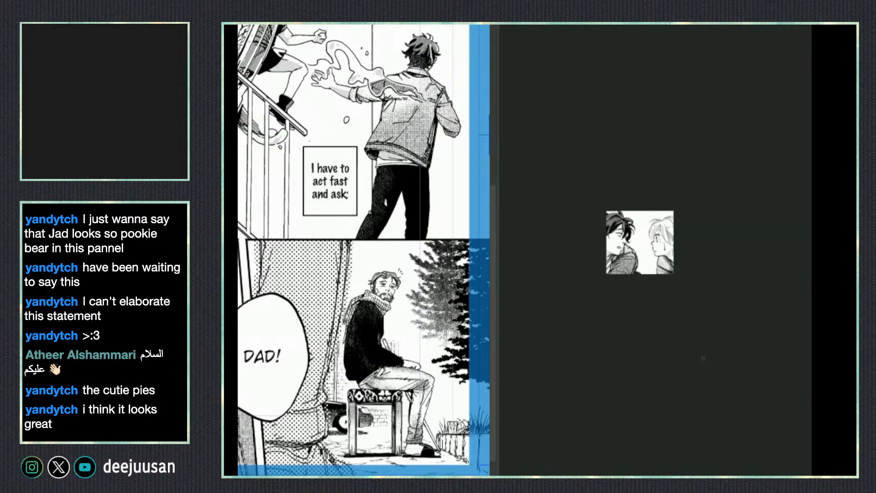
- Export the thumbnail as a JPEG at quality 100 in gray, replacing 2.jpg in the webtoon folder
left_click_drag(721, 345, 735, 346)
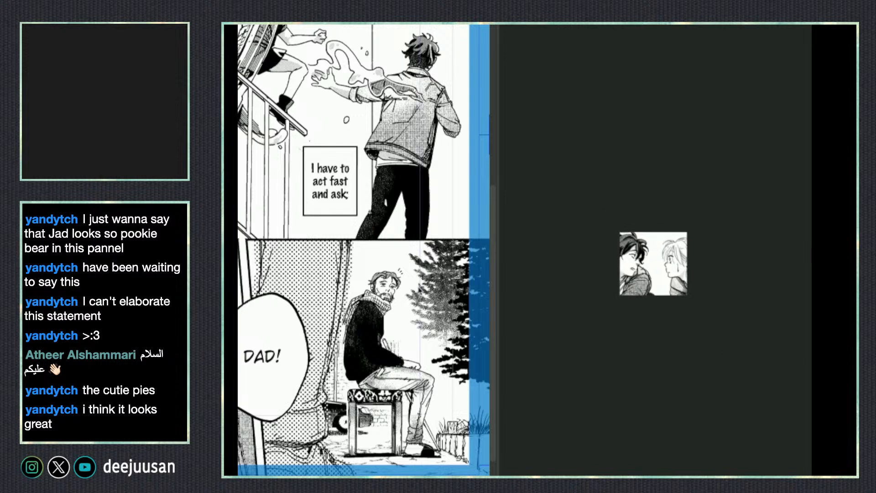
key("super+shift+s")
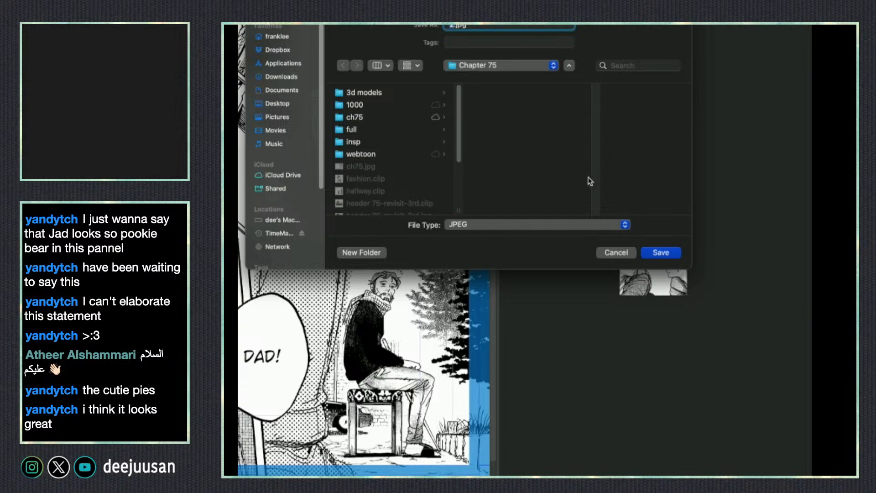
left_click(422, 153)
left_click(660, 252)
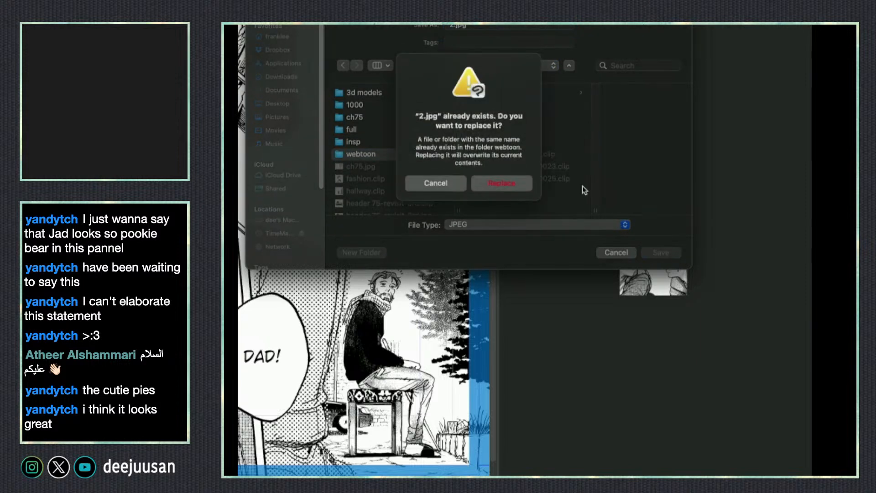
left_click(510, 183)
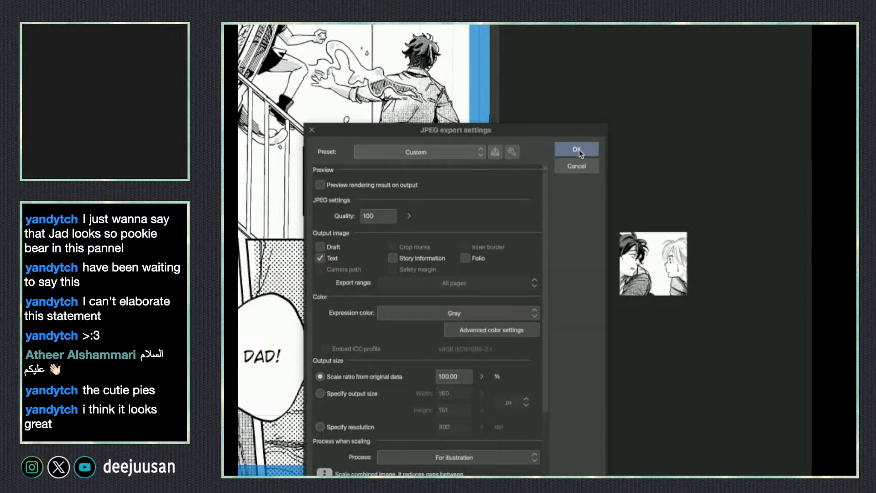
left_click(577, 150)
- Switch to the Webtoon upload page in the browser and set the exported image from the webtoon folder as the episode's thumbnail
key("super+Tab")
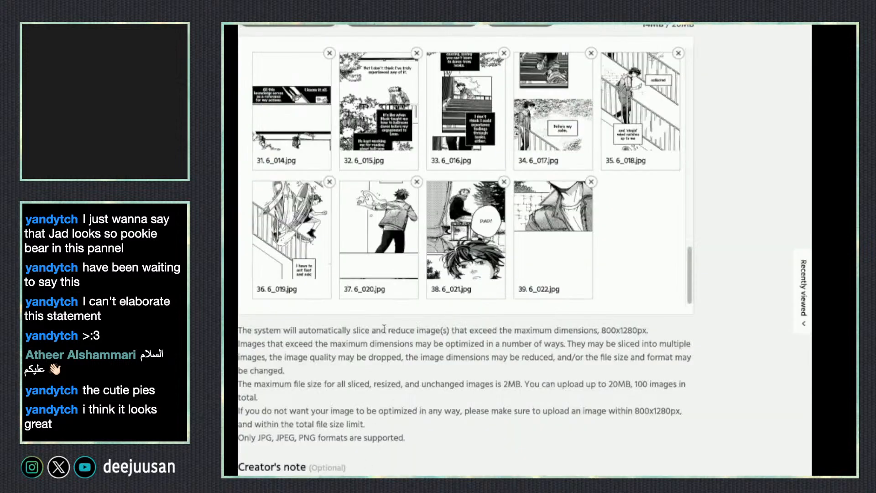
left_click_drag(690, 286, 700, 49)
scroll(250, 189, "up", 5)
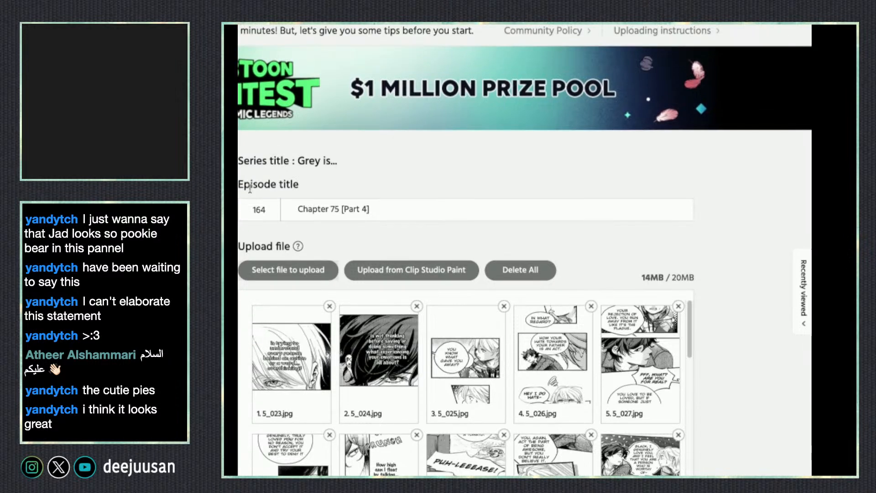
left_click(288, 270)
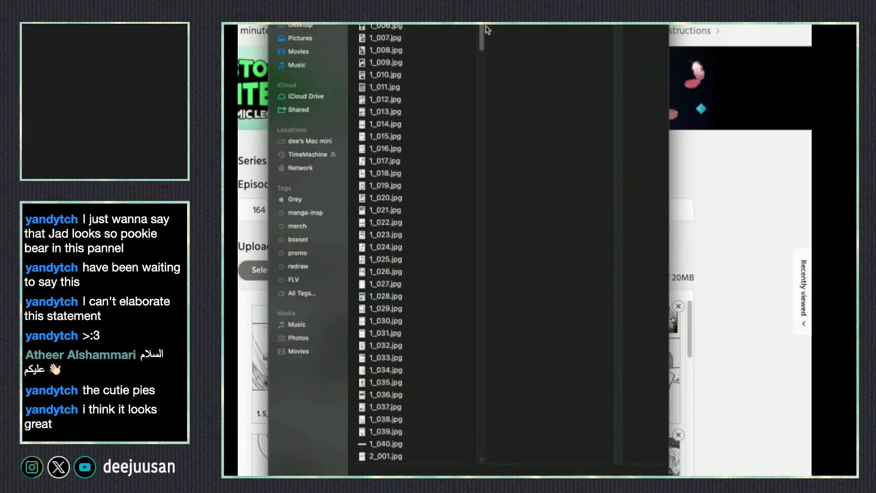
left_click(504, 24)
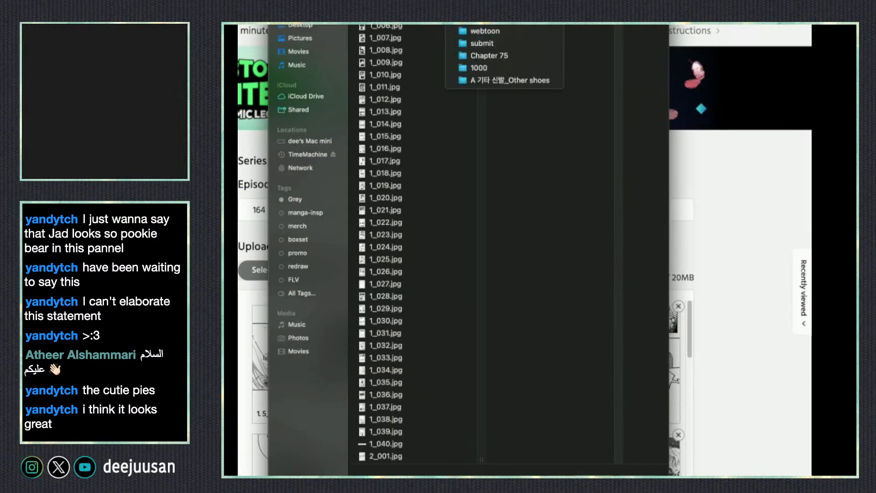
left_click(483, 30)
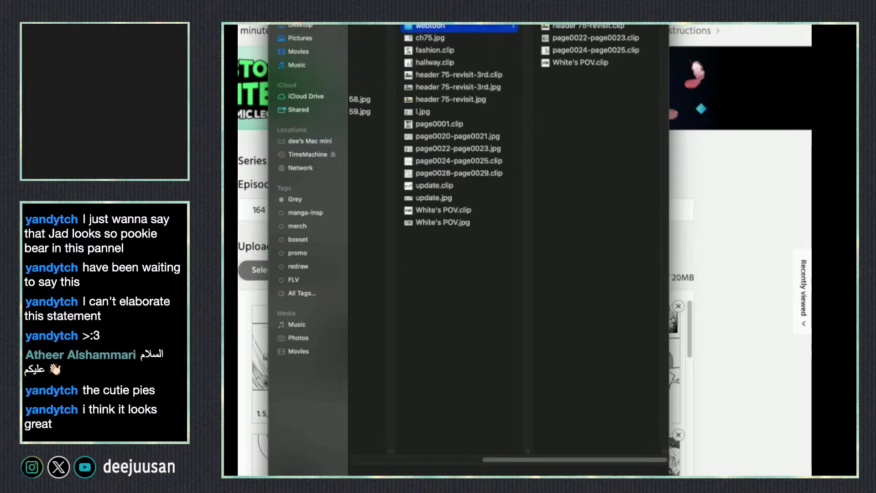
double_click(579, 25)
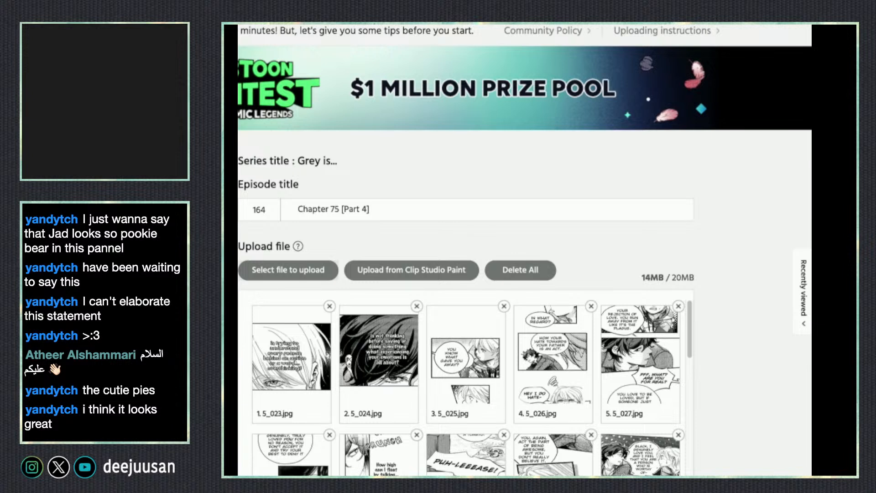
- Publish the episode immediately with comments enabled and check its entry in the episode list
scroll(666, 450, "down", 10)
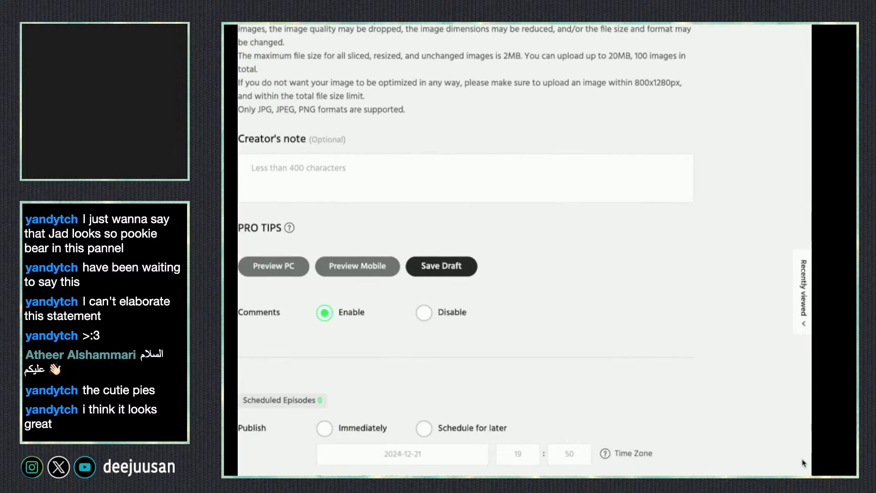
left_click(344, 431)
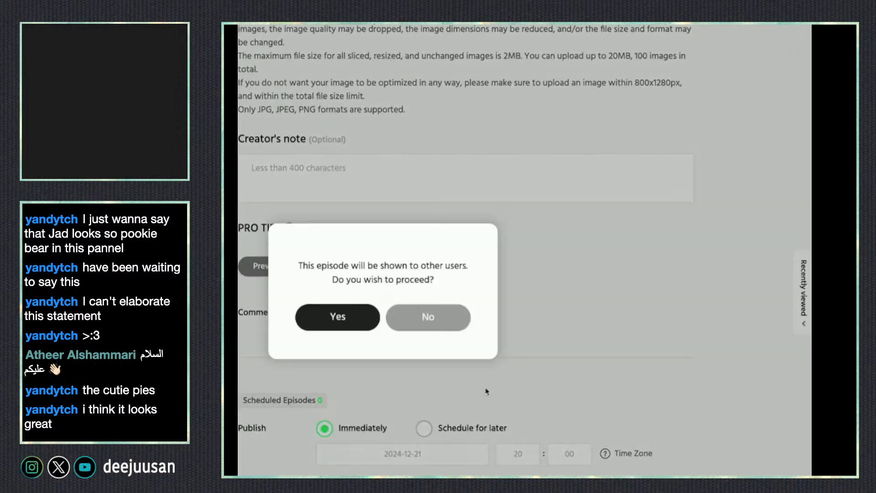
left_click(368, 314)
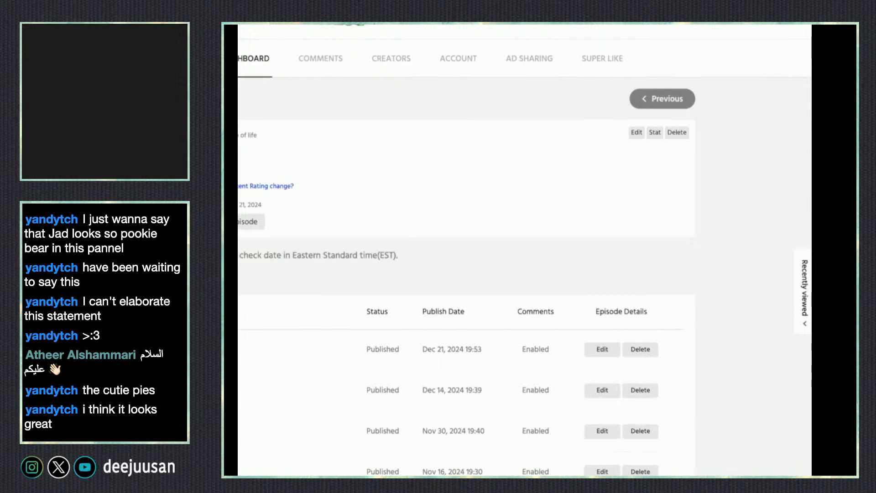
left_click_drag(530, 100, 554, 25)
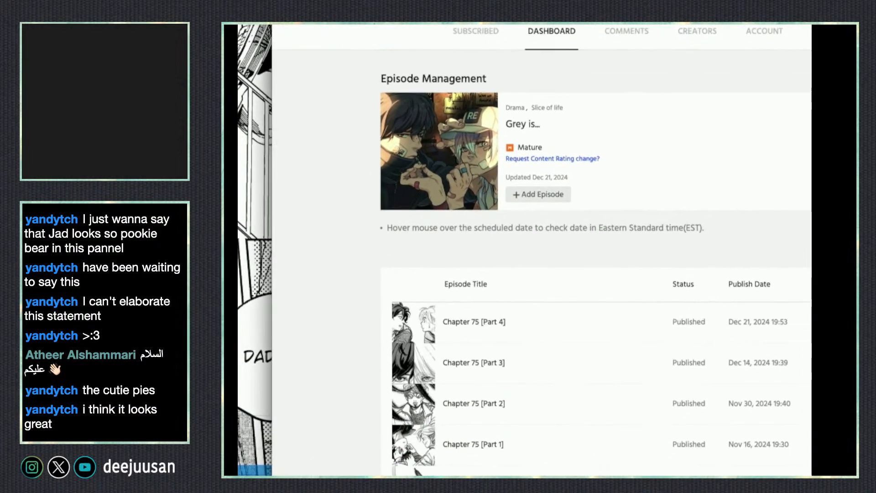
scroll(516, 261, "down", 2)
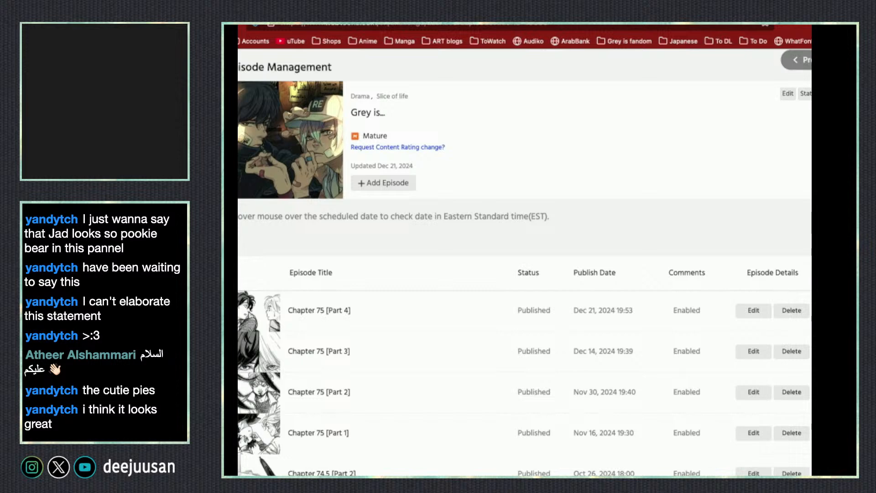
- Switch back to Clip Studio Paint and look over the "DAD!" page spread, the blank page beside it and the close-up face panel
key("super+Tab")
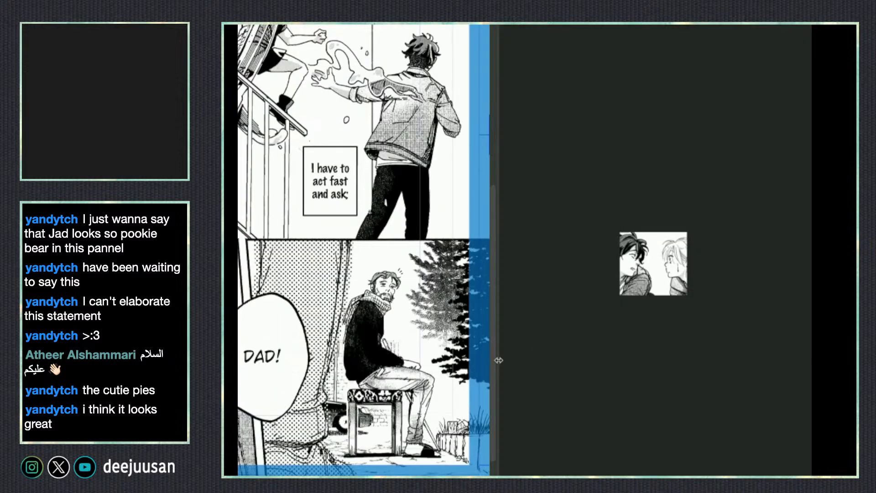
left_click_drag(498, 360, 500, 360)
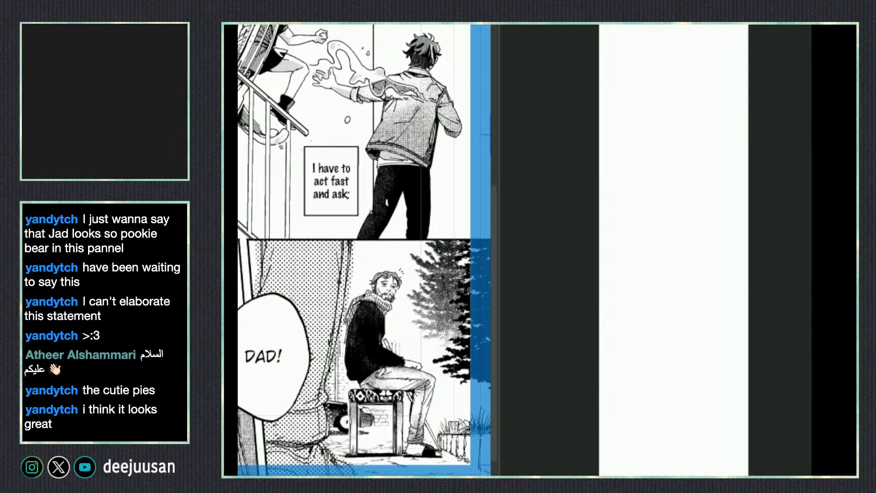
scroll(525, 250, "left", 4)
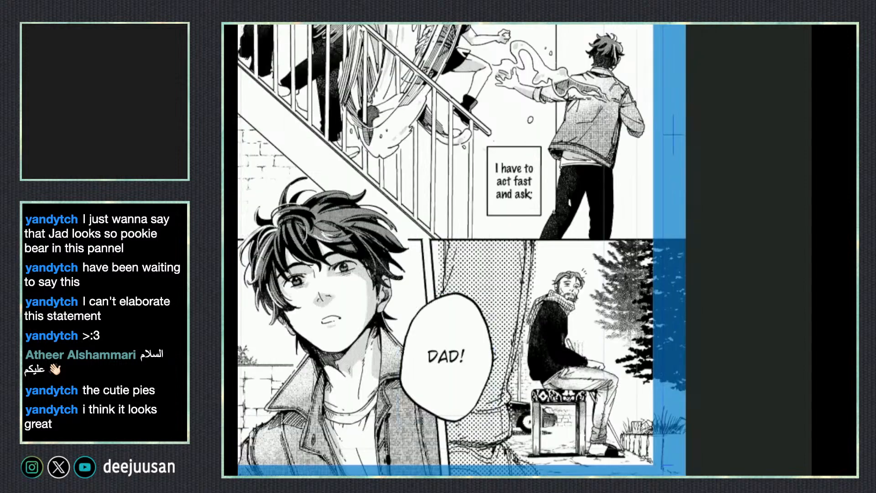
scroll(525, 250, "left", 6)
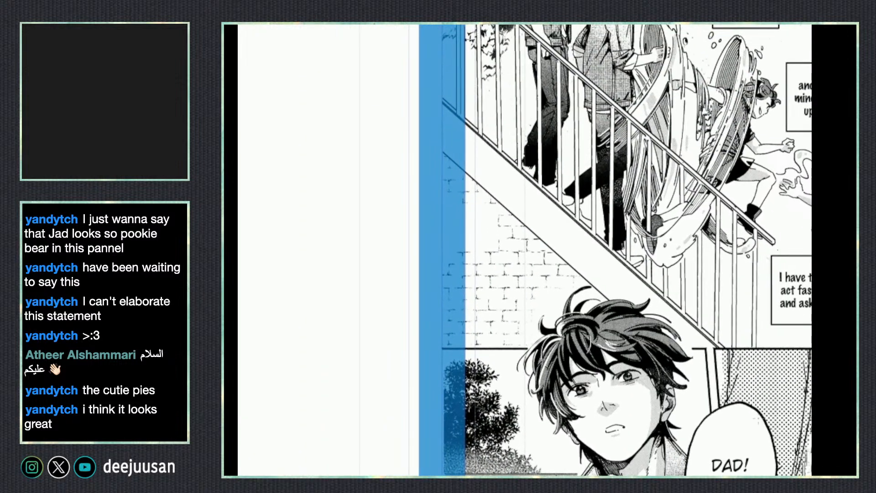
scroll(721, 400, "down", 3)
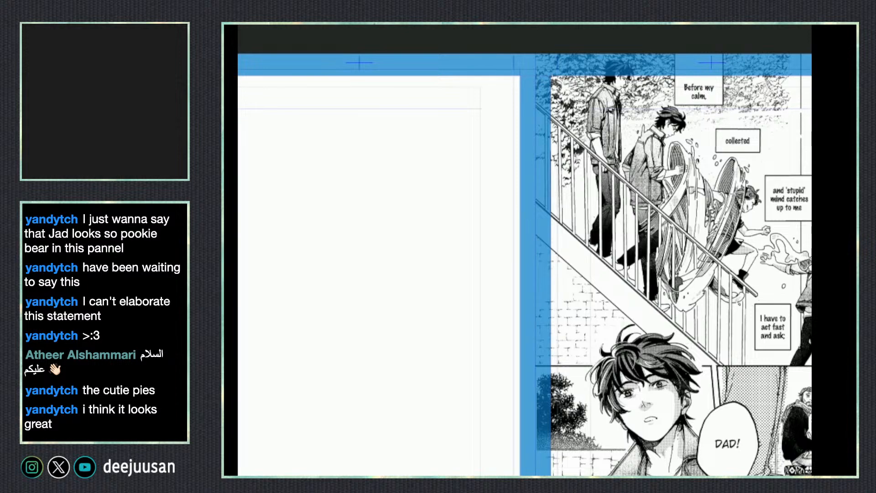
left_click_drag(649, 454, 719, 436)
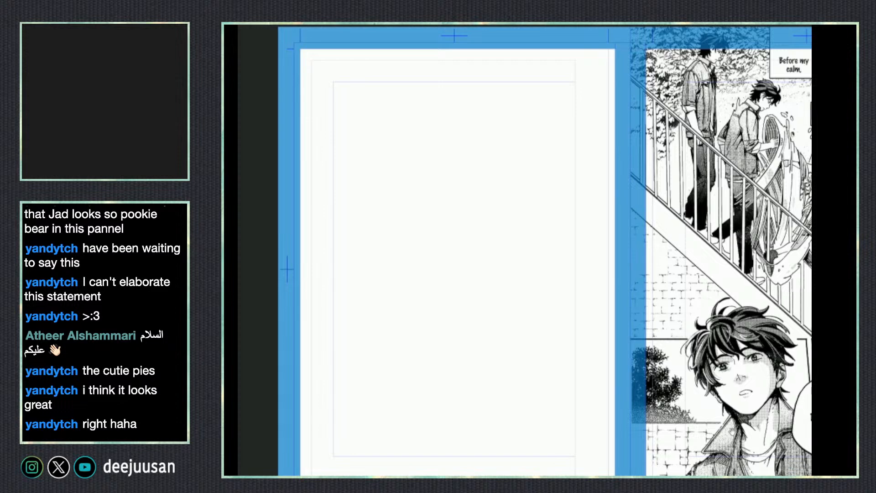
left_click_drag(721, 457, 734, 423)
scroll(719, 430, "up", 1)
left_click_drag(658, 433, 843, 484)
scroll(760, 469, "up", 1)
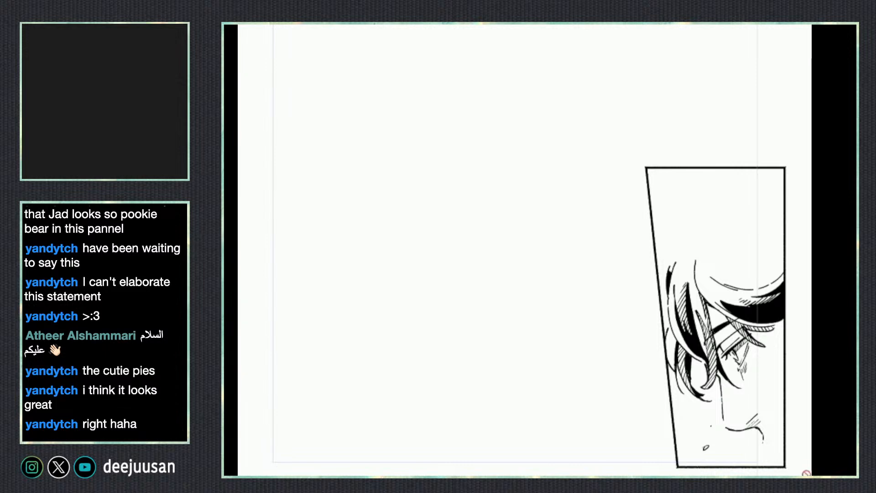
- Examine the close-up face panel together with the neighbouring panels of the man in the scarf and the "SIGH" close-up
mouse_move(787, 451)
left_mouse_down()
mouse_move(757, 368)
mouse_move(788, 392)
mouse_move(790, 462)
left_mouse_up()
scroll(756, 368, "up", 1)
key("q")
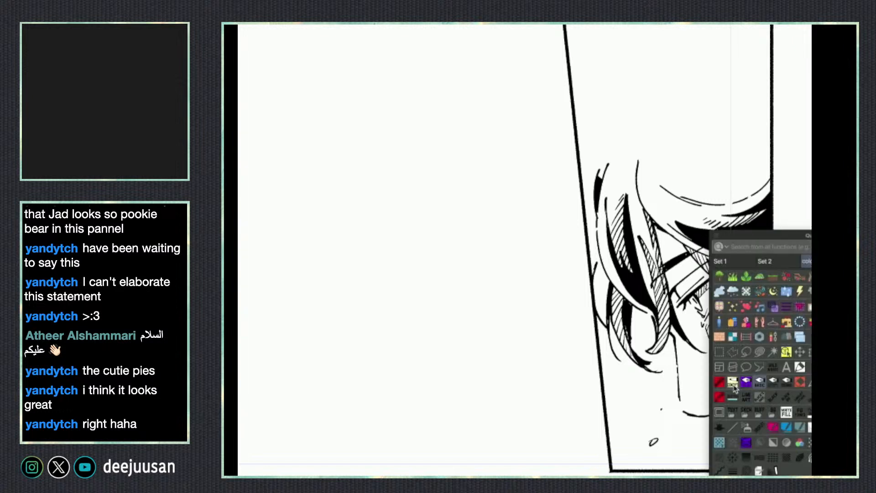
left_click(762, 383)
left_click_drag(801, 414, 806, 420)
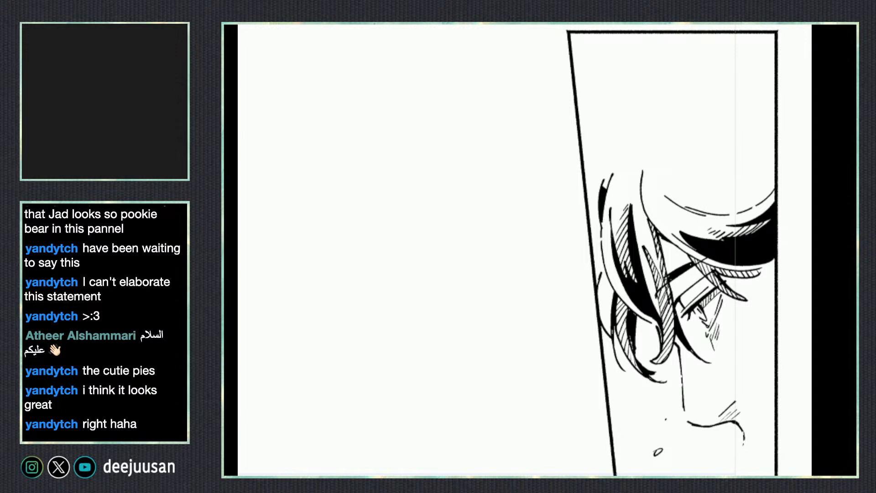
key("ctrl+z")
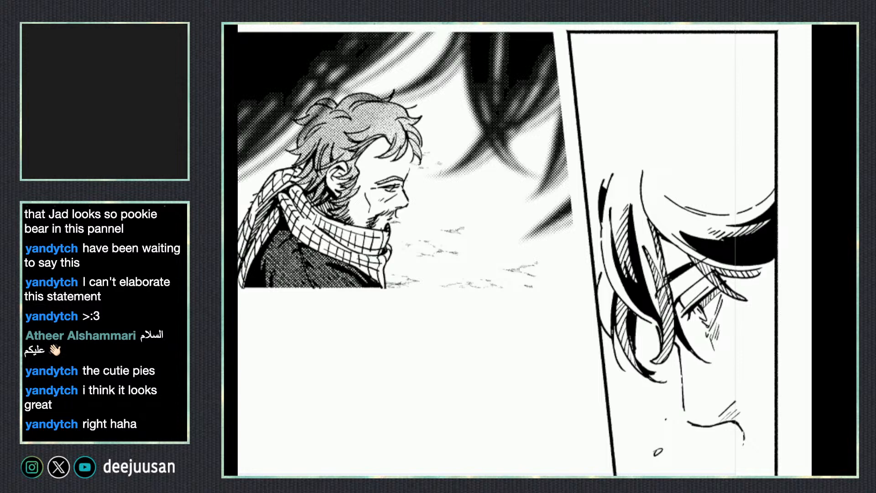
left_click_drag(717, 399, 780, 414)
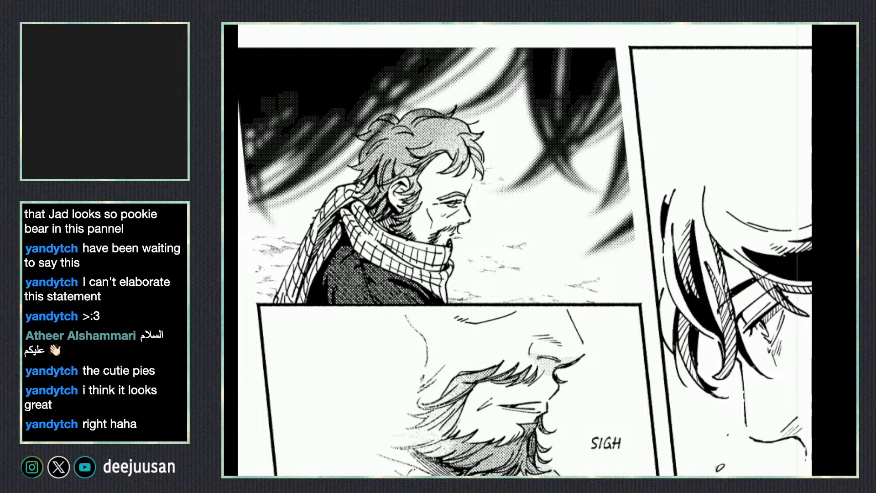
scroll(760, 439, "down", 3)
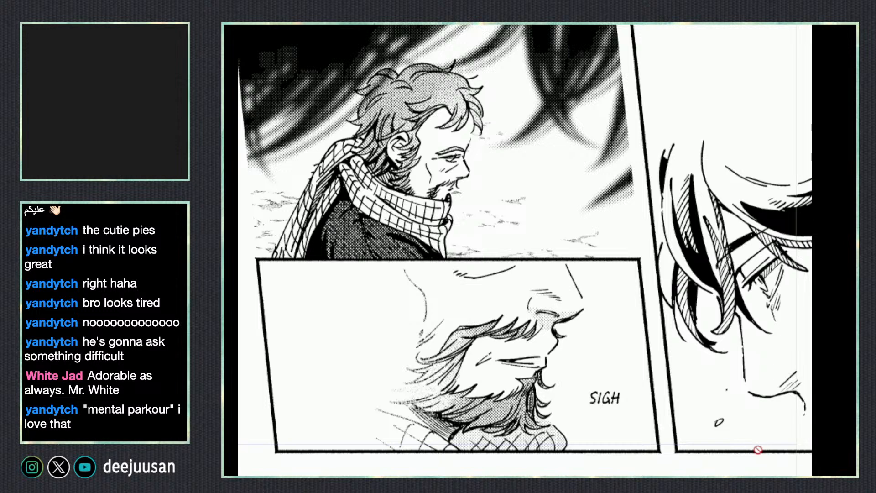
left_click_drag(743, 465, 700, 475)
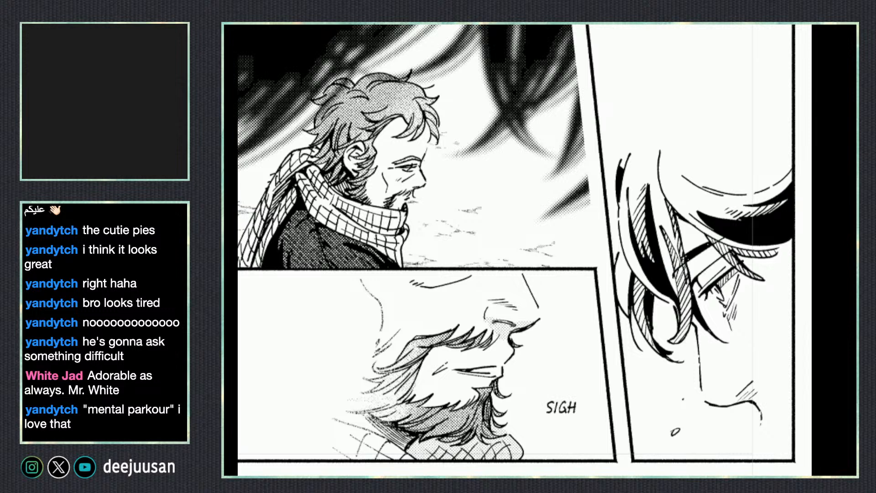